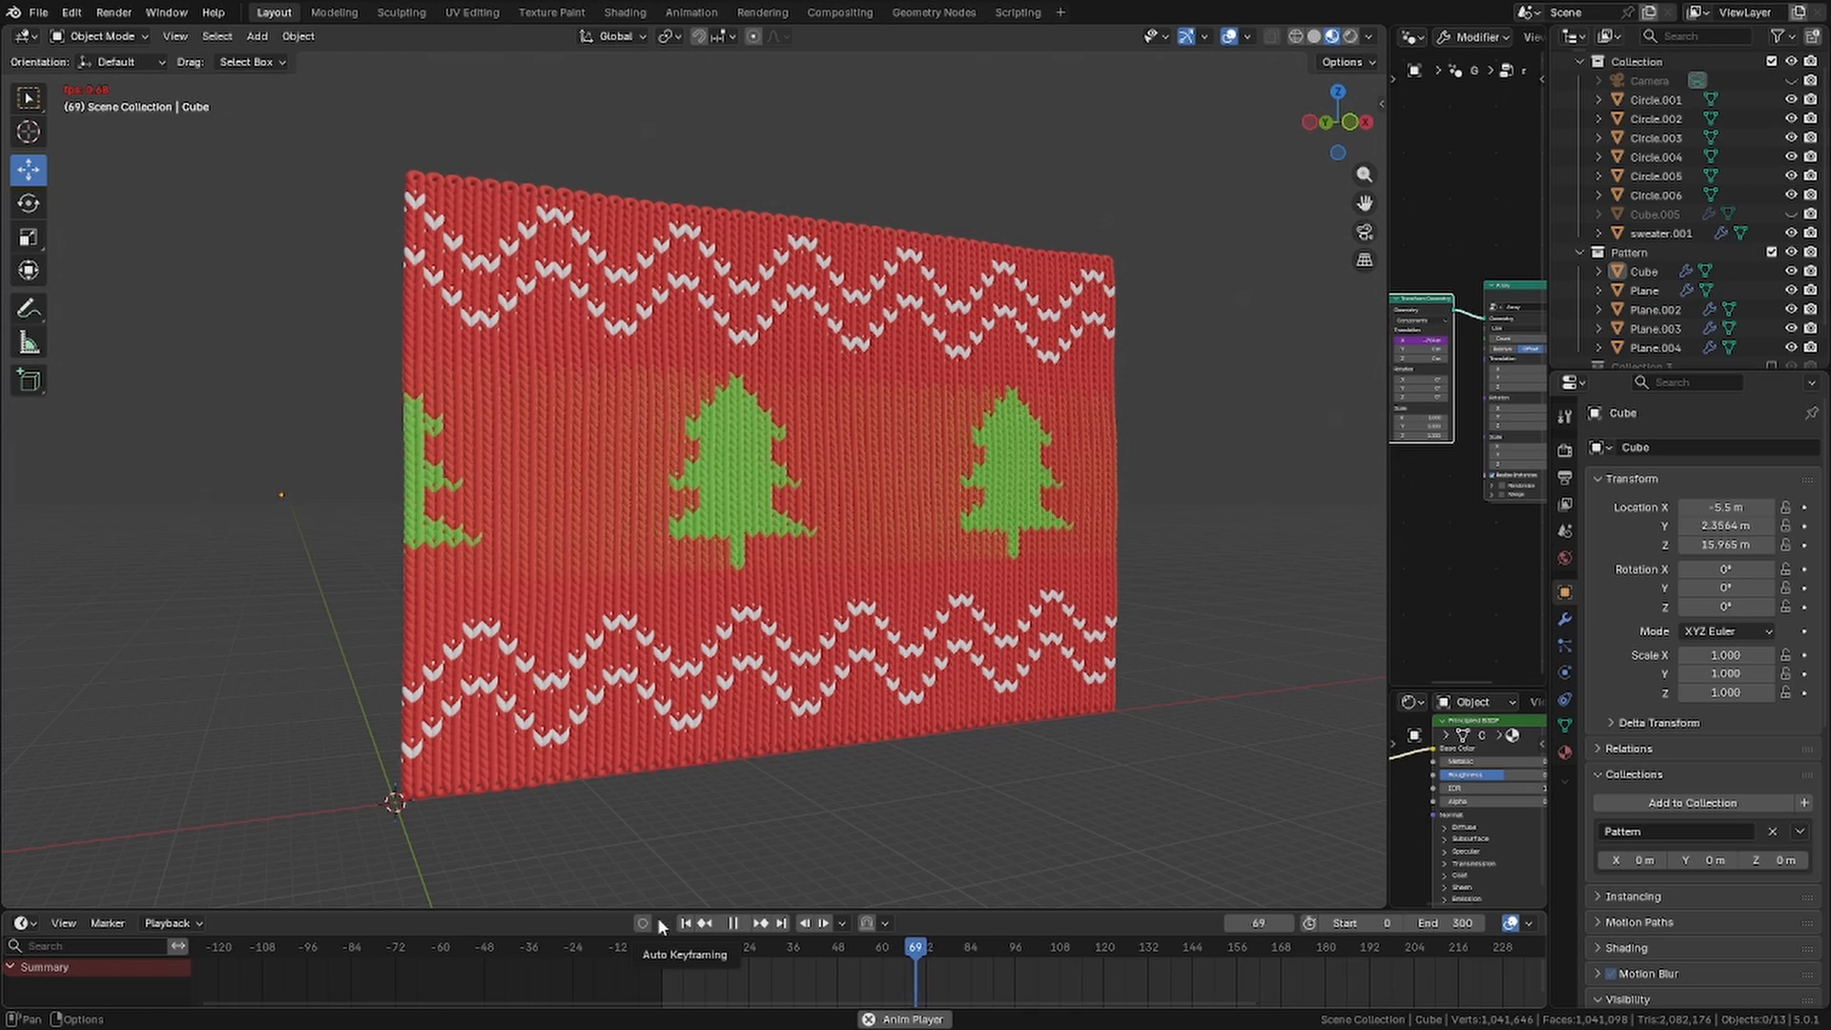
Examine the finished knitted panel with its tree and zigzag patterns, along with the Detect Points Inside Pattern Mesh nodes
middle_drag(1210, 607, 1092, 621)
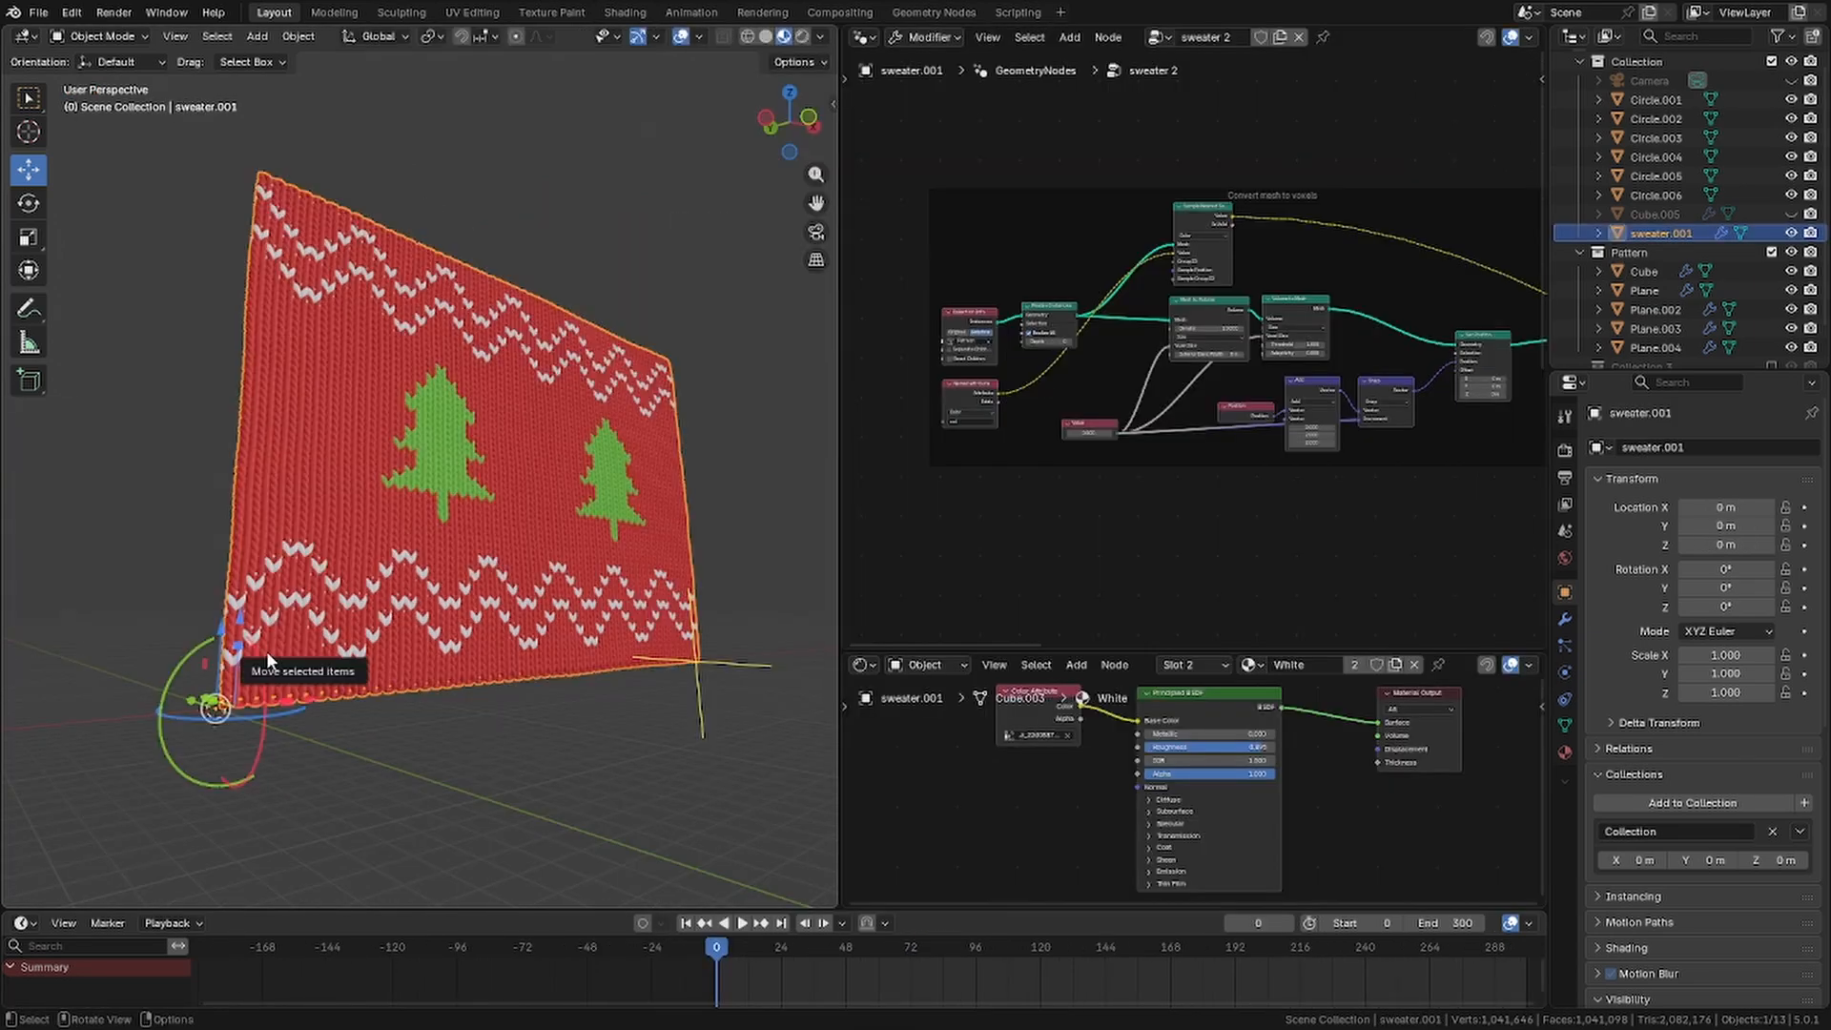
drag(266, 650, 223, 659)
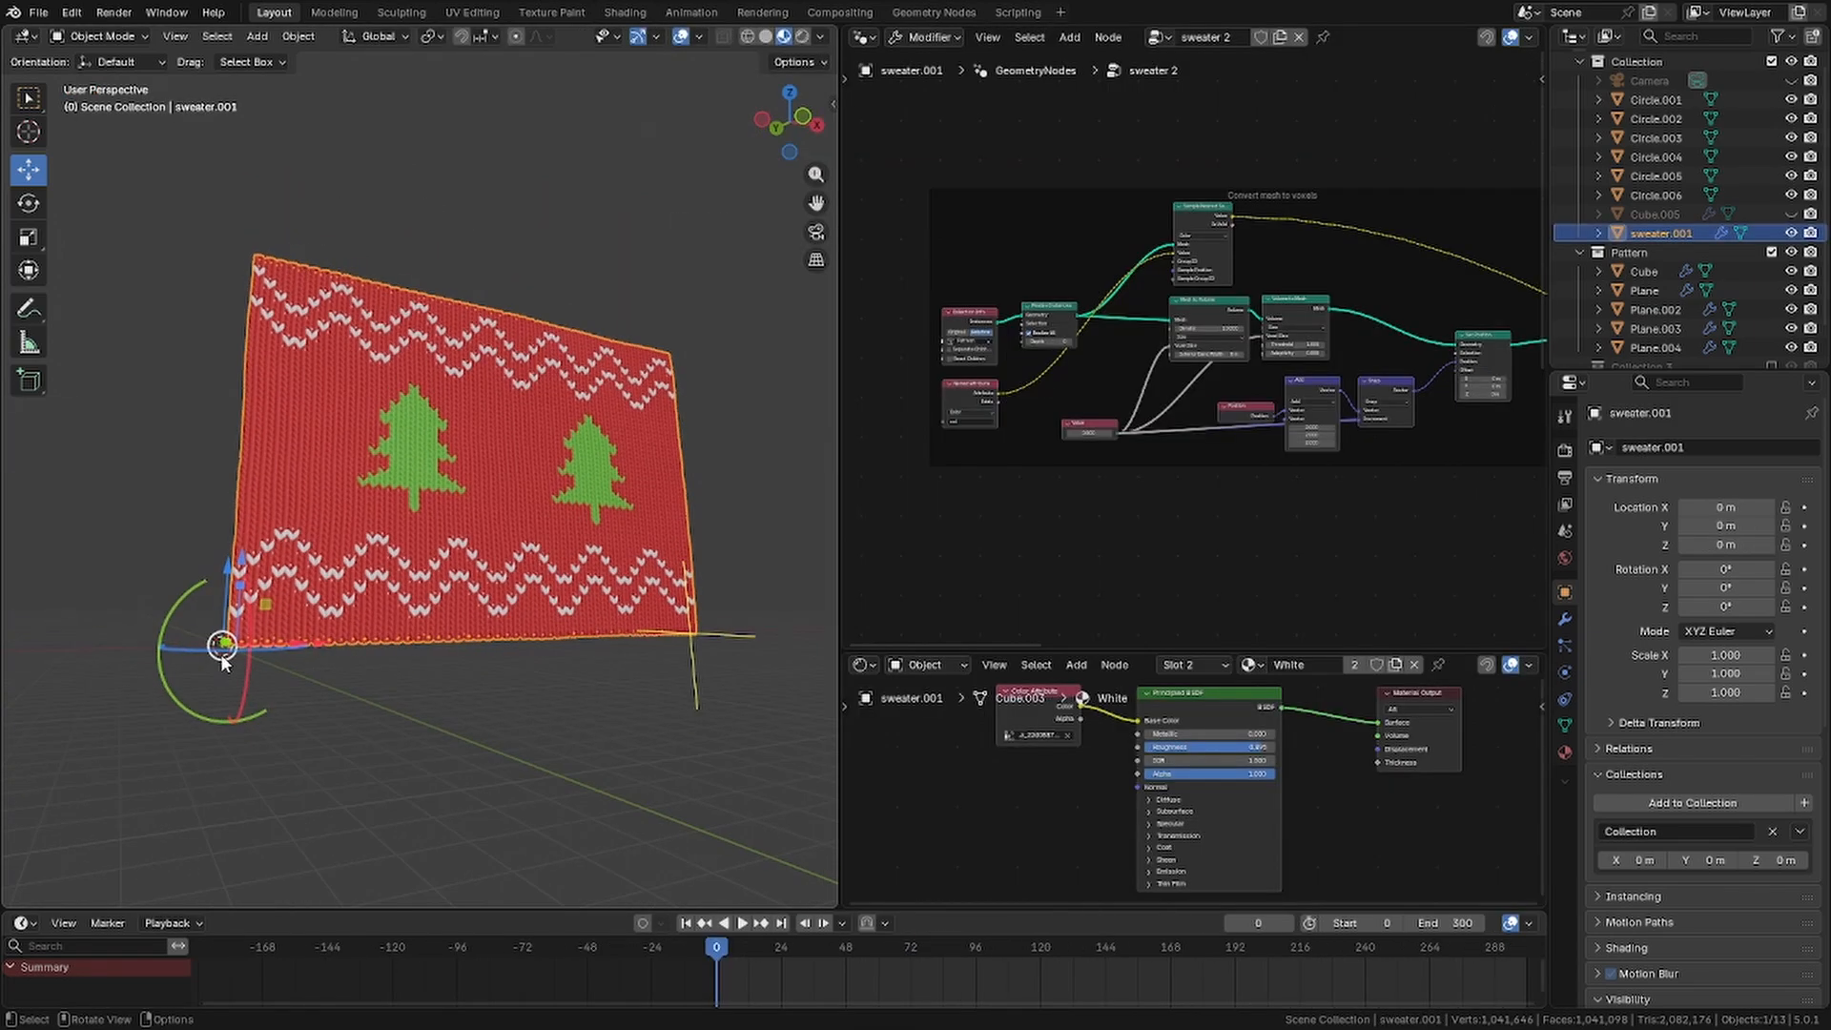
middle_drag(332, 564, 266, 615)
scroll(267, 618, up, 5)
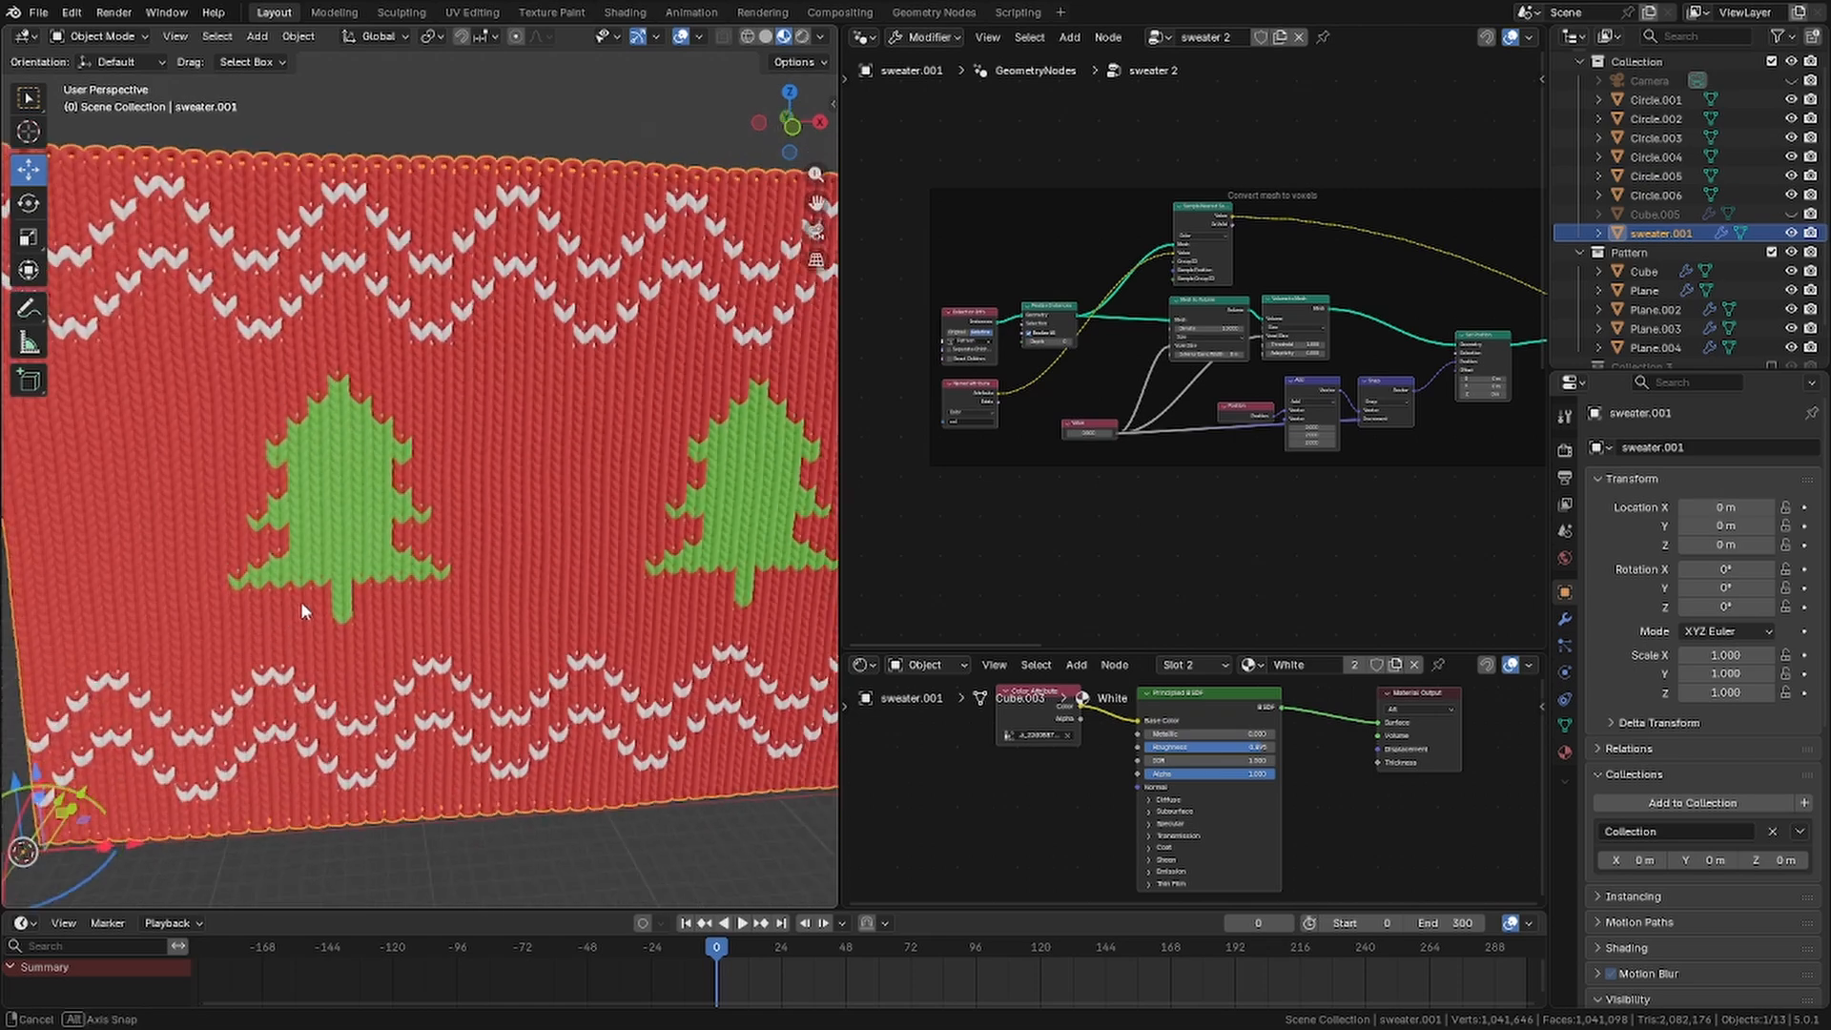
key(Home)
middle_drag(1168, 296, 858, 319)
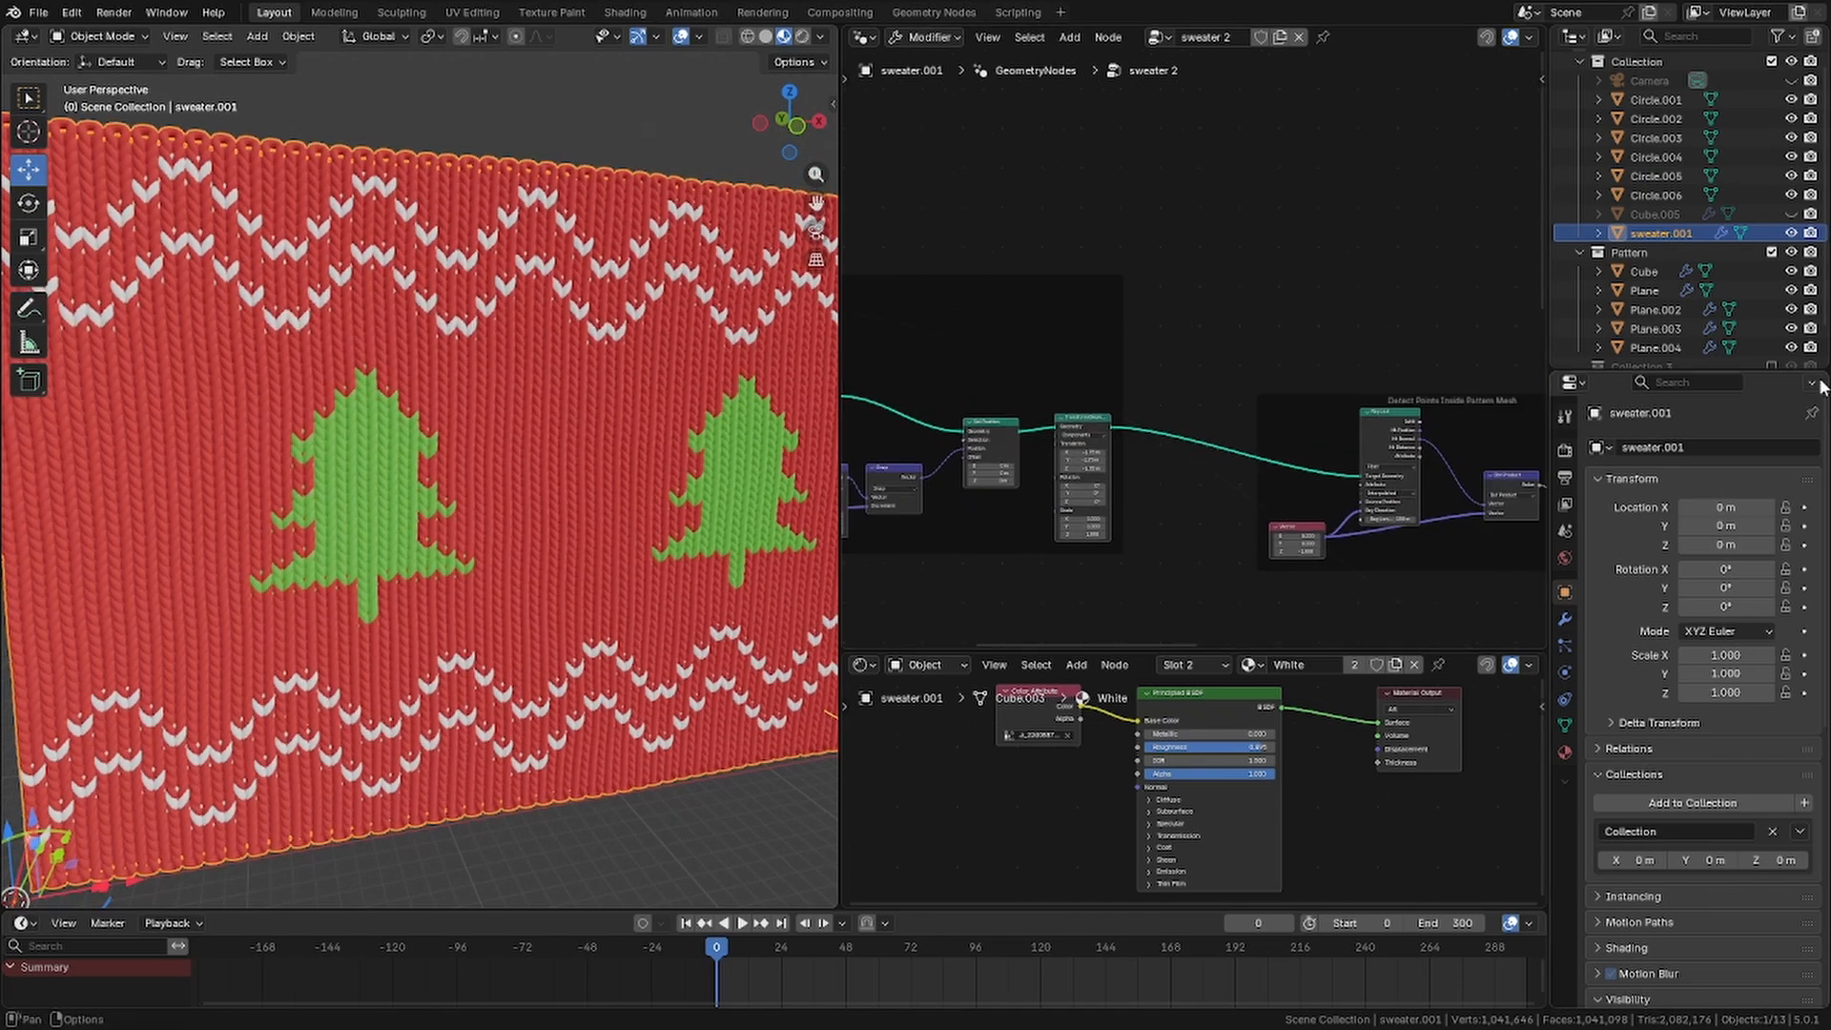
middle_drag(1319, 143, 899, 96)
scroll(1251, 283, up, 2)
middle_drag(1251, 282, 1460, 223)
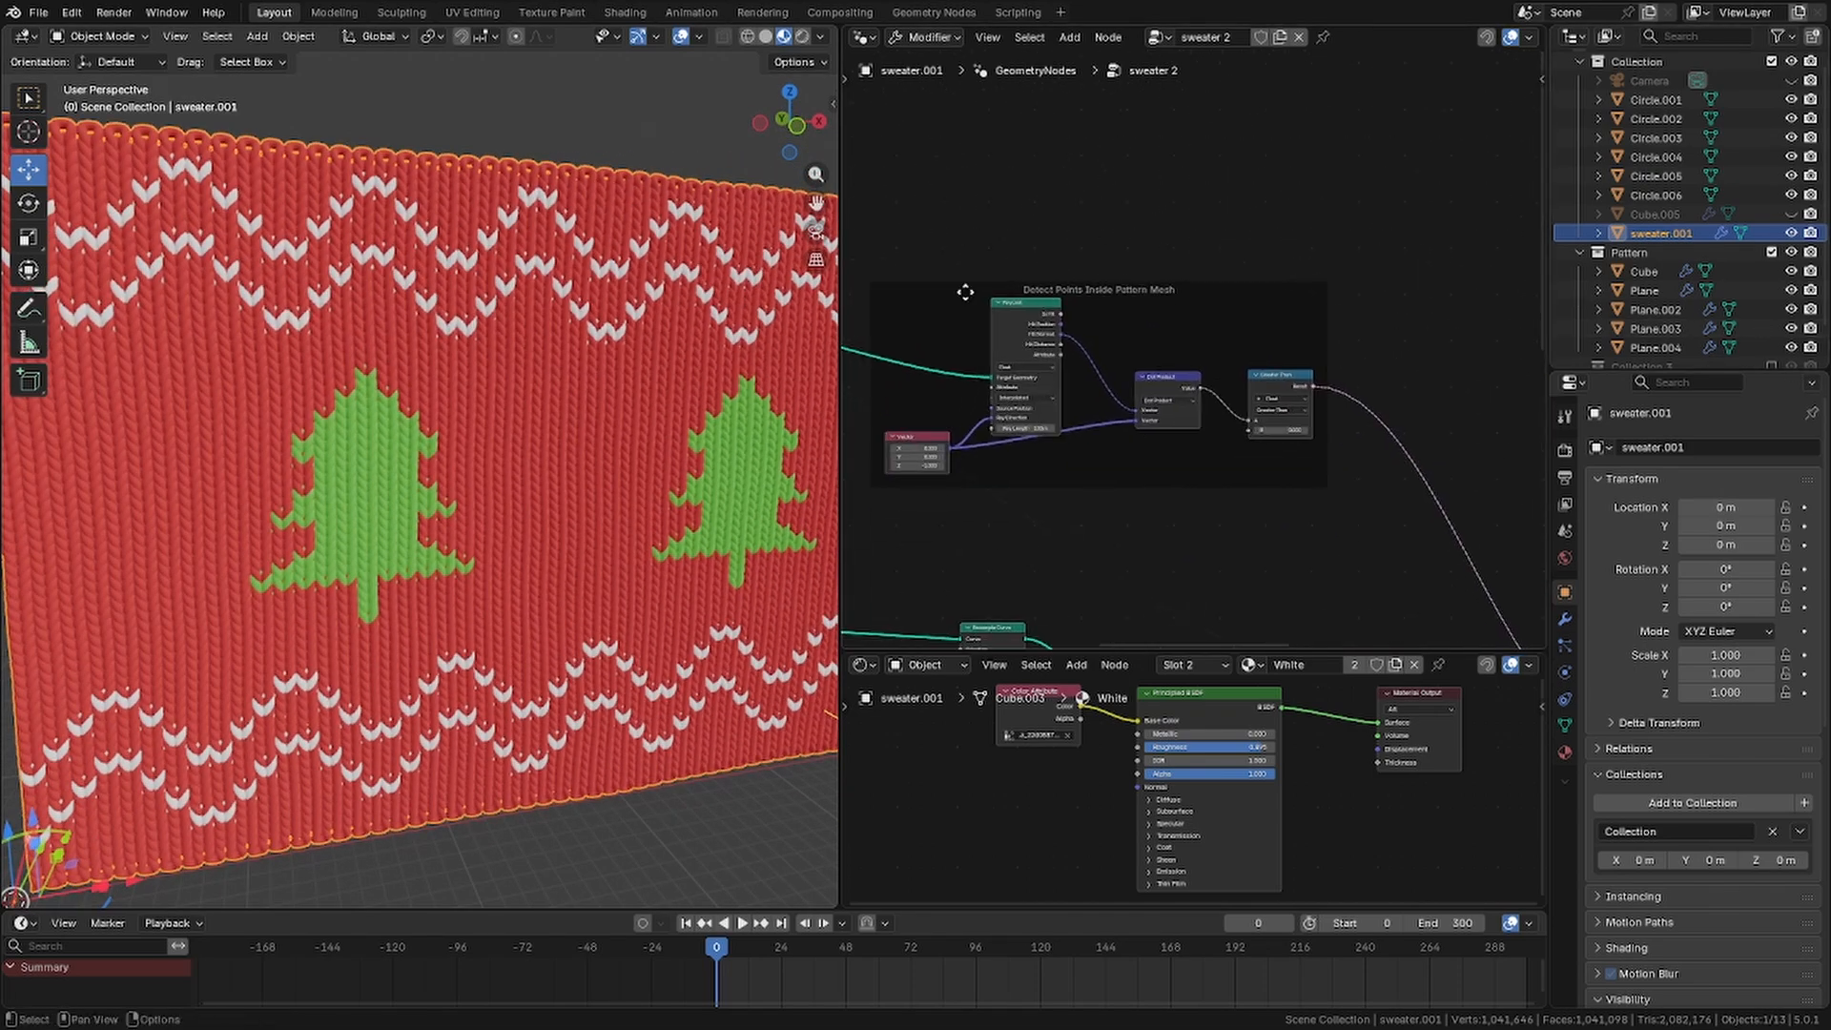
middle_drag(792, 296, 818, 306)
middle_drag(1113, 301, 1166, 305)
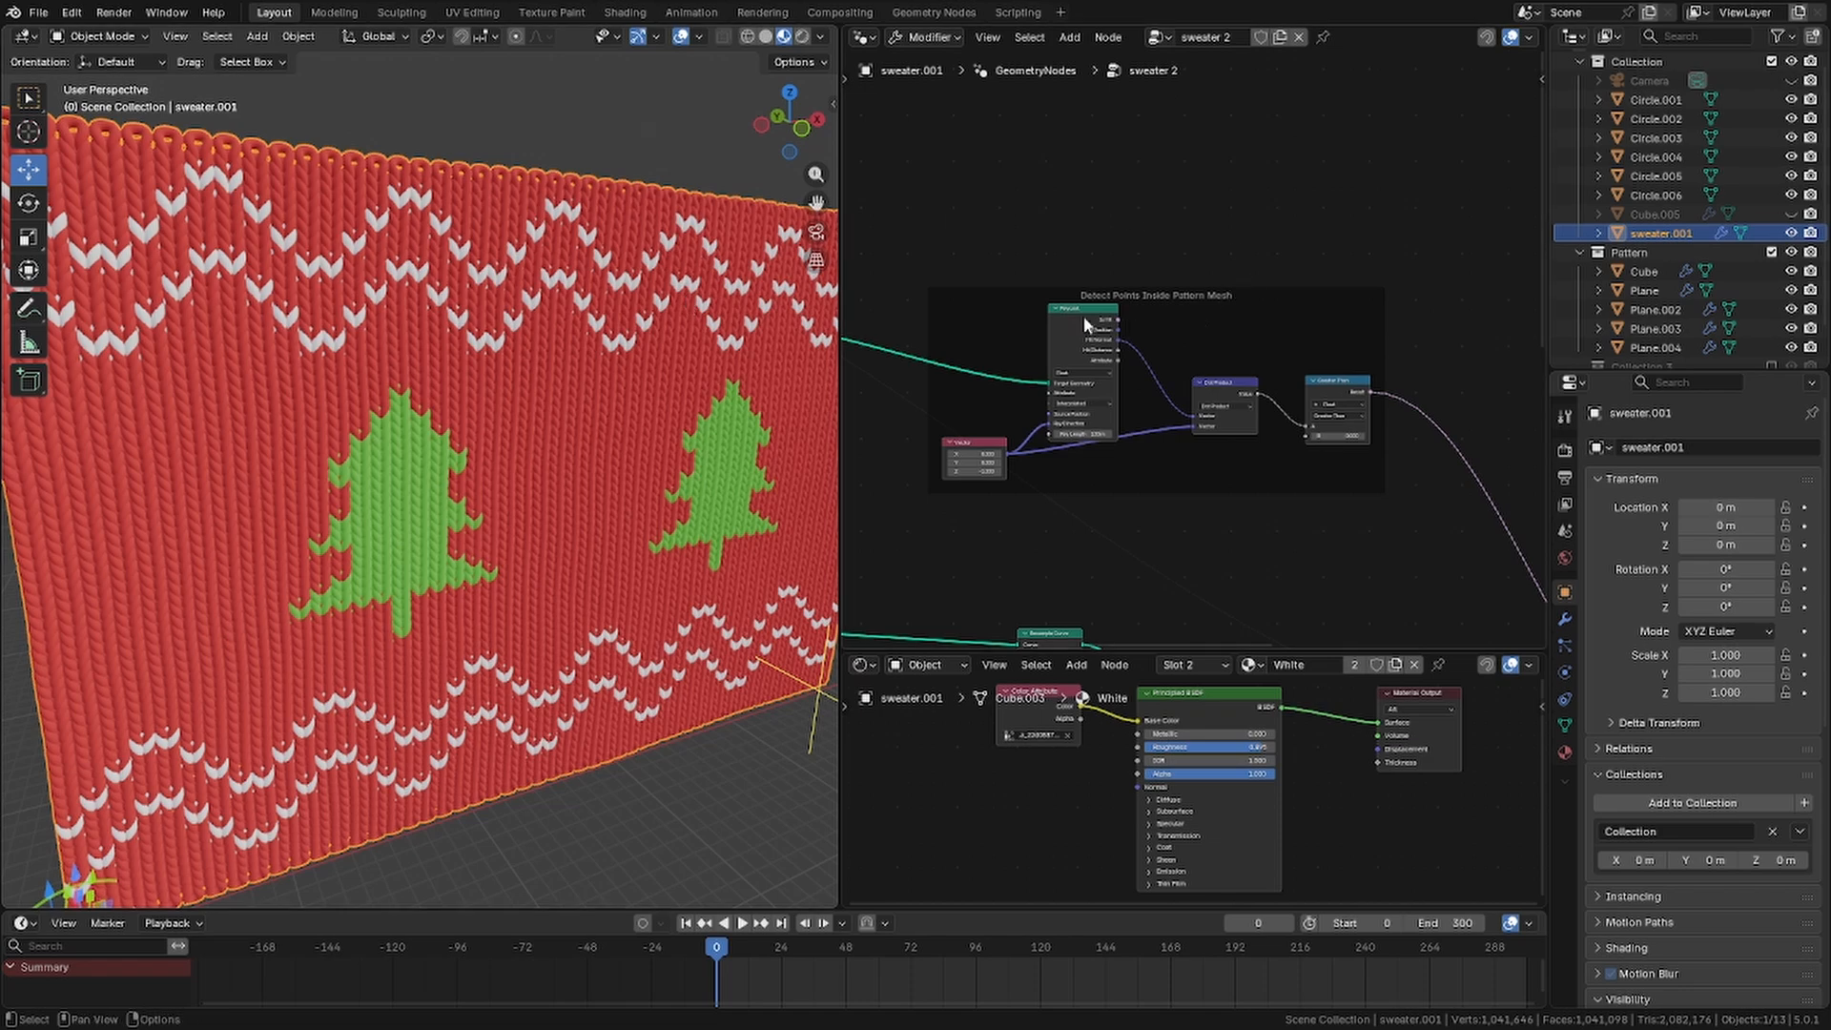
scroll(273, 437, down, 5)
scroll(273, 436, up, 4)
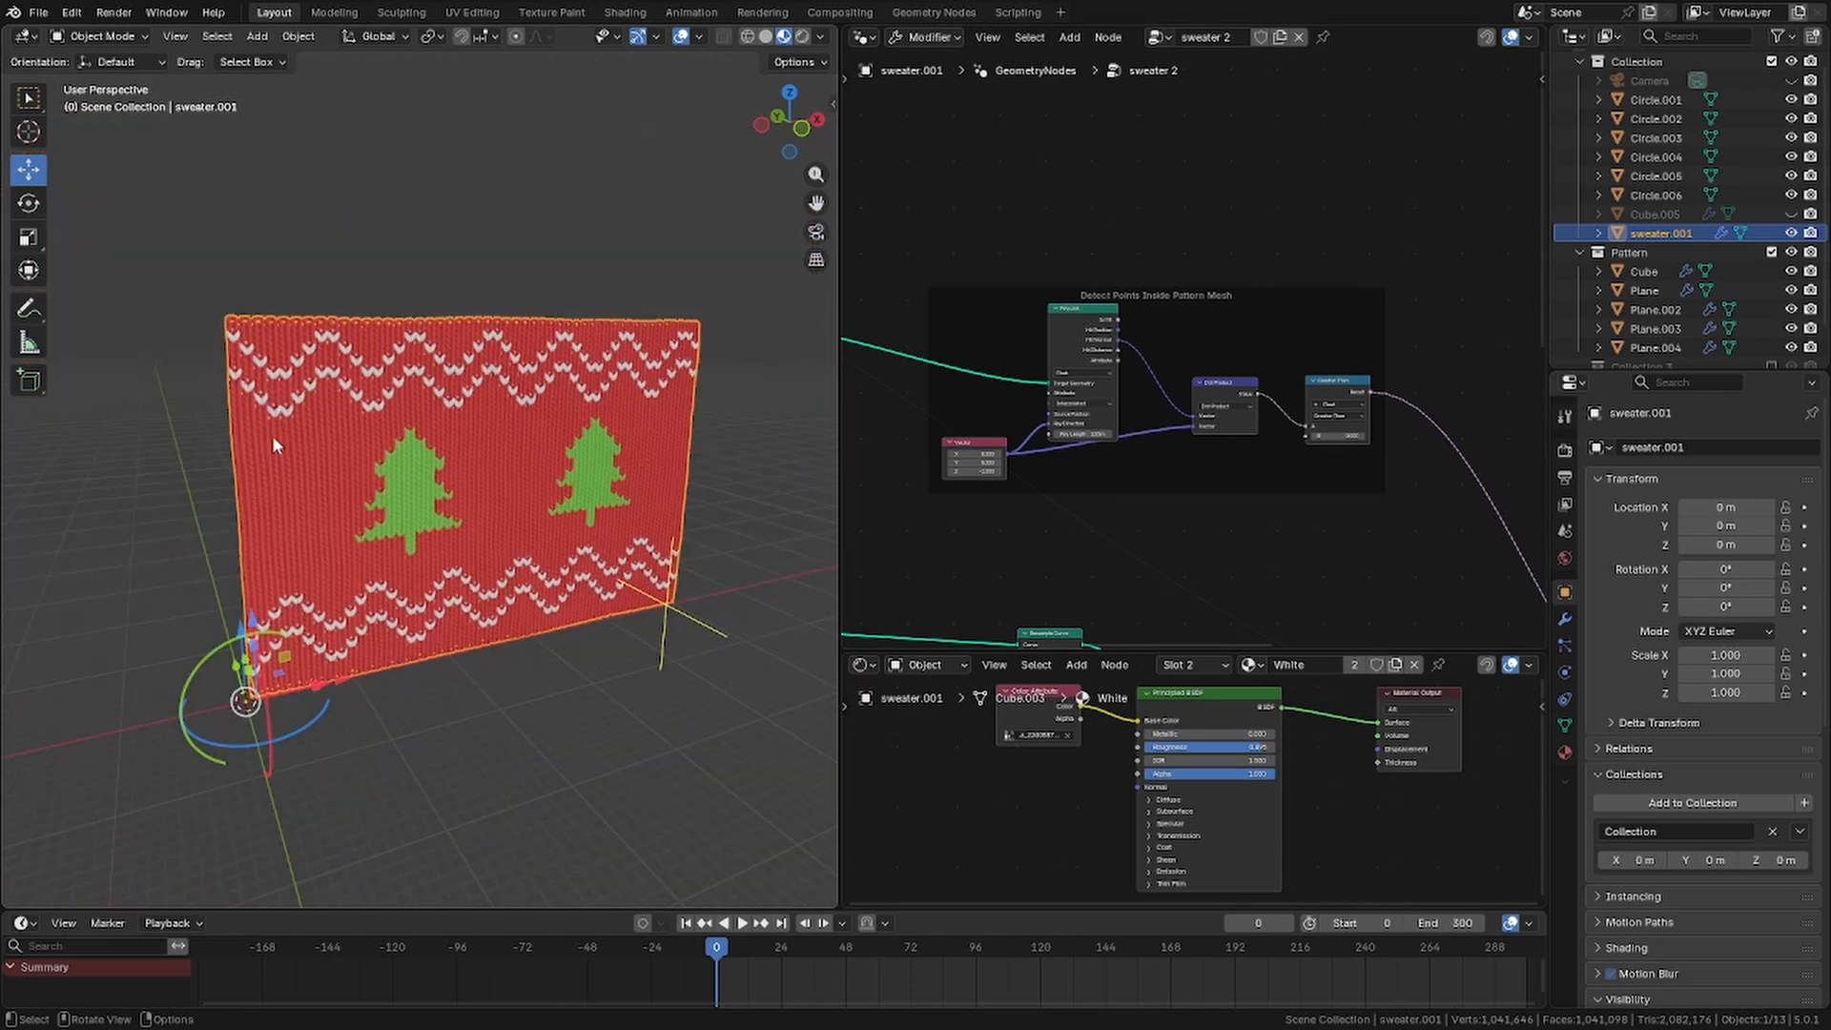
scroll(1275, 331, up, 2)
middle_drag(591, 435, 568, 395)
scroll(1077, 382, down, 2)
Look through the sweater 2 node tree, from the voxel conversion and point detection to the curve and array nodes
middle_drag(963, 420, 1125, 377)
drag(1064, 651, 1062, 652)
scroll(1021, 529, down, 4)
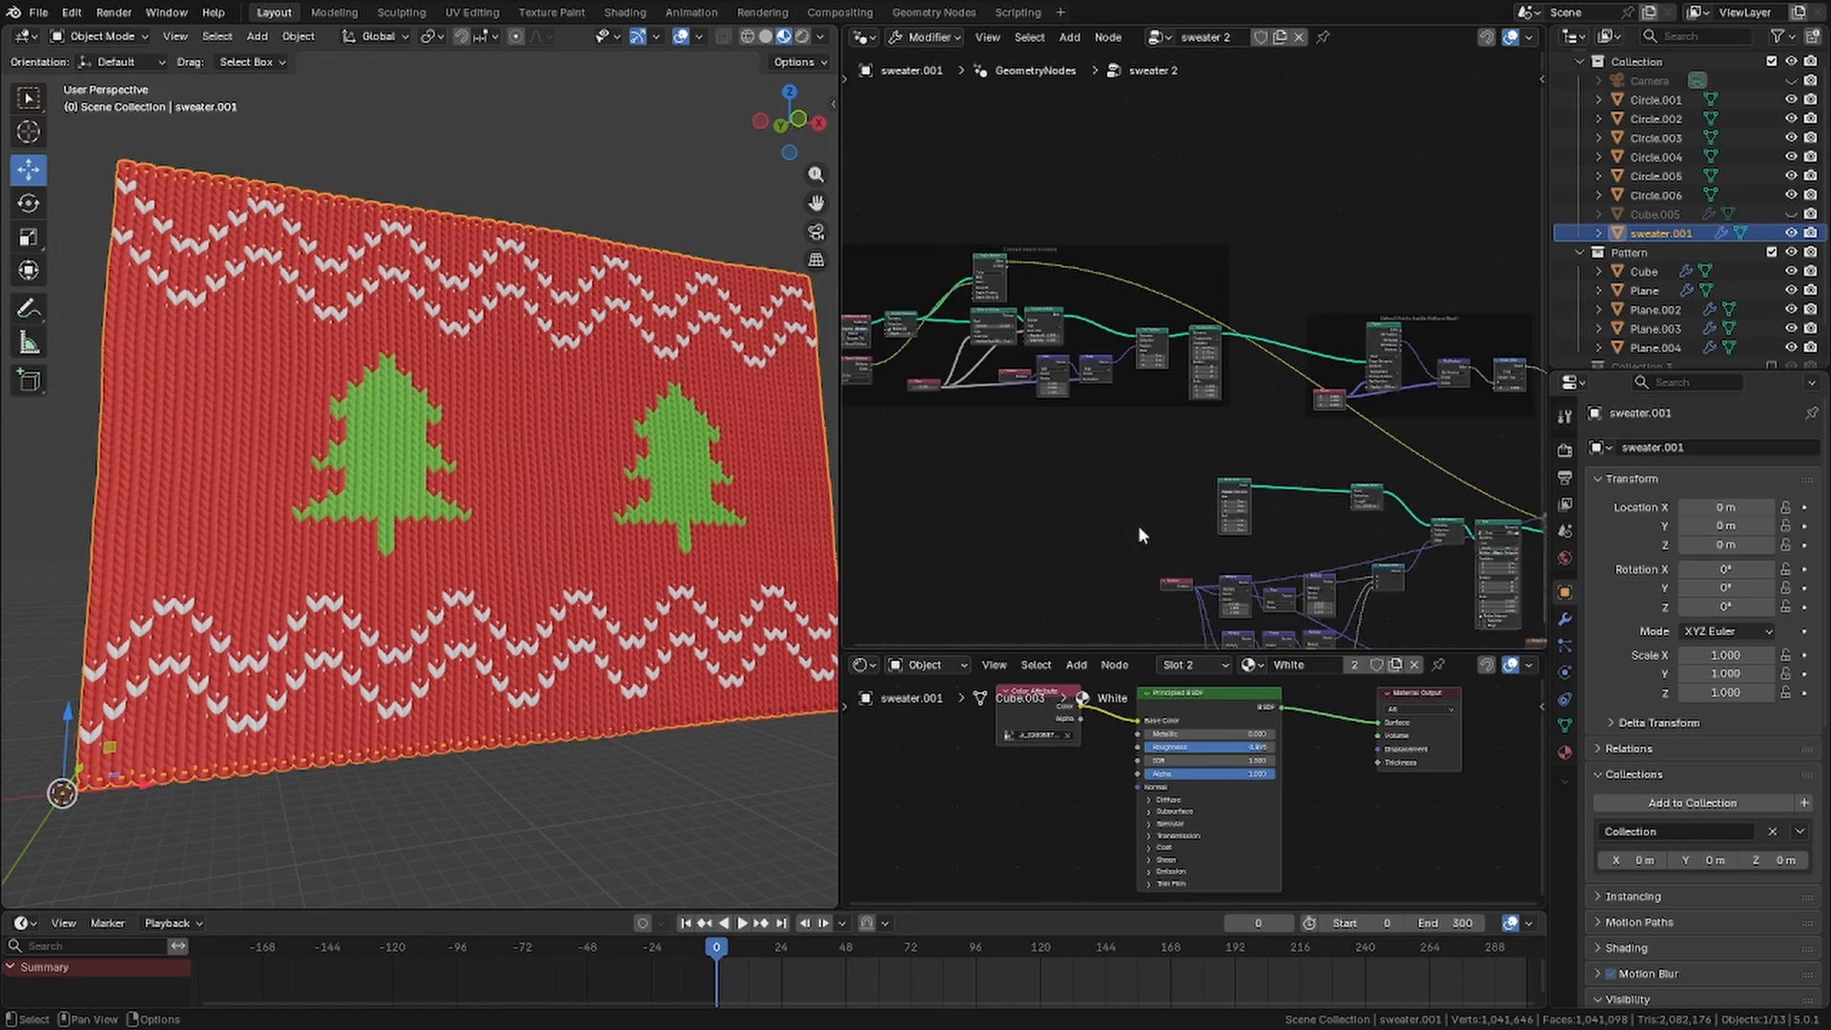
middle_drag(1140, 534, 1392, 506)
middle_drag(1349, 355, 940, 322)
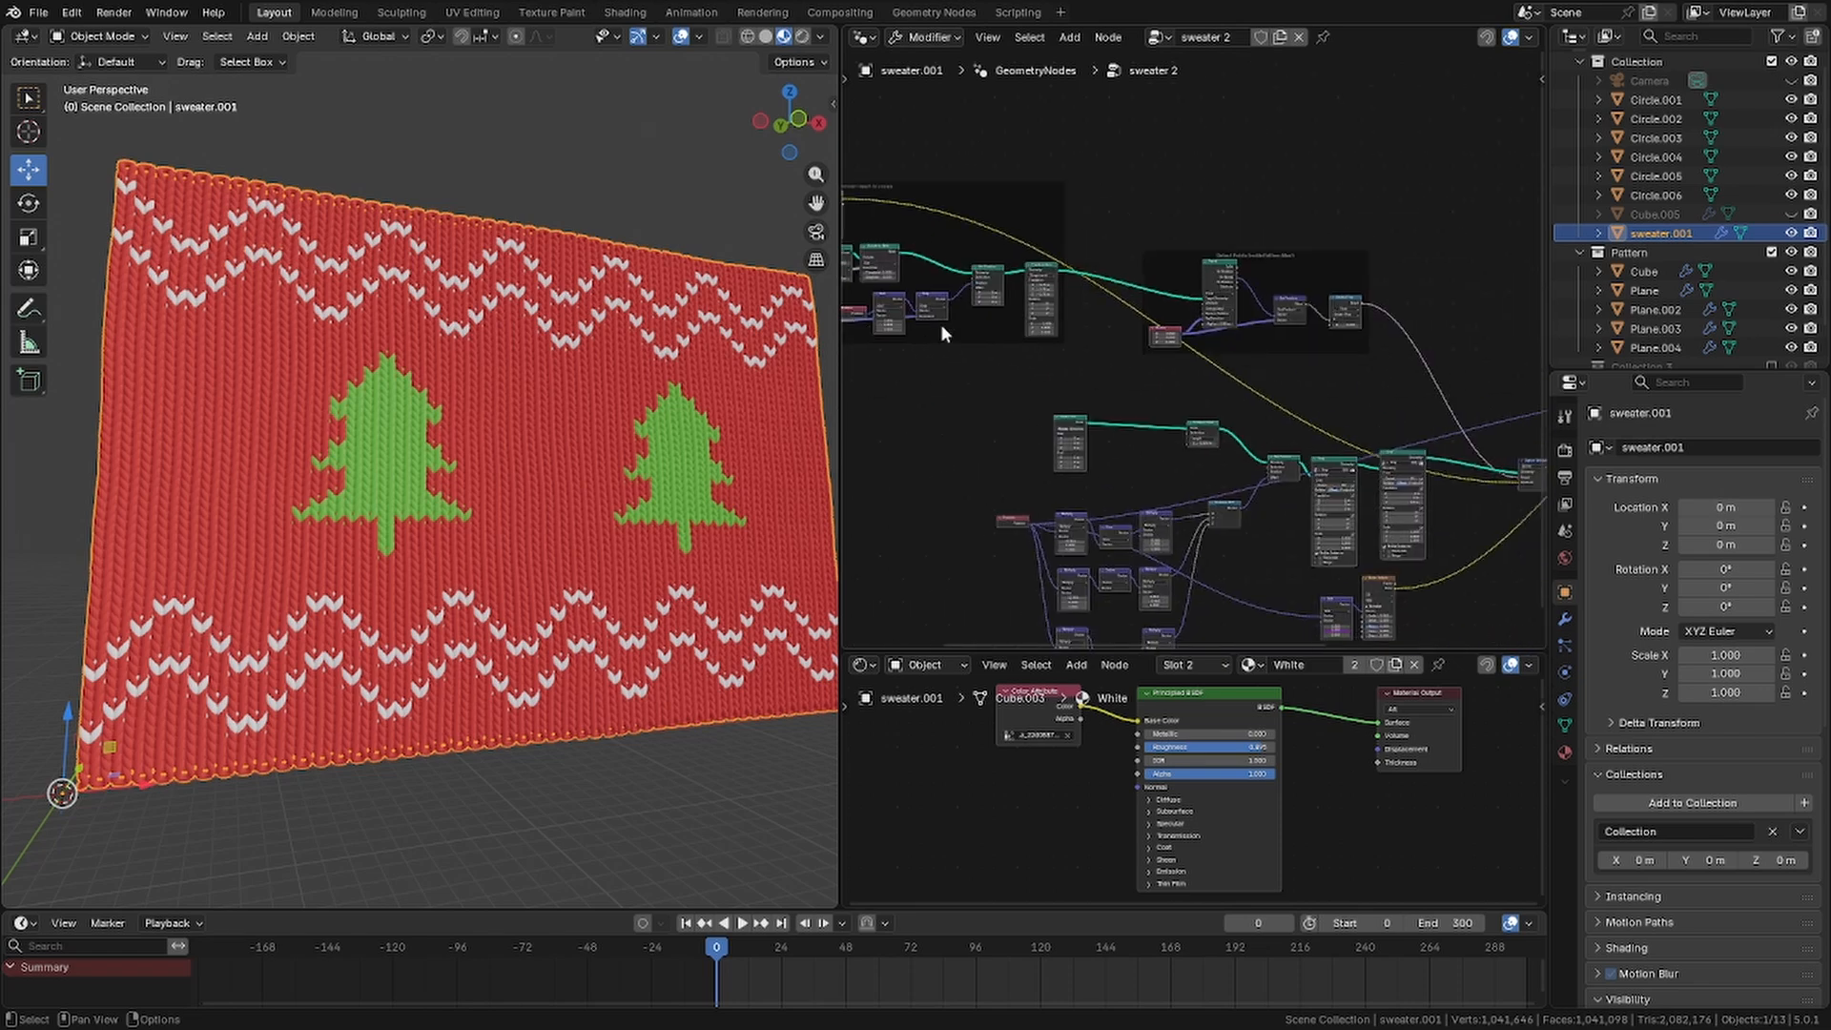
scroll(1196, 370, up, 4)
middle_drag(1195, 370, 994, 317)
scroll(1197, 336, up, 2)
middle_drag(1245, 475, 1184, 369)
click(1198, 414)
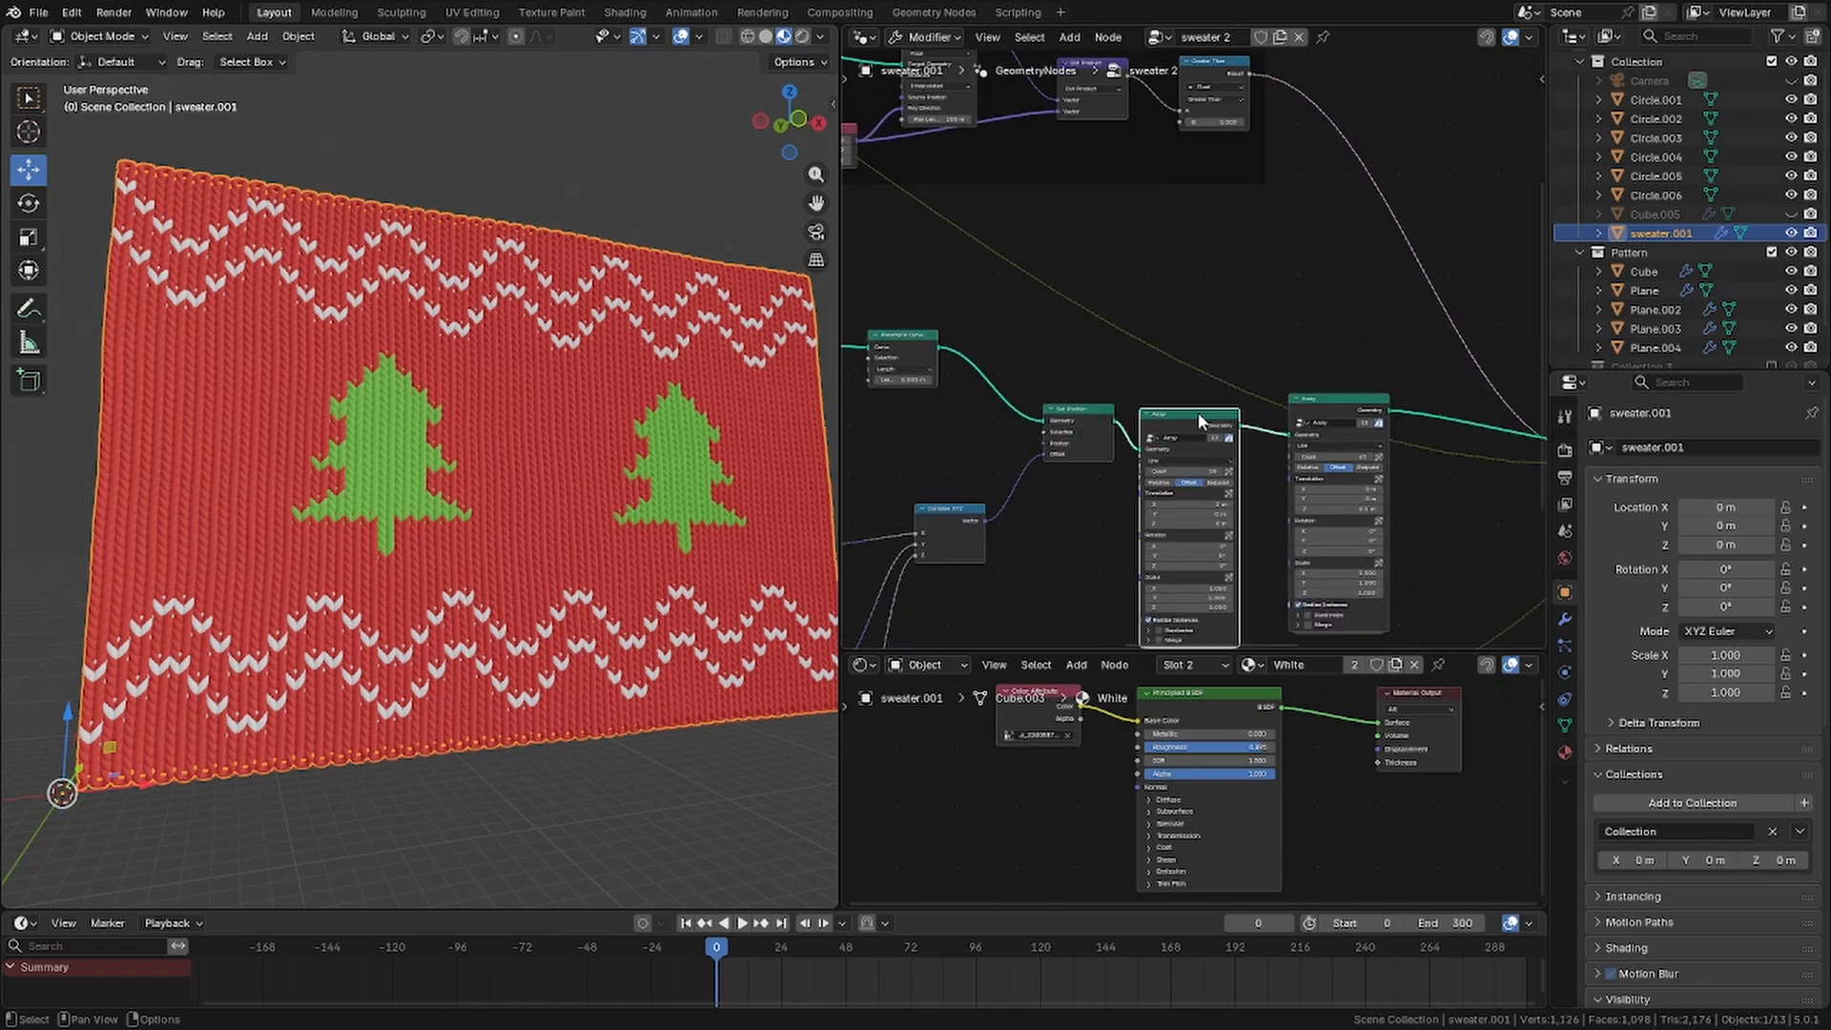
scroll(985, 277, down, 2)
middle_drag(944, 286, 1379, 483)
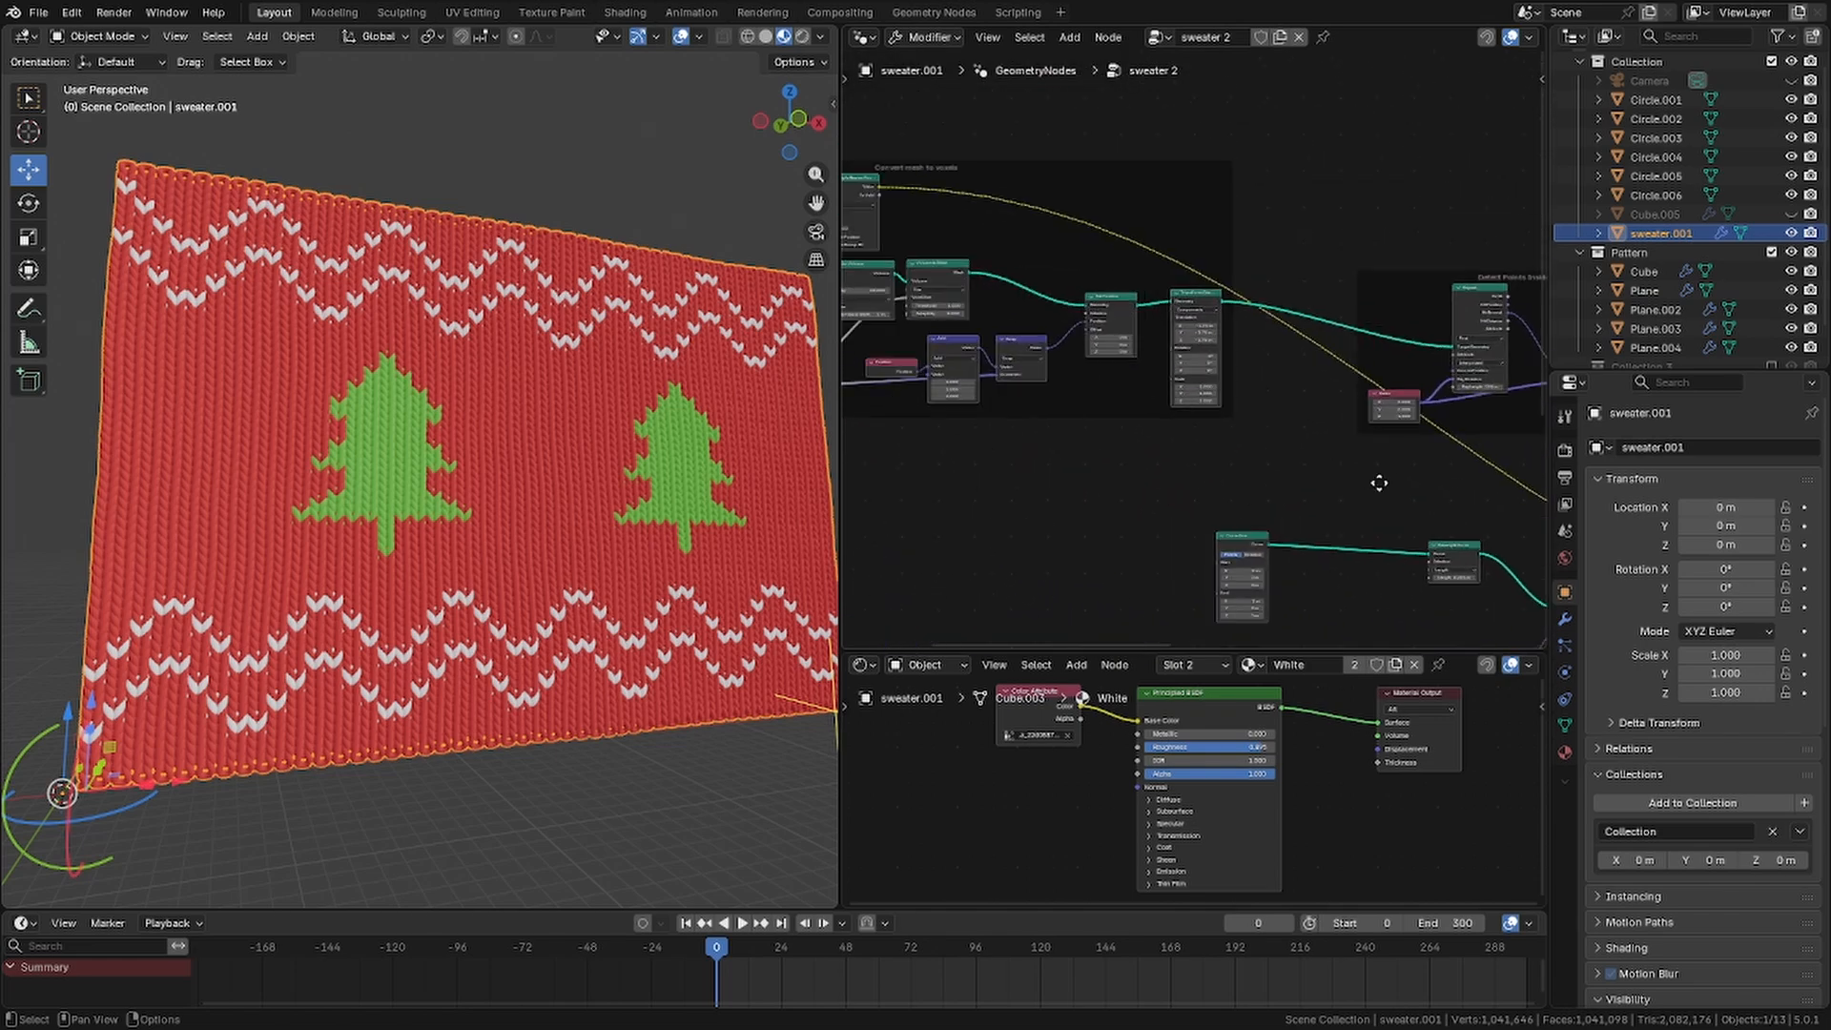
middle_drag(973, 199, 1329, 227)
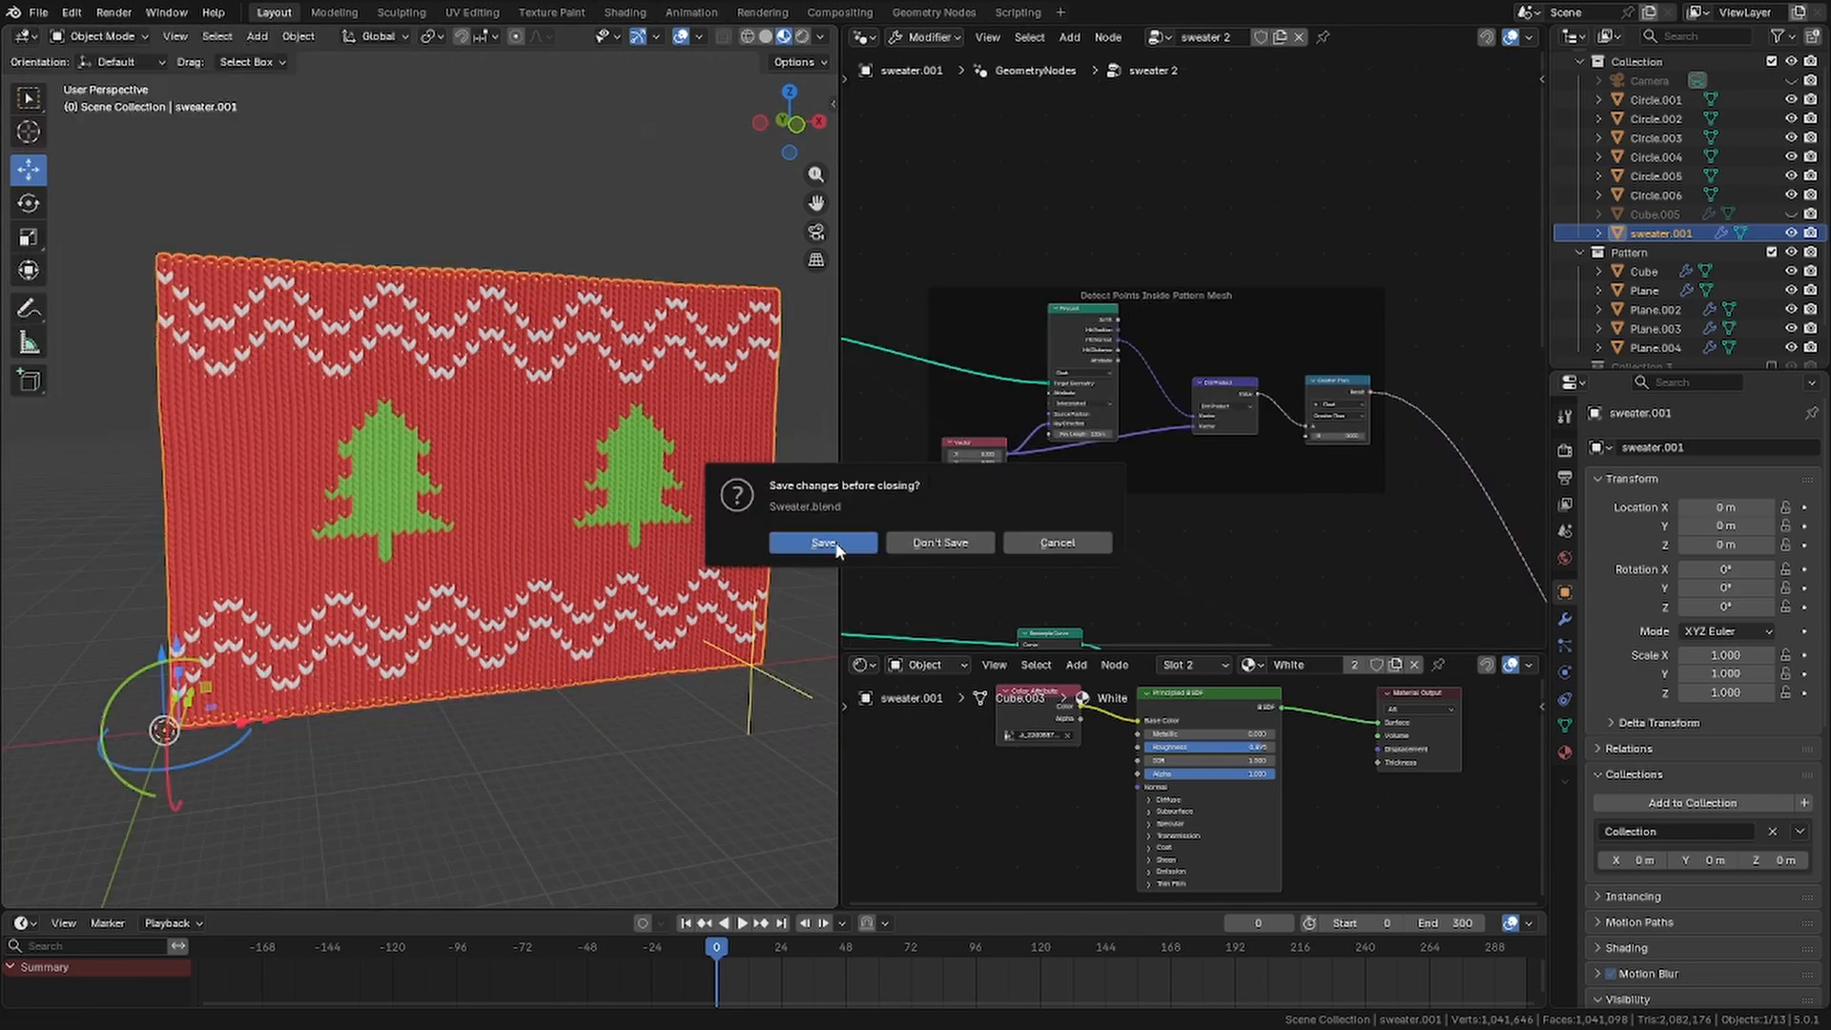
Save the changes to Sweater.blend and continue in a new default scene
click(824, 543)
middle_drag(833, 429, 702, 430)
scroll(733, 412, down, 4)
scroll(702, 430, up, 1)
Add a Geometry Nodes modifier to the default cube with a new node group named Sweater
click(1524, 500)
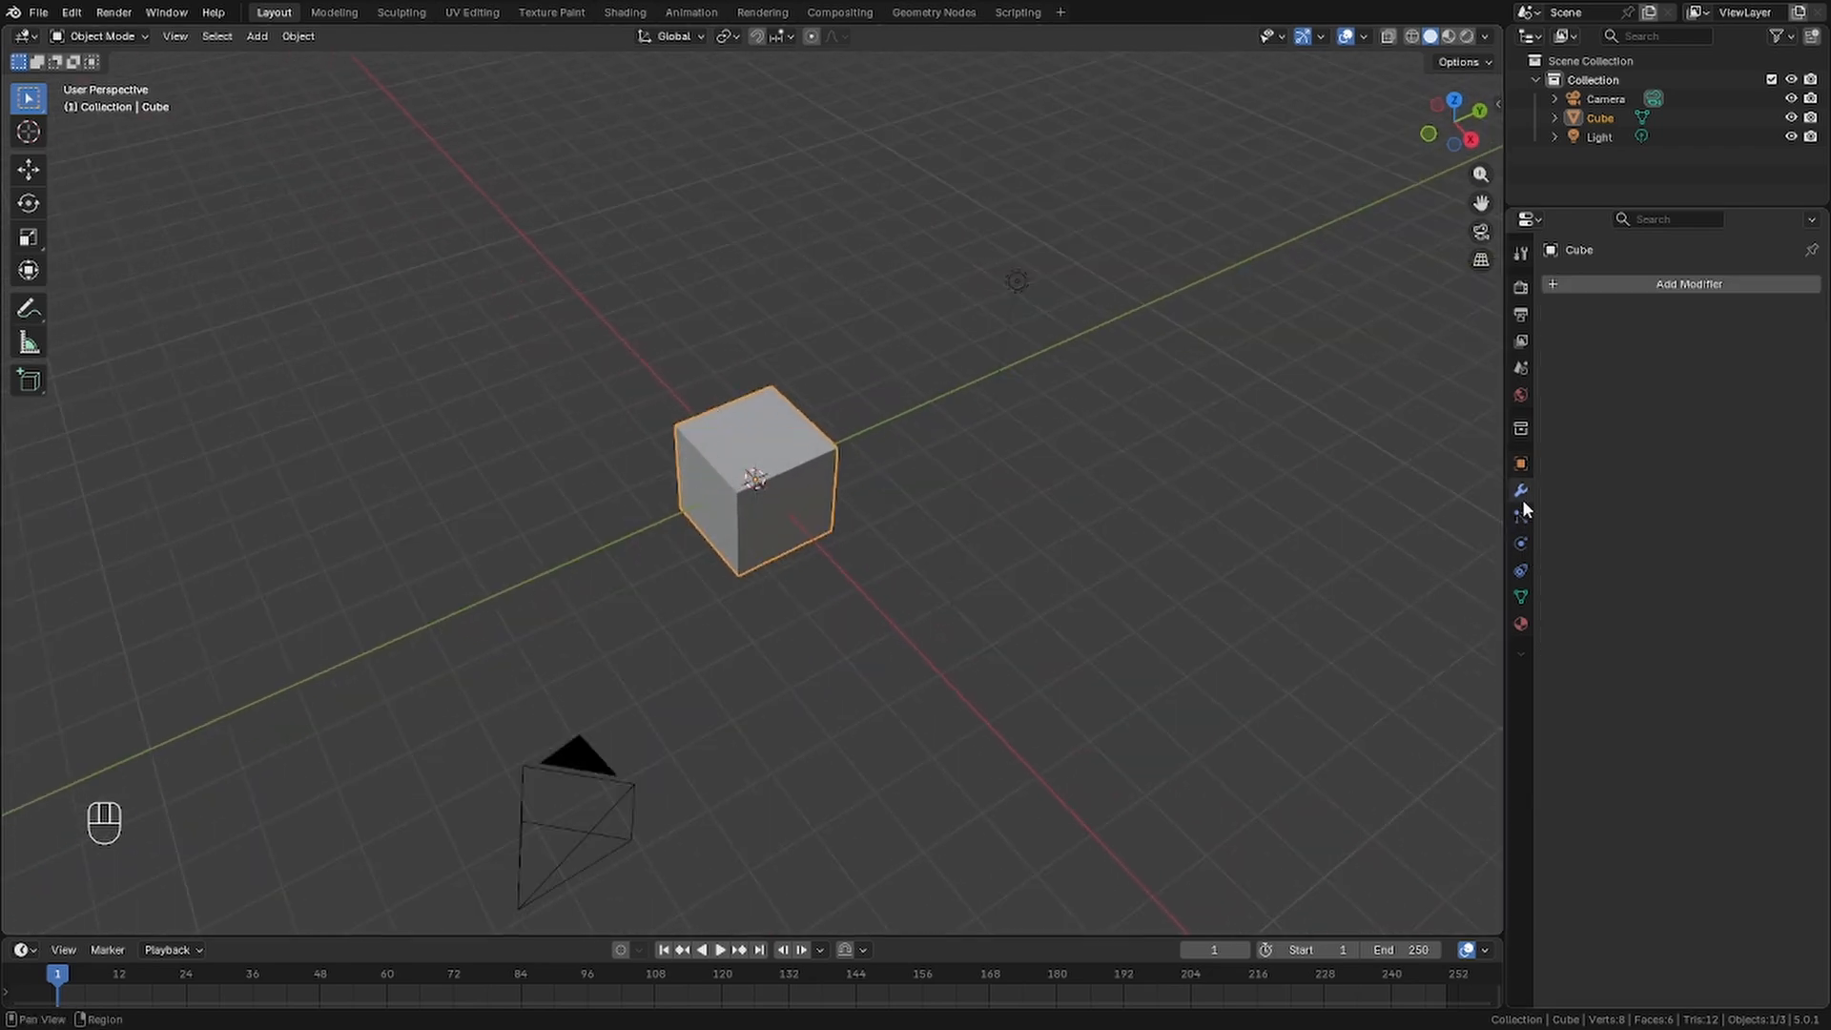
click(1662, 283)
mouse_move(1619, 312)
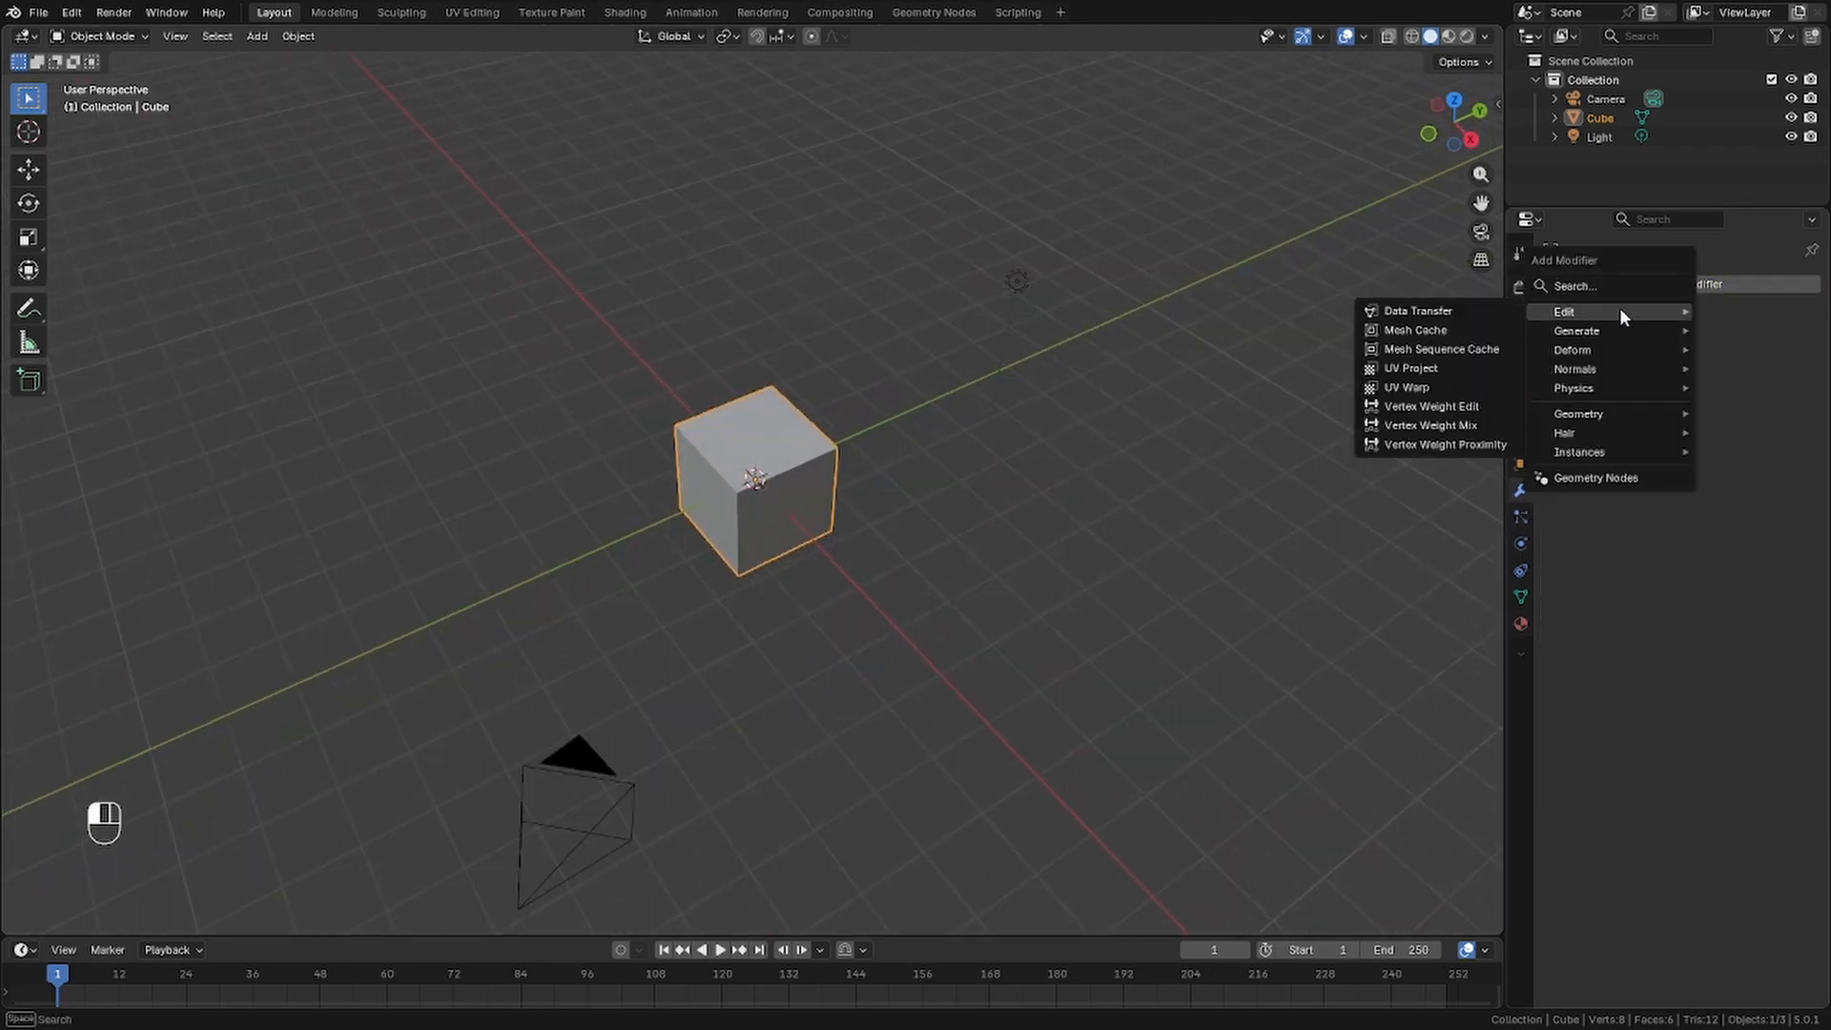
click(1583, 478)
click(1605, 339)
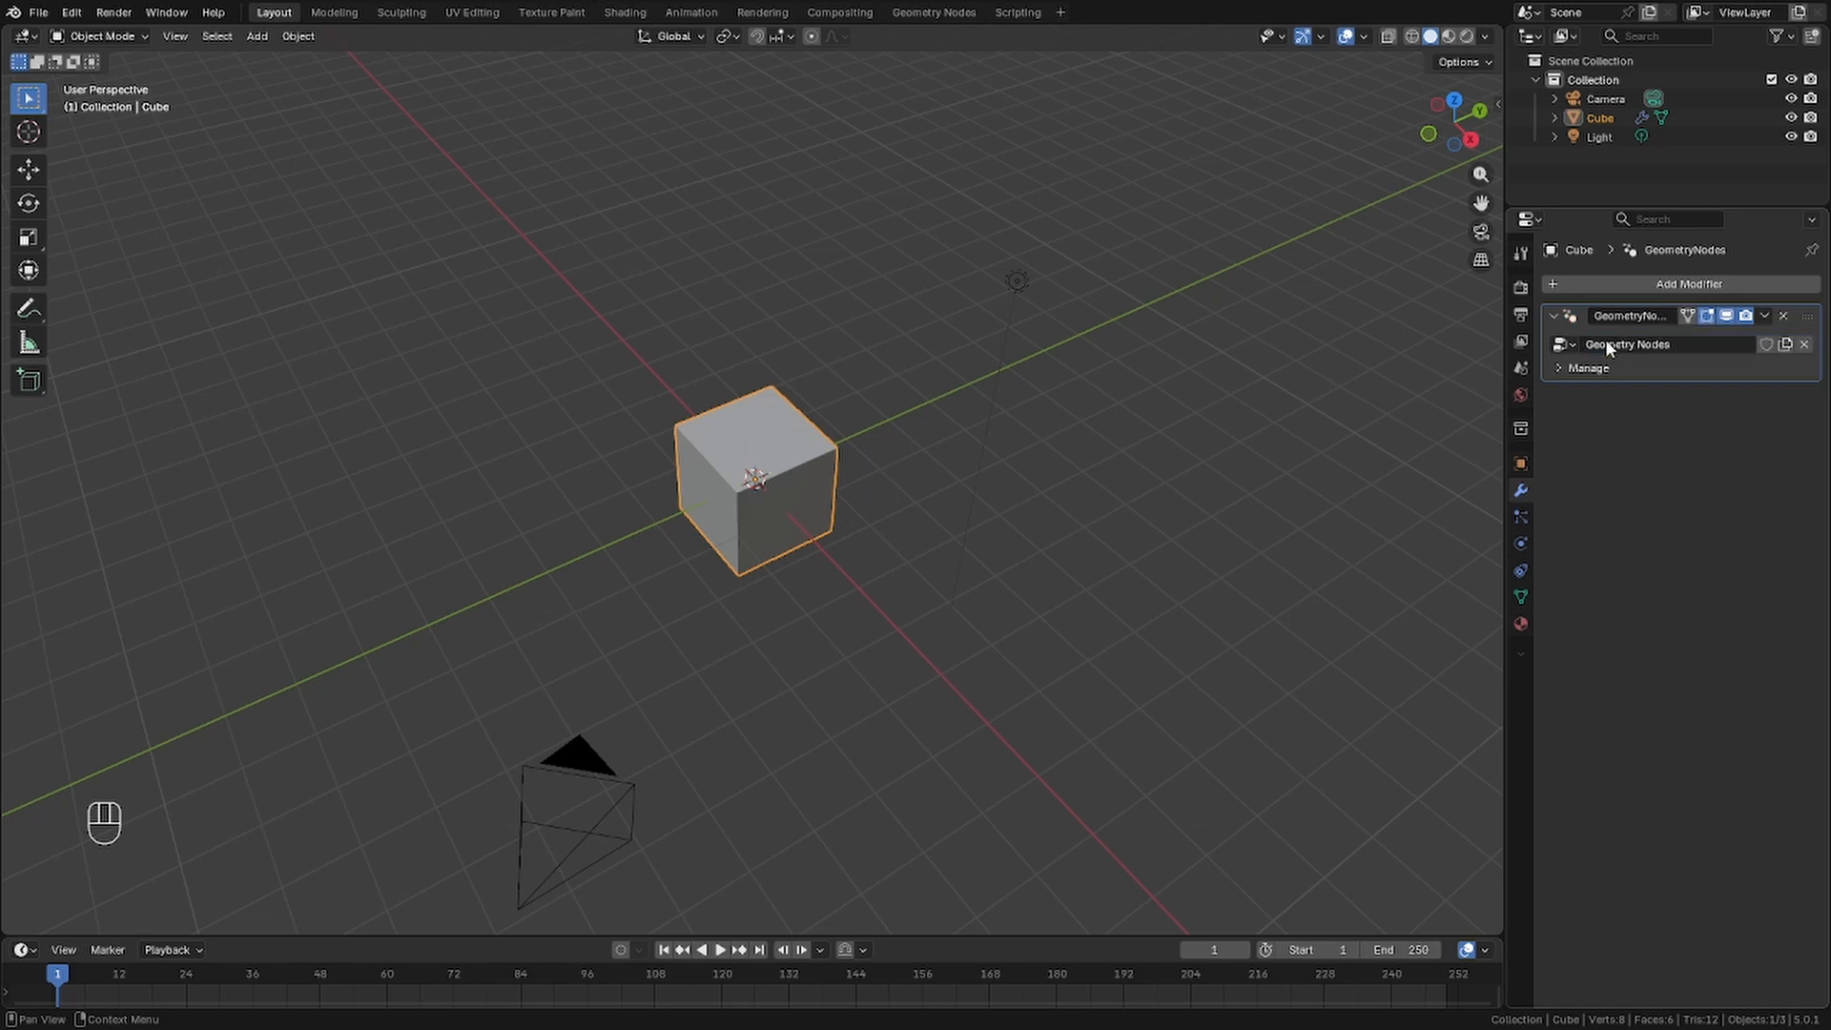
double_click(1636, 345)
text(Sweeter)
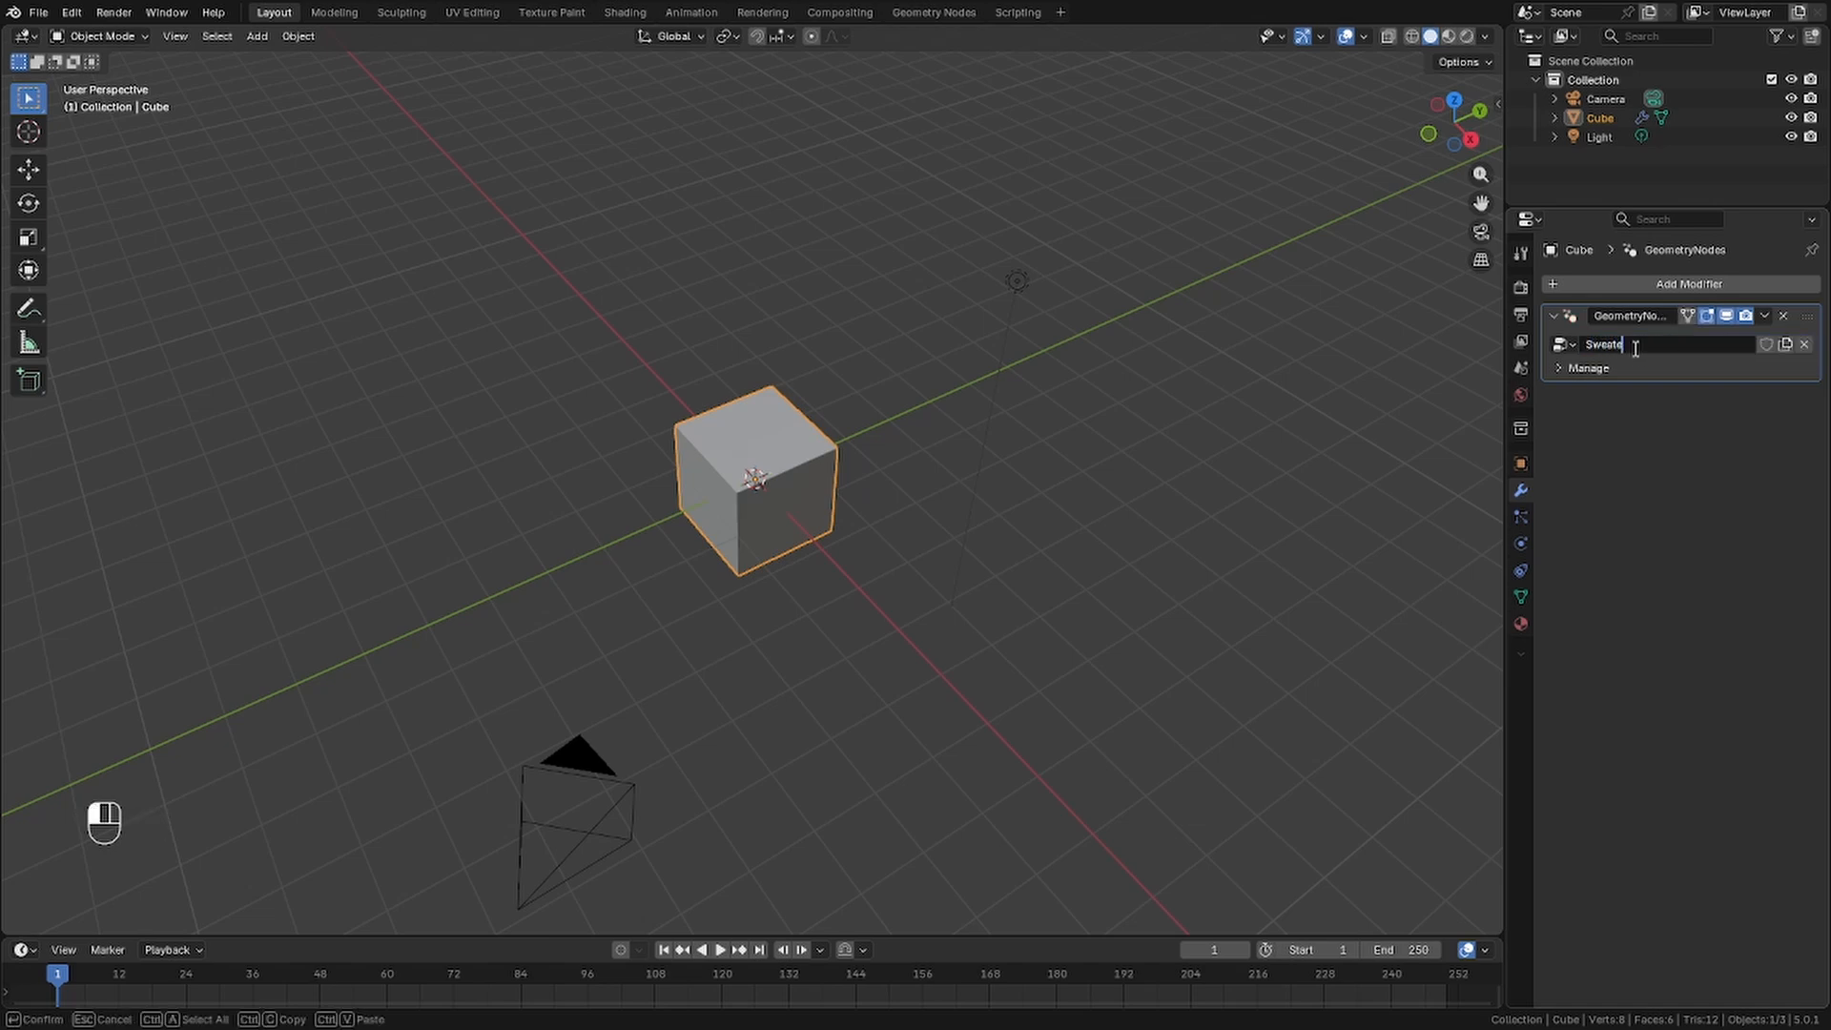
key(Return)
Split the 3D viewport vertically and turn the new area into a Geometry Node Editor
drag(1498, 37, 828, 286)
click(850, 36)
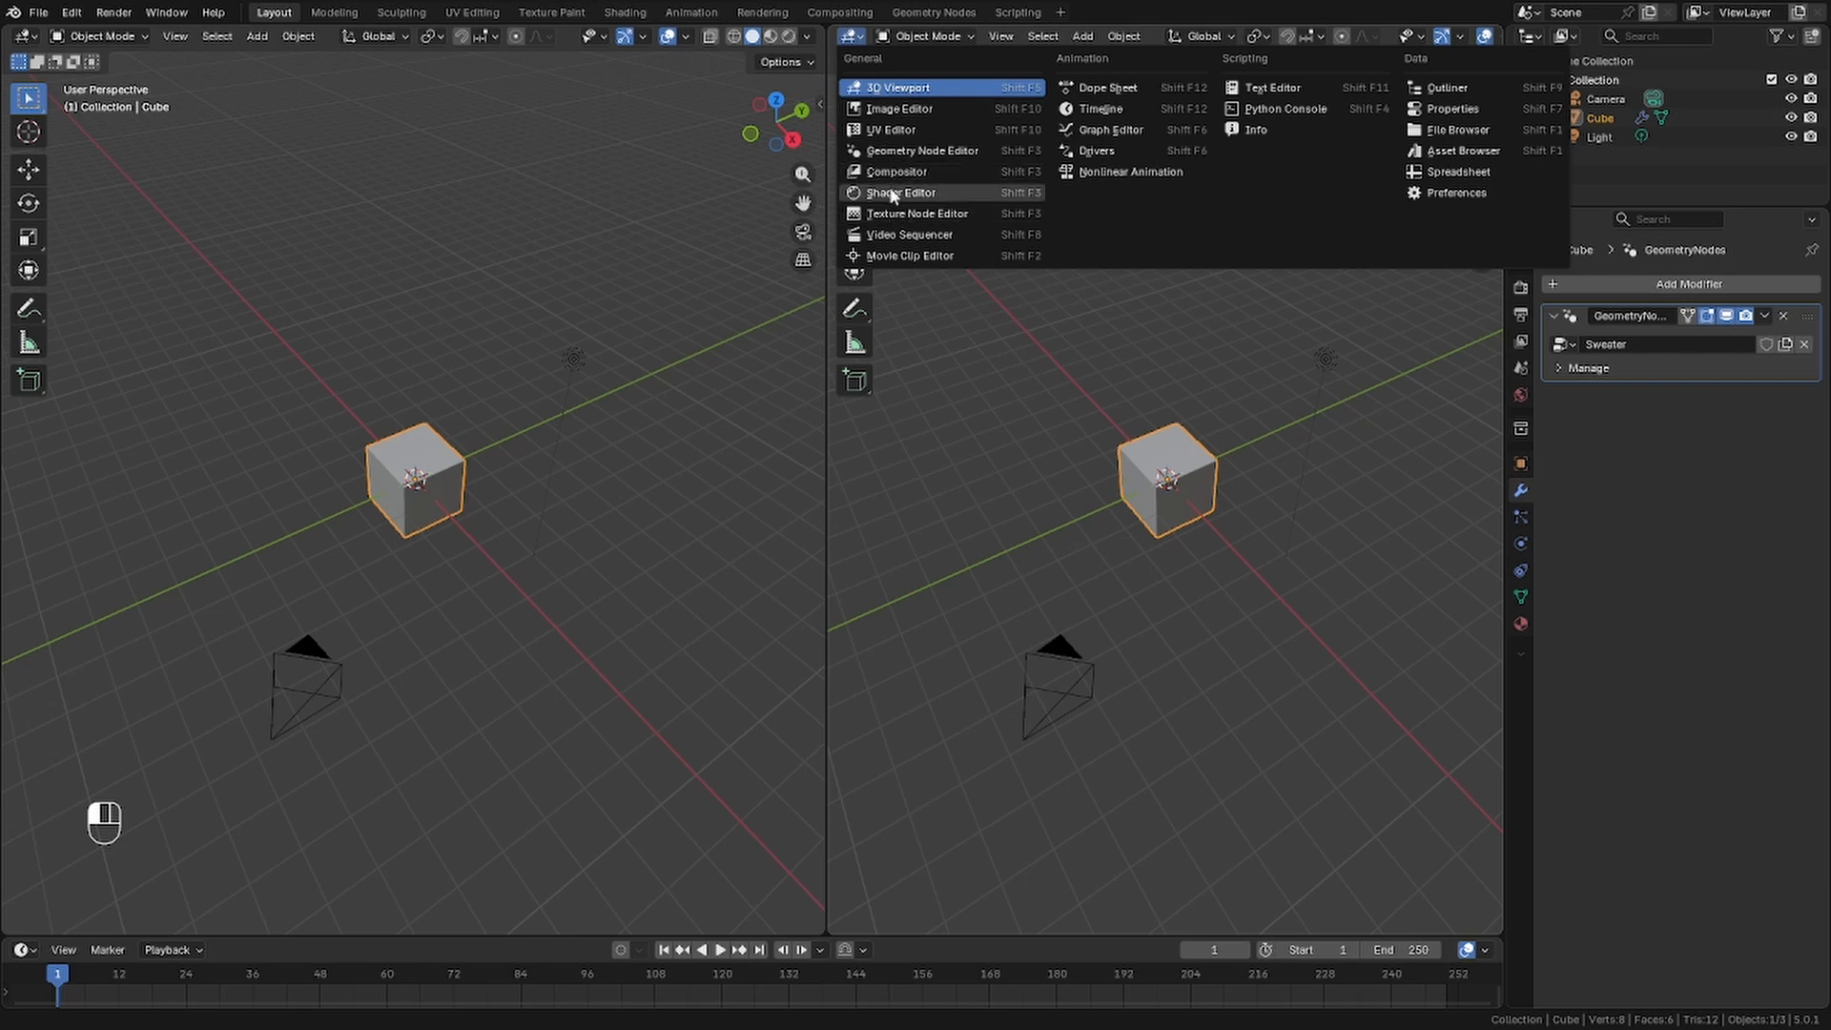
click(911, 151)
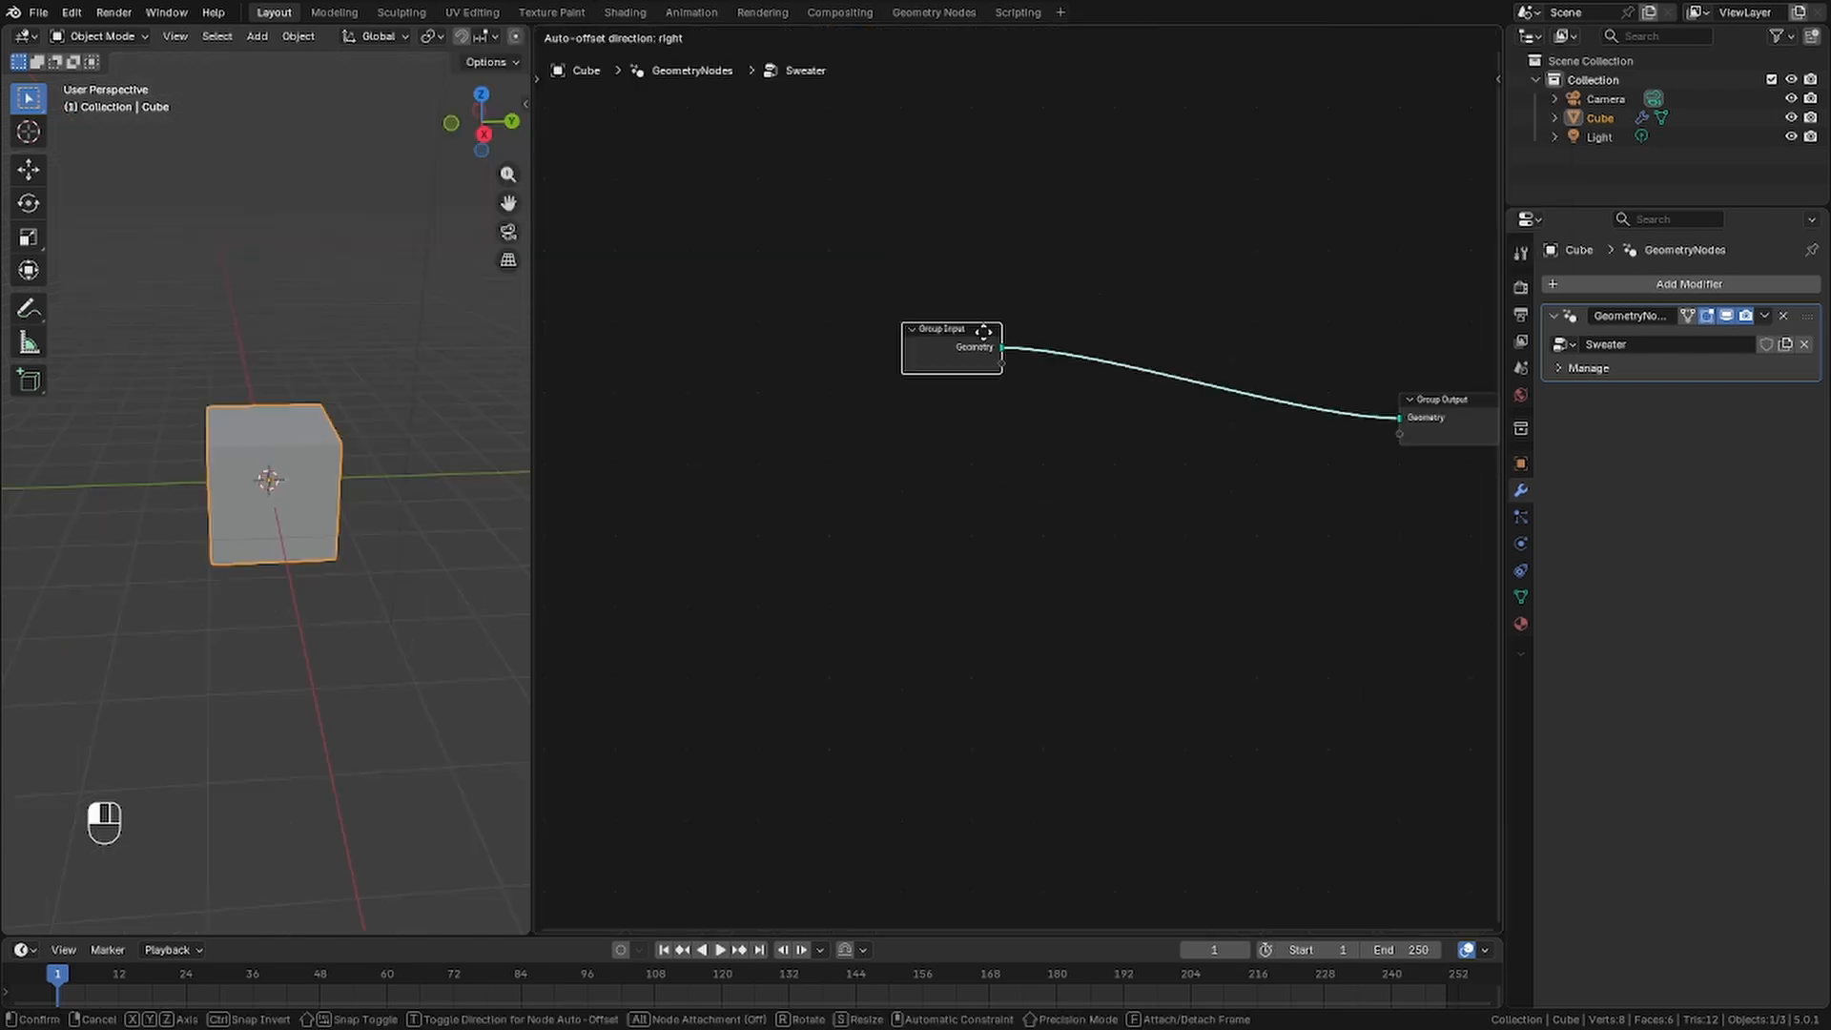
Replace the Group Input node with a Curve Line node connected to the Group Output
drag(964, 359, 850, 359)
key(Delete)
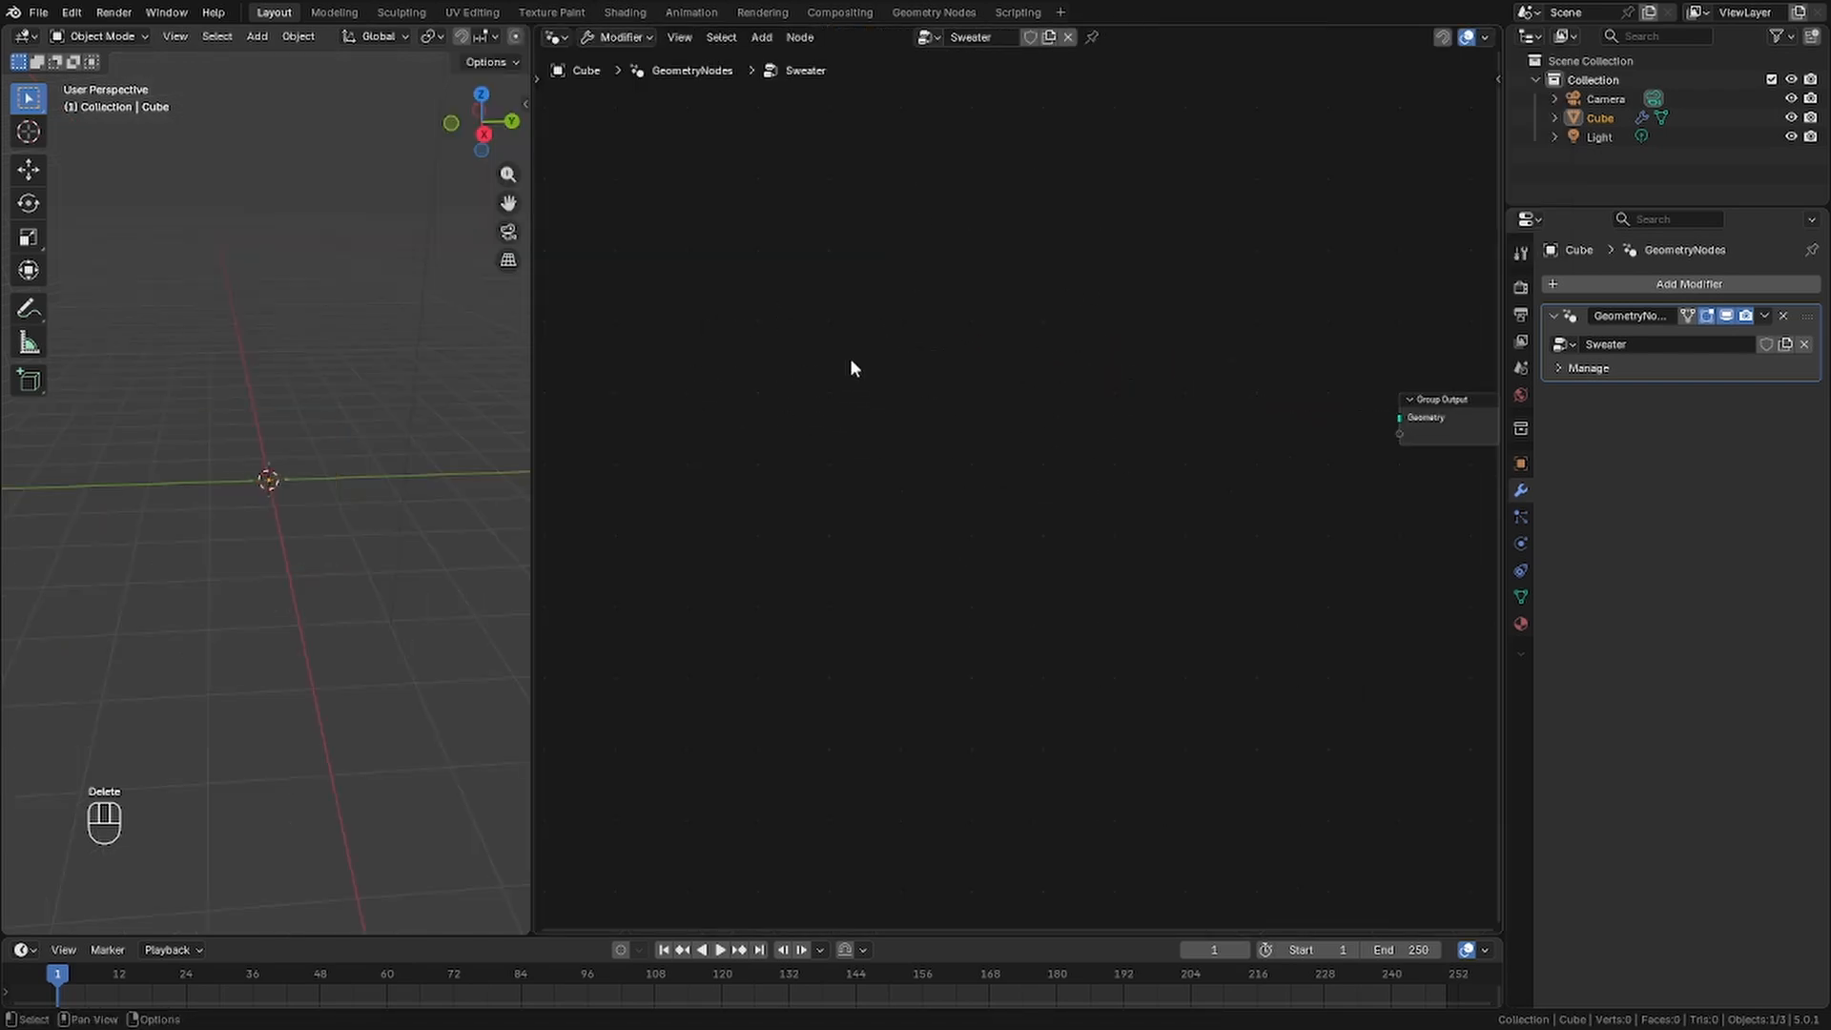
key(shift+a)
click(876, 372)
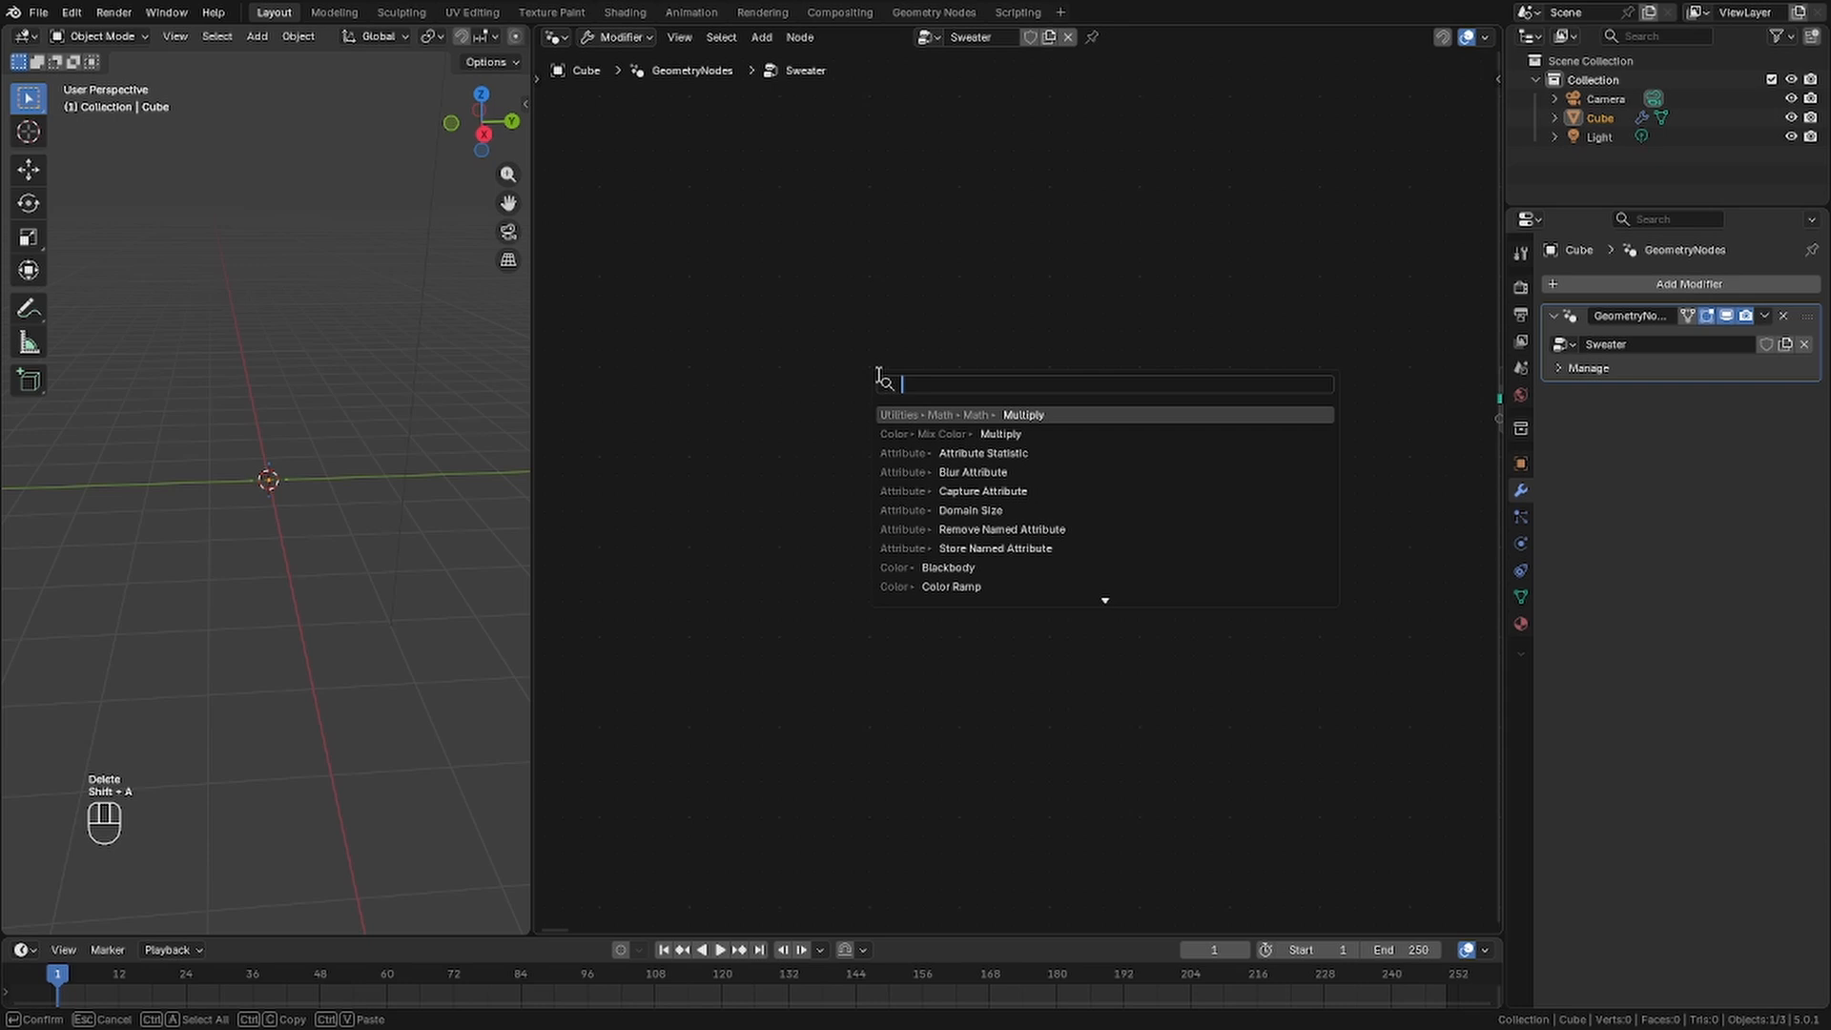
text(curve li)
Set the Curve Line's end point to X 1 m and Z 0 m
click(815, 564)
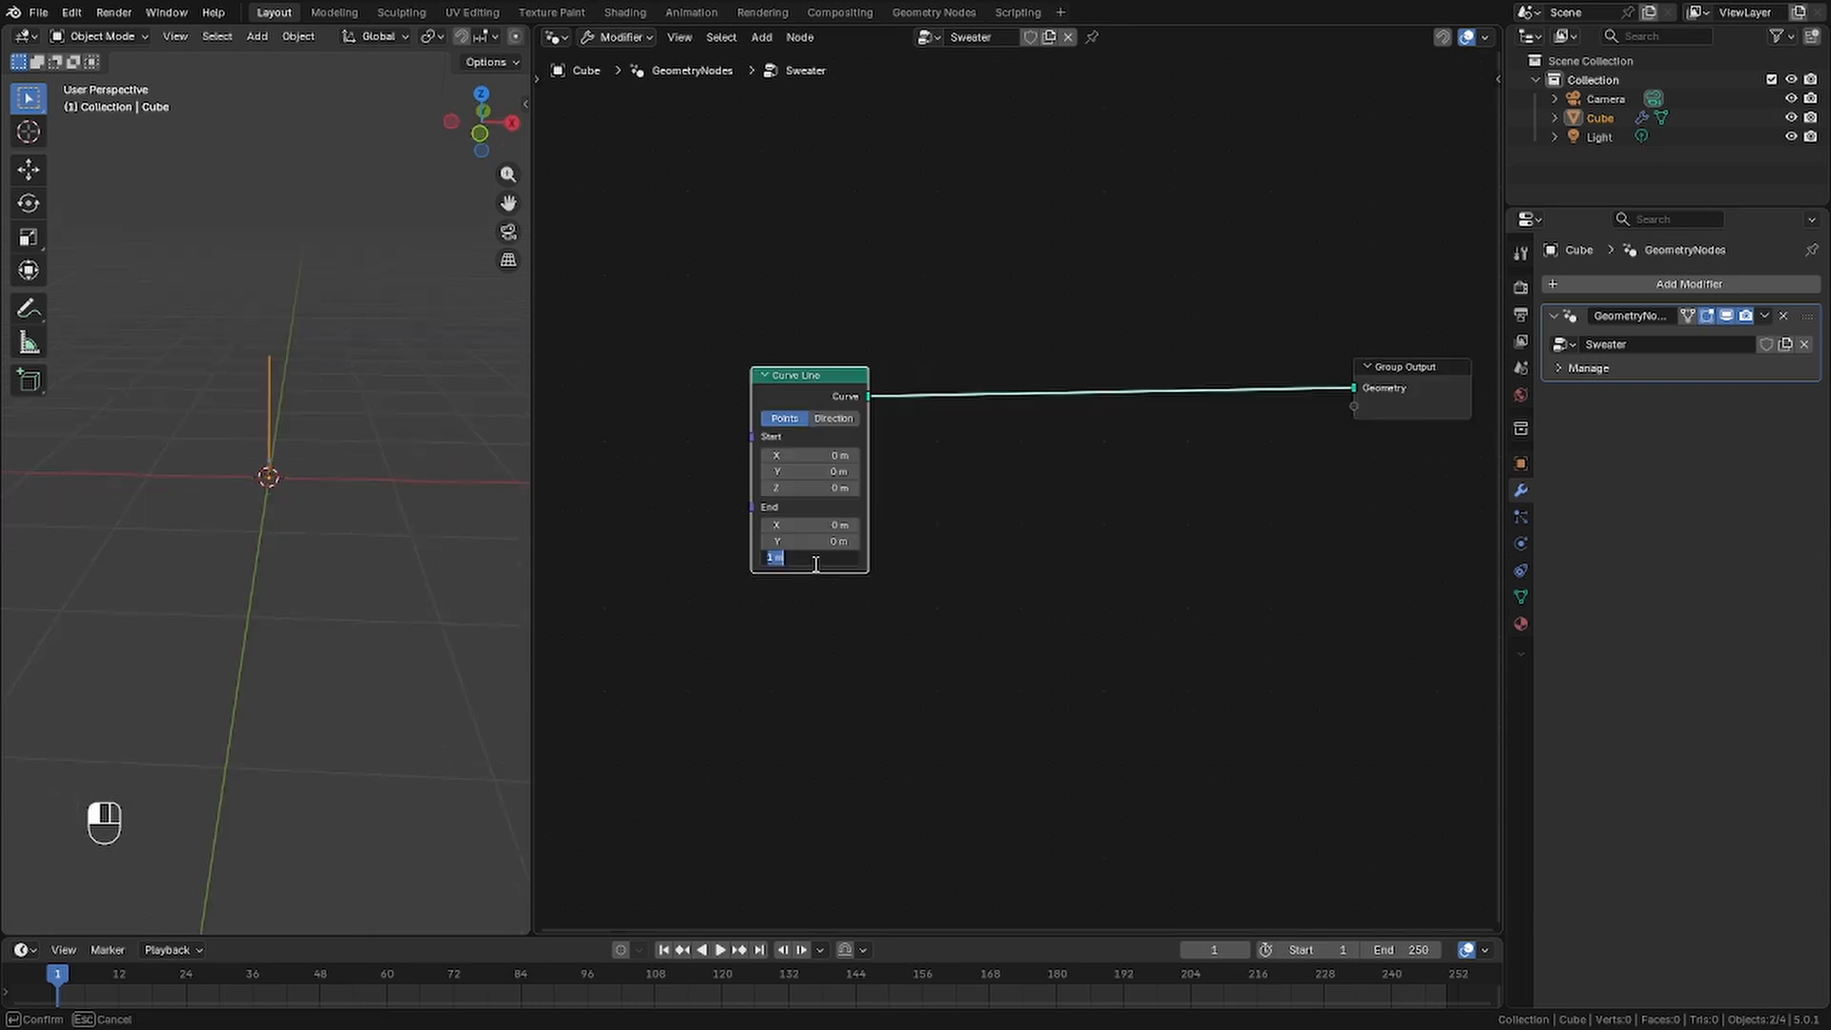
text(0)
key(Return)
click(828, 525)
text(1)
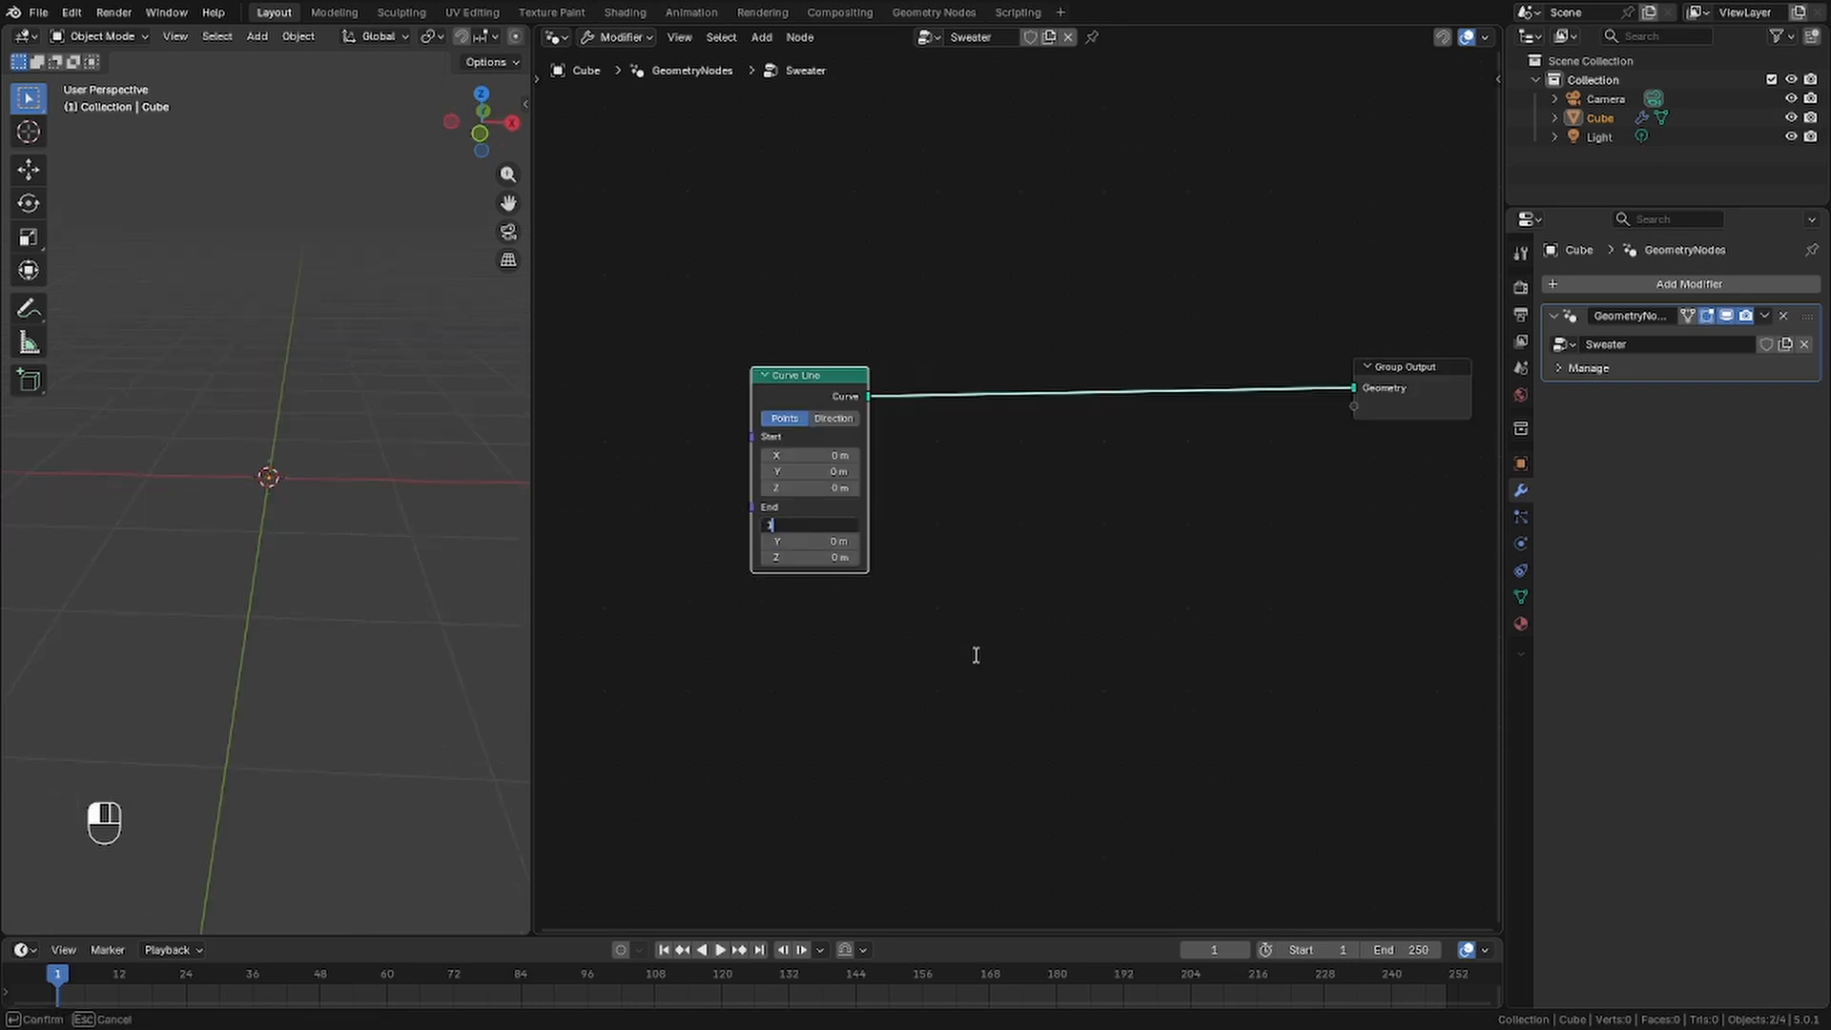
key(Return)
Switch the 3D viewport to the front orthographic view and frame the curve line
middle_drag(274, 575, 334, 592)
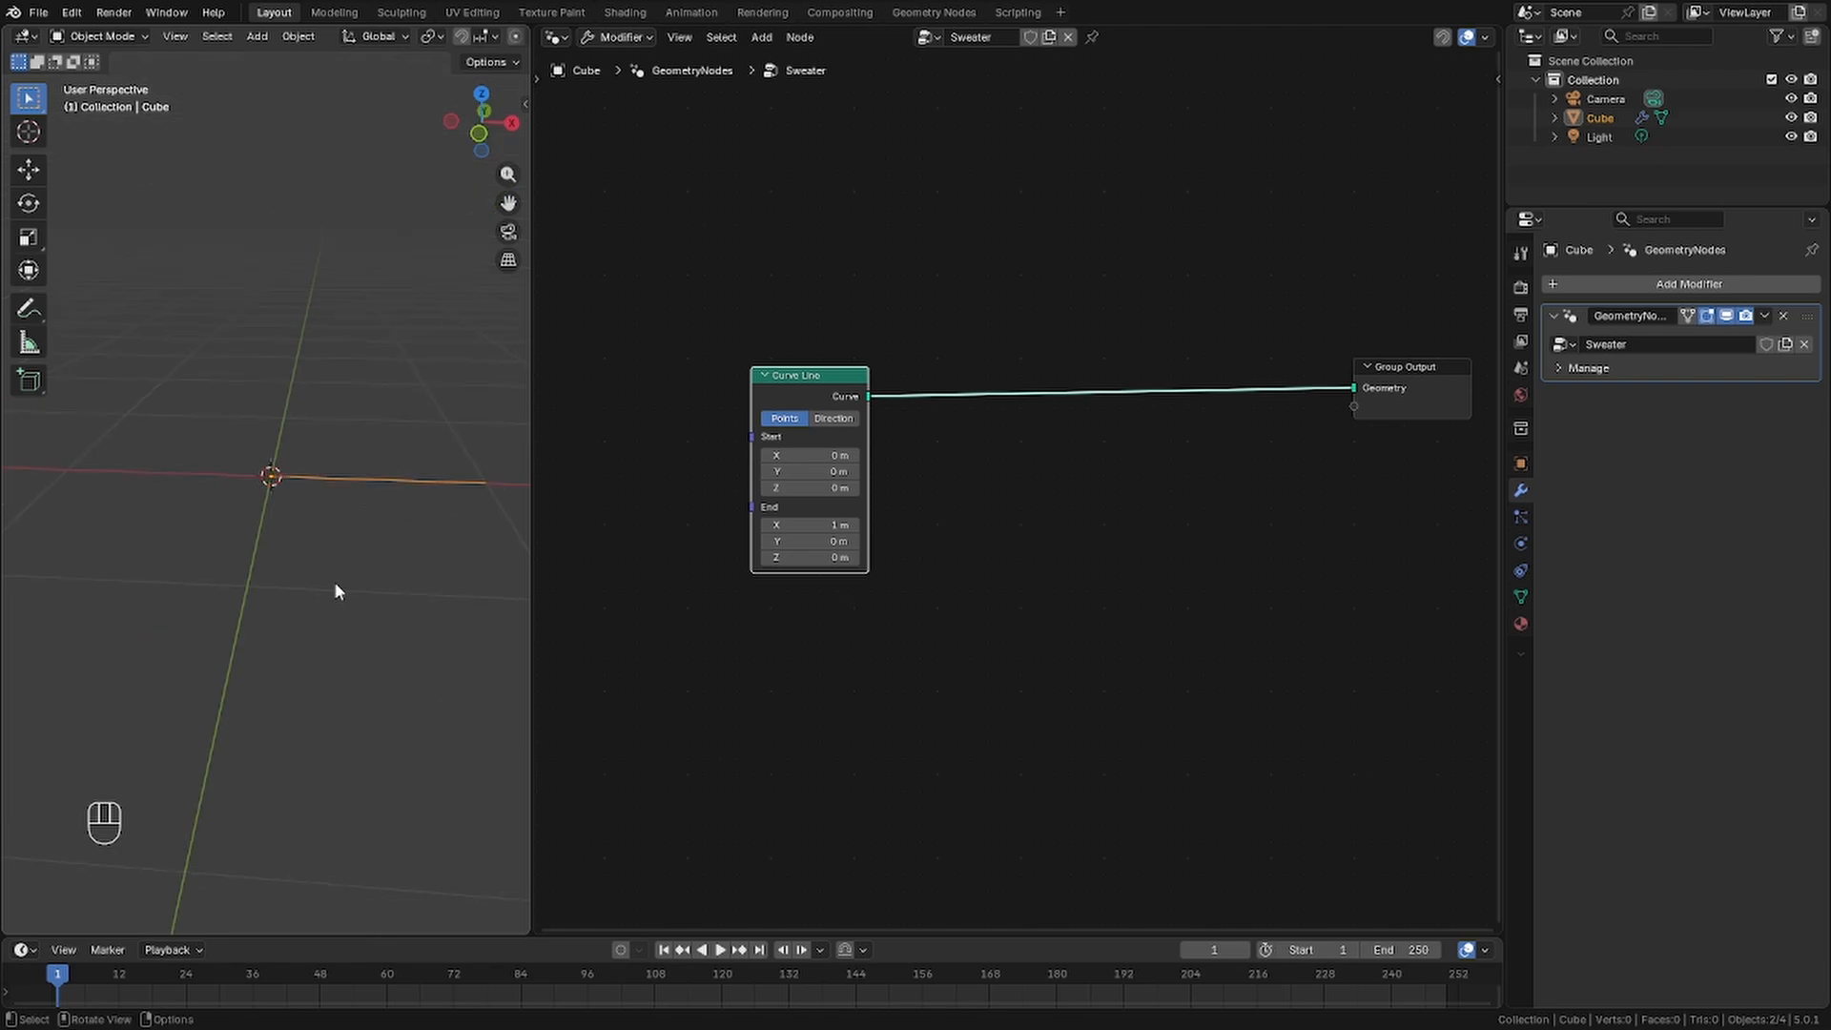
key(KP_1)
scroll(191, 491, down, 5)
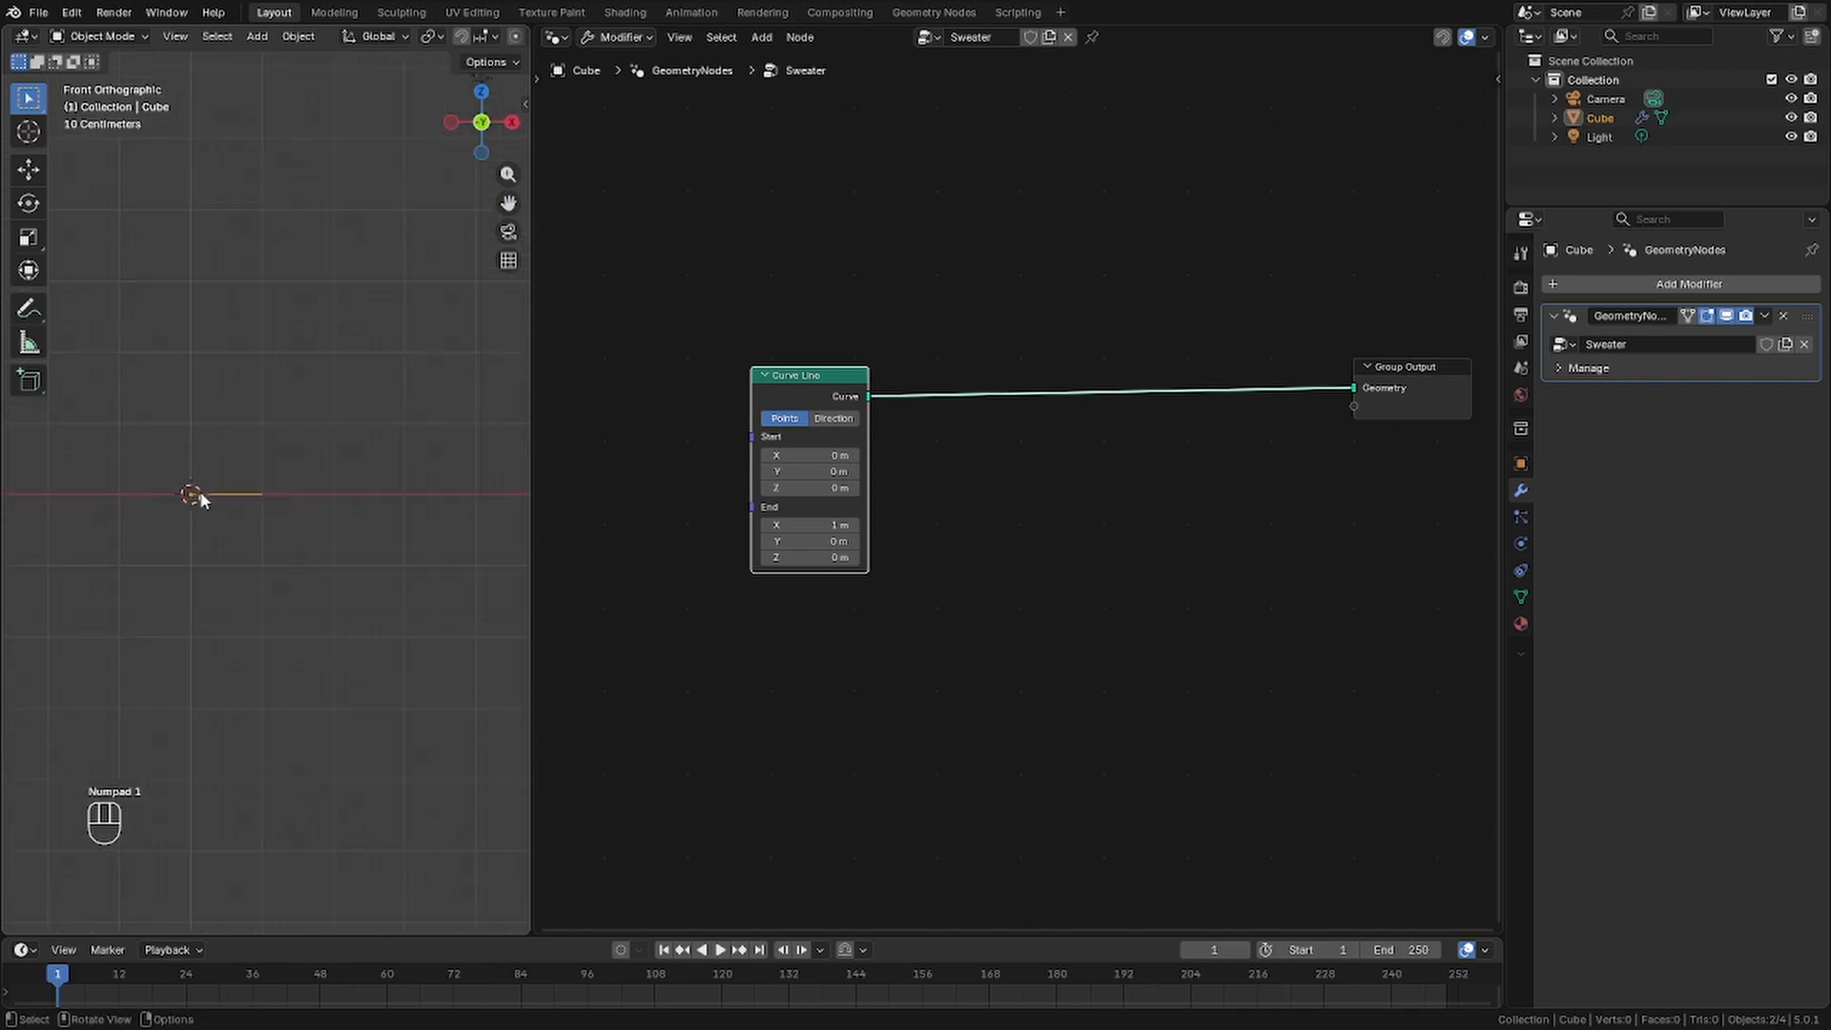
scroll(196, 494, up, 6)
shift+middle_drag(253, 522, 372, 507)
scroll(372, 506, down, 4)
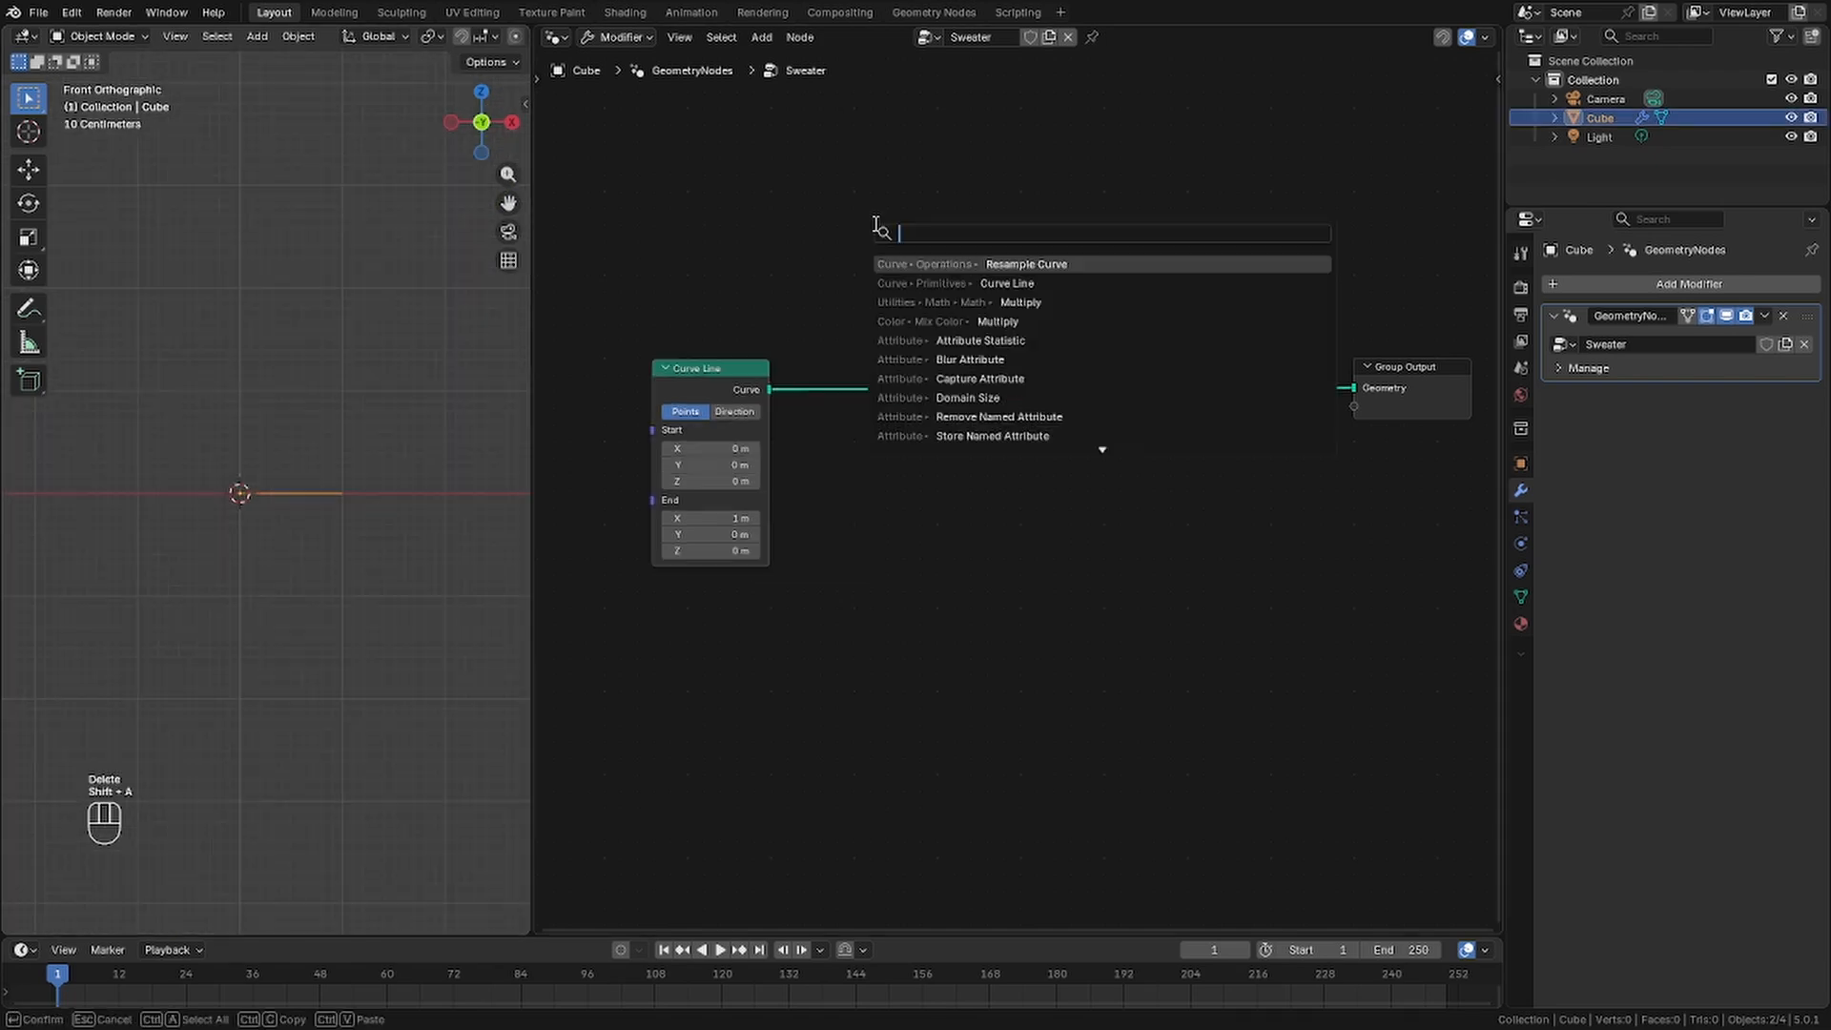
Insert a Resample Curve node between the Curve Line and Group Output, with its mode set to Length
text(resam)
key(Return)
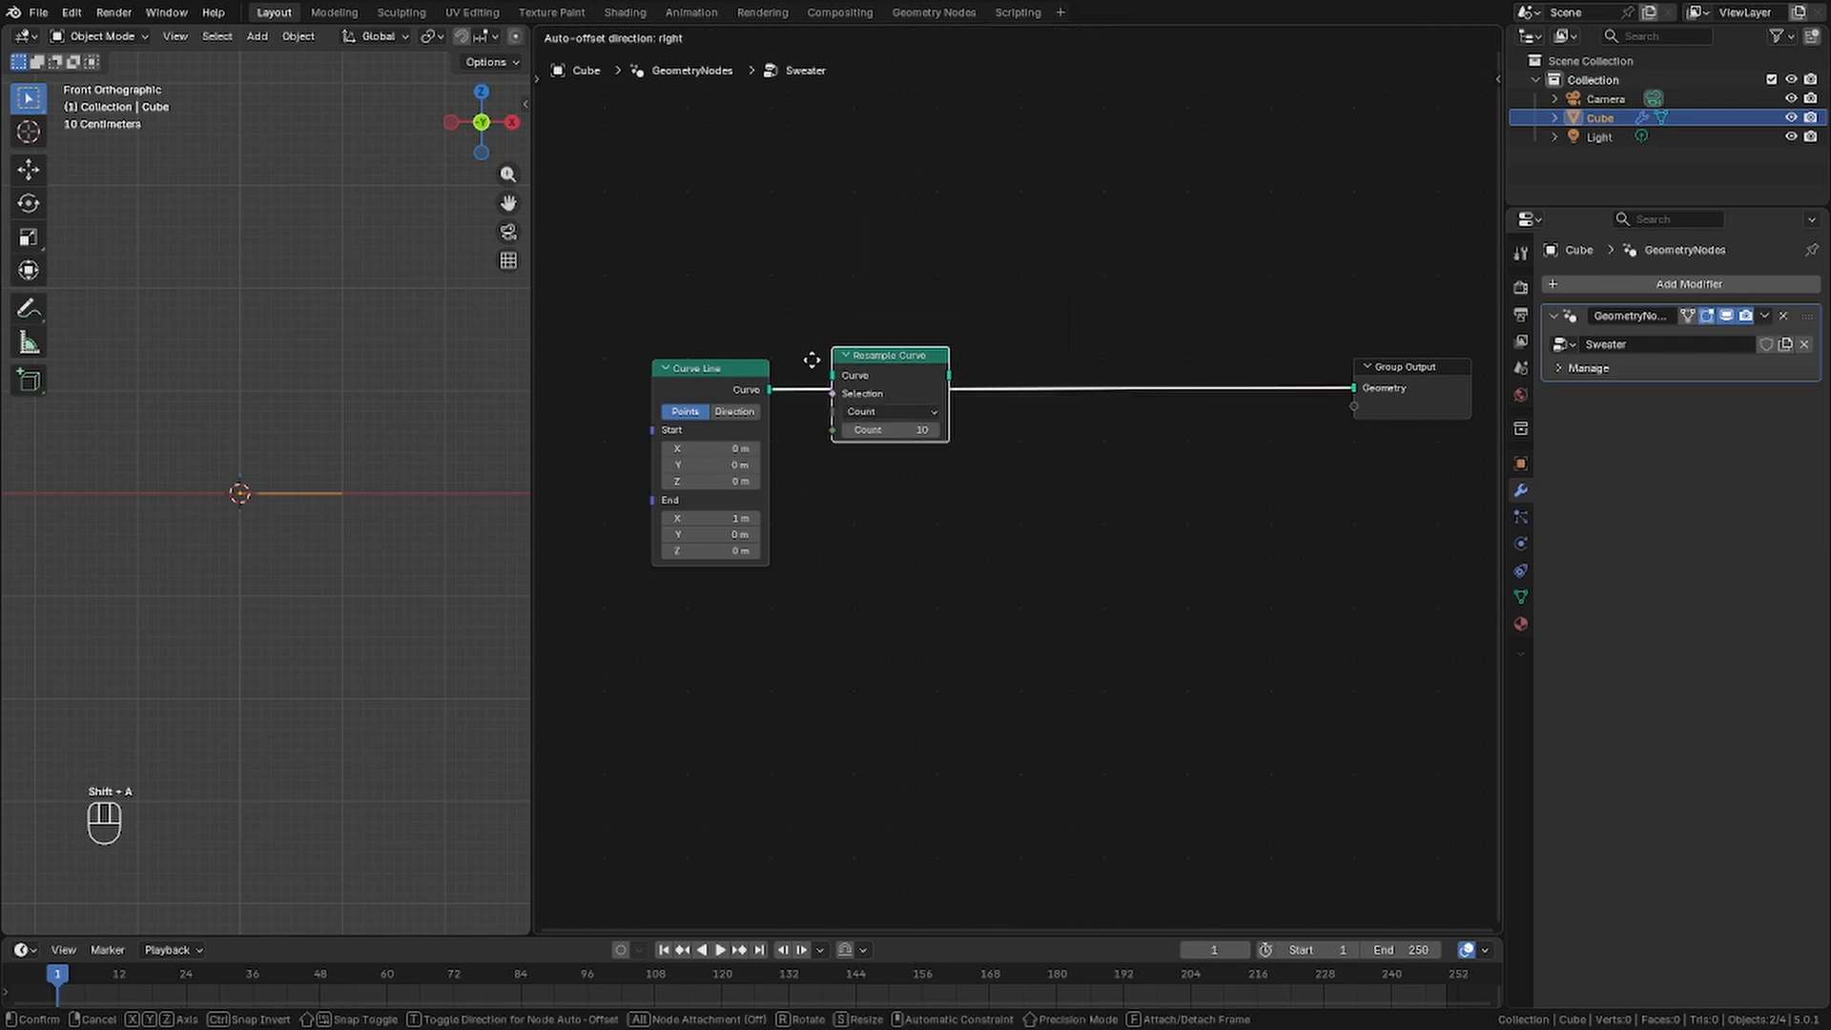
click(851, 433)
click(855, 416)
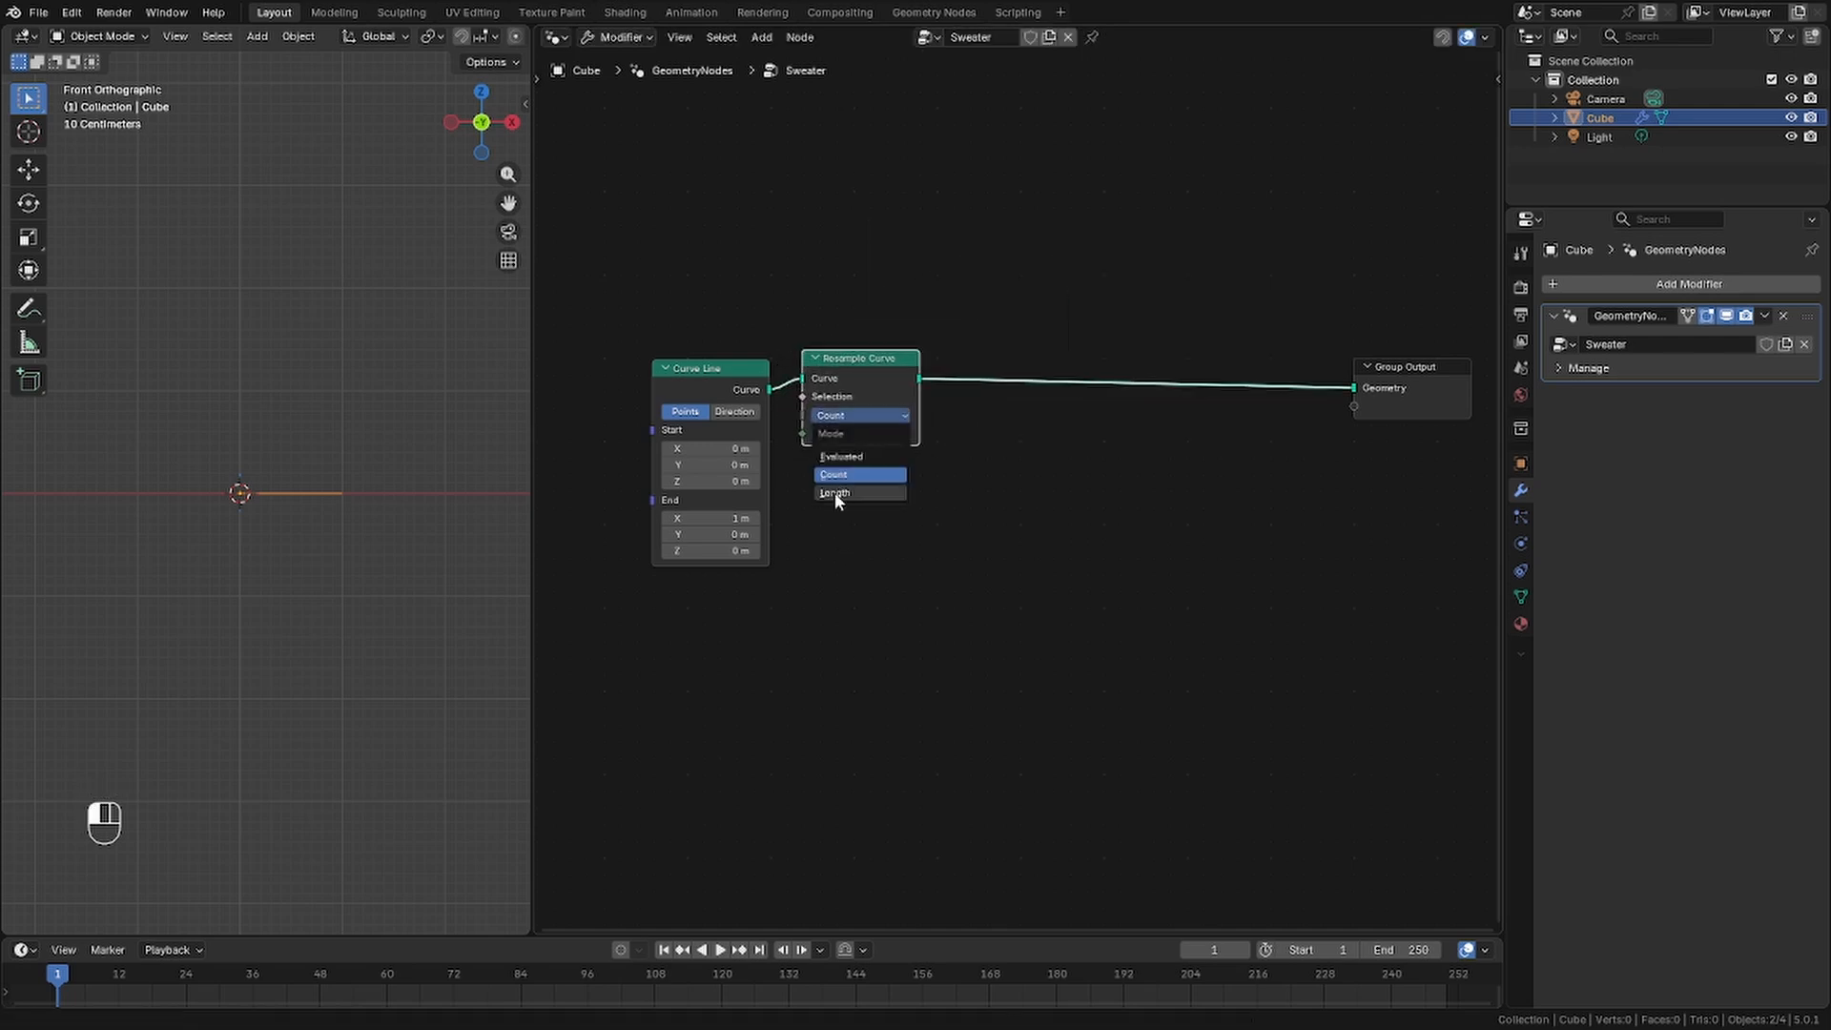
click(839, 492)
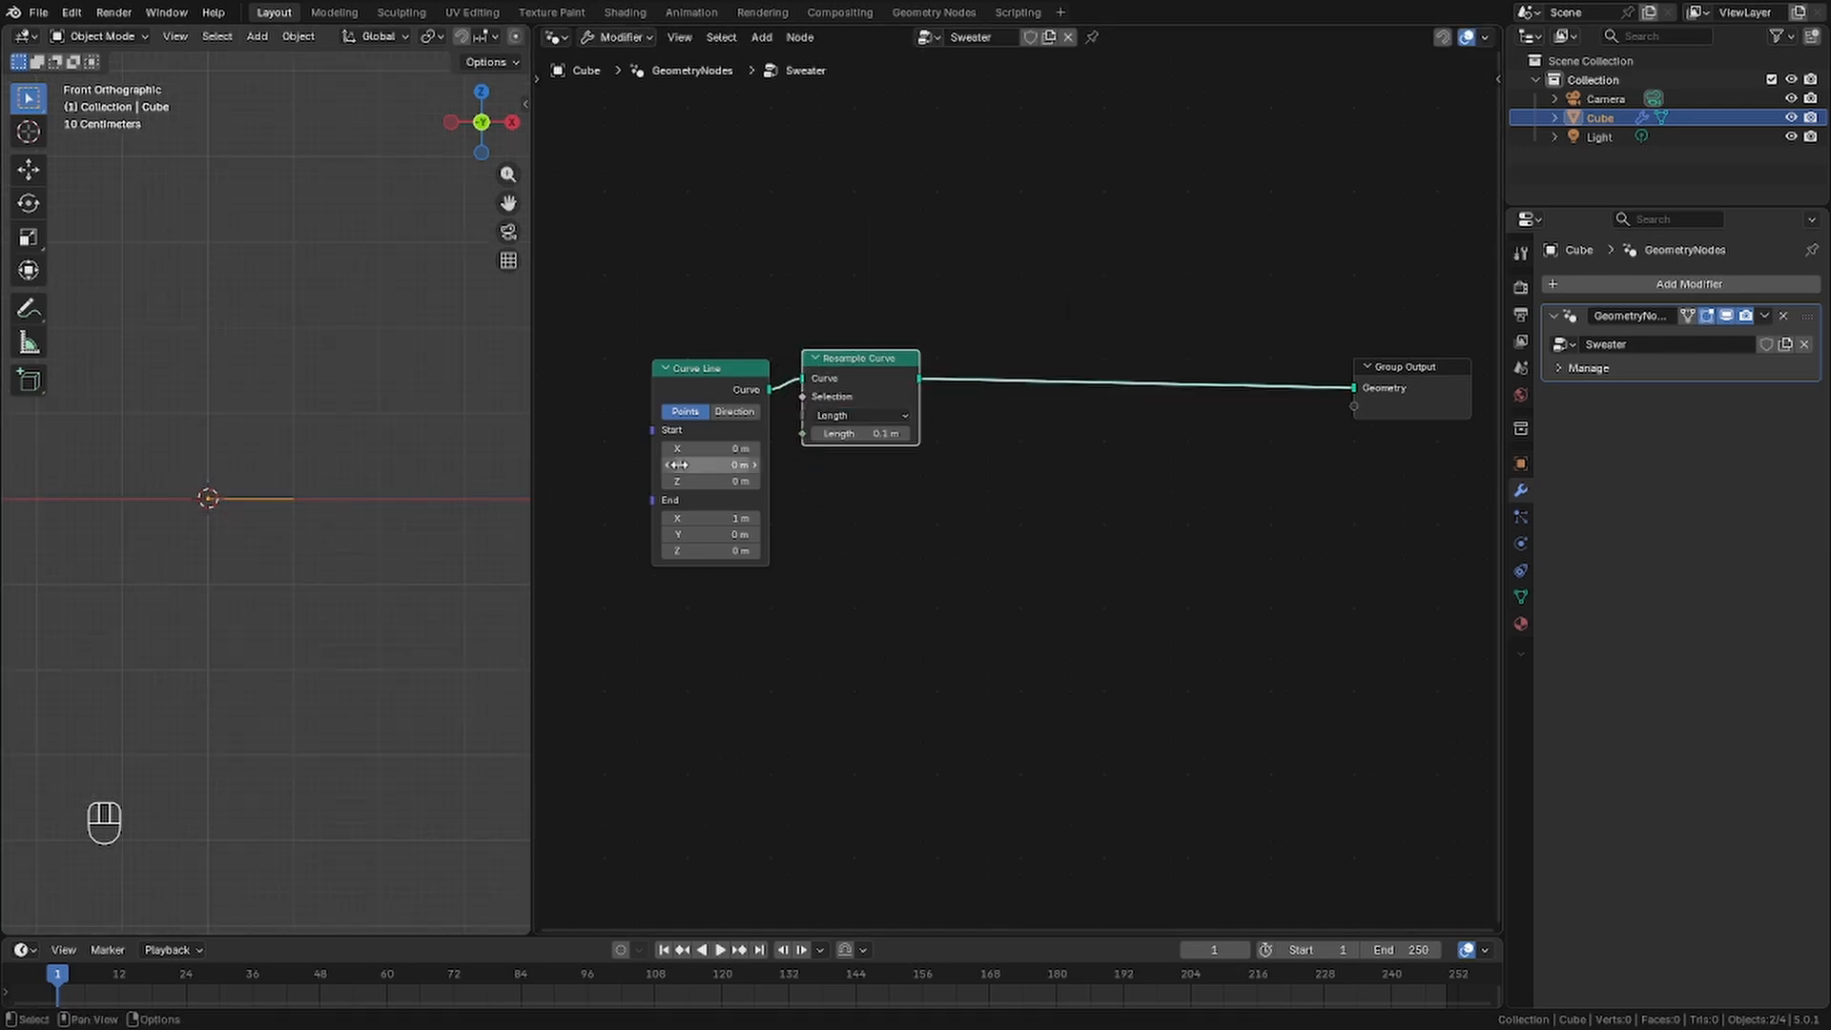
click(825, 418)
click(816, 491)
Set the Resample Curve length to 0.025 m and widen the 3D viewport
scroll(800, 479, up, 2)
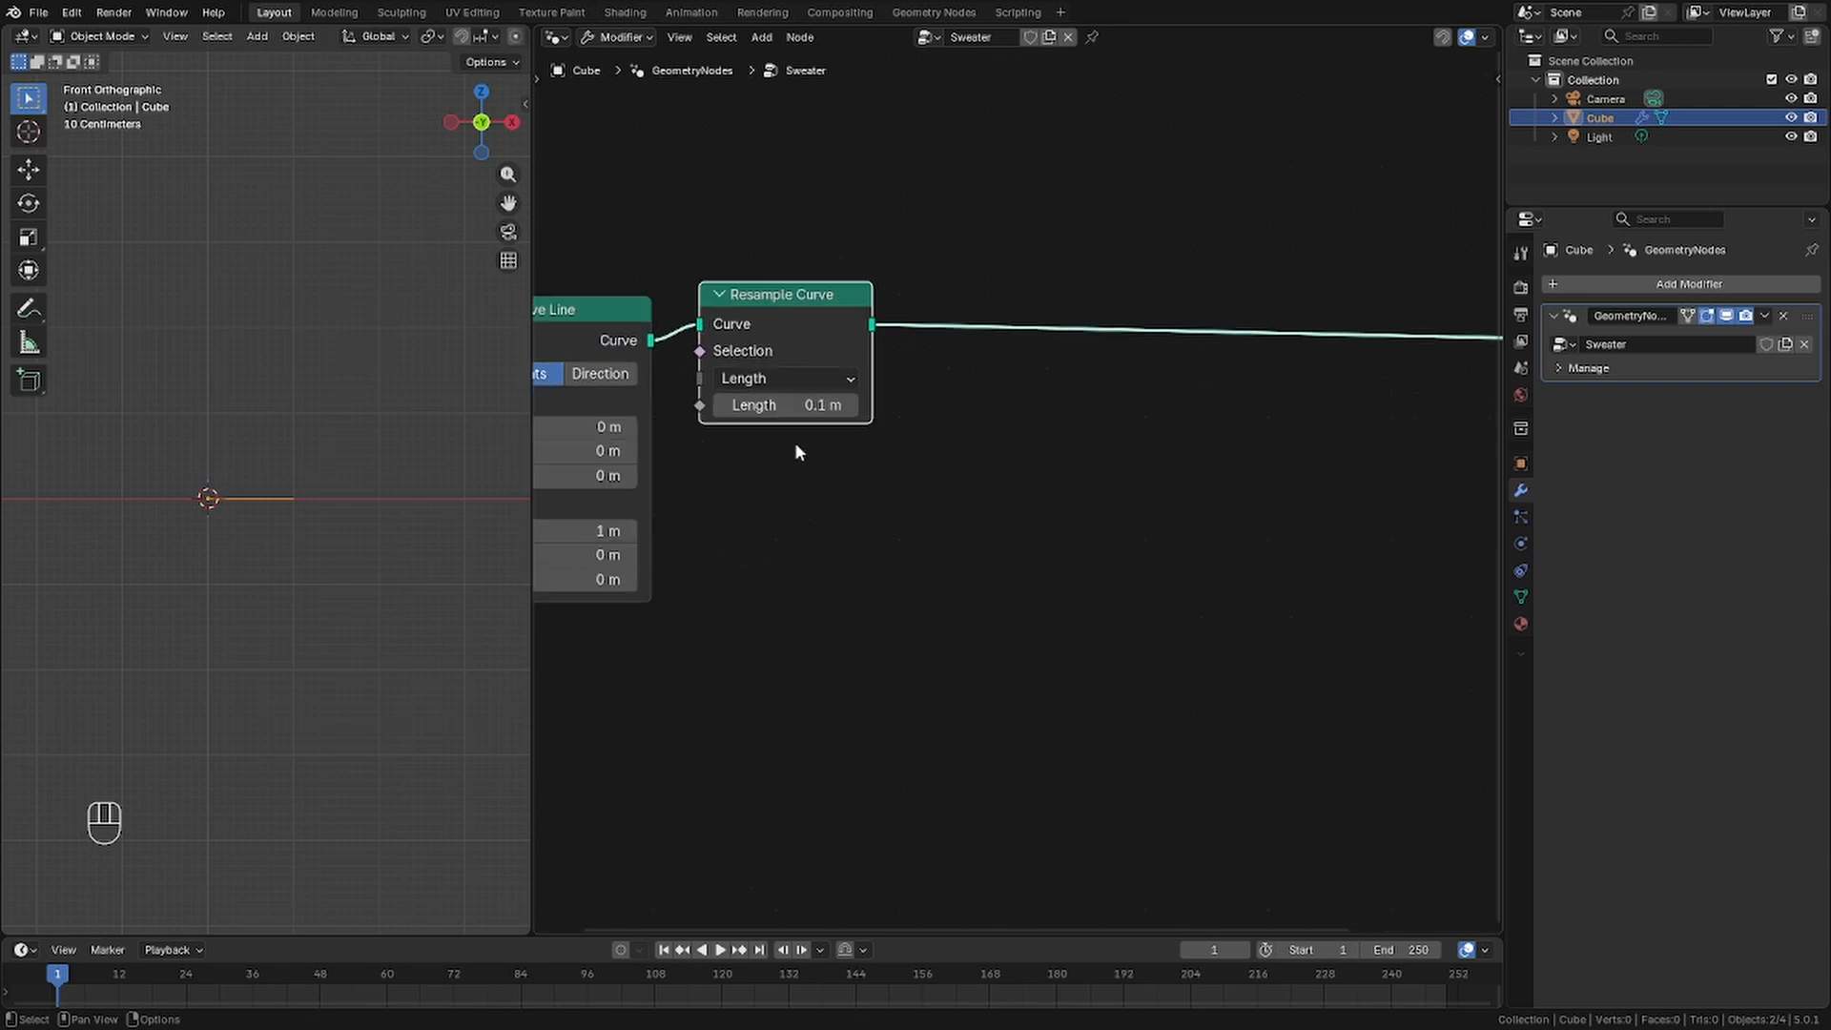
click(756, 404)
text(0.02)
text(5)
key(Return)
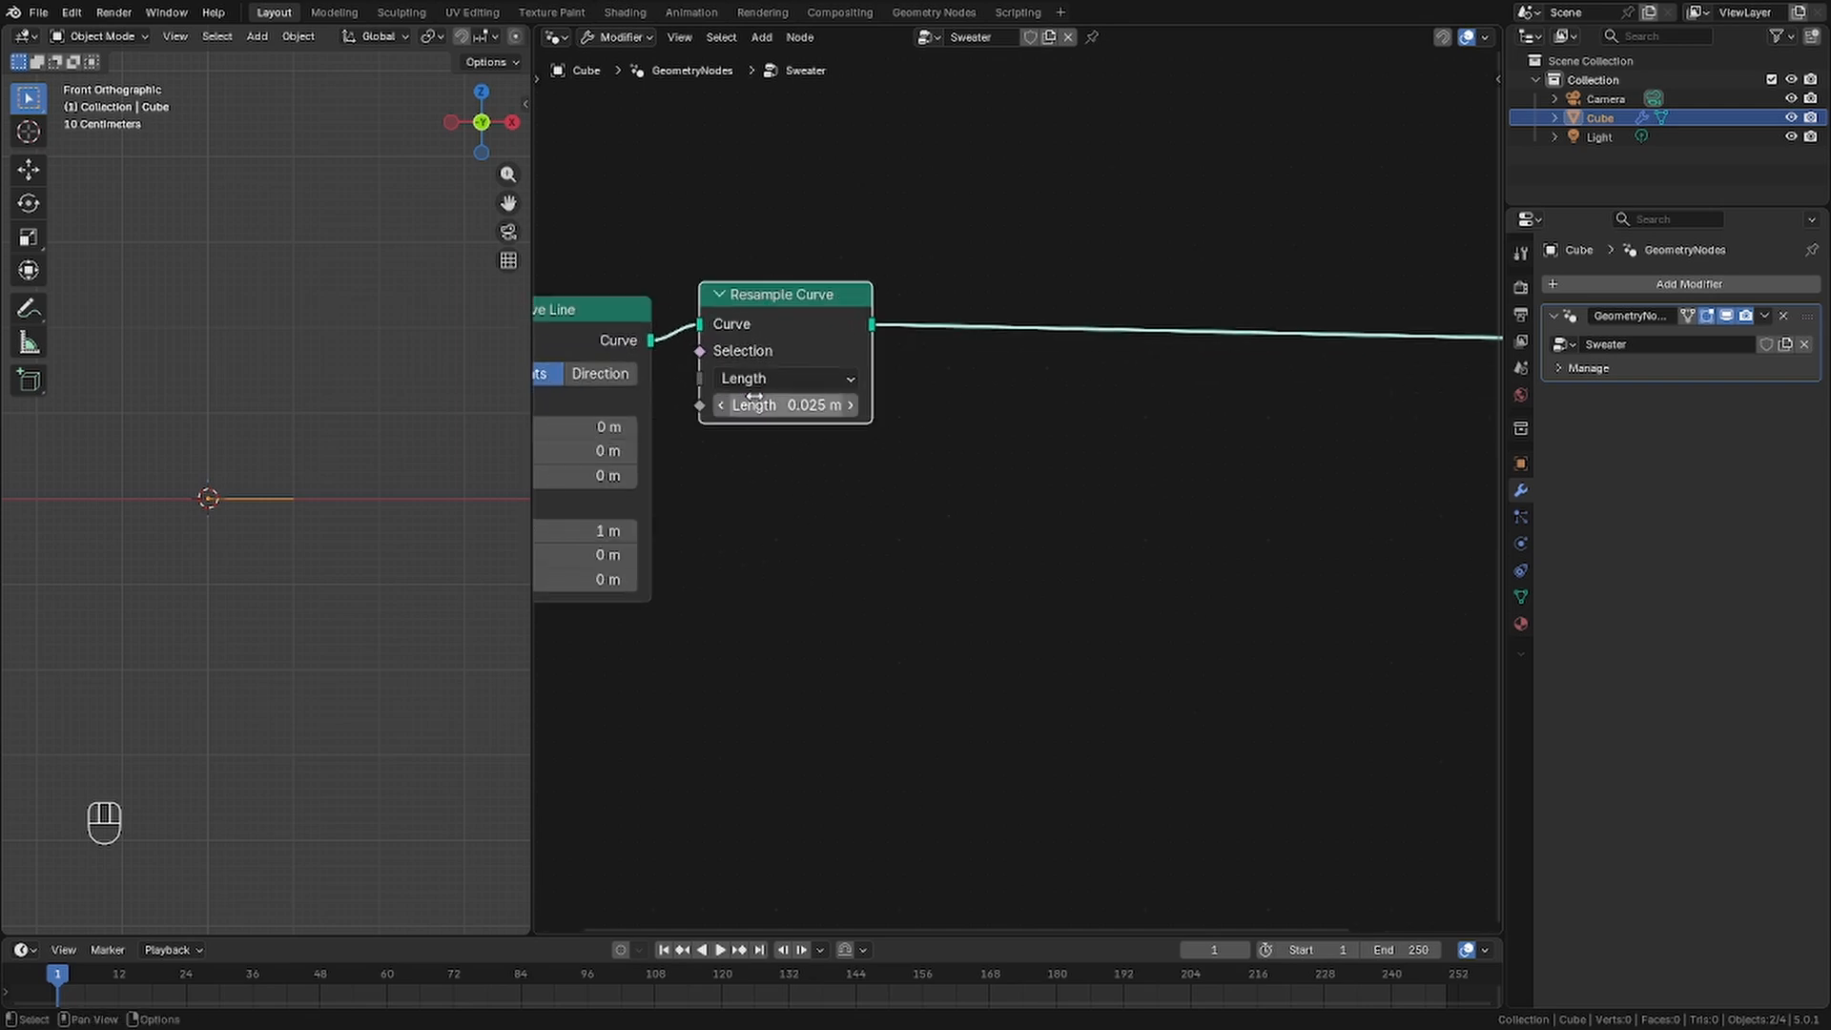
scroll(282, 355, up, 3)
drag(533, 186, 787, 181)
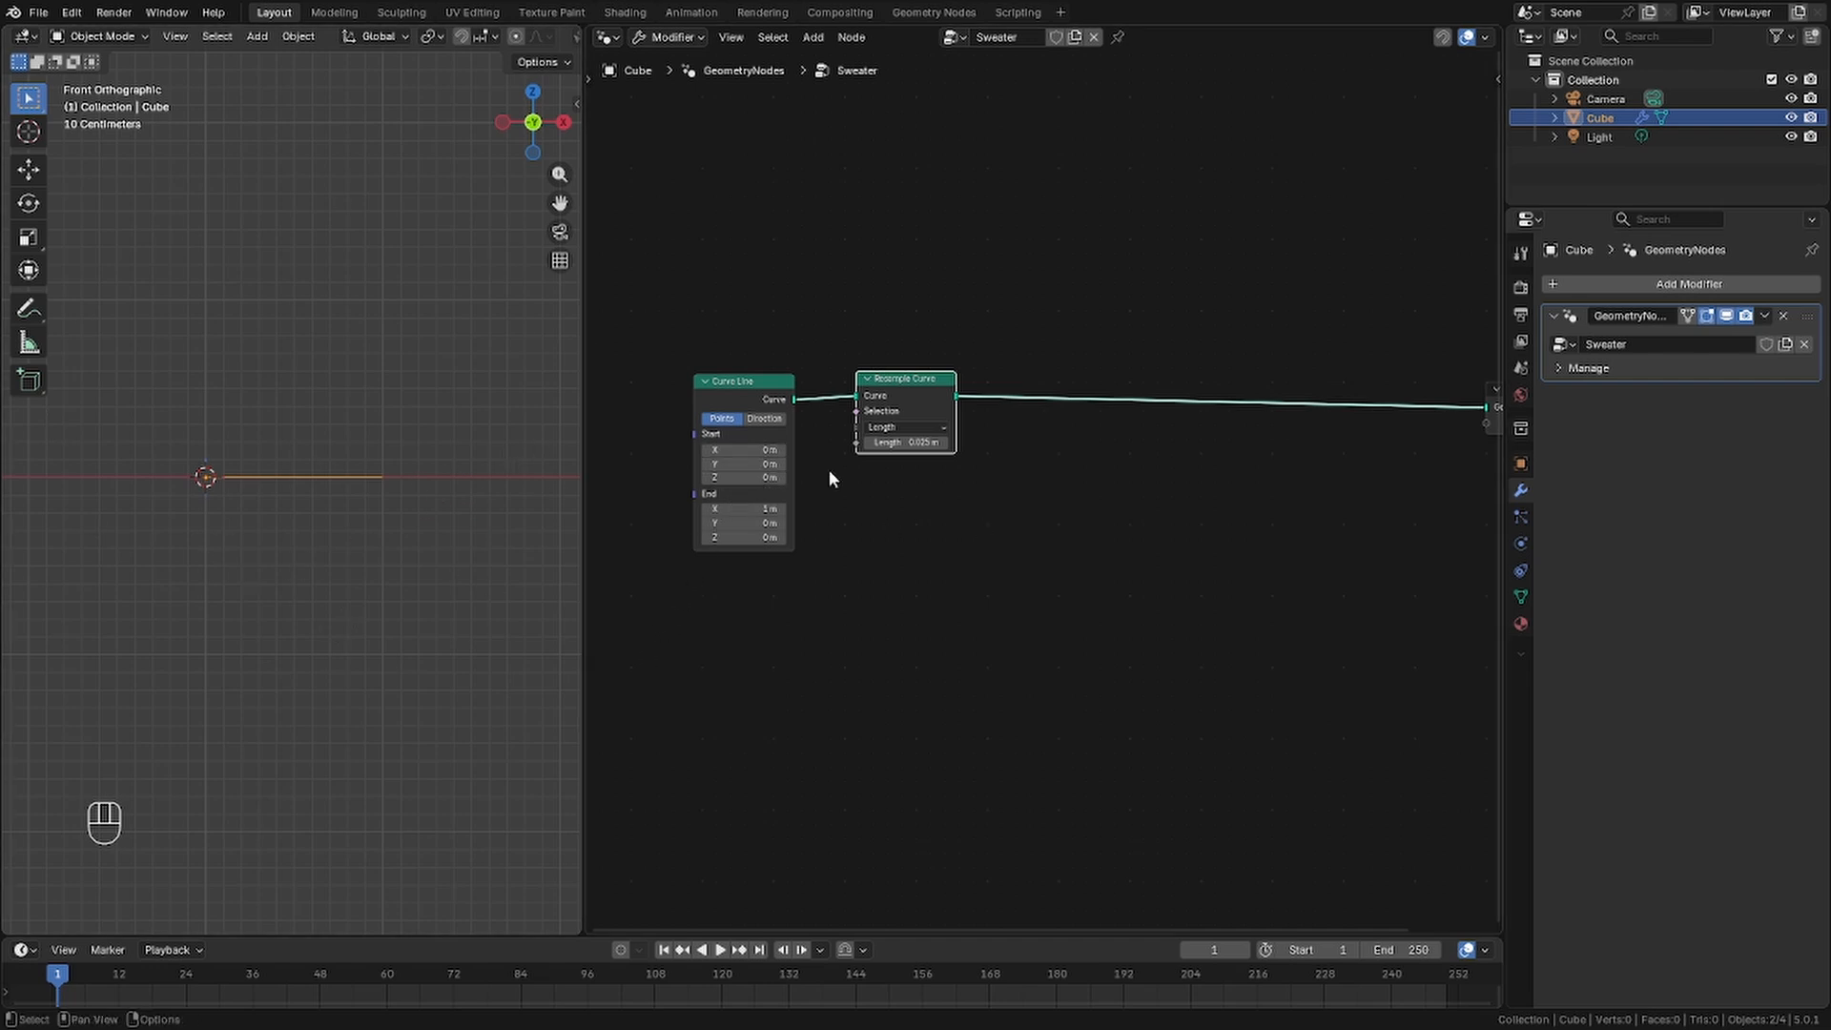
Insert a Set Position node between the Resample Curve and Group Output nodes
click(1015, 486)
key(shift+a)
text(set)
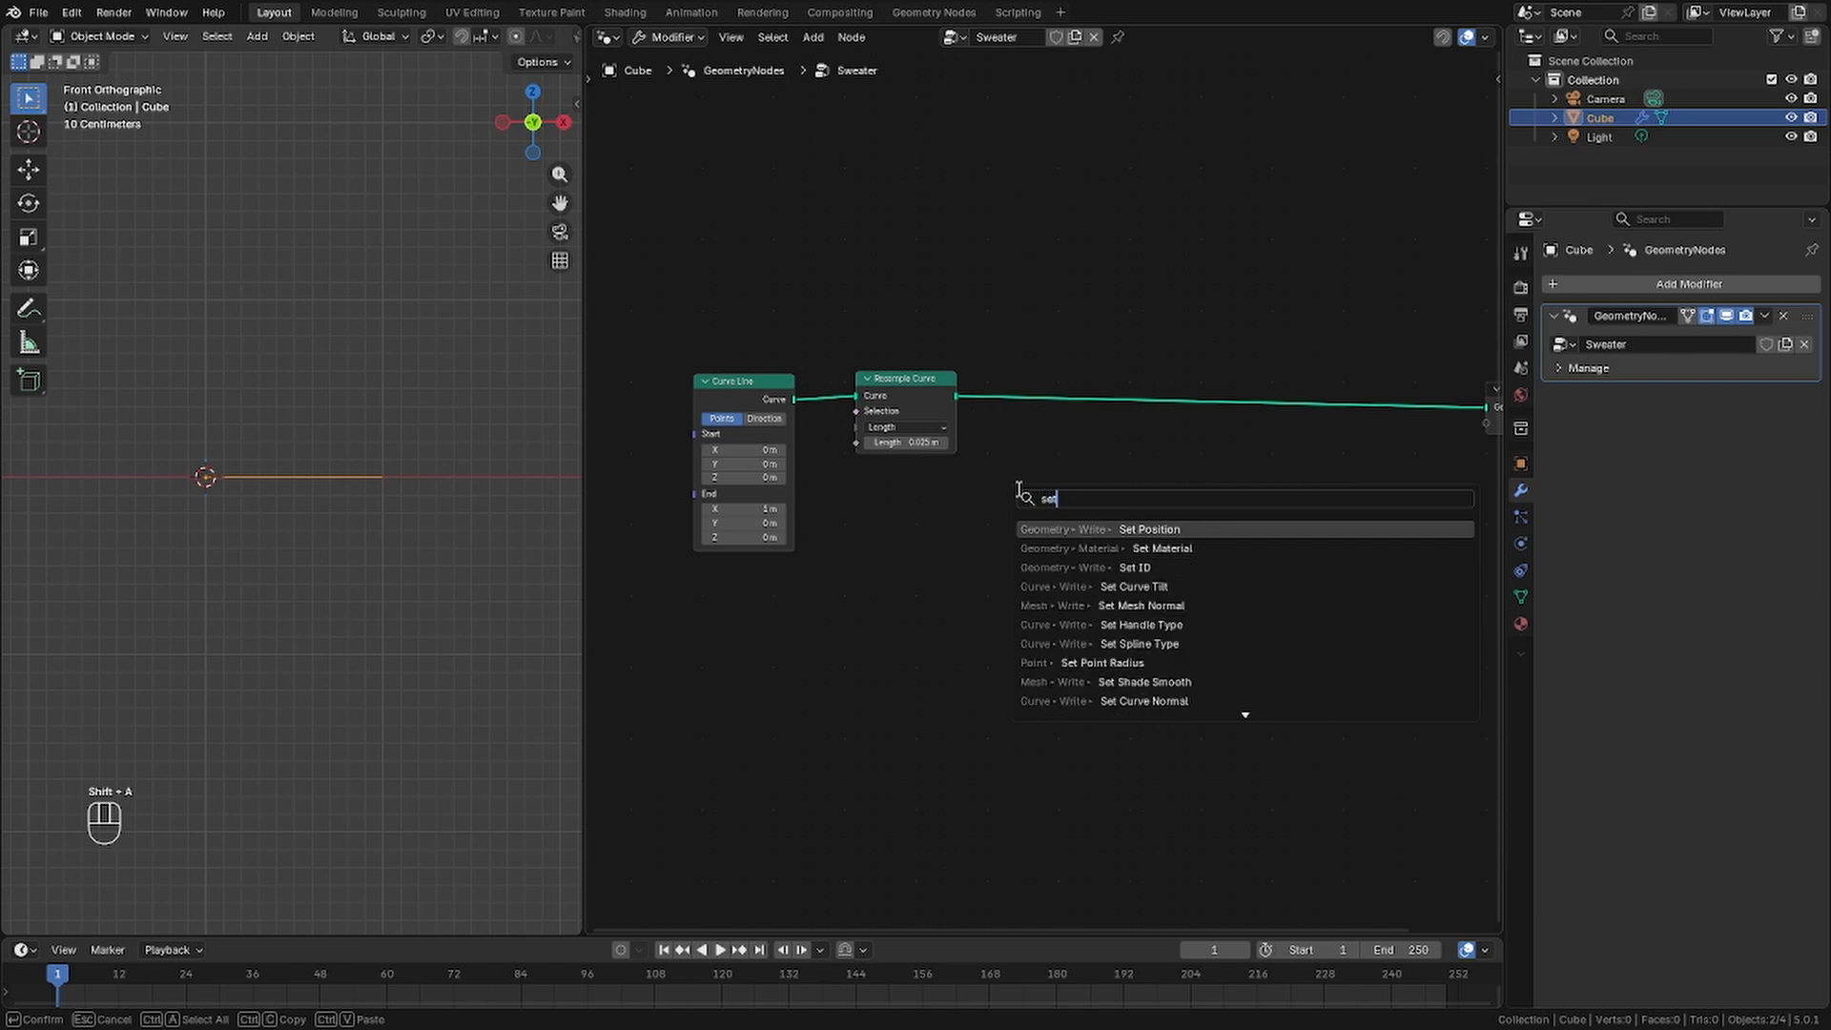
text( p)
key(Return)
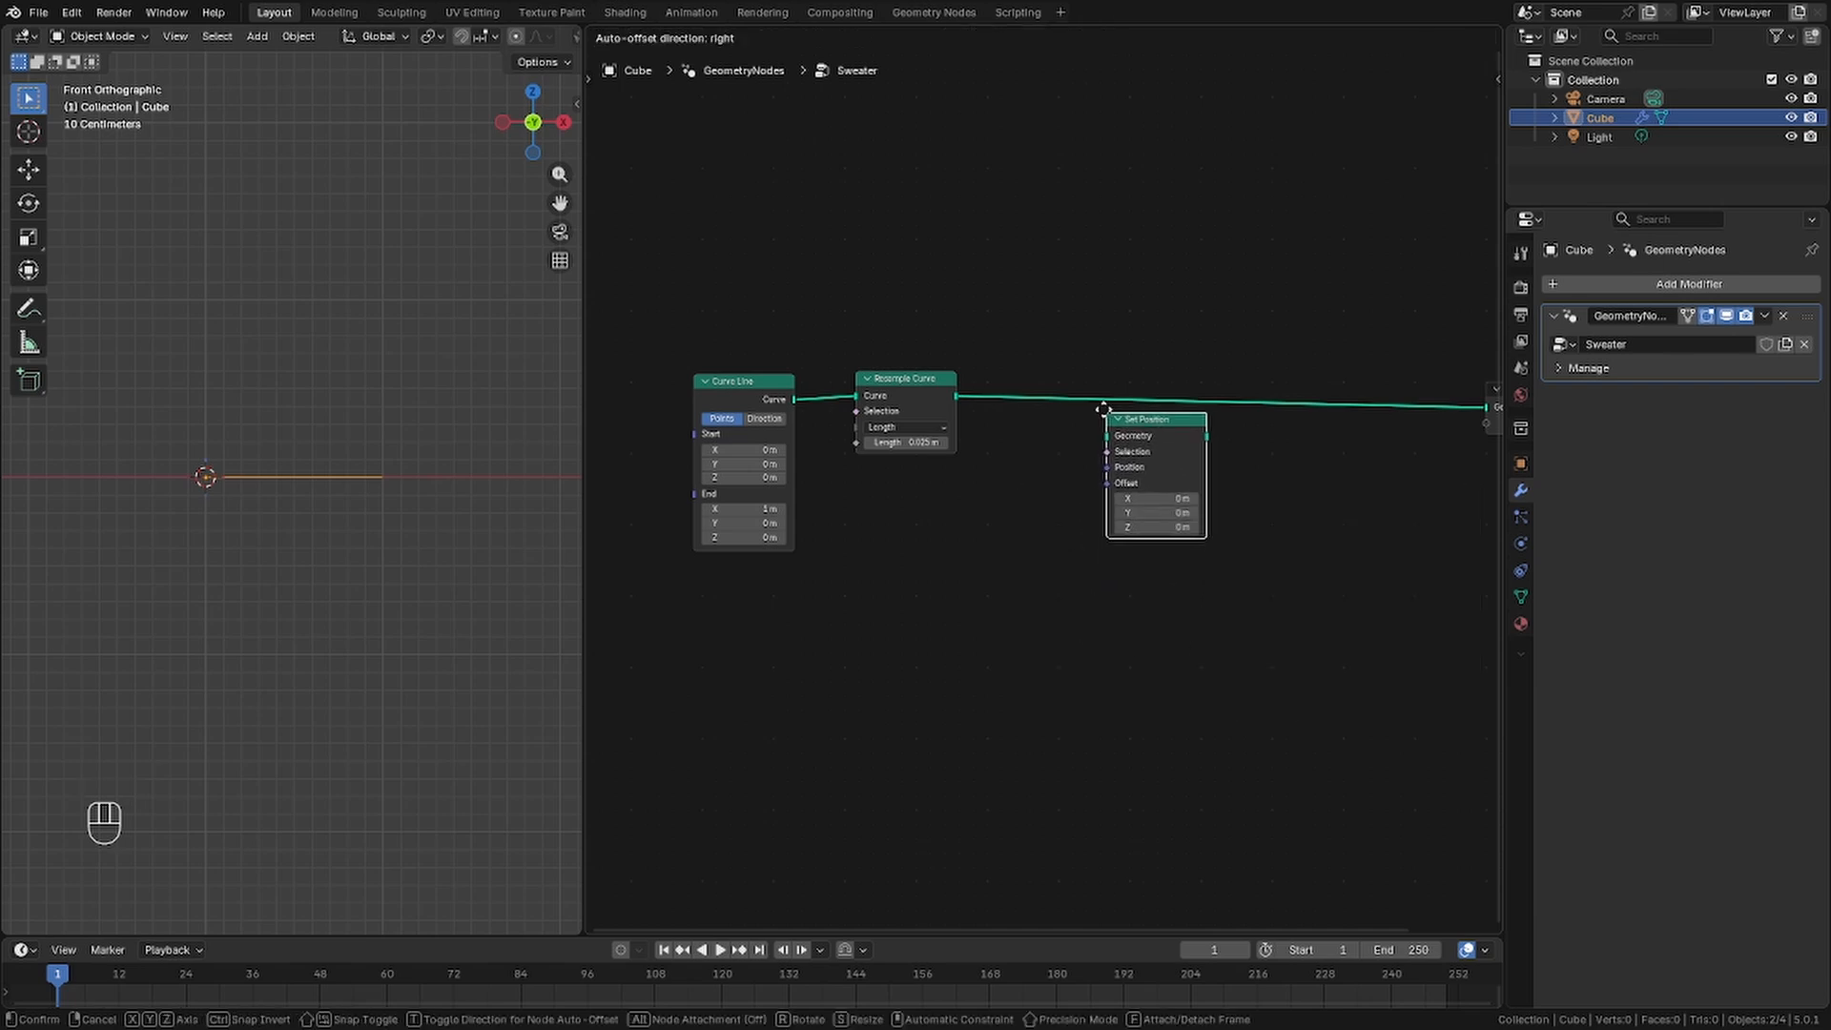
click(1175, 401)
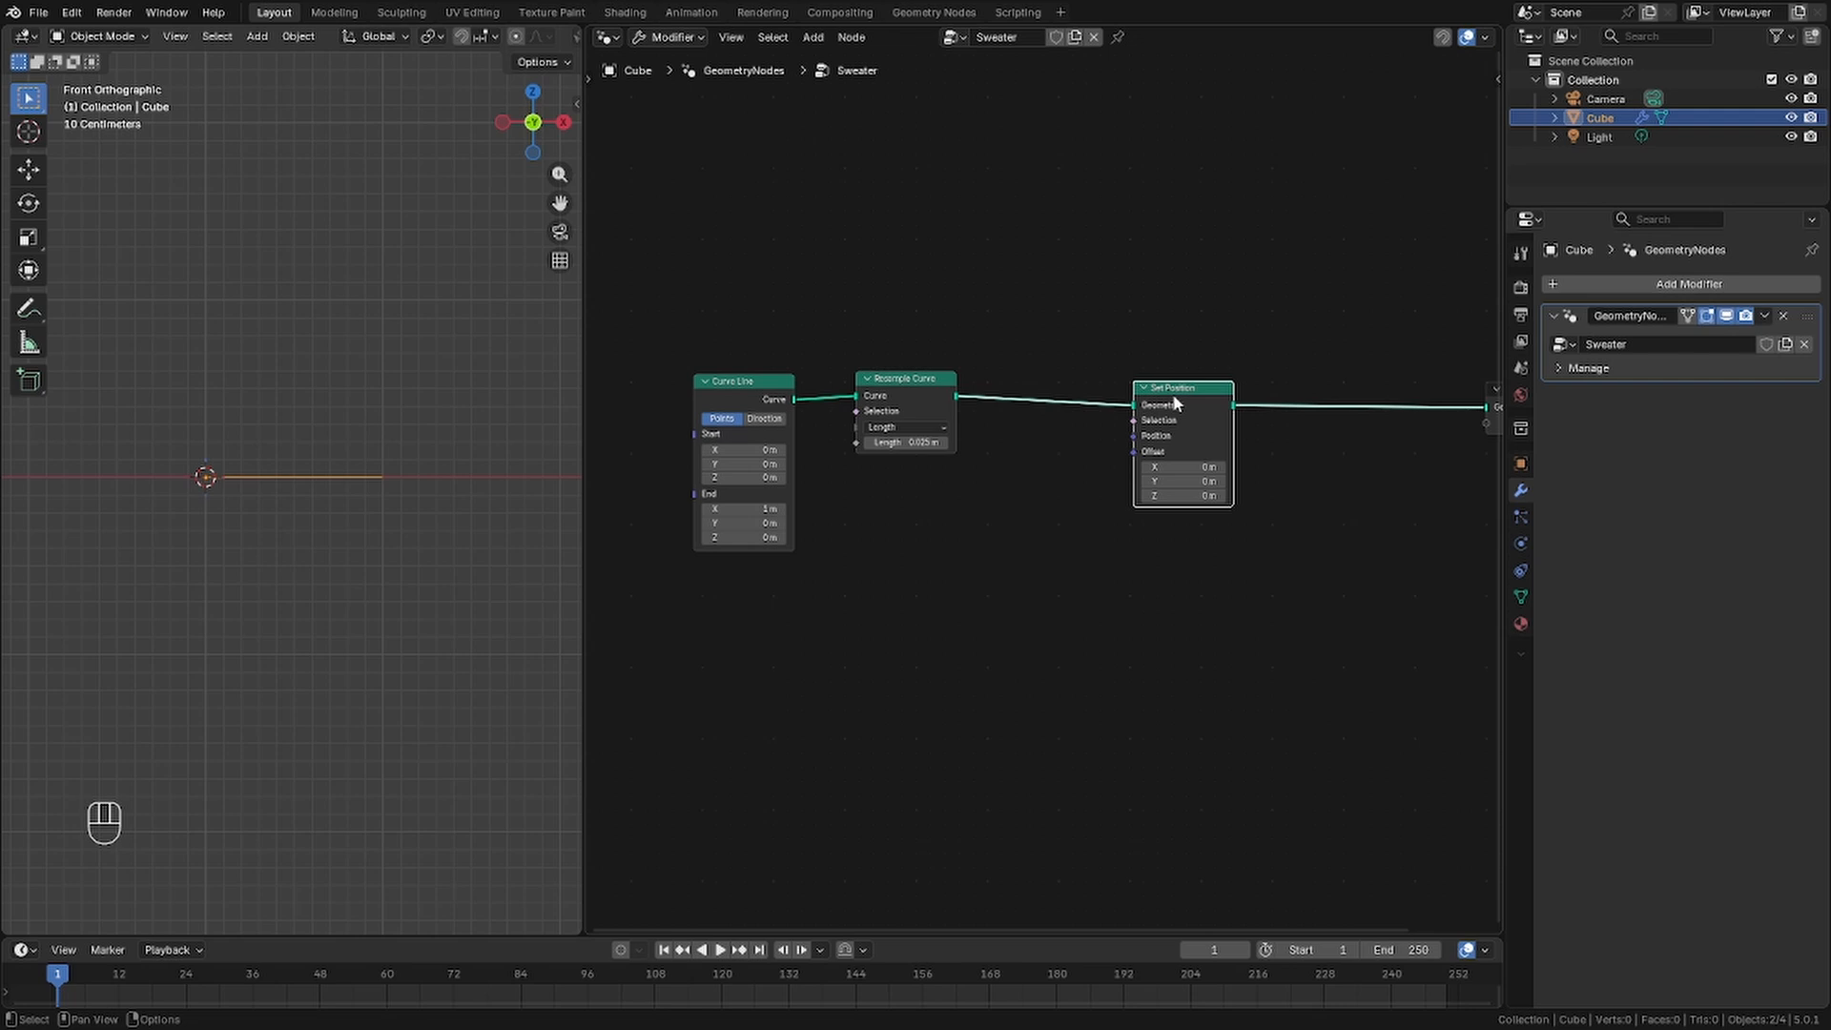
drag(1175, 400, 1116, 407)
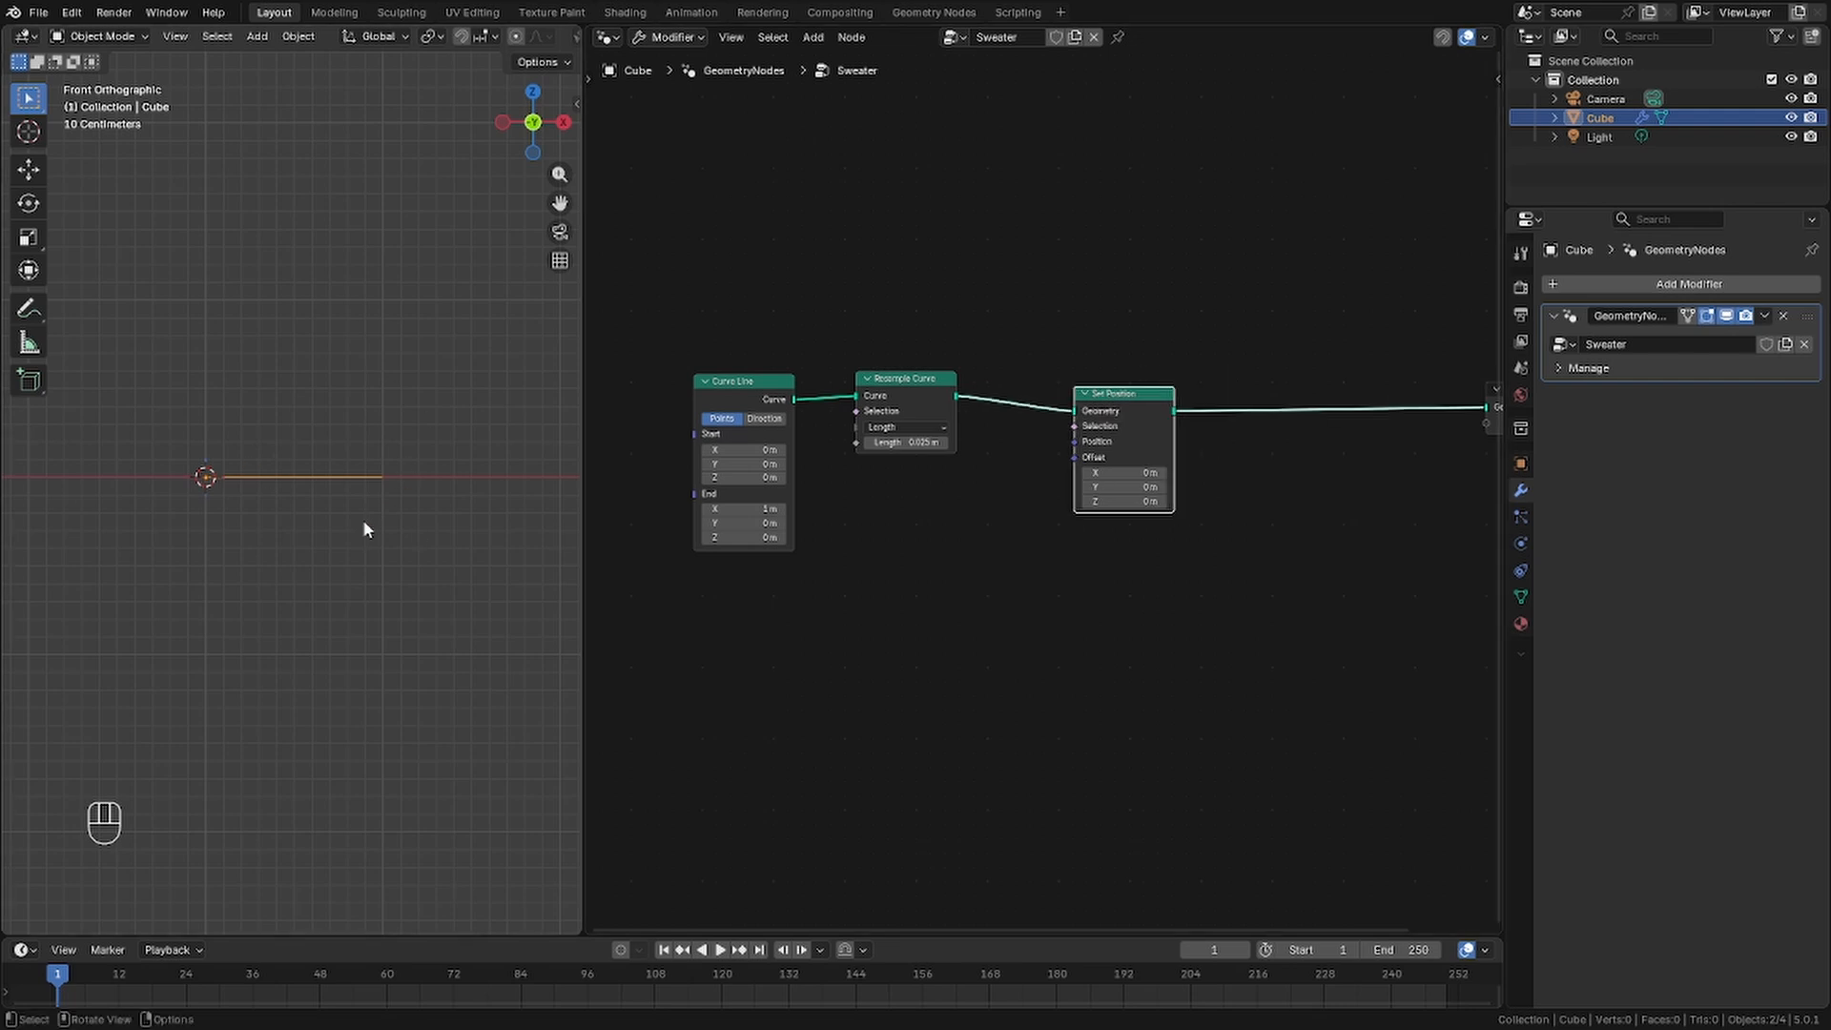
scroll(182, 533, down, 2)
scroll(219, 448, up, 3)
scroll(248, 483, down, 1)
scroll(343, 514, up, 1)
scroll(334, 515, down, 6)
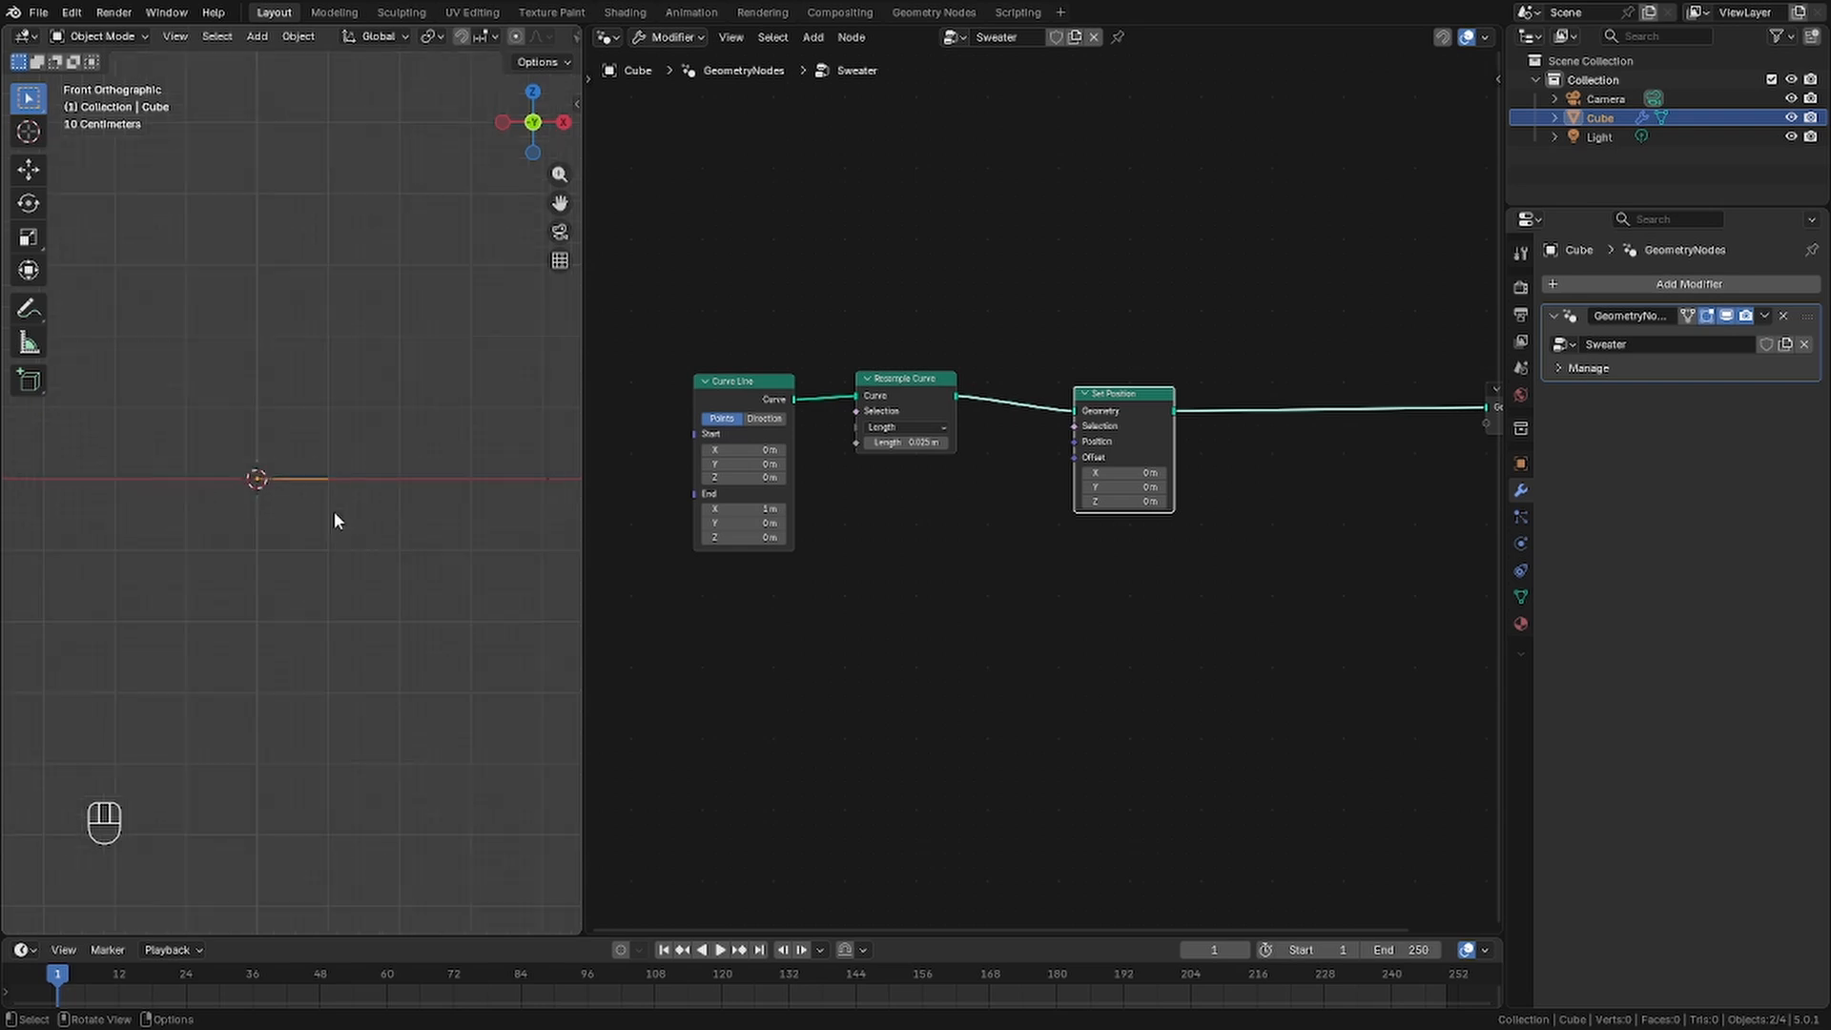
middle_drag(277, 482, 220, 570)
key(KP_1)
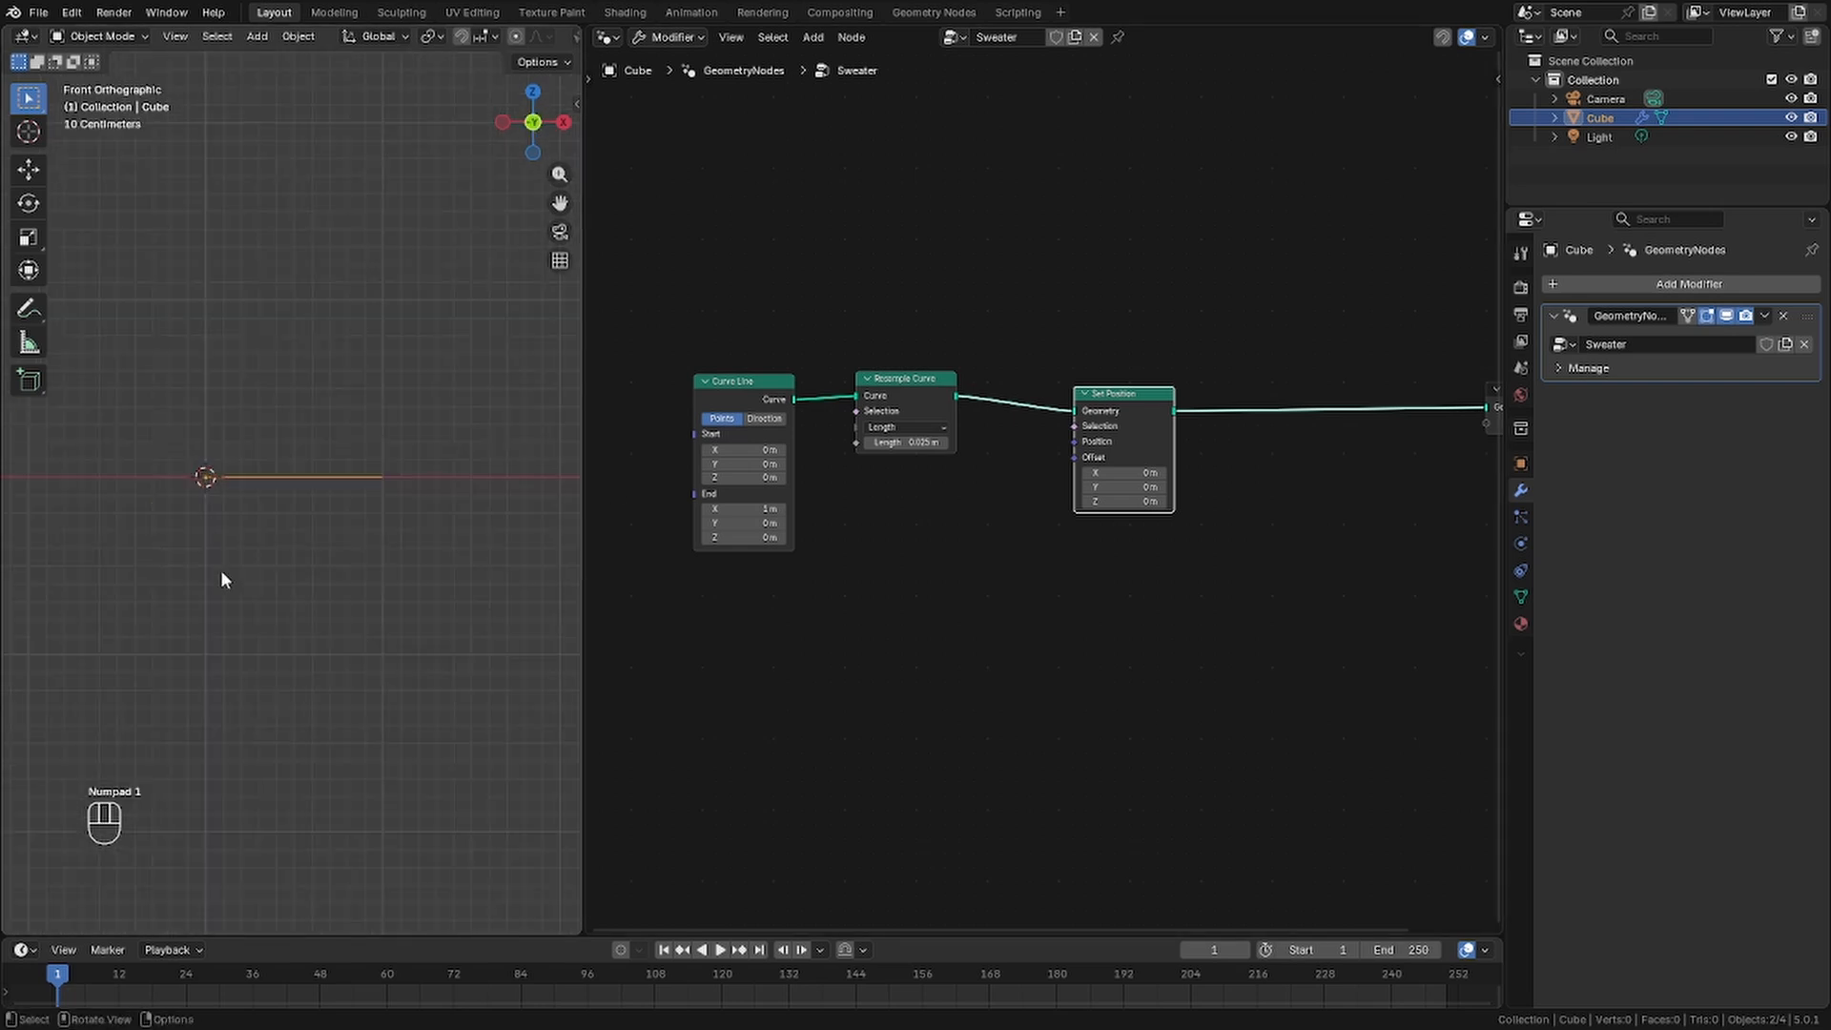
Add a Combine XYZ node below the main chain and connect its Vector to the Set Position node's Offset
scroll(181, 570, down, 6)
key(shift+a)
click(1094, 506)
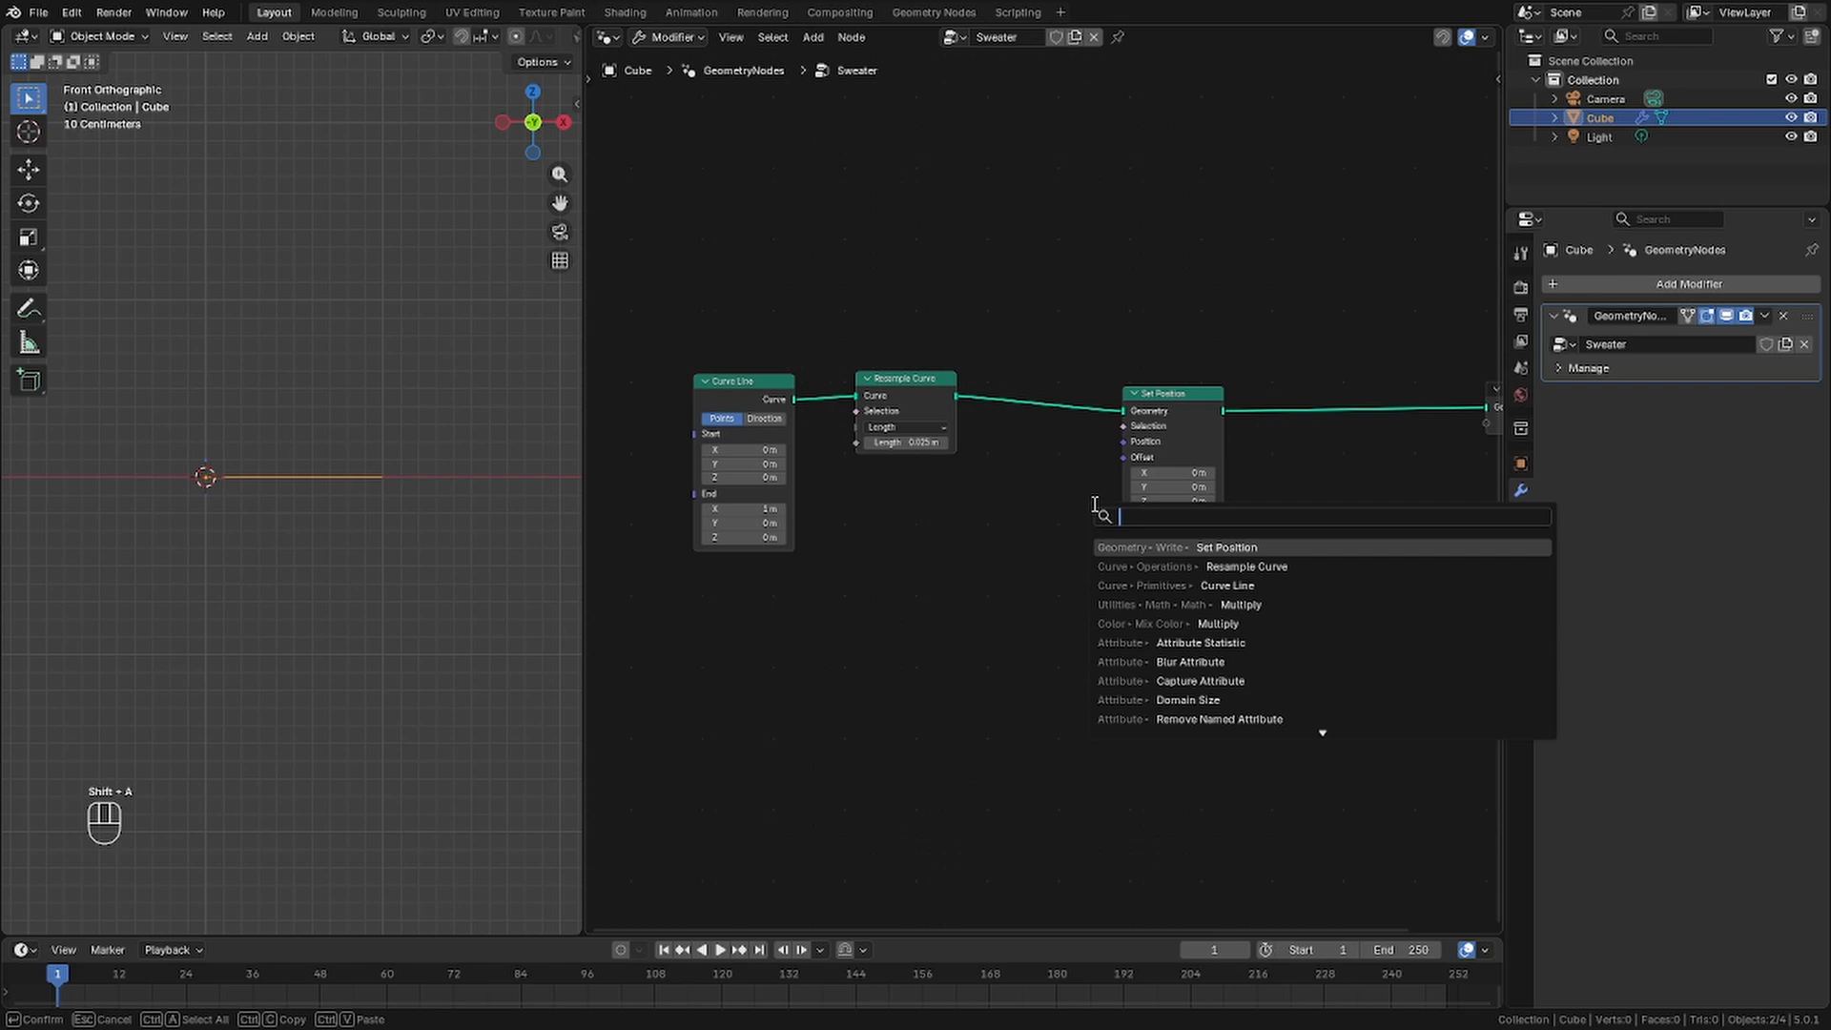
text(combin)
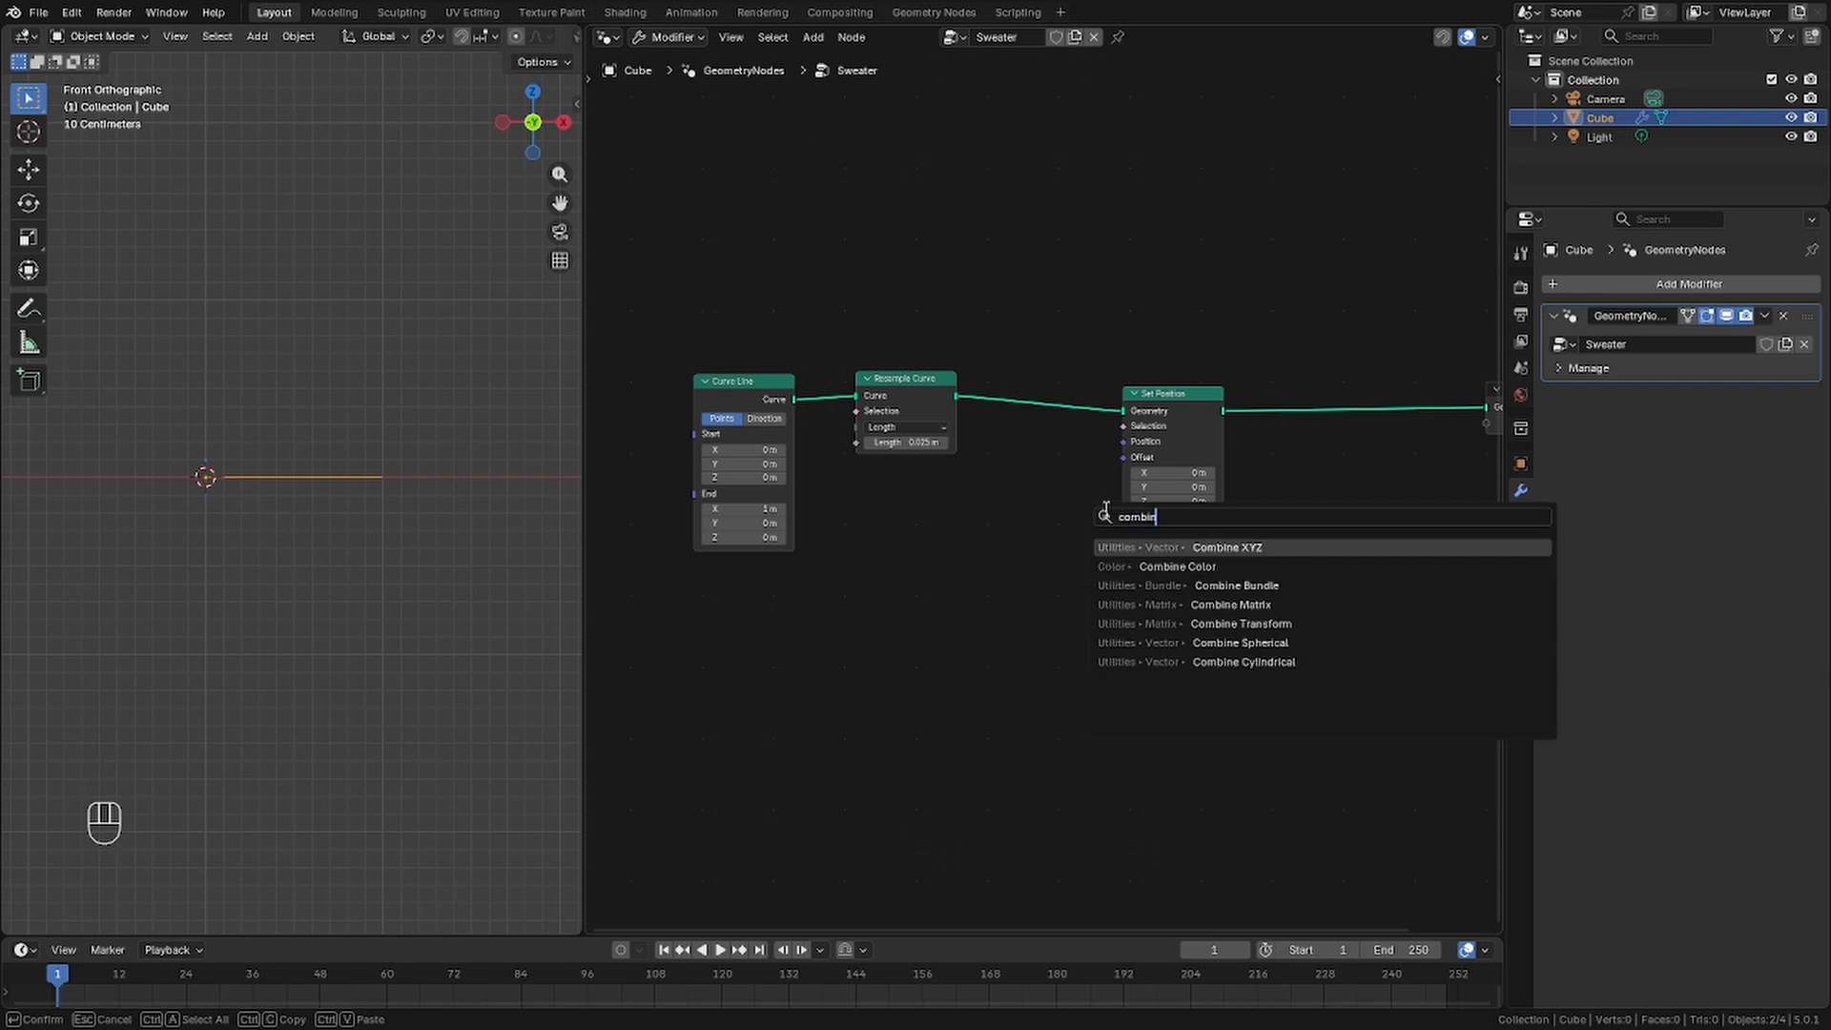
click(1092, 548)
click(1001, 535)
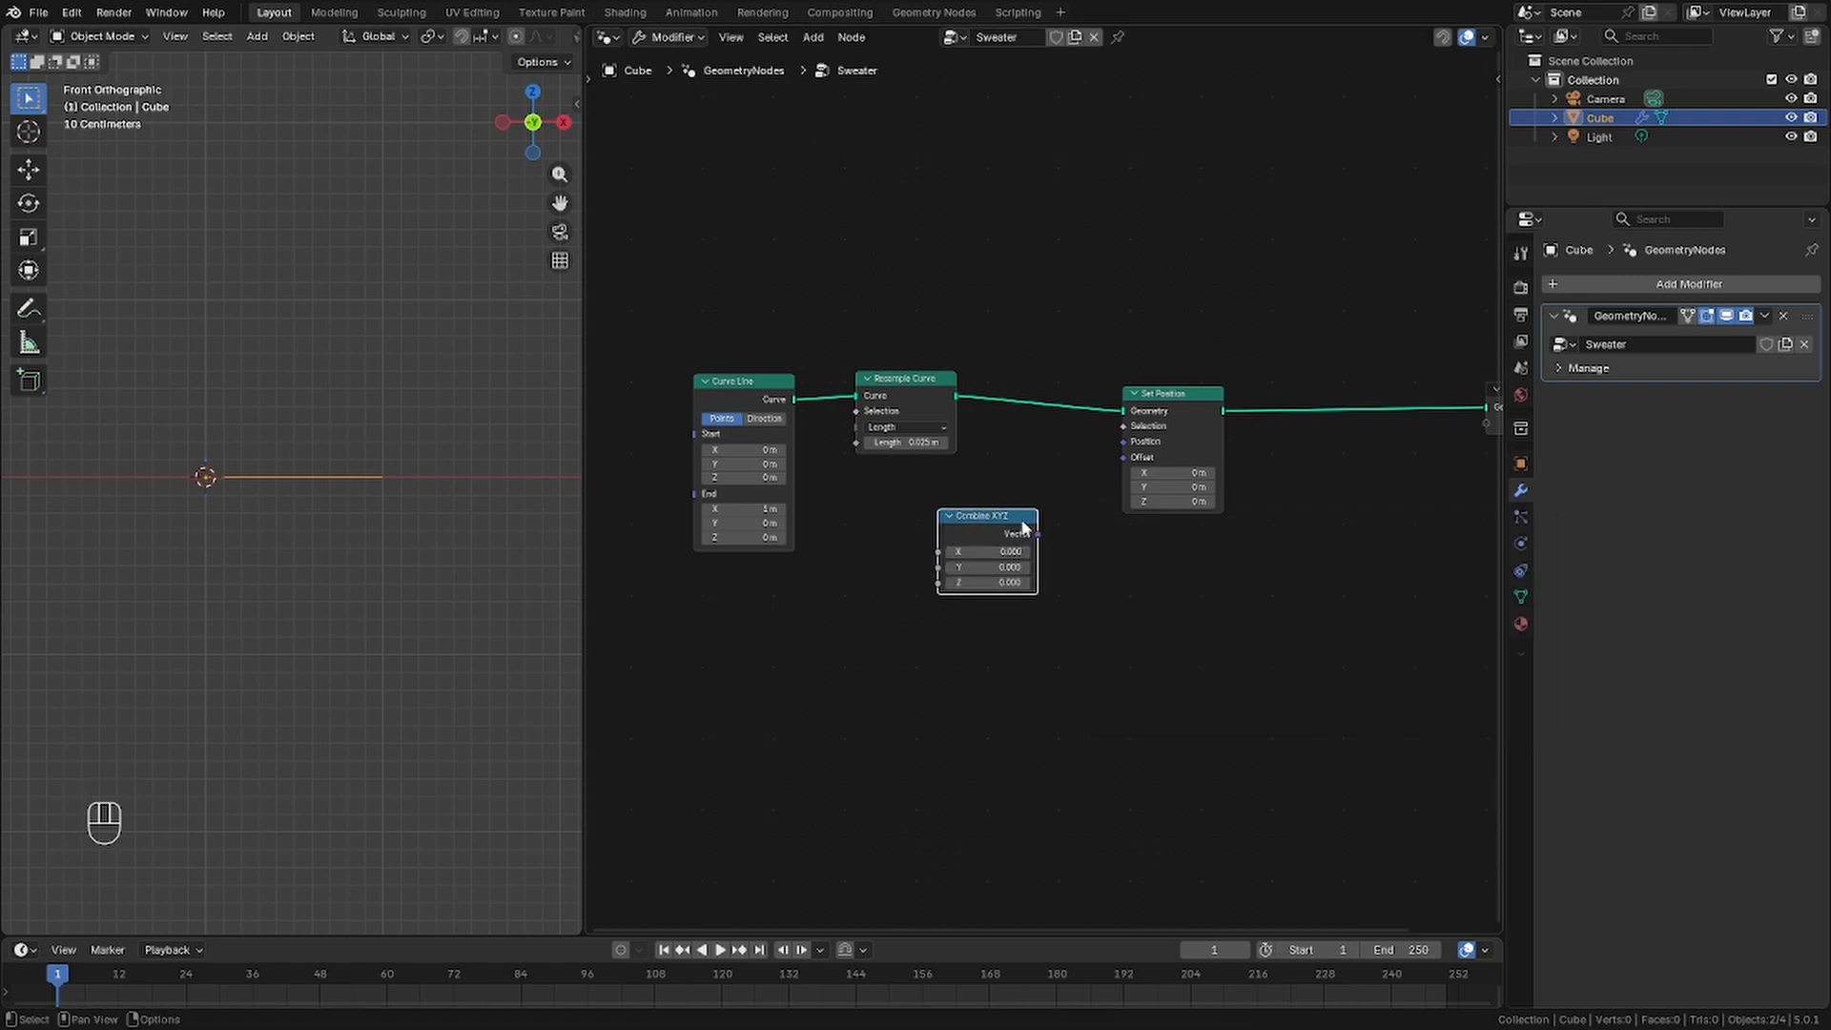
drag(1030, 531, 1112, 466)
drag(999, 517, 1016, 564)
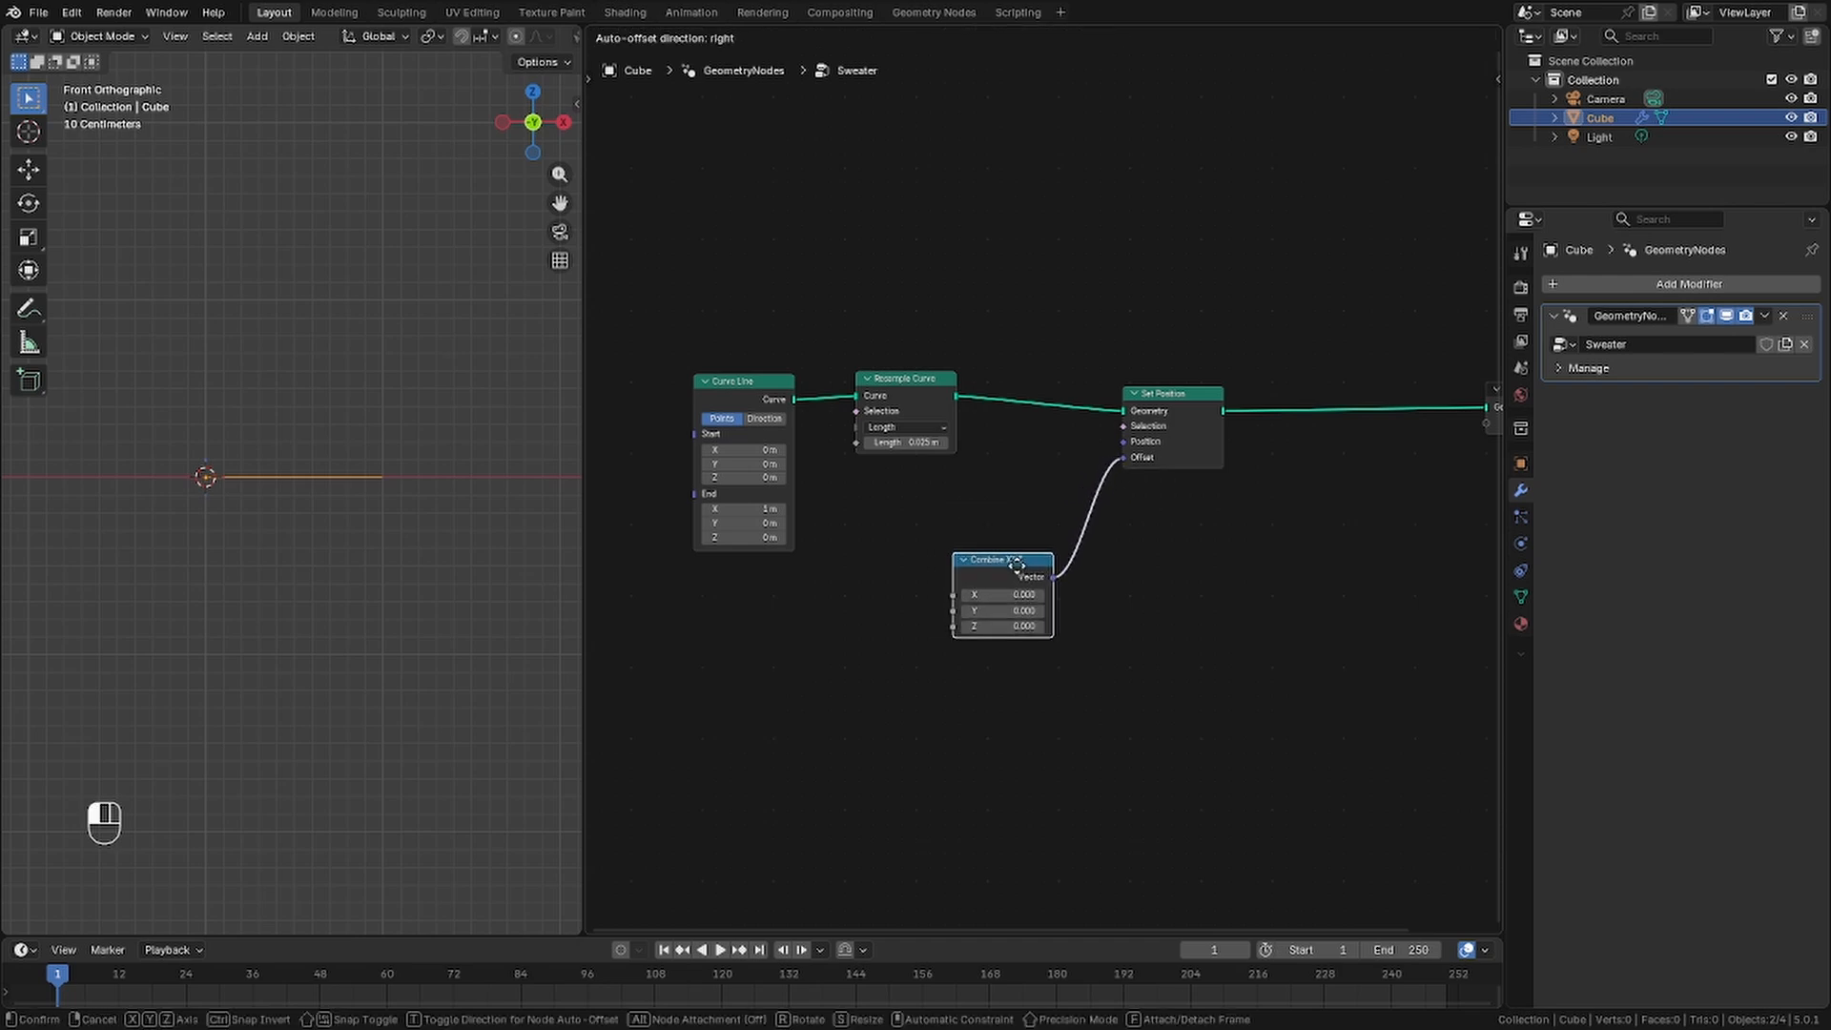
Add a Position node and connect its output to the Z input of Combine XYZ
key(shift+a)
click(942, 571)
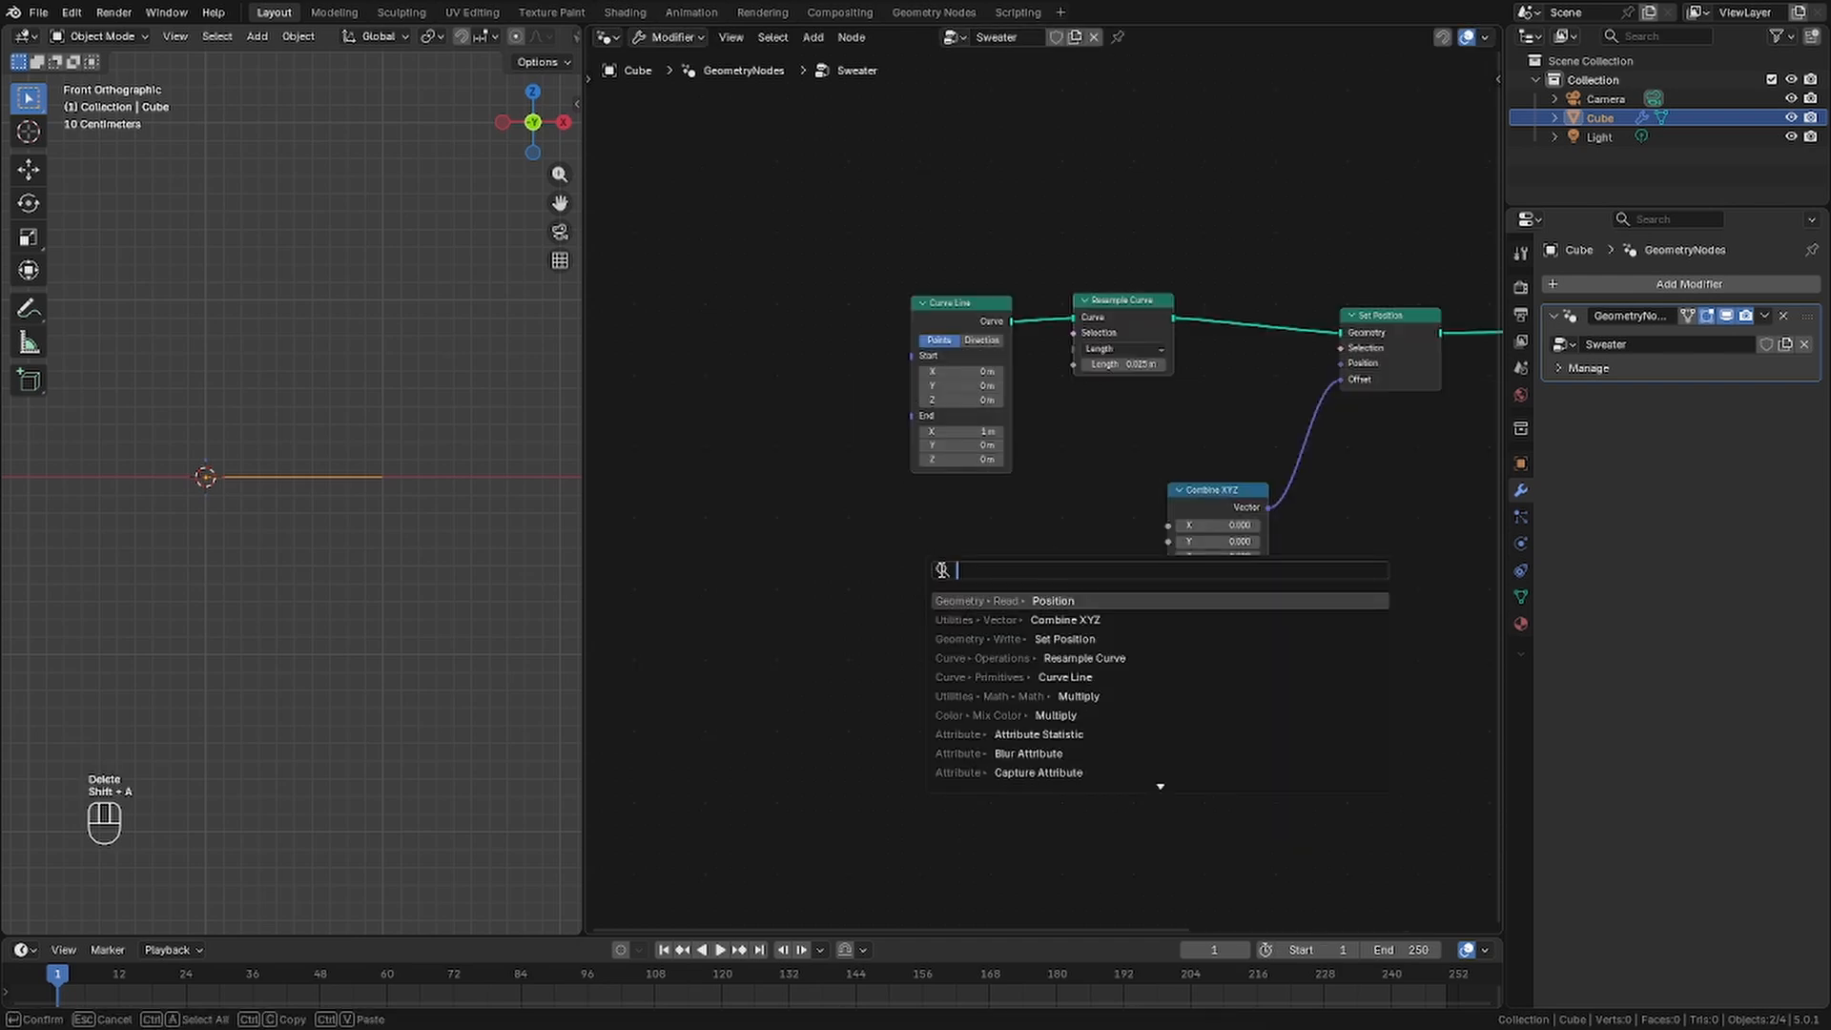
text(pos)
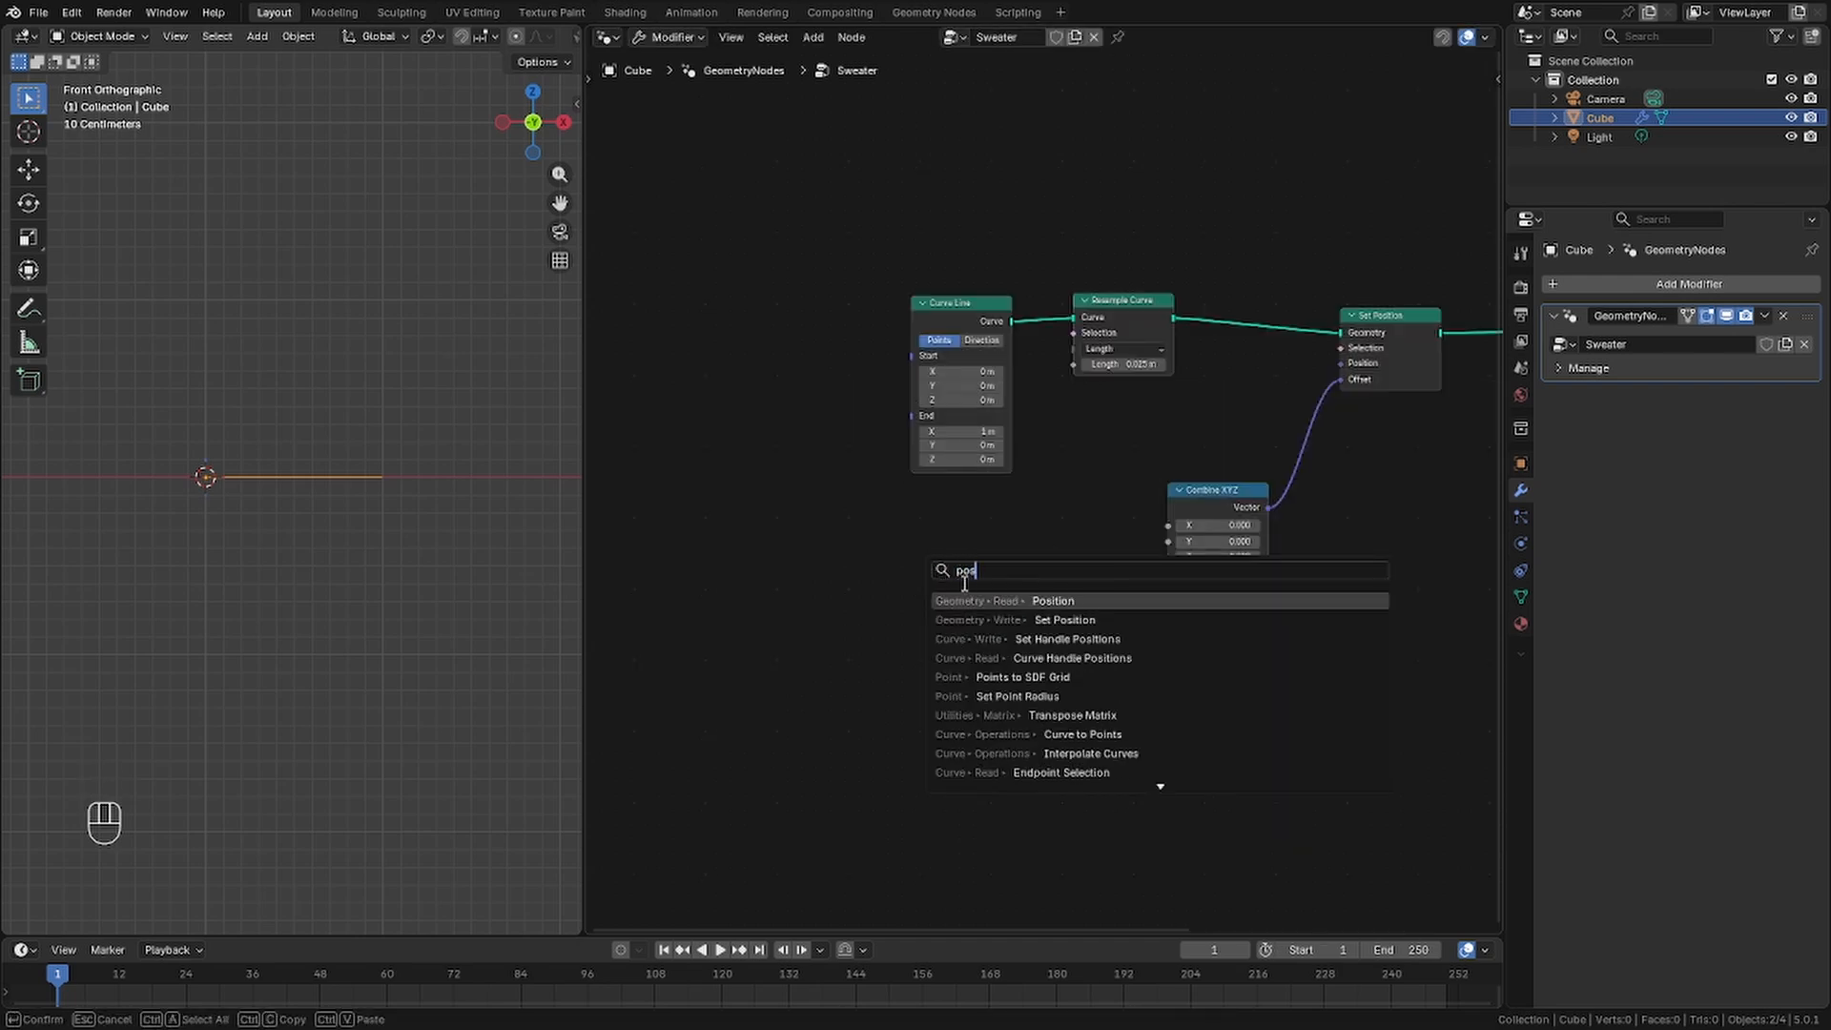
key(Return)
click(845, 536)
scroll(998, 567, up, 1)
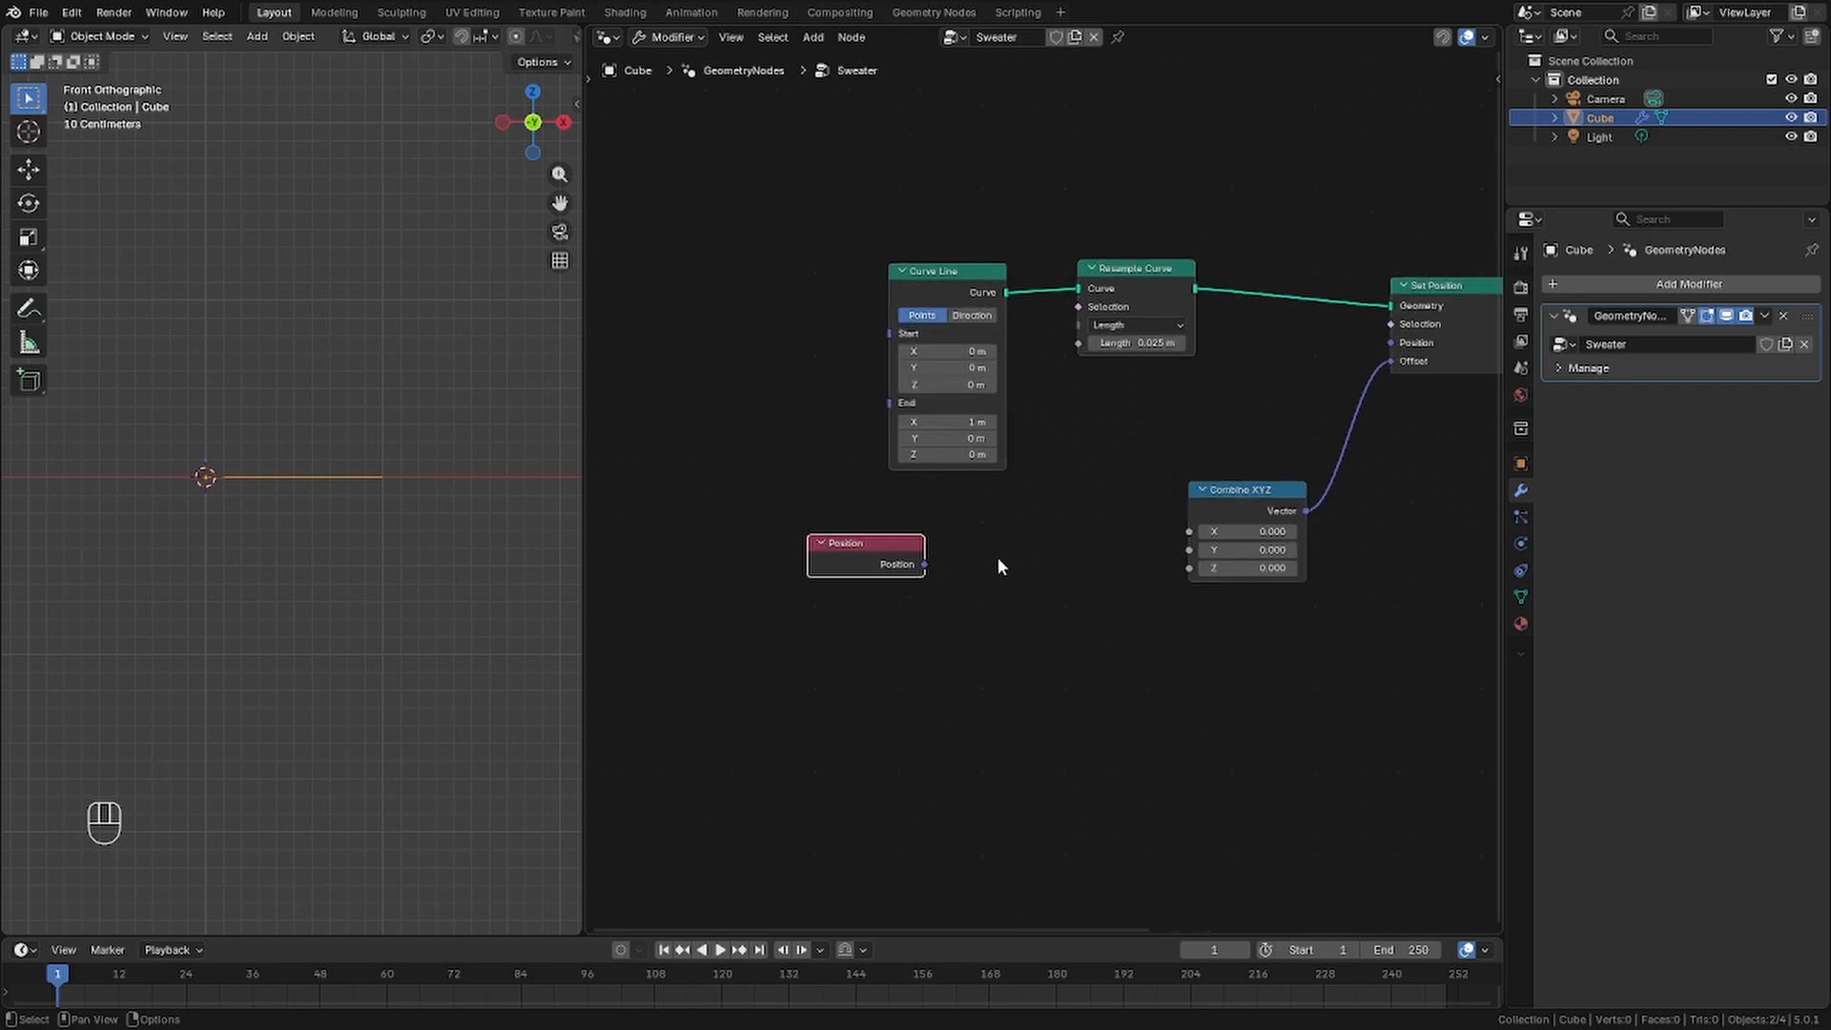
drag(914, 569, 1181, 569)
Insert a Vector Math Cosine node between the Position and Combine XYZ nodes
key(shift+a)
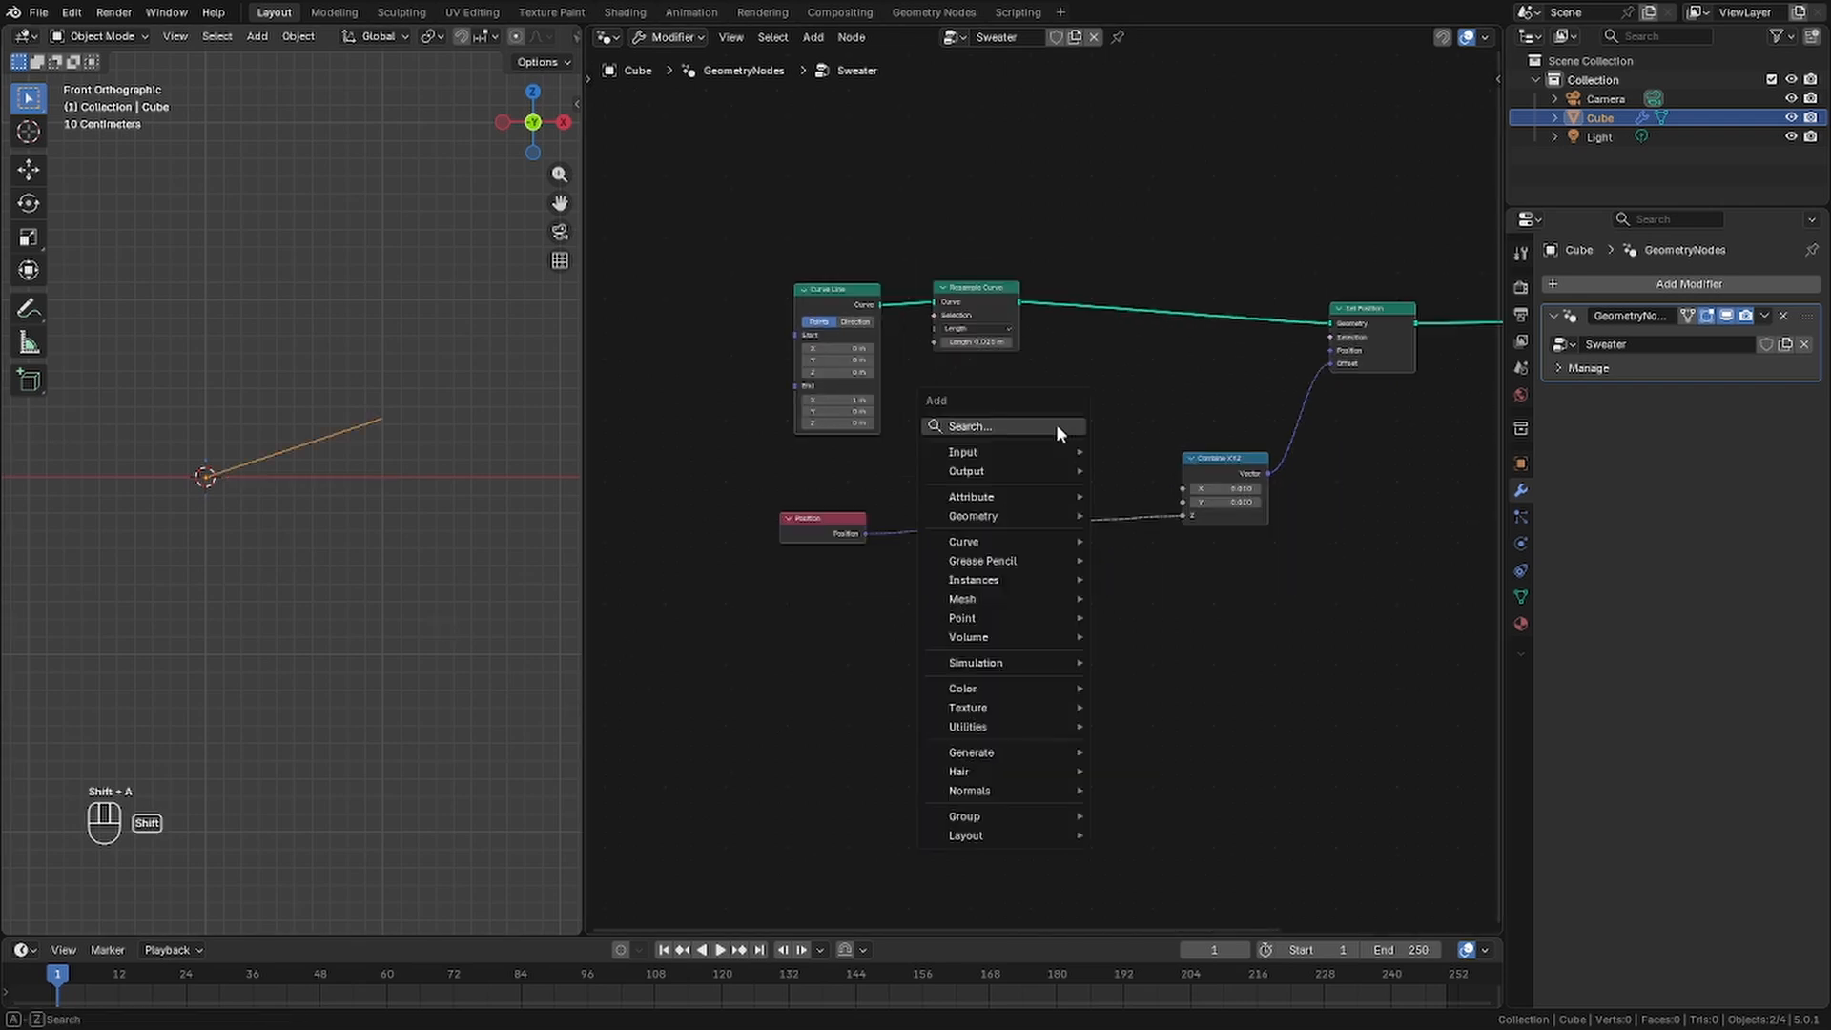
click(1058, 427)
text(cos)
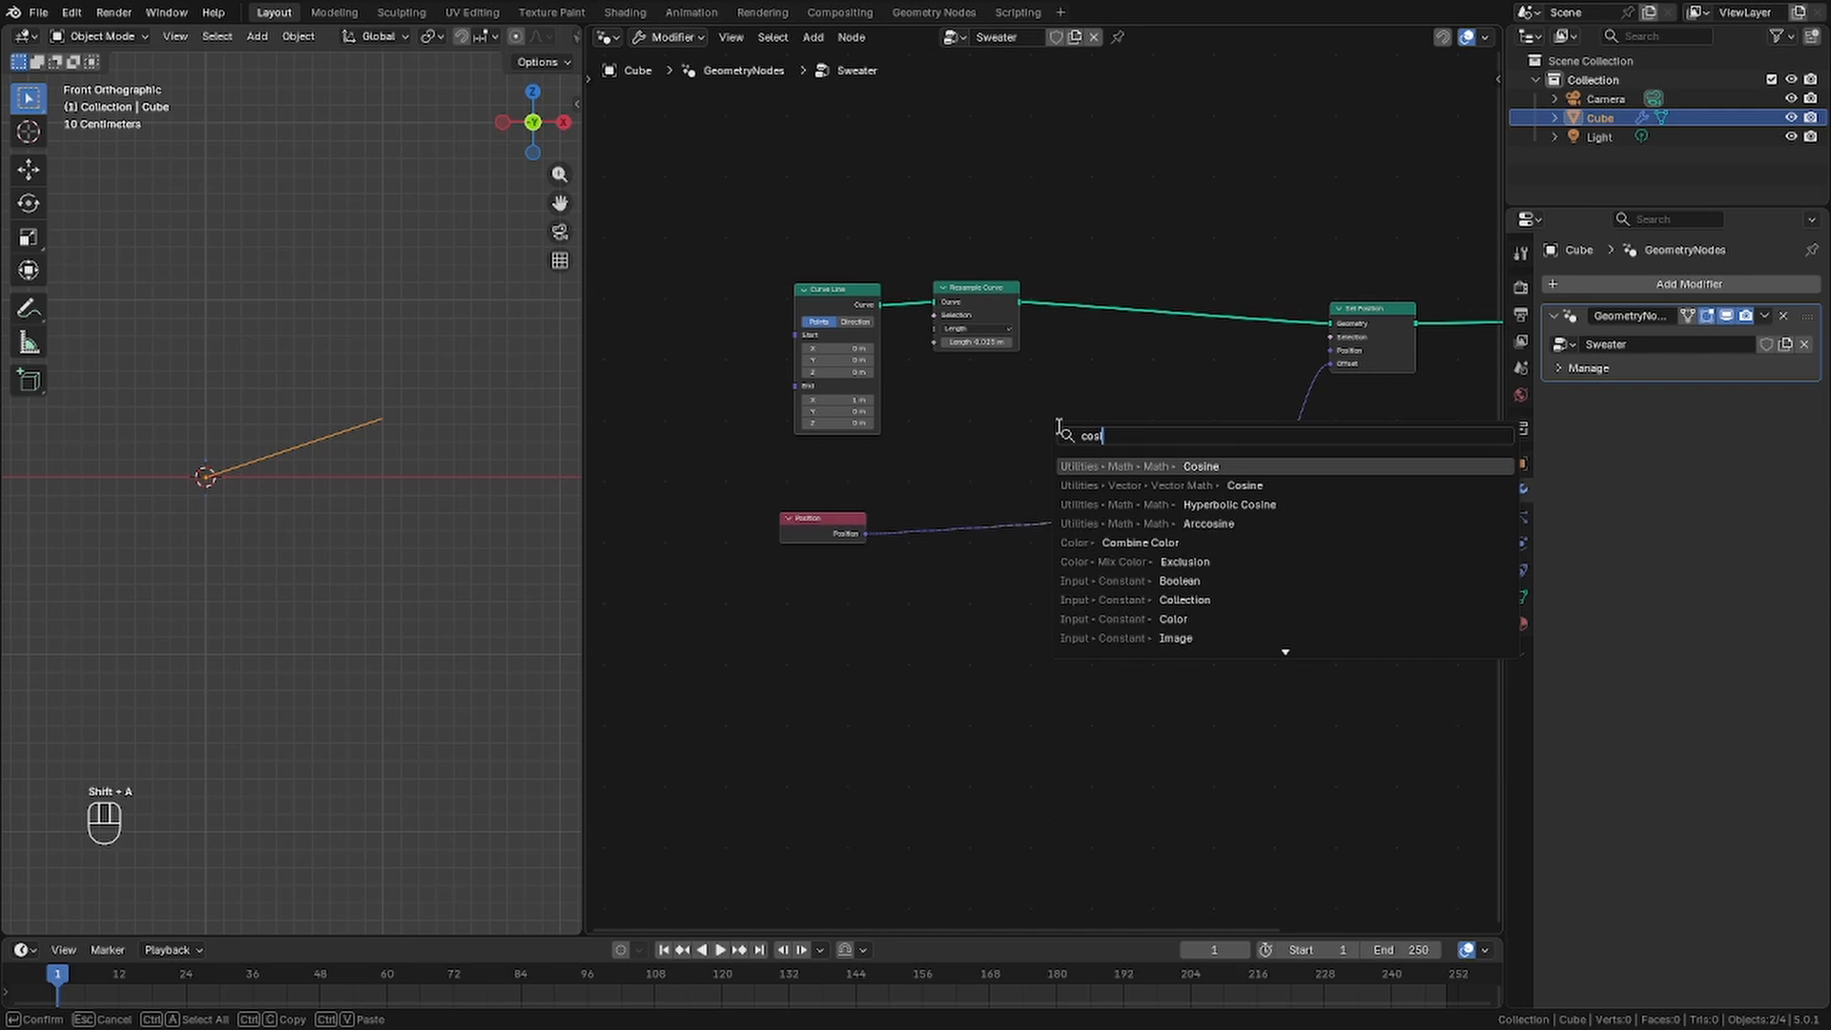
click(1119, 465)
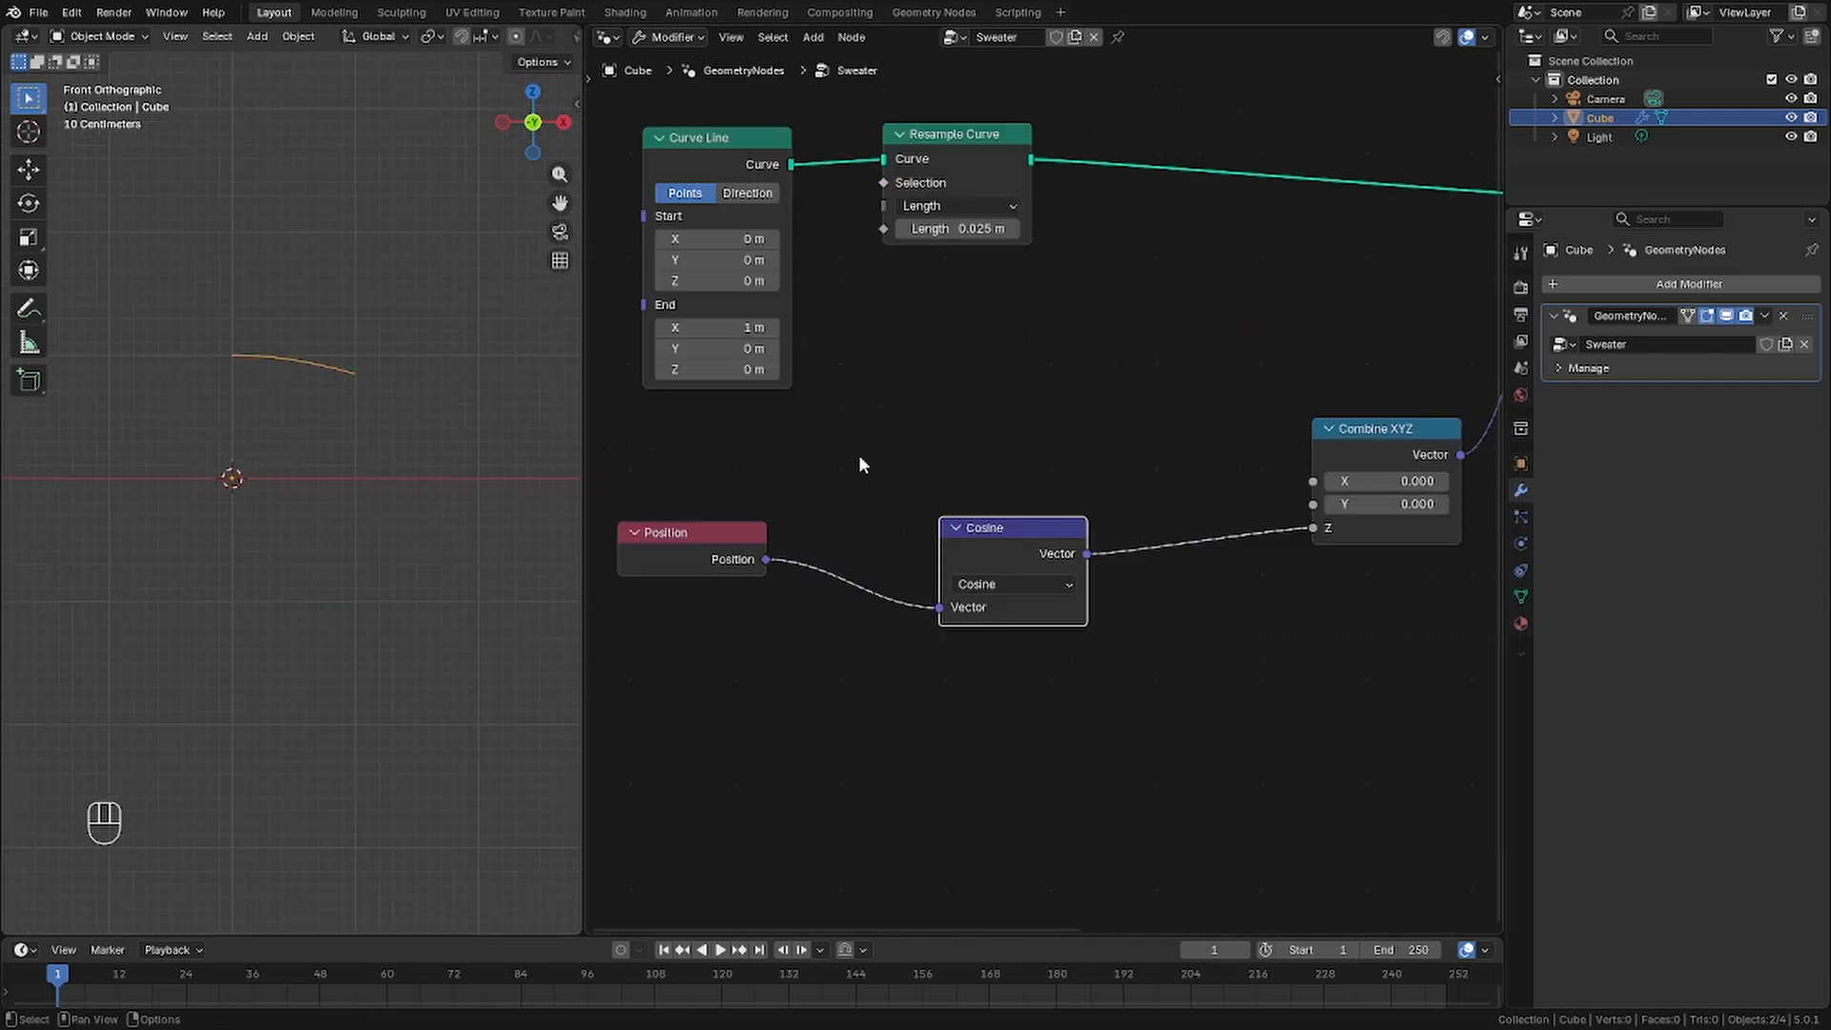
scroll(250, 305, up, 2)
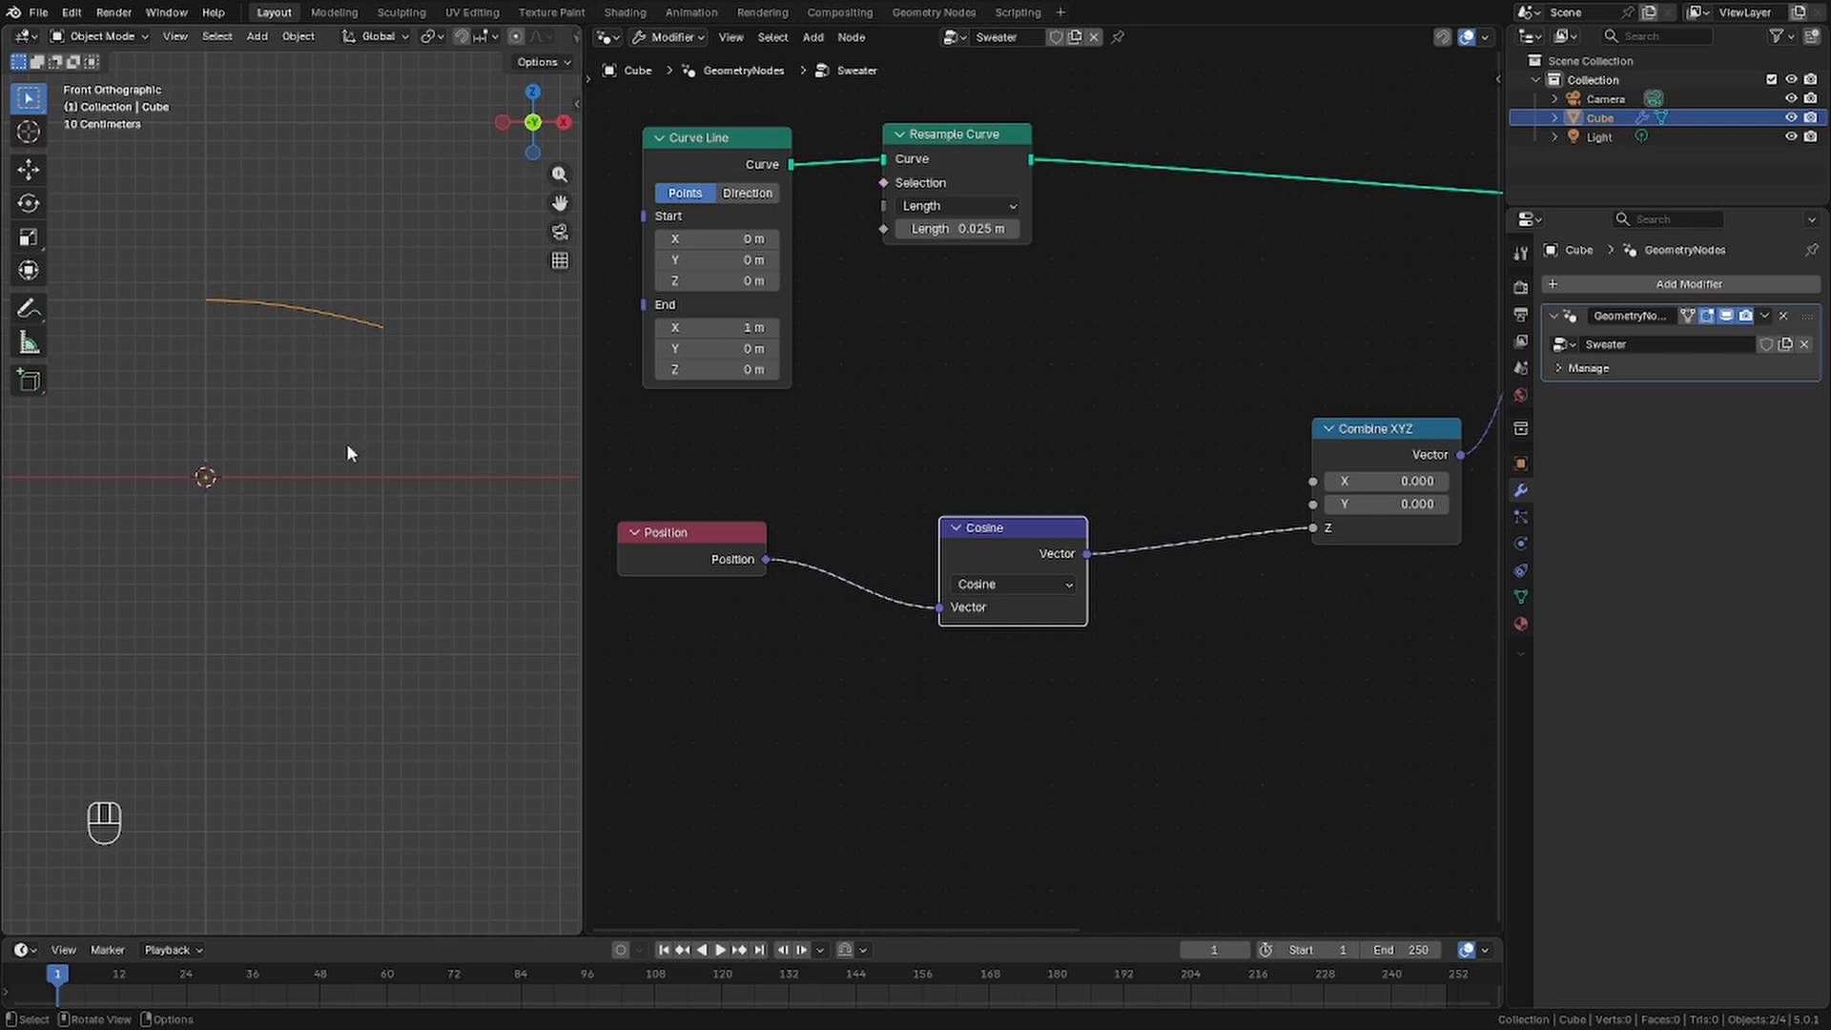
Insert a Vector Math Multiply node between Position and Cosine, with its X factor set to tau
middle_drag(1087, 470, 1241, 431)
key(shift+a)
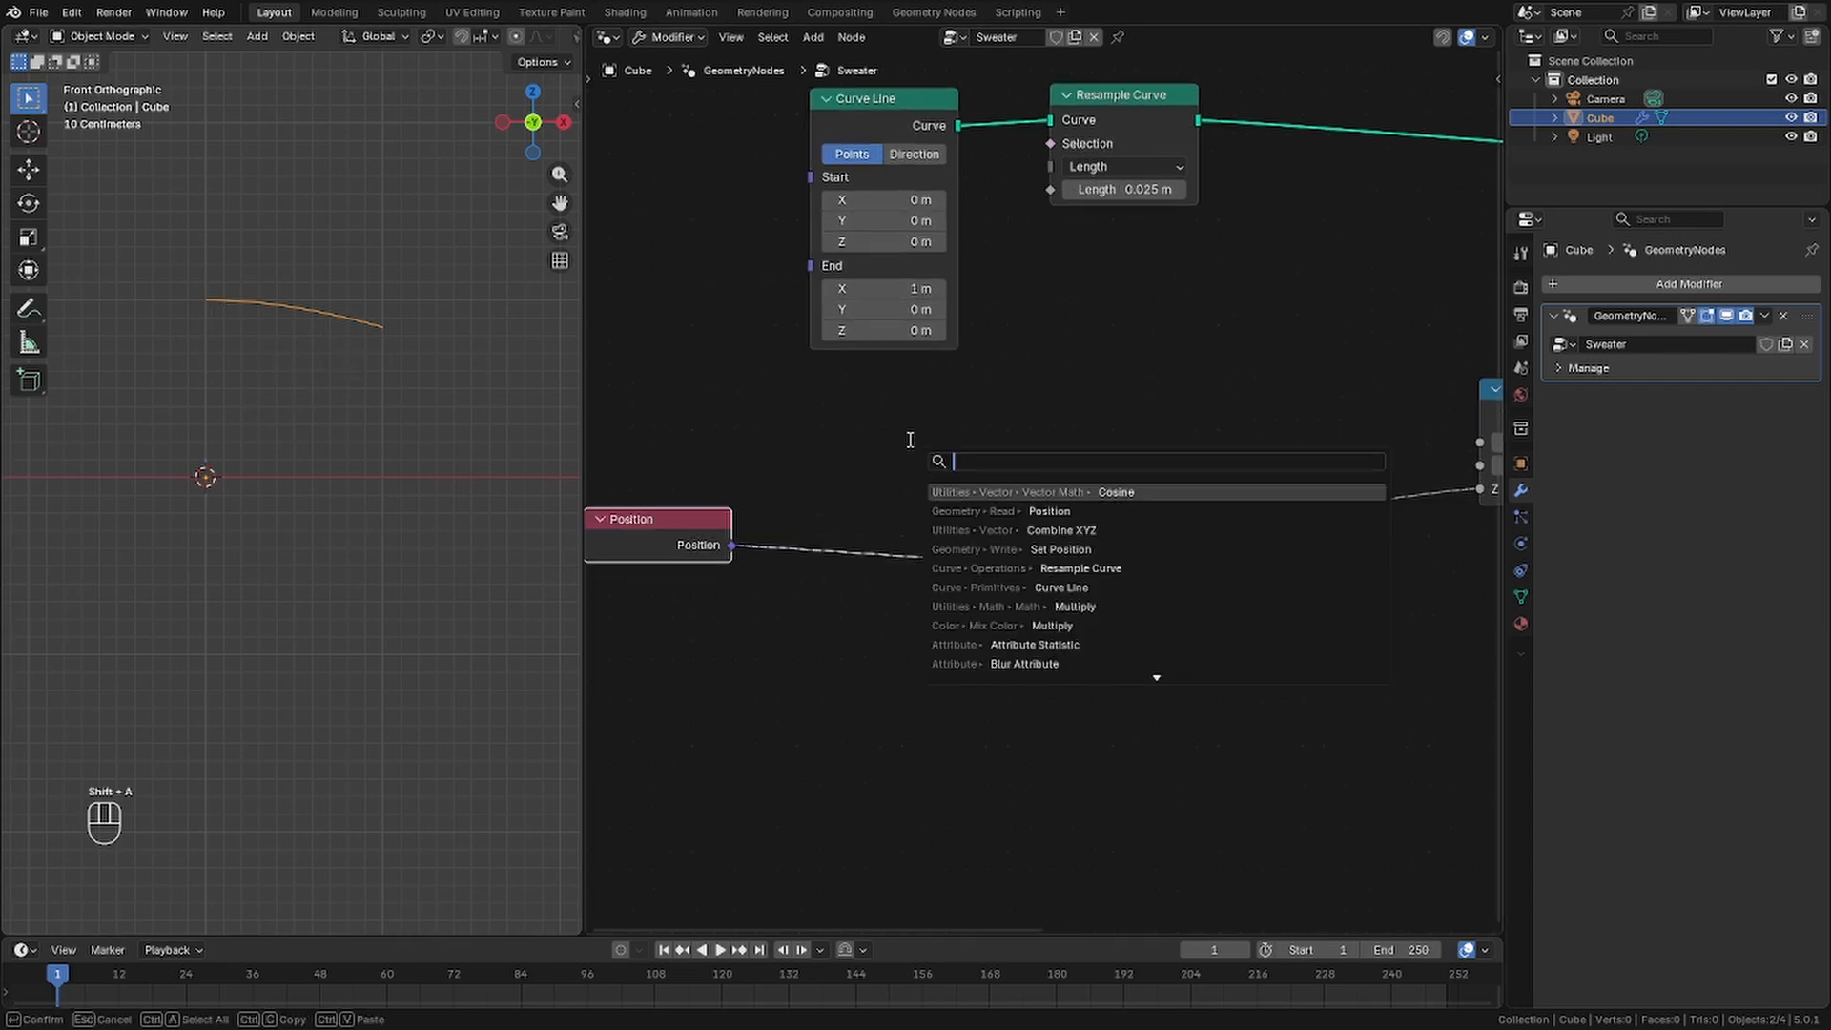
text(mult)
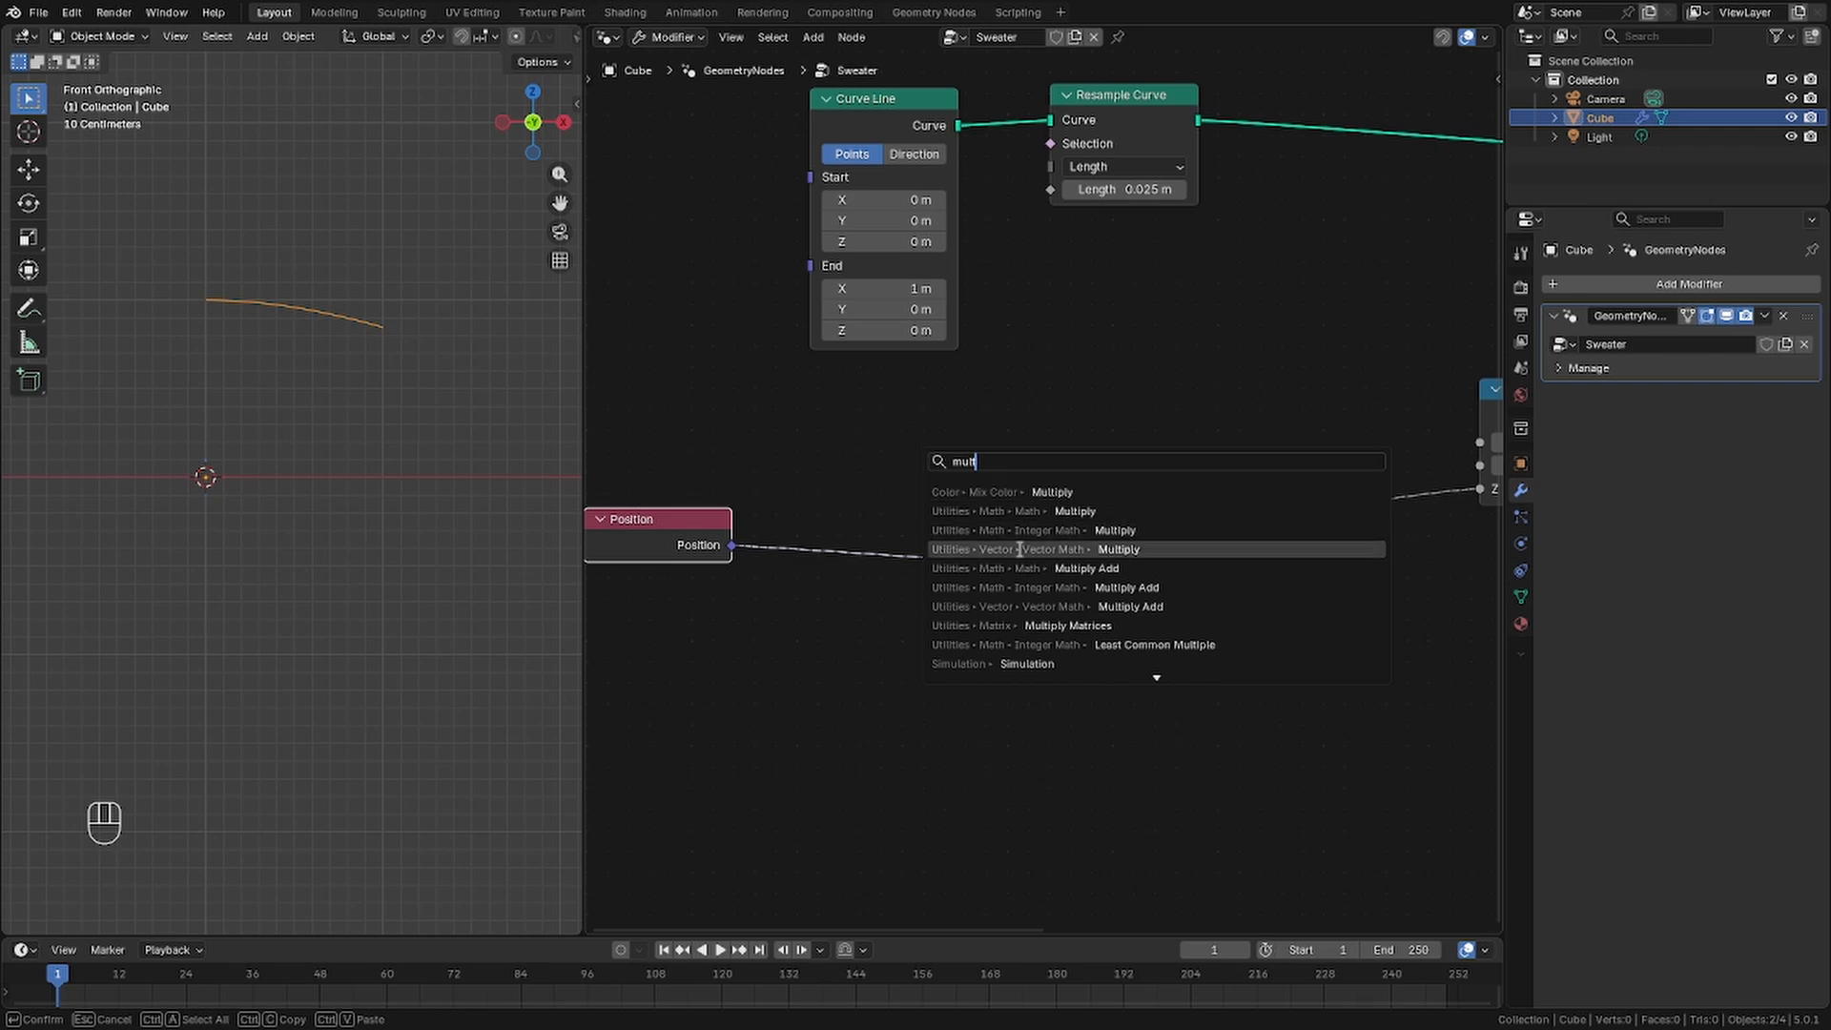
click(1020, 549)
click(847, 512)
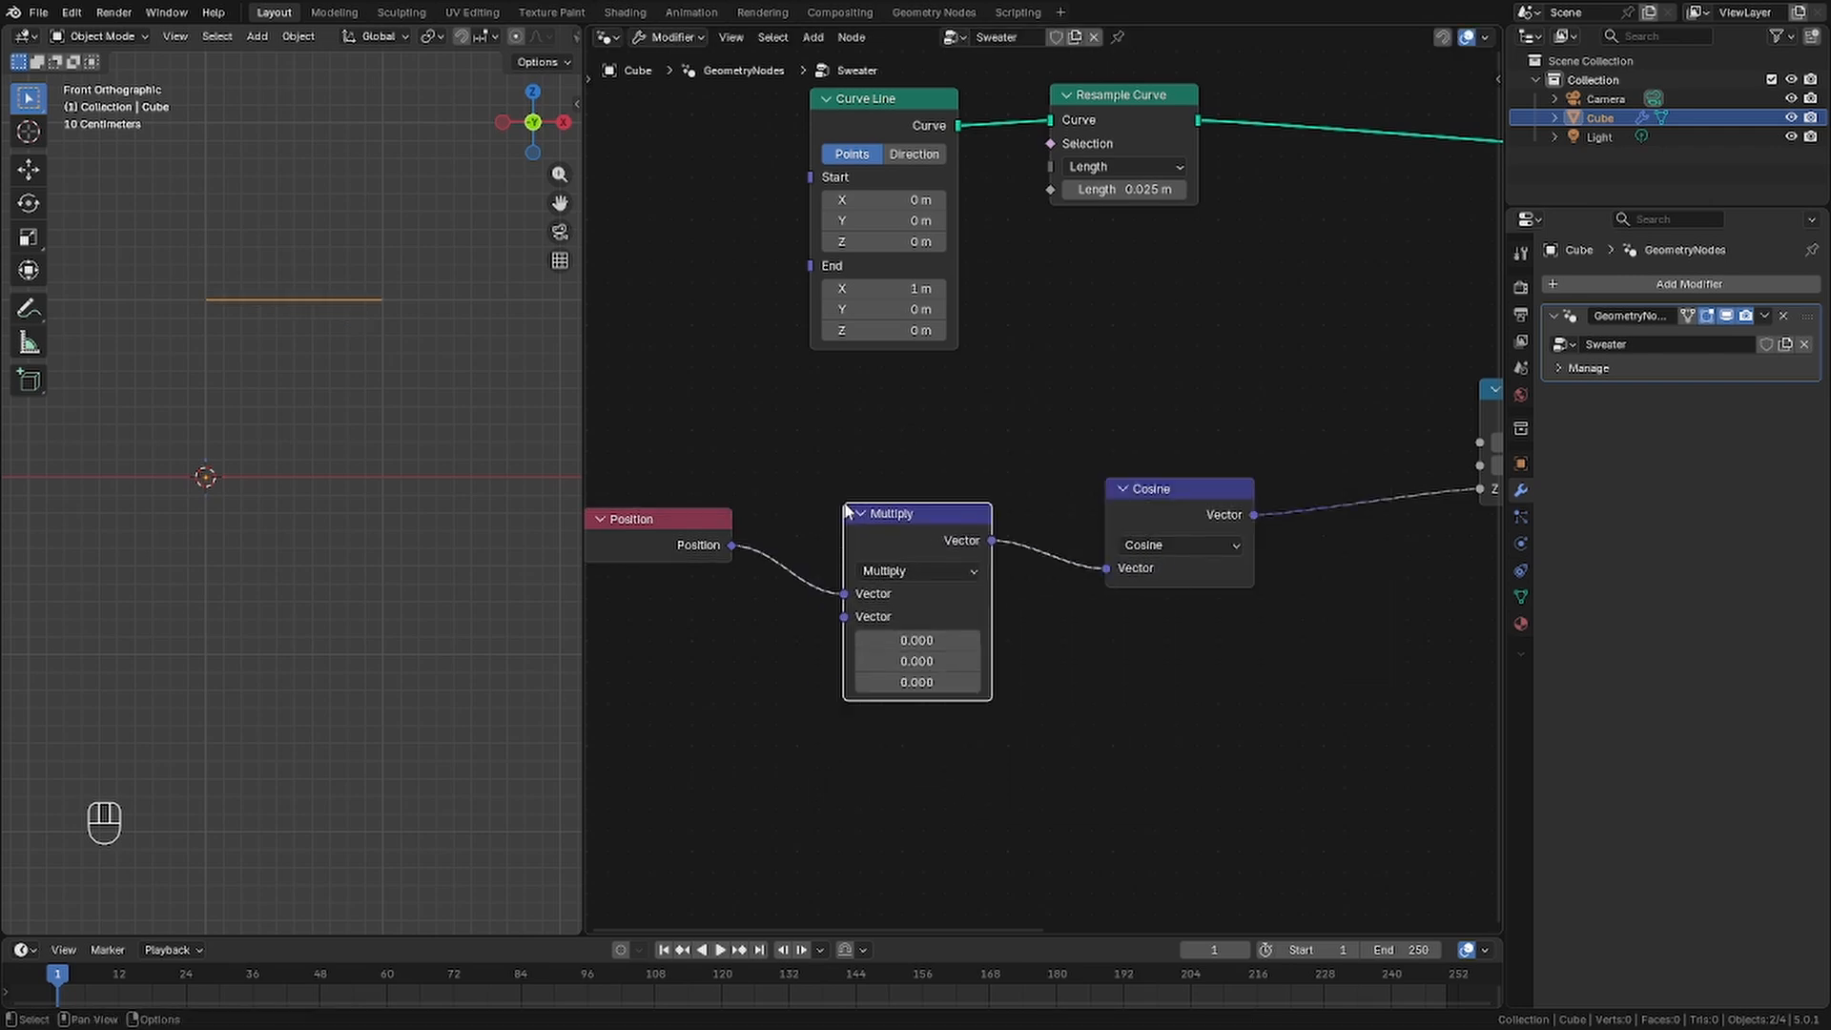
click(916, 640)
text(tau)
key(Return)
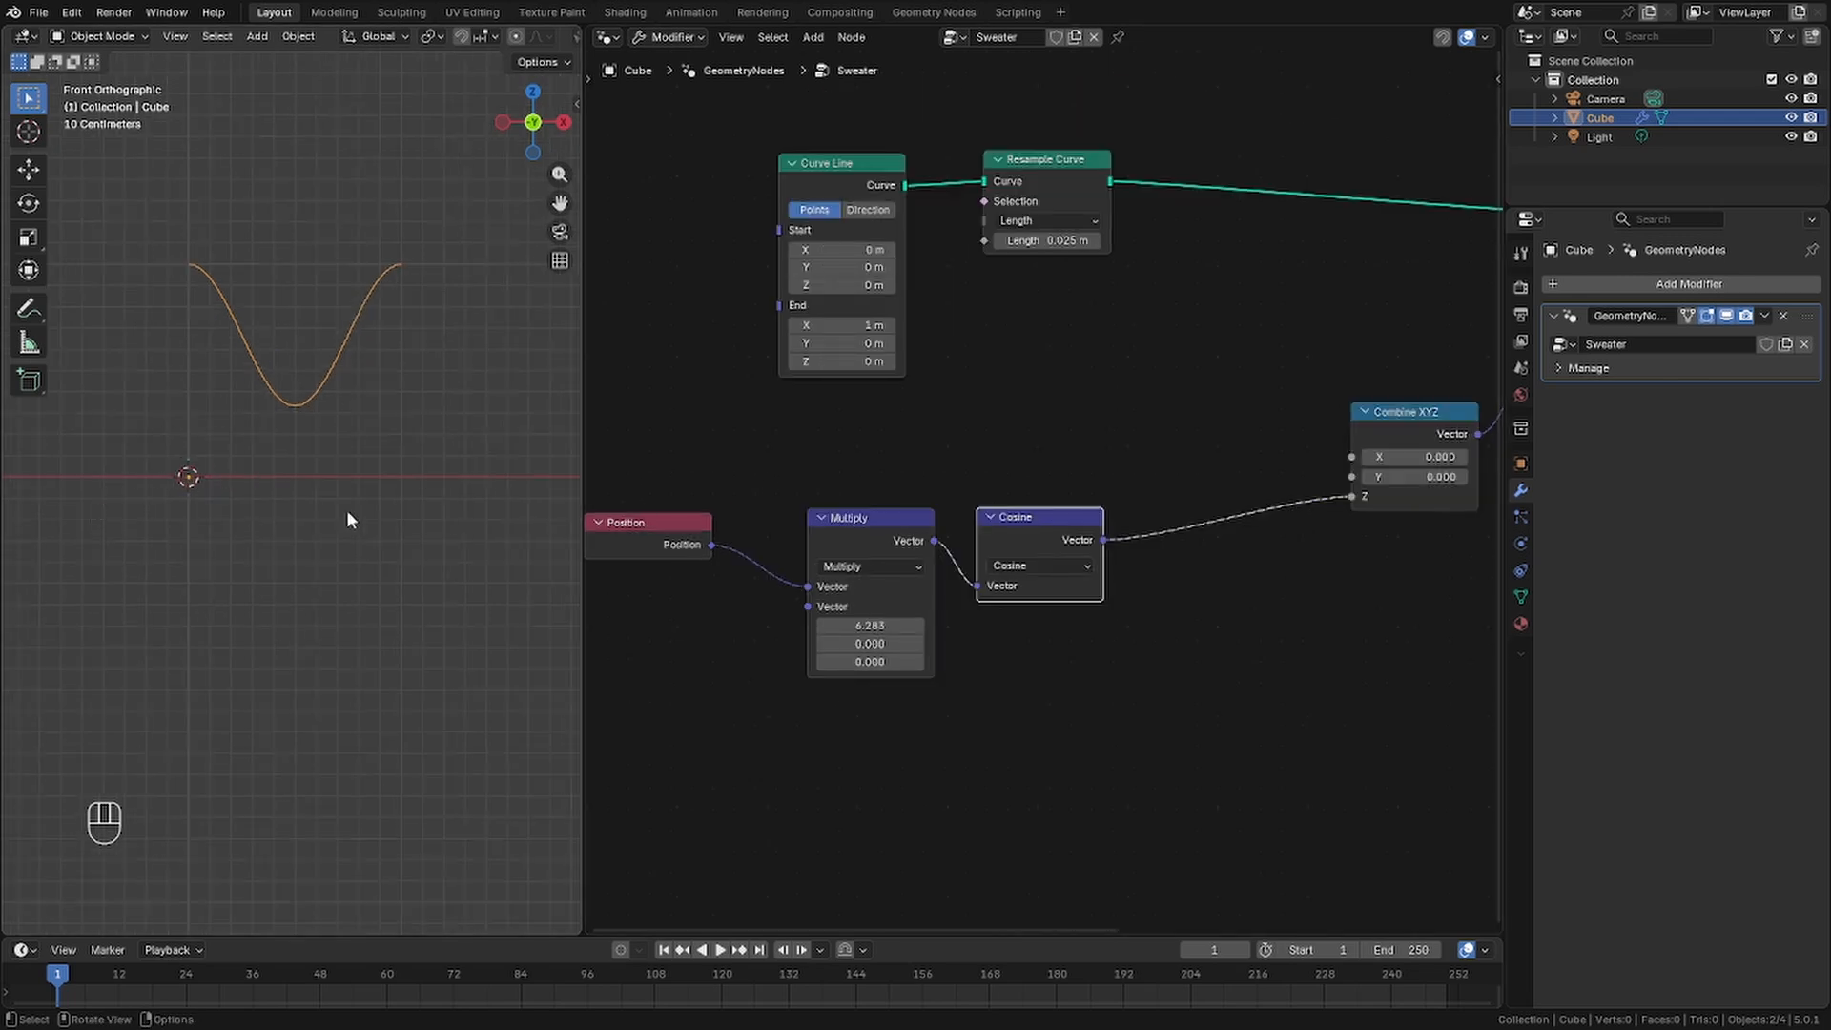
Duplicate the Multiply node onto the link between Cosine and Combine XYZ, and set the copy's X factor to -1.5
middle_drag(346, 519, 185, 500)
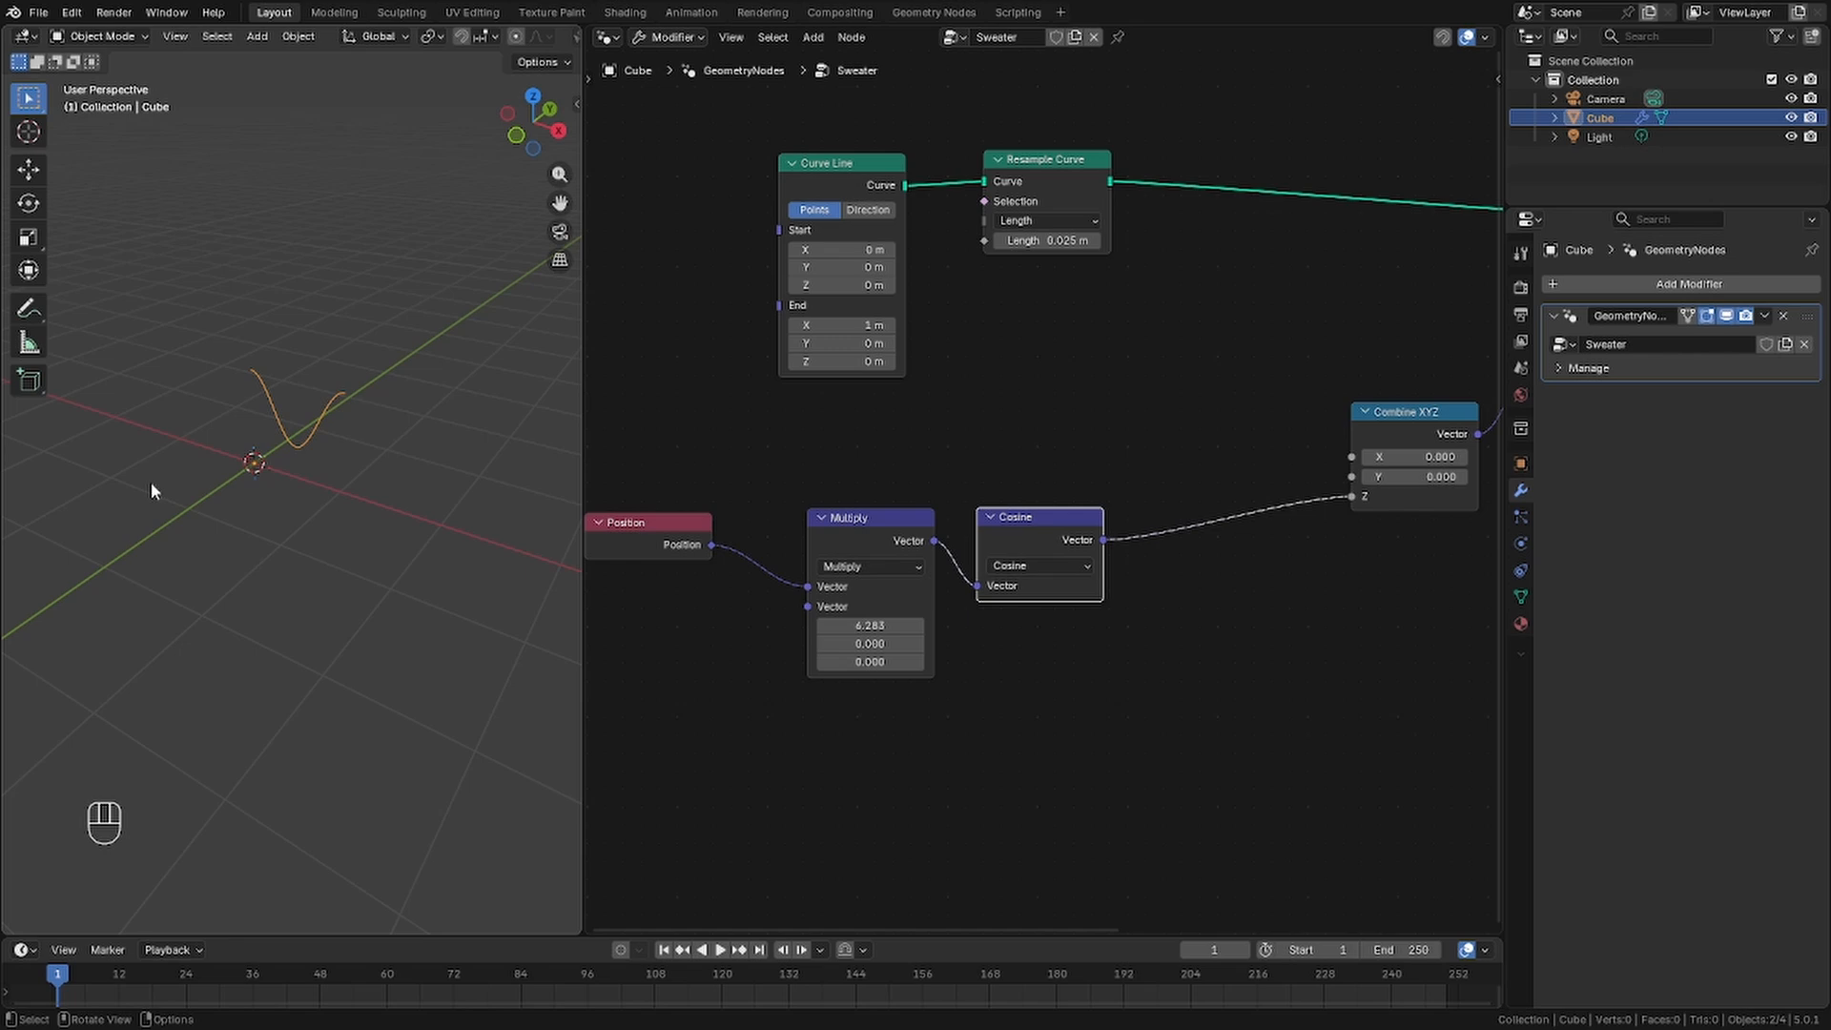
key(KP_1)
click(915, 539)
key(shift+d)
click(1244, 494)
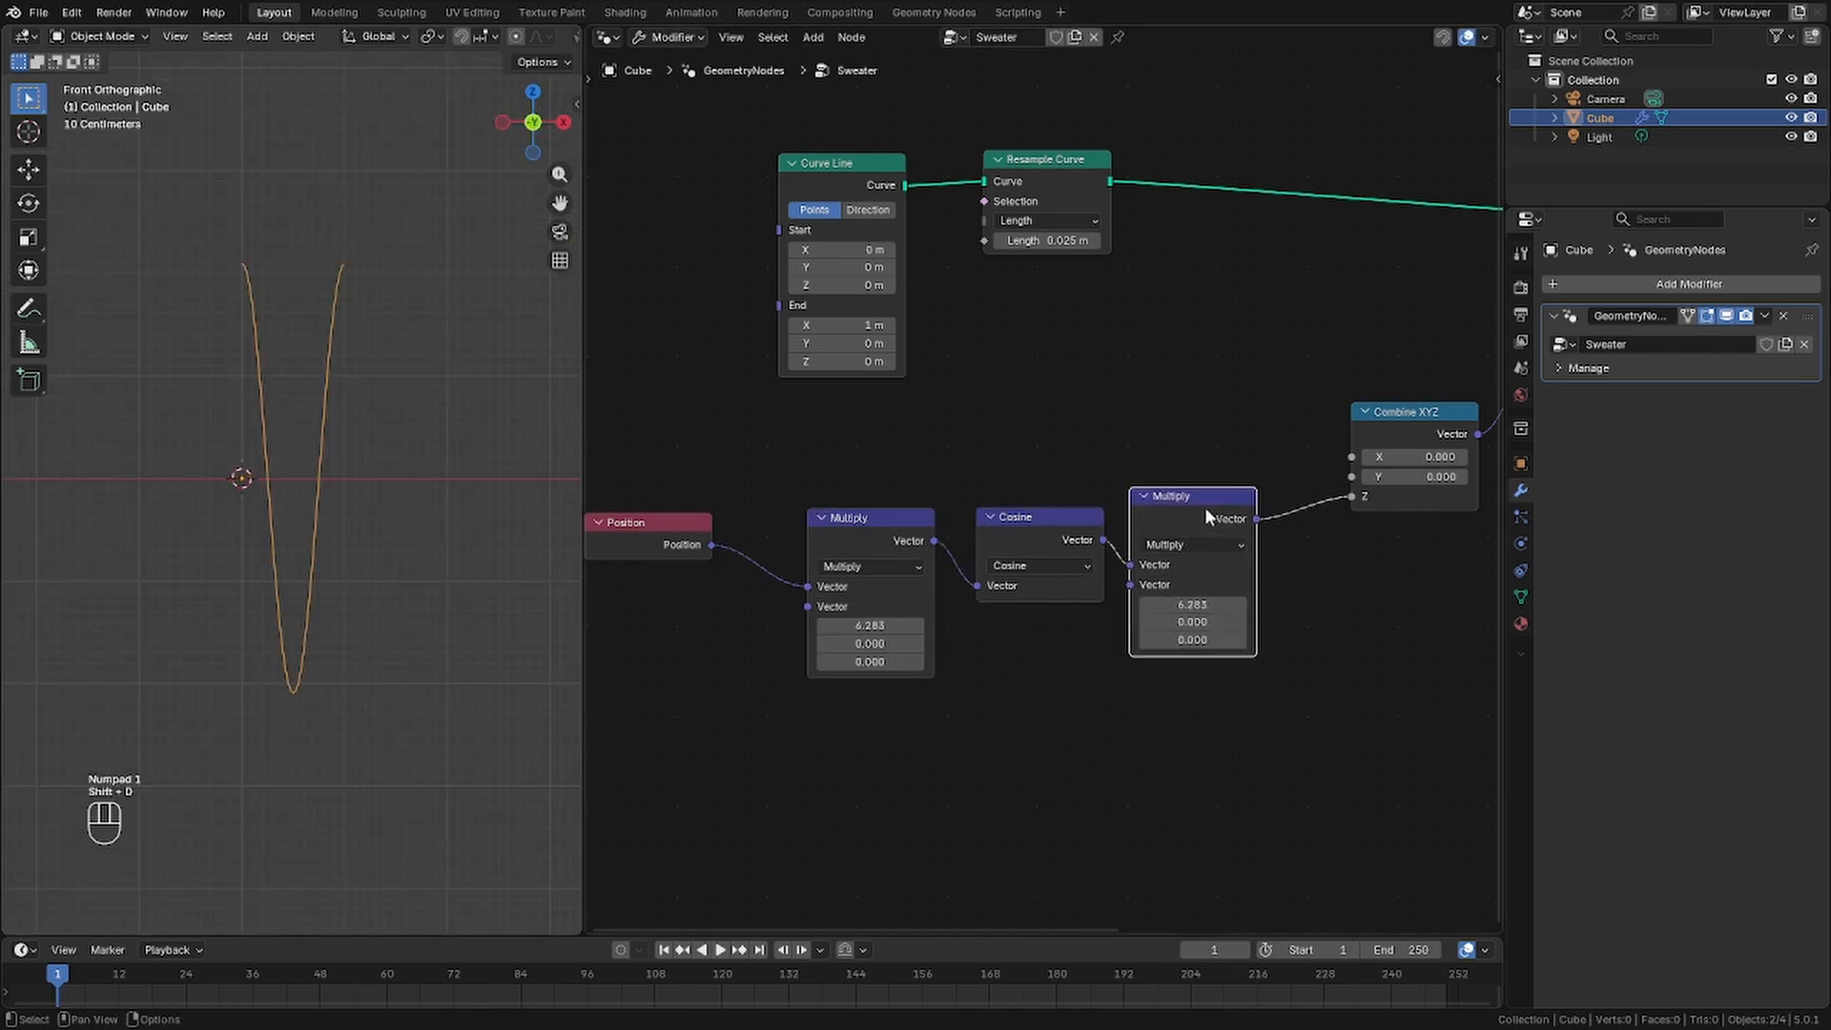
click(1215, 598)
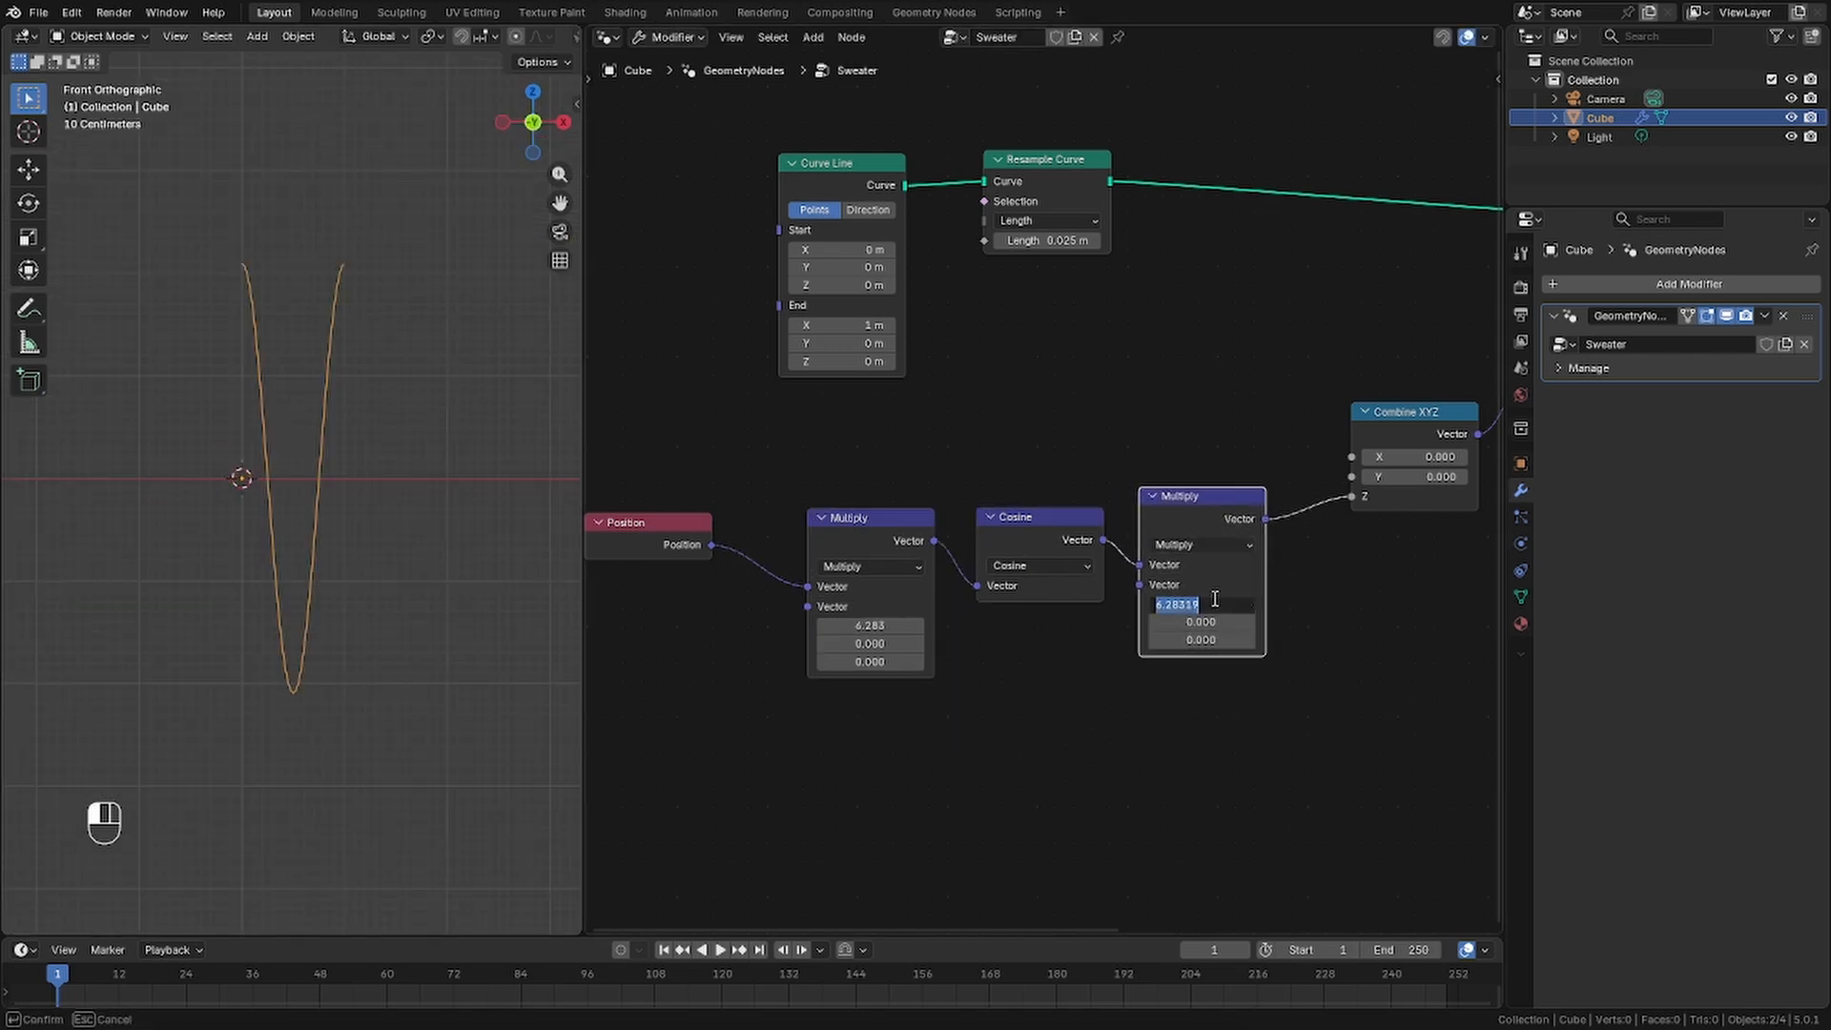
text(-1.5)
key(Return)
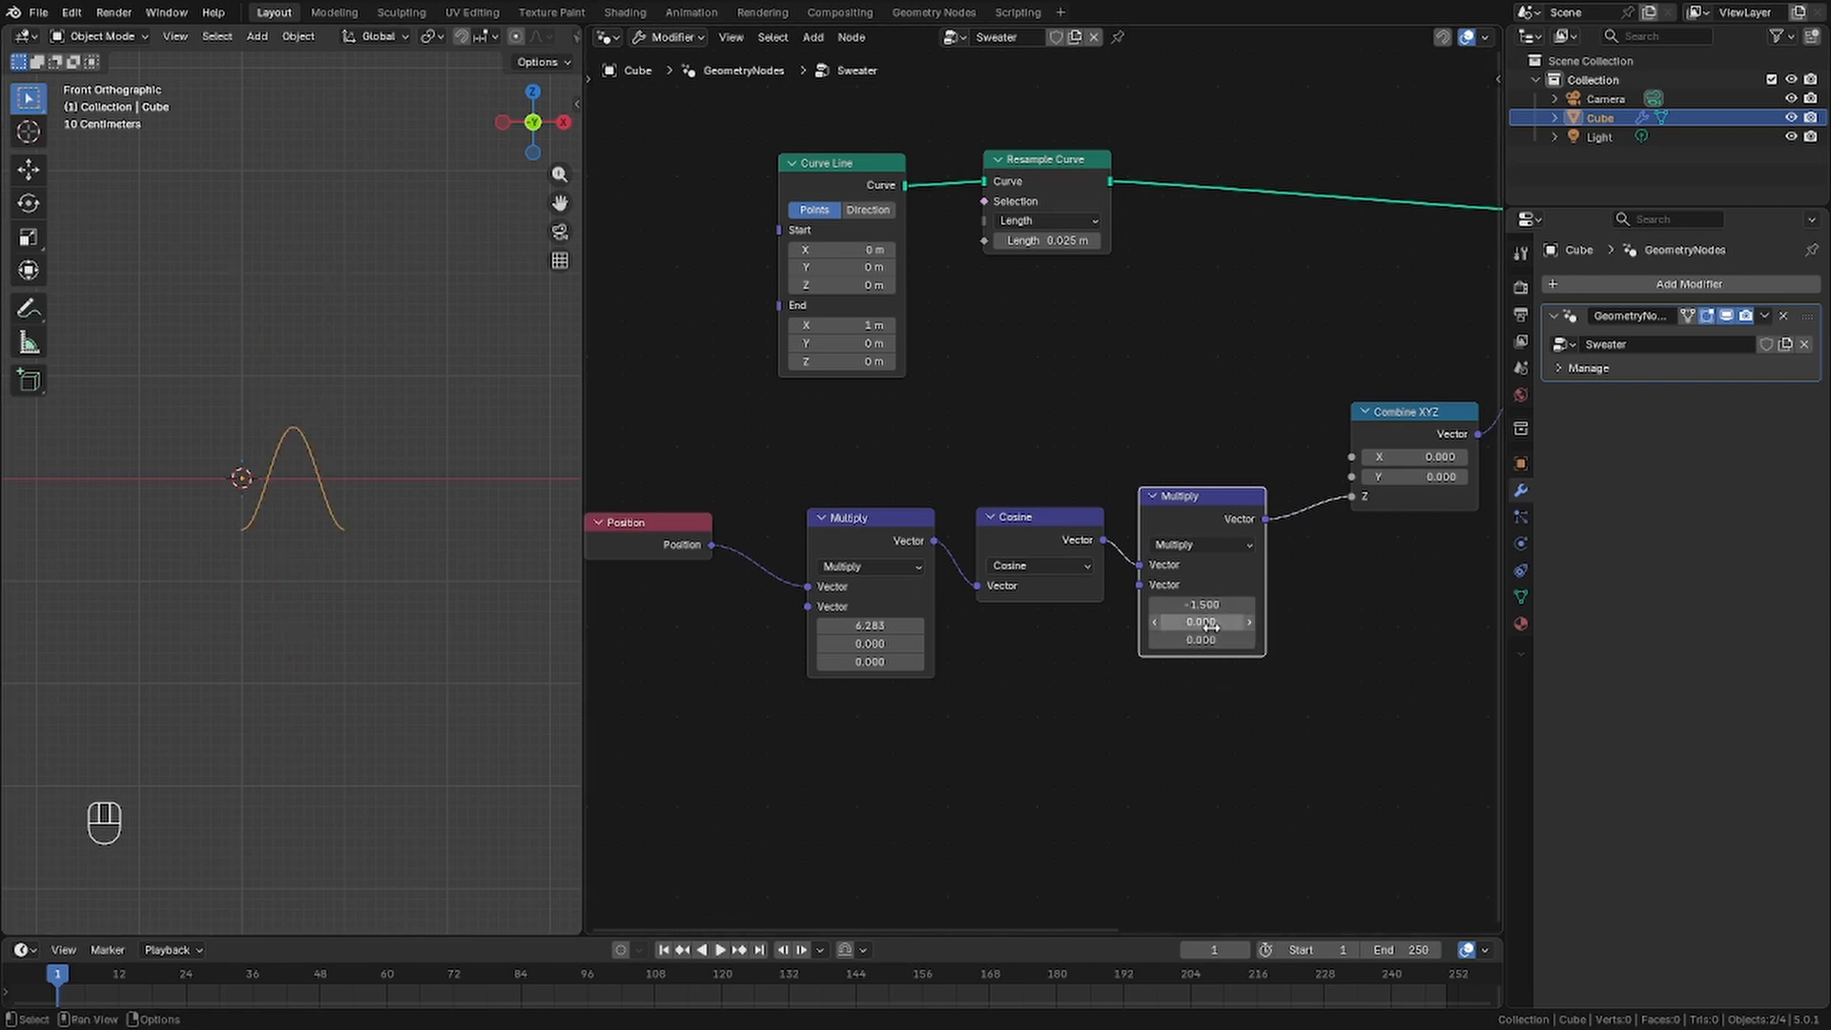
Set the Y factor to -1 and the Z factor to 1 on the Multiply node after Cosine
click(1212, 622)
text(-)
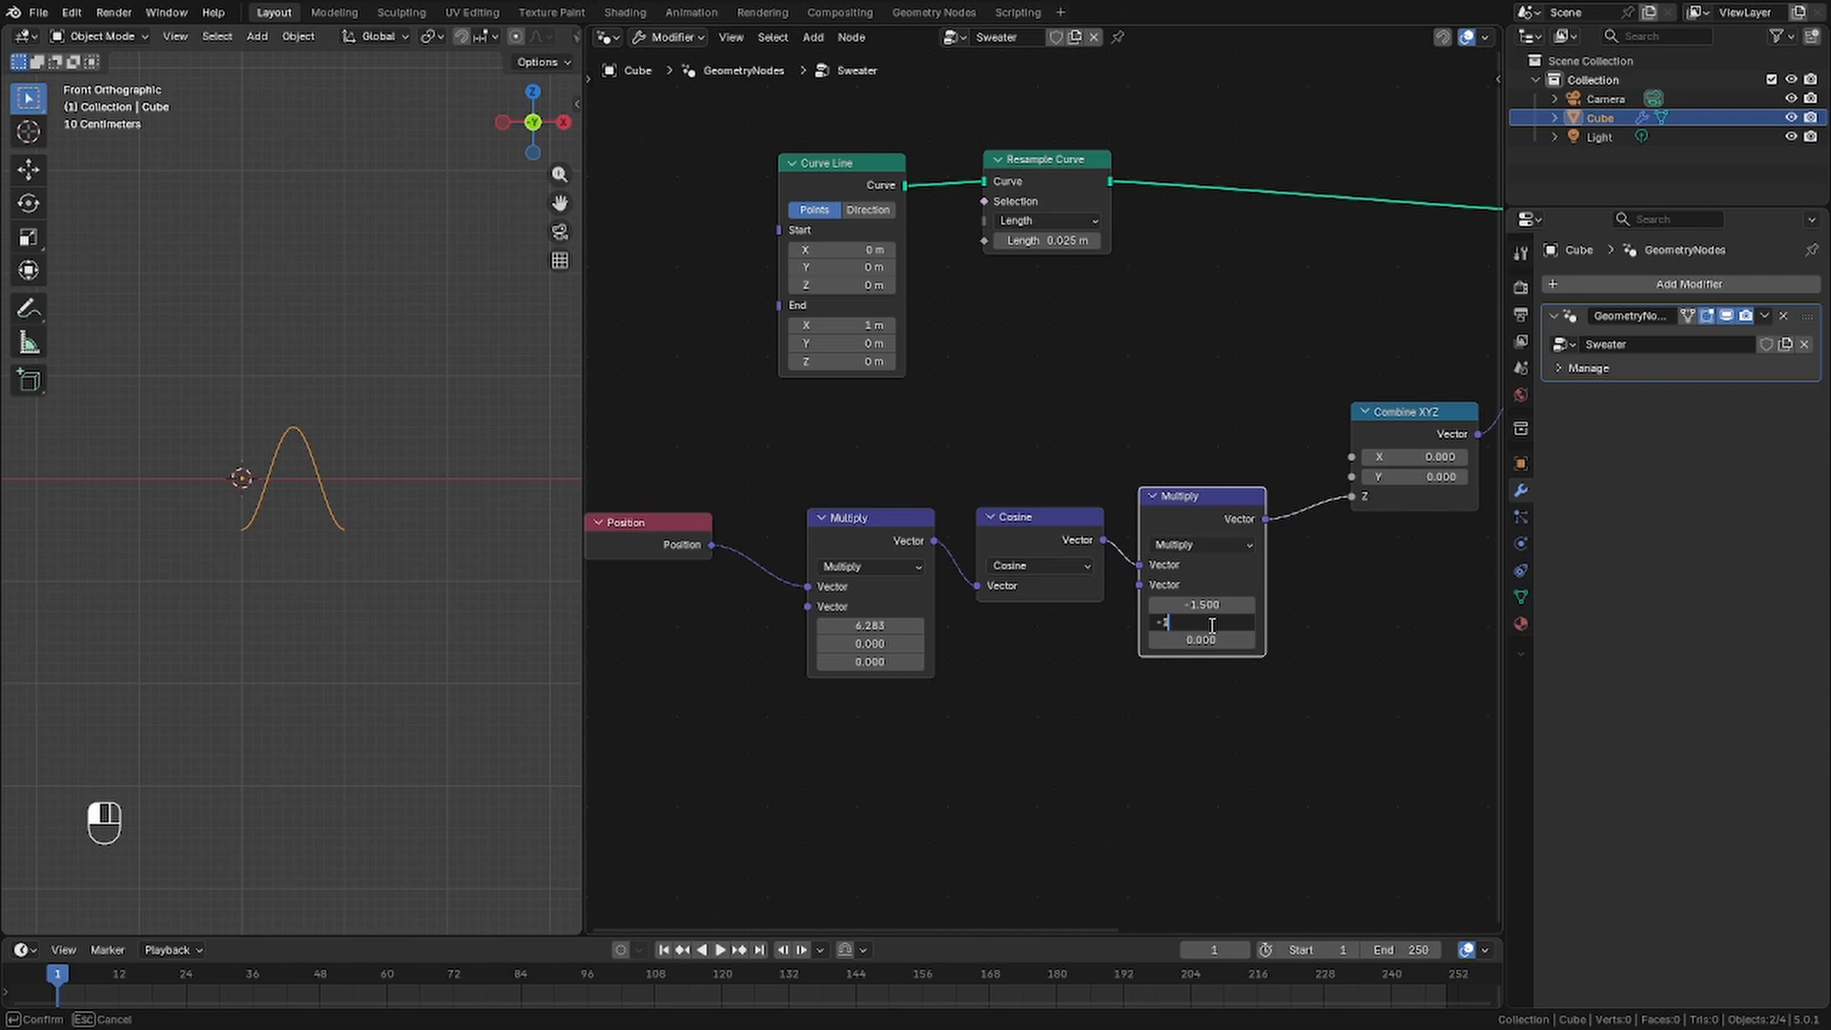
text(1)
key(Return)
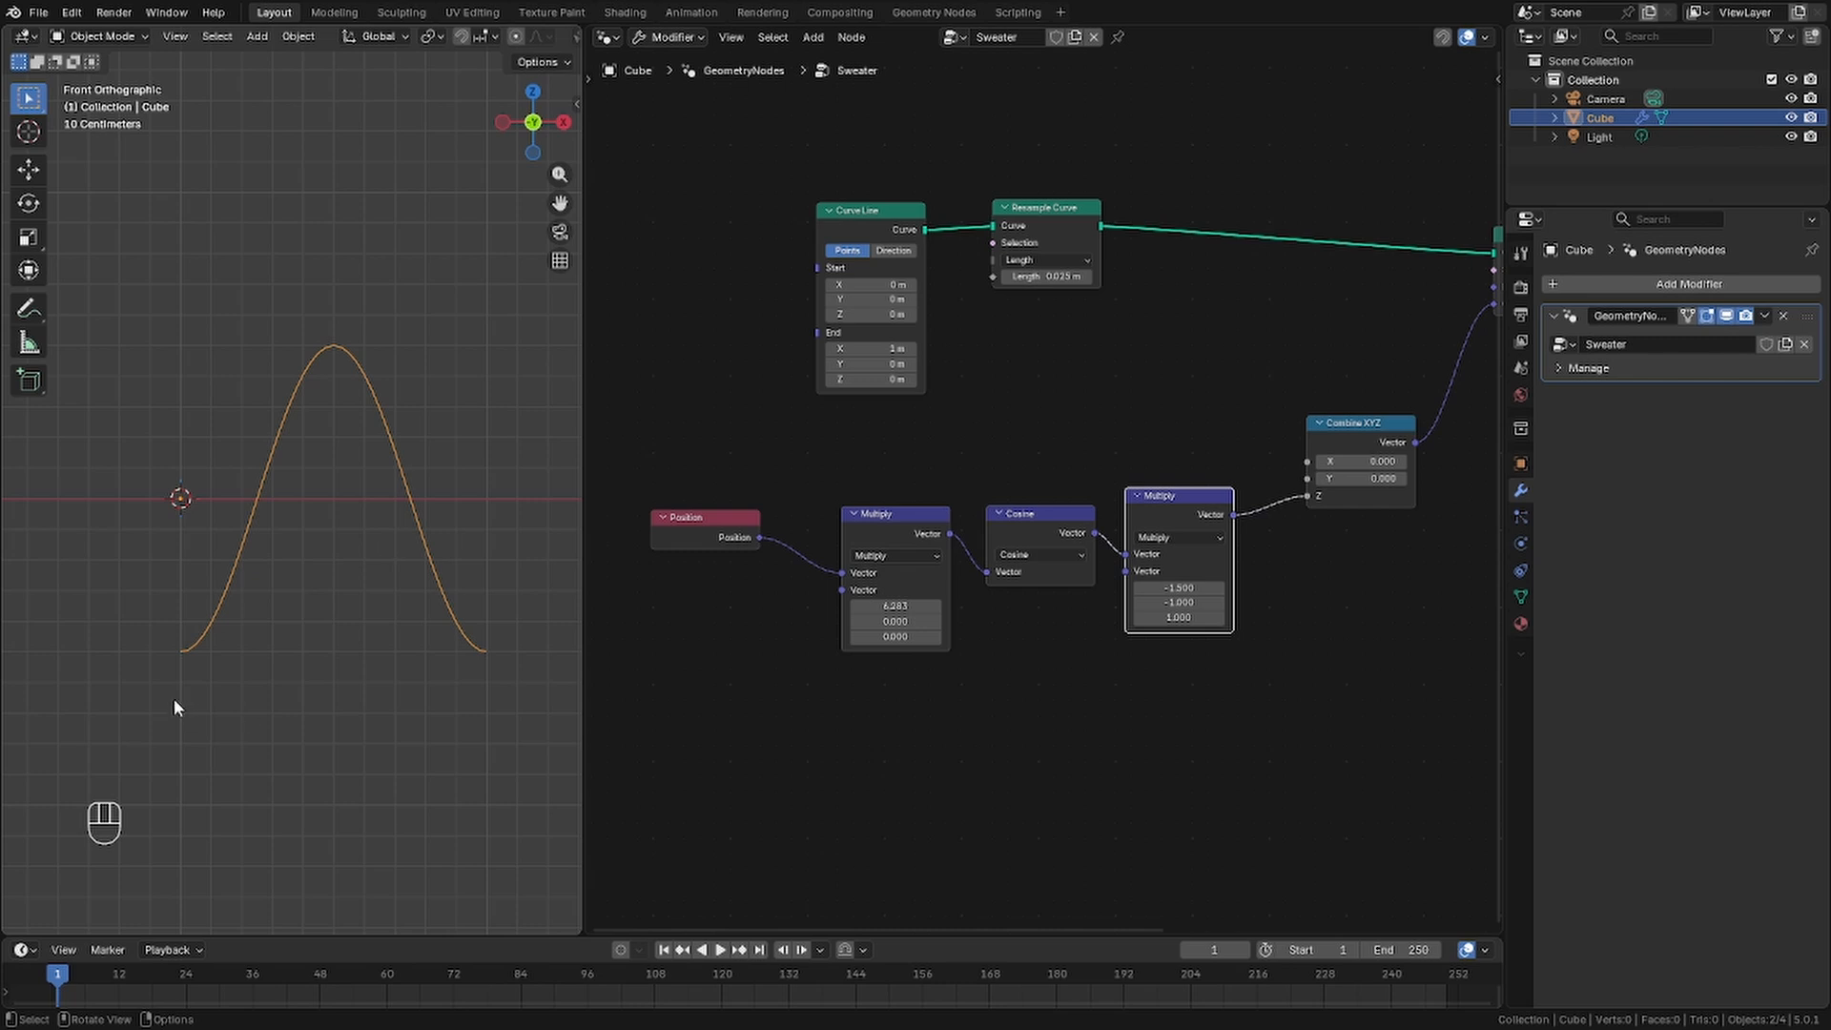
Move the Multiply, Cosine, Multiply chain down, then duplicate it above the original and connect Position to the copy's first Multiply
scroll(227, 458, down, 3)
drag(838, 730, 1141, 677)
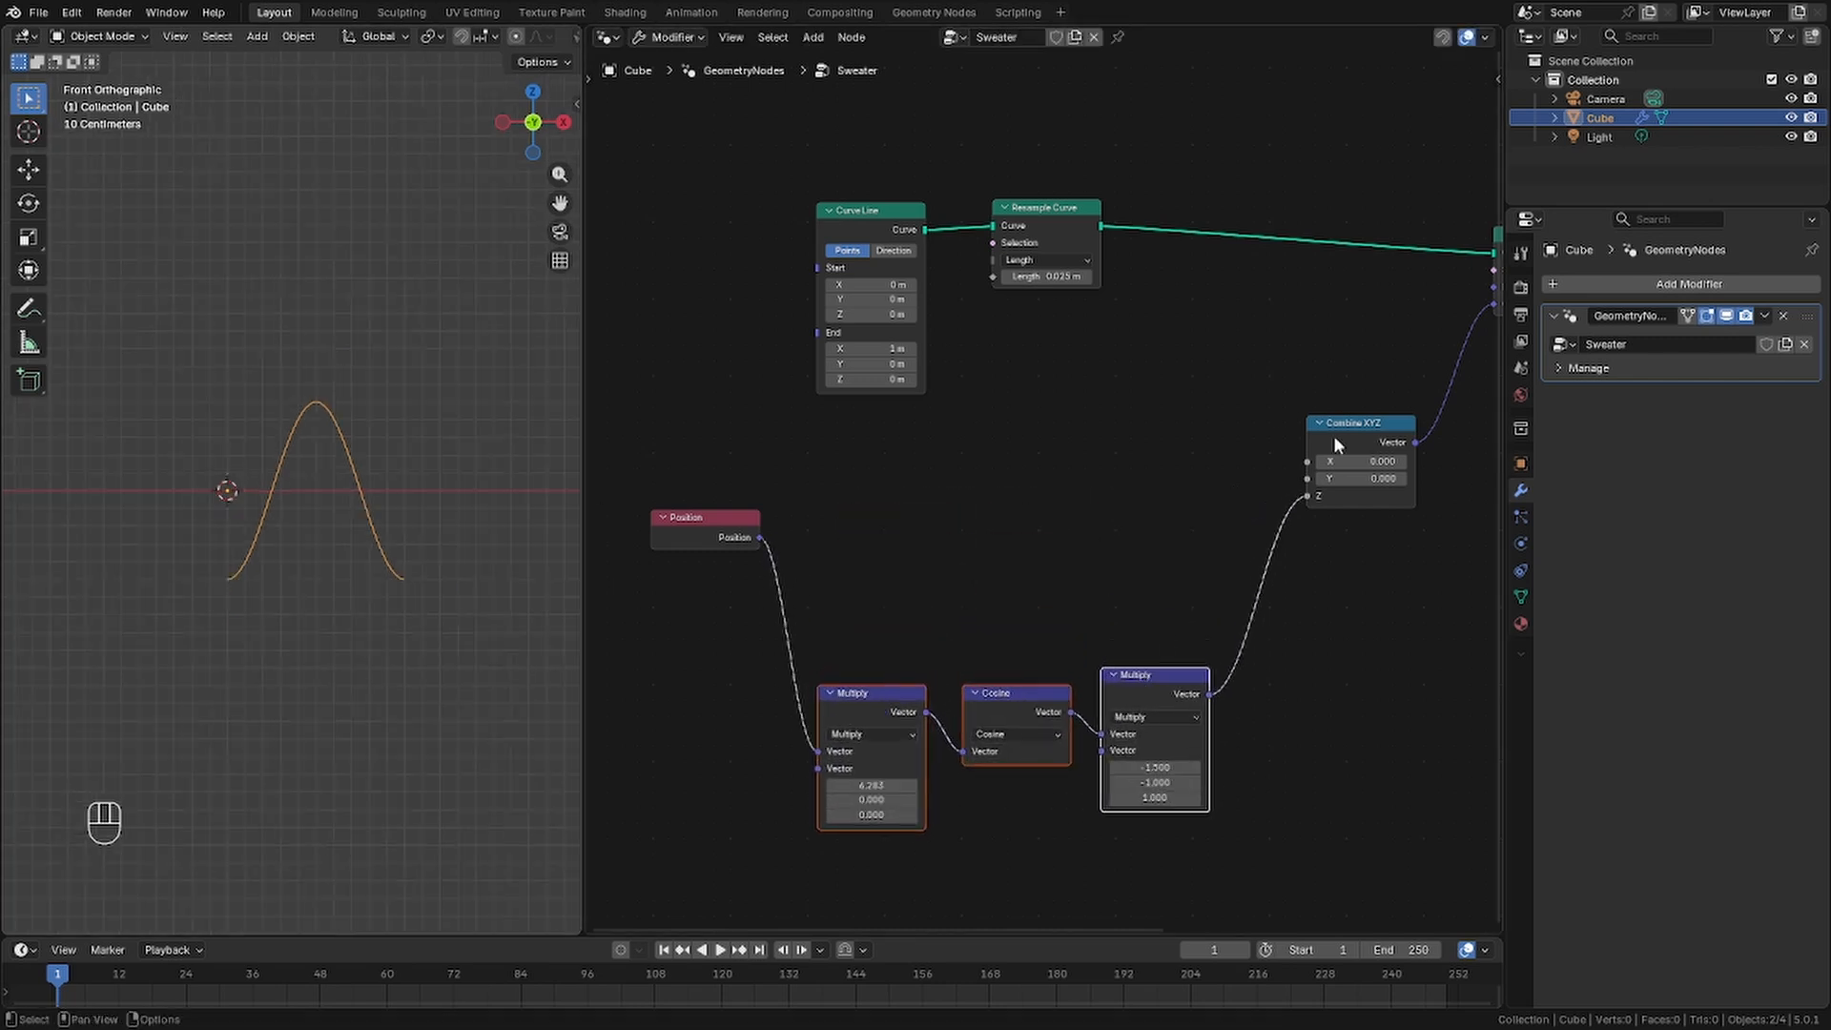
key(shift+d)
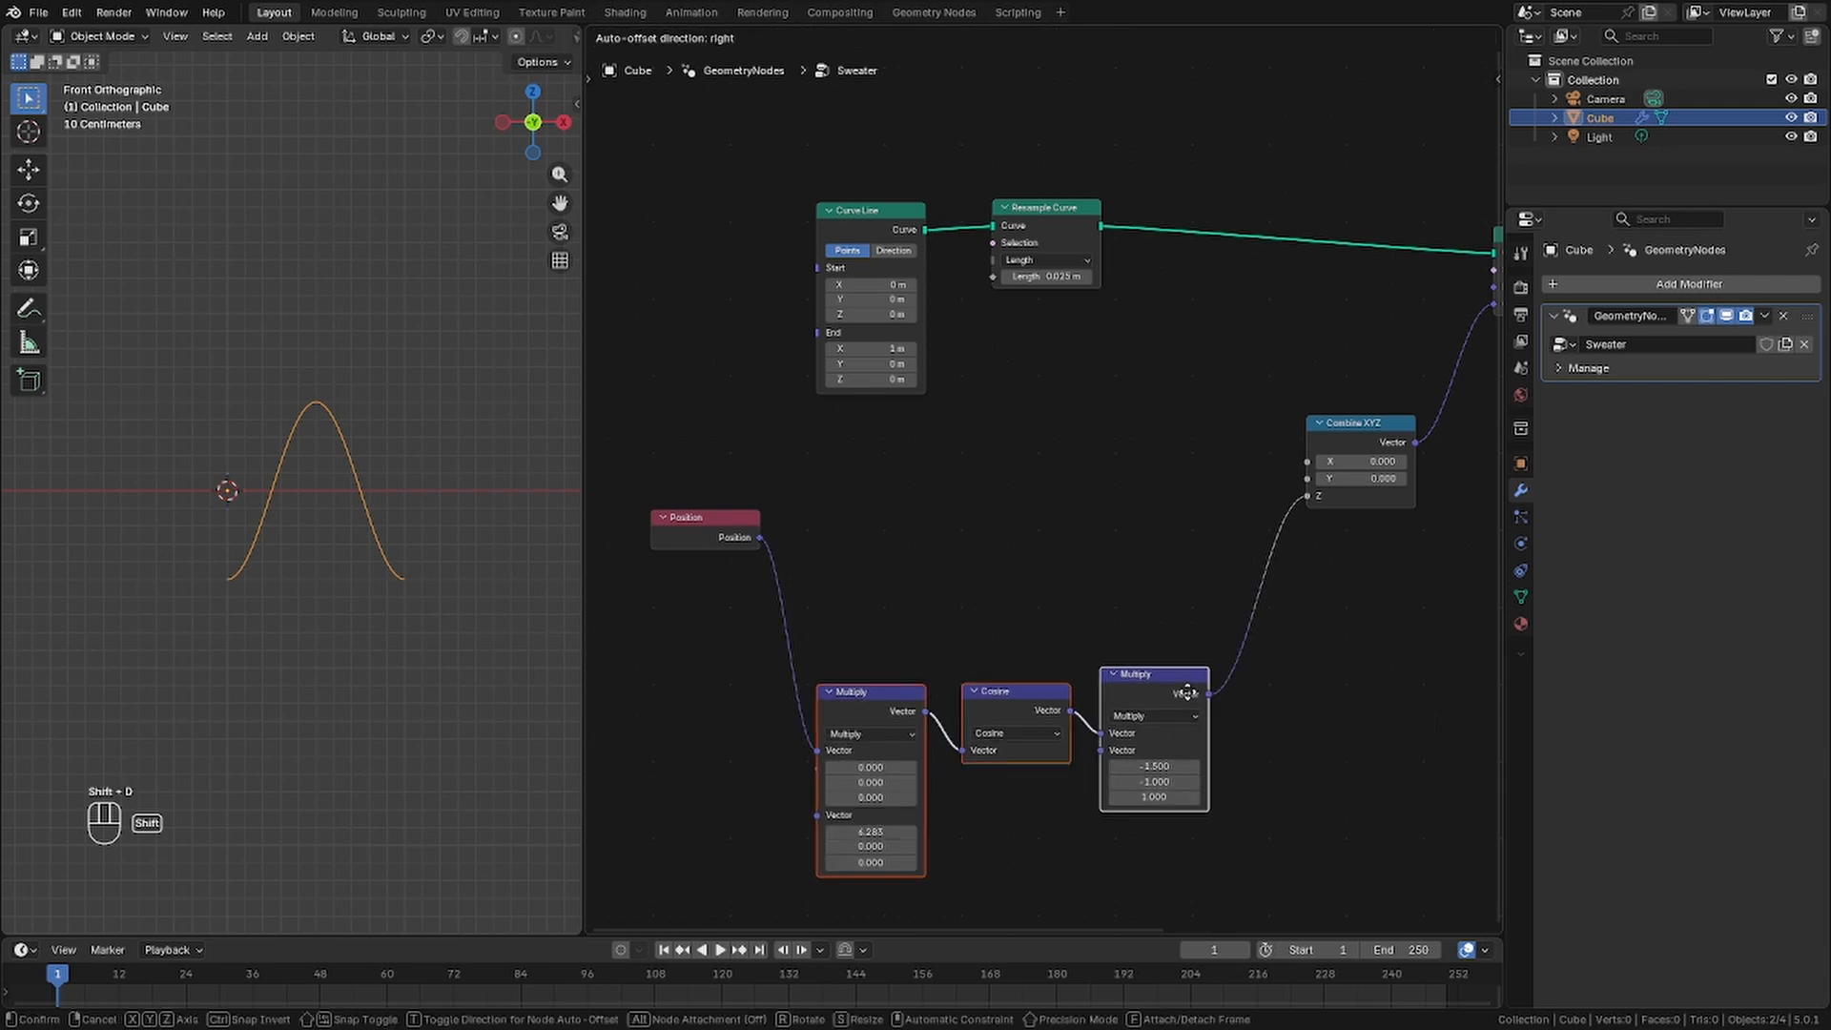
click(1194, 438)
drag(1212, 438, 1259, 452)
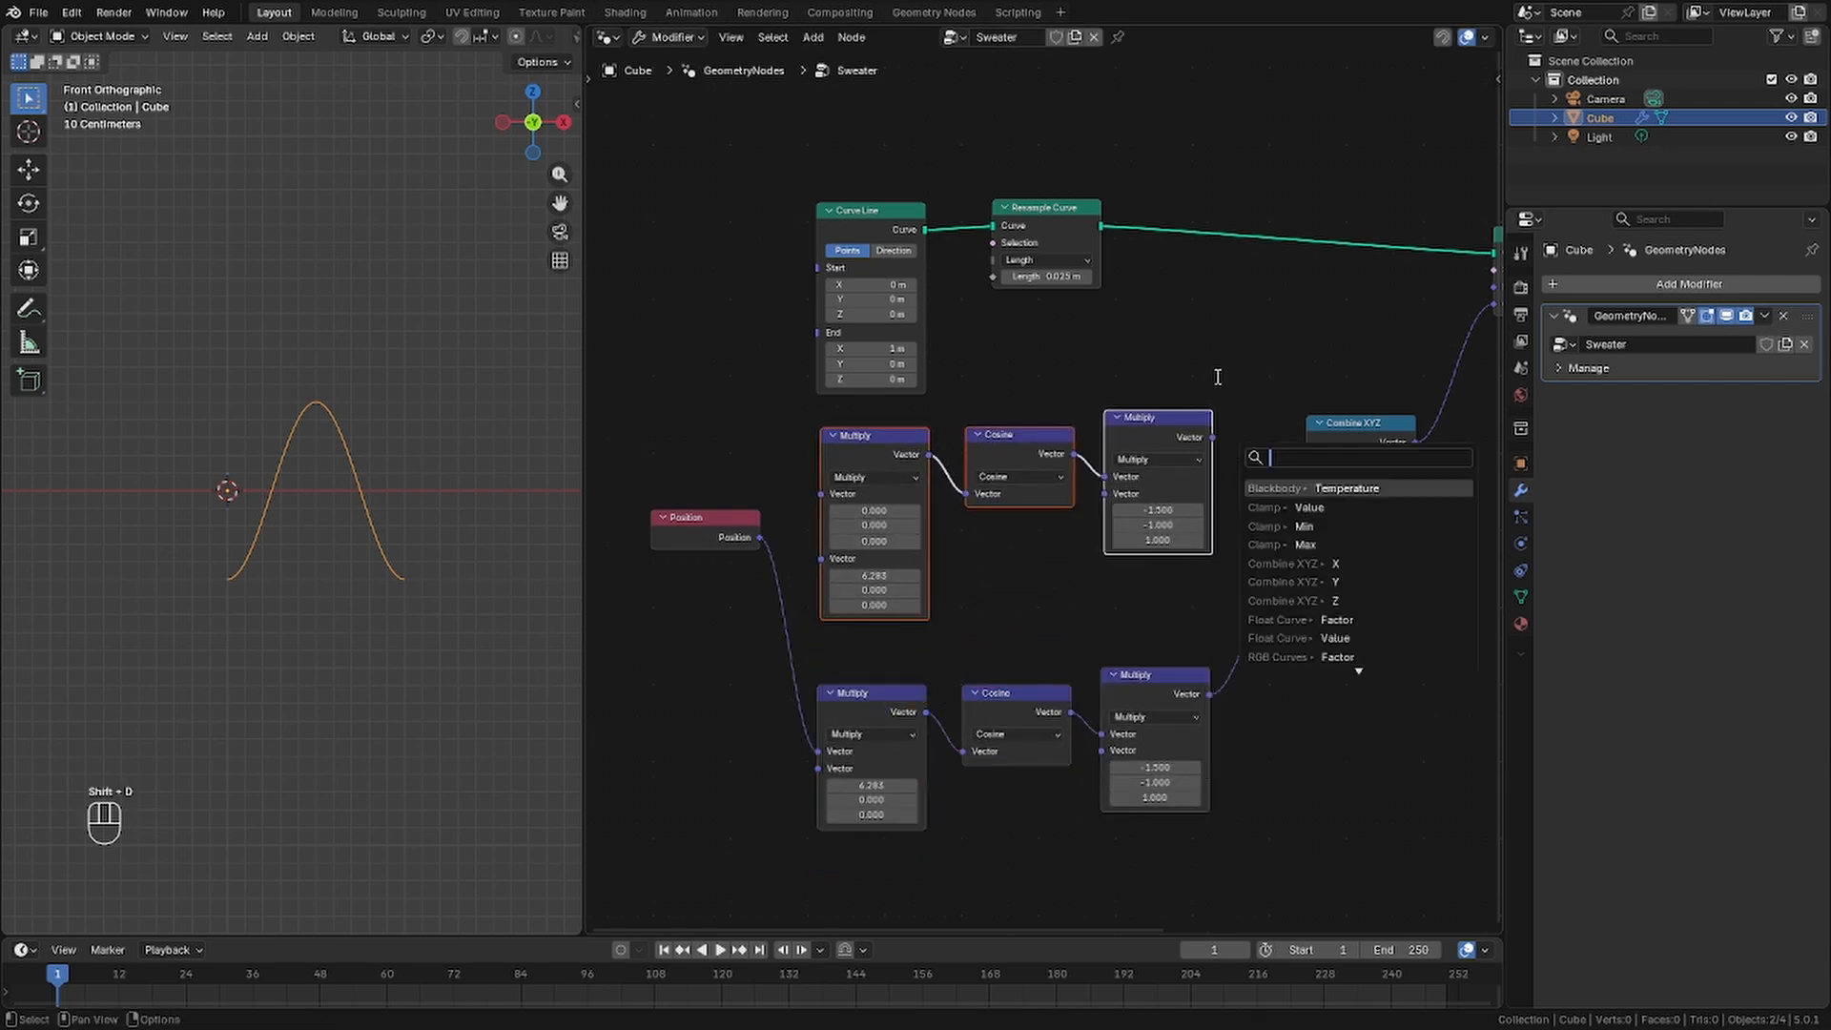
drag(750, 541, 808, 500)
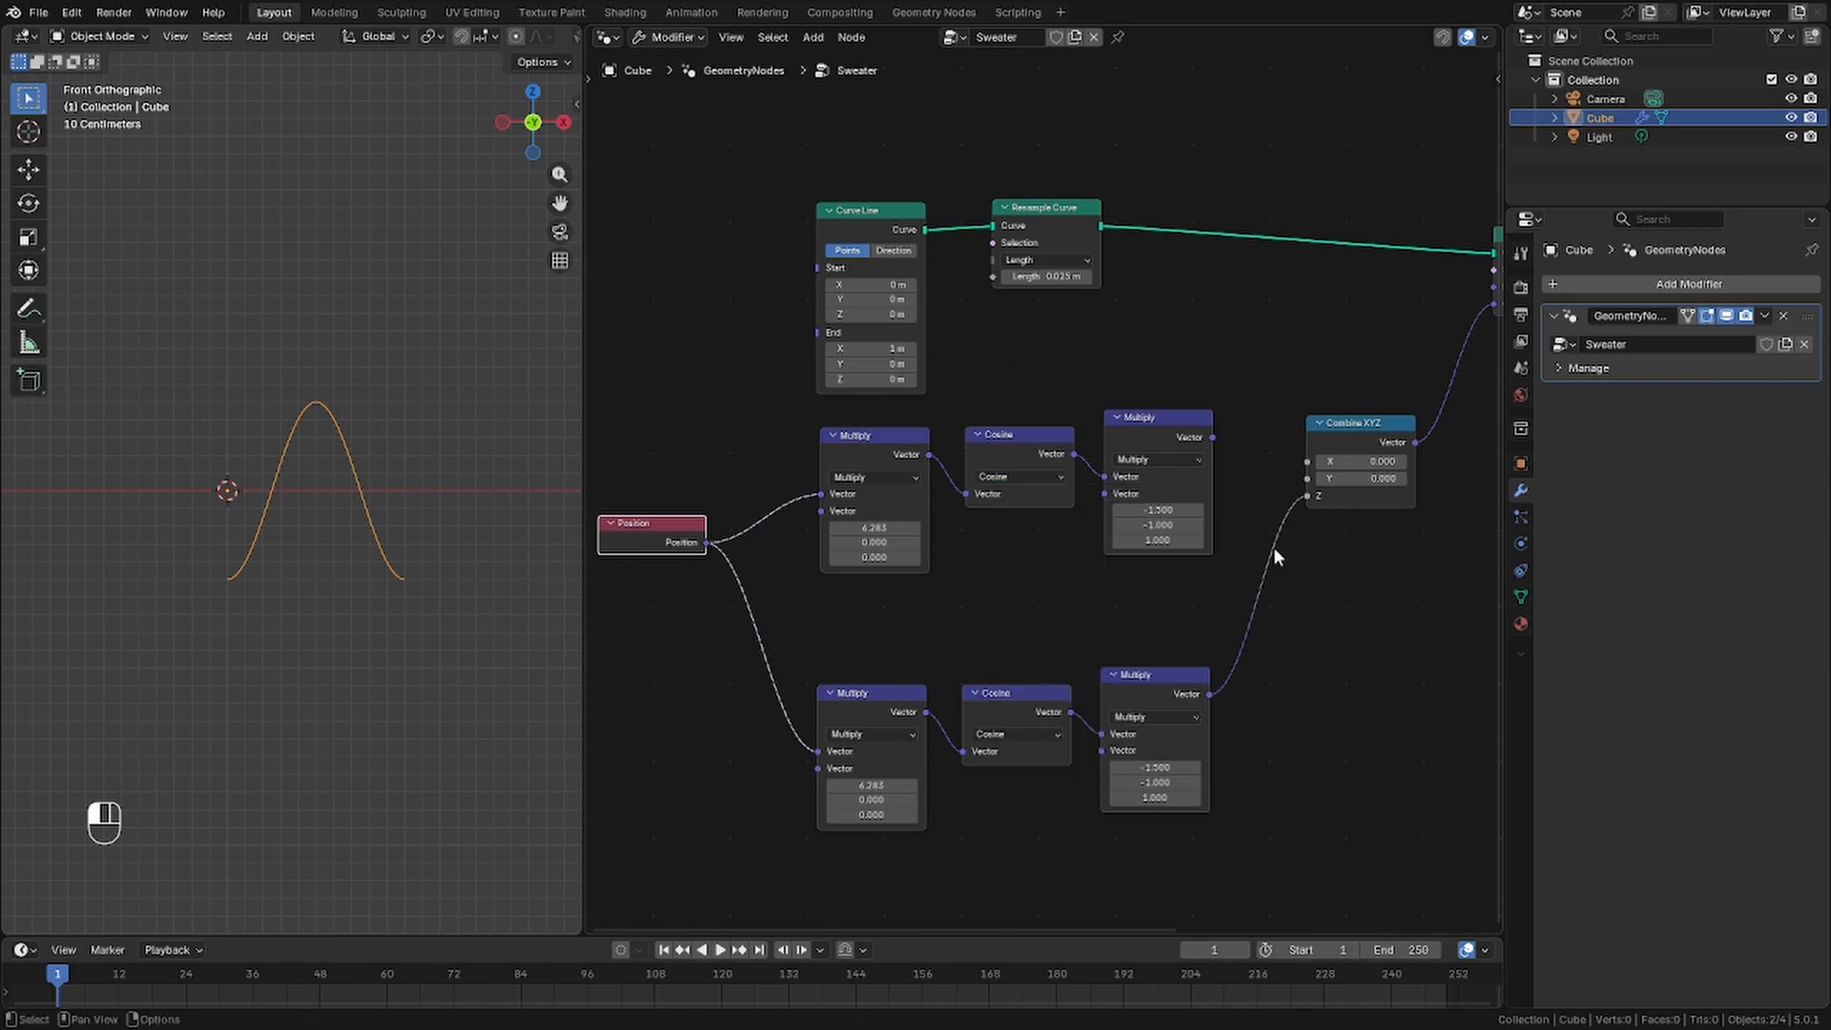
Feed the upper chain into Combine XYZ's X, with its Cosine changed to Sine and its first Multiply's X factor doubled
click(1011, 477)
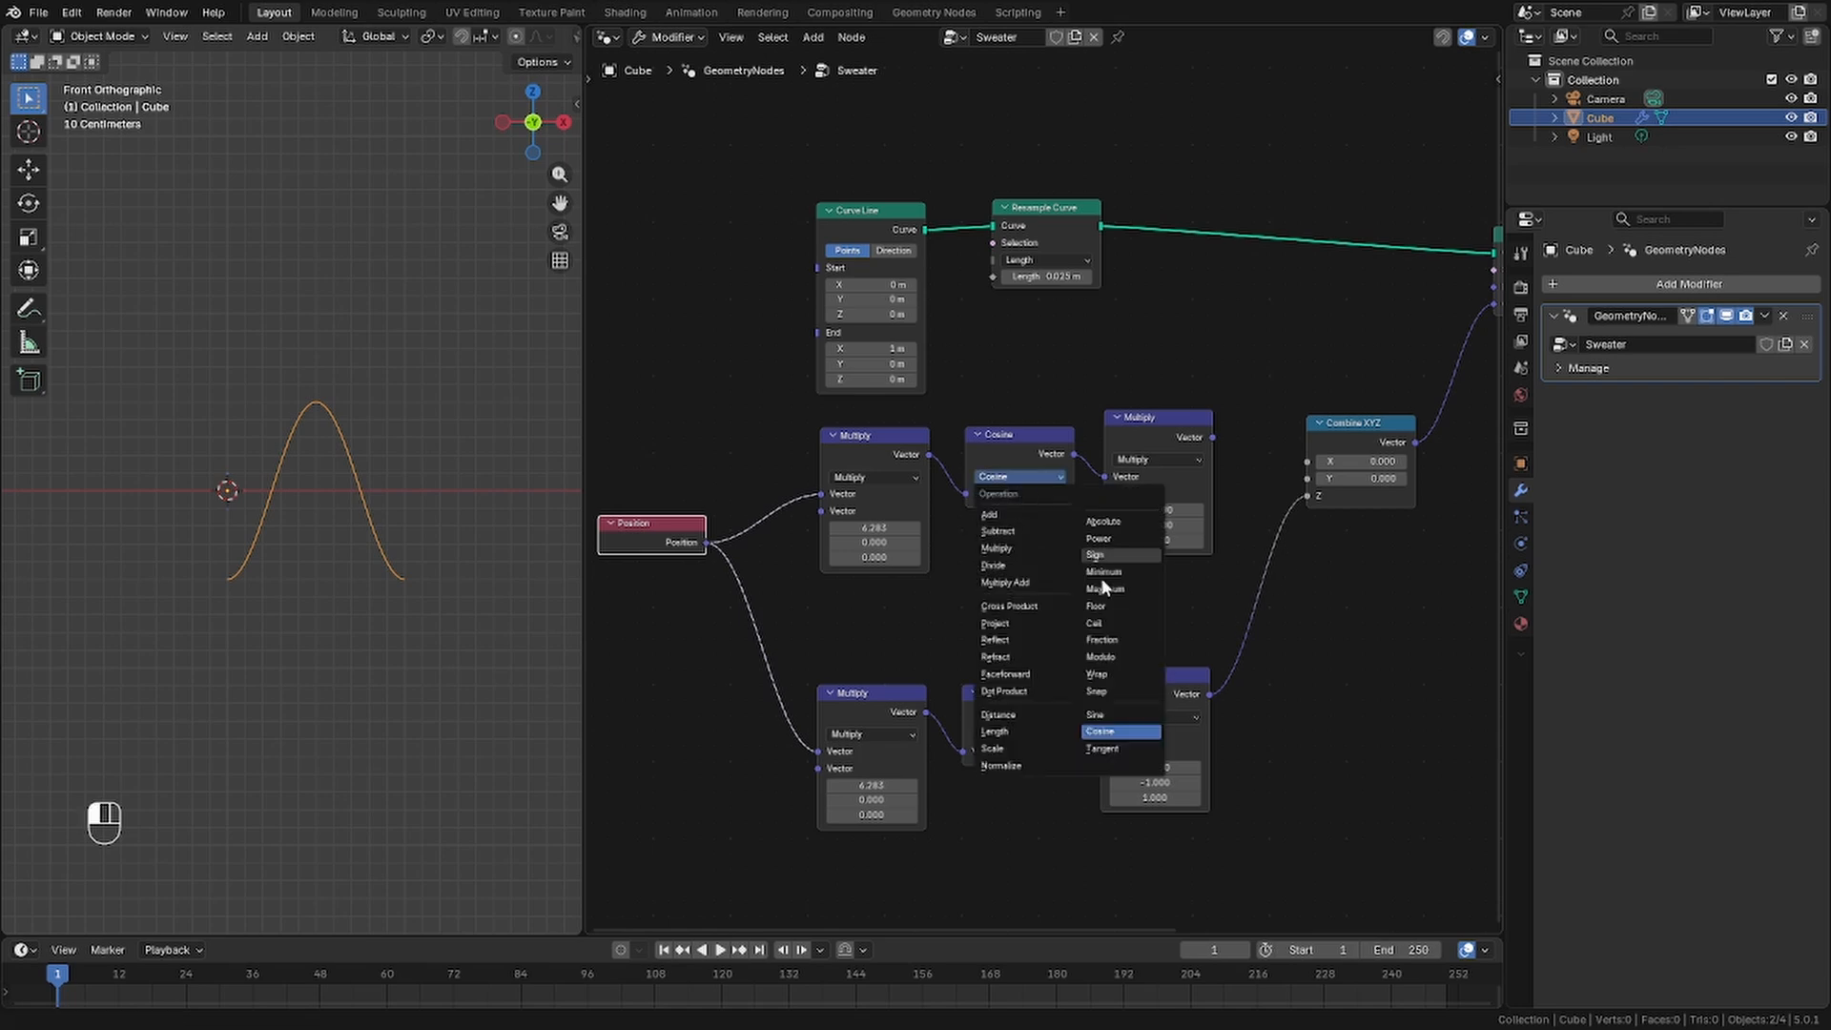
click(1097, 715)
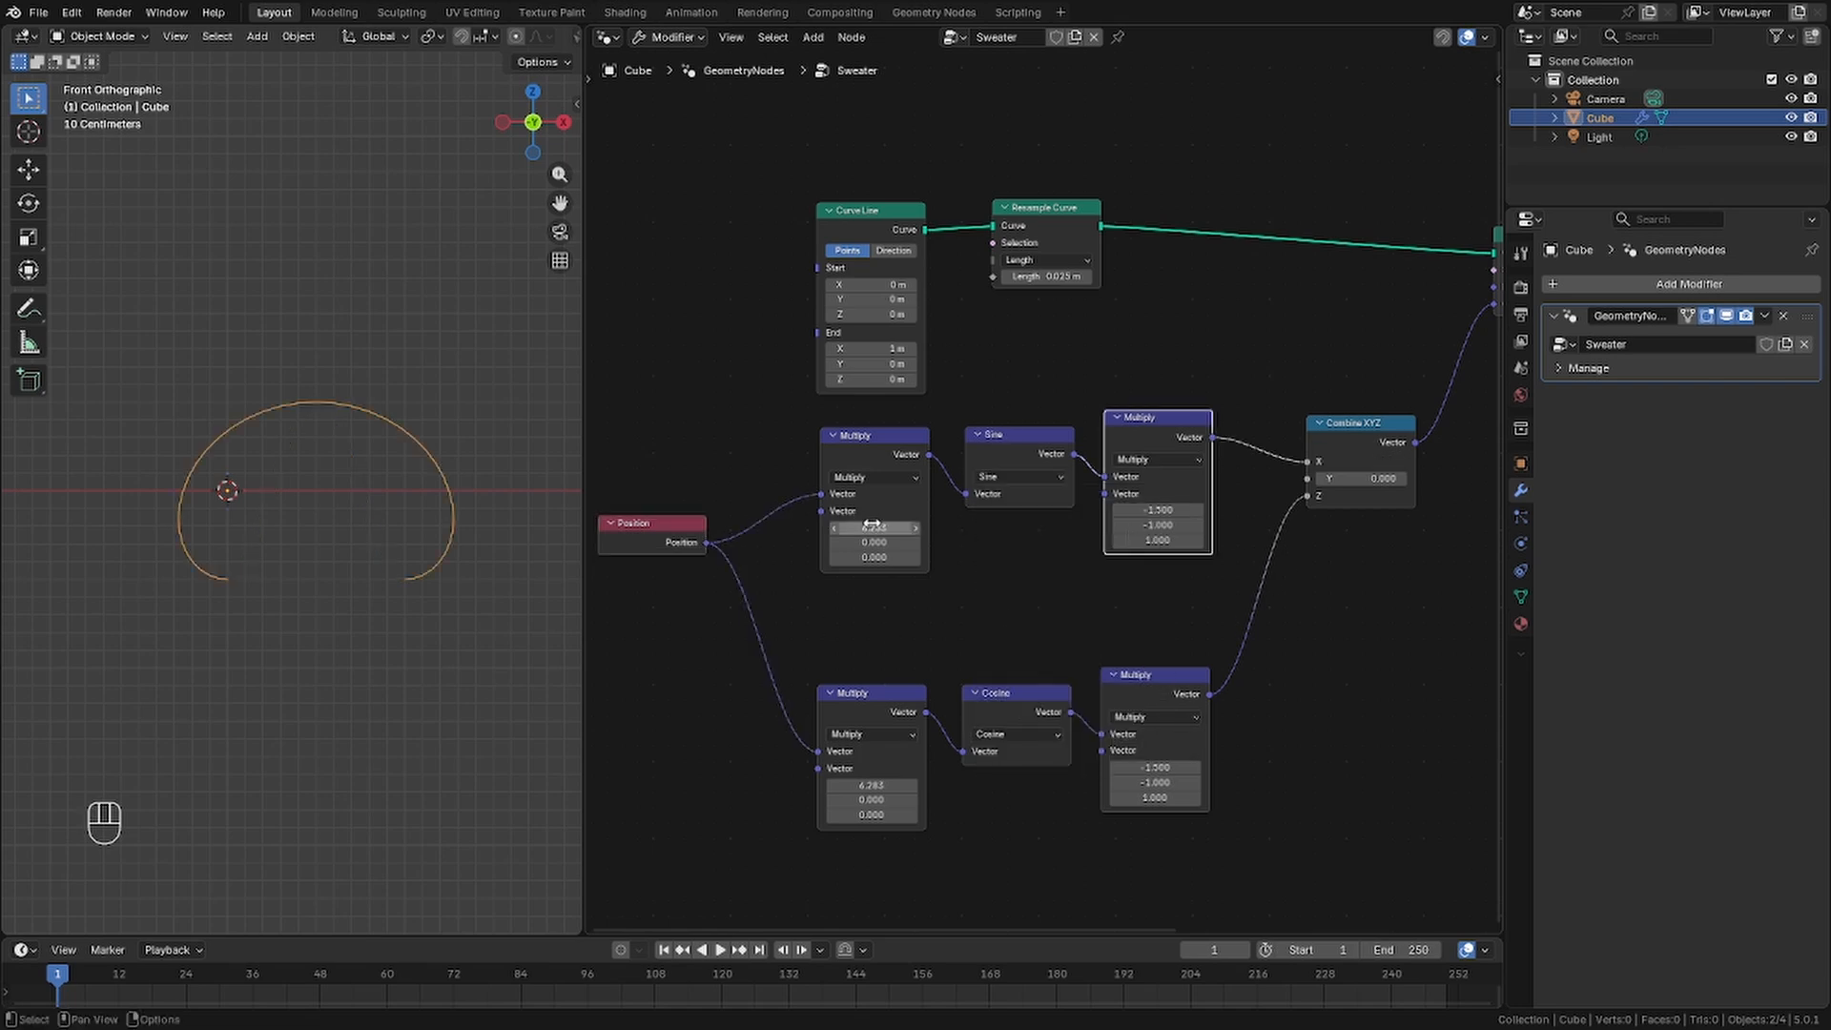
click(887, 525)
text(*2)
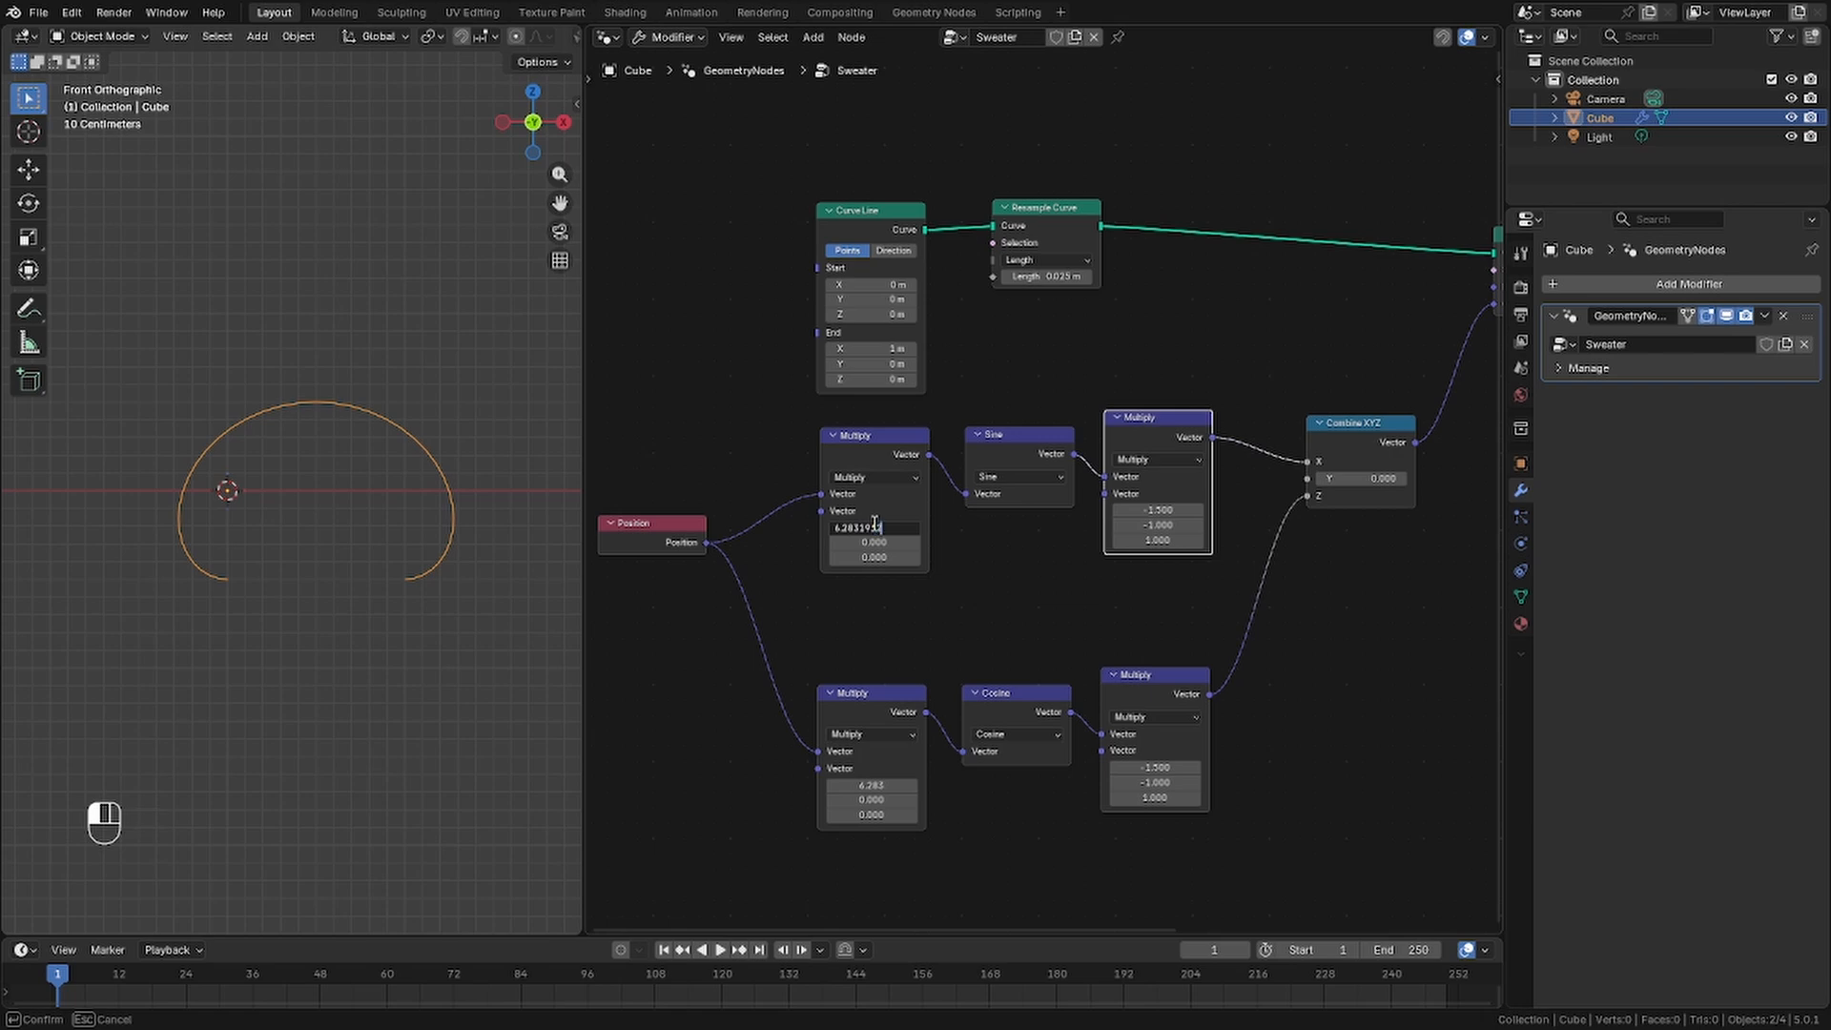
key(Return)
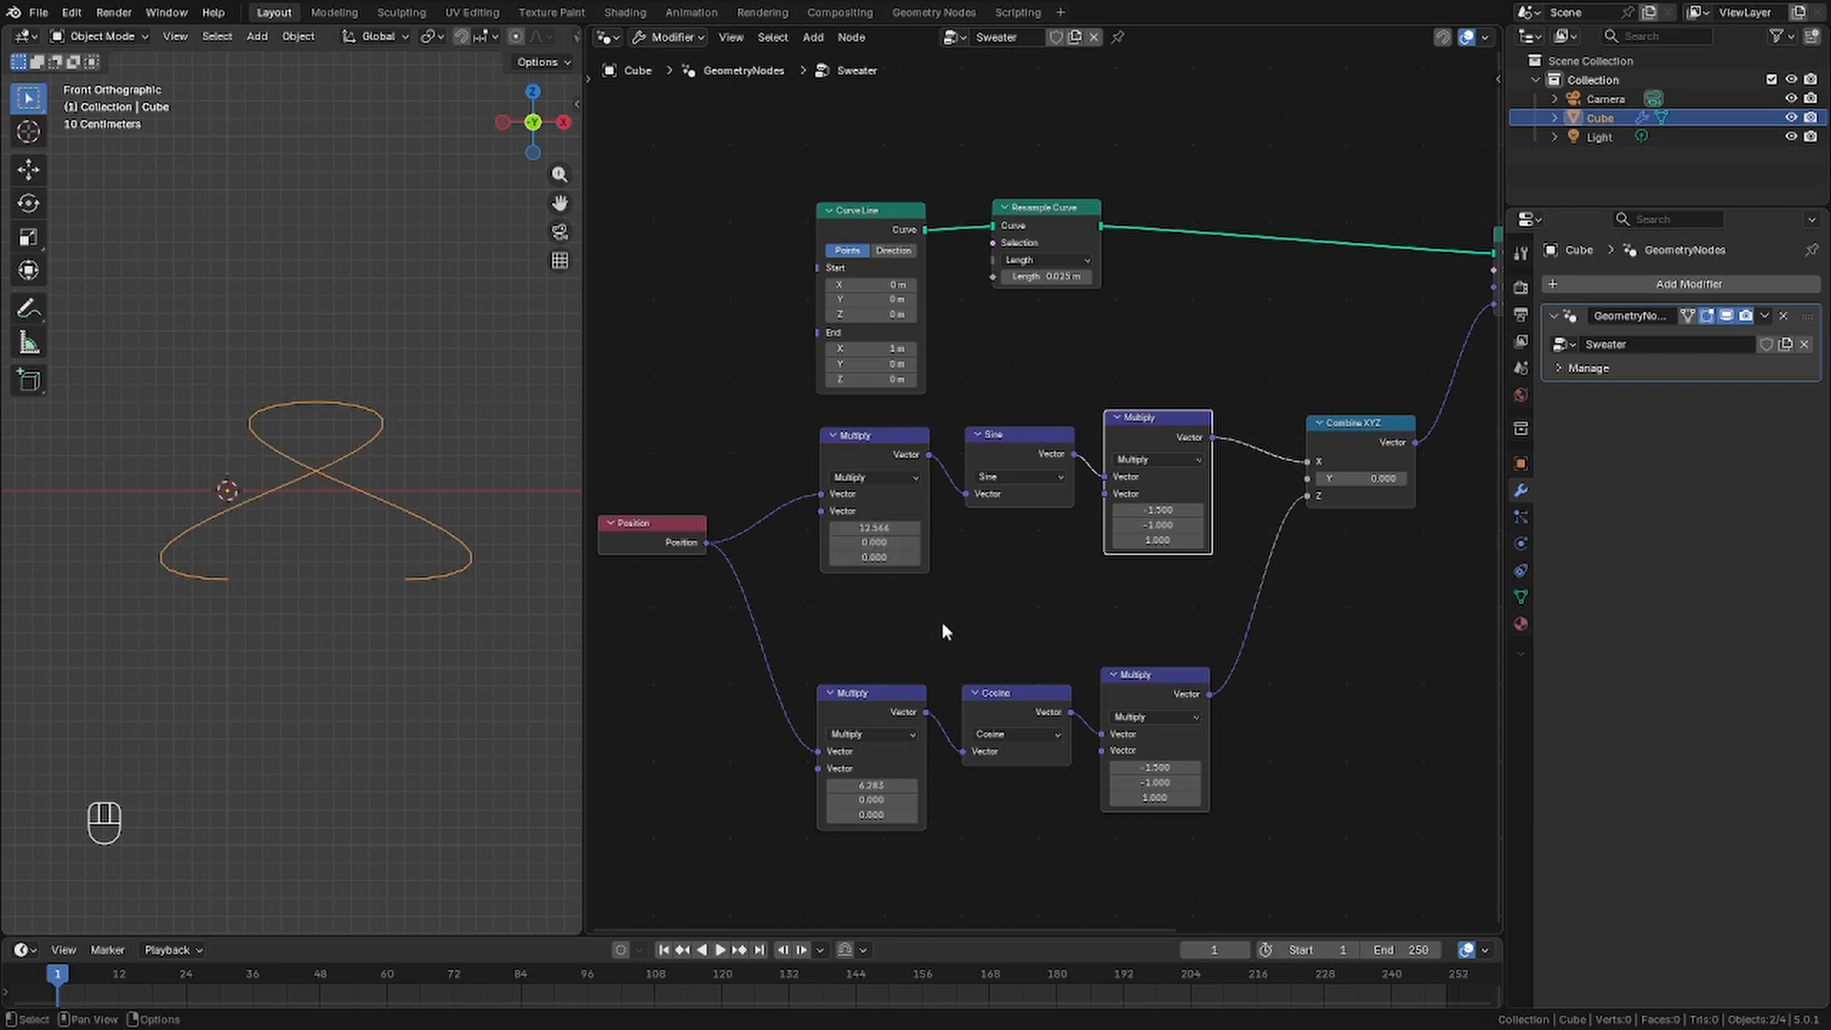
Set the factors of the Multiply node after Sine to X 0.55, Y 1 and Z 1
scroll(943, 624, up, 1)
drag(1178, 510, 1178, 545)
text(1)
key(Return)
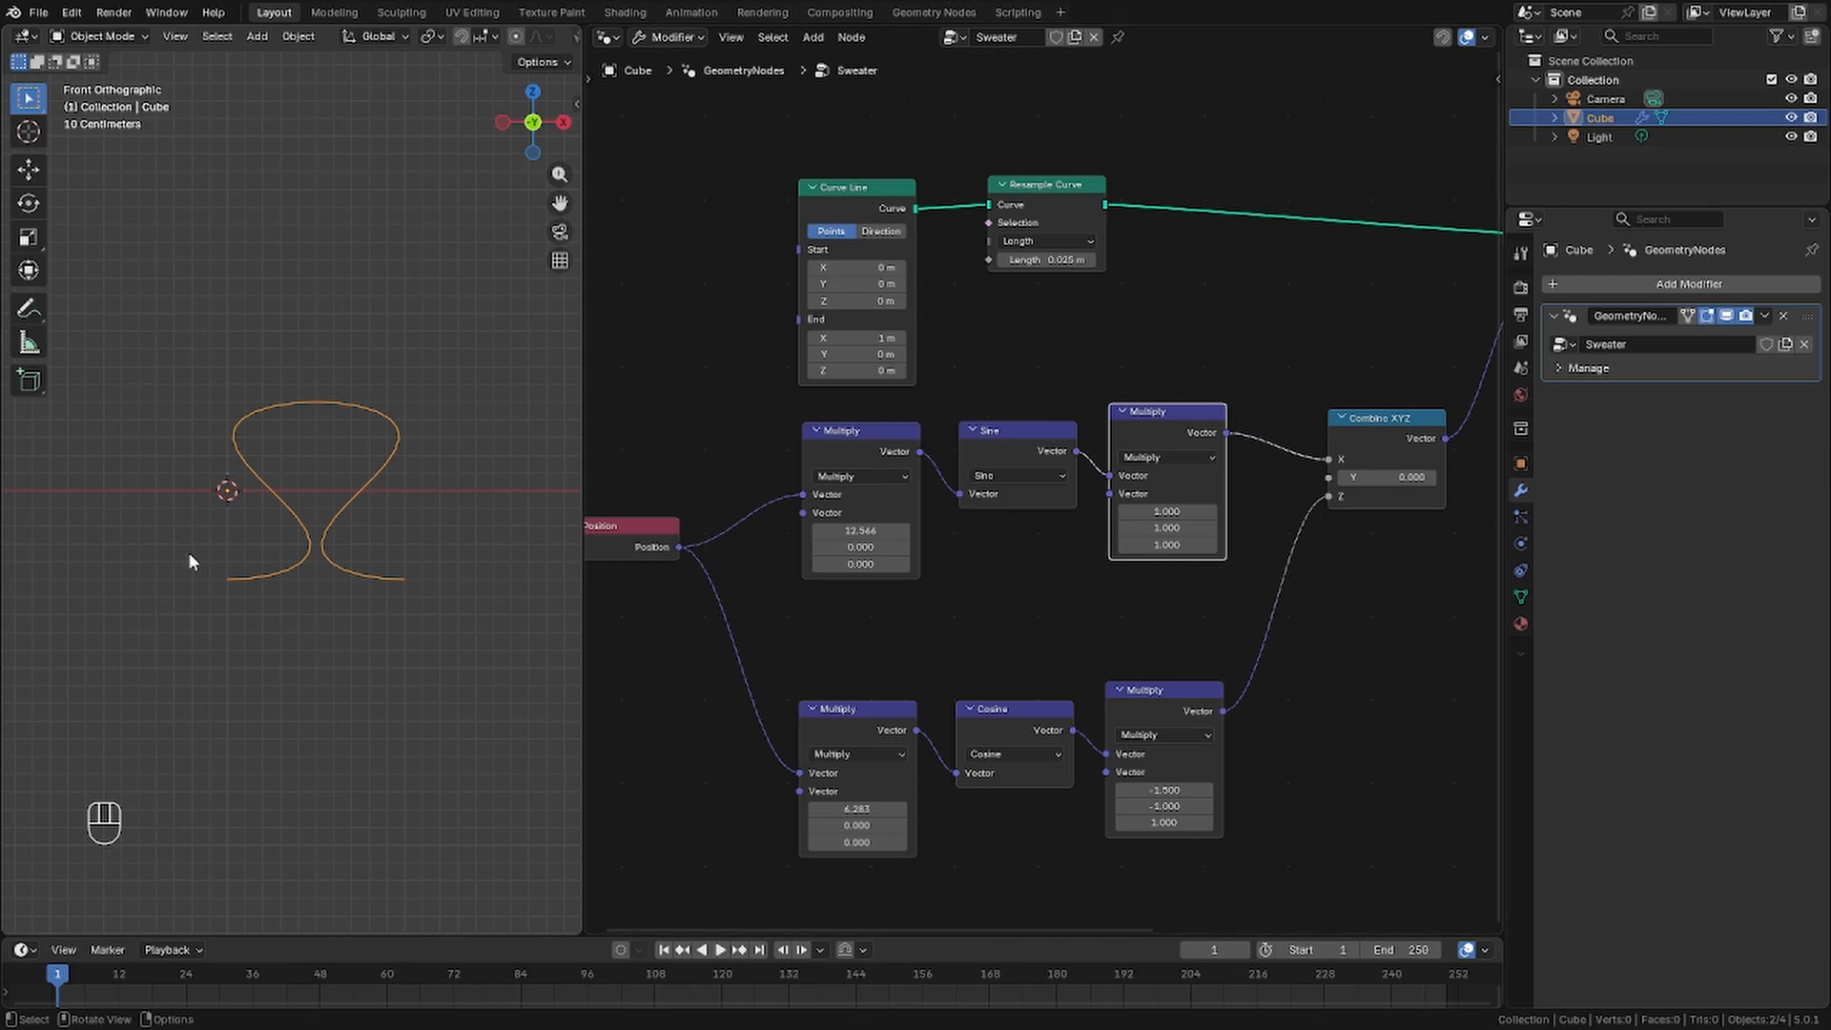
drag(1182, 517, 1147, 517)
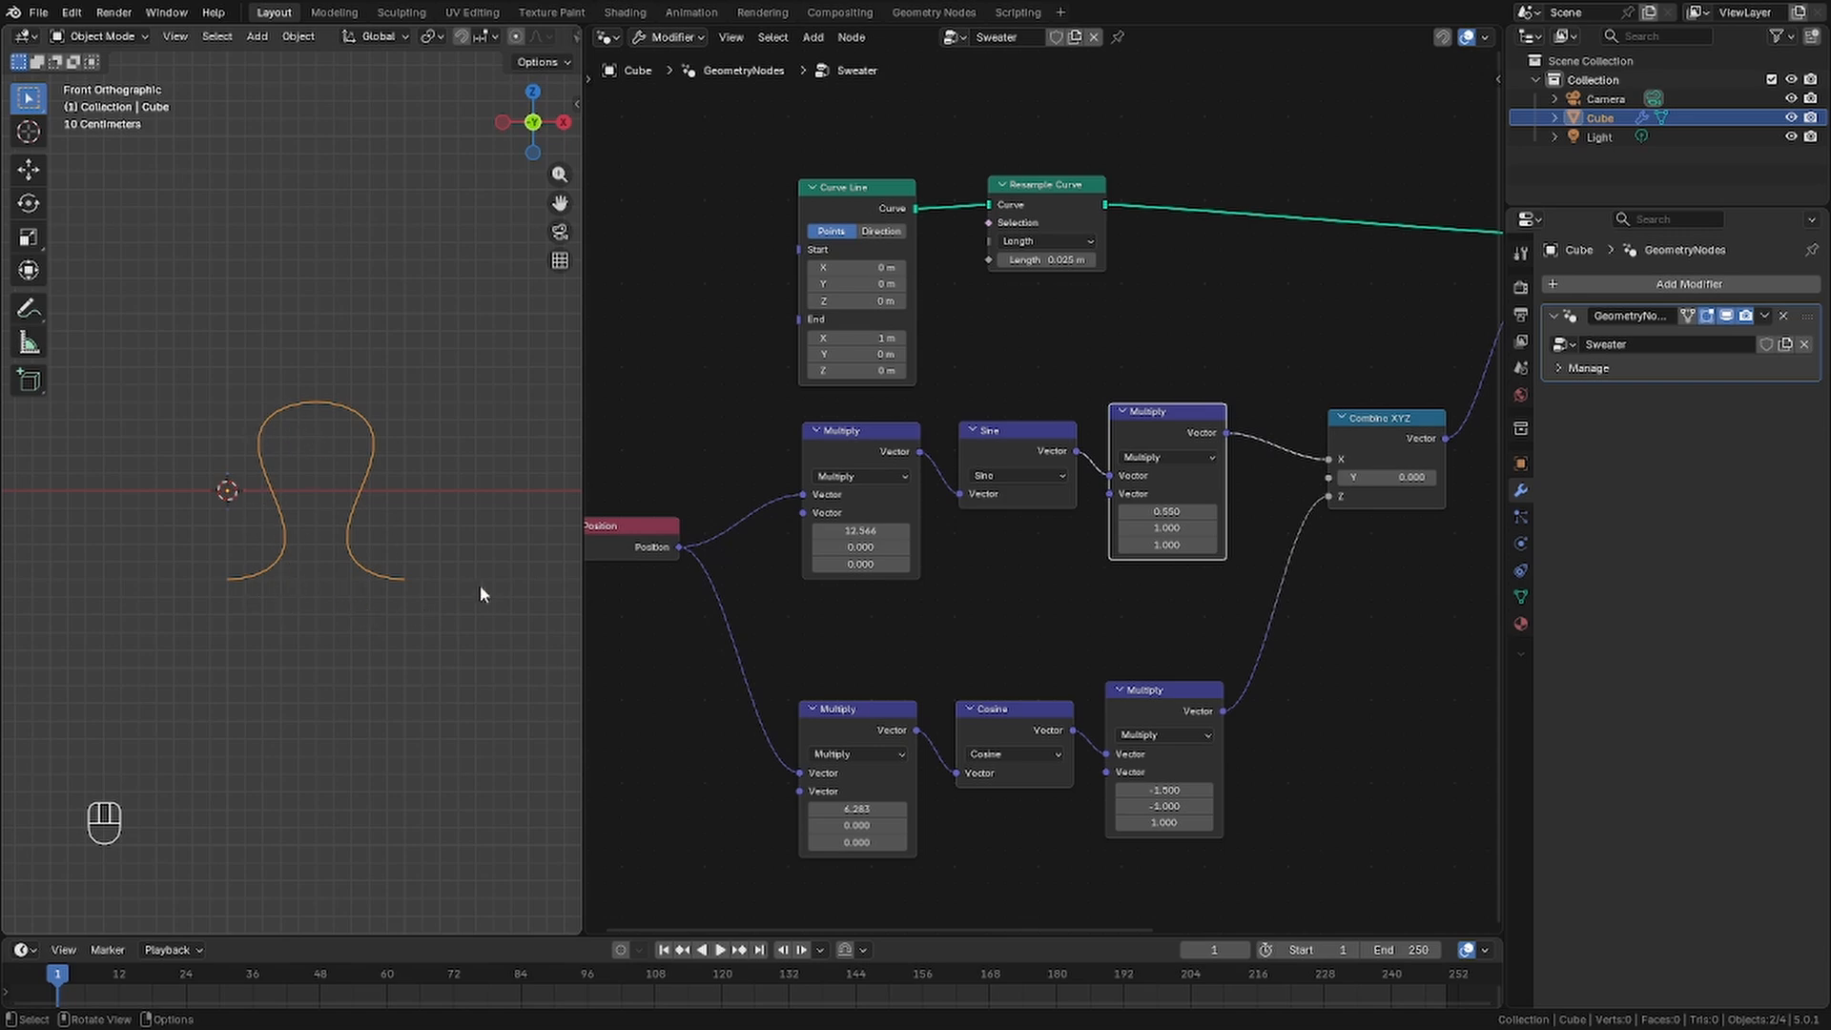
Duplicate the Multiply, Cosine, Multiply chain and place the copy between the Sine and Cosine chains
middle_drag(480, 593, 581, 687)
scroll(1175, 572, down, 1)
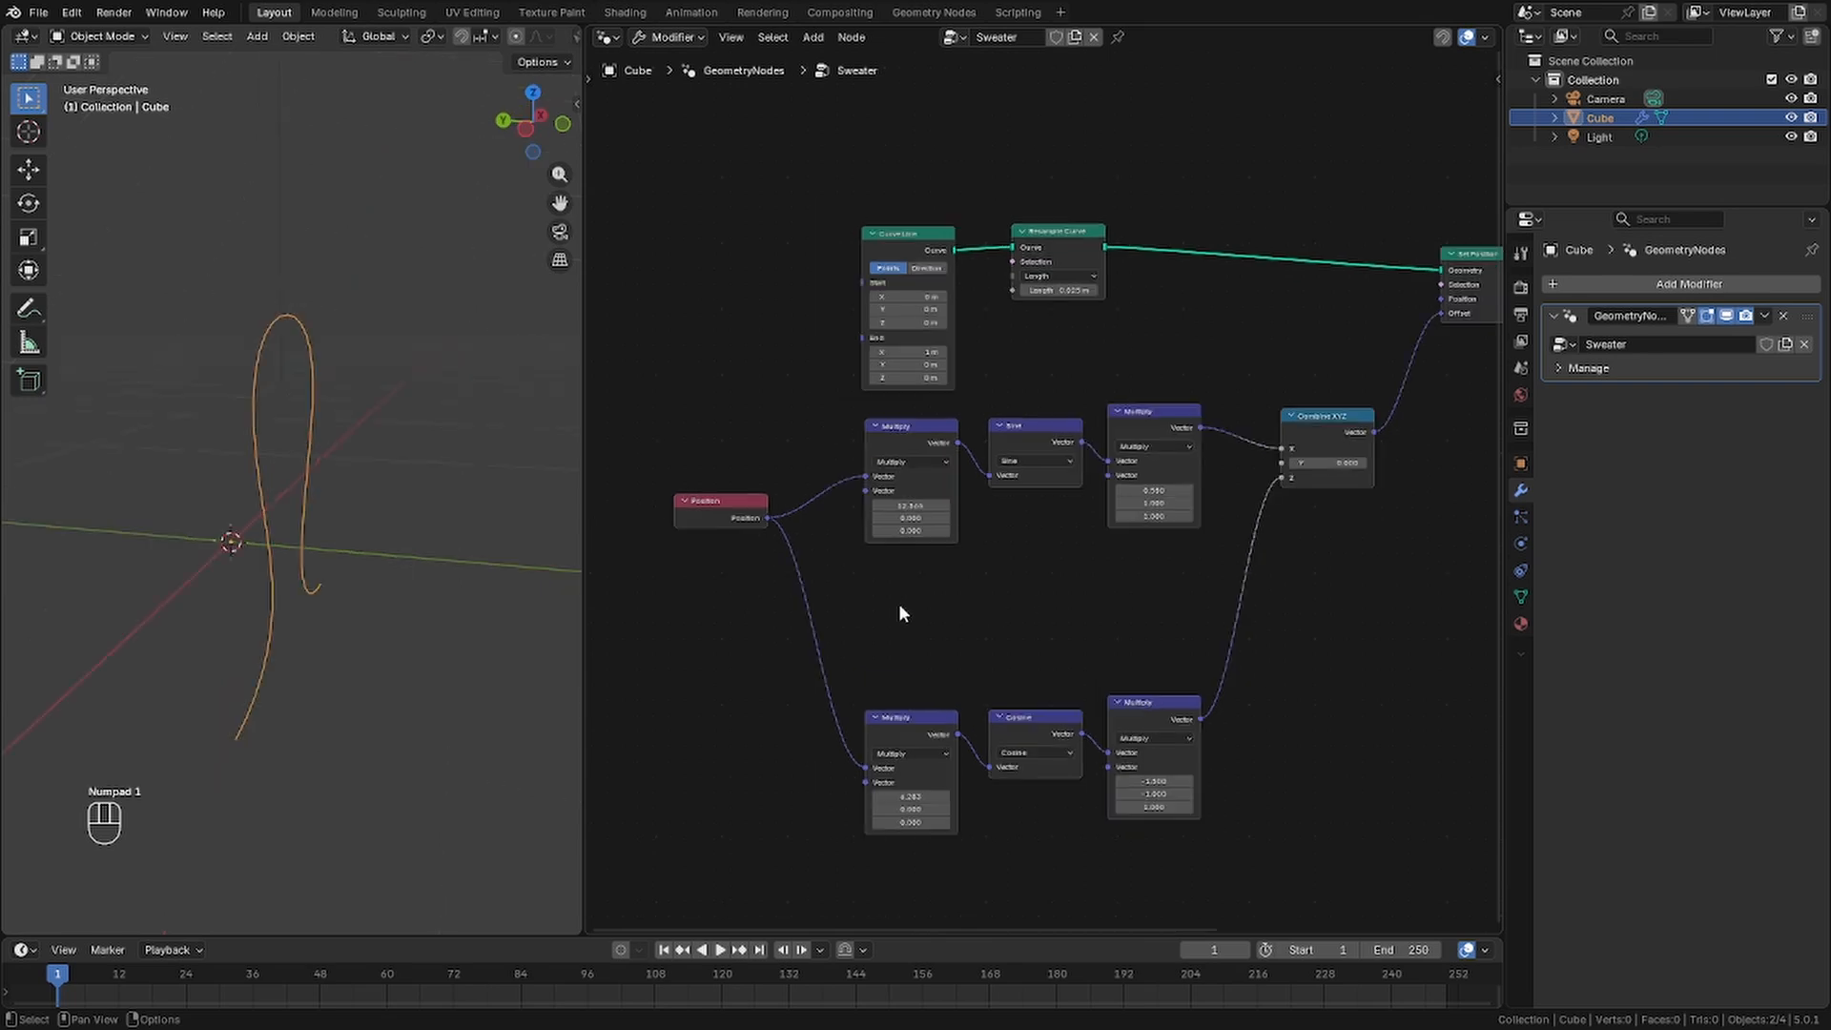
drag(896, 639, 1188, 757)
key(shift+d)
click(1156, 588)
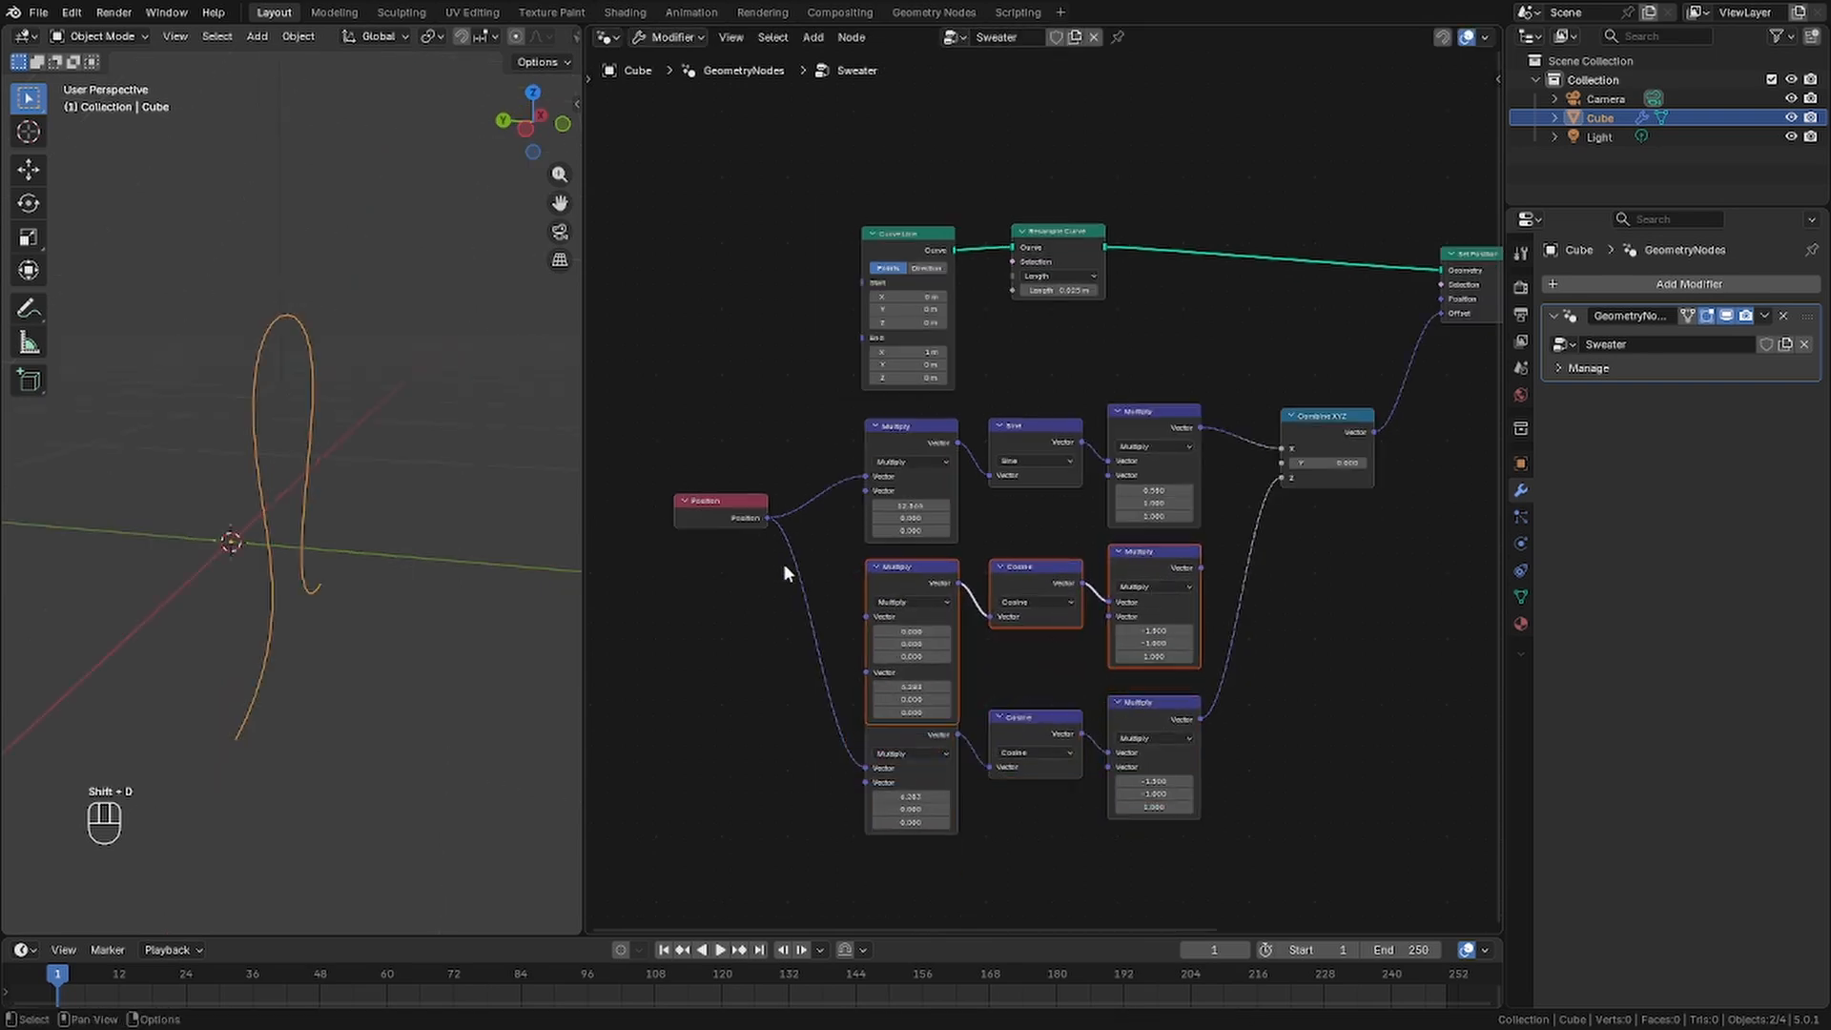
Connect Position to the middle chain's first Multiply and feed the chain's output into Combine XYZ's Y
drag(768, 518, 780, 531)
drag(856, 620, 864, 617)
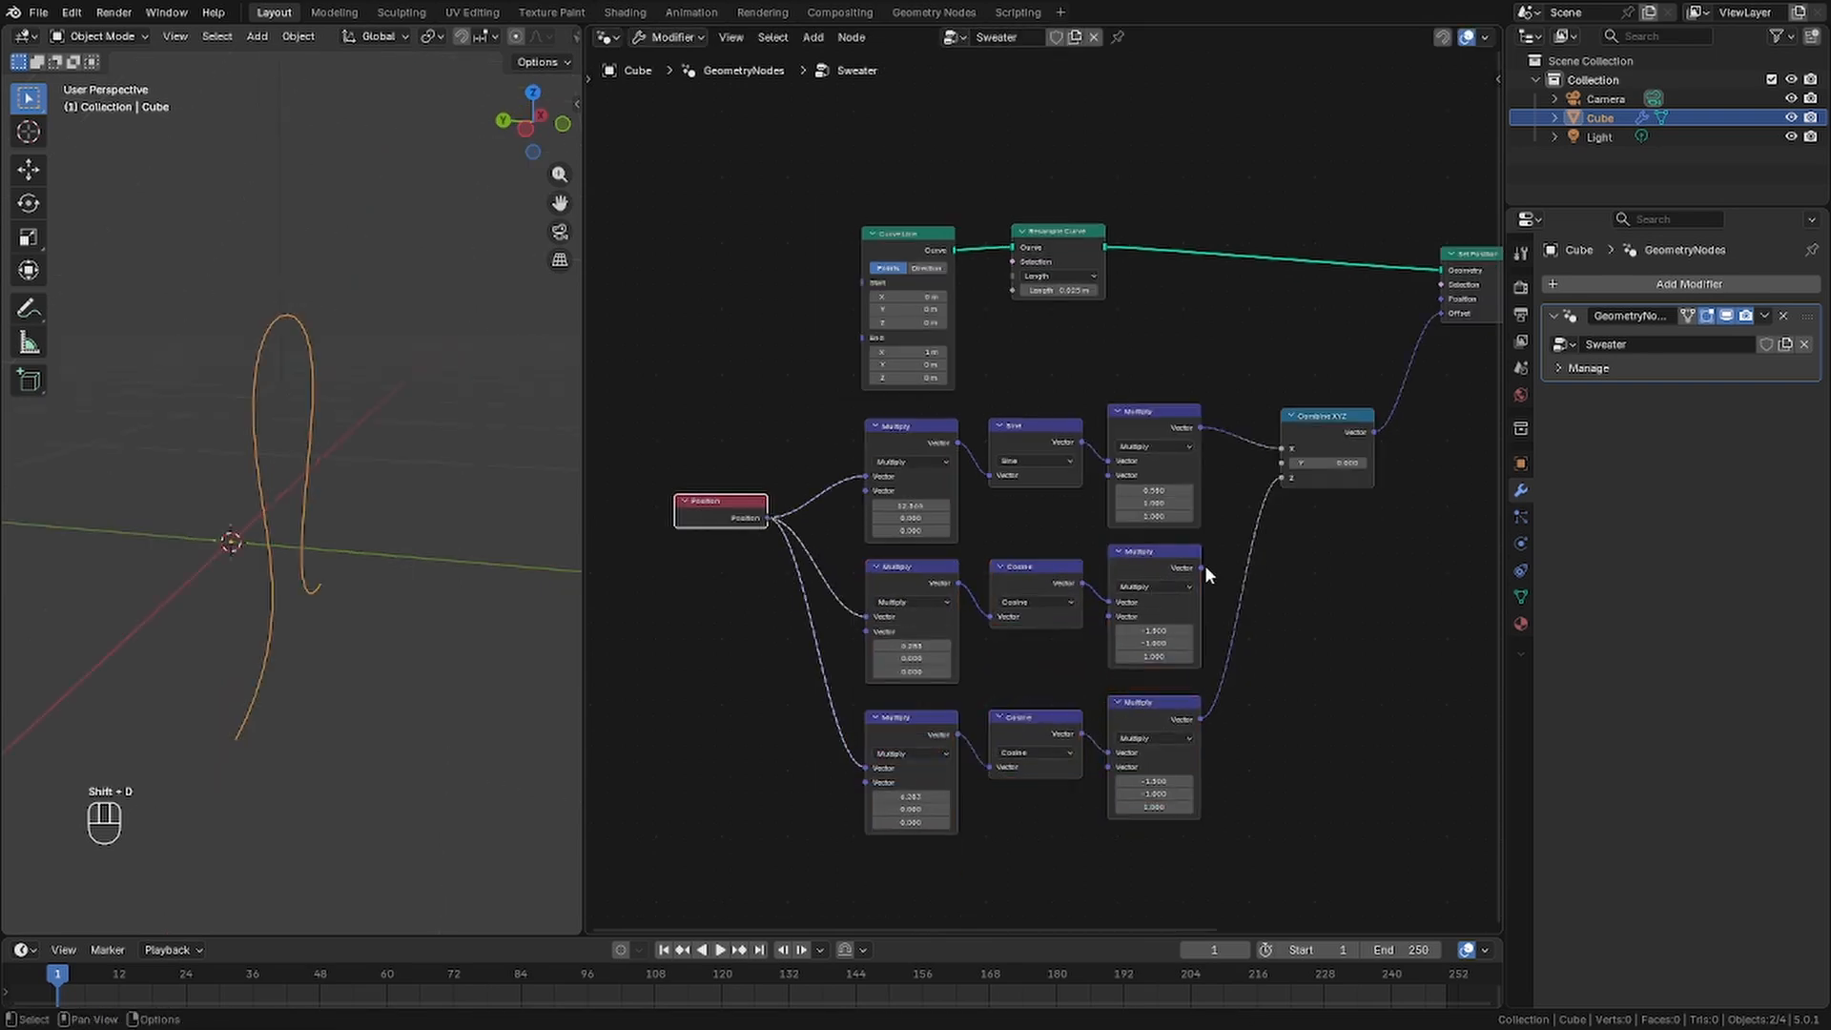
drag(1200, 567, 1281, 462)
Double the X factor of the middle chain's first Multiply node by multiplying its value by 2
scroll(1281, 465, up, 2)
click(870, 699)
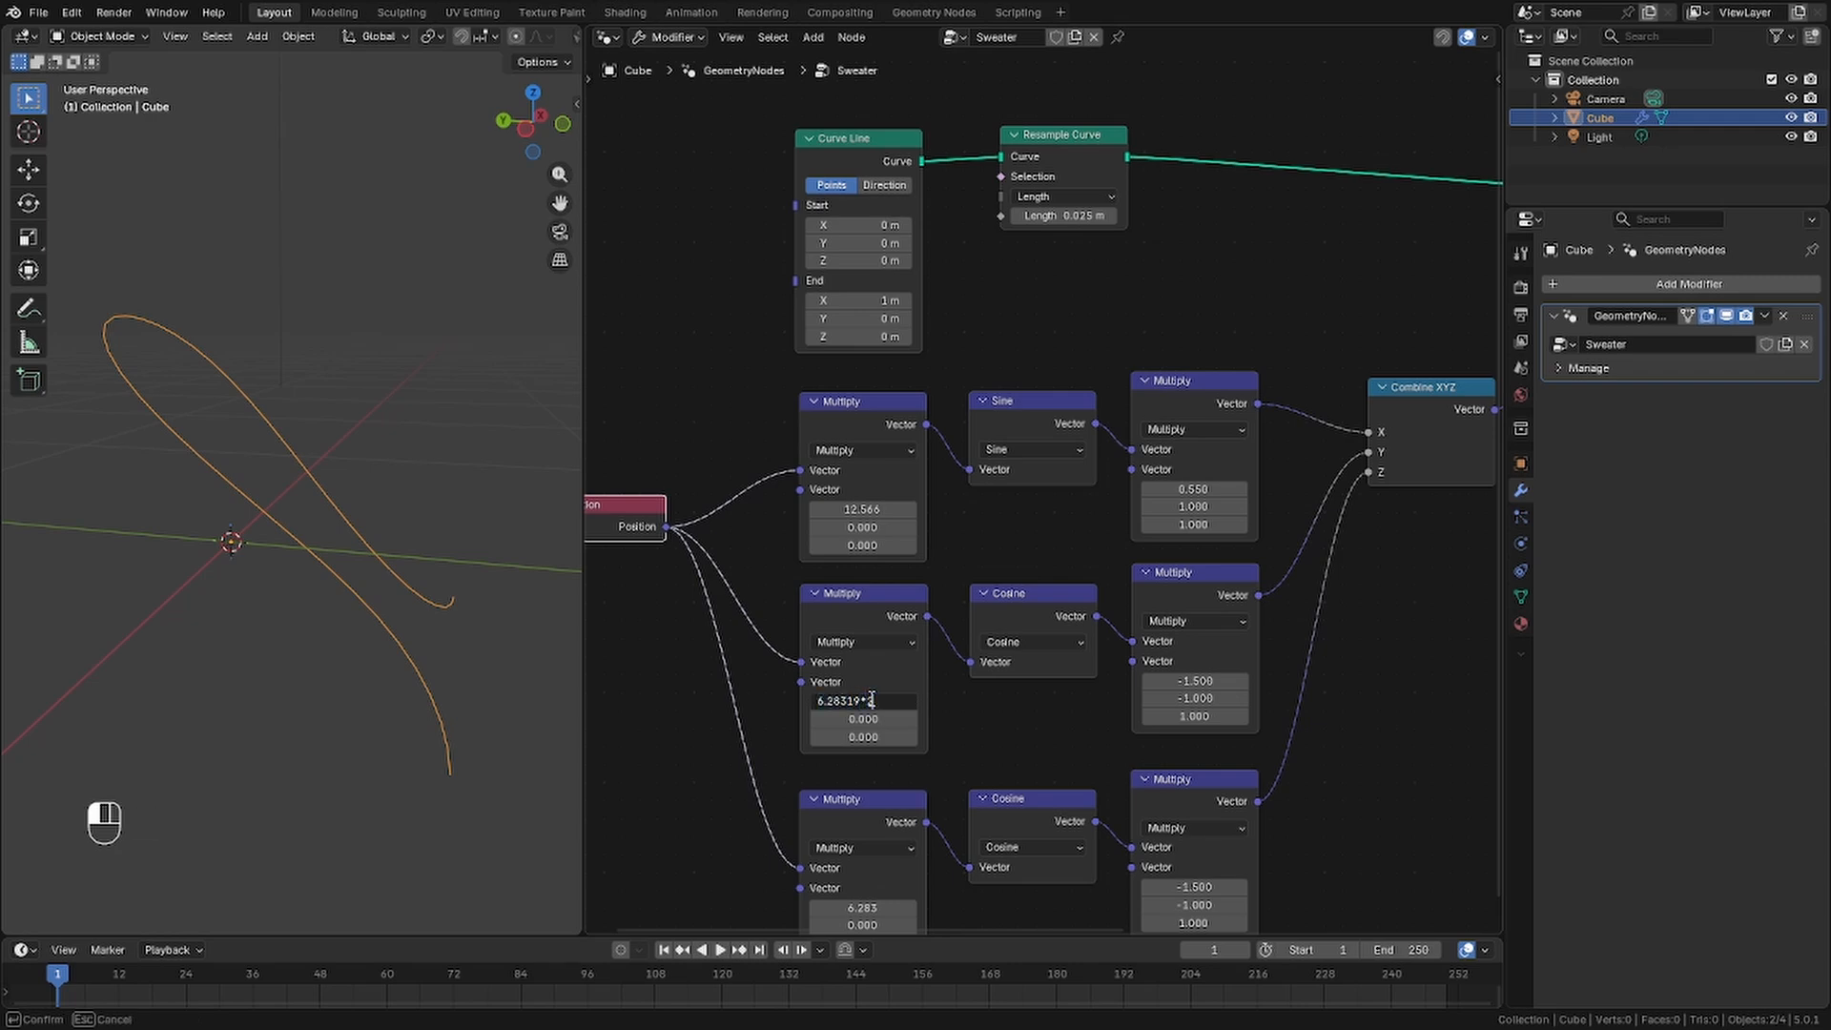
text(*2)
key(Return)
Set the factors of the Multiply node after the middle Cosine to X 0.3 and Y -0.95
middle_drag(278, 521, 238, 555)
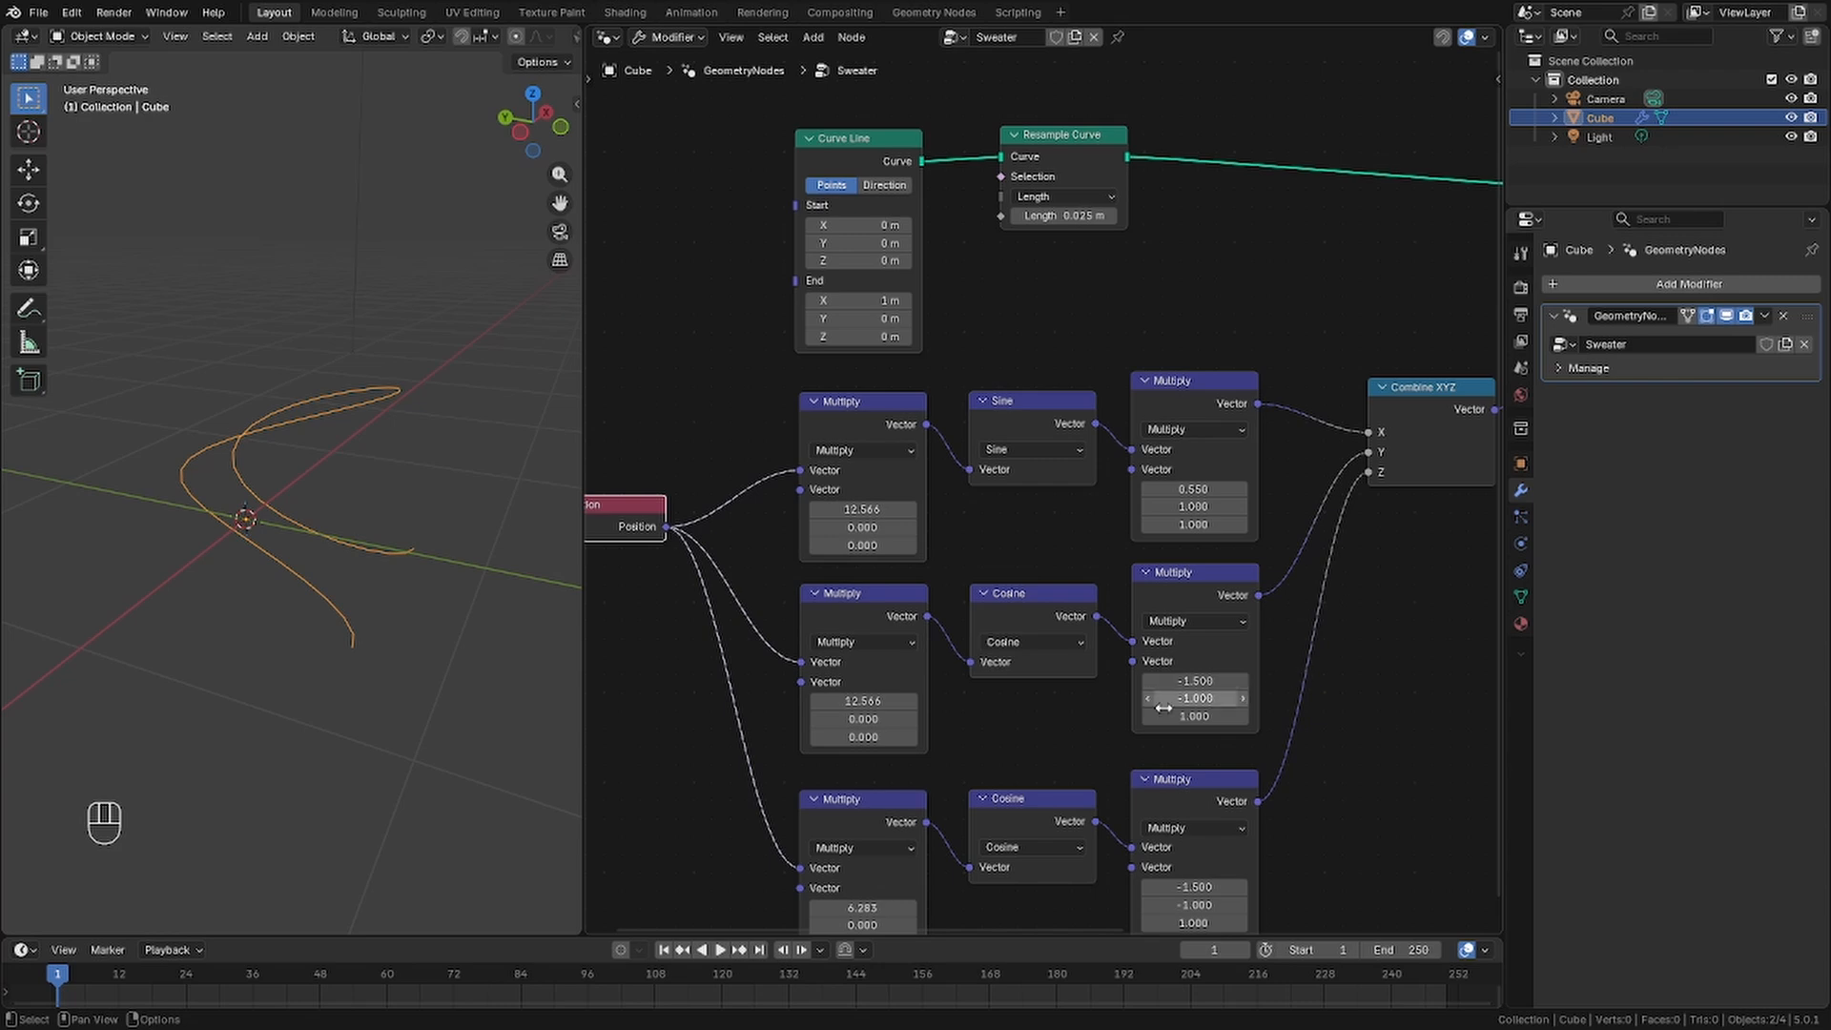
click(1199, 680)
text(0.3)
key(Return)
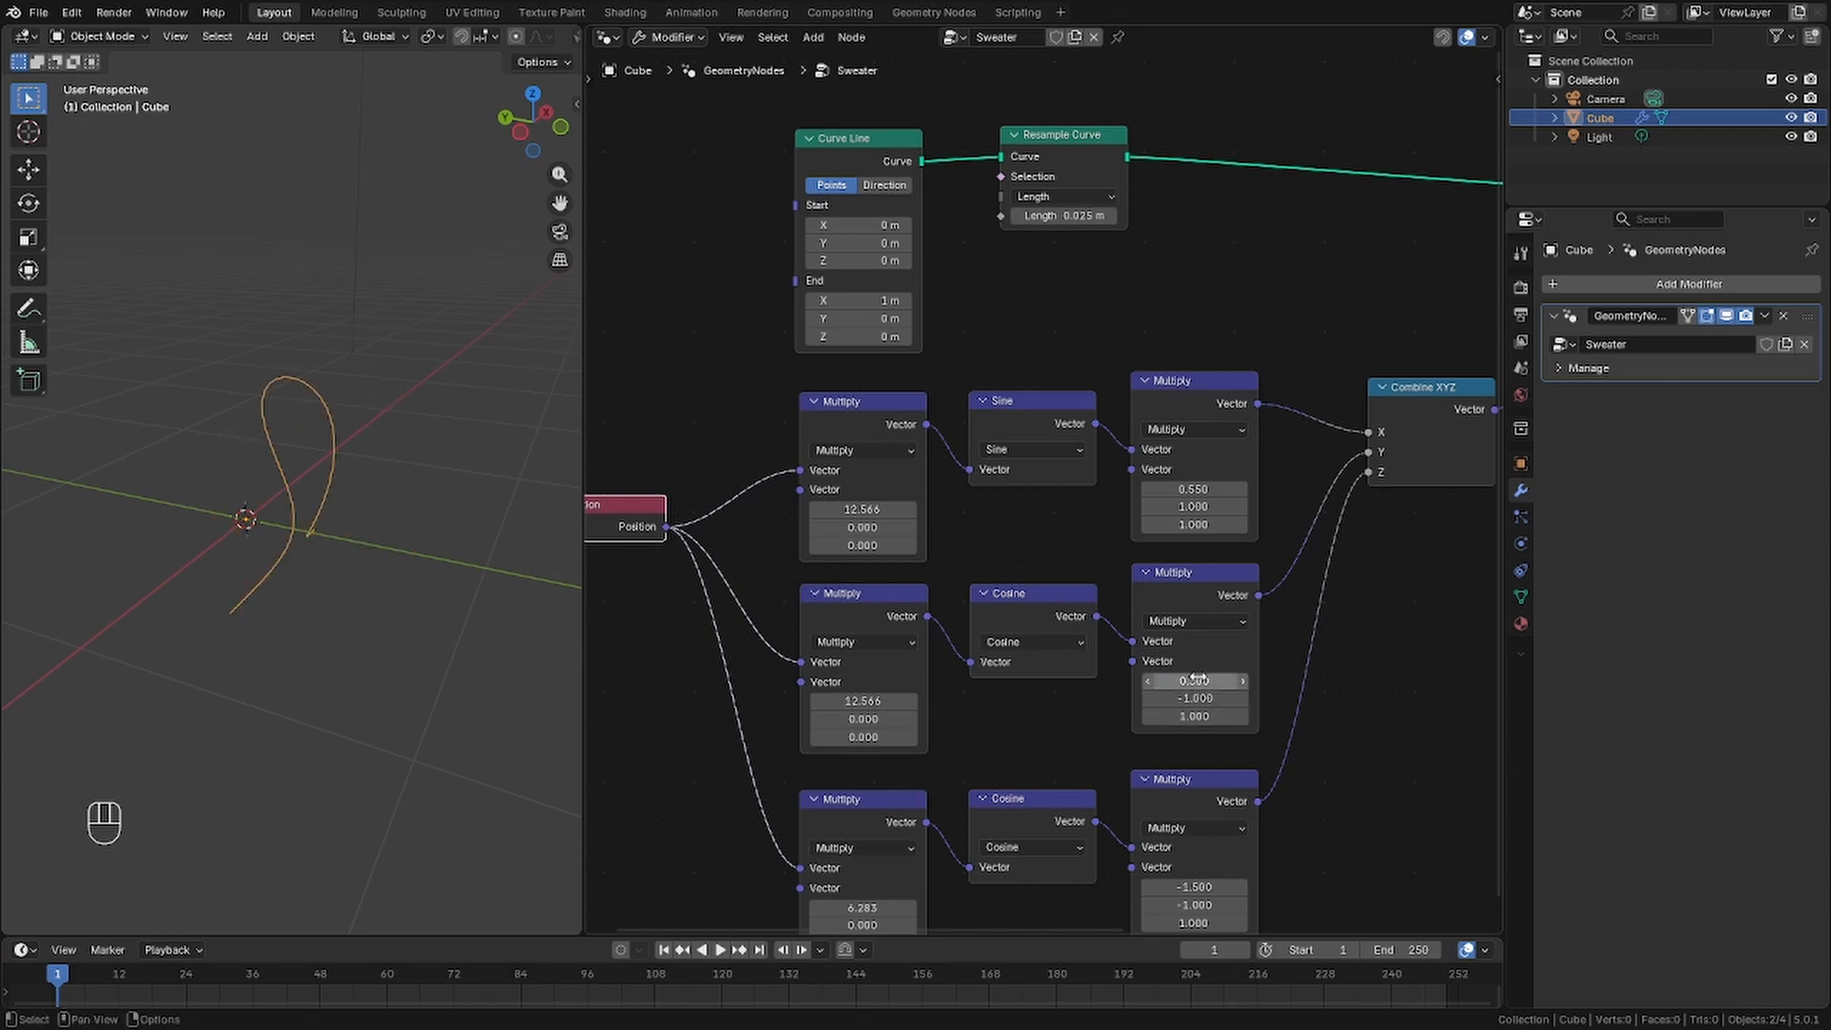
click(1213, 697)
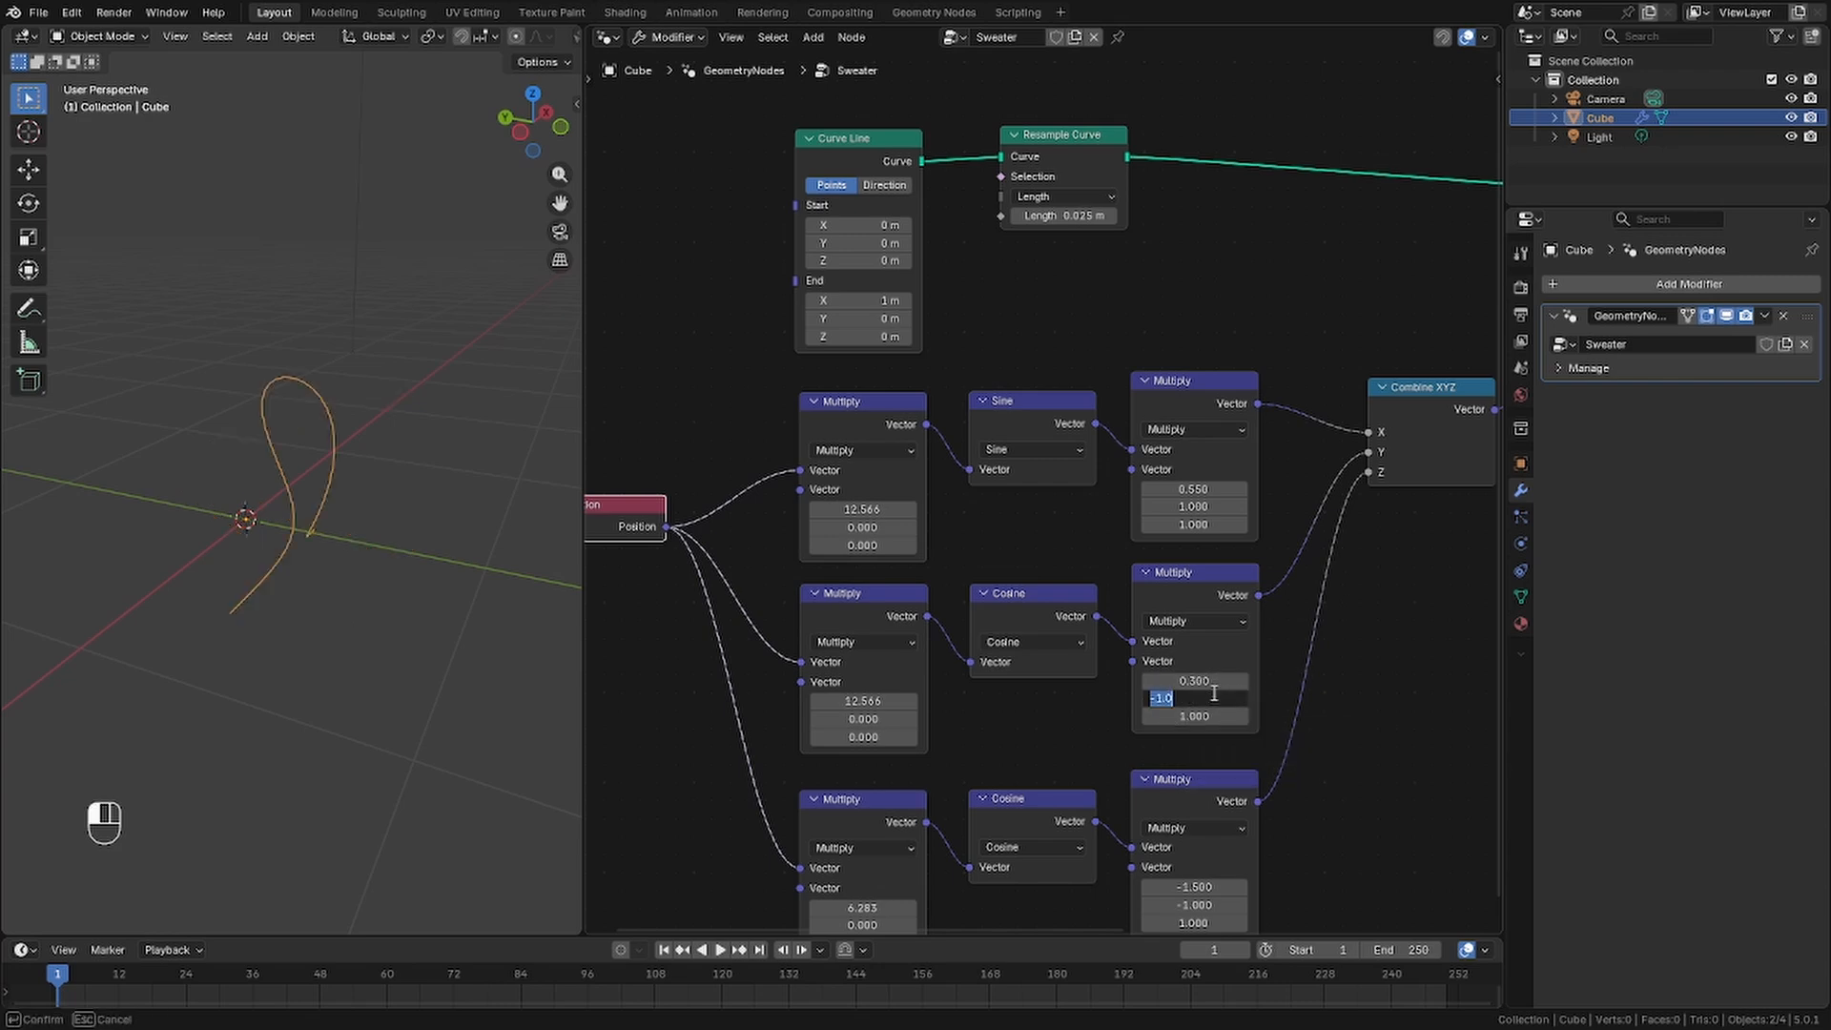
text(-0.95)
key(Return)
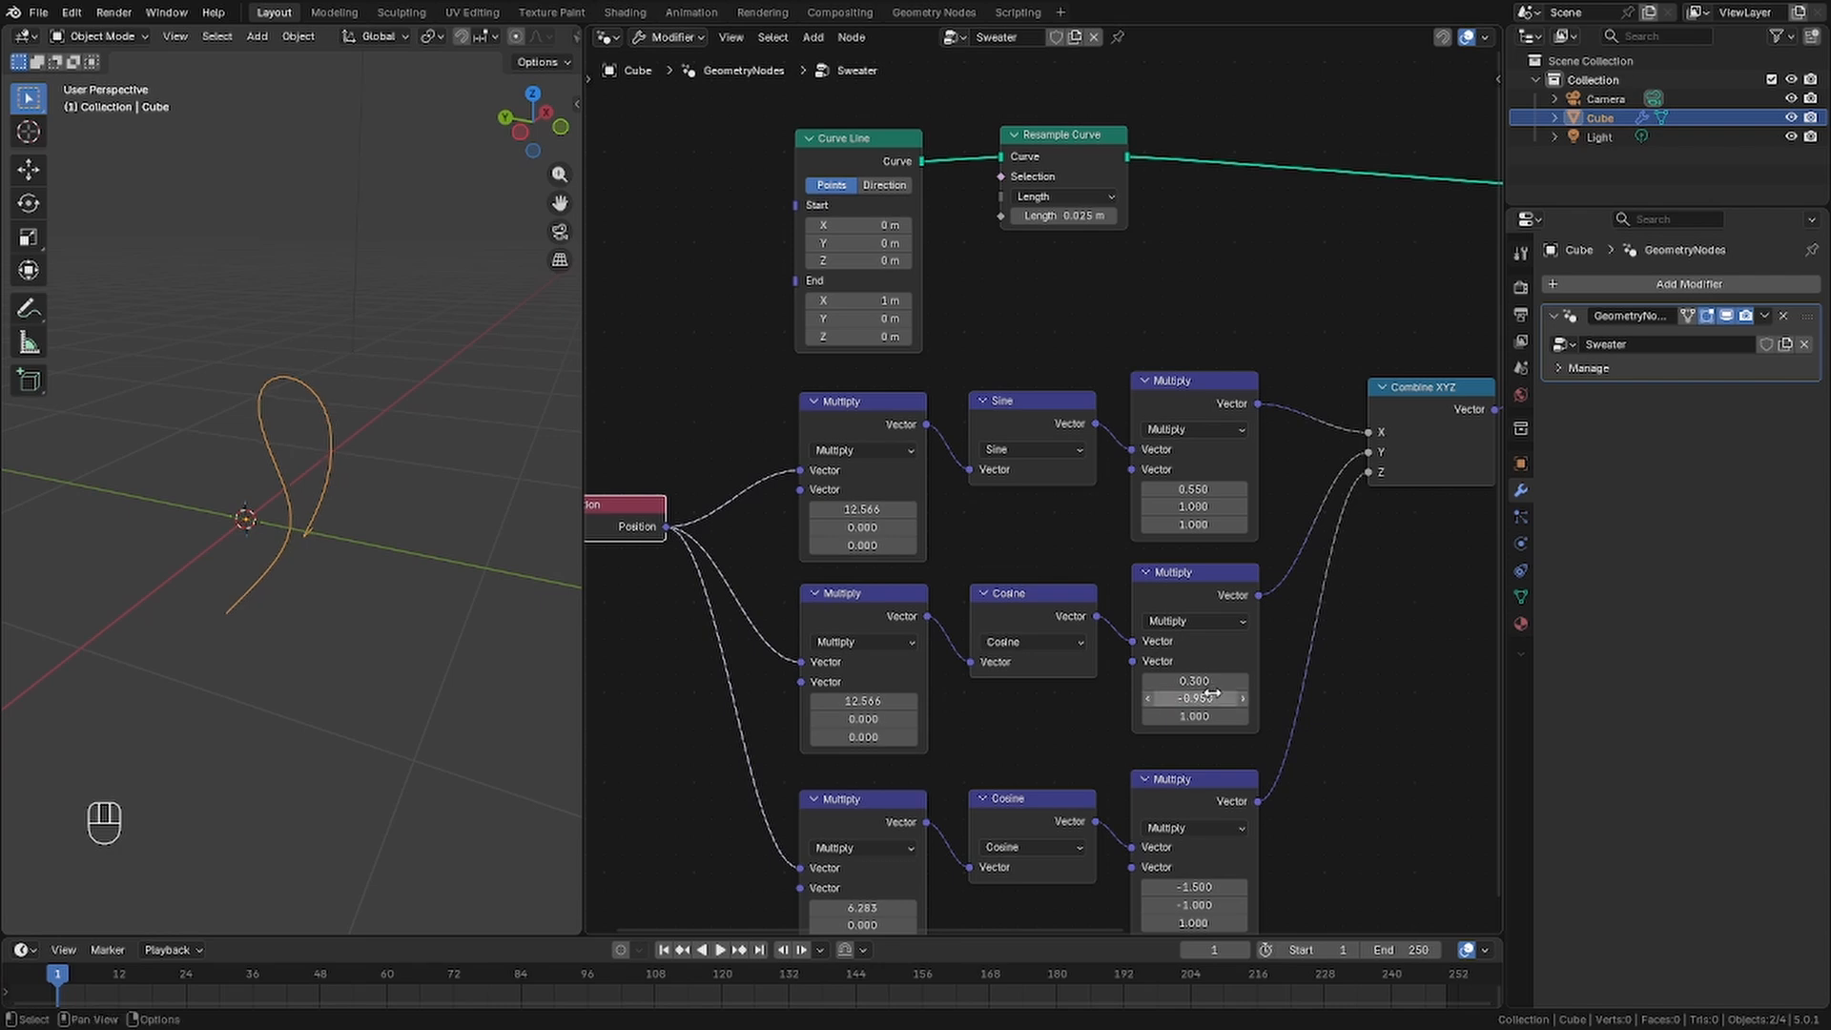
Switch to the front orthographic view and insert an Array node between Set Position and Group Output
middle_drag(458, 431, 229, 563)
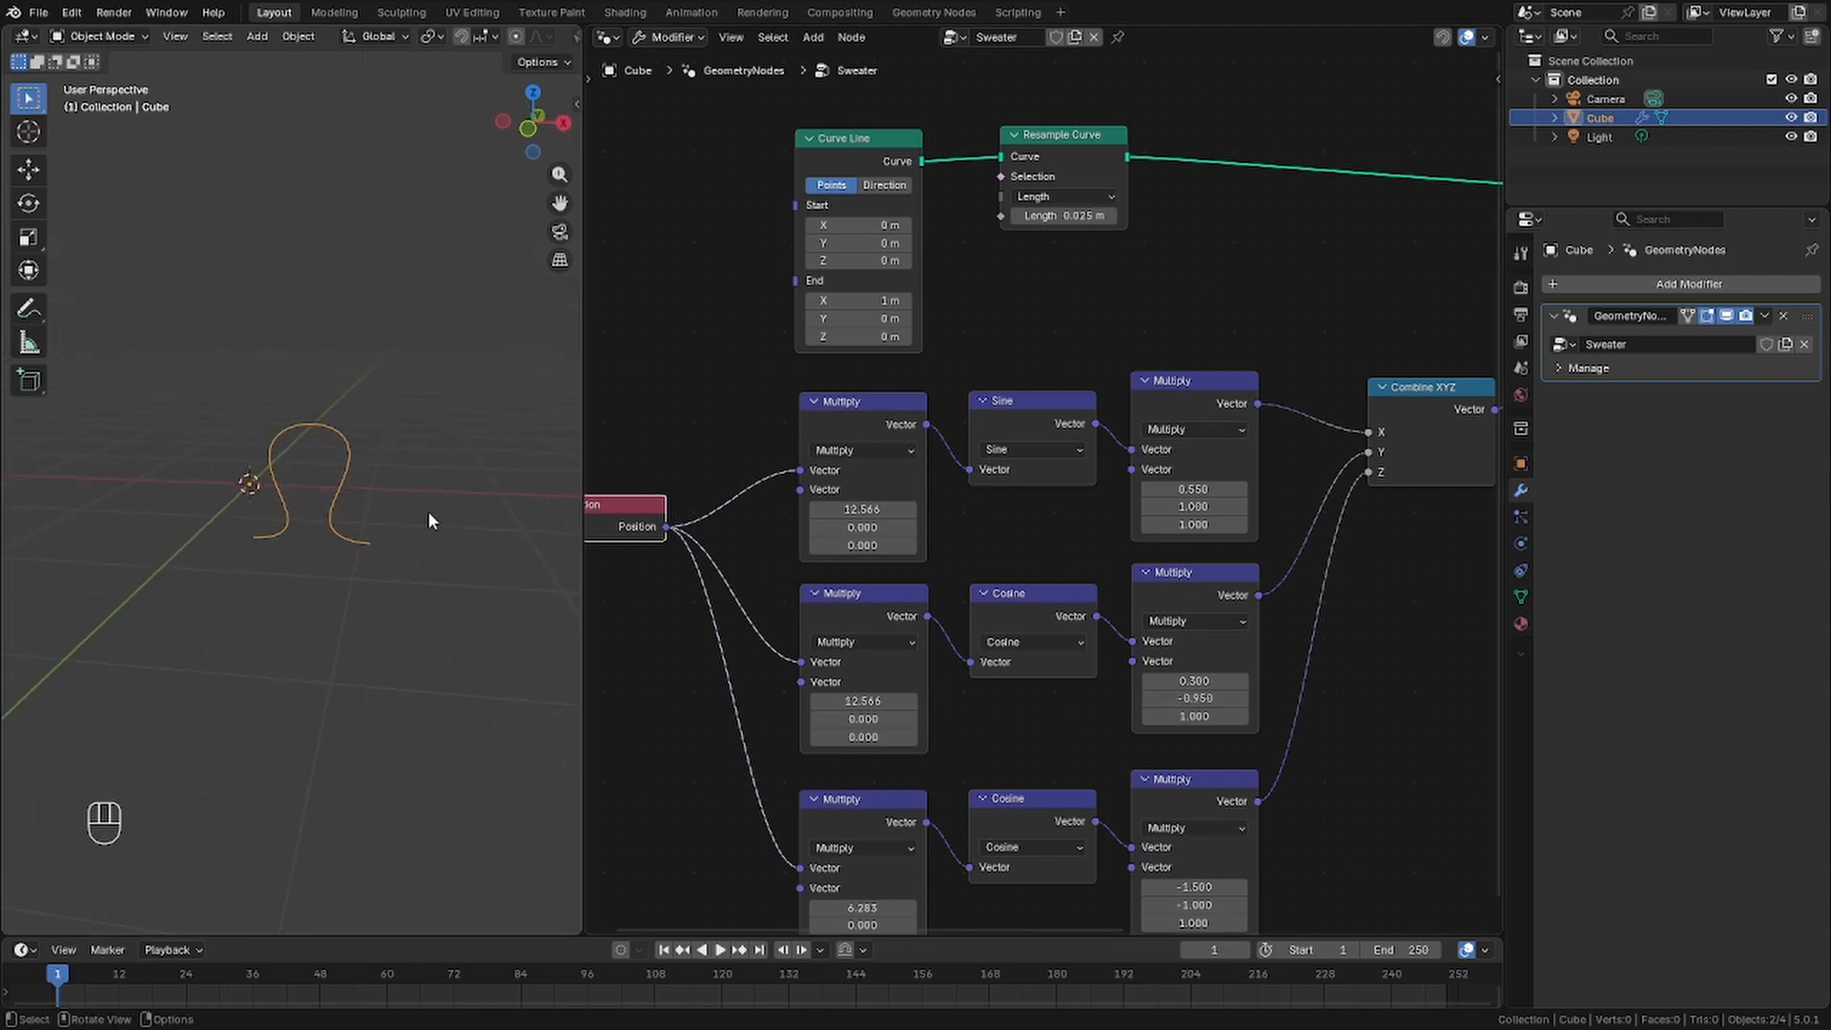
key(KP_5)
key(KP_1)
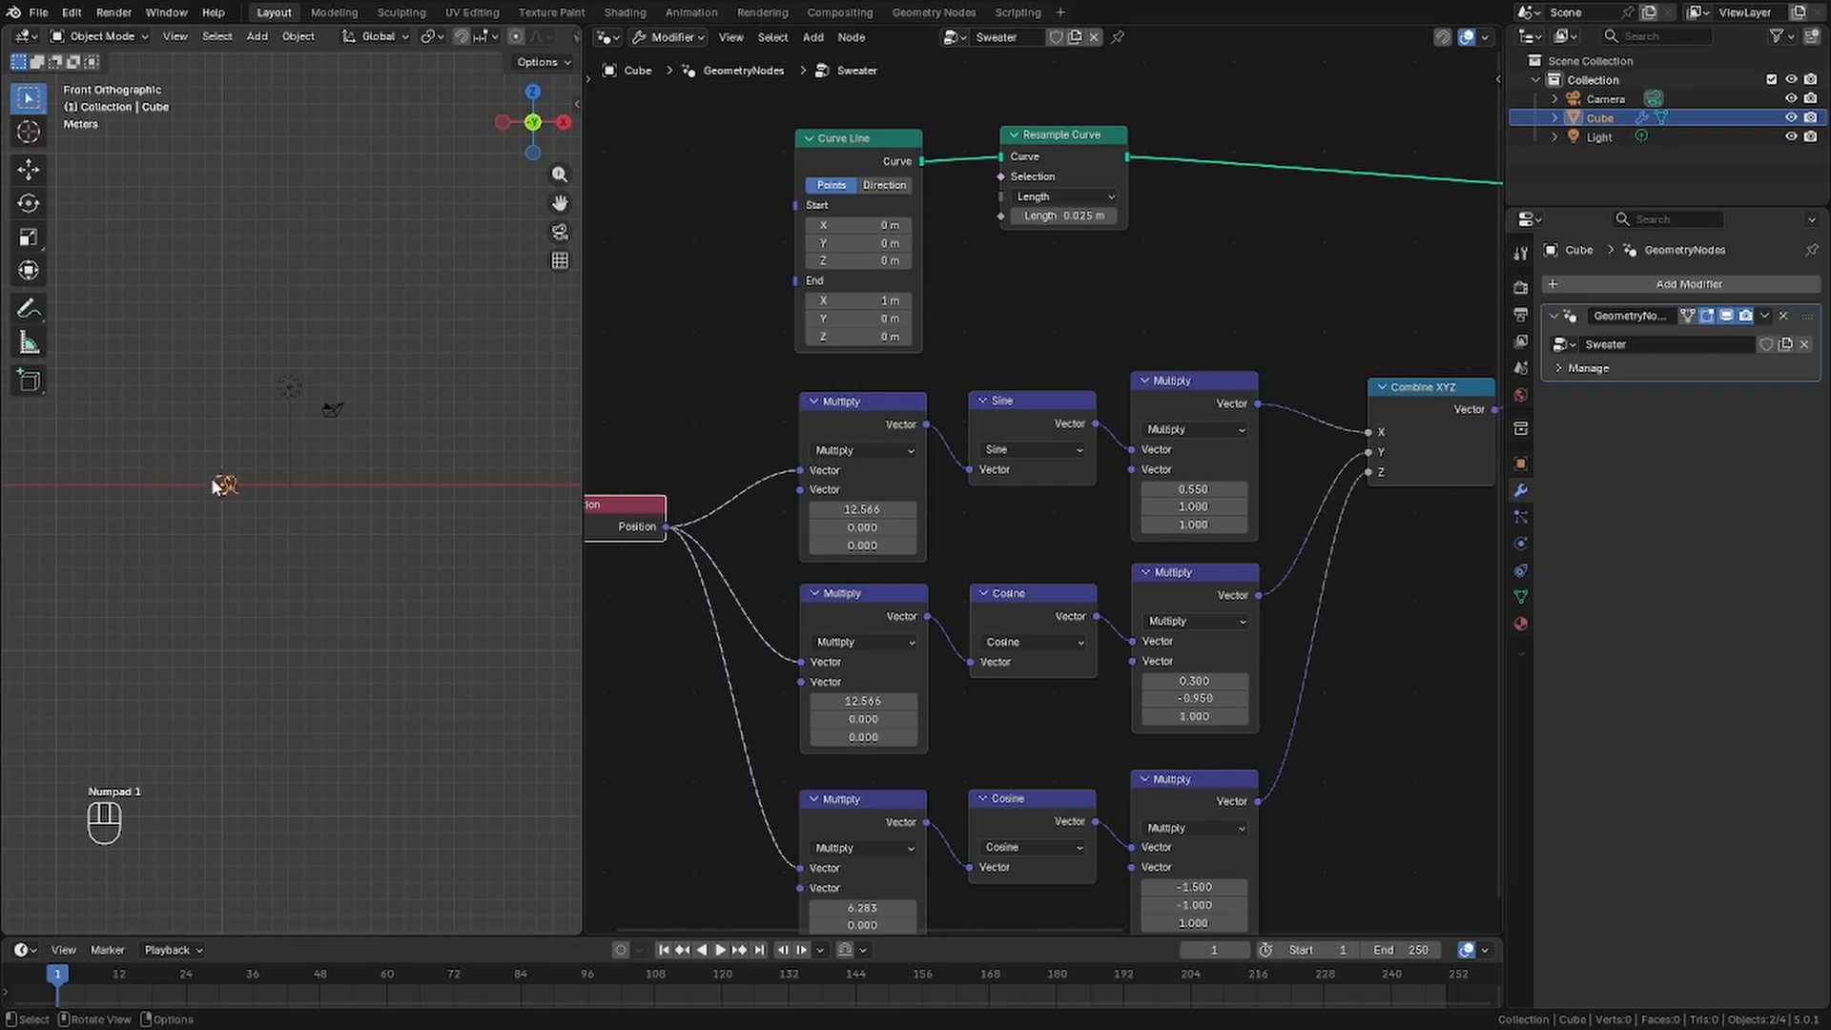
shift+middle_drag(213, 487, 123, 513)
middle_drag(1328, 566, 747, 605)
middle_drag(1160, 439, 1192, 538)
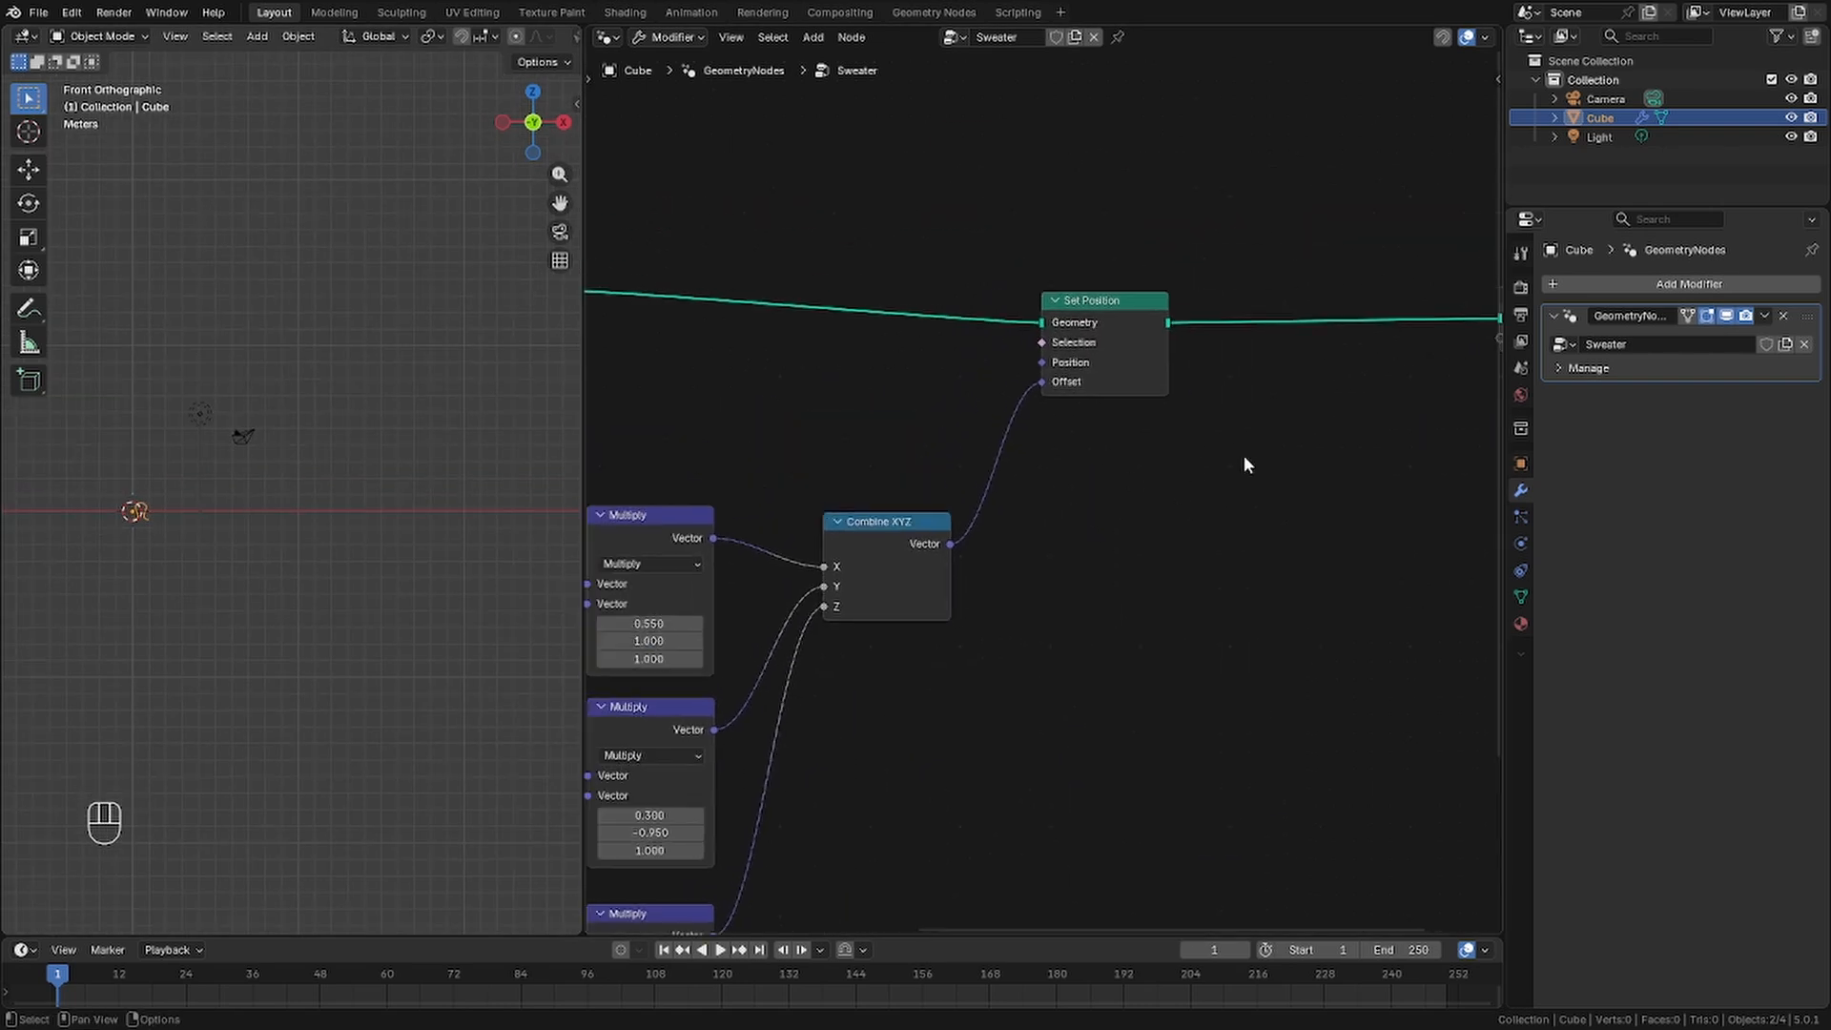
scroll(1245, 457, up, 1)
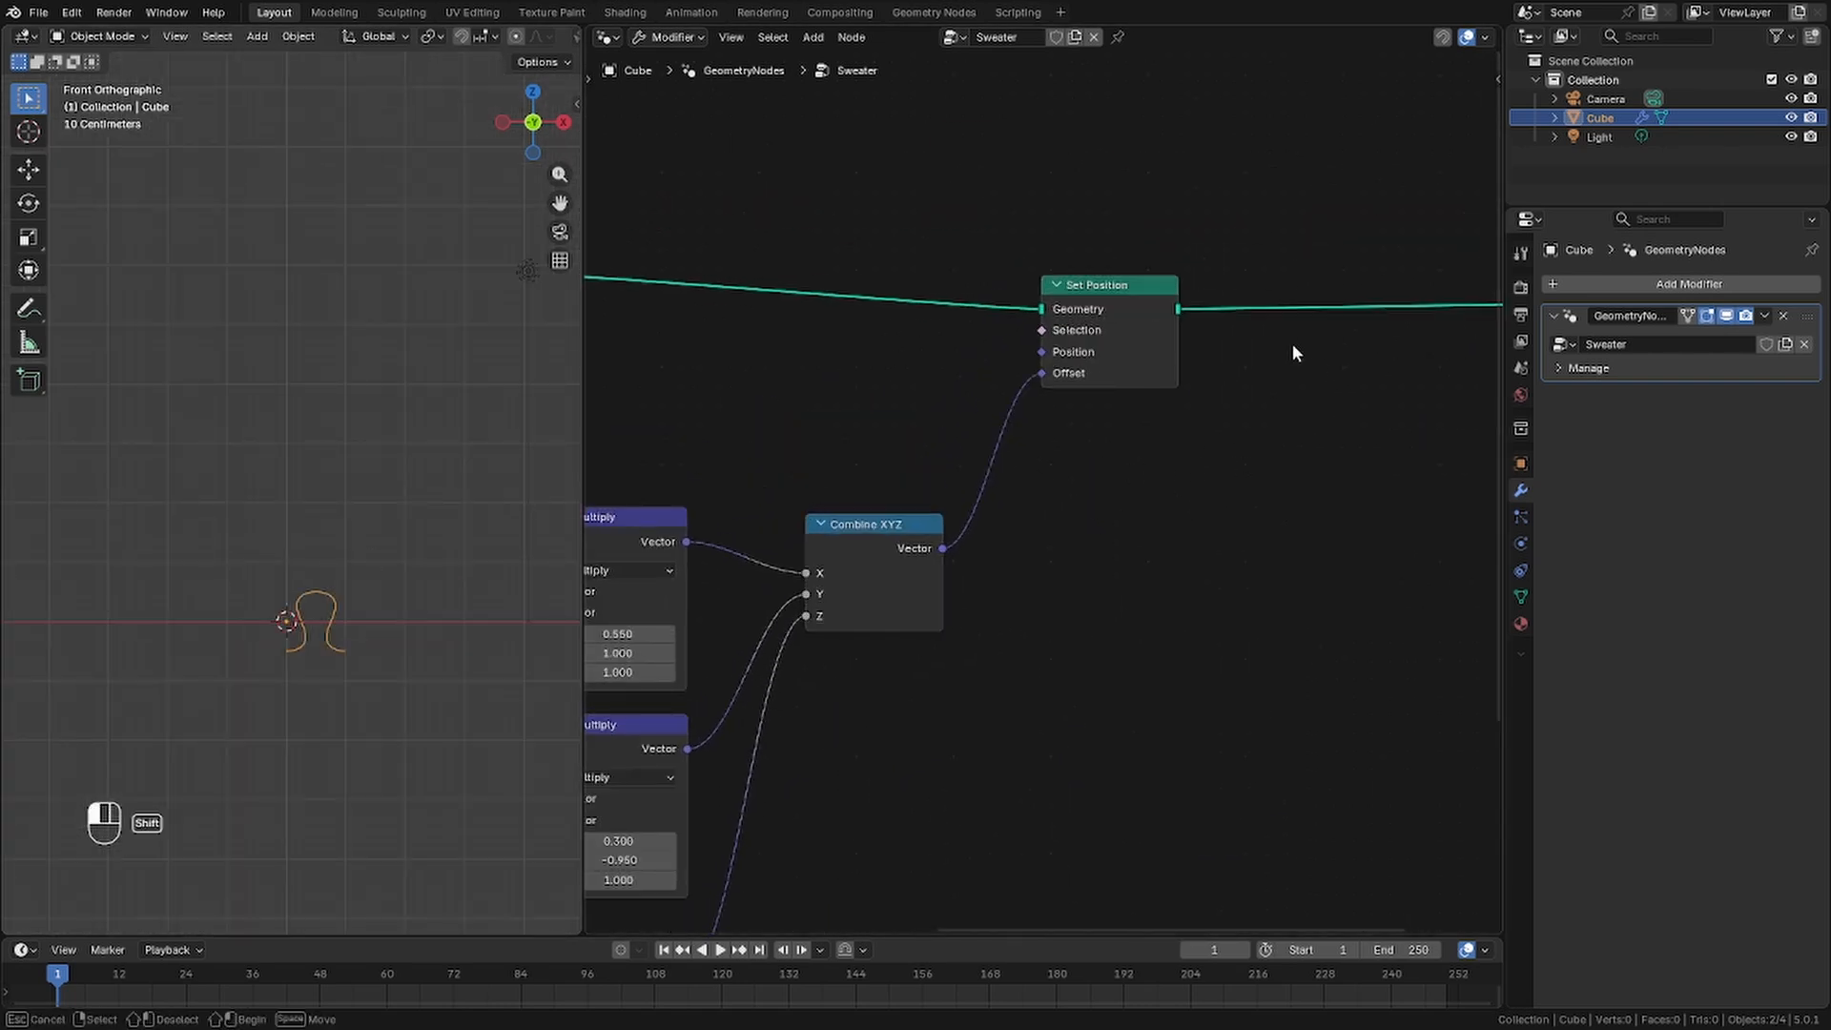
key(shift+a)
text(arra)
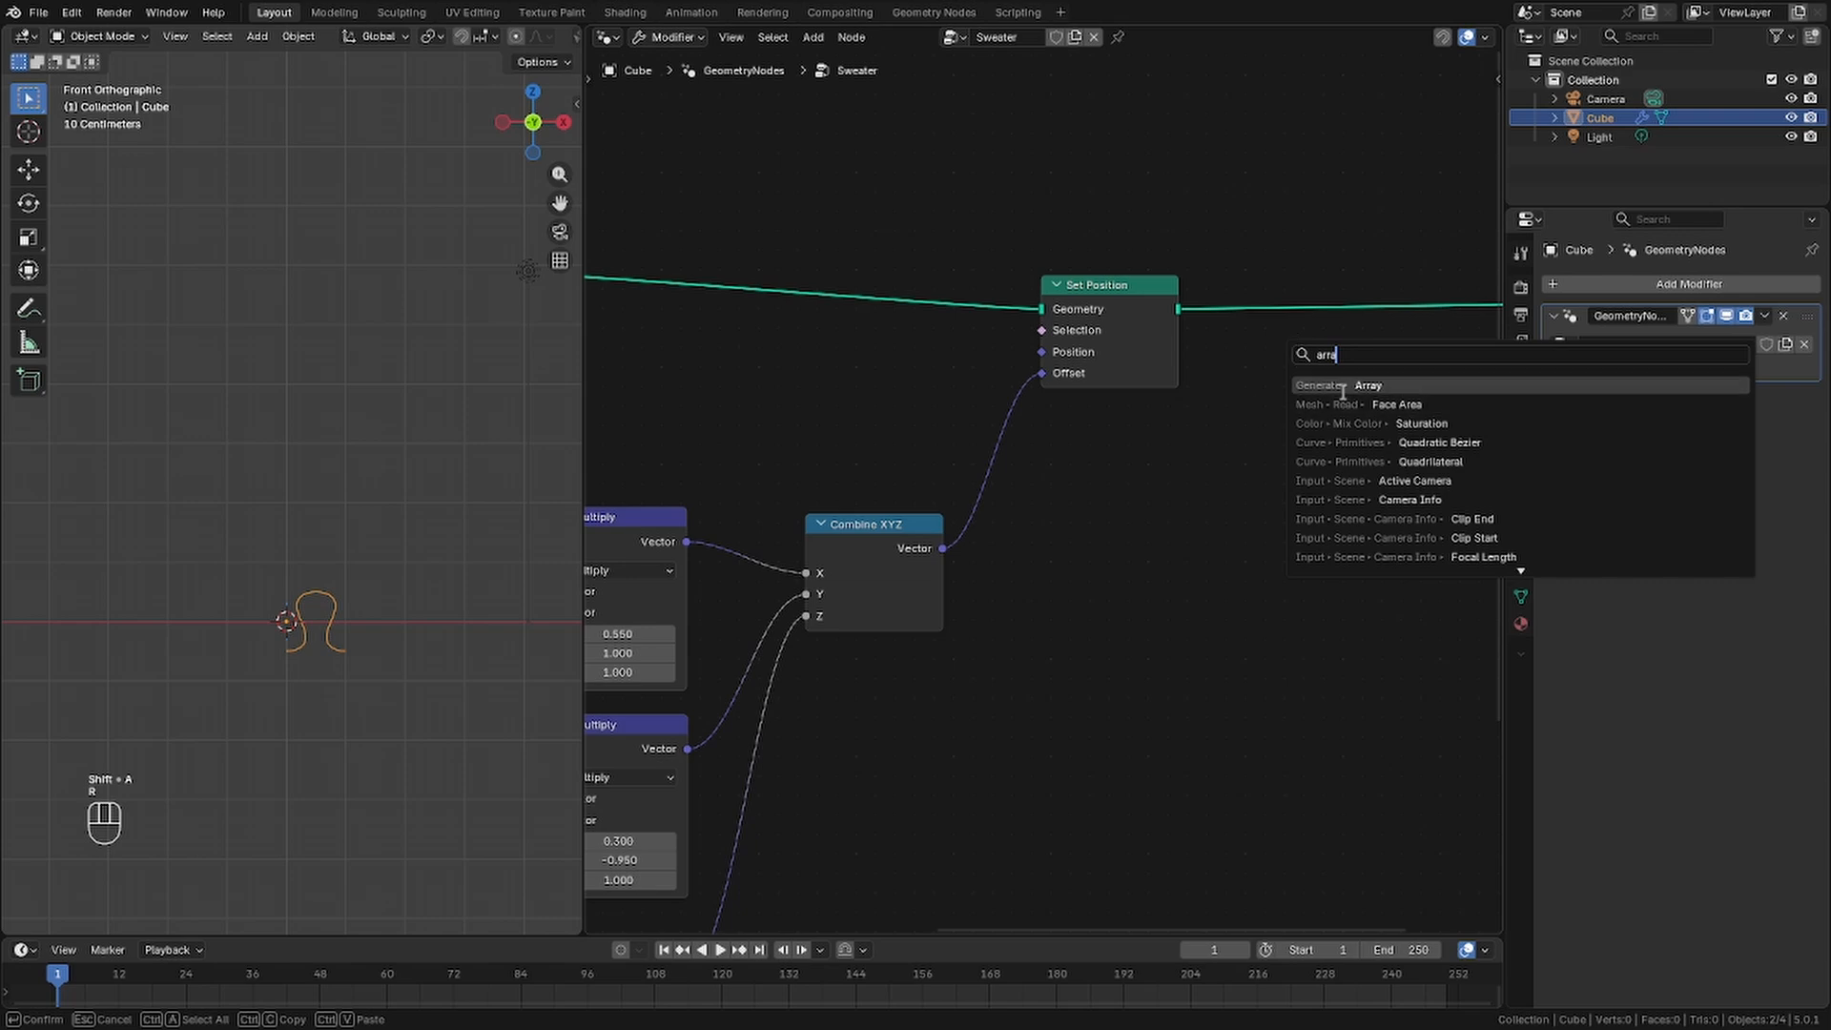
click(1343, 386)
click(1311, 381)
scroll(154, 775, up, 3)
middle_drag(1240, 684, 1062, 703)
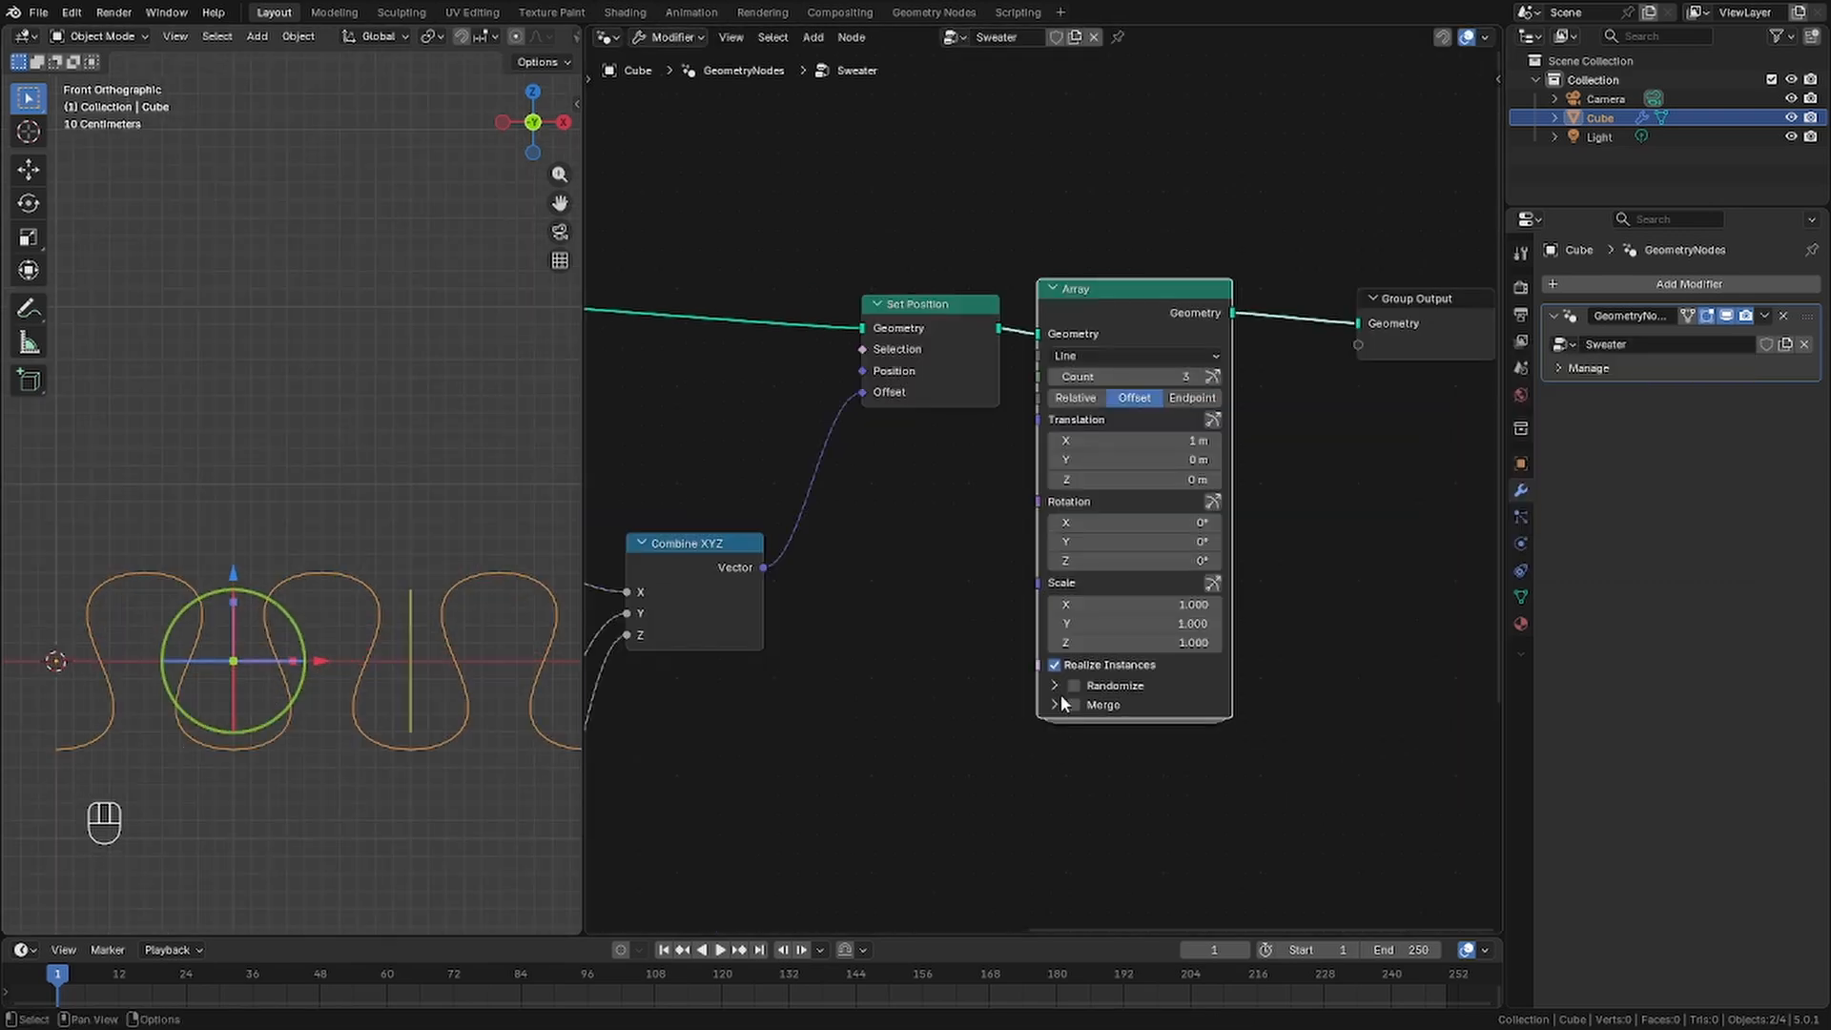
Move Group Output farther away, then turn off Realize Instances on the Array node and set its count to 20
scroll(1350, 553, down, 3)
middle_drag(1272, 552, 976, 550)
drag(1143, 351, 1412, 329)
click(839, 361)
click(917, 412)
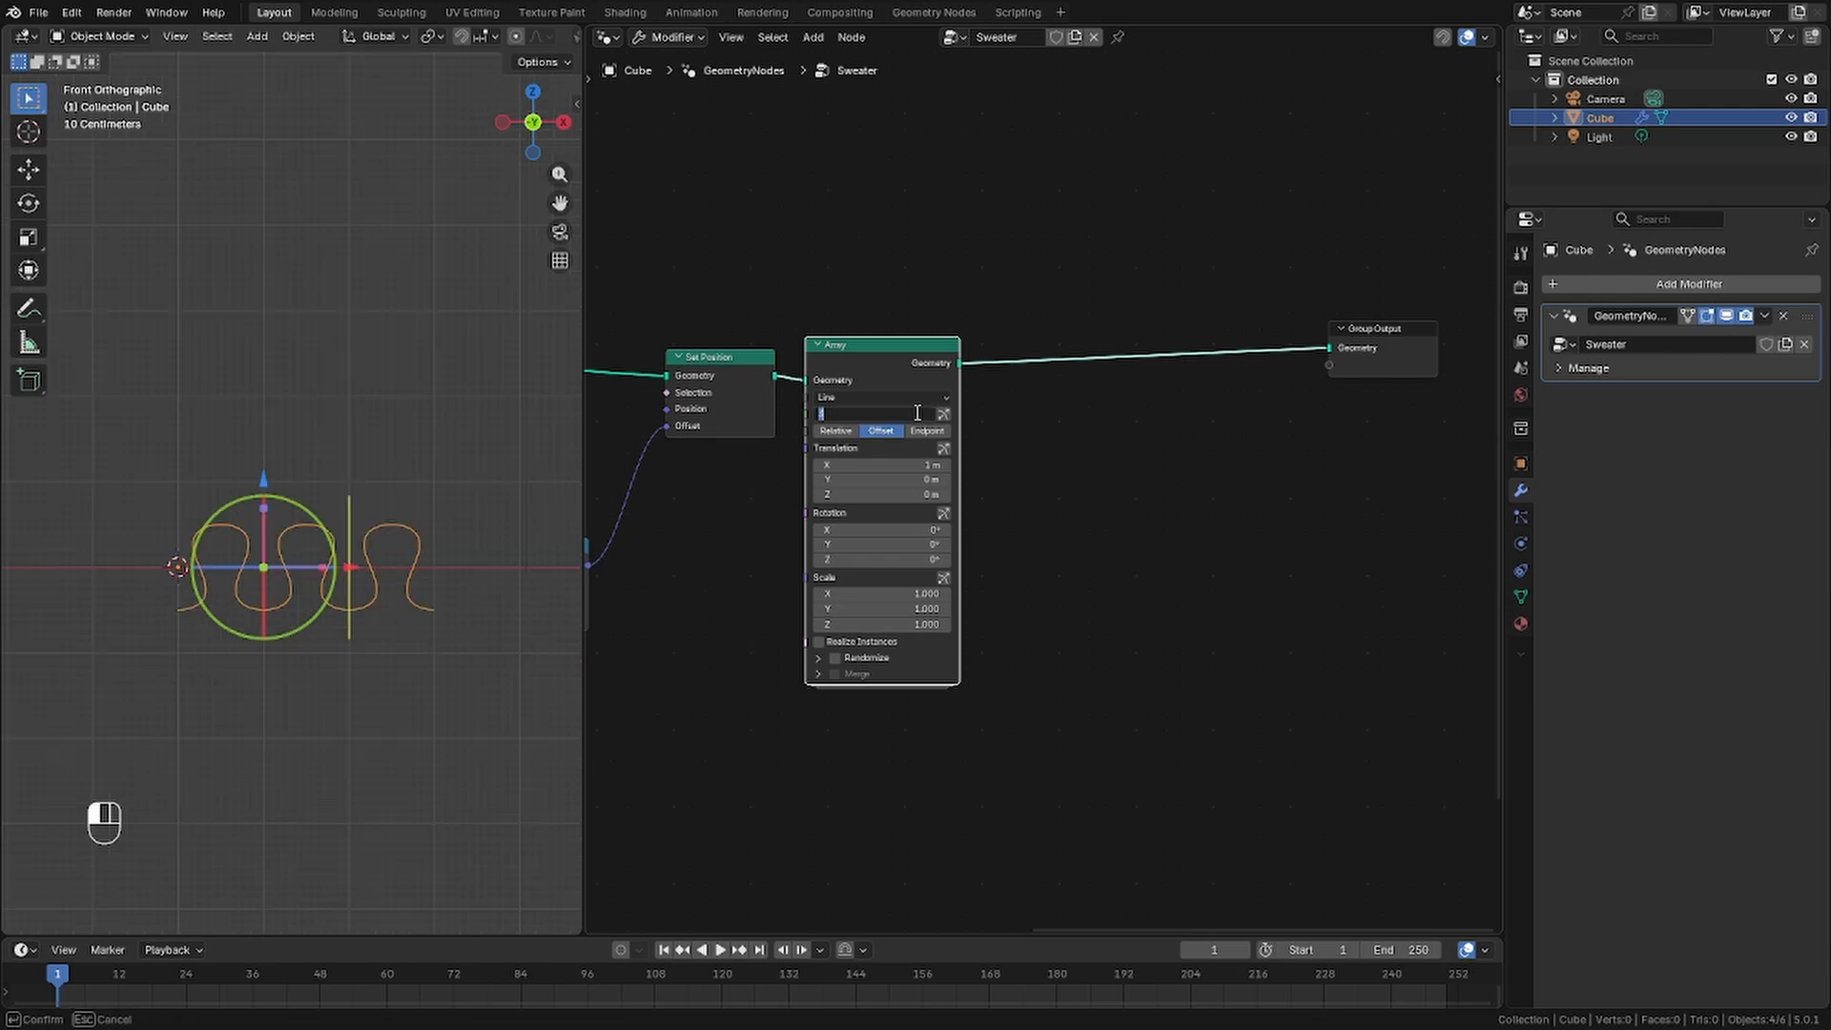
text(20)
key(Return)
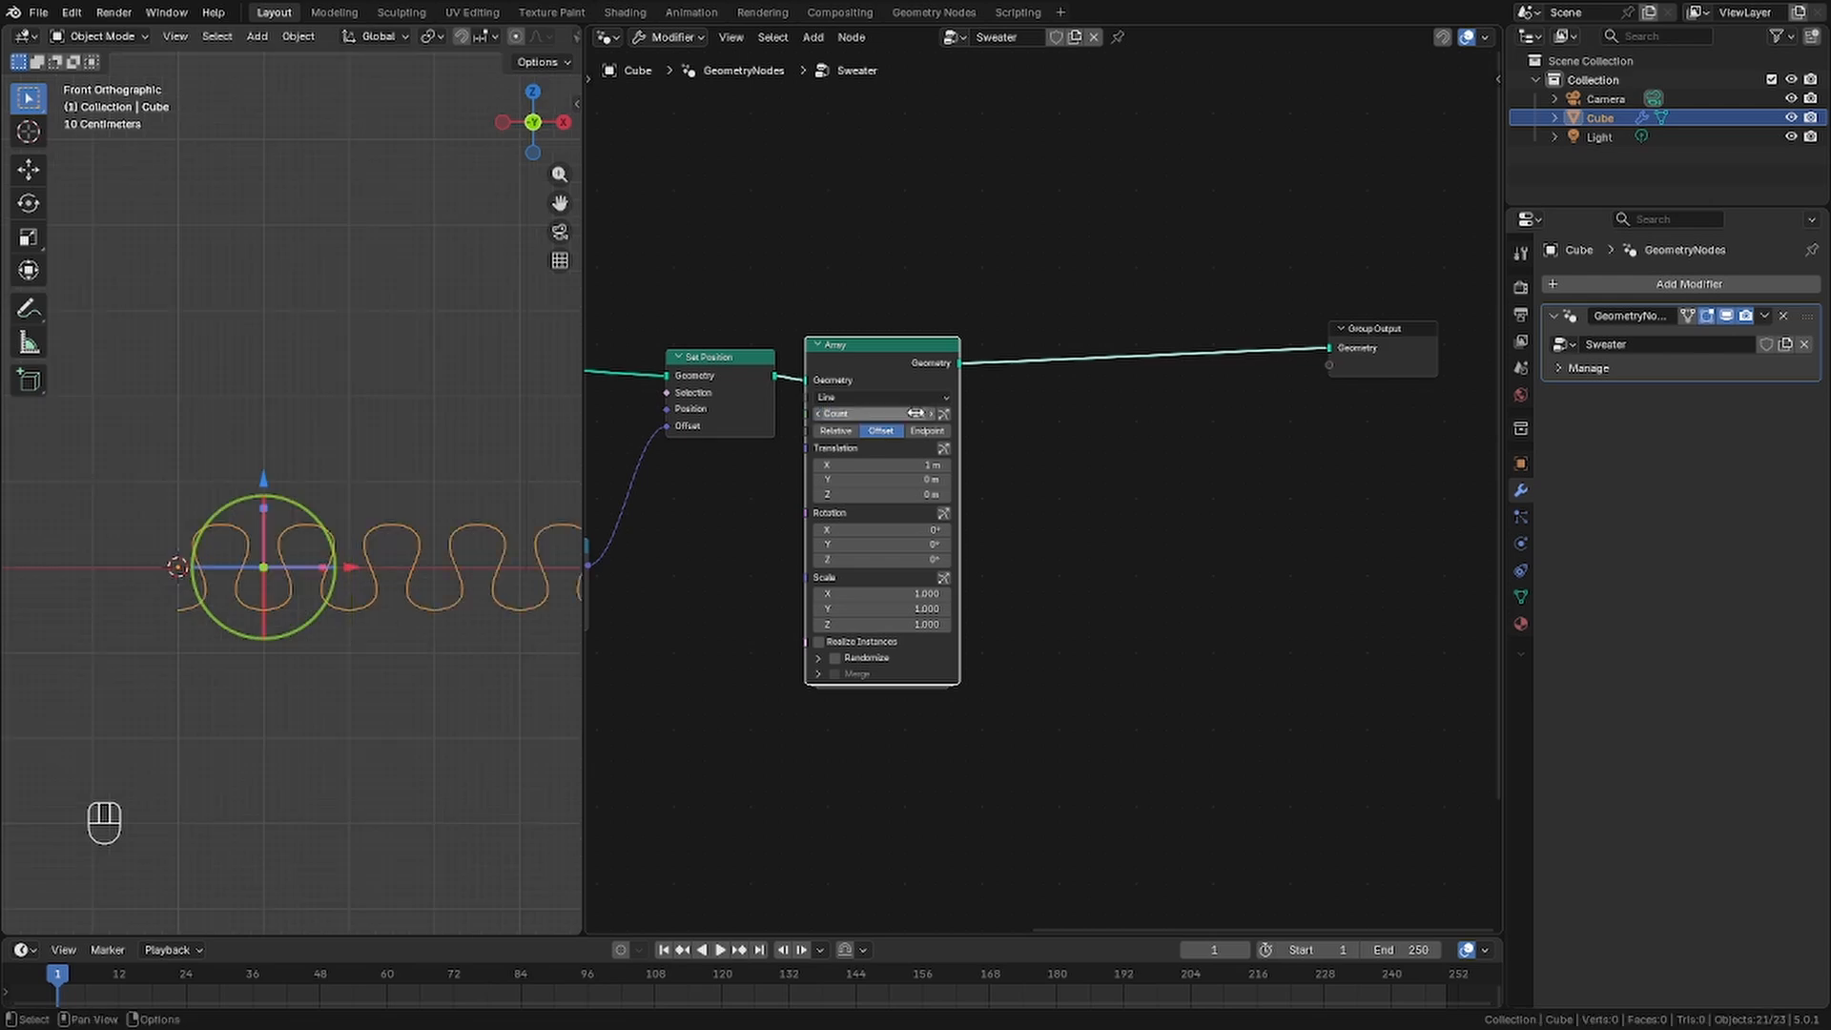
Duplicate the Array node, insert the copy before Group Output, and set the copy's X translation to 0 m
scroll(316, 494, down, 4)
shift+middle_drag(317, 494, 259, 569)
scroll(277, 591, down, 3)
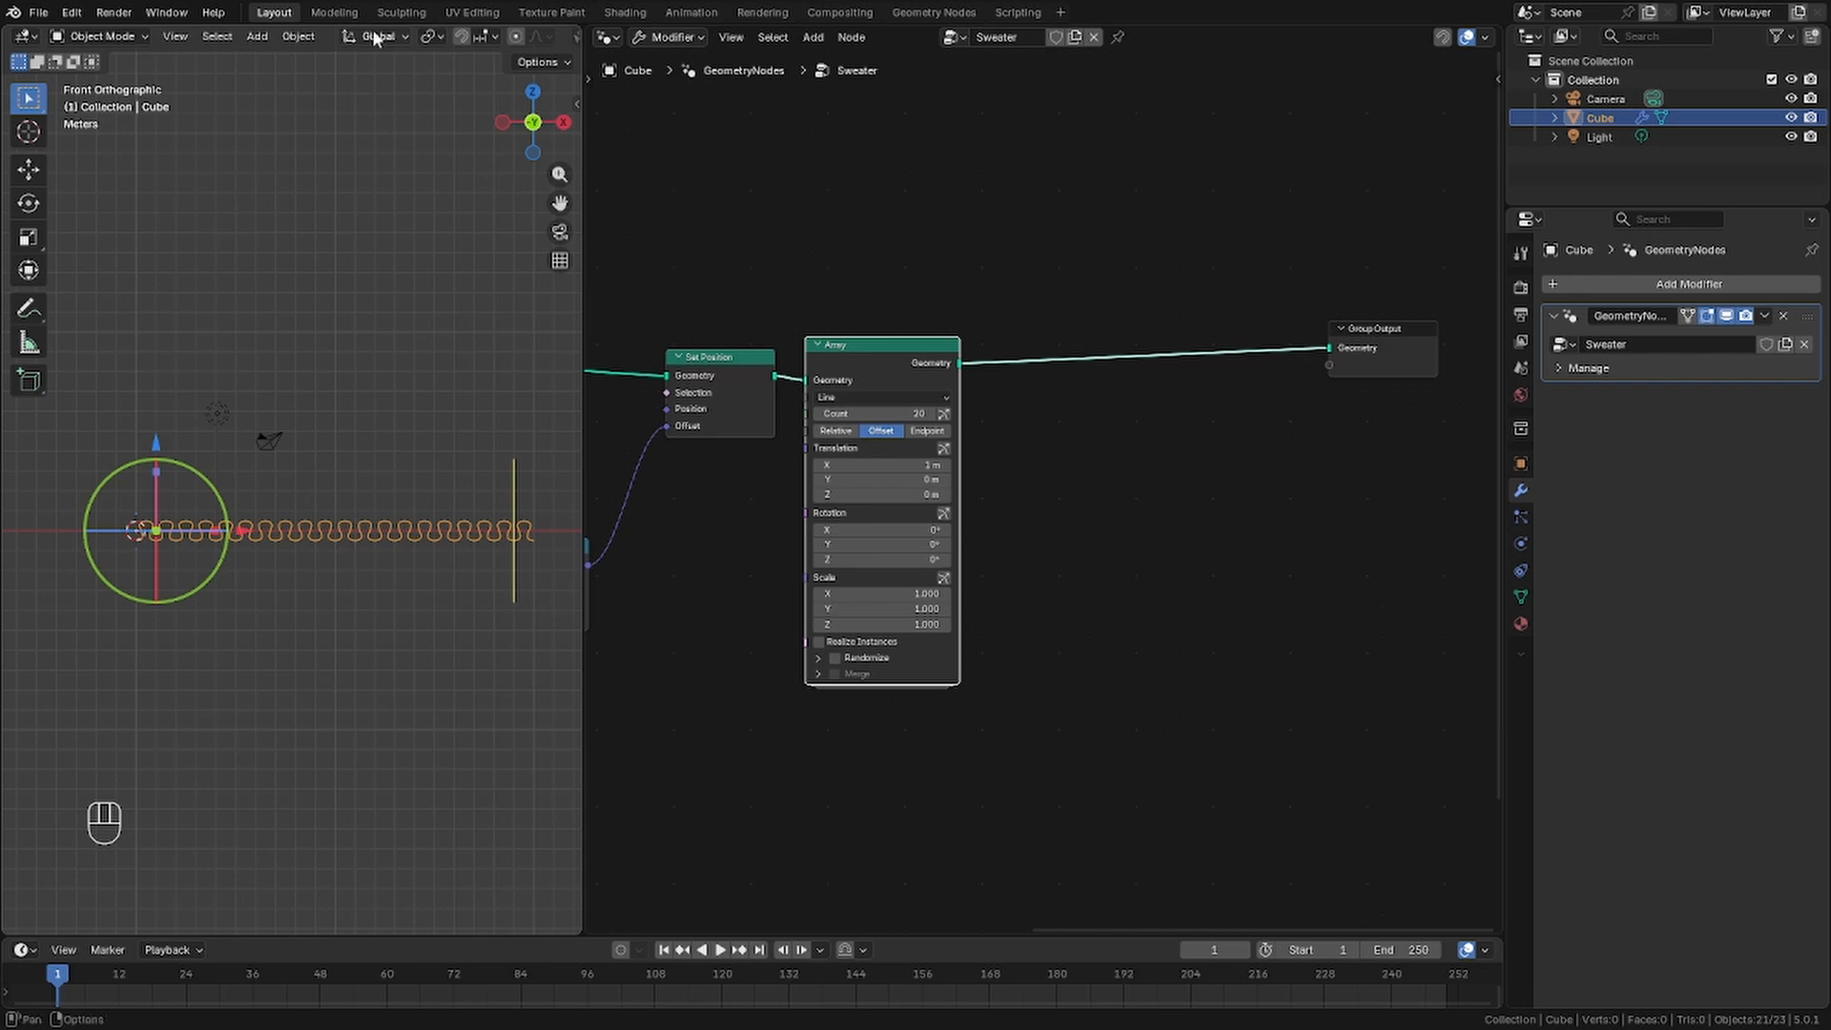
key(shift+d)
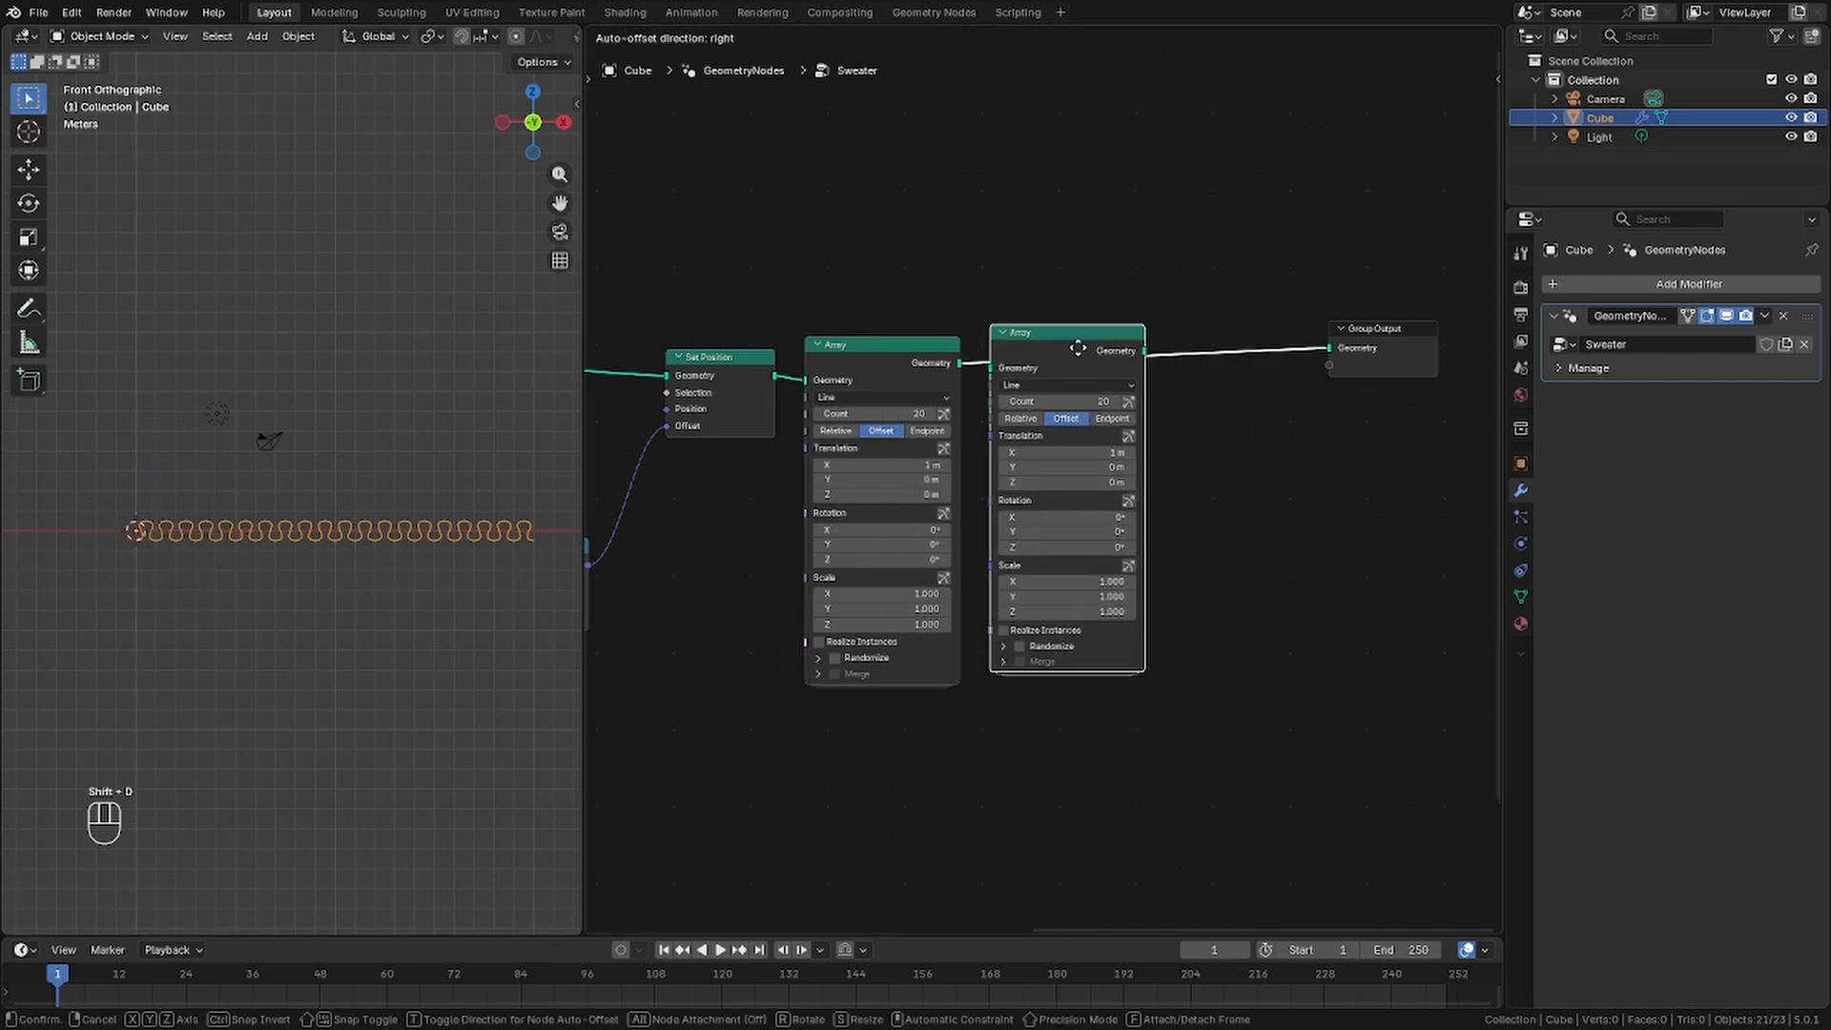
click(1071, 343)
click(1094, 444)
text(0)
key(Tab)
key(Tab)
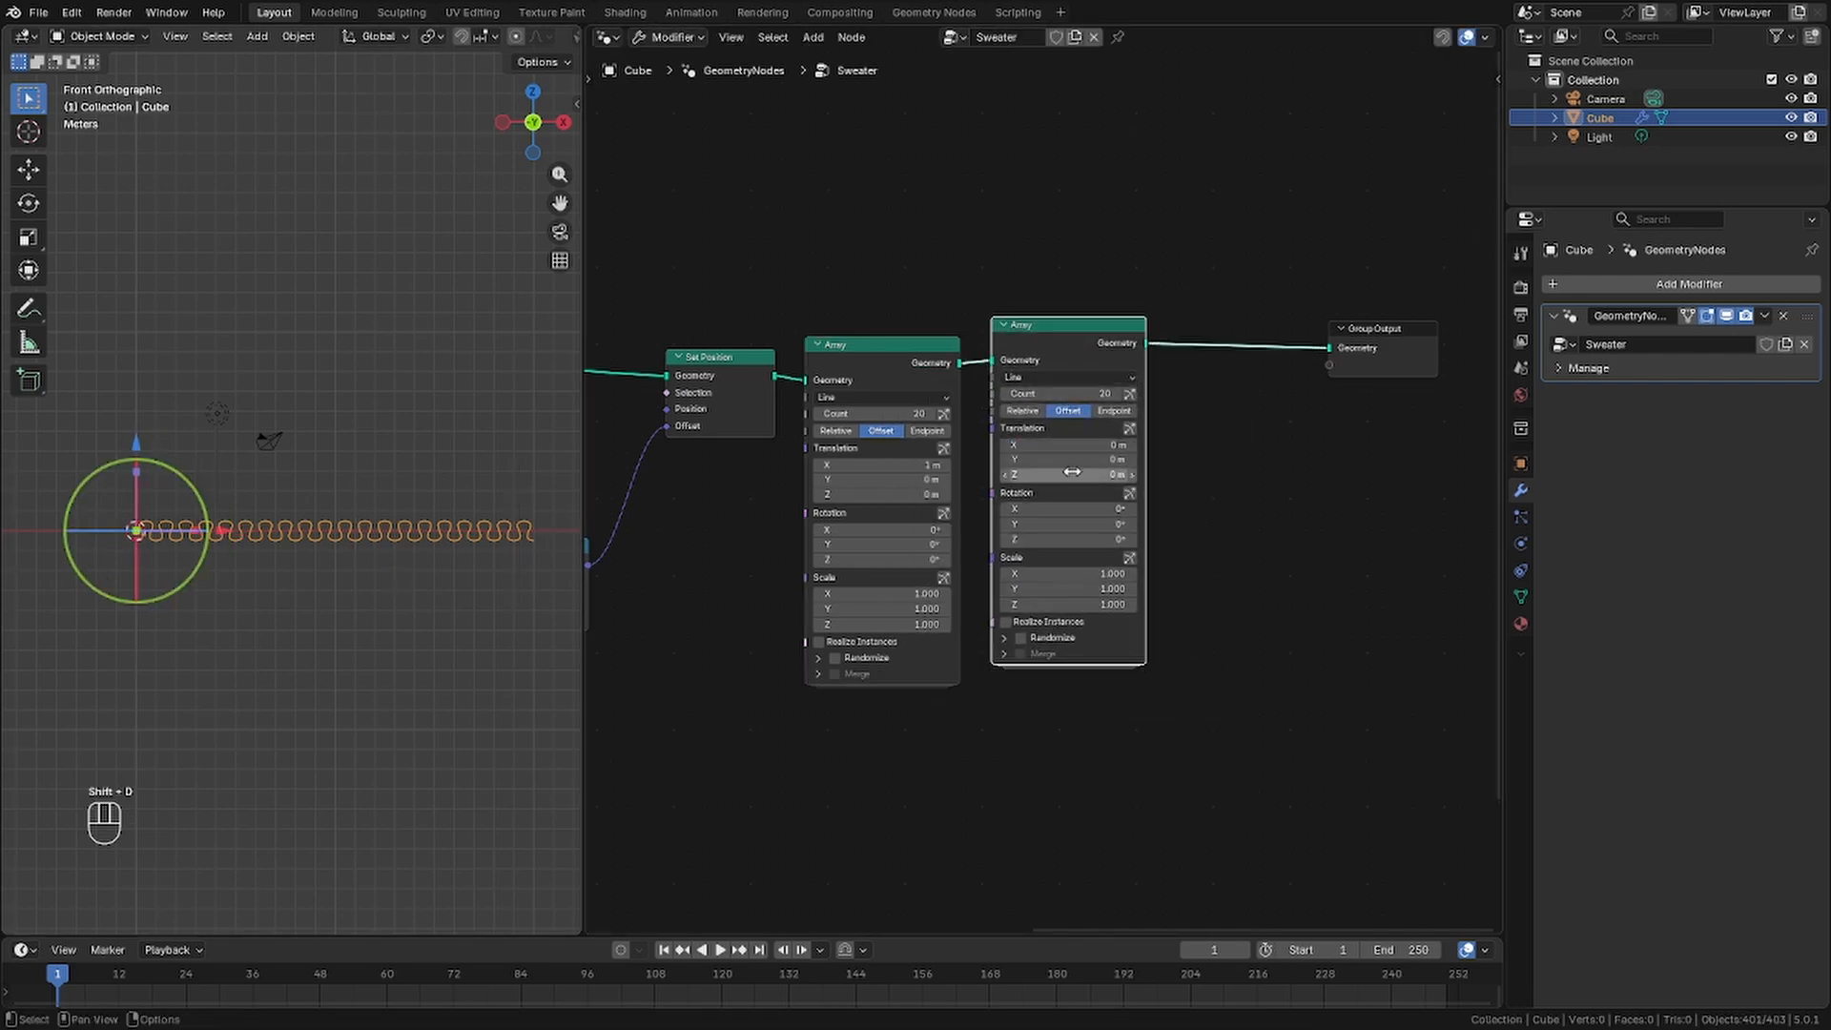
Try a Z translation of 1 m on the second Array, then set it to 0.5 m
text(1)
key(Return)
click(1073, 474)
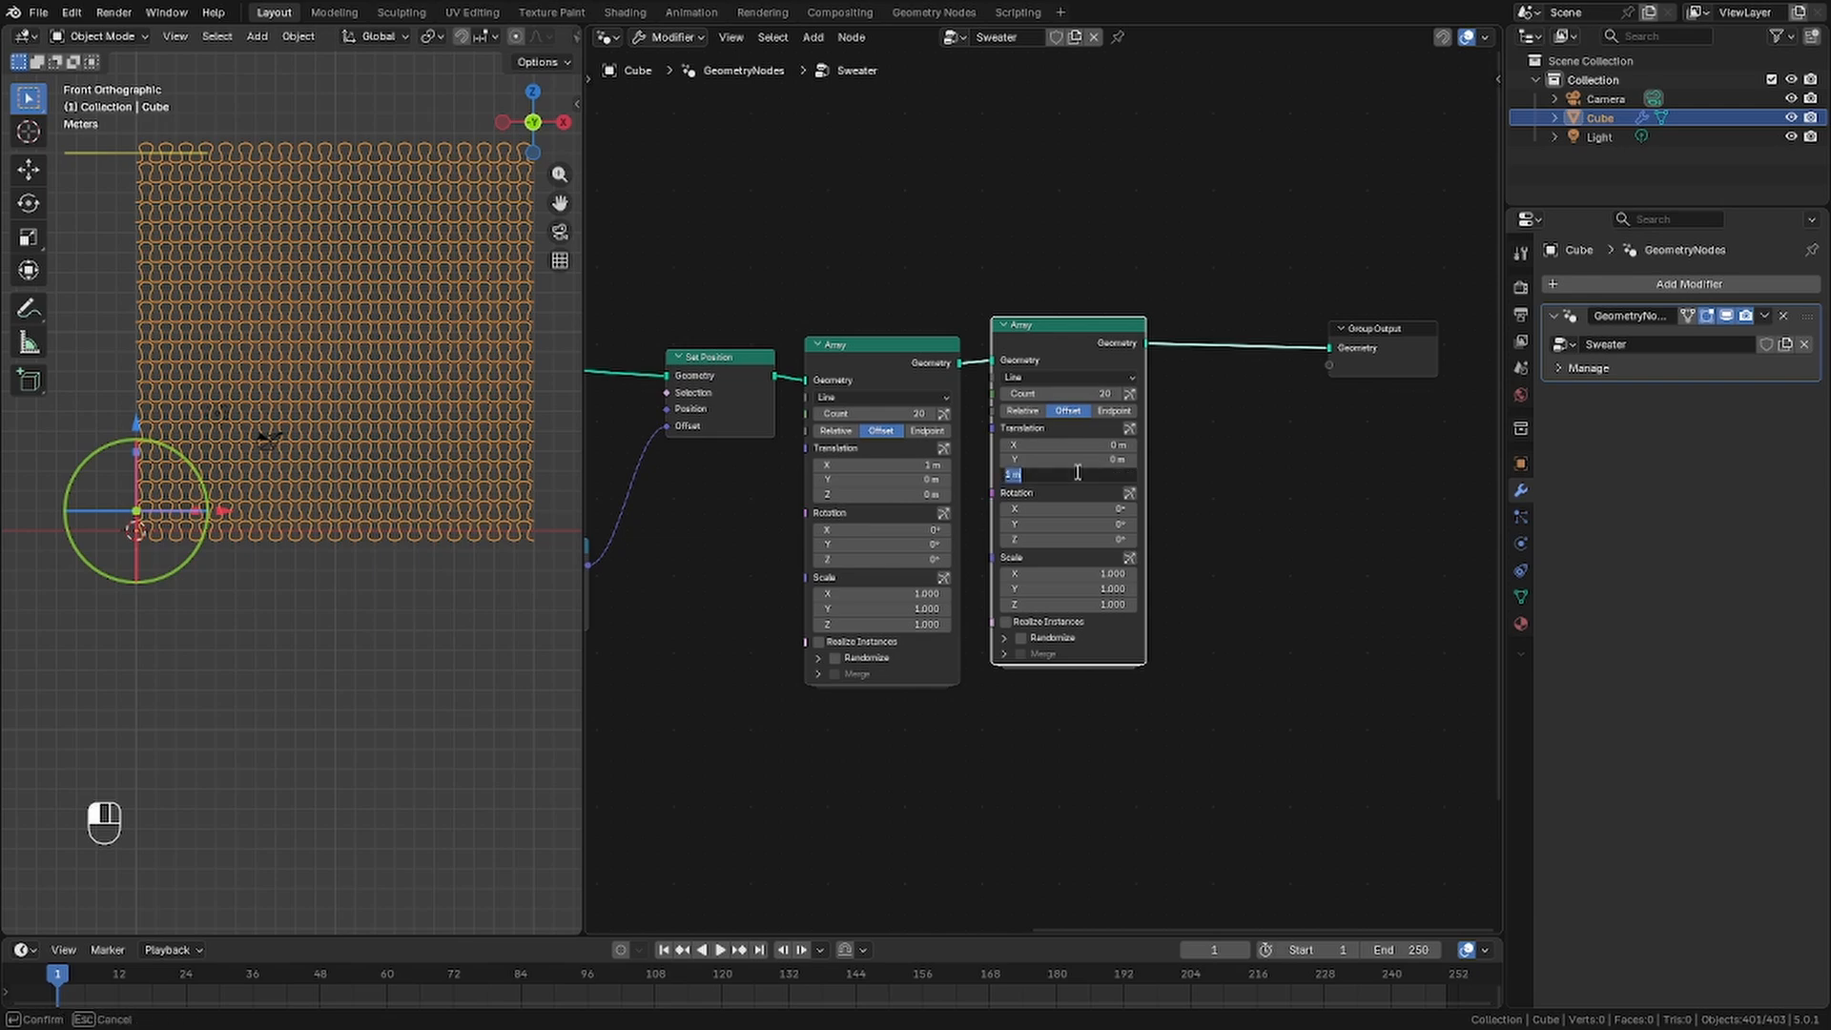
text(0.5)
key(Return)
Inspect how the stacked loops interlock and set the second Array's count to 30
scroll(213, 368, up, 7)
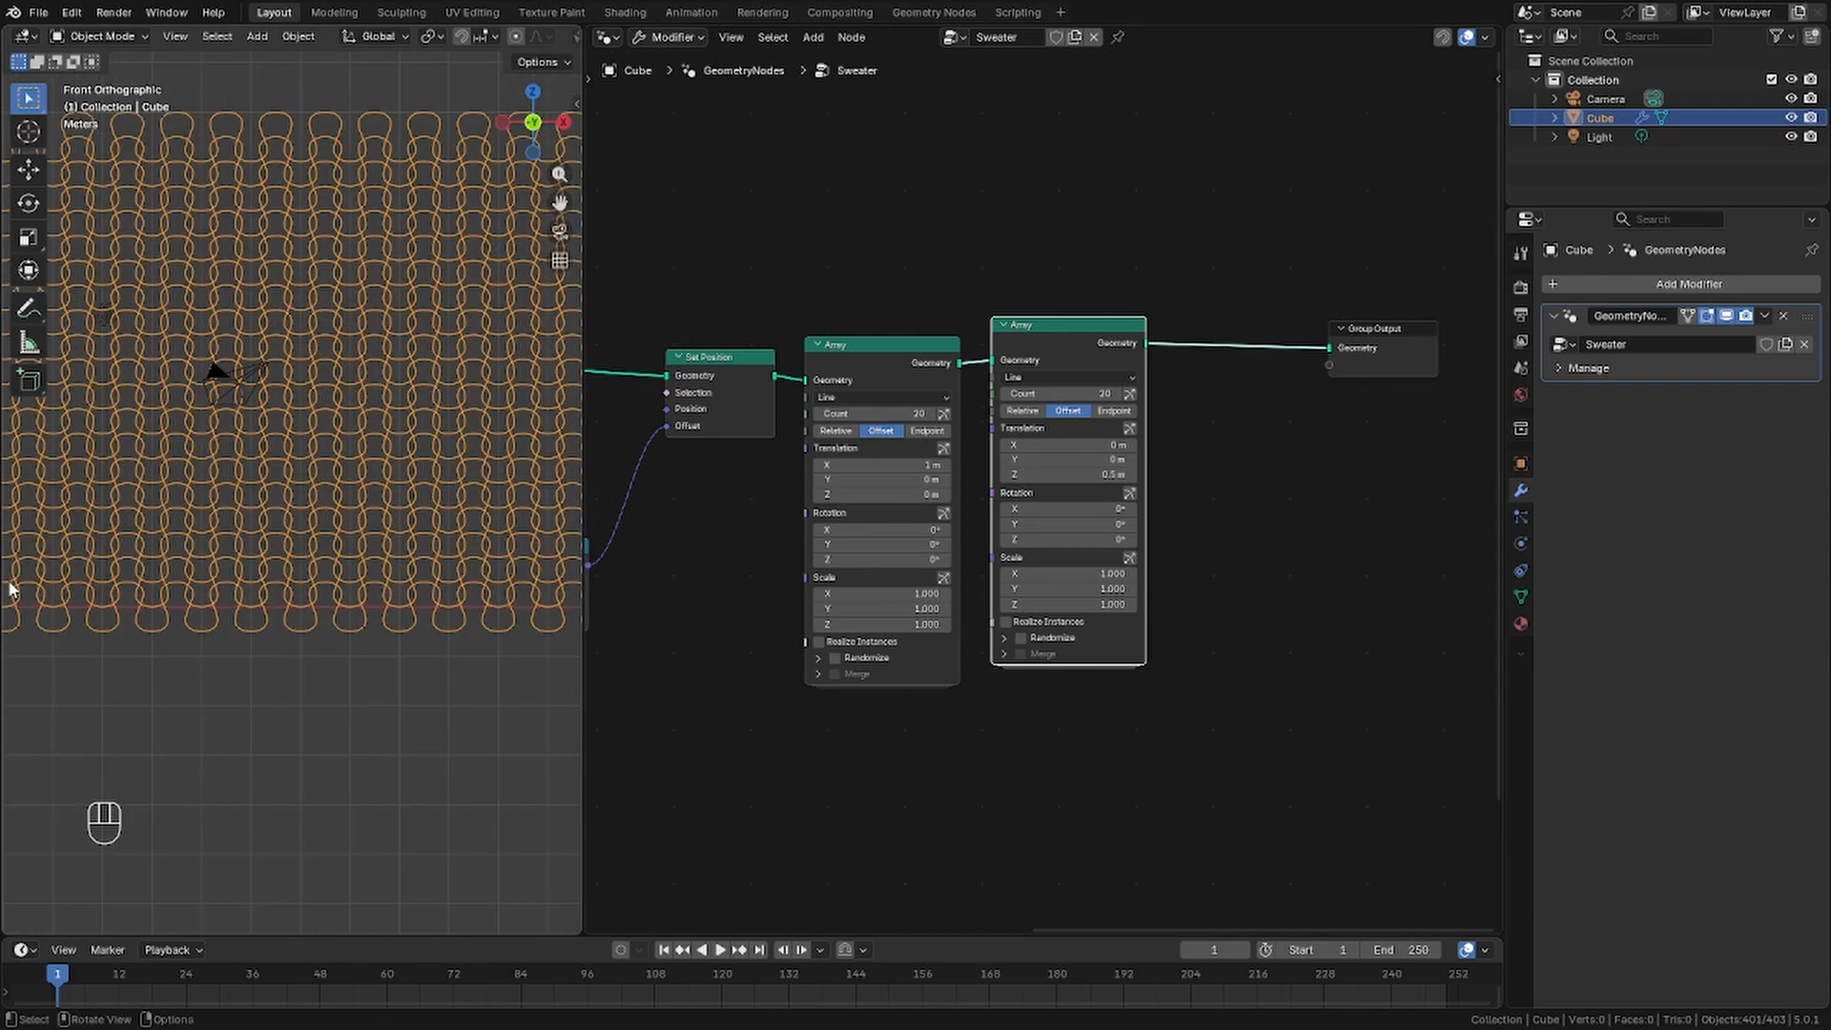
scroll(318, 543, up, 8)
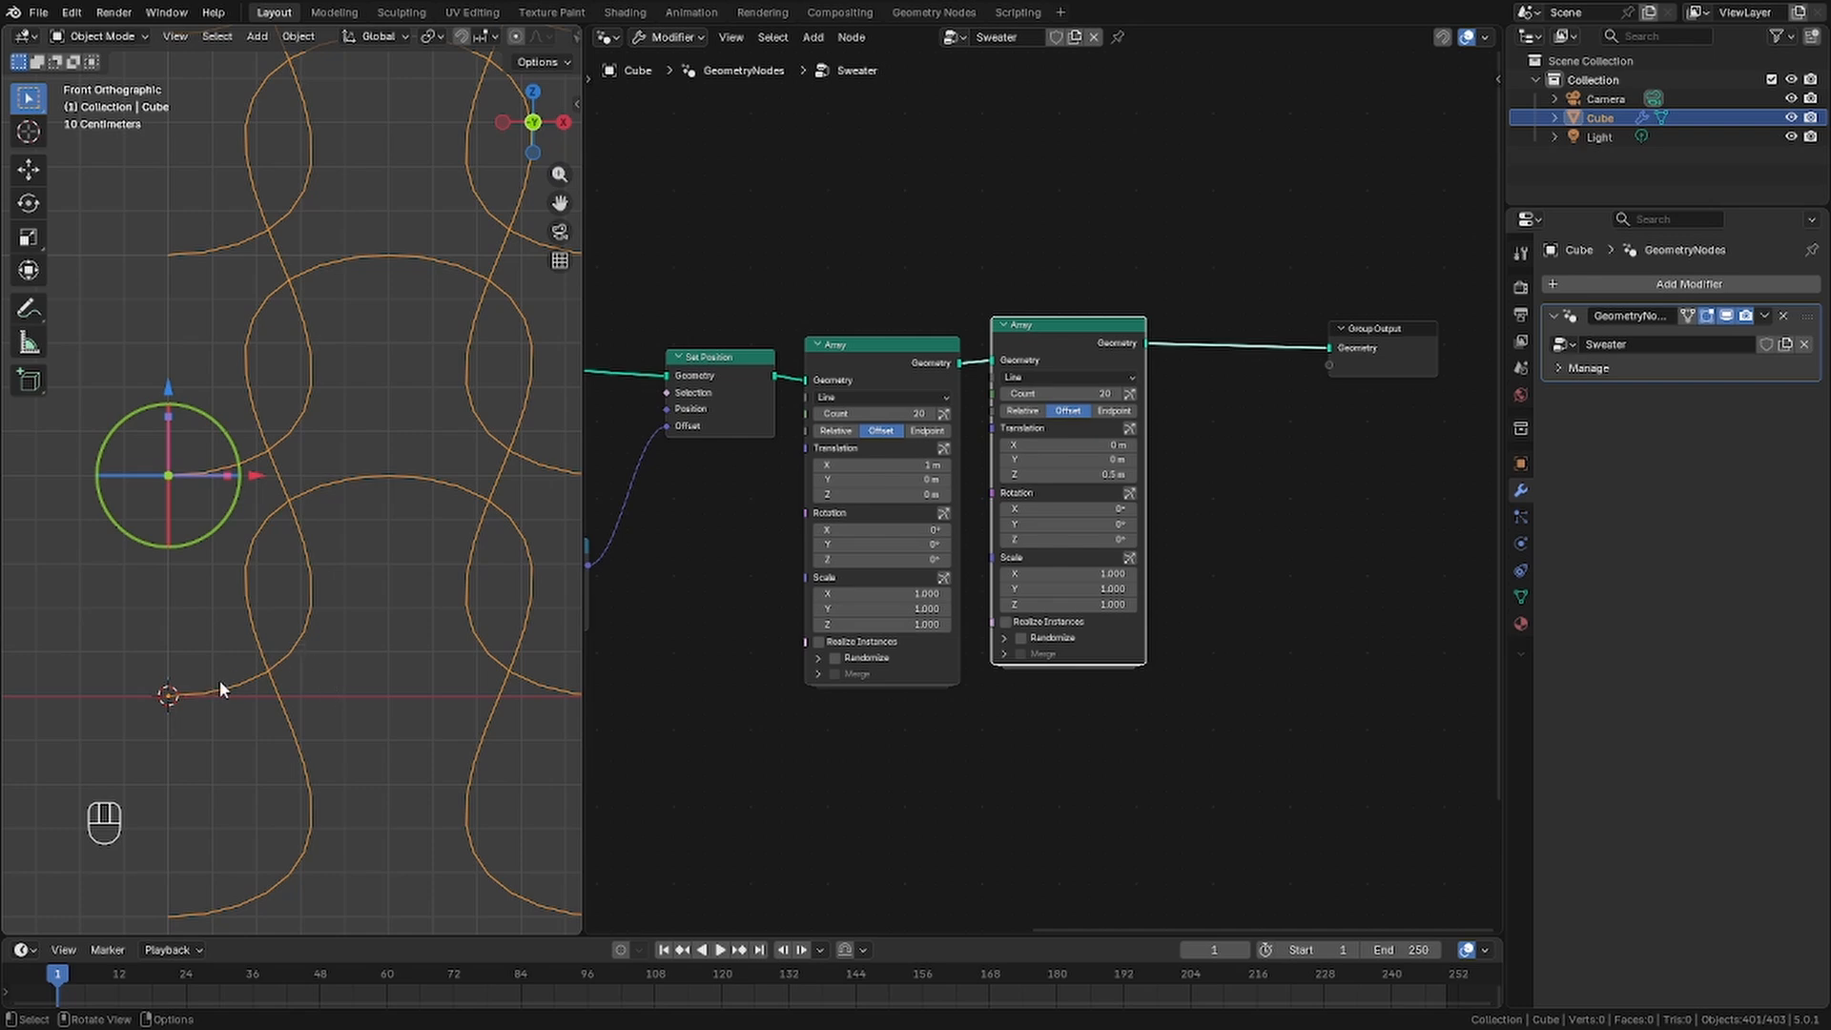
shift+middle_drag(386, 243, 363, 258)
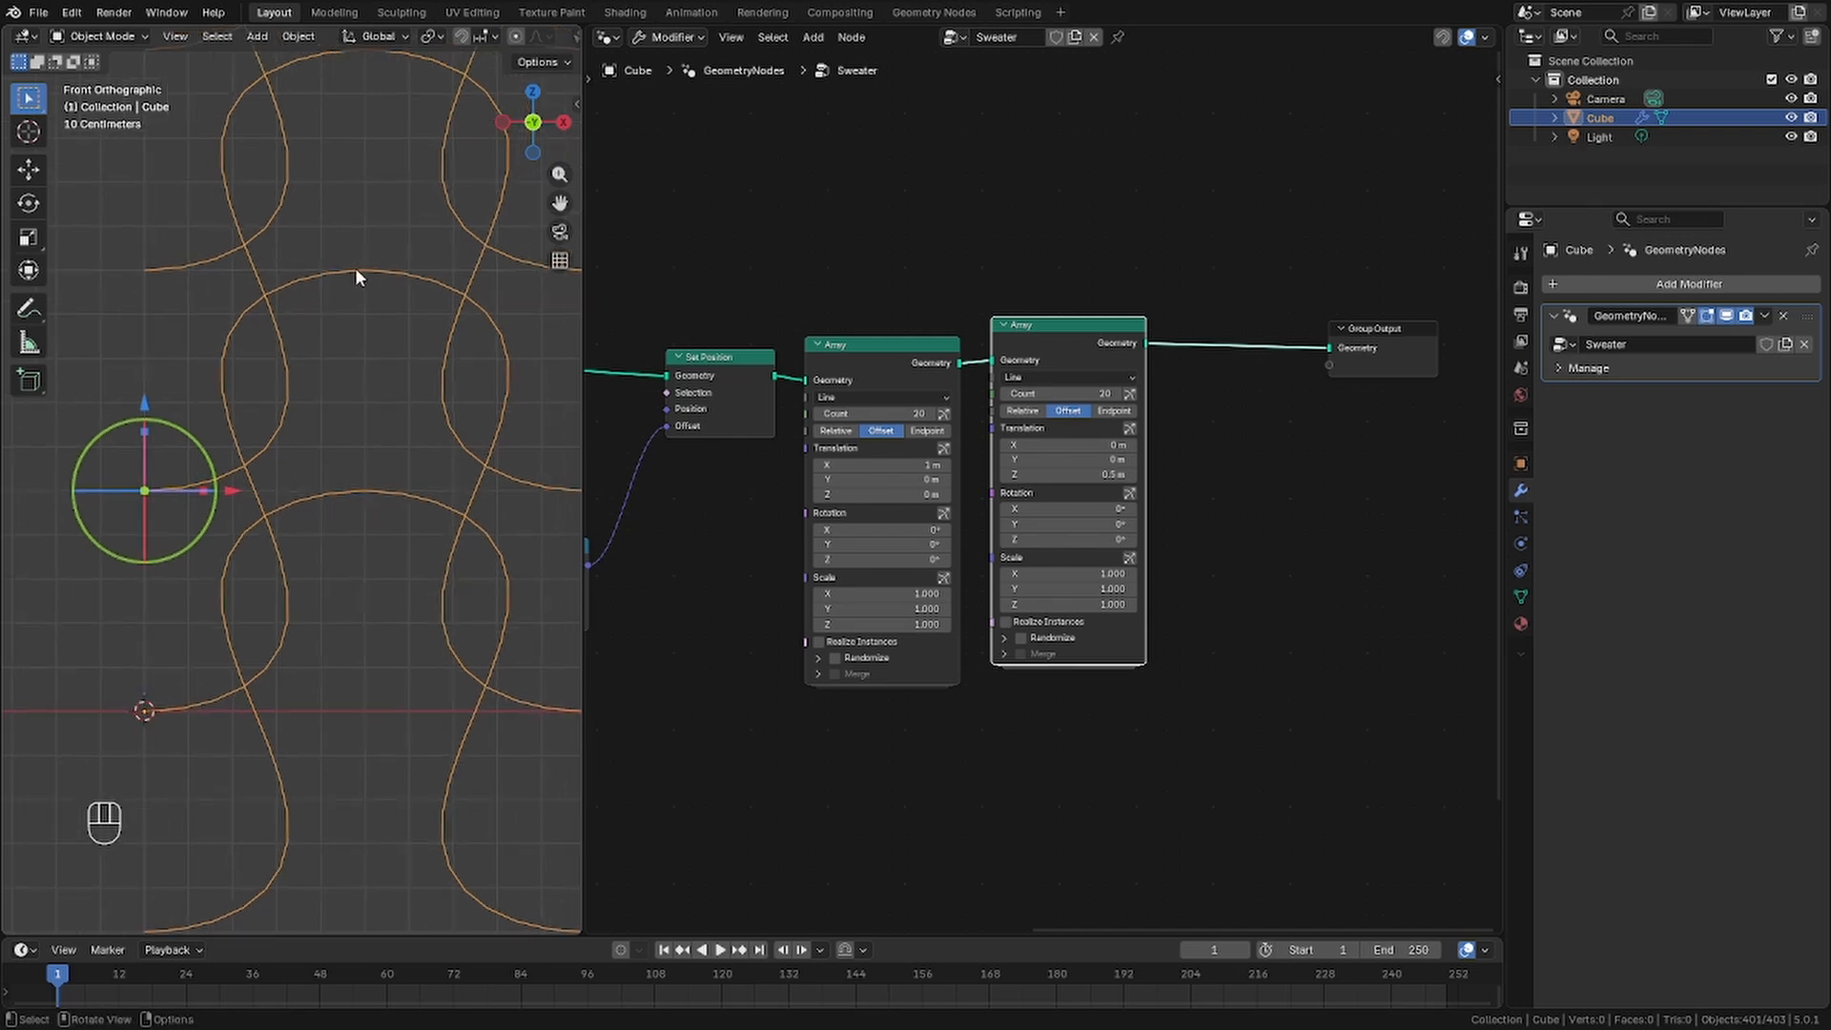
scroll(343, 519, down, 4)
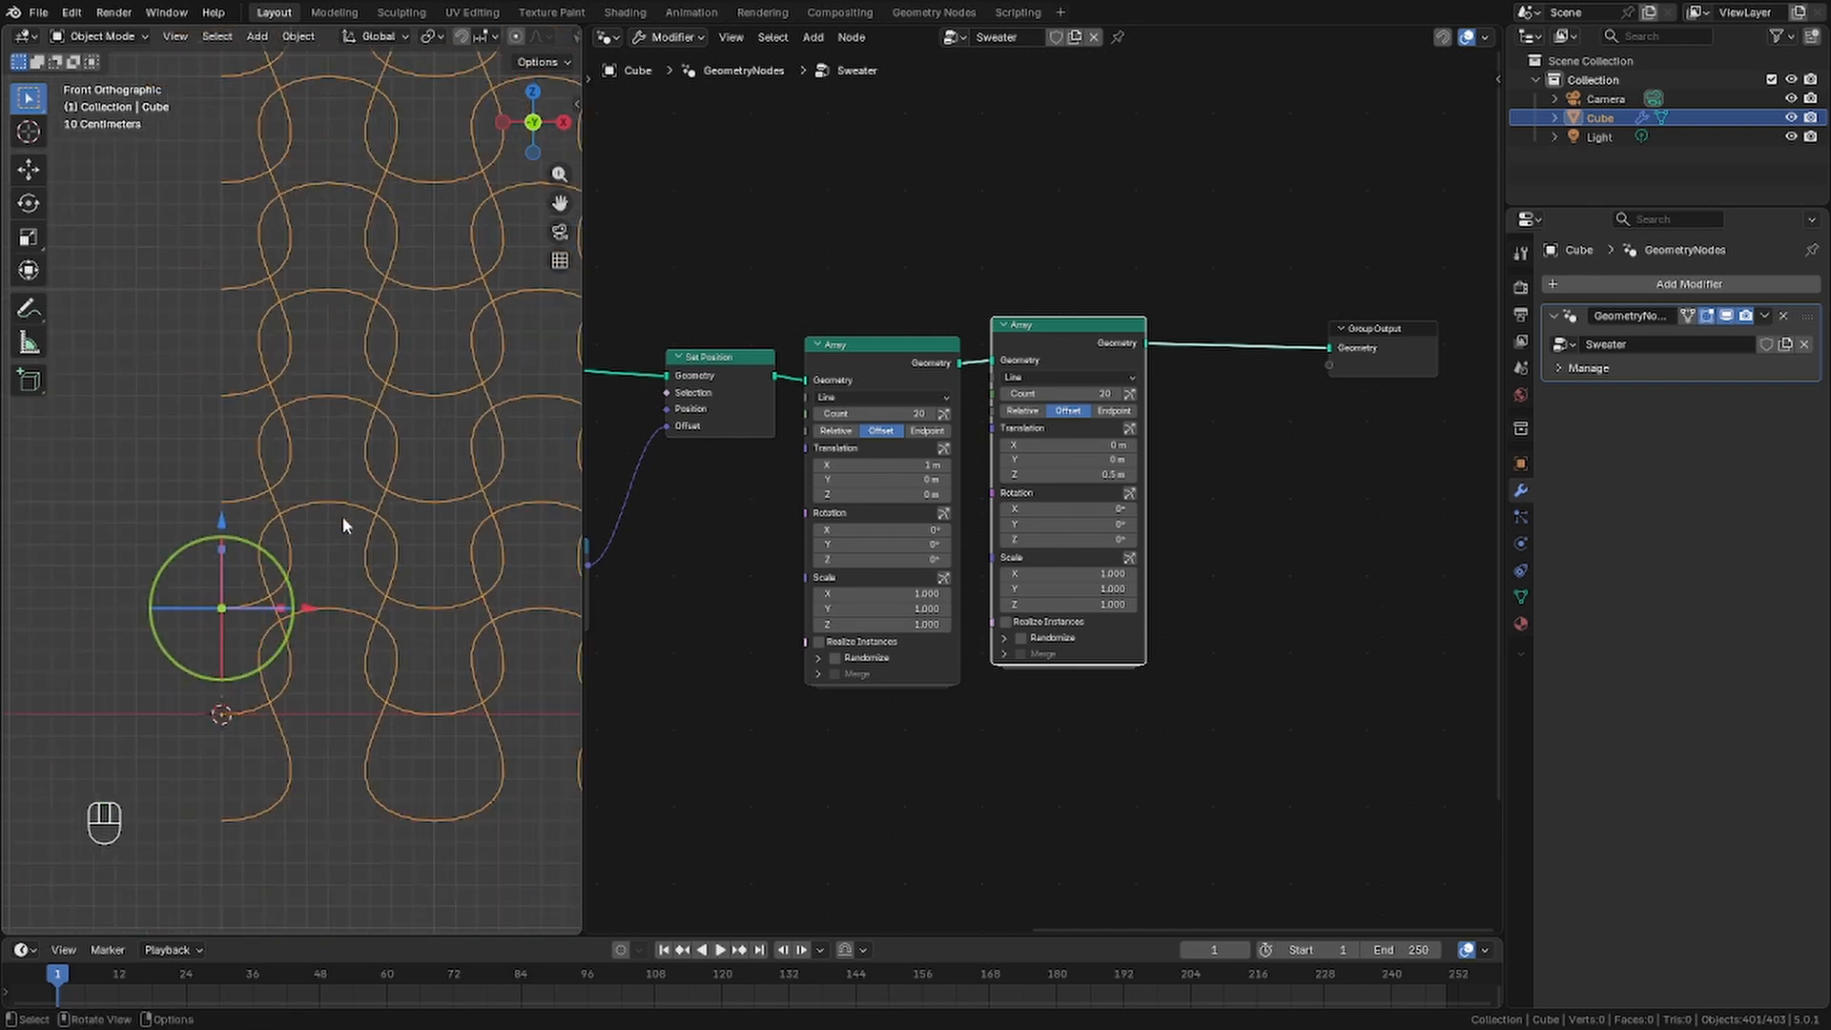
scroll(384, 446, down, 5)
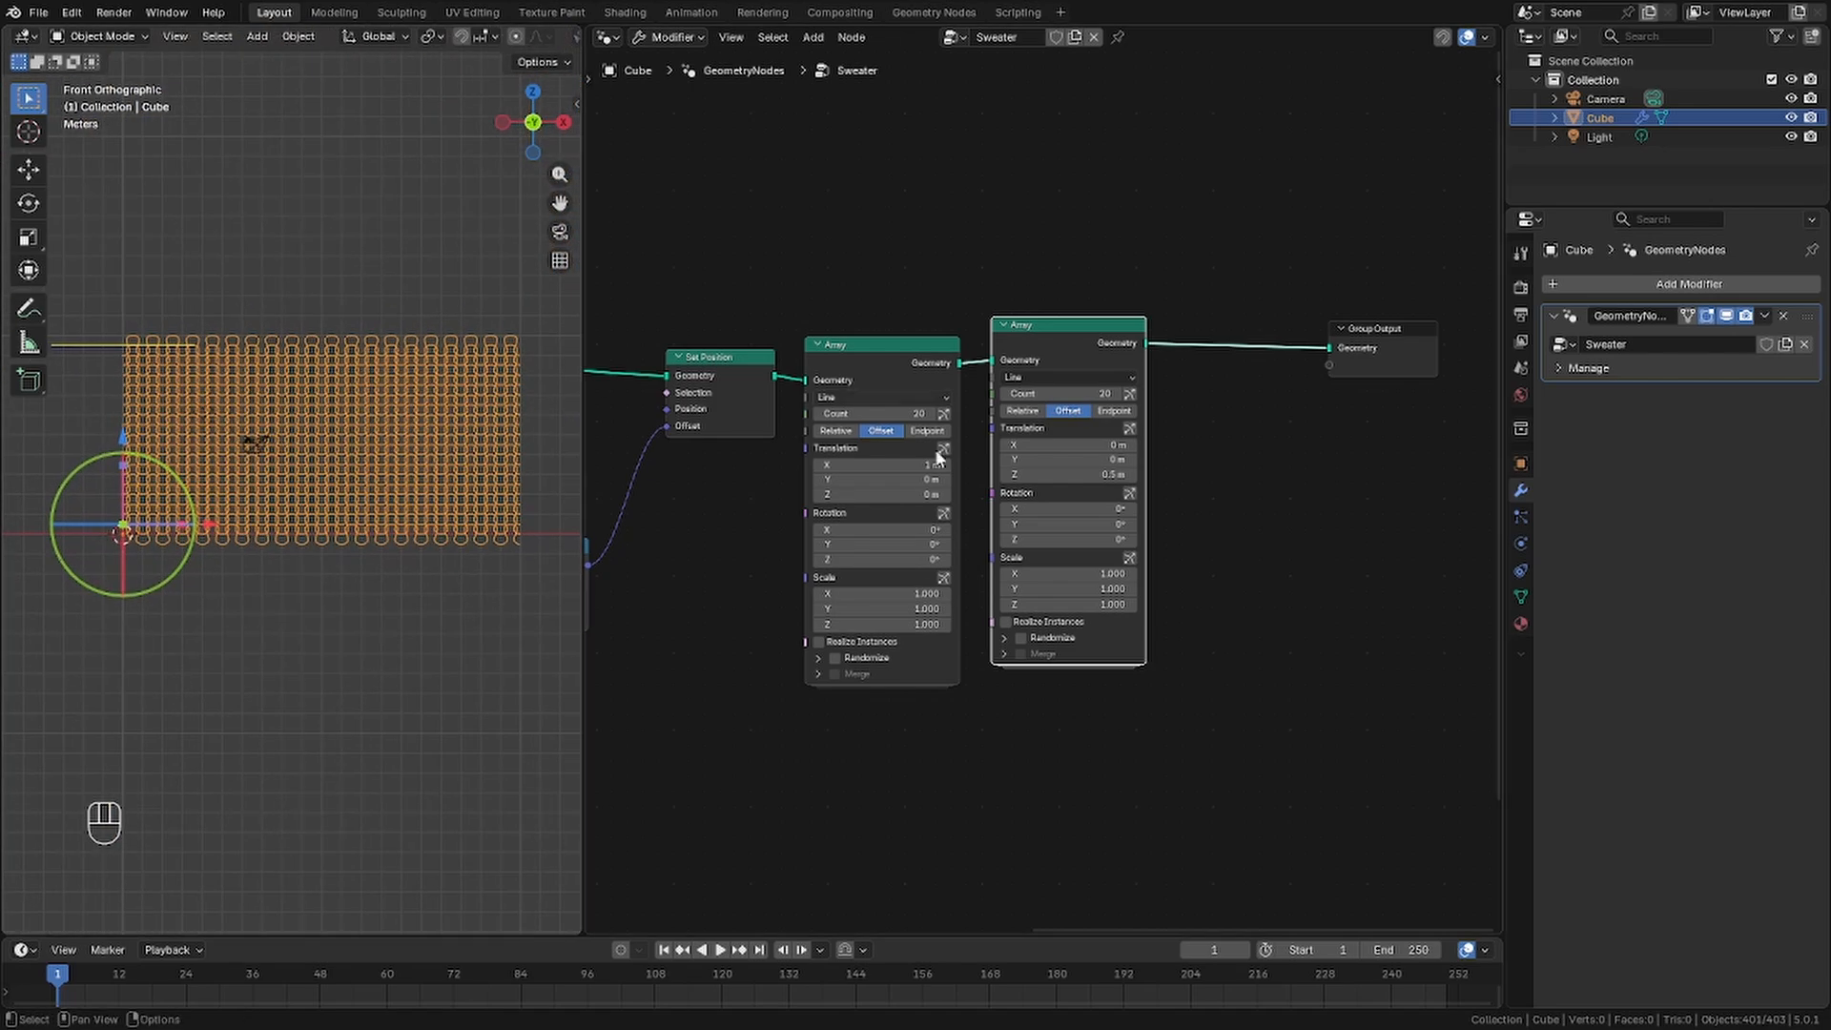
double_click(1041, 394)
key(Return)
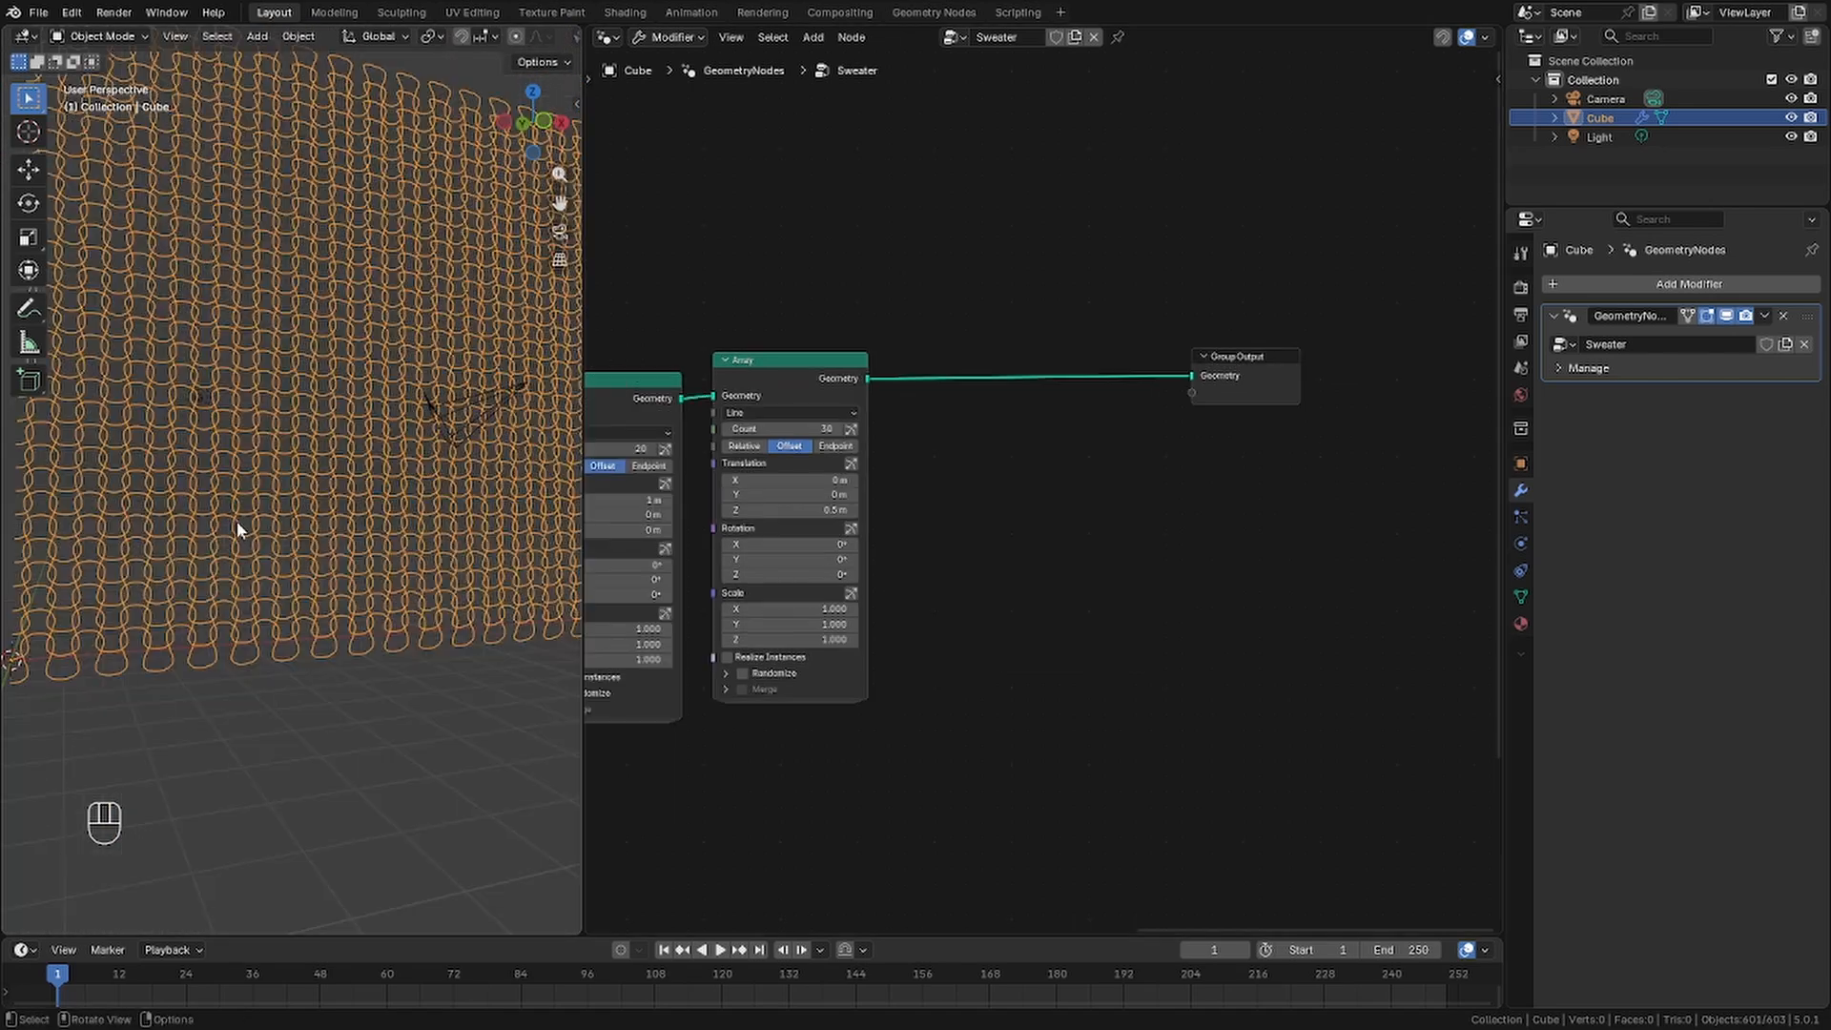
Insert a Curve to Mesh node between the second Array and Group Output
middle_drag(237, 521, 314, 534)
key(shift+a)
click(1167, 436)
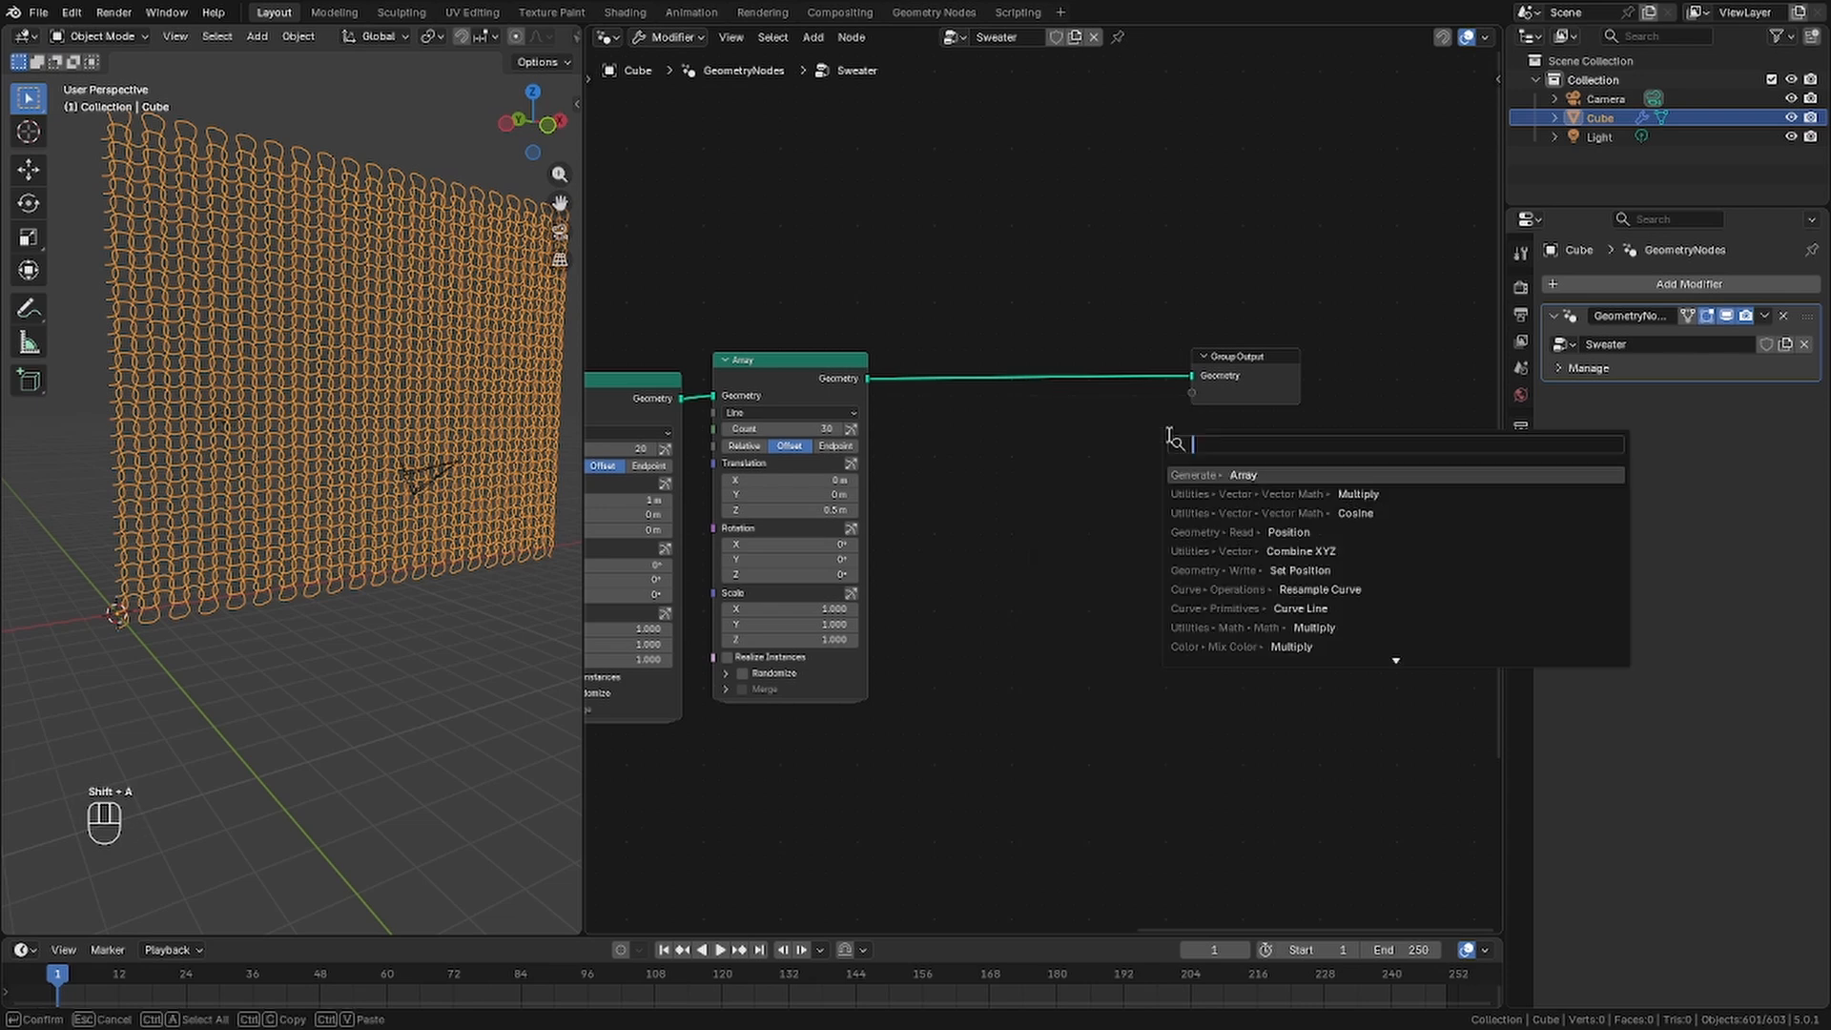
text(curv)
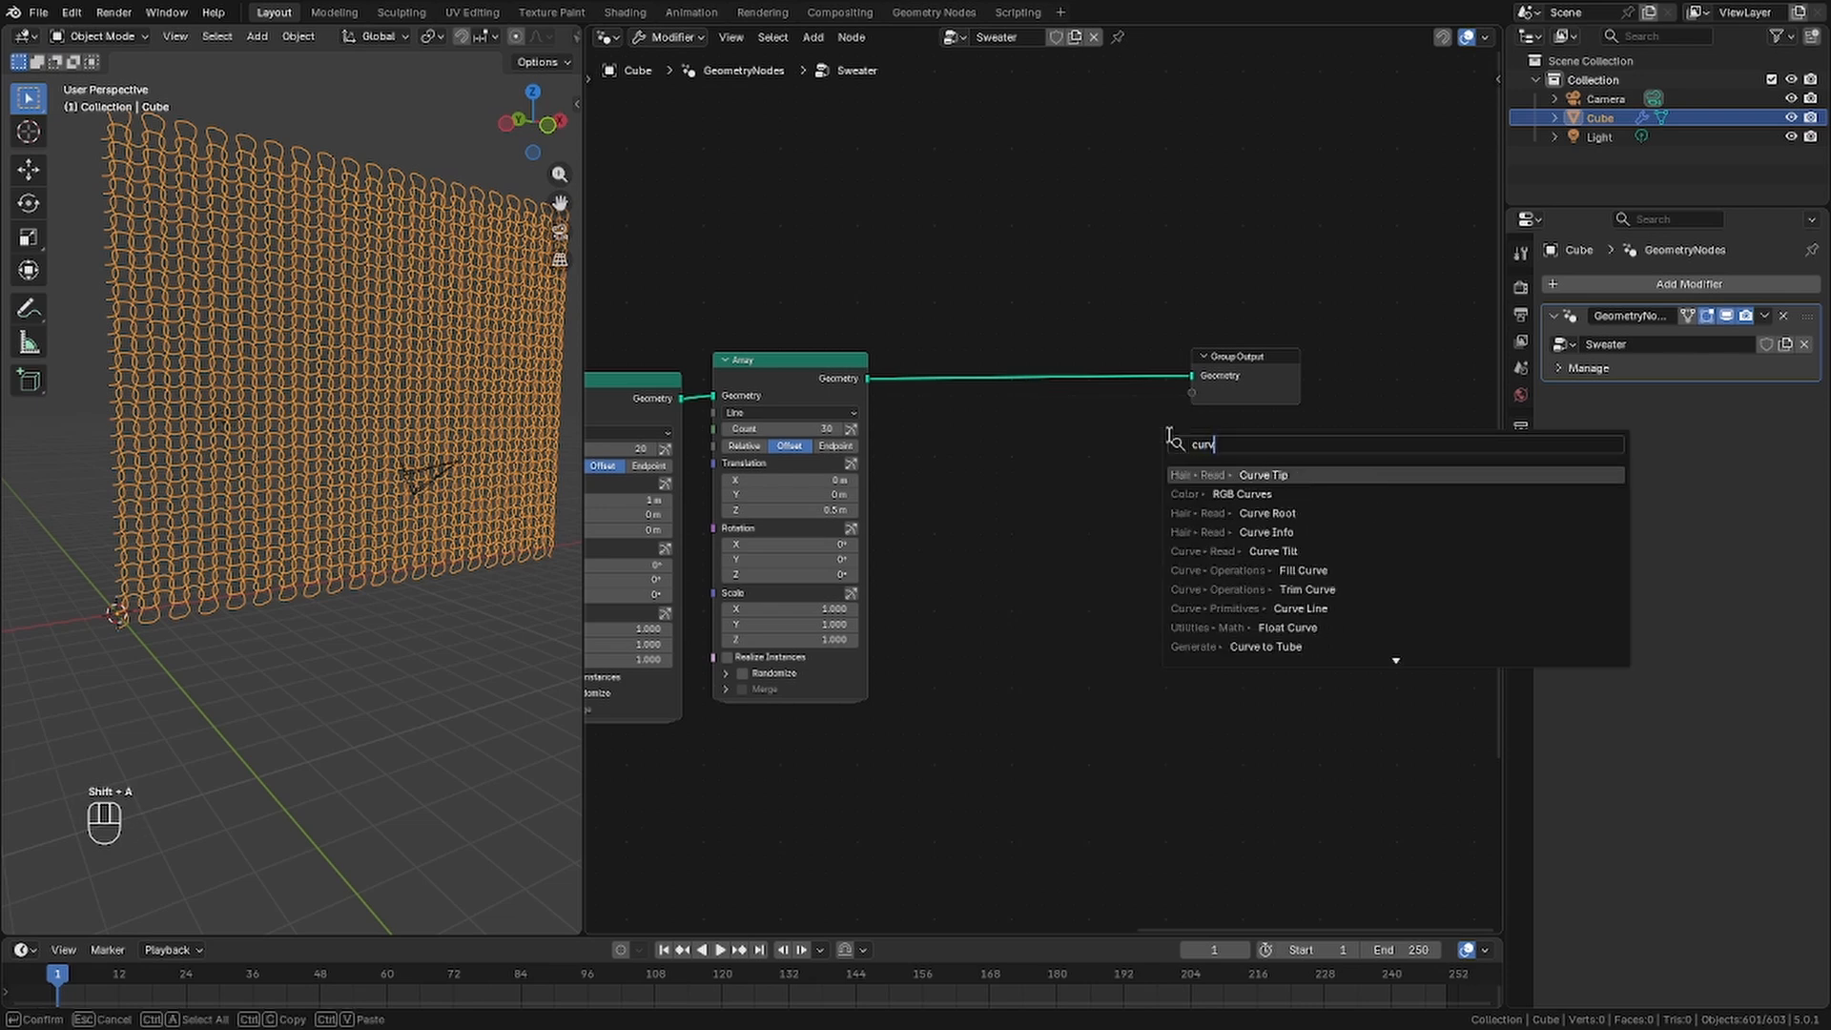
text(e to m)
key(Return)
click(1032, 360)
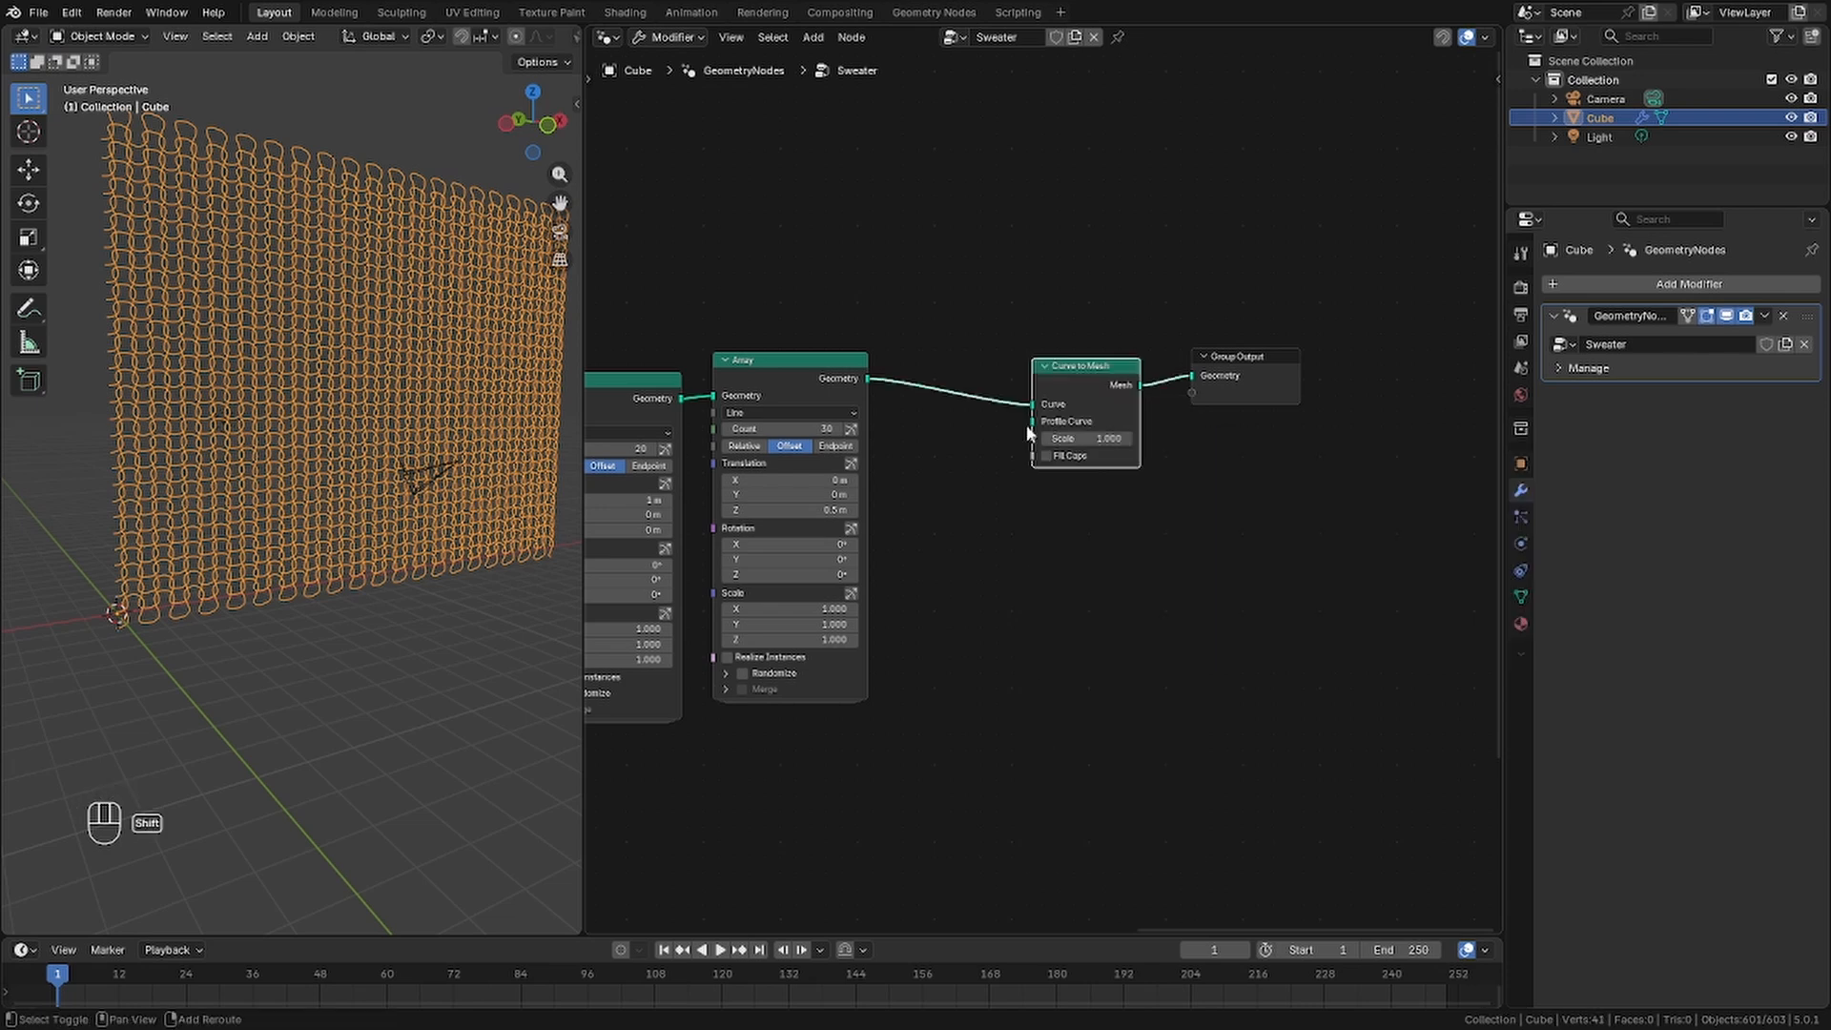
Add a Curve Circle node between the second Array and Curve to Mesh, below their link
key(shift+a)
click(1029, 426)
text(cu)
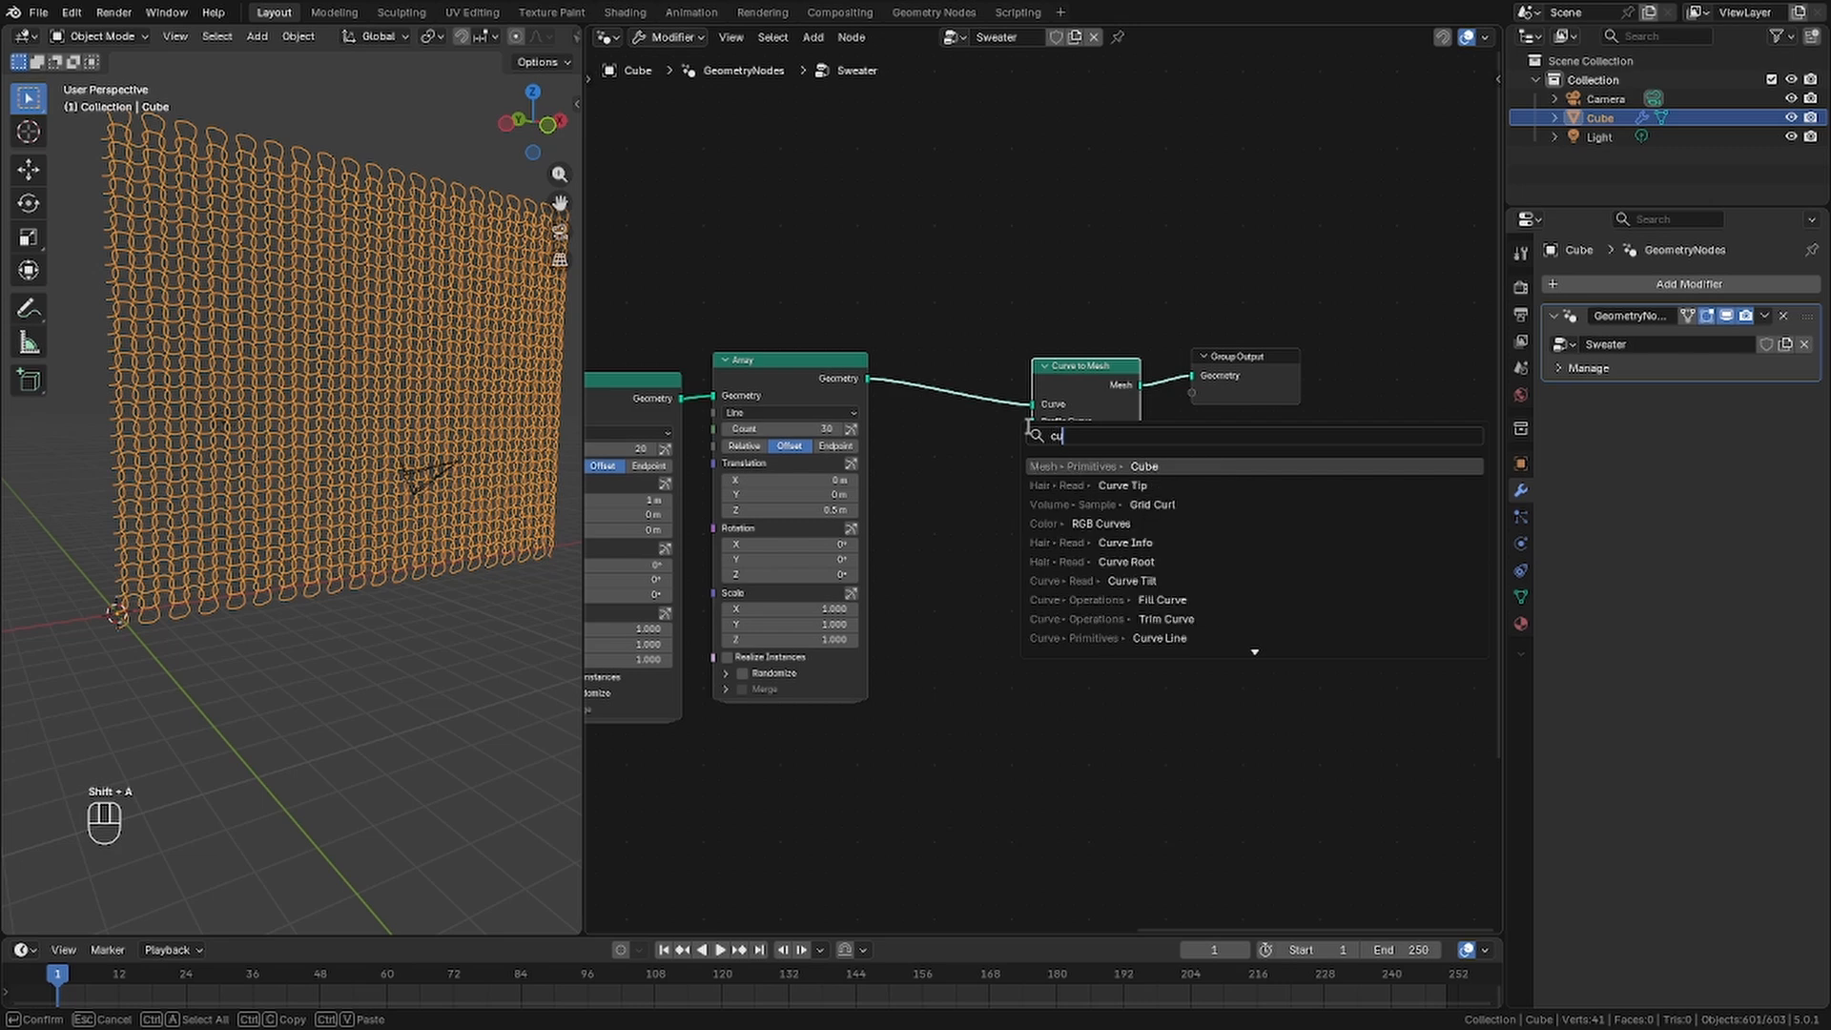
text(rve circ)
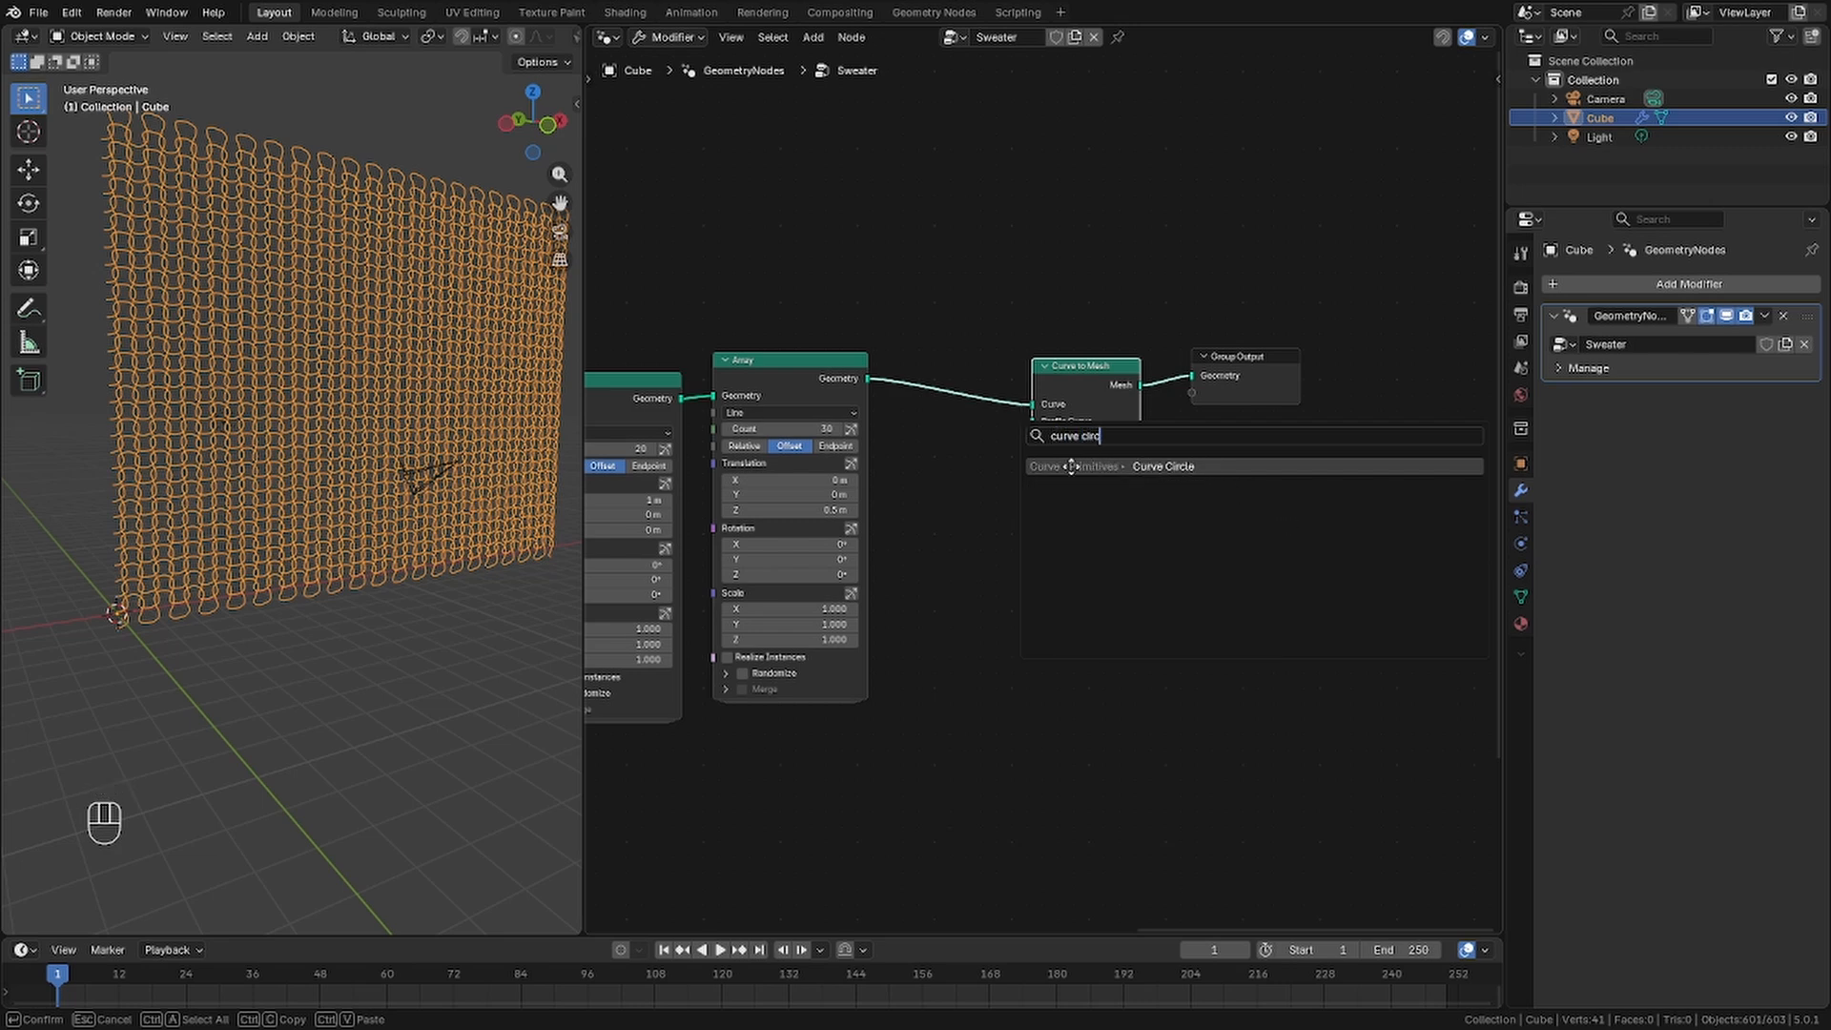
key(Return)
click(894, 450)
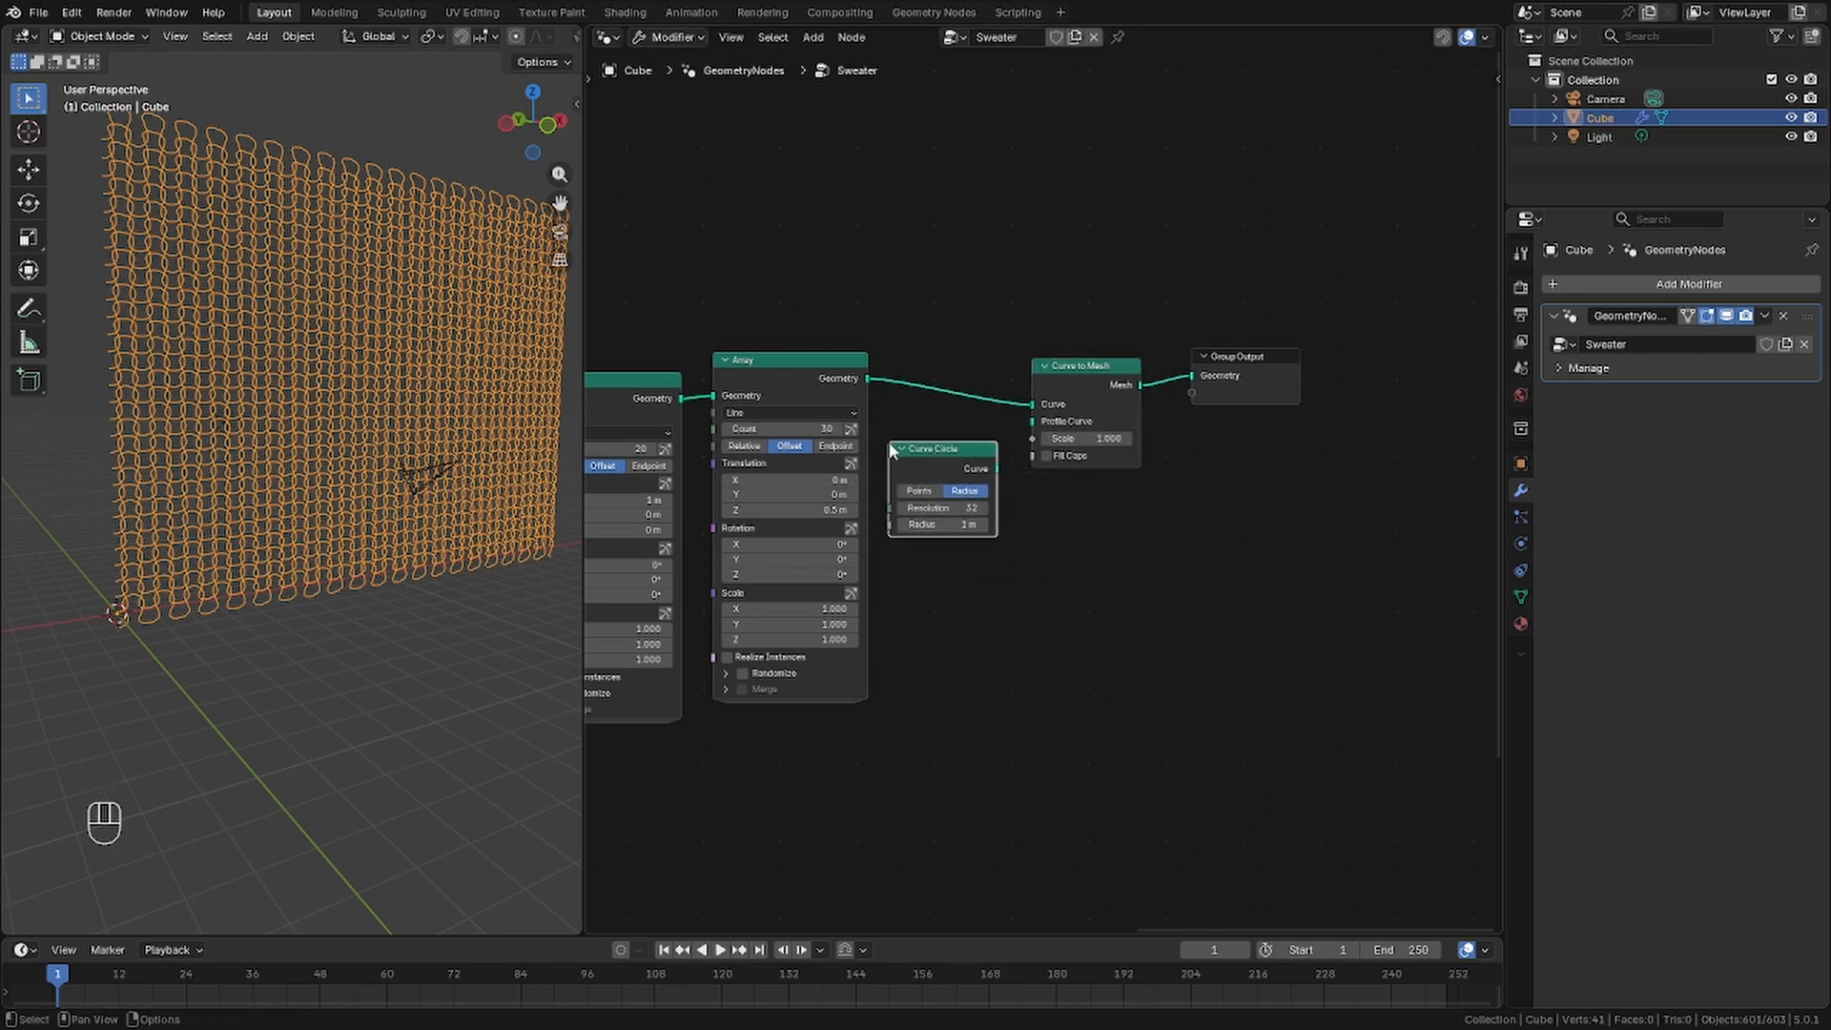
Set the Curve Circle's resolution to 8 and connect it to Curve to Mesh's Profile Curve
scroll(906, 468, up, 6)
click(894, 517)
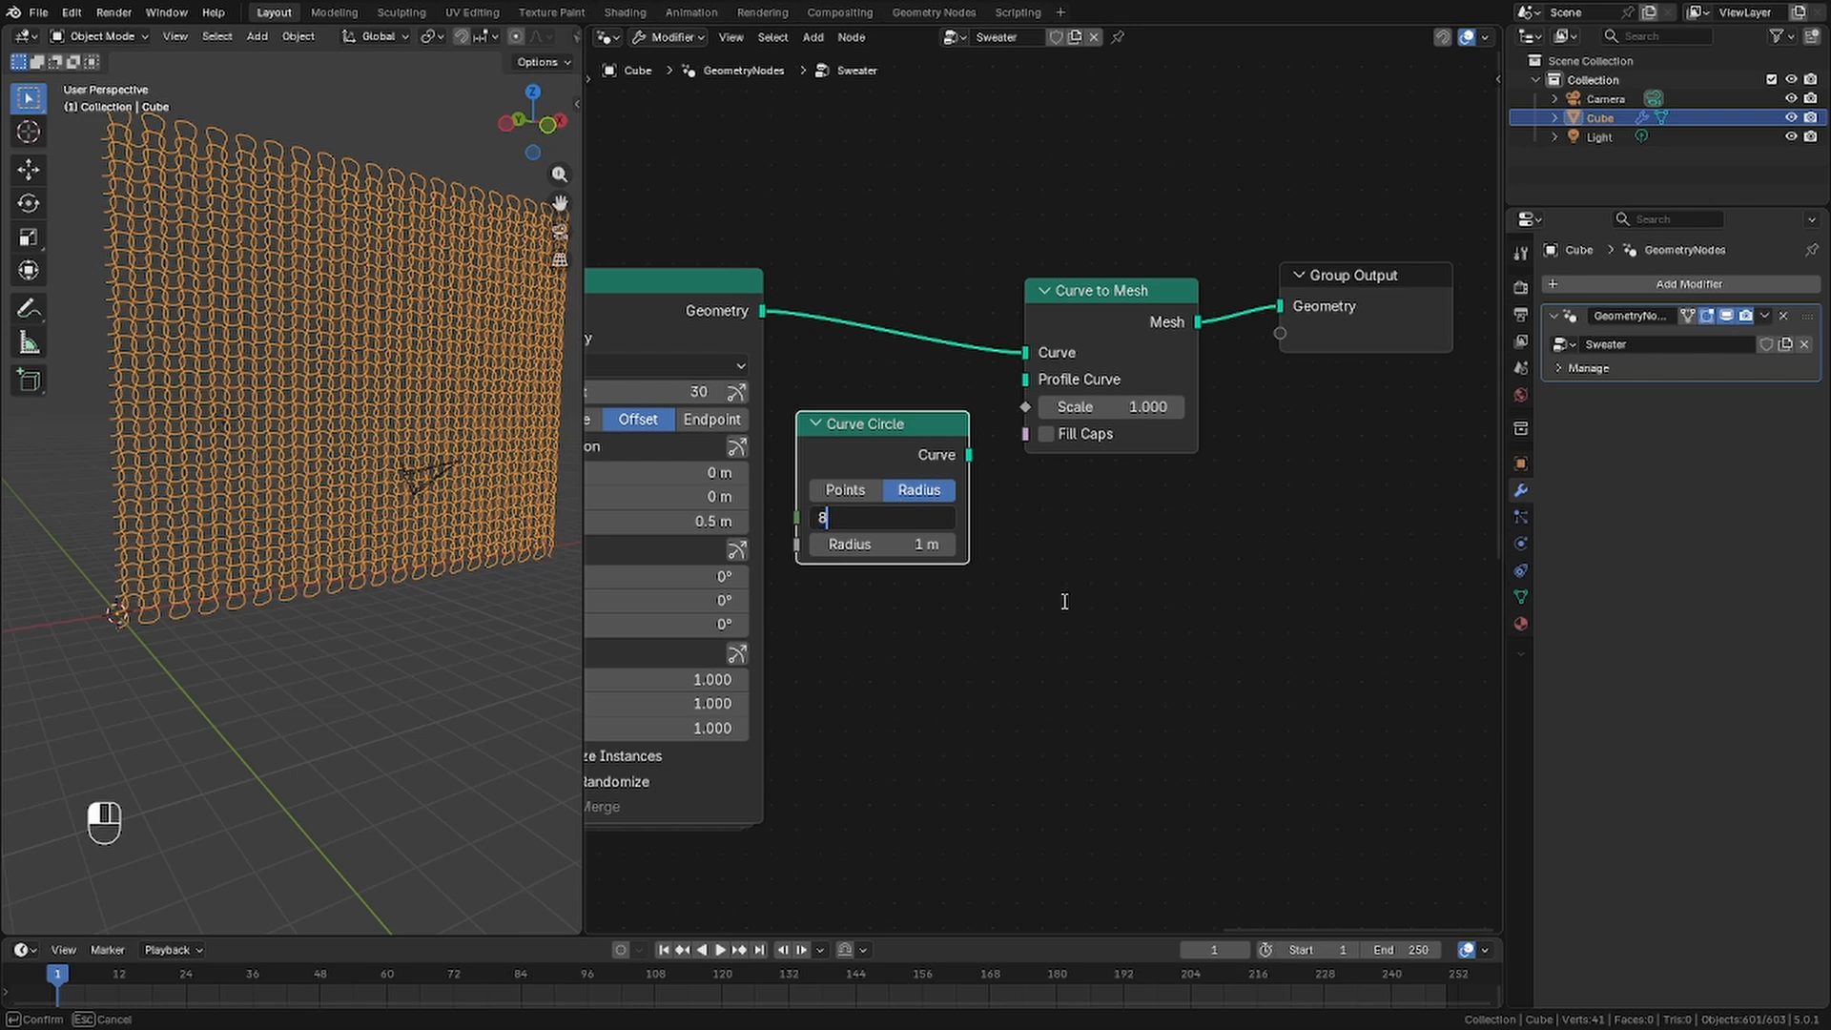
key(Return)
drag(971, 454, 1025, 379)
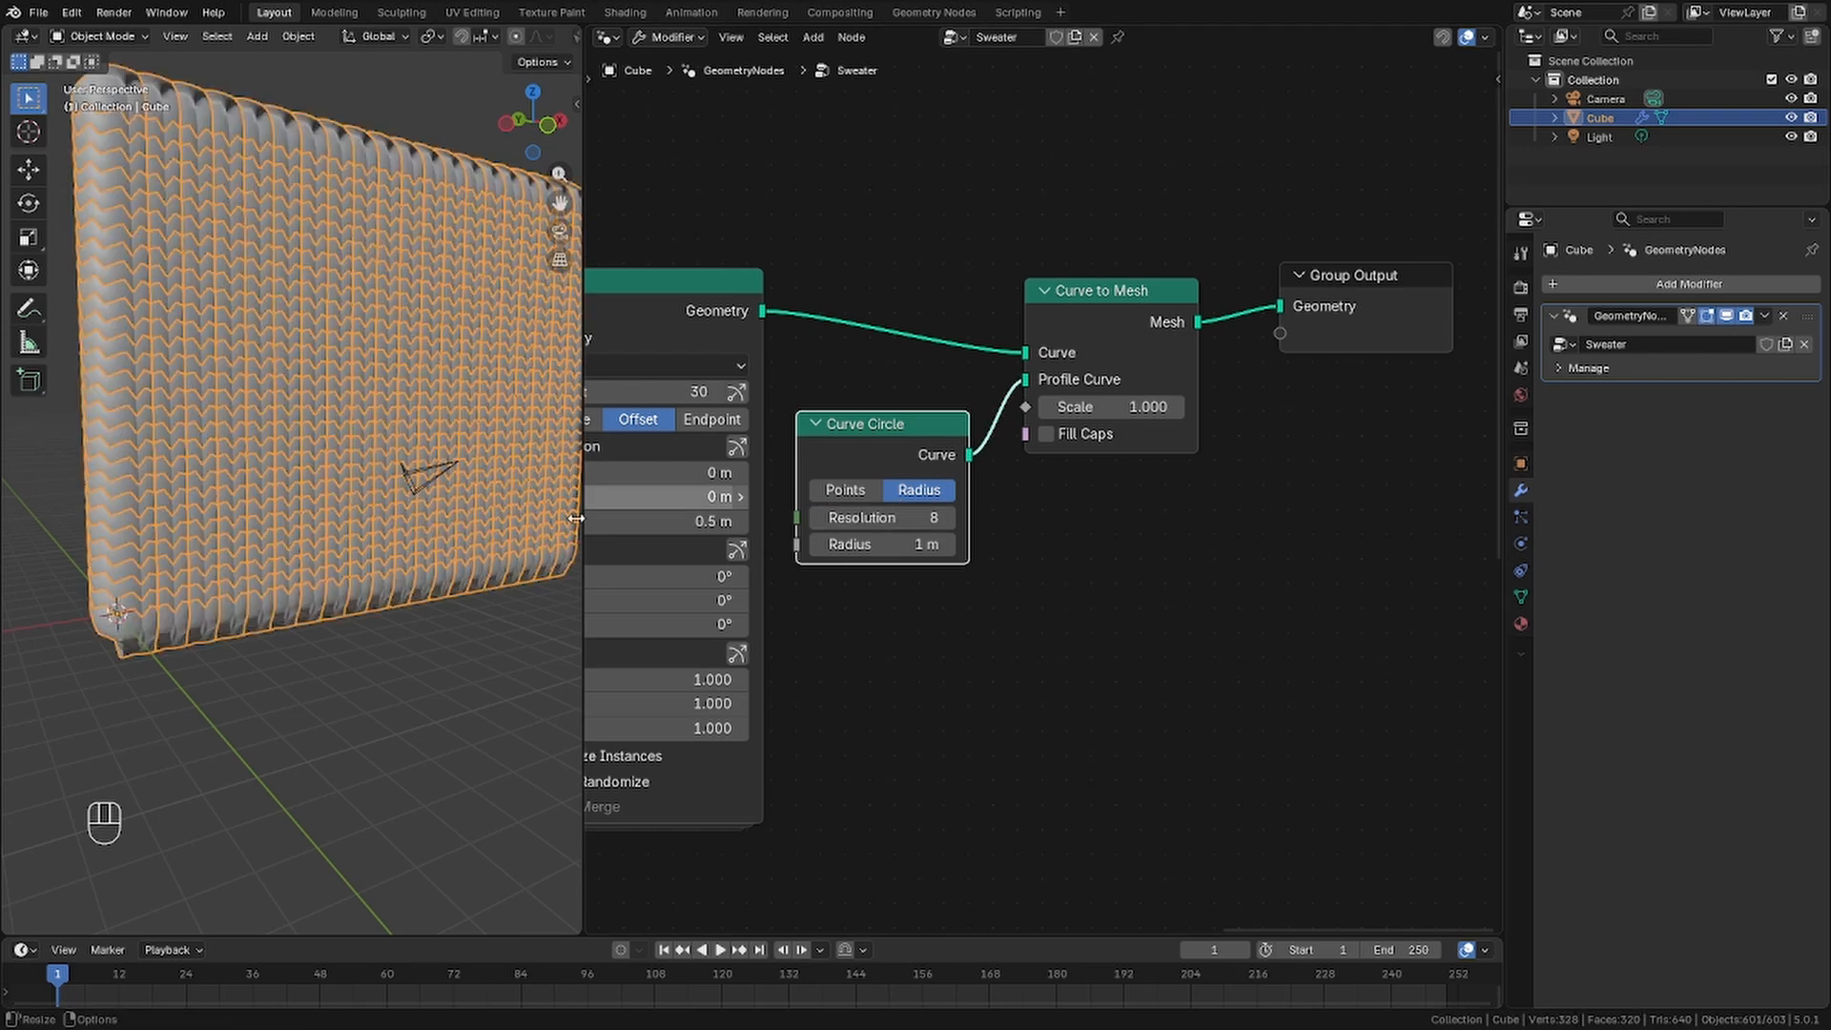
Set the Curve Circle's radius to 0.2 m to thin the yarn
click(892, 544)
text(0.2)
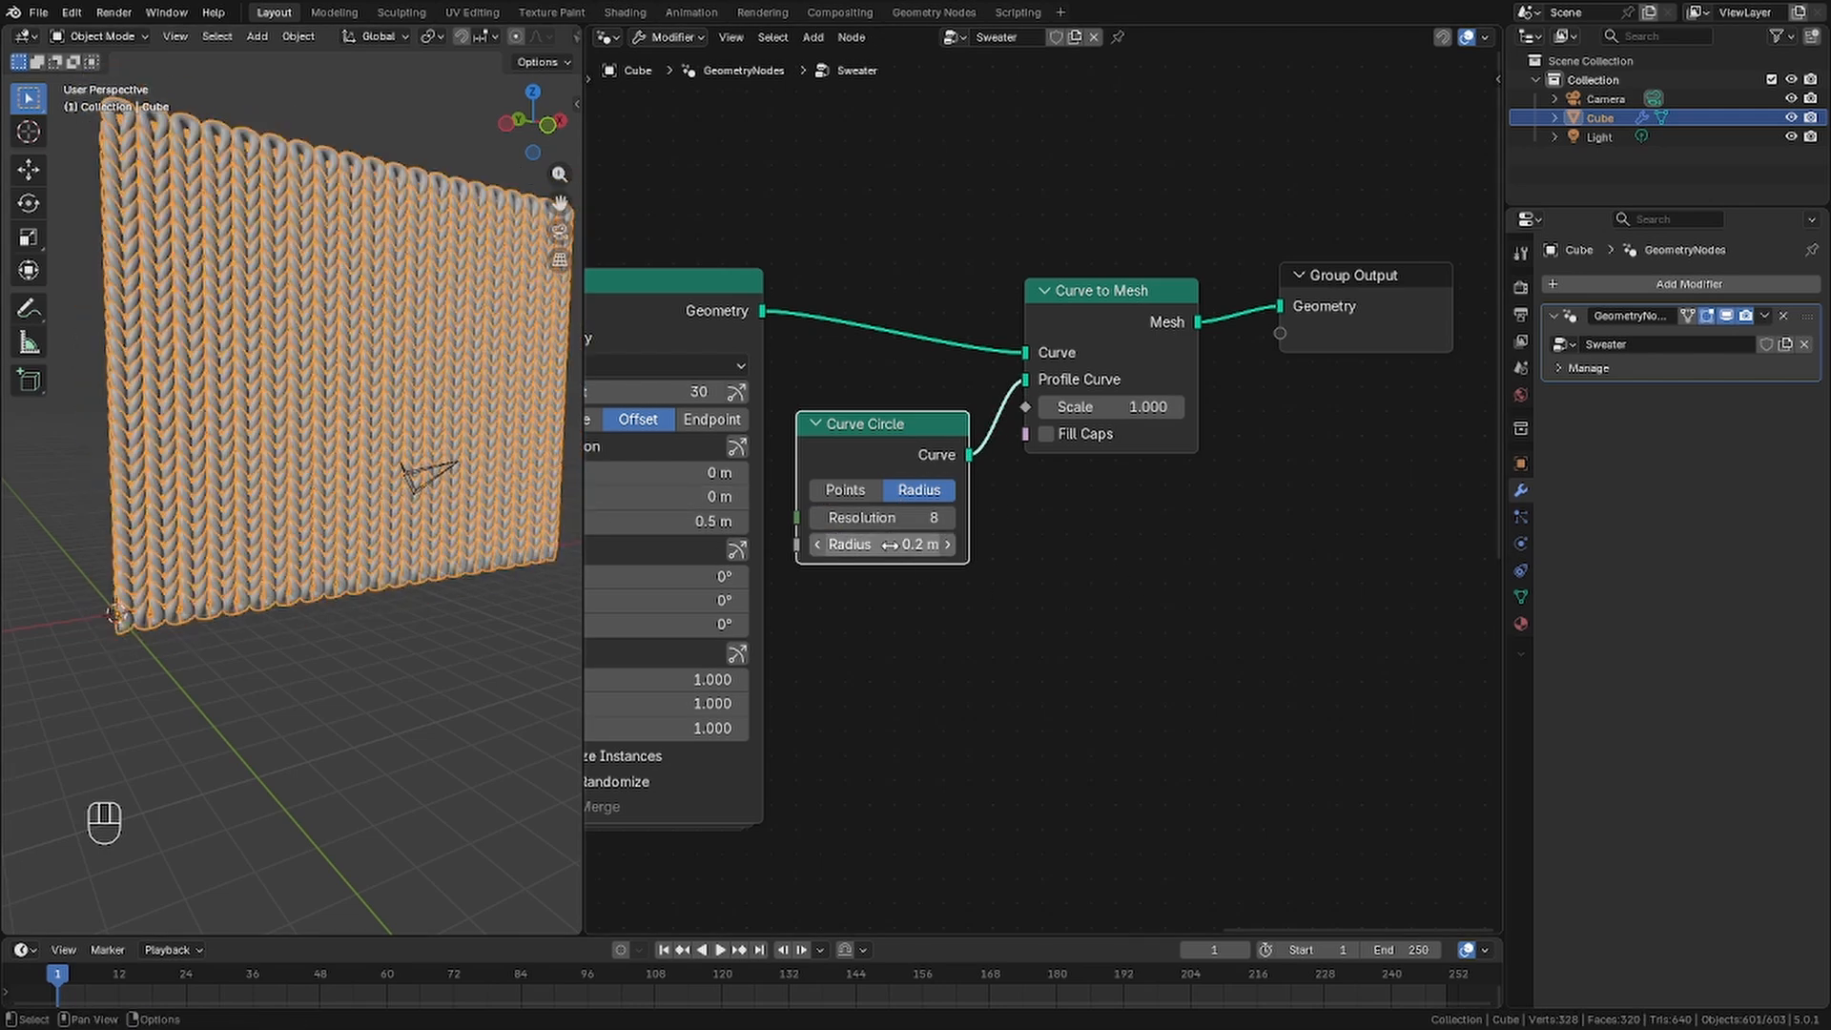
key(Return)
Deselect the sweater object and examine the knitted panel's stitches and edges in the front view
click(237, 662)
scroll(175, 675, up, 4)
key(KP_1)
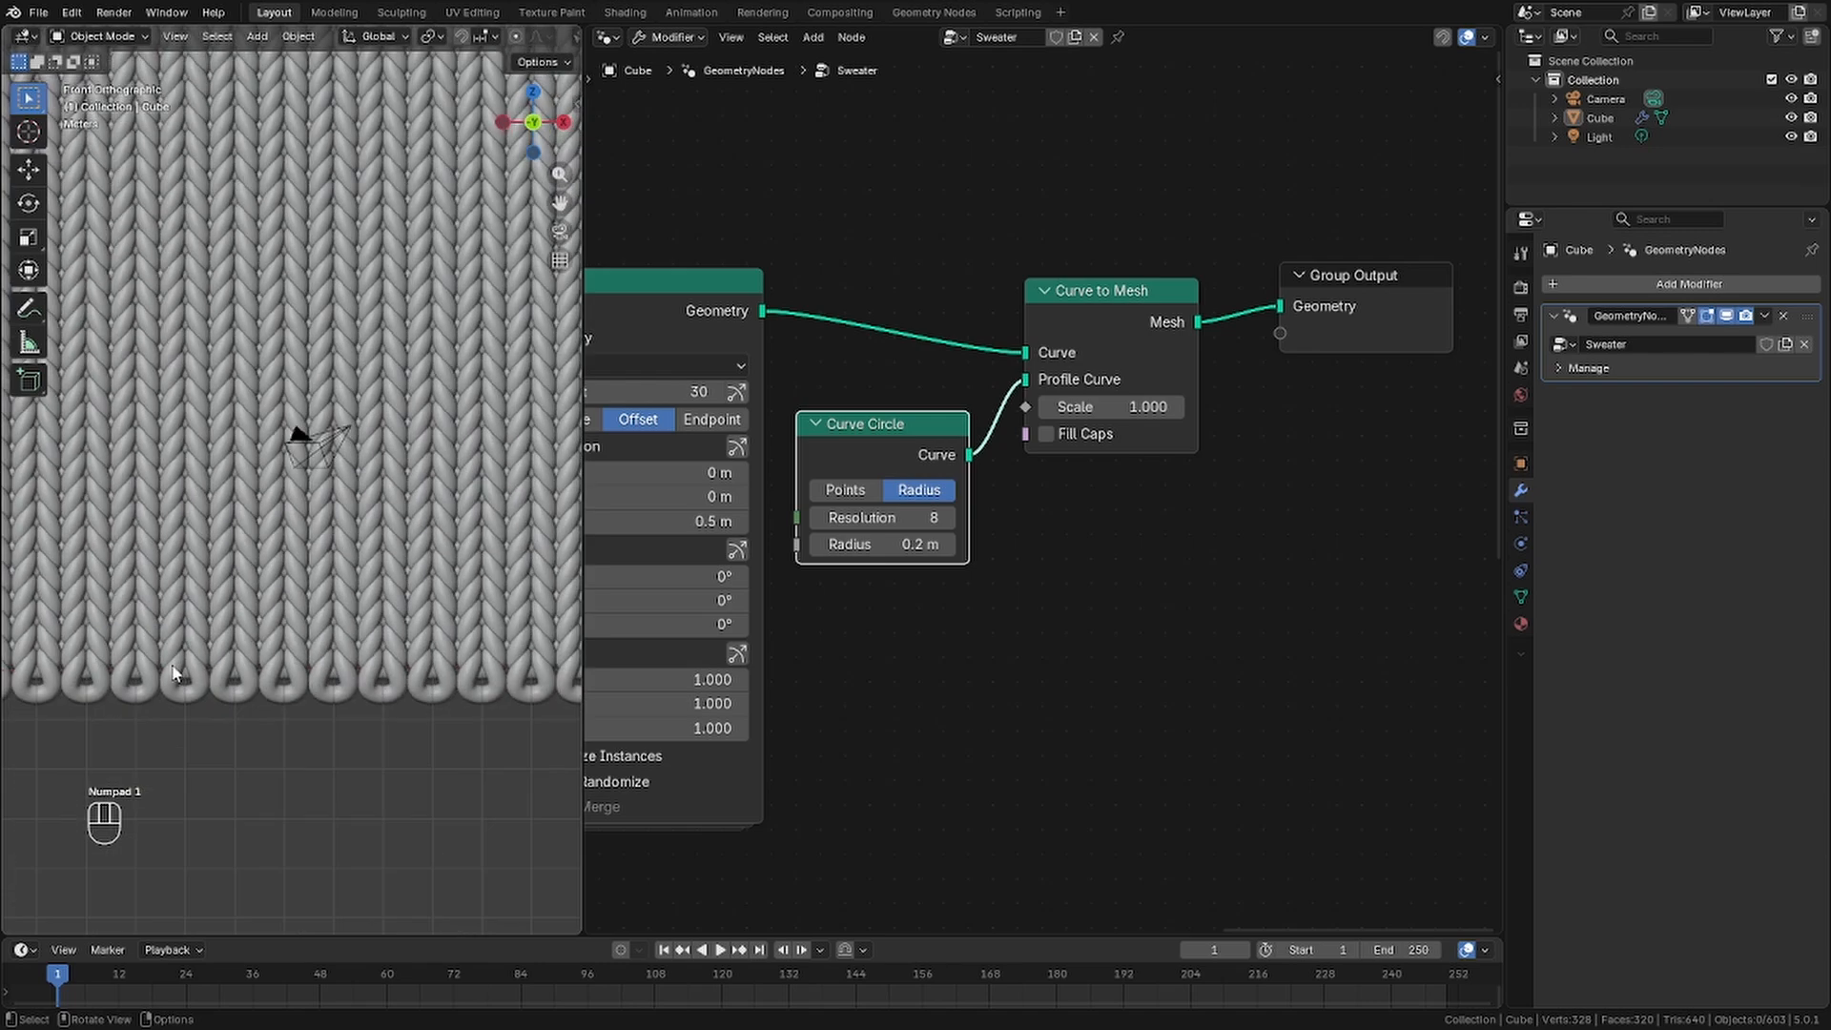
scroll(224, 643, down, 4)
mouse_move(282, 447)
shift+middle_down()
mouse_move(306, 480)
mouse_move(182, 452)
mouse_move(290, 480)
shift+middle_up()
scroll(292, 449, up, 3)
scroll(233, 476, down, 1)
scroll(372, 600, down, 3)
shift+middle_drag(433, 563, 377, 588)
scroll(387, 586, up, 2)
shift+middle_drag(558, 520, 519, 501)
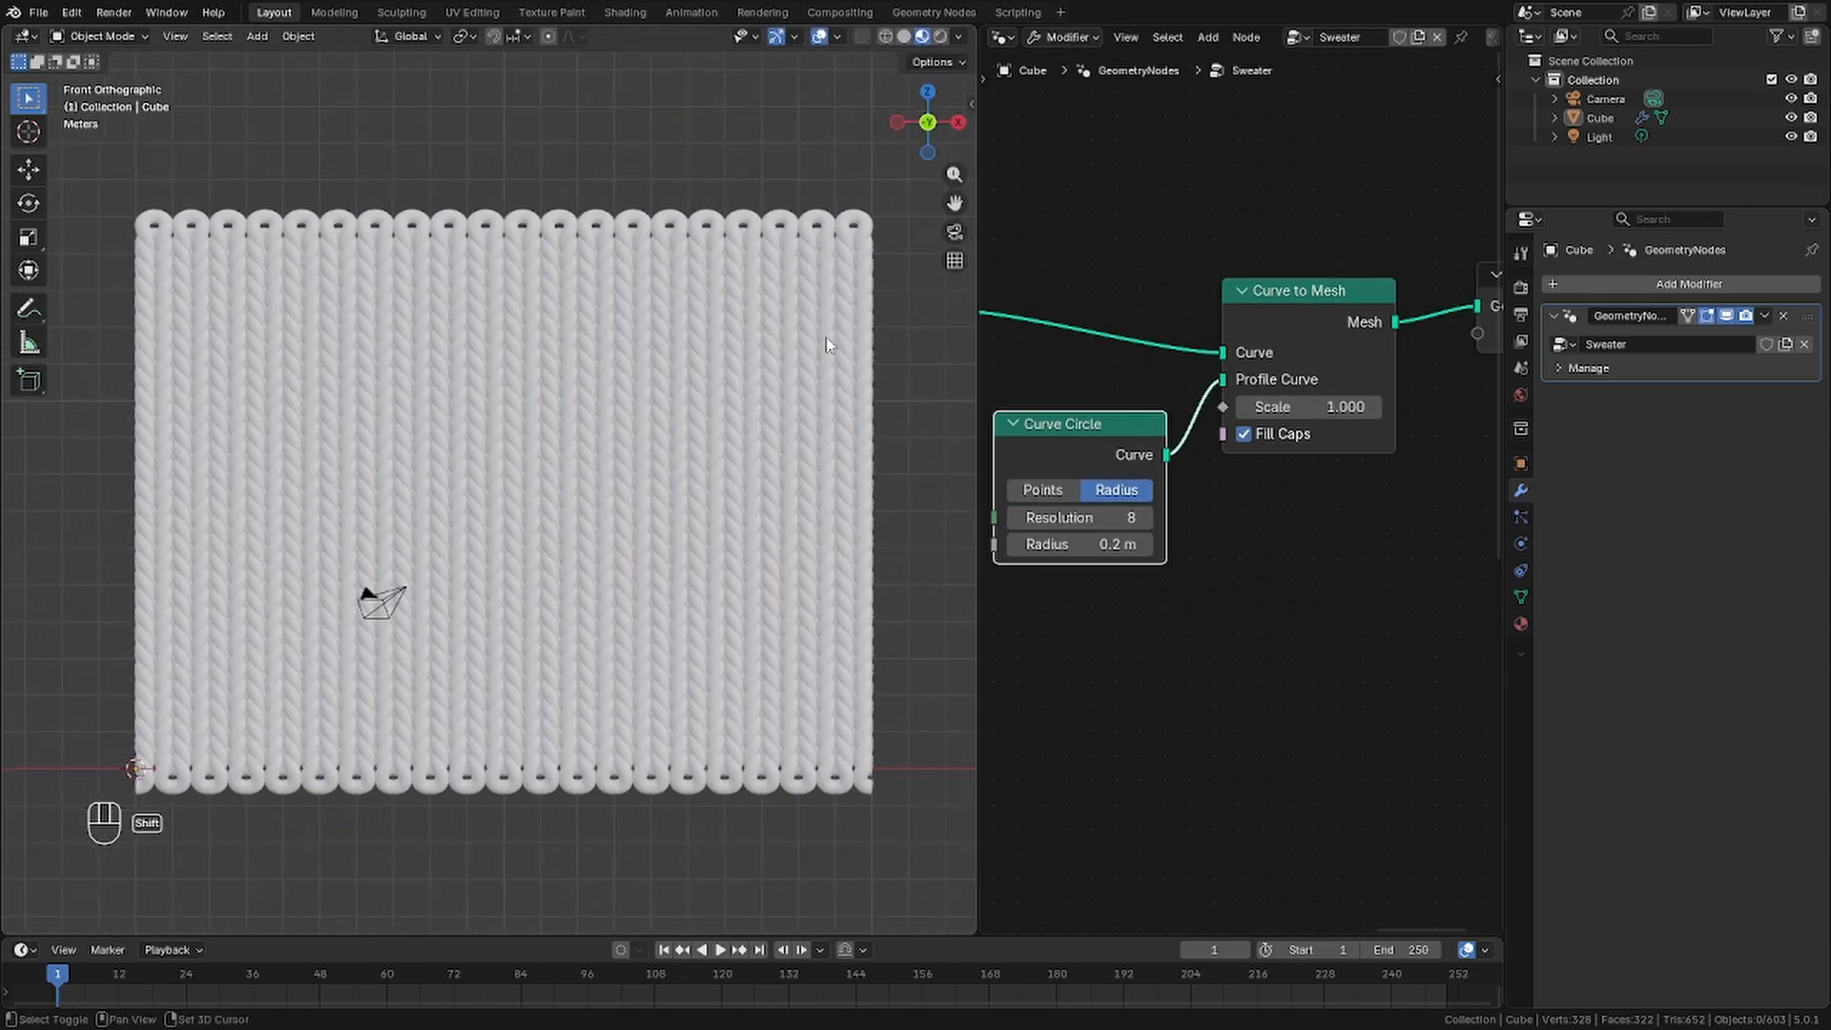
Open a Shader Editor below the geometry node editor, name the cube's material Red and give it a red base color
drag(986, 928, 1049, 469)
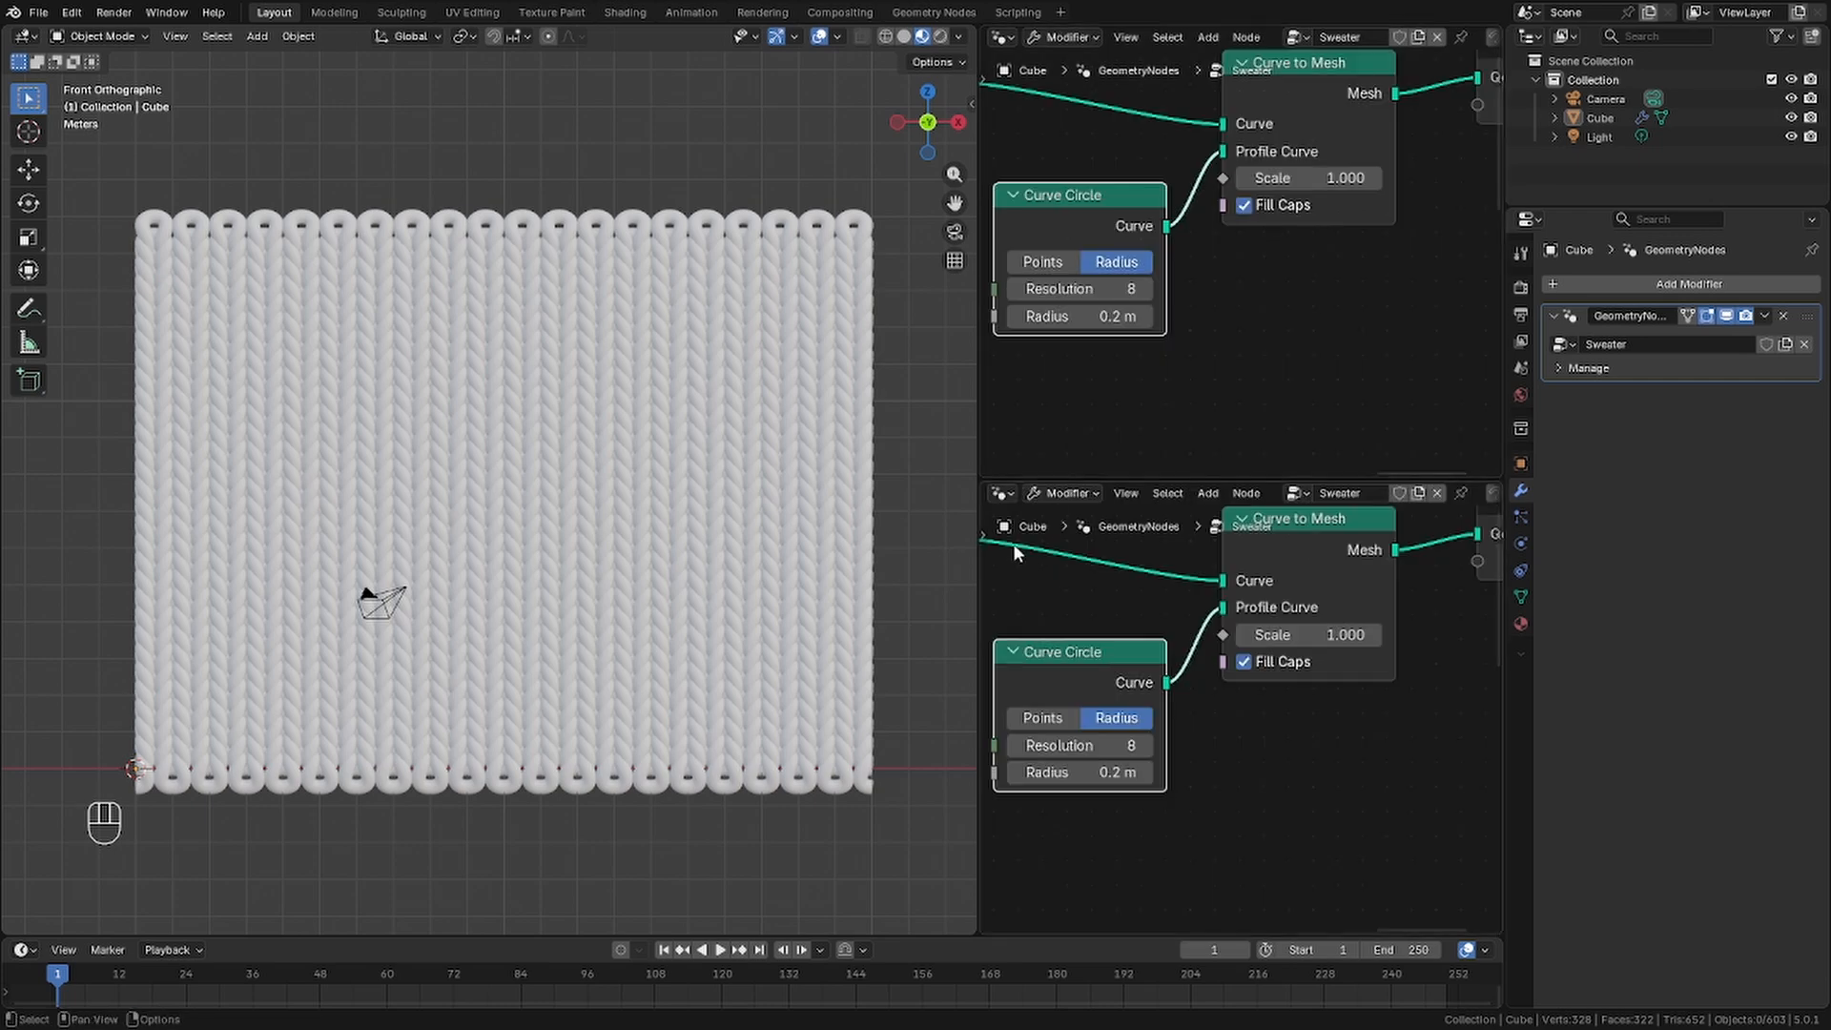
click(1000, 493)
click(1049, 650)
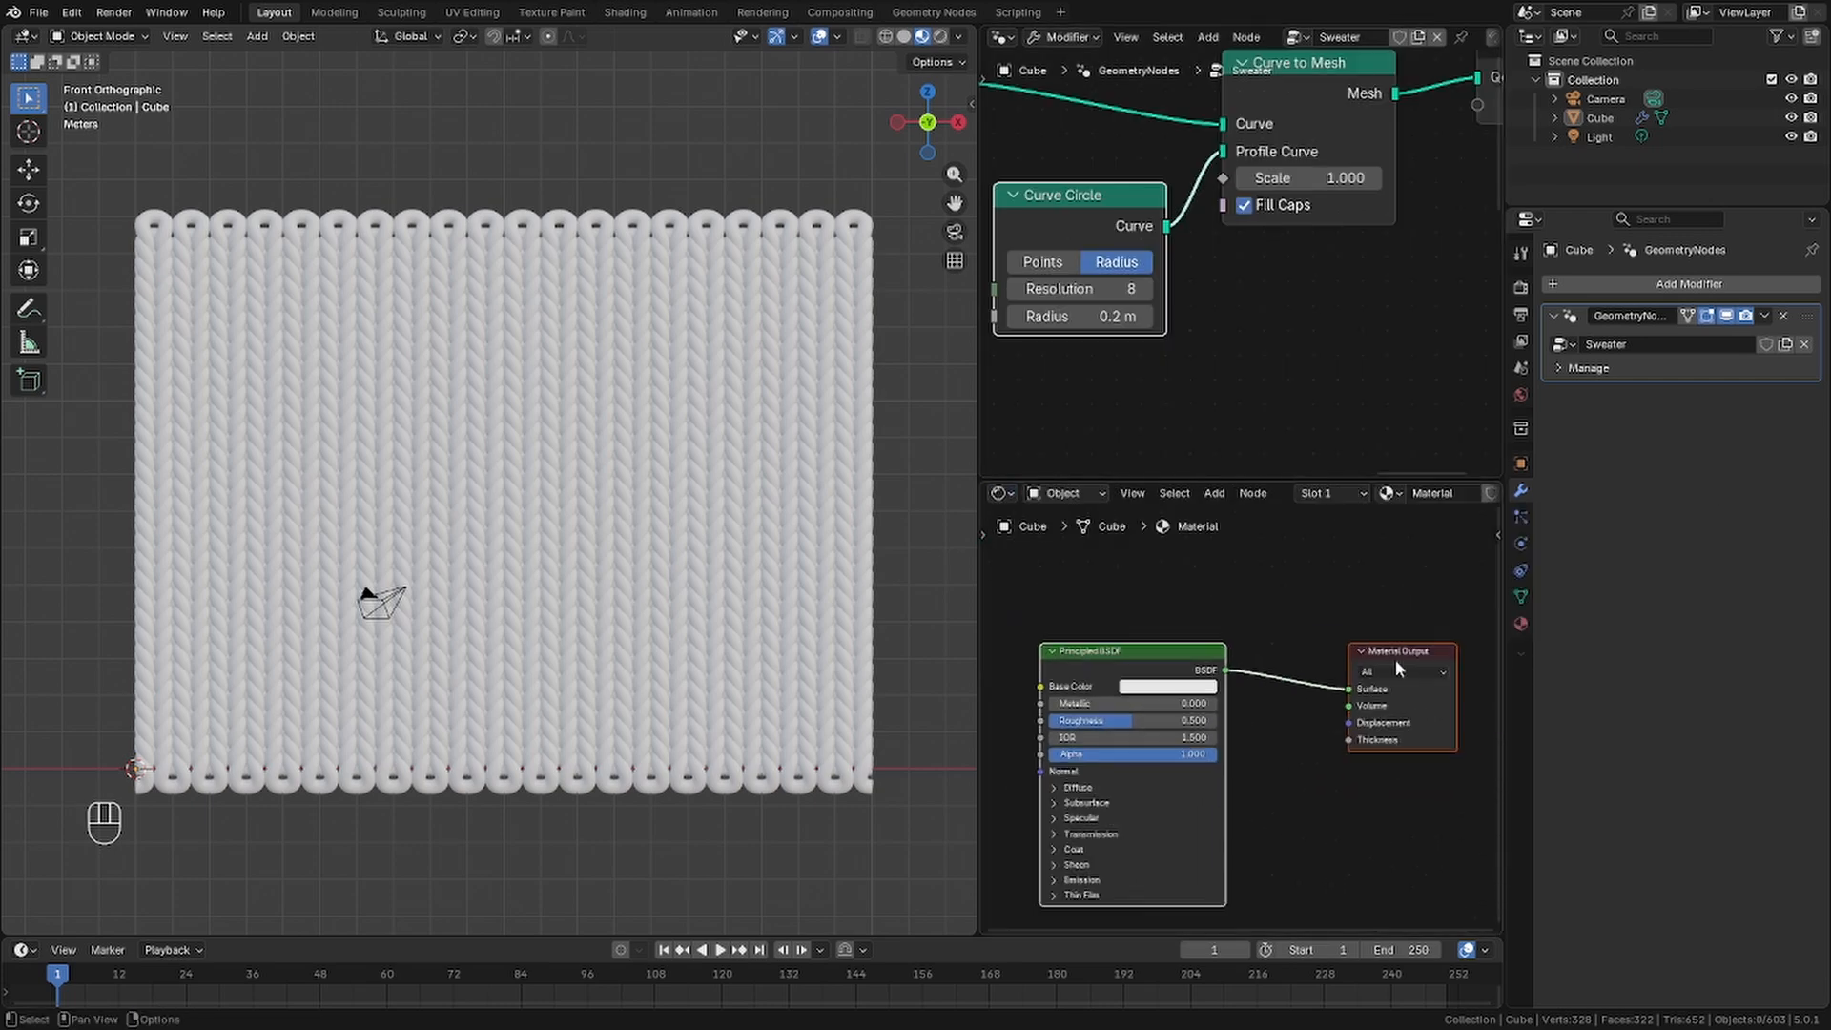
click(1520, 624)
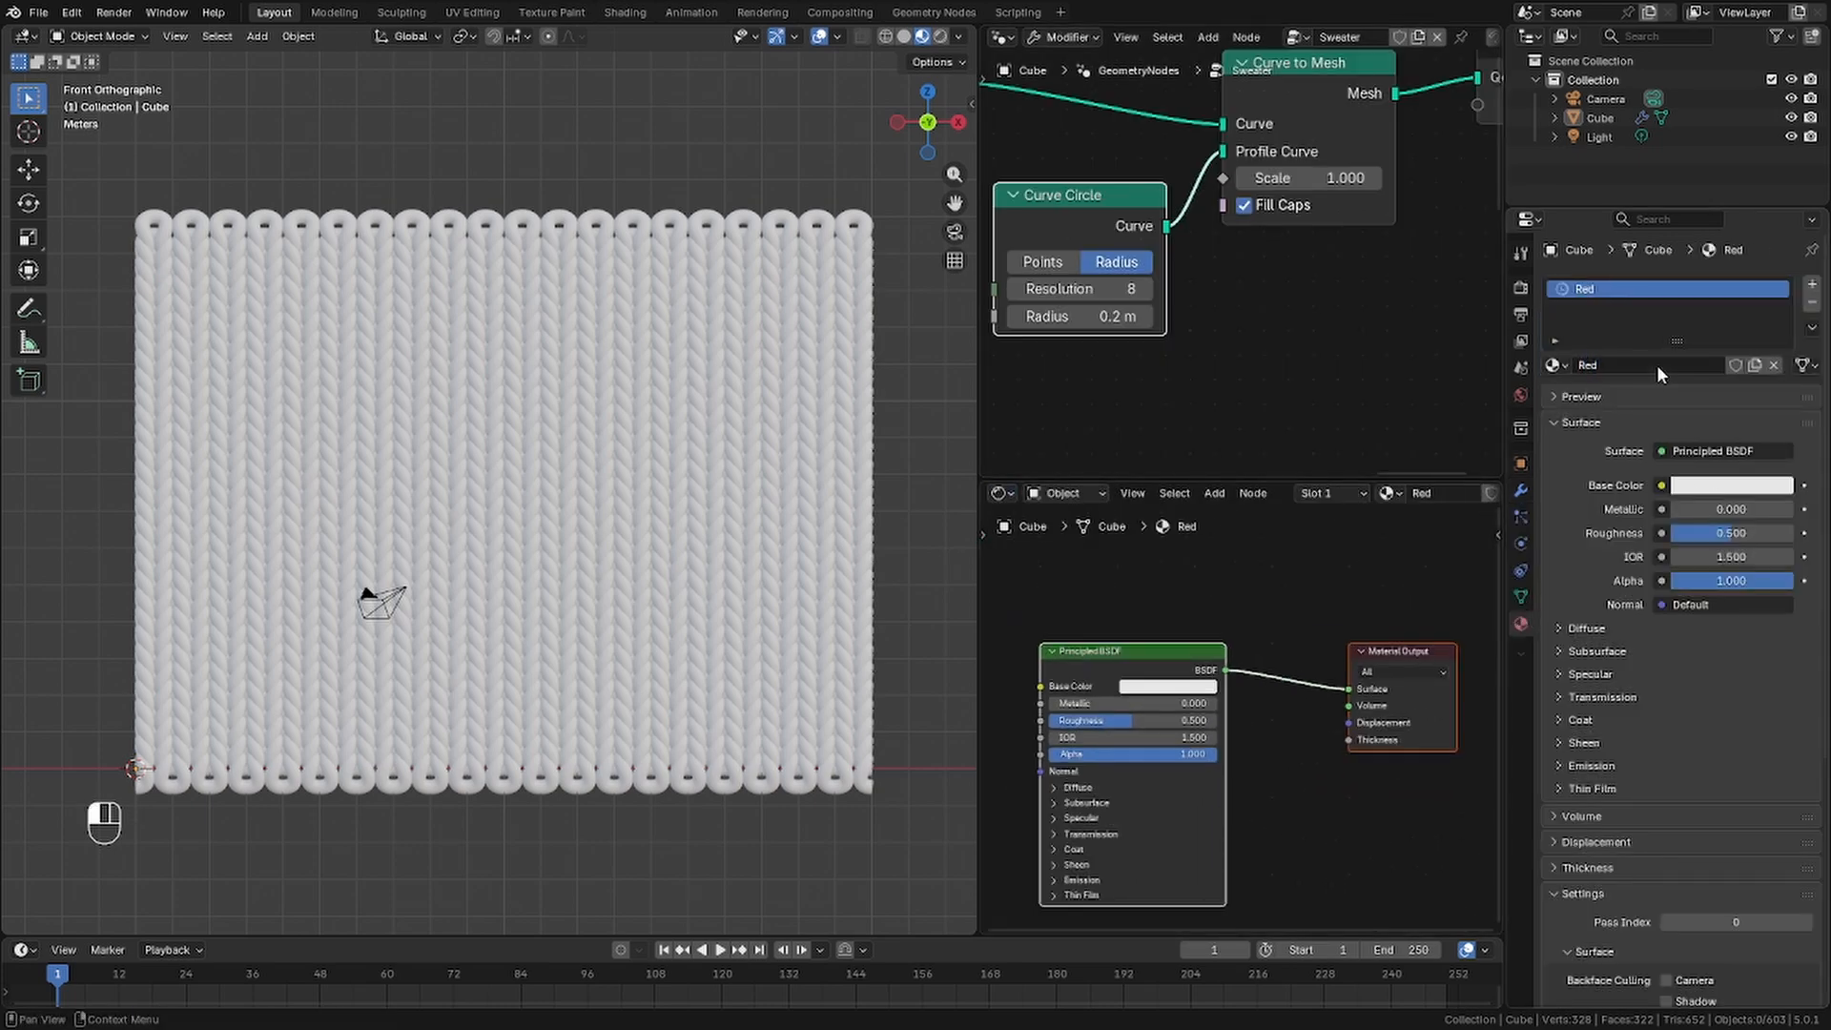
Insert a Set Material node between Curve to Mesh and Group Output and assign the Red material in it
key(shift+a)
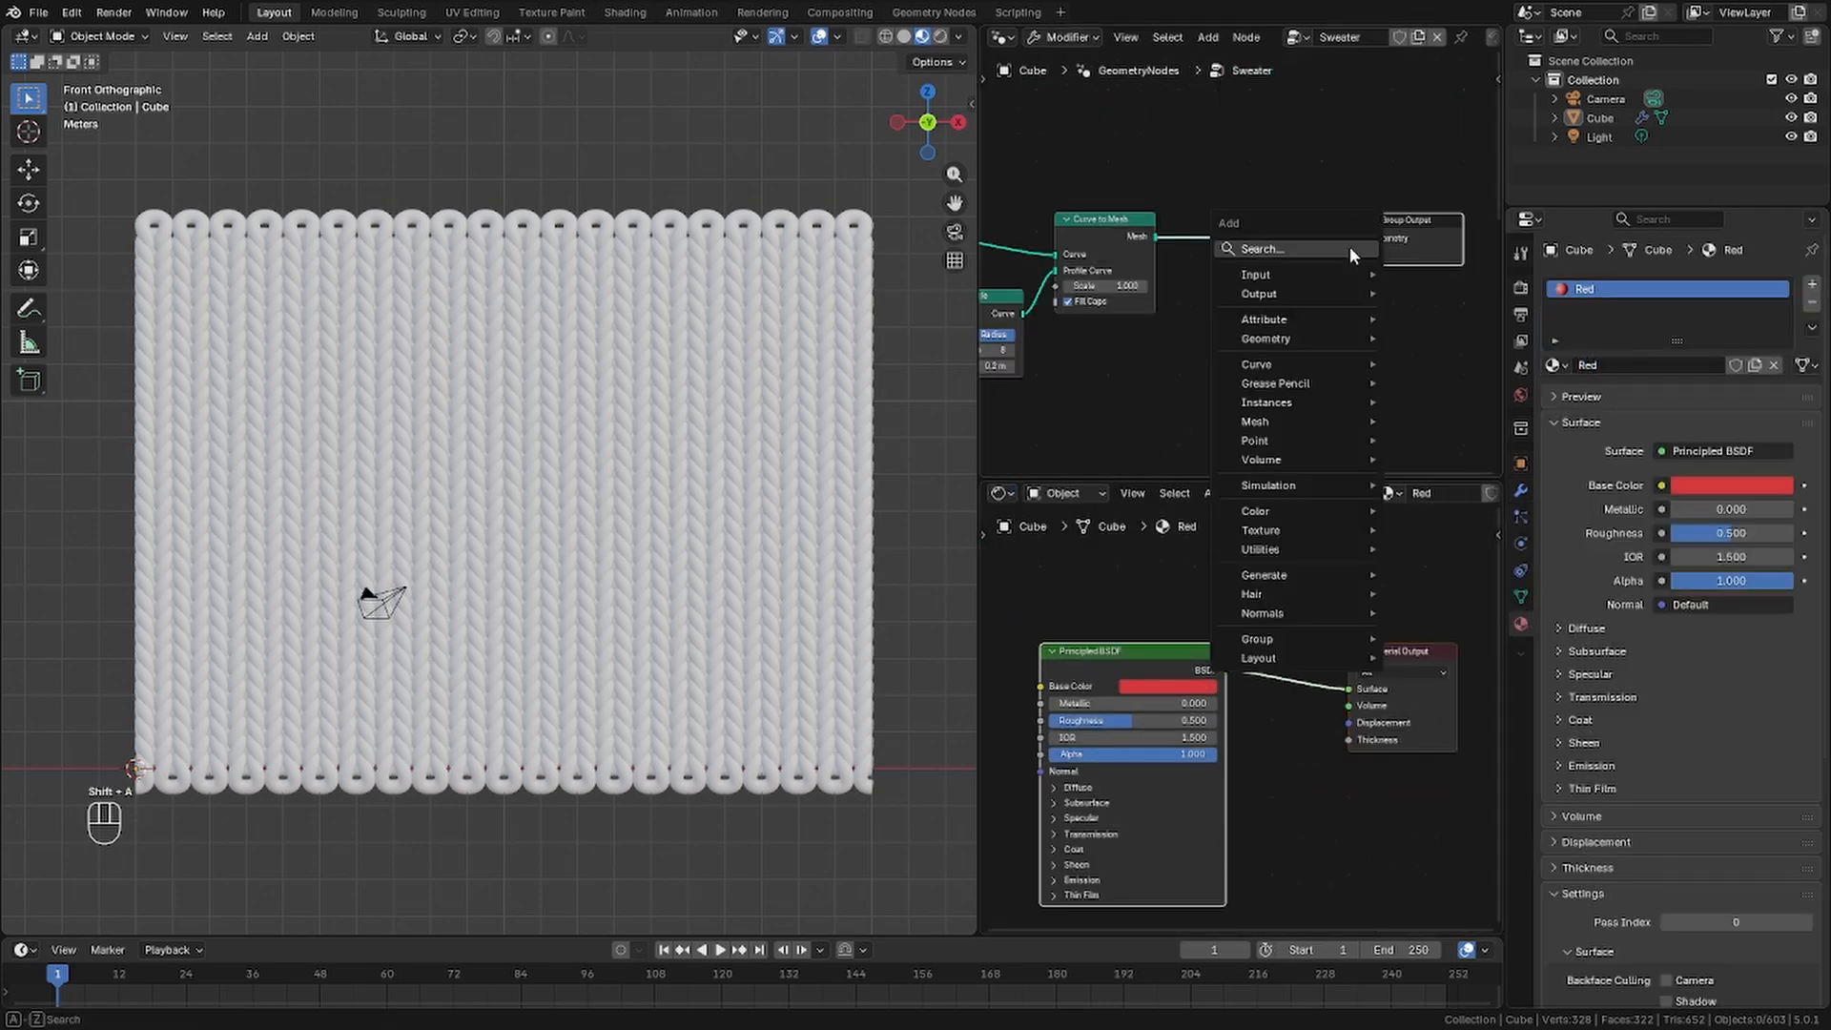
click(1349, 248)
text(set)
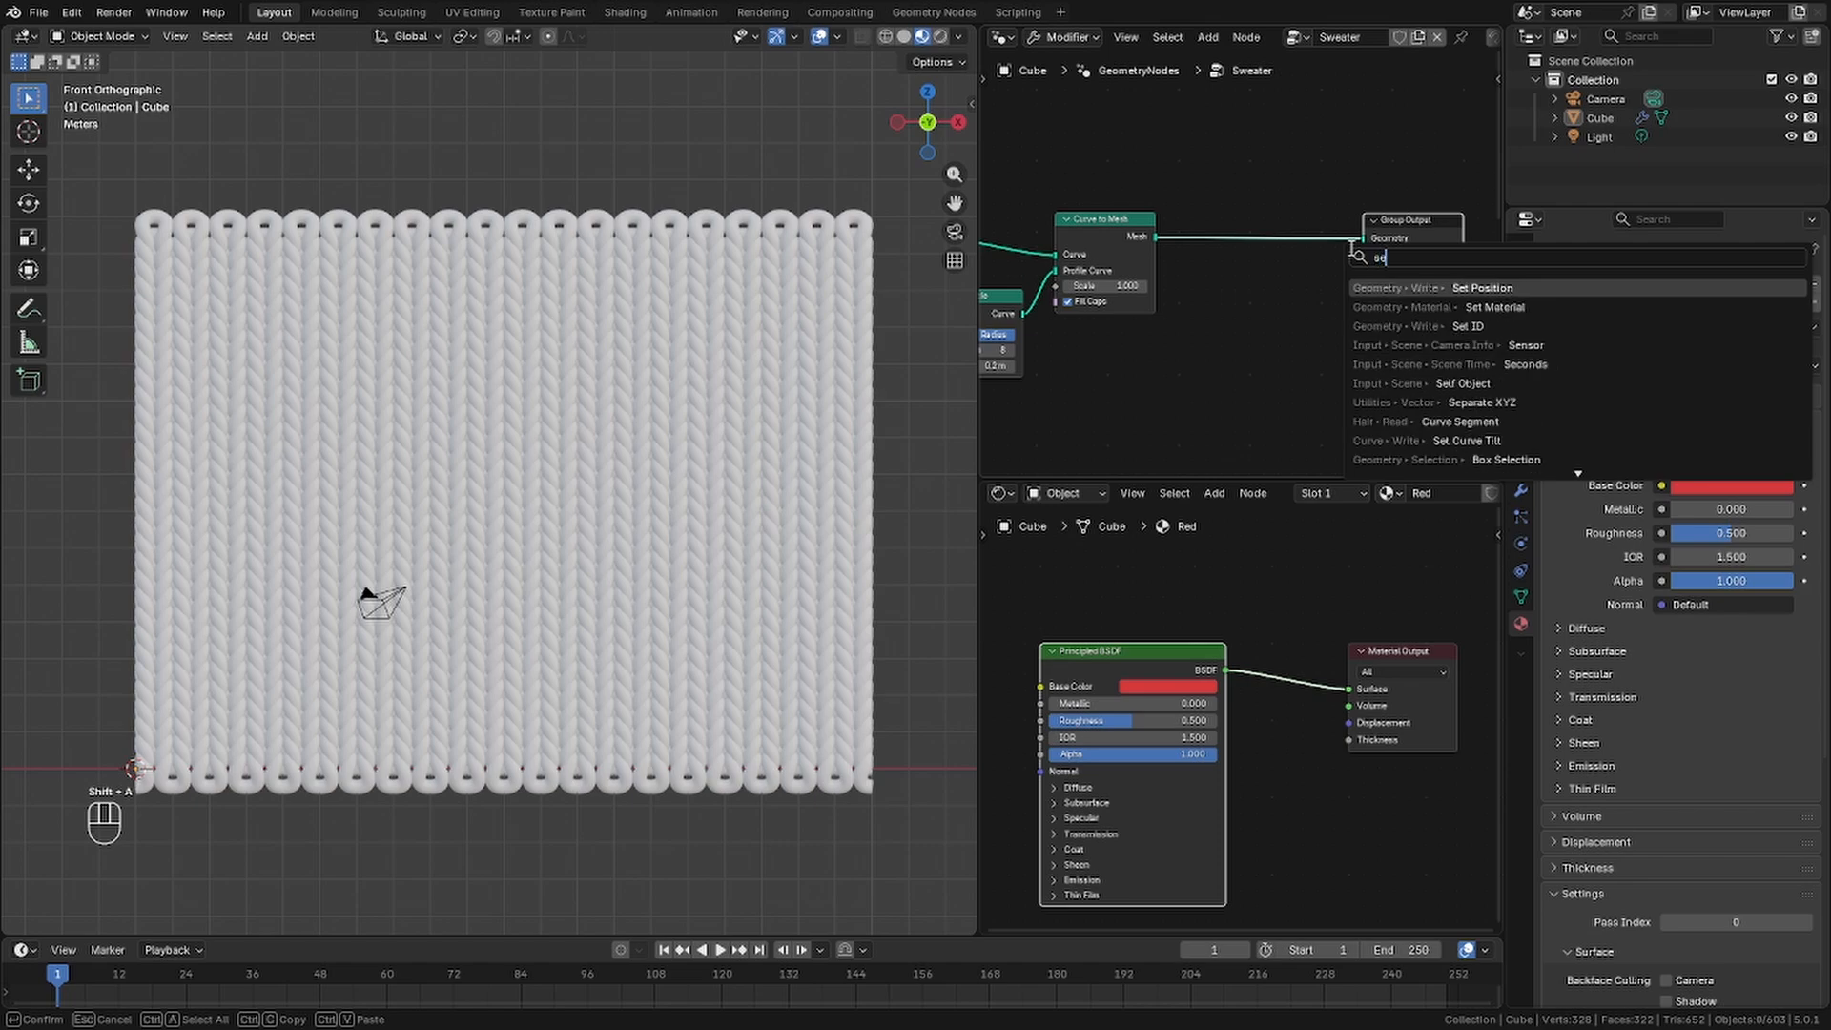
click(1460, 307)
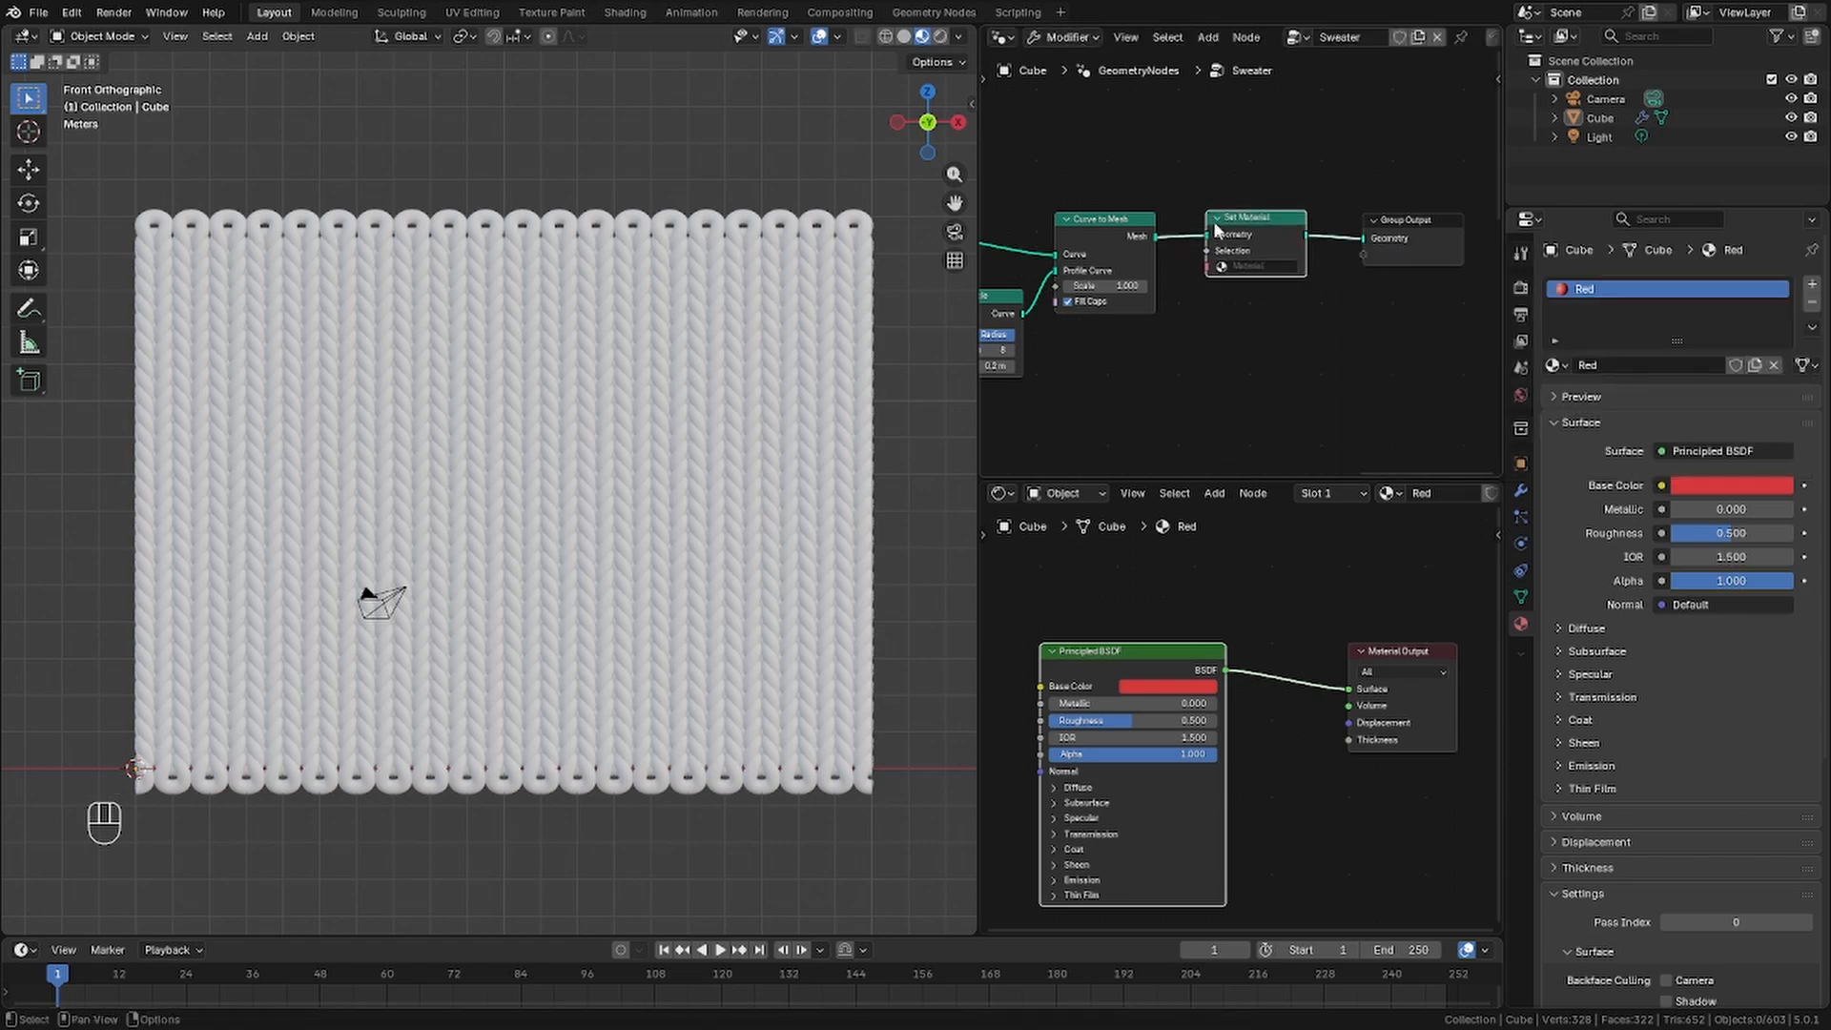
click(1250, 250)
scroll(653, 323, down, 2)
middle_drag(652, 326, 566, 384)
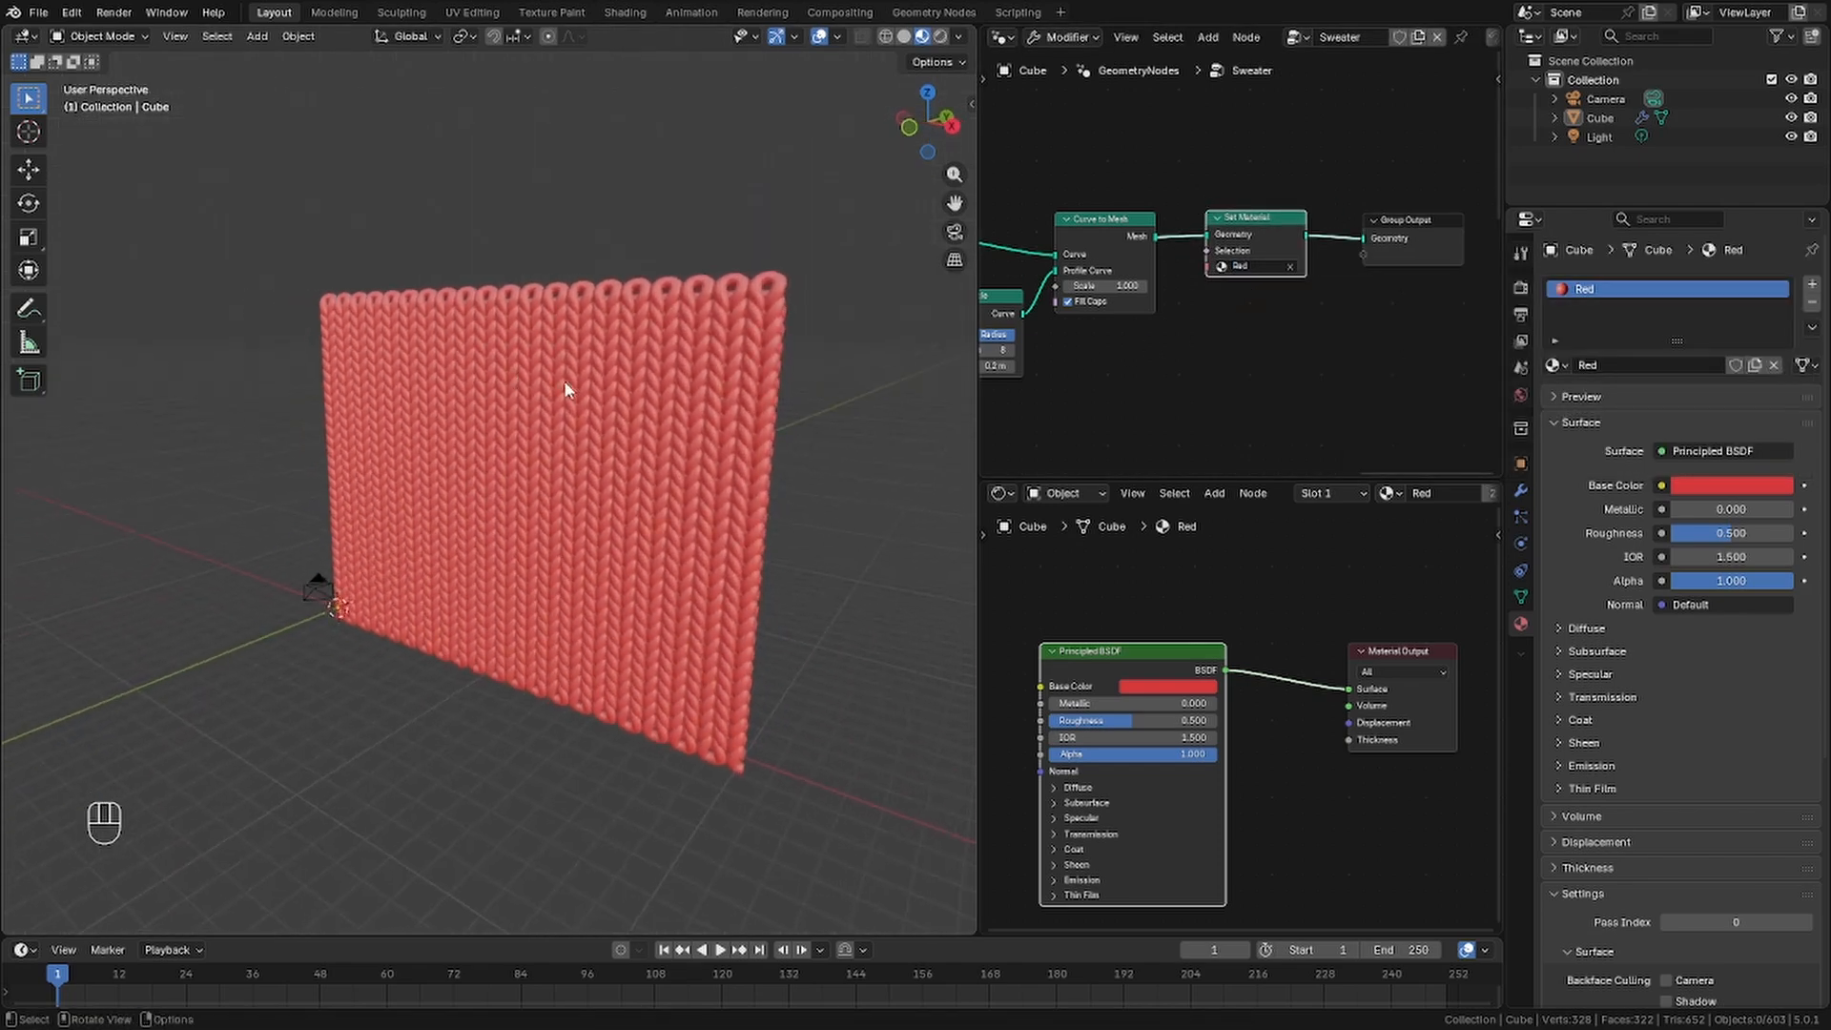
Raise the Red material's roughness to 0.932 for a duller yarn surface
scroll(567, 383, up, 1)
drag(1133, 721, 1205, 721)
middle_drag(221, 737, 281, 749)
scroll(353, 678, up, 3)
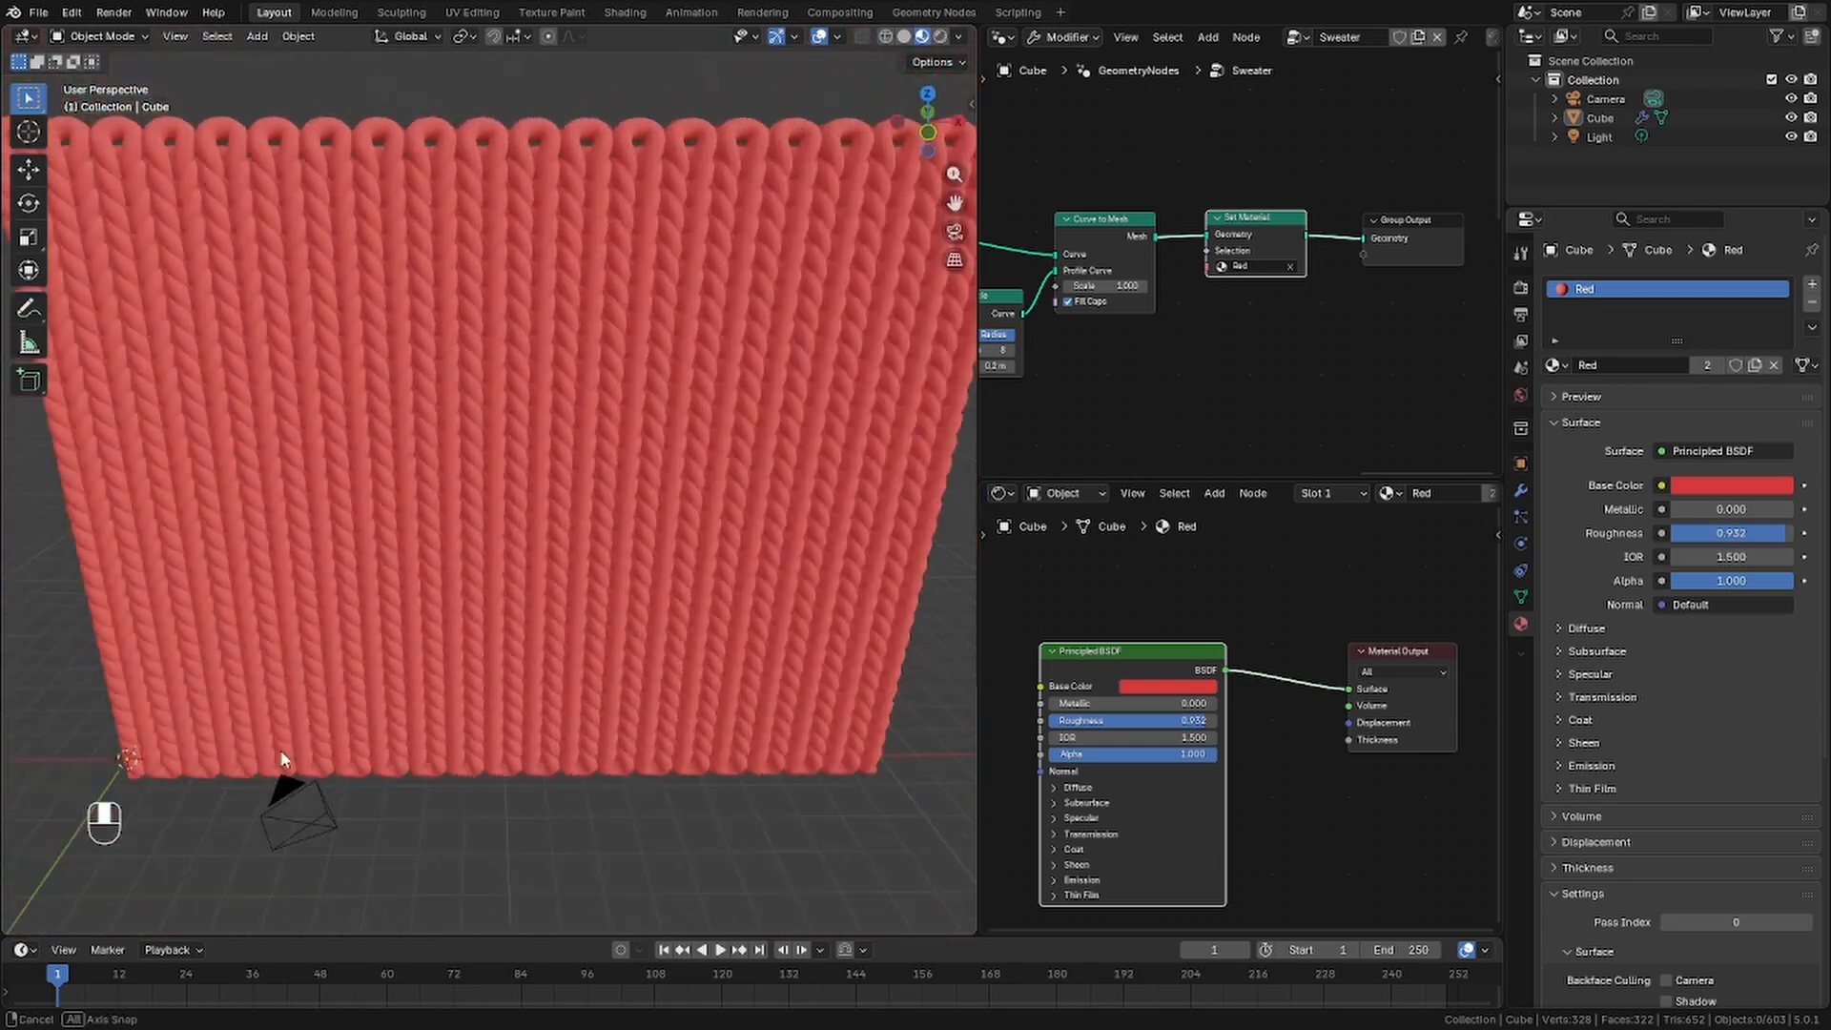
Examine the red knitted panel's stitches and upper loops from several angles, both close up and at a distance
scroll(280, 750, down, 5)
scroll(319, 682, up, 2)
mouse_move(358, 540)
middle_down()
mouse_move(512, 530)
mouse_move(469, 569)
mouse_move(515, 563)
mouse_move(442, 609)
mouse_move(518, 568)
mouse_move(470, 597)
mouse_move(347, 578)
mouse_move(372, 538)
middle_up()
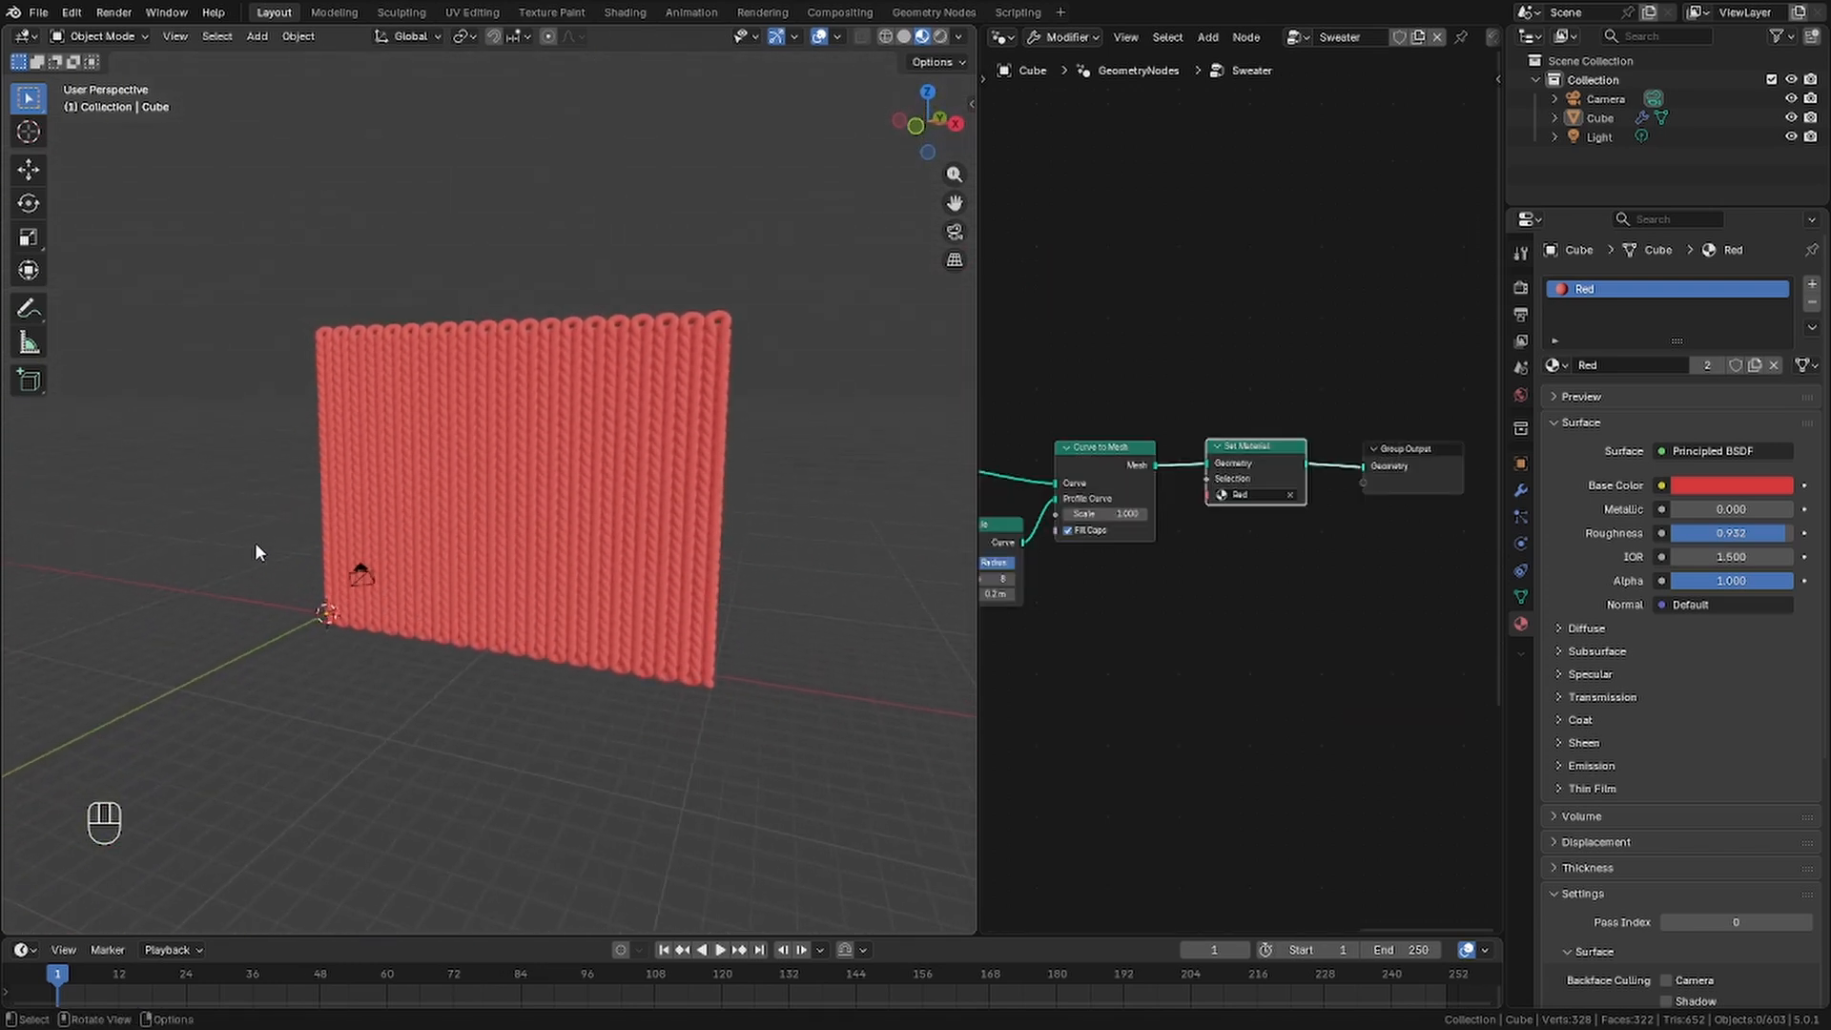
scroll(286, 546, up, 5)
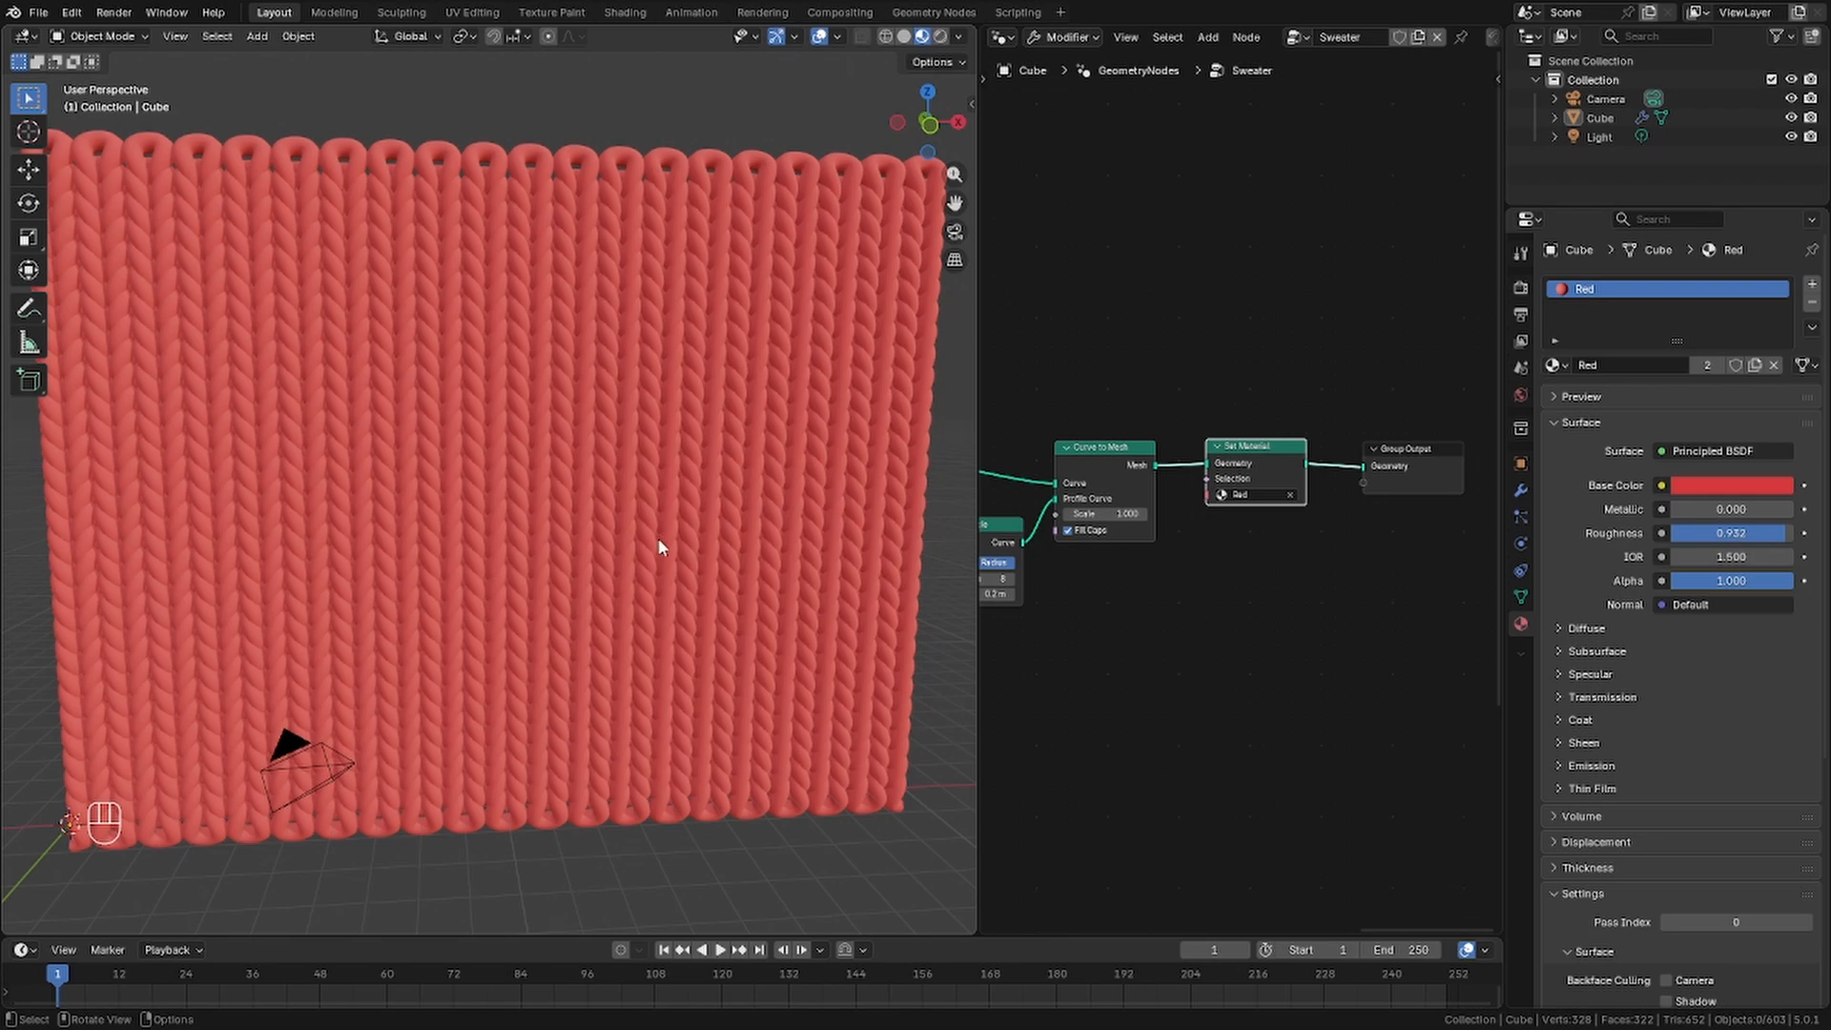
middle_drag(627, 549, 444, 368)
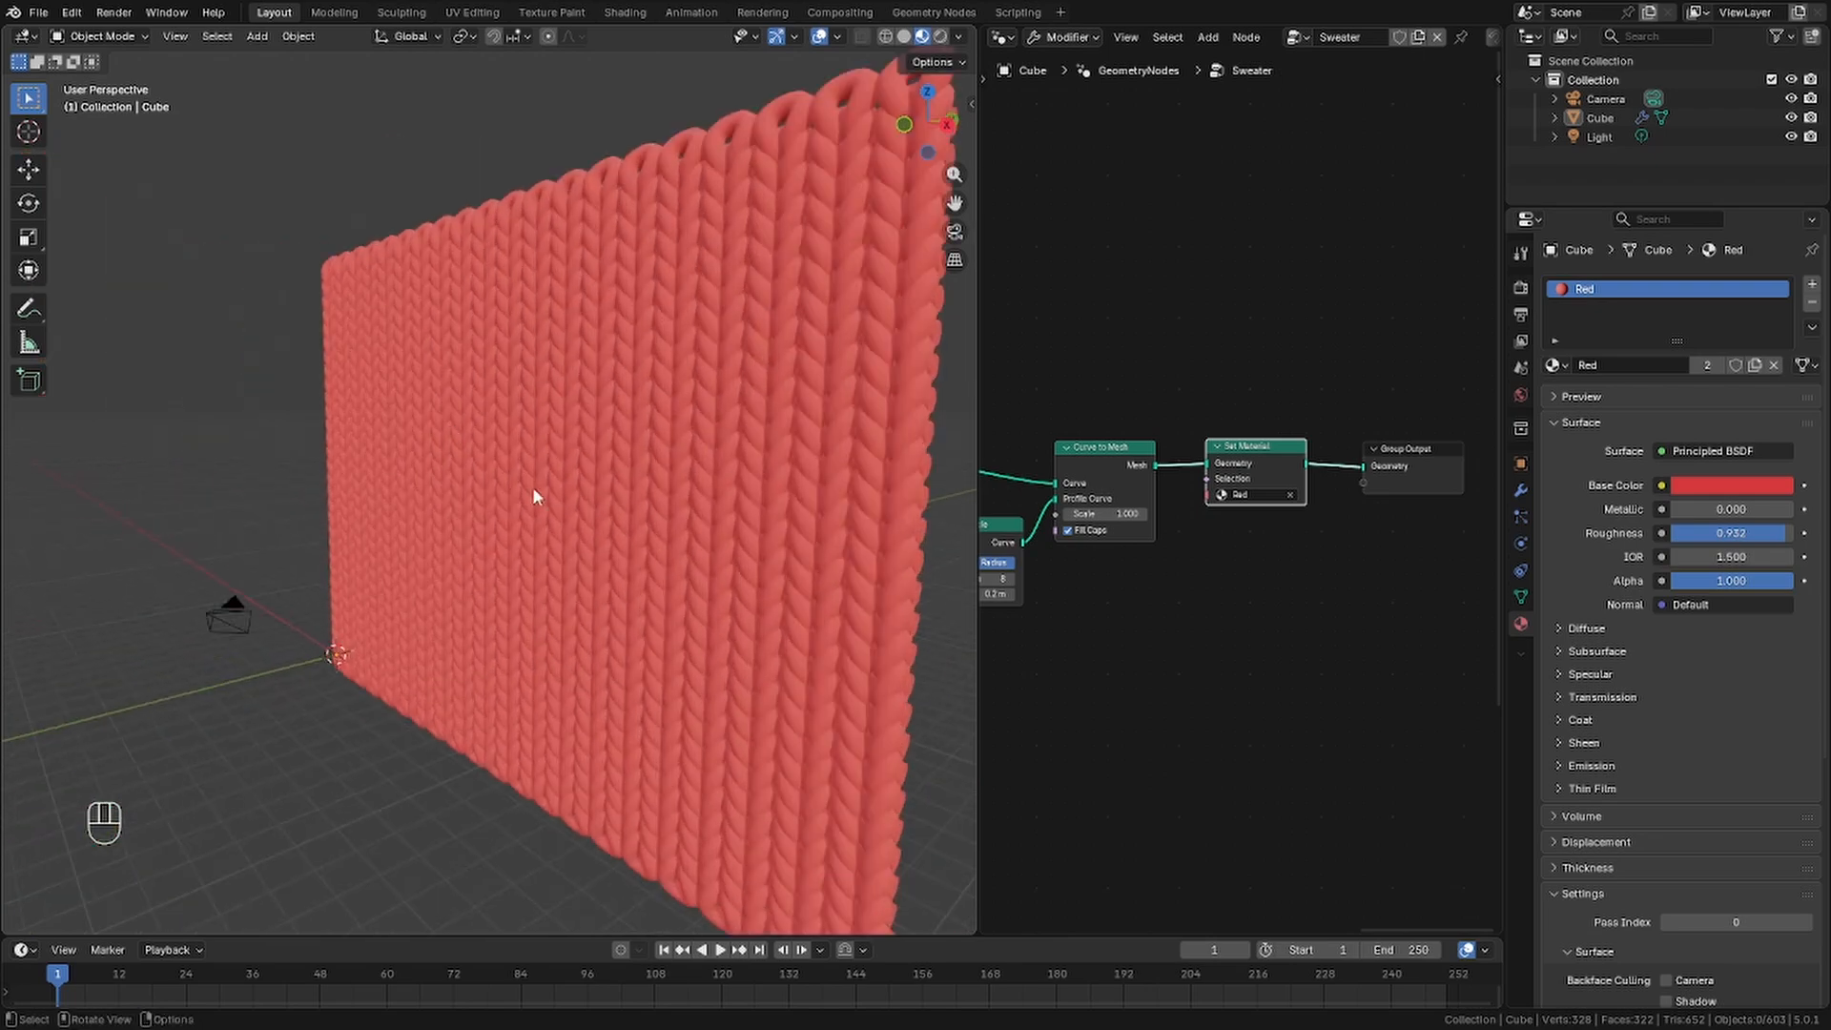
middle_drag(533, 492, 397, 536)
middle_drag(611, 463, 428, 614)
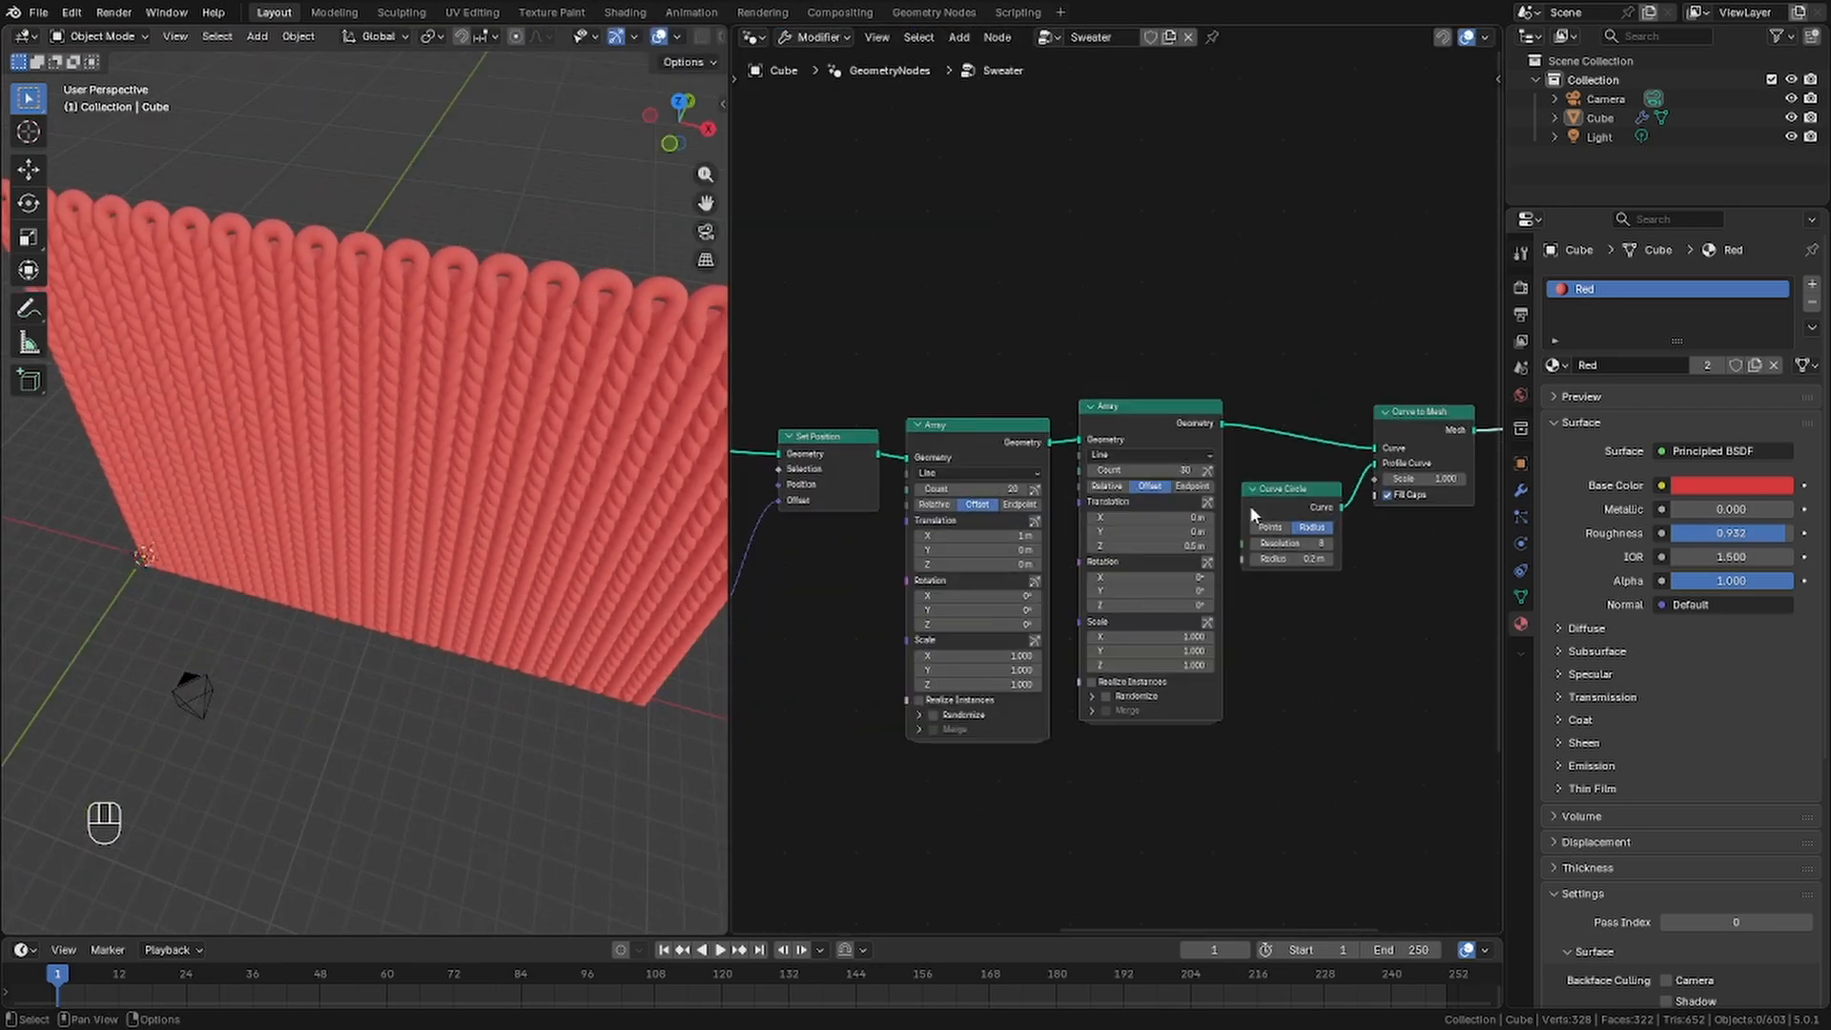
Enable Realize Instances on both Array nodes
scroll(1034, 658, up, 2)
click(885, 723)
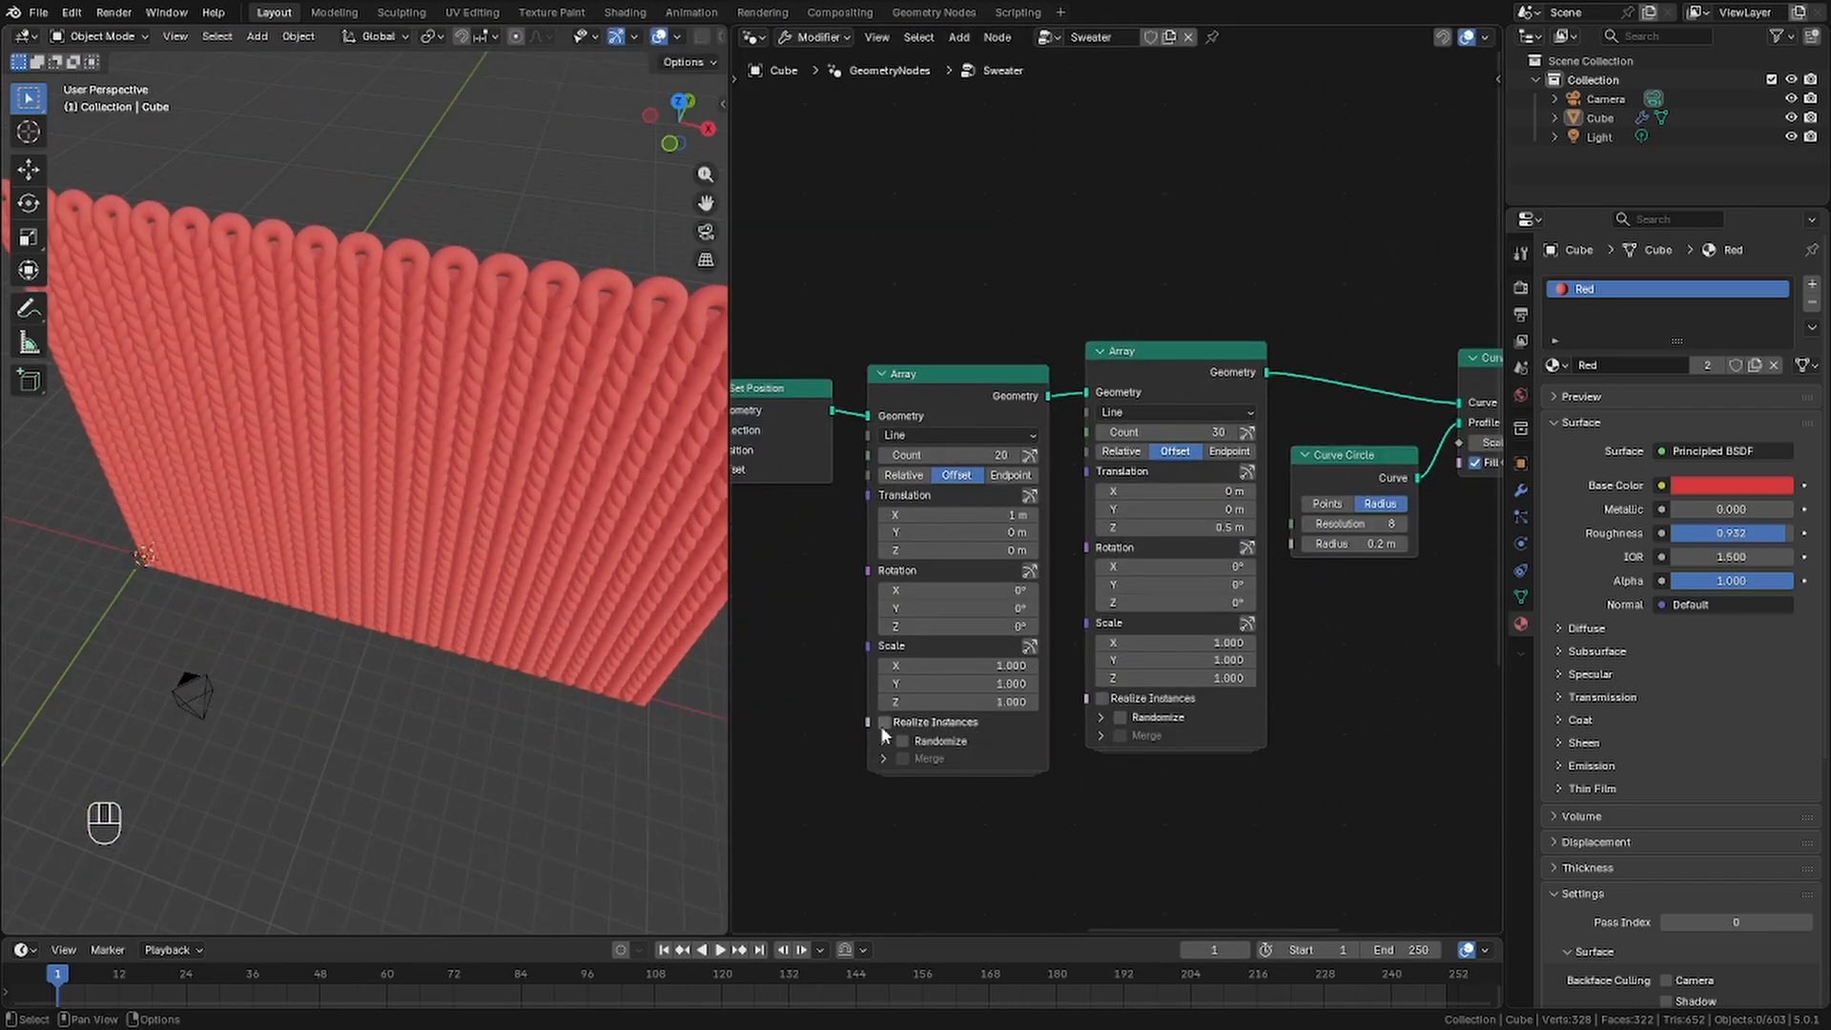
click(1102, 699)
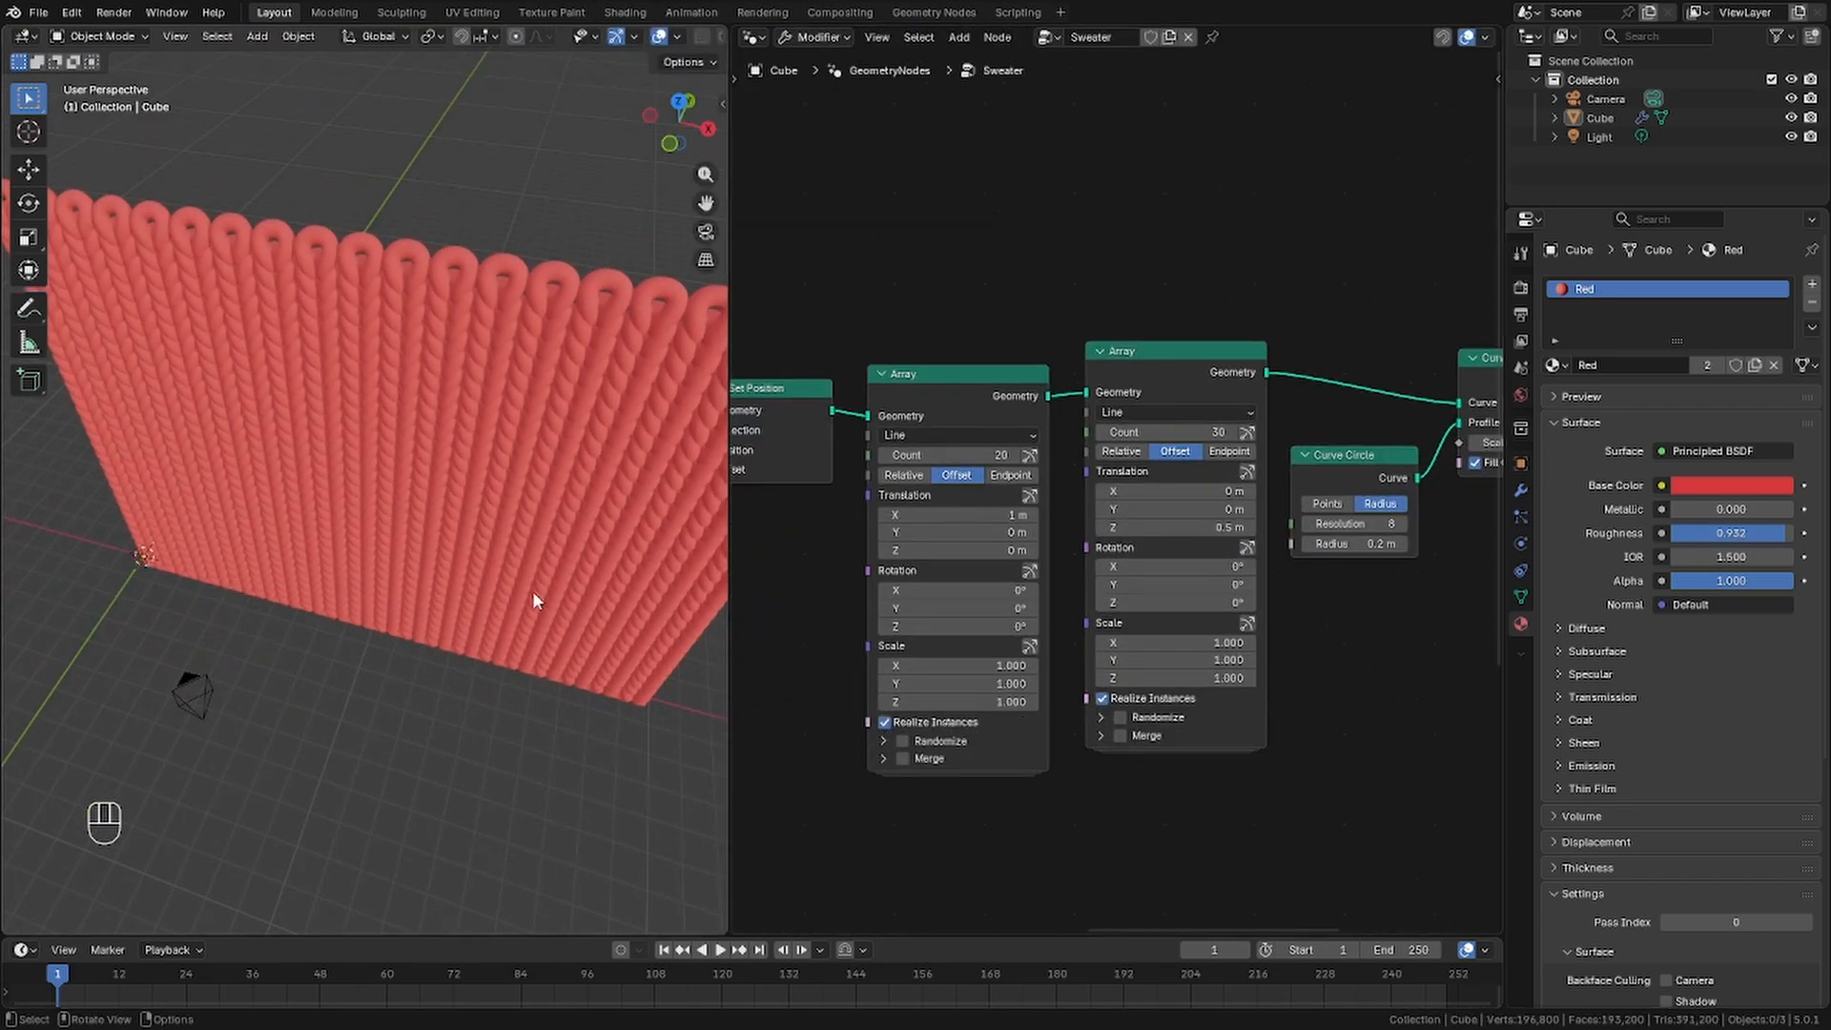
scroll(387, 568, down, 2)
middle_drag(387, 568, 378, 492)
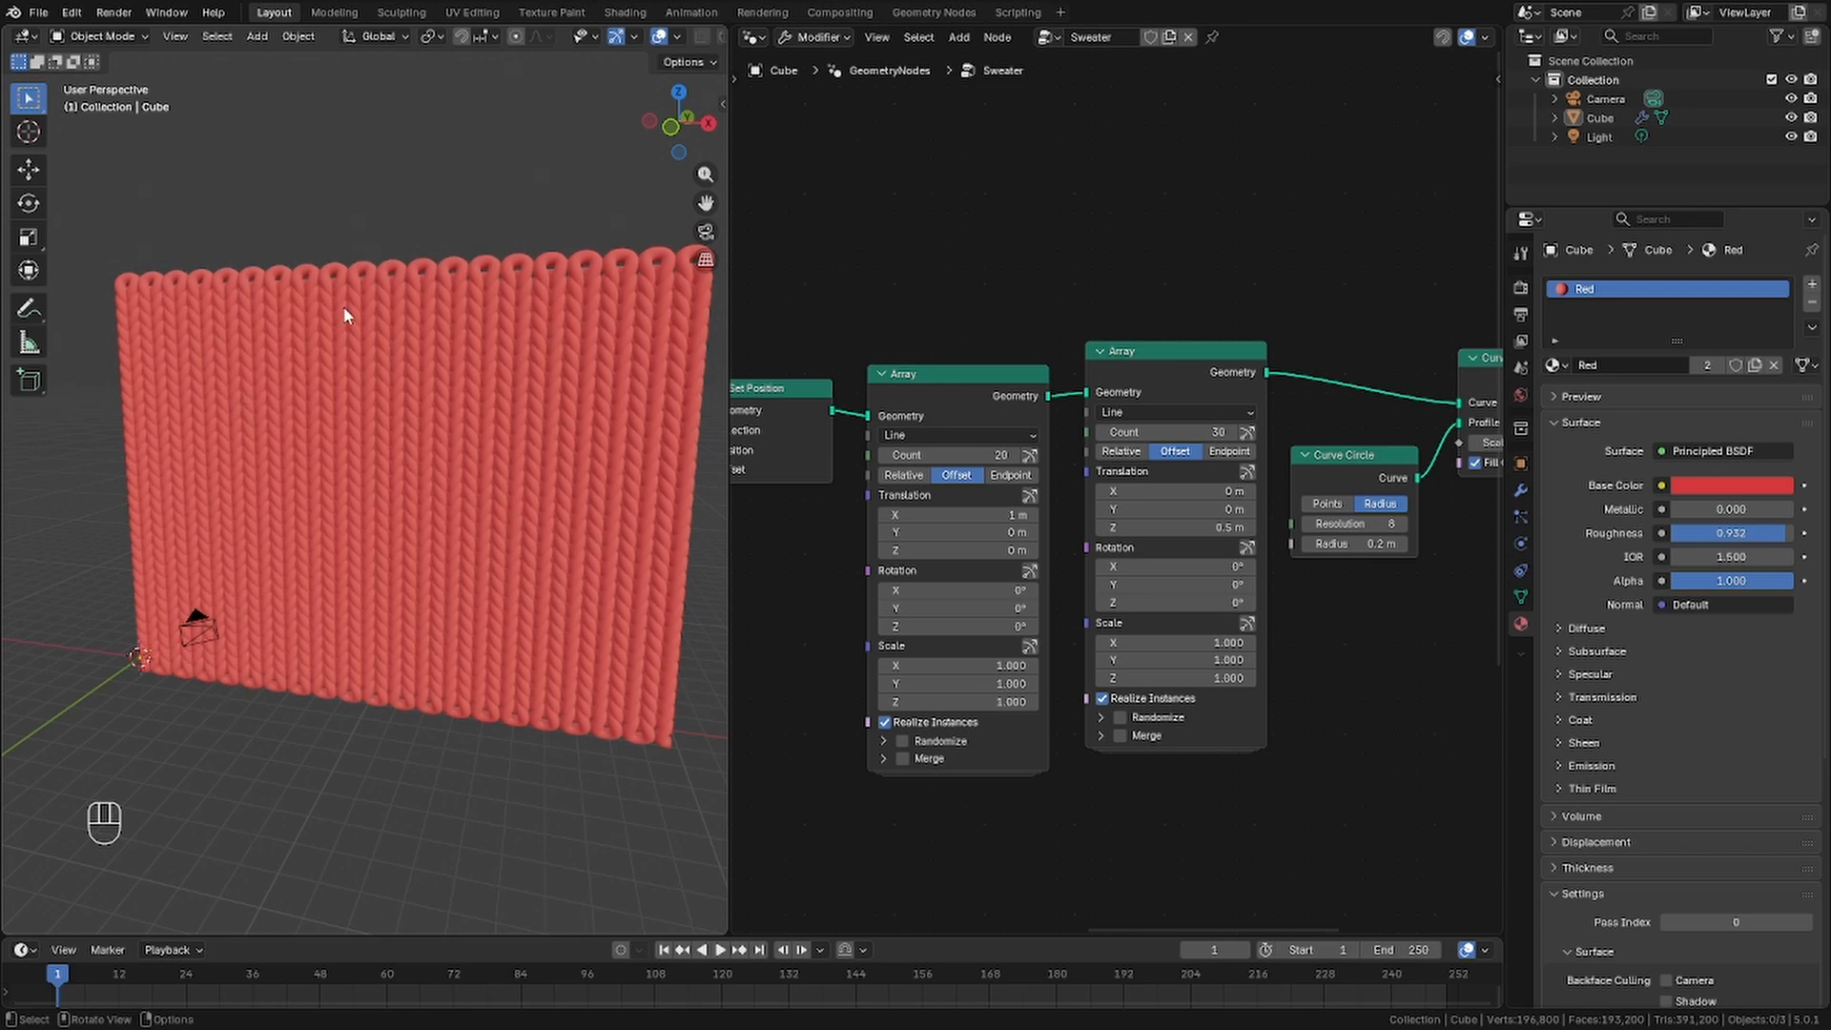
Create a new collection in the scene and name it Patterns
middle_drag(1145, 419, 1097, 374)
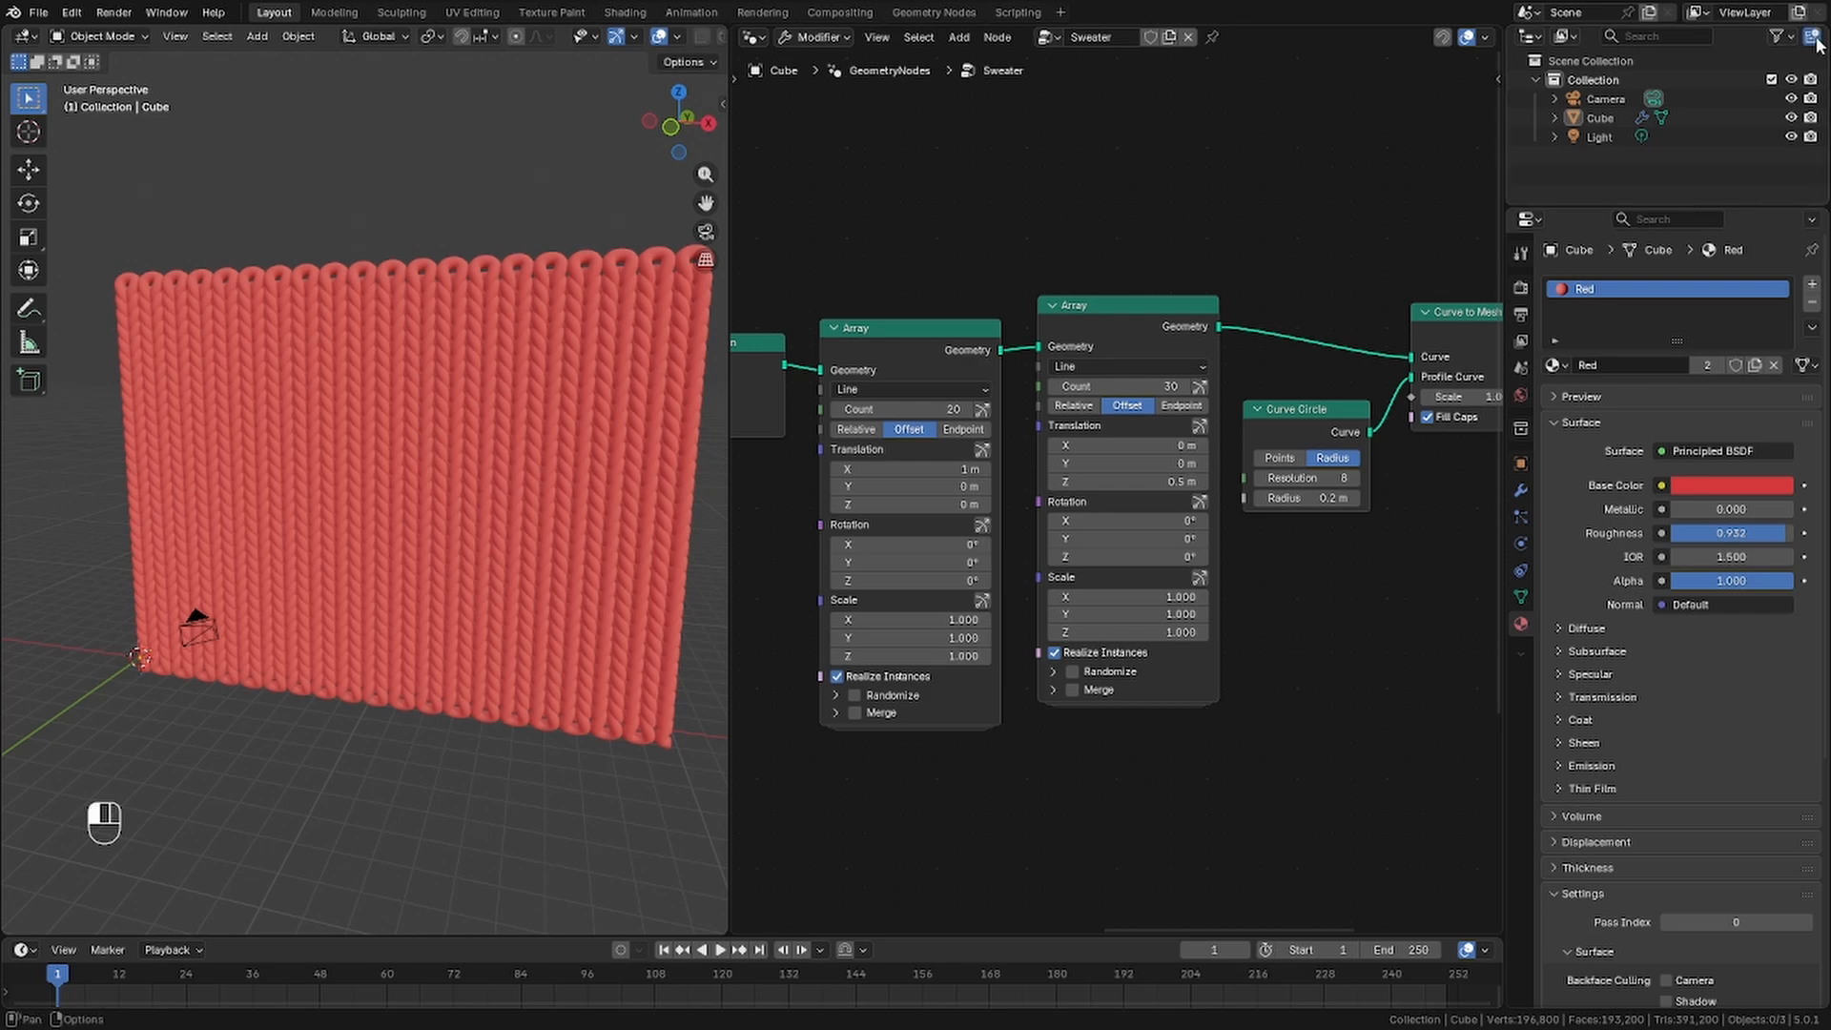
click(1812, 38)
double_click(1628, 155)
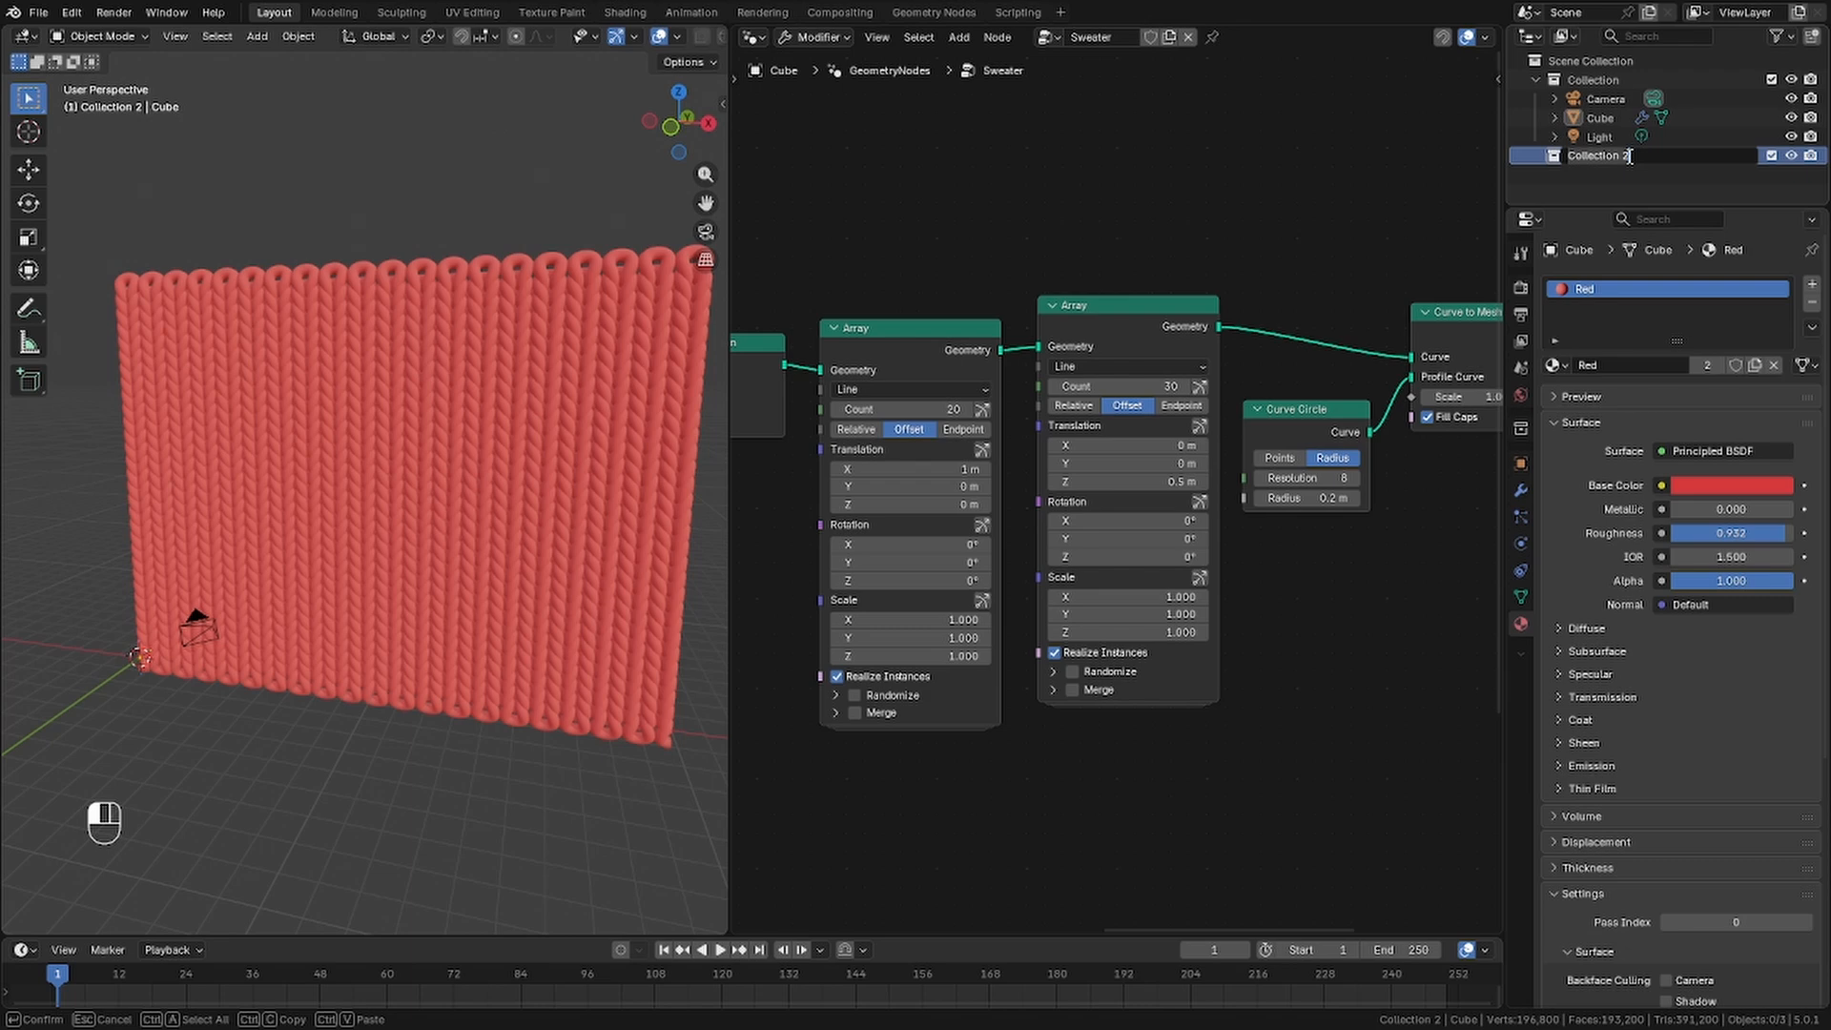
text(Patterns)
key(Return)
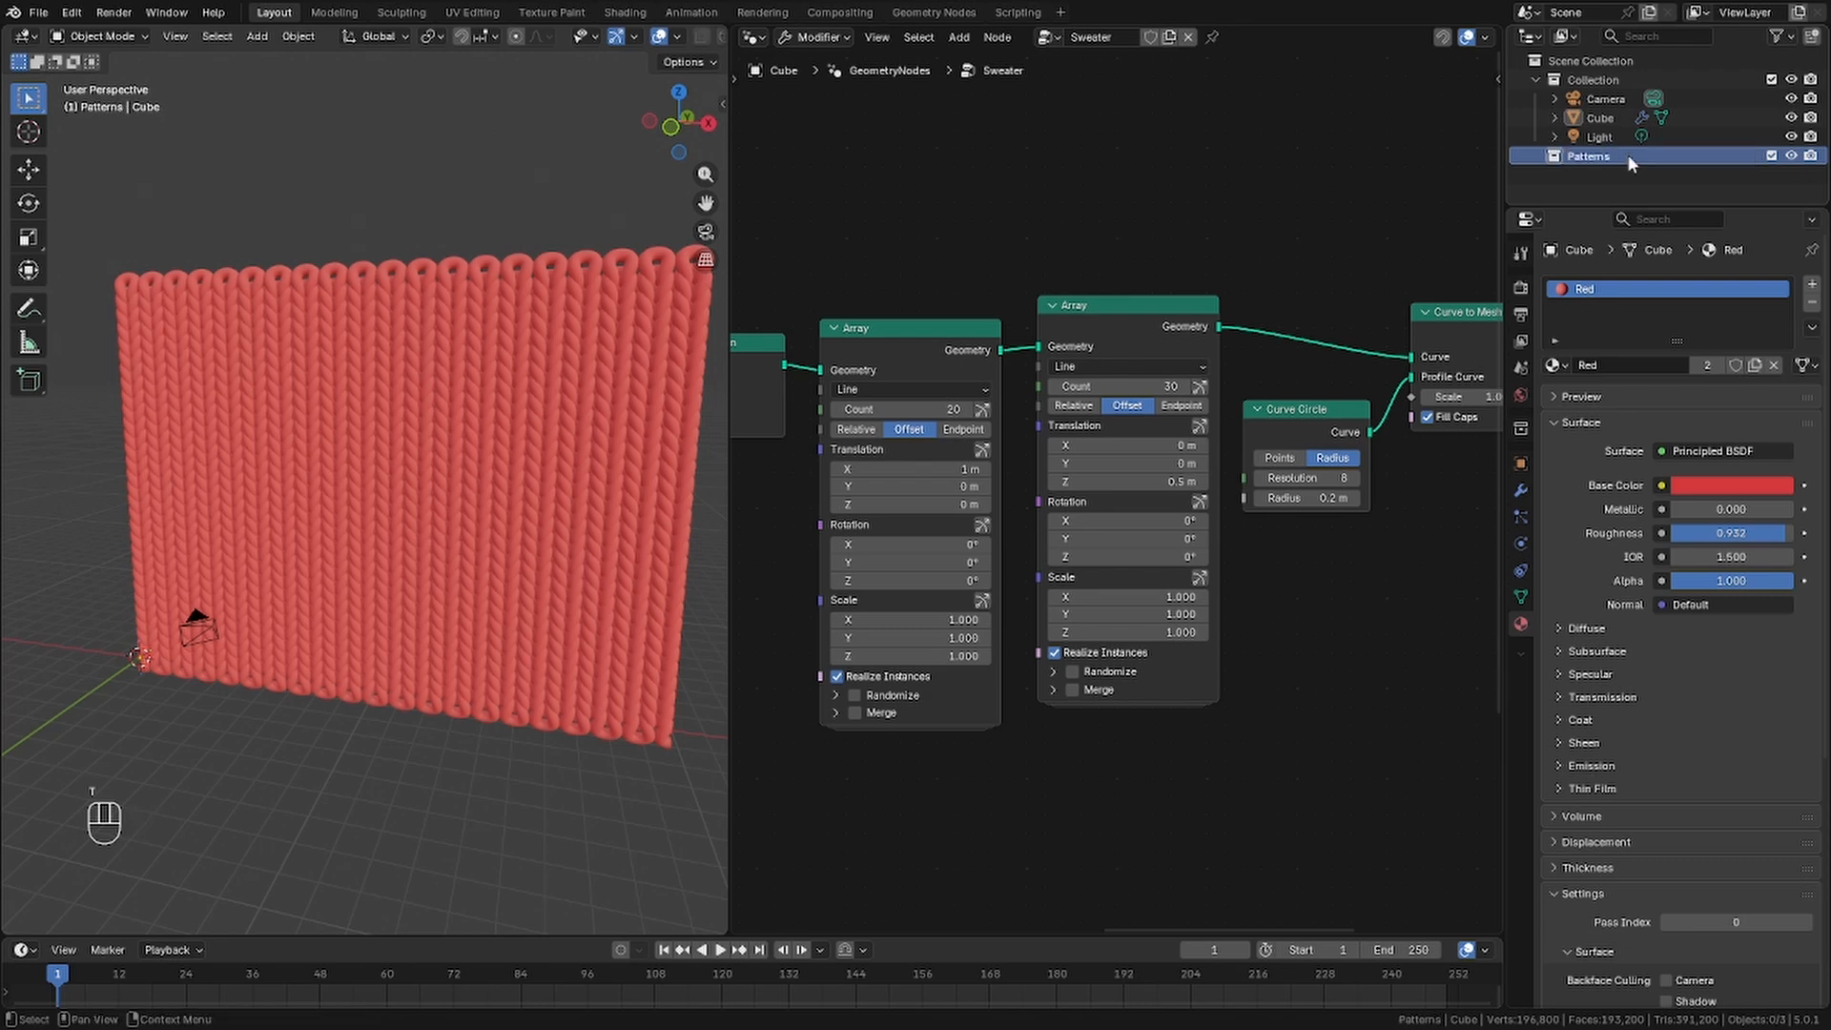
Add a Monkey mesh to the Patterns collection while in the front view
key(KP_1)
key(shift+a)
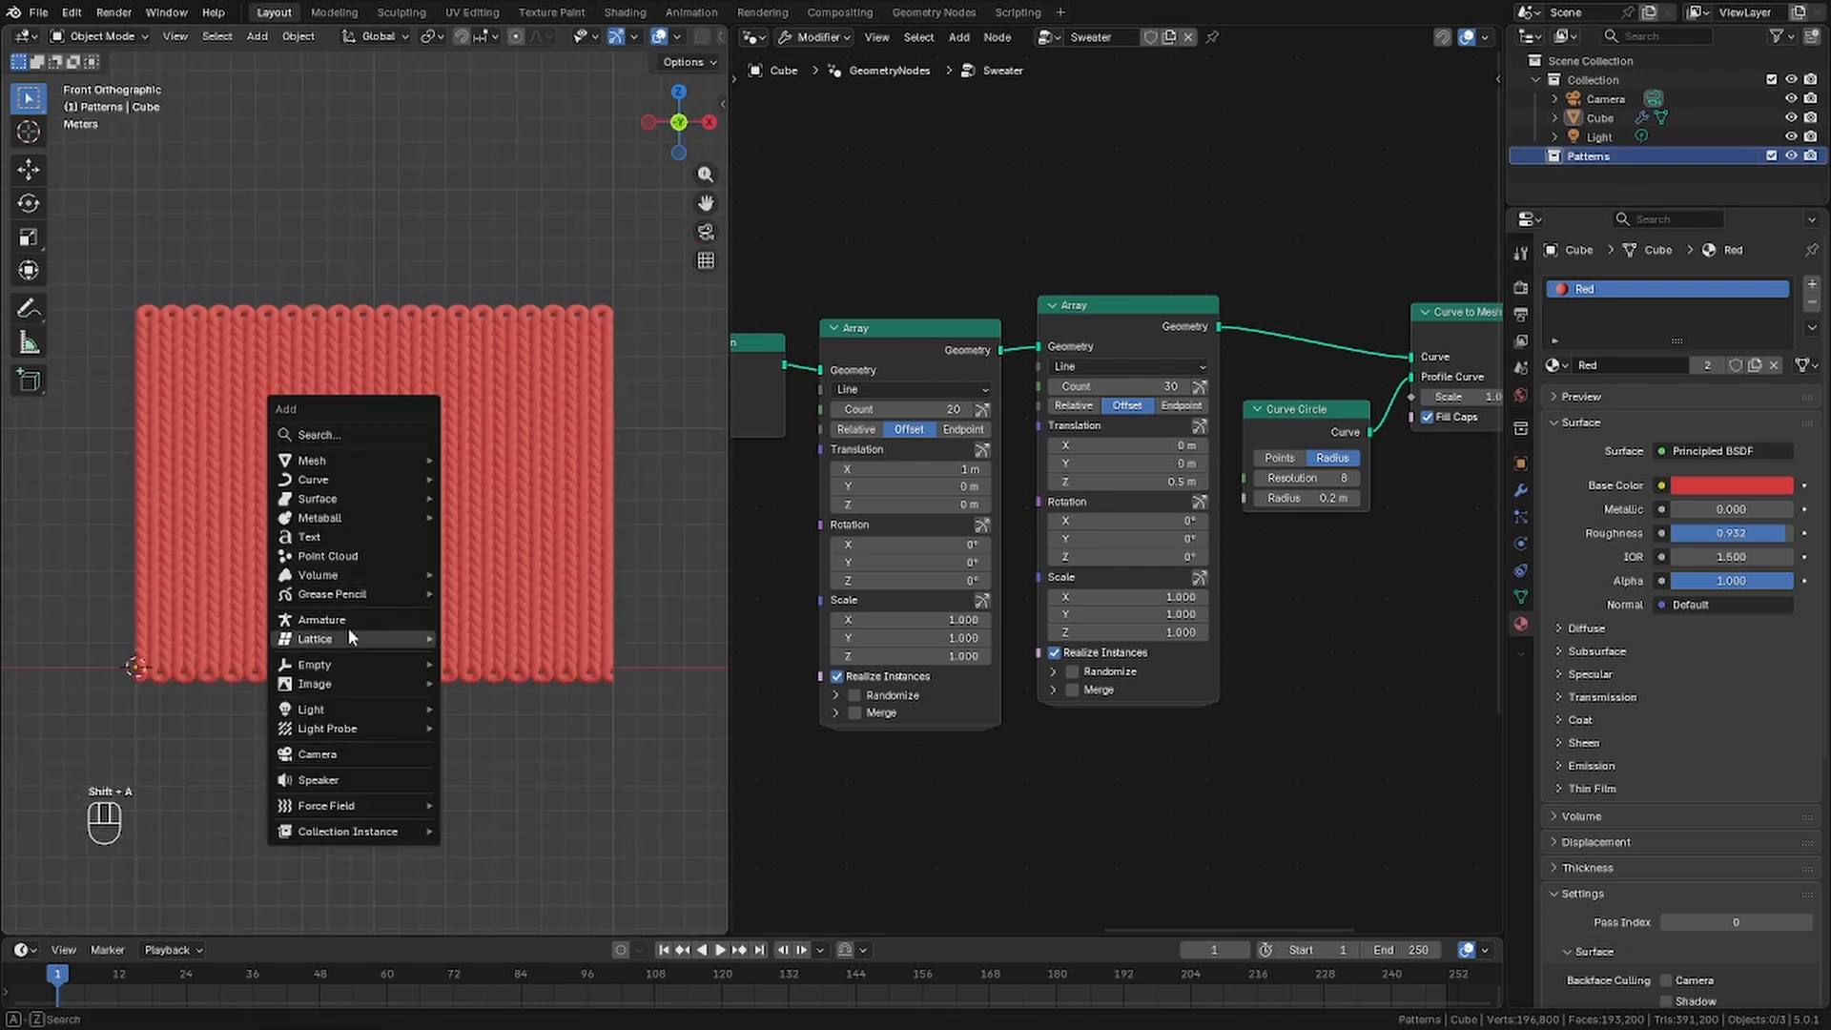
mouse_move(343, 460)
click(495, 584)
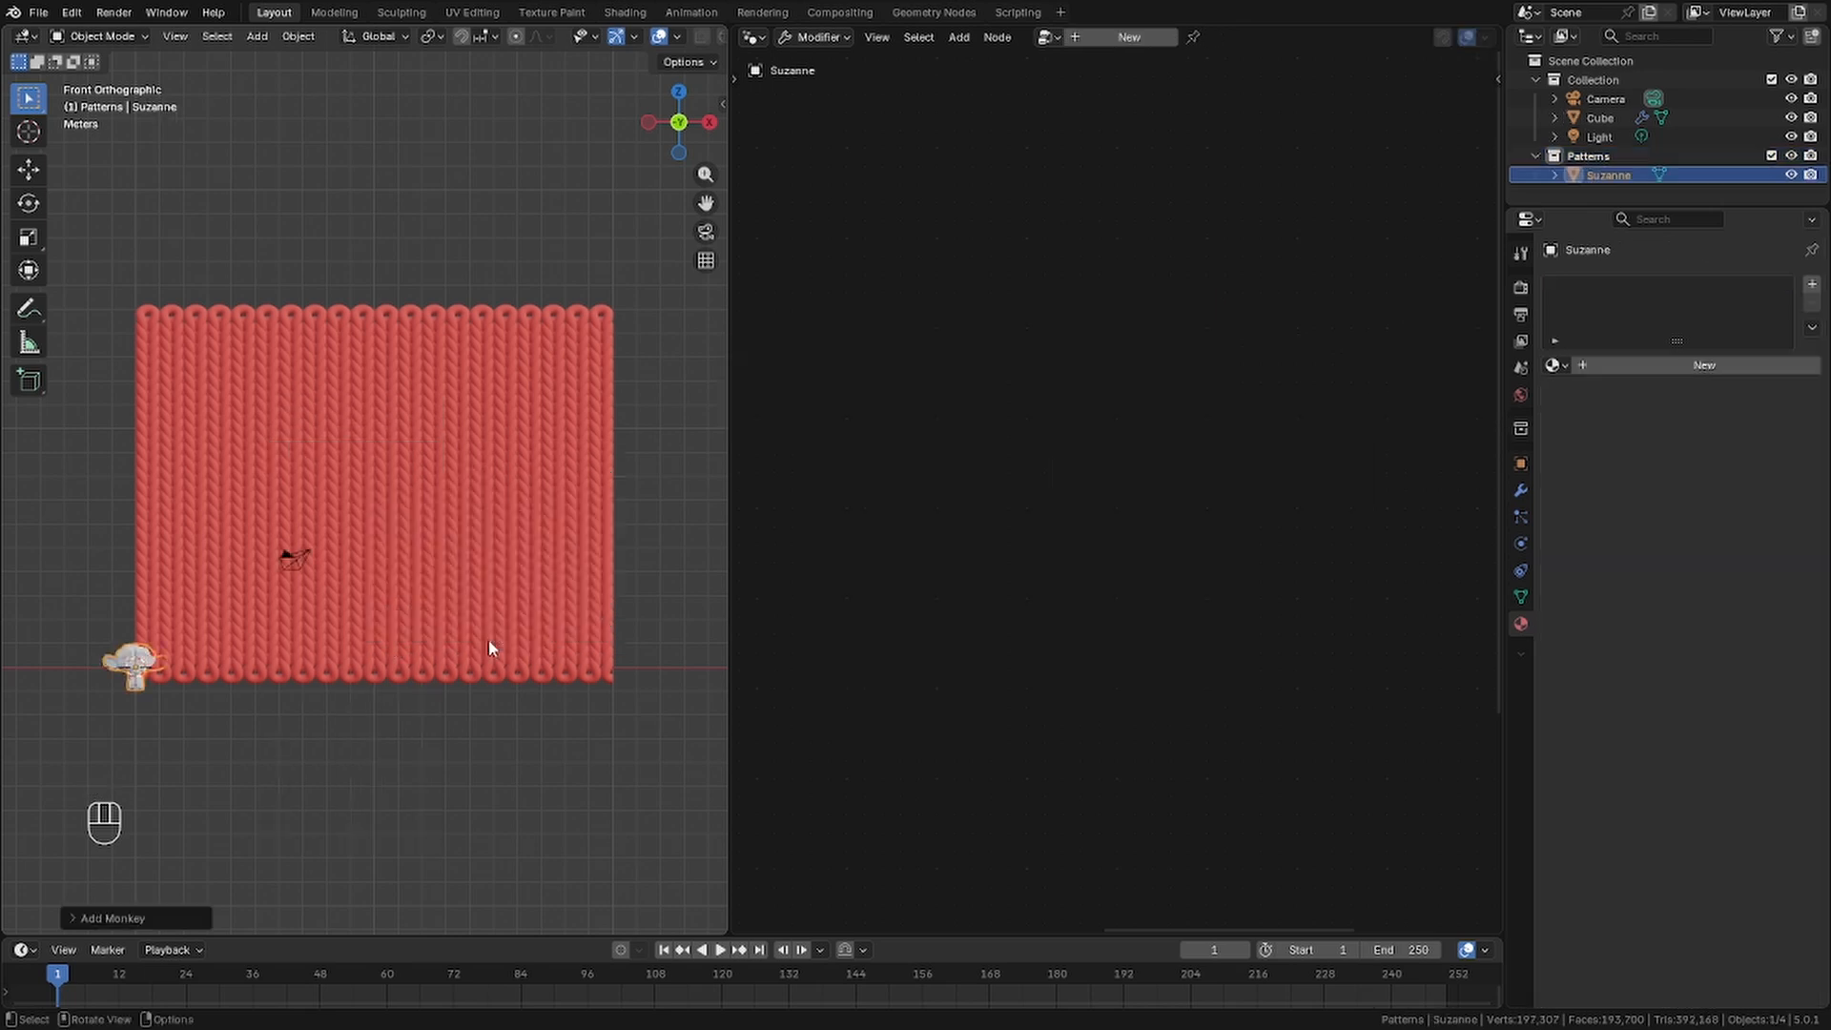
Scale the monkey up to nearly the panel's size and move it over the knitted panel
scroll(458, 588, up, 3)
scroll(458, 588, down, 2)
key(s)
click(295, 361)
key(g)
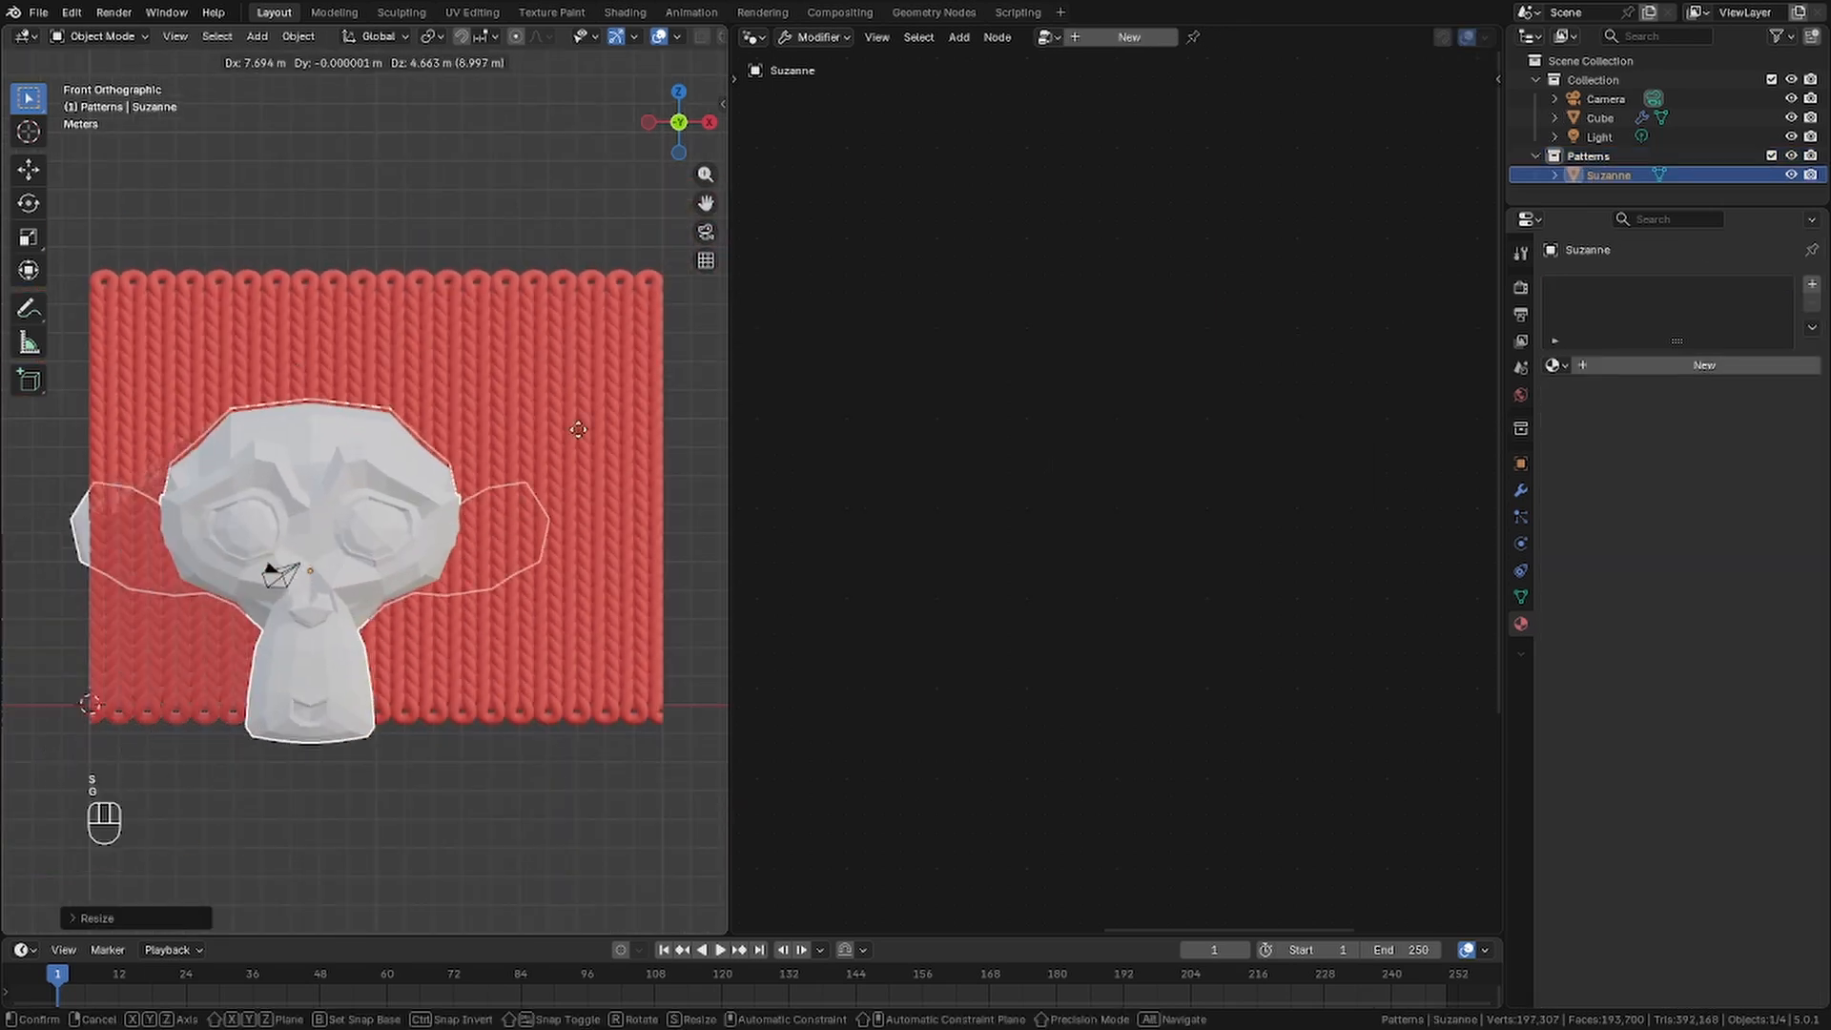
click(629, 367)
Rotate the monkey about the Z axis so its head cuts through the knitted panel at an angle
middle_drag(629, 367, 532, 469)
key(r)
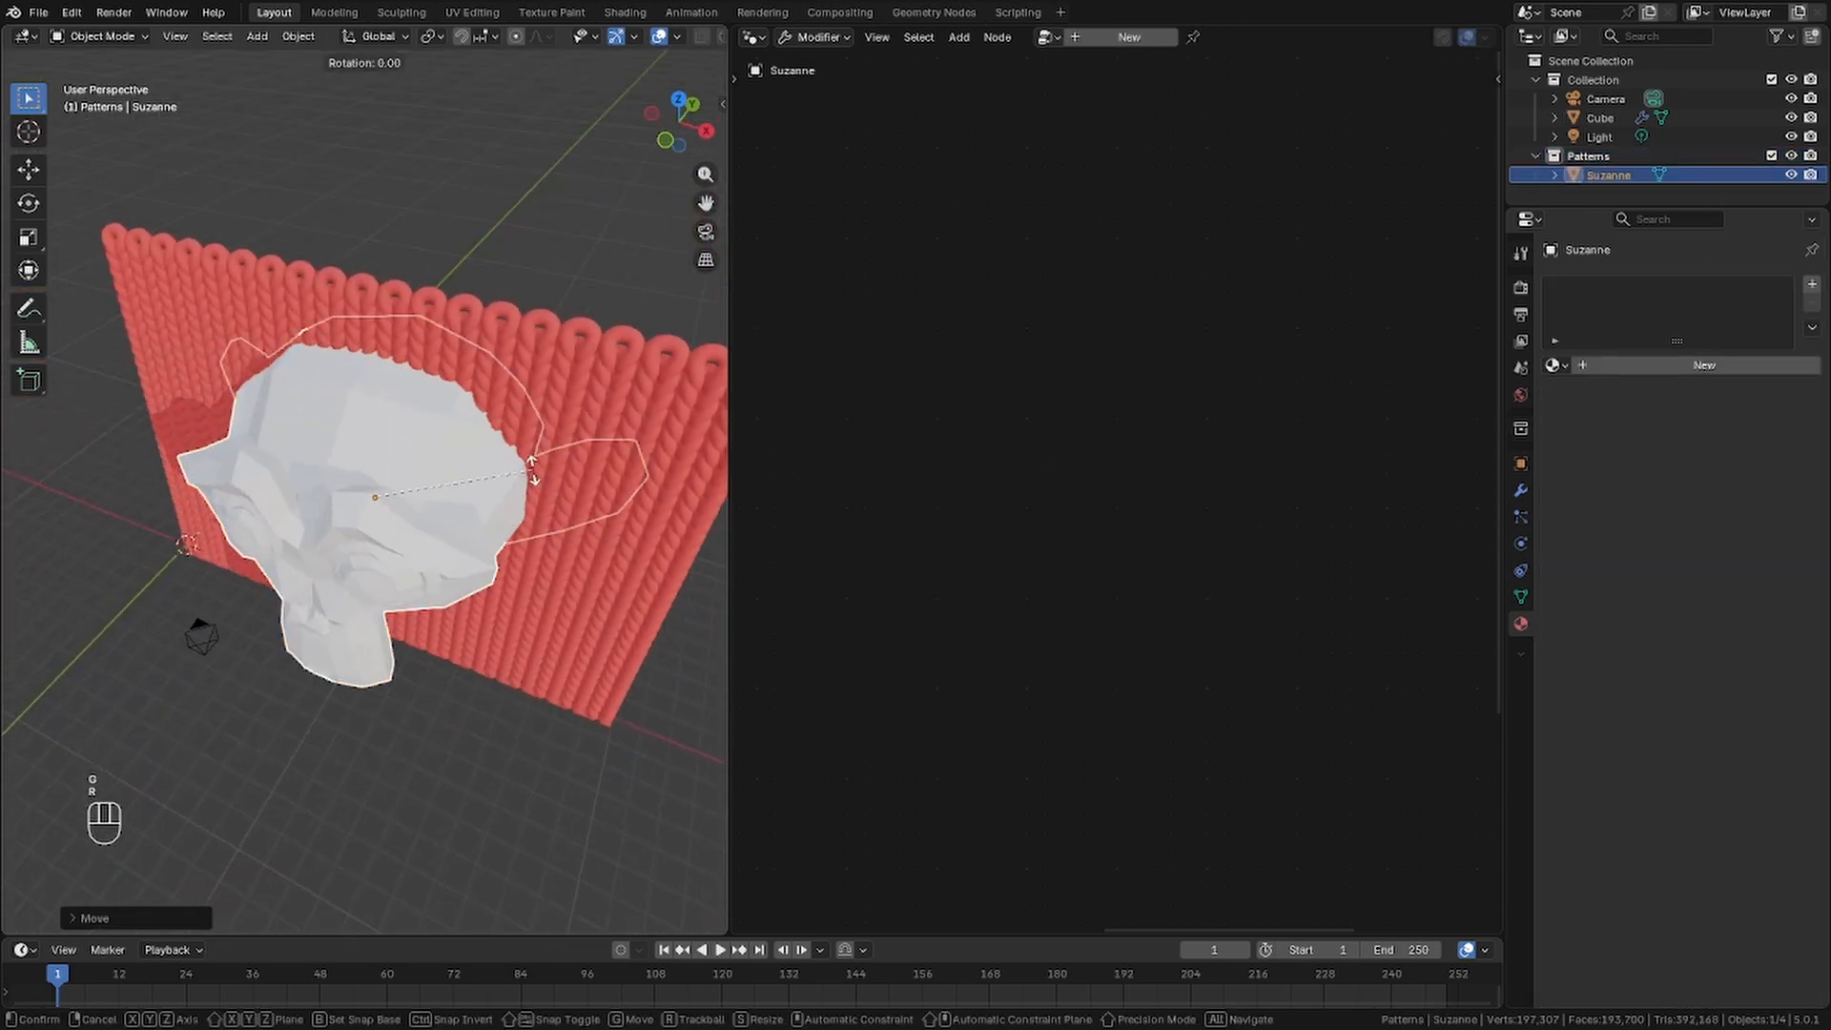
key(z)
click(441, 544)
middle_drag(441, 543, 544, 624)
key(r)
key(z)
click(571, 530)
key(KP_1)
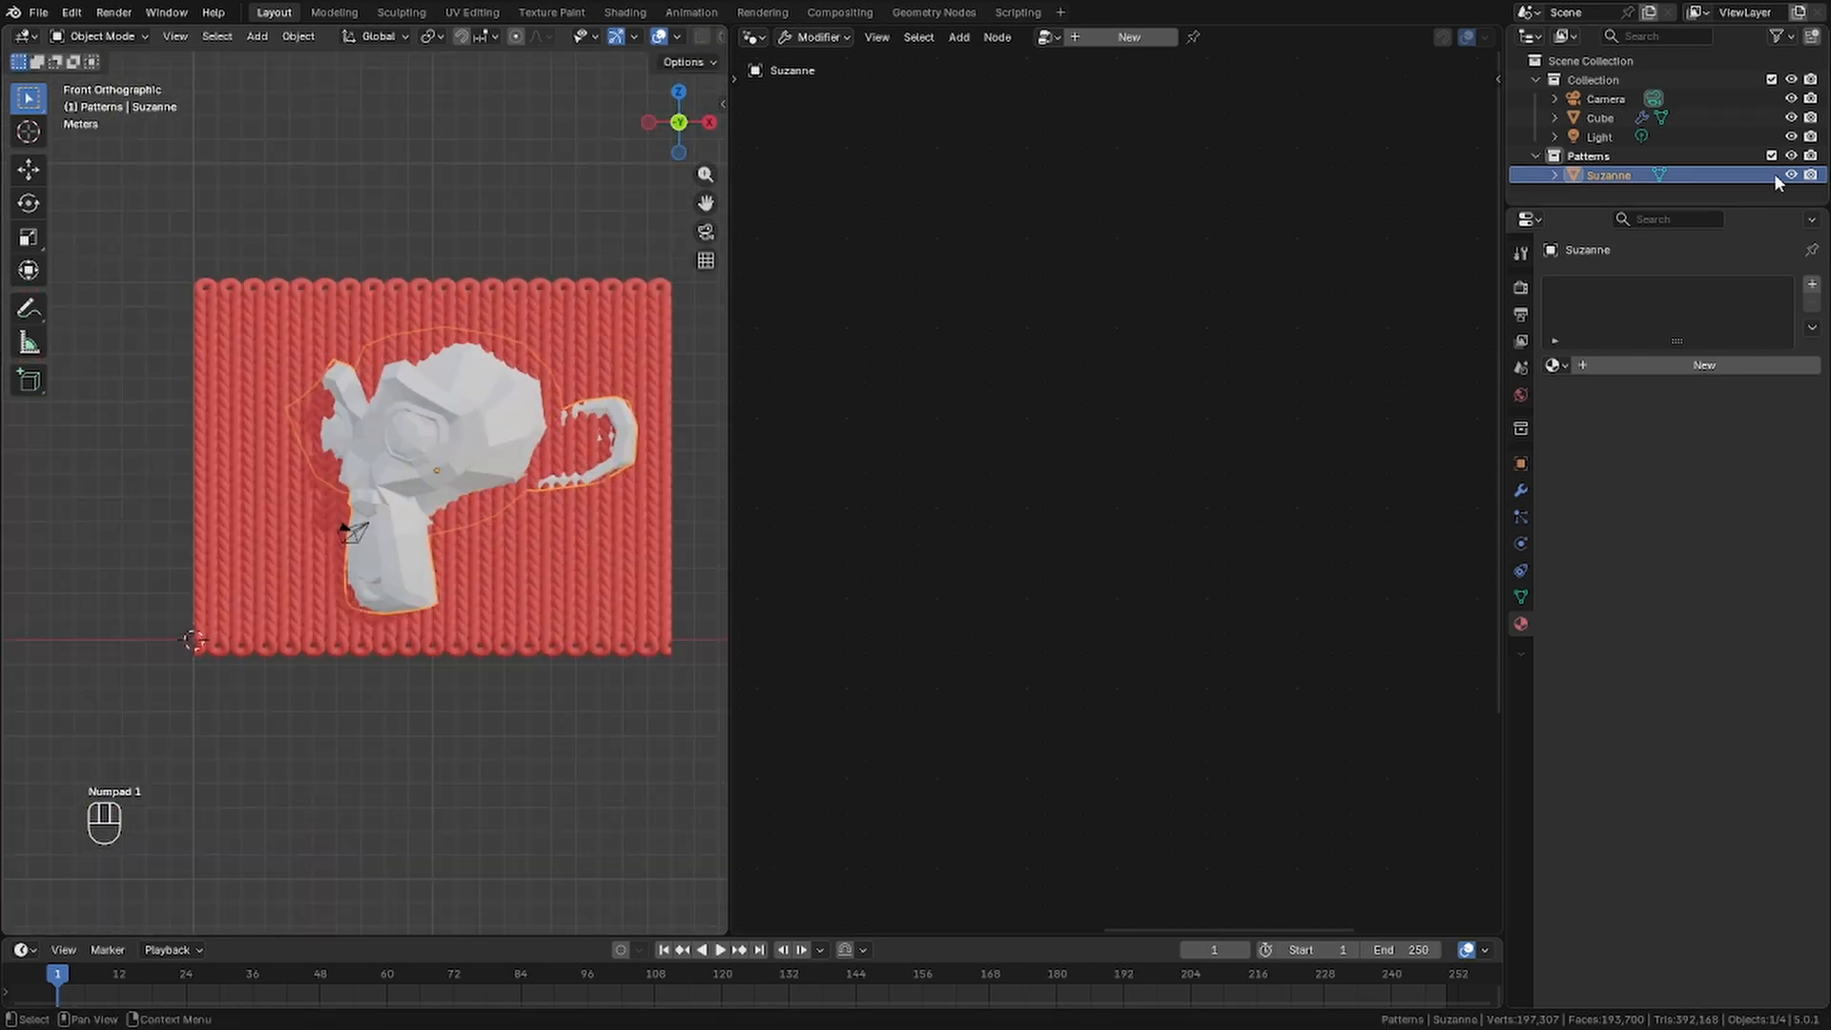
Exclude the Patterns collection from the view layer and select the knitted panel in the main collection again
click(1772, 156)
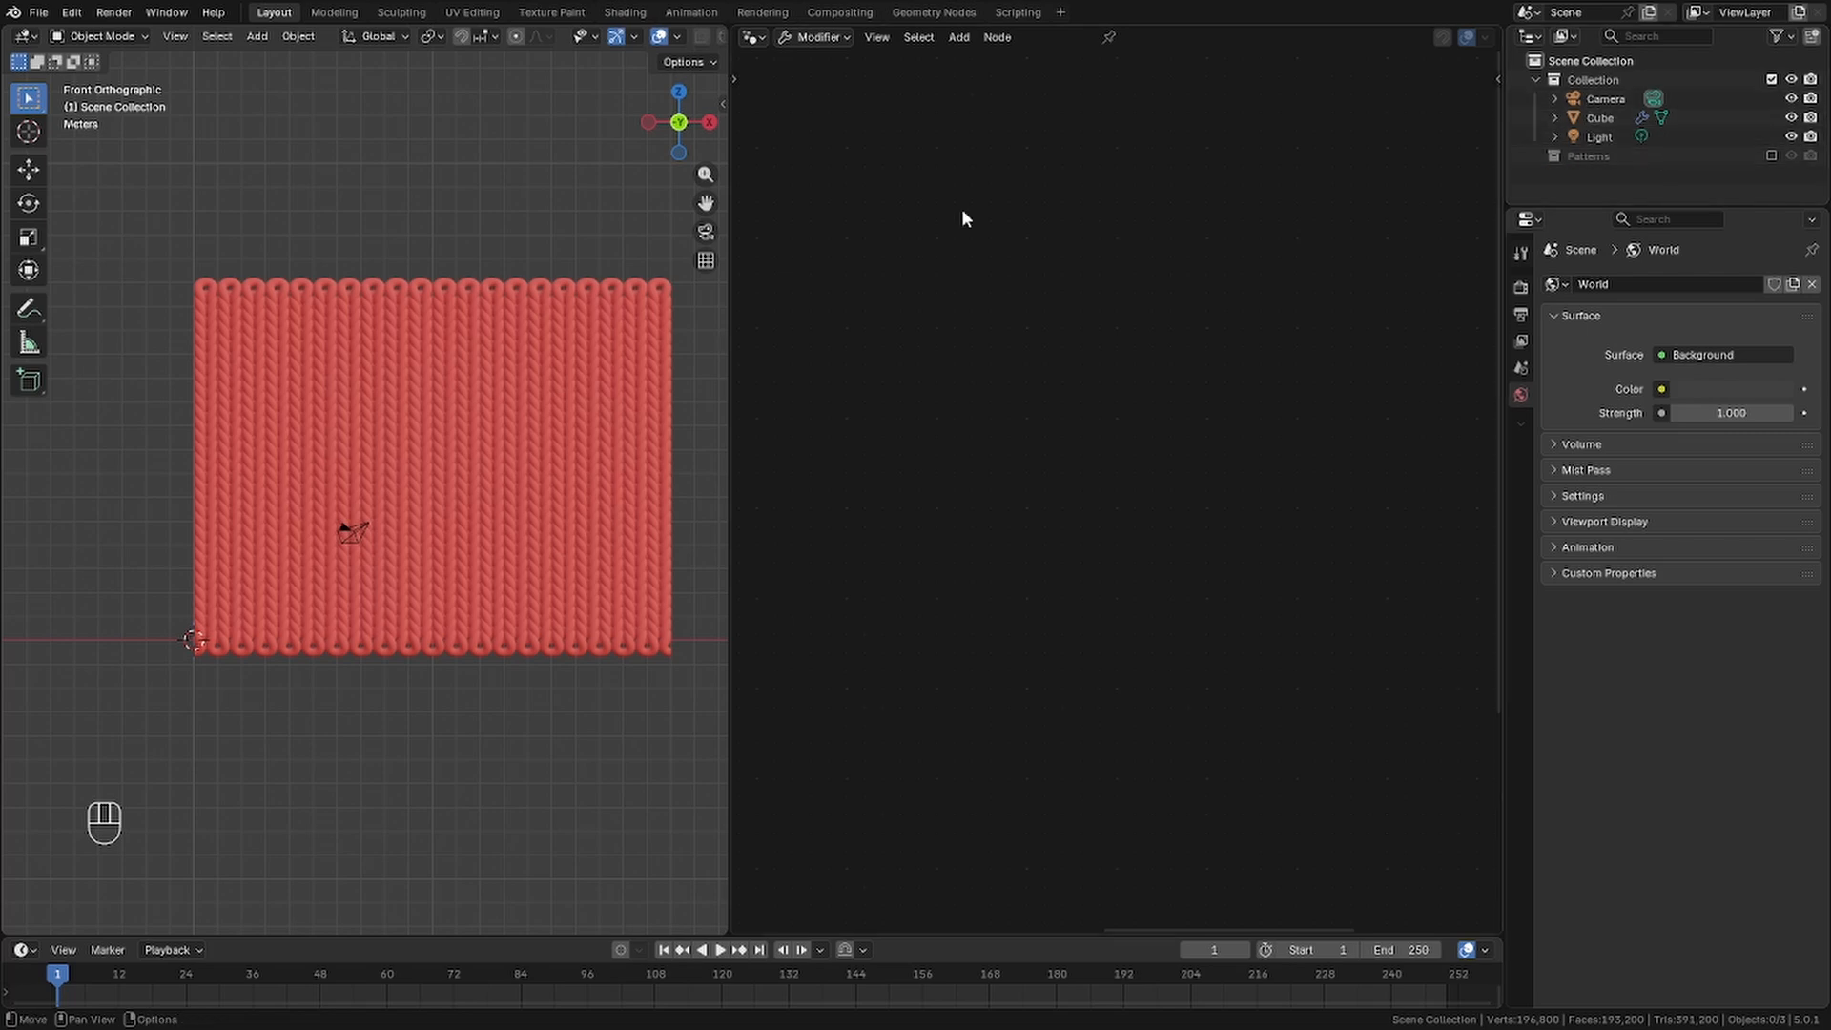
click(283, 628)
click(1594, 81)
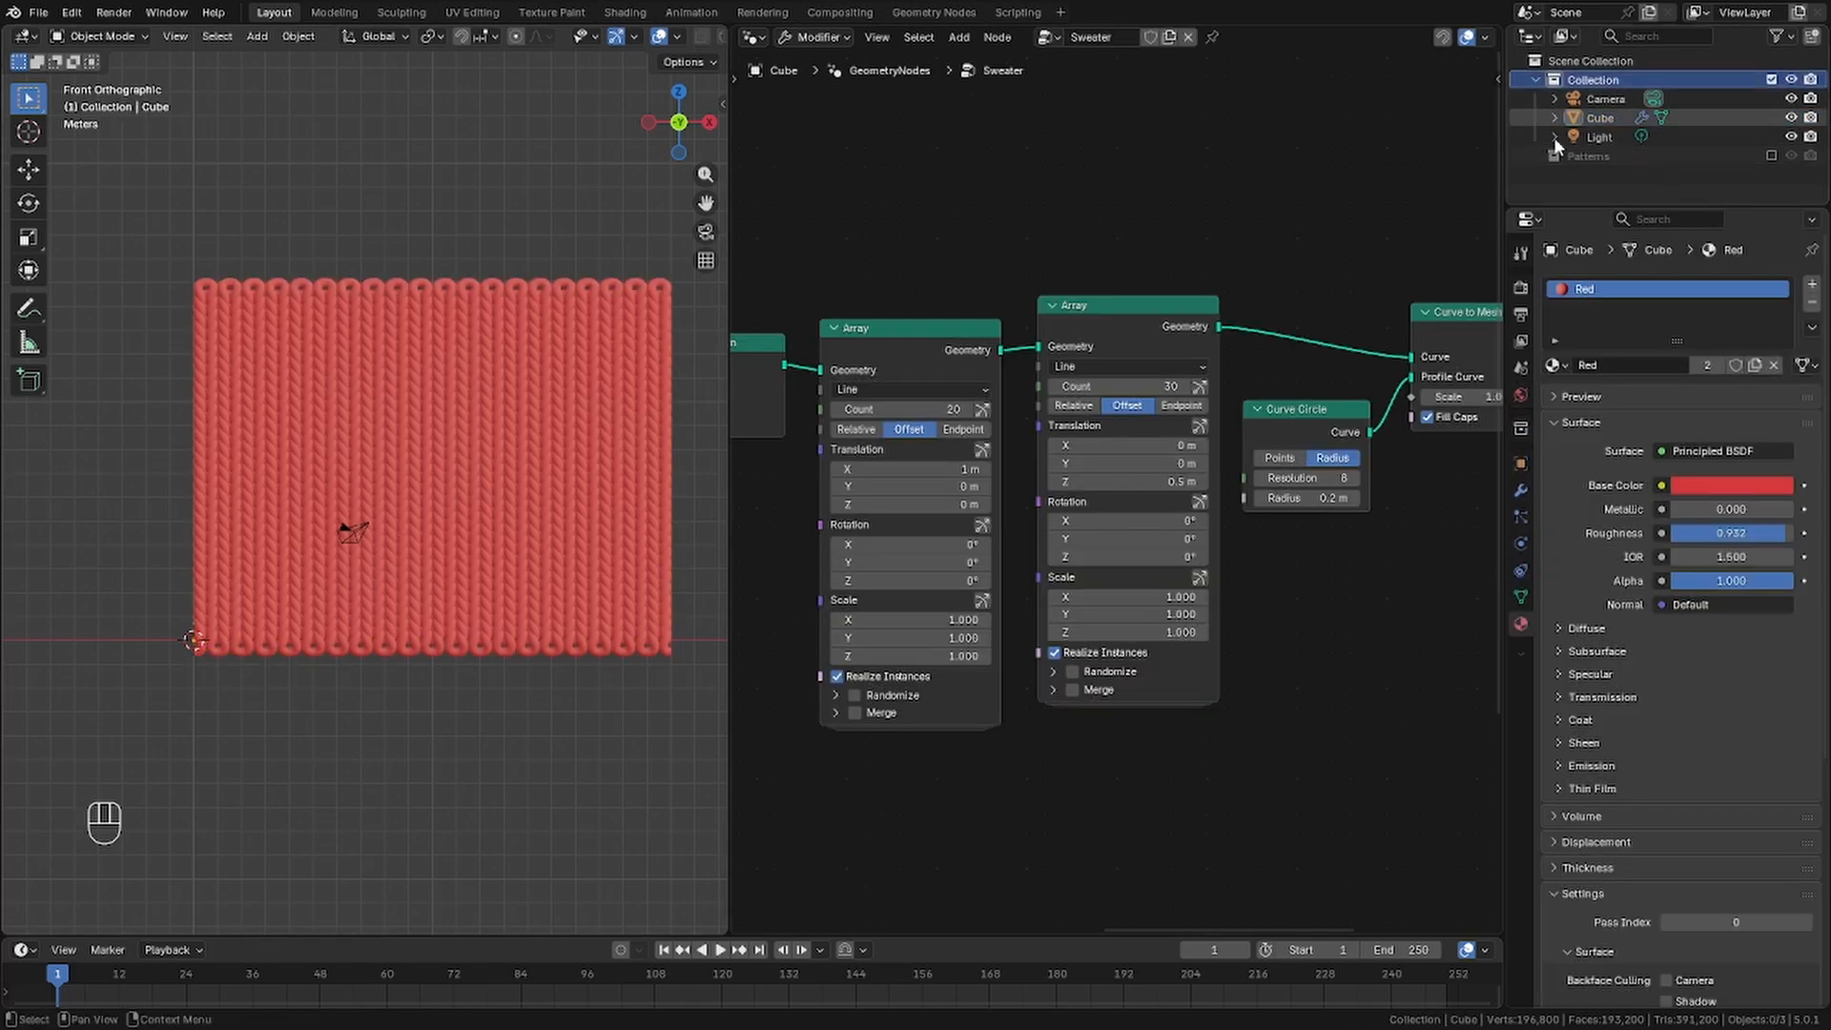
click(535, 411)
Add a Collection Info node for the Patterns collection above the Curve Line node in the sweater's node tree
middle_drag(1089, 414, 776, 502)
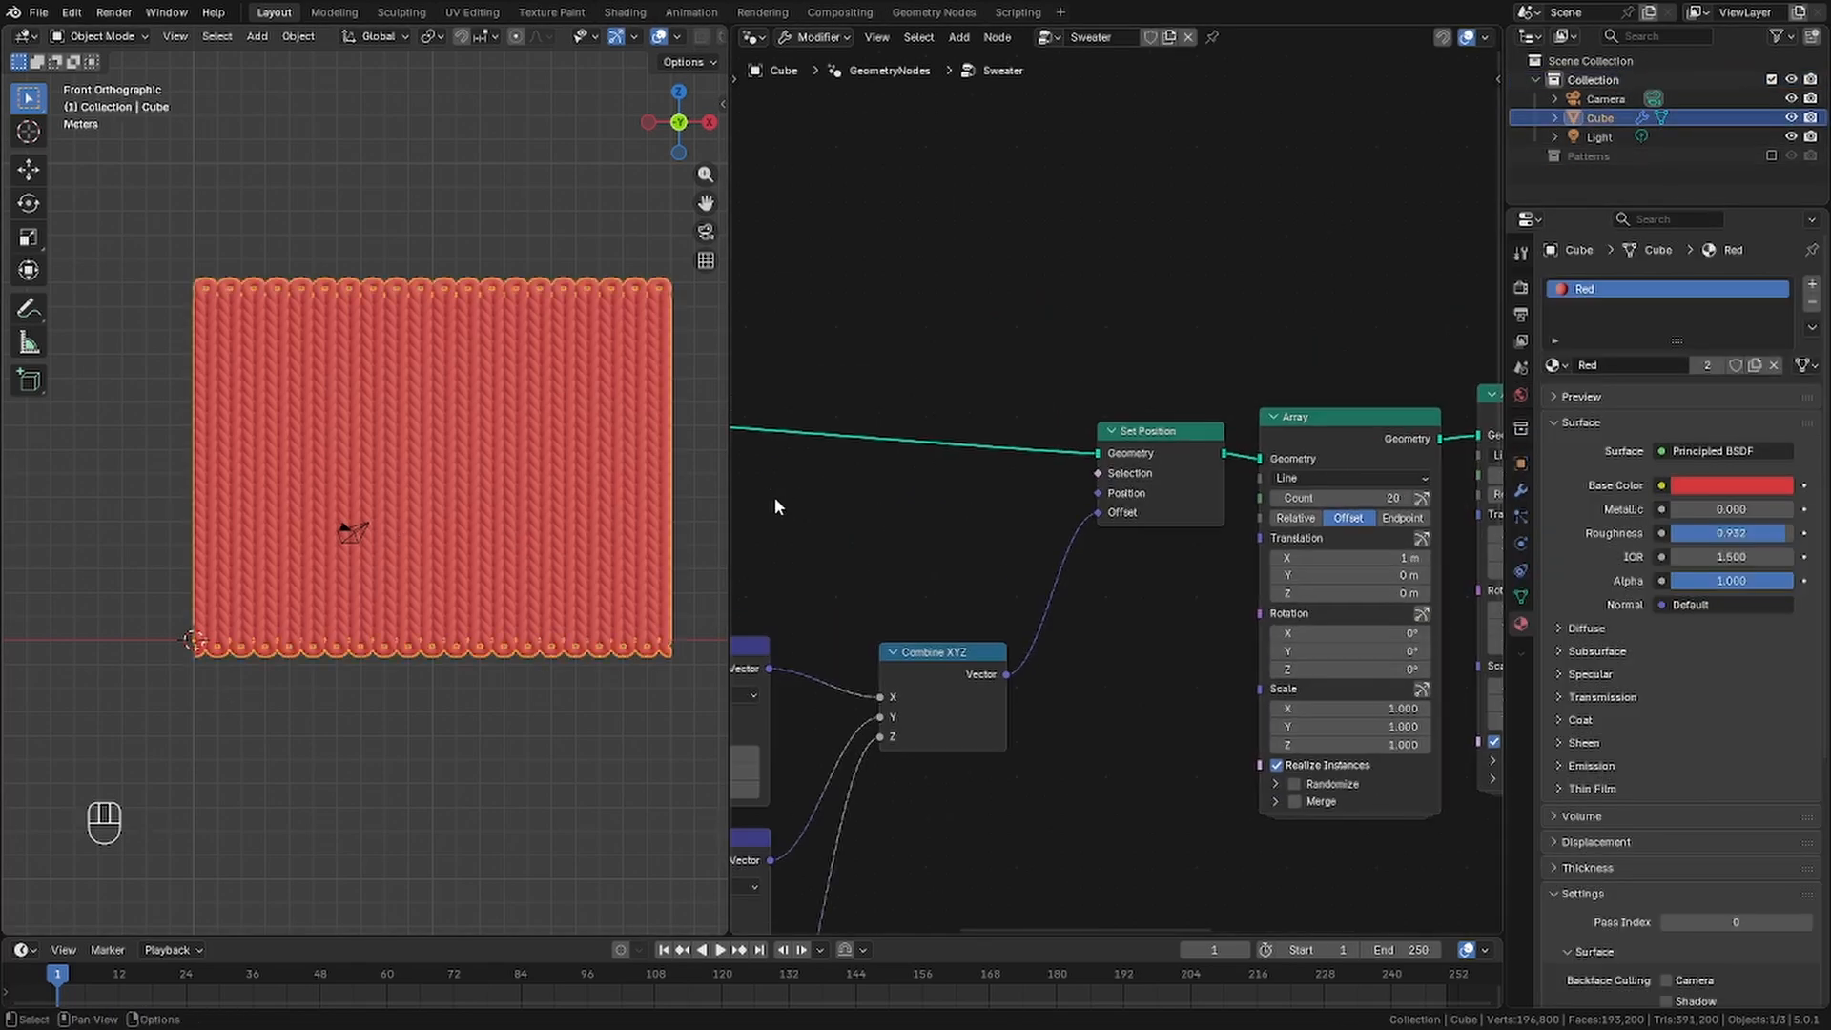
scroll(945, 363, down, 7)
middle_drag(981, 397, 1194, 397)
drag(1588, 157, 967, 227)
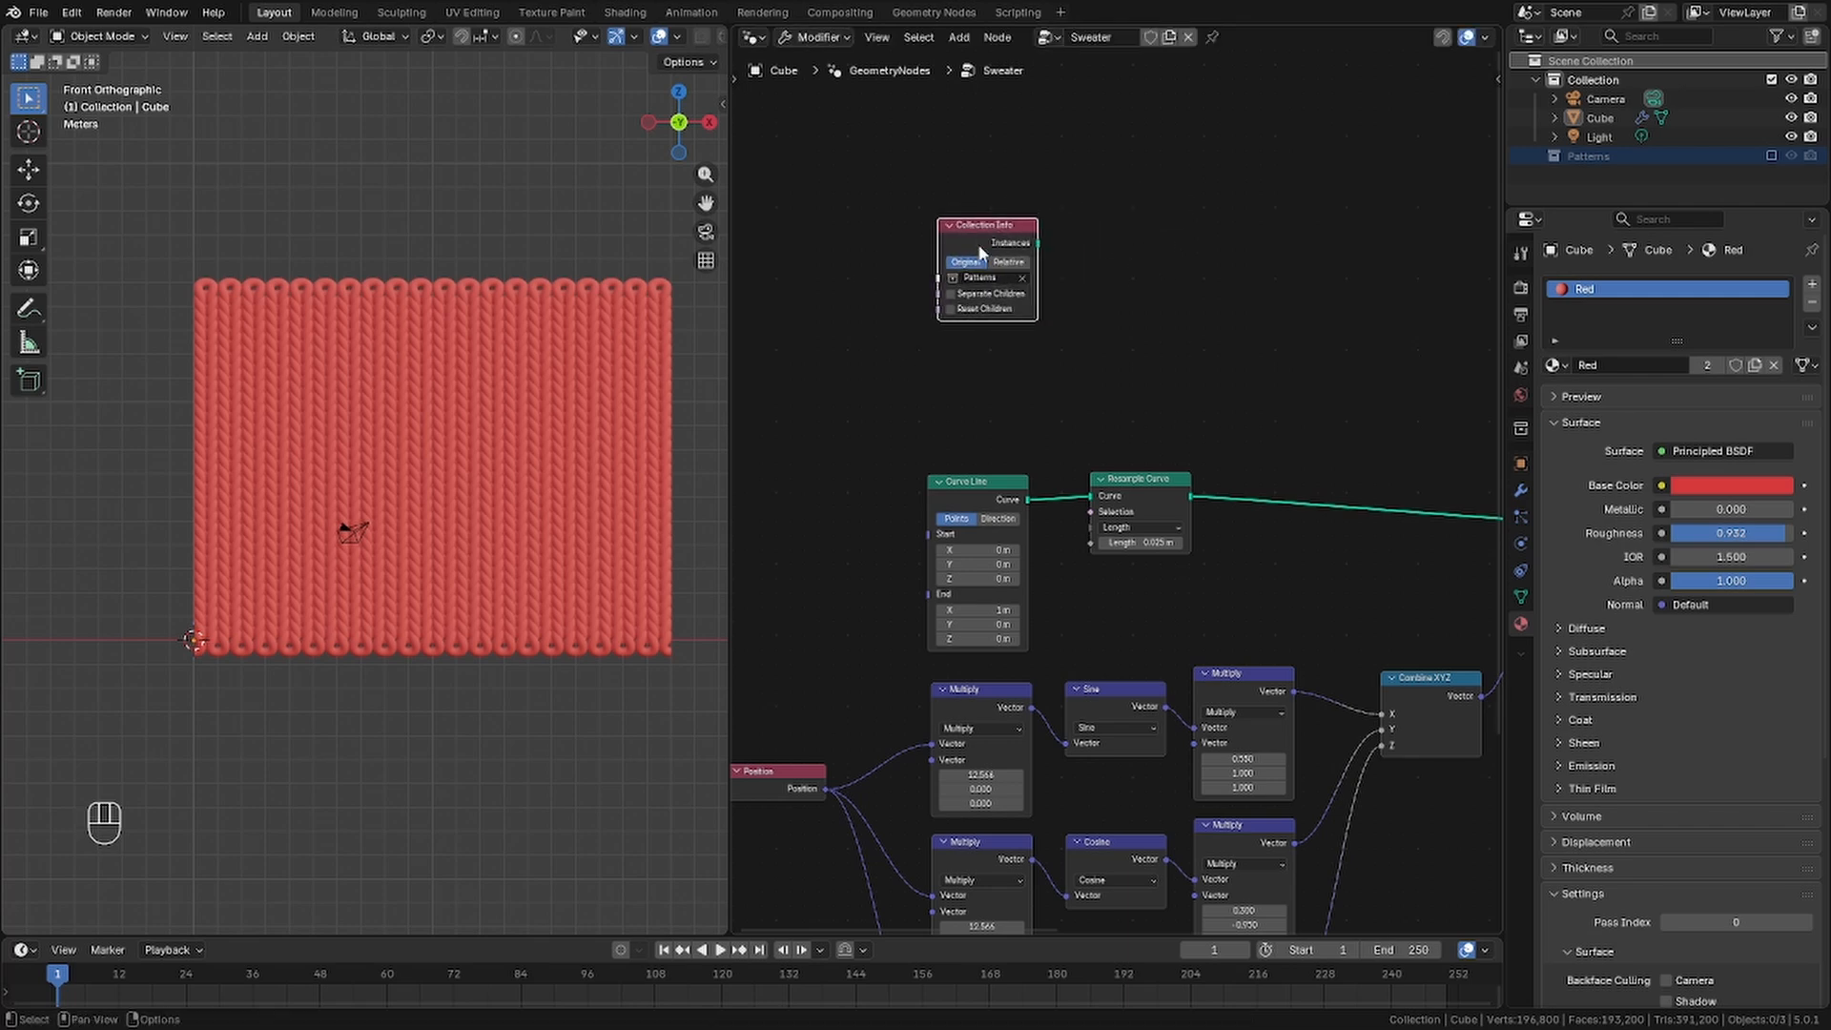
Set the Collection Info node to Relative and place it well above the Curve Line node
scroll(1025, 343, up, 6)
middle_drag(1039, 384, 1124, 703)
scroll(1106, 668, down, 4)
drag(1045, 430, 1019, 379)
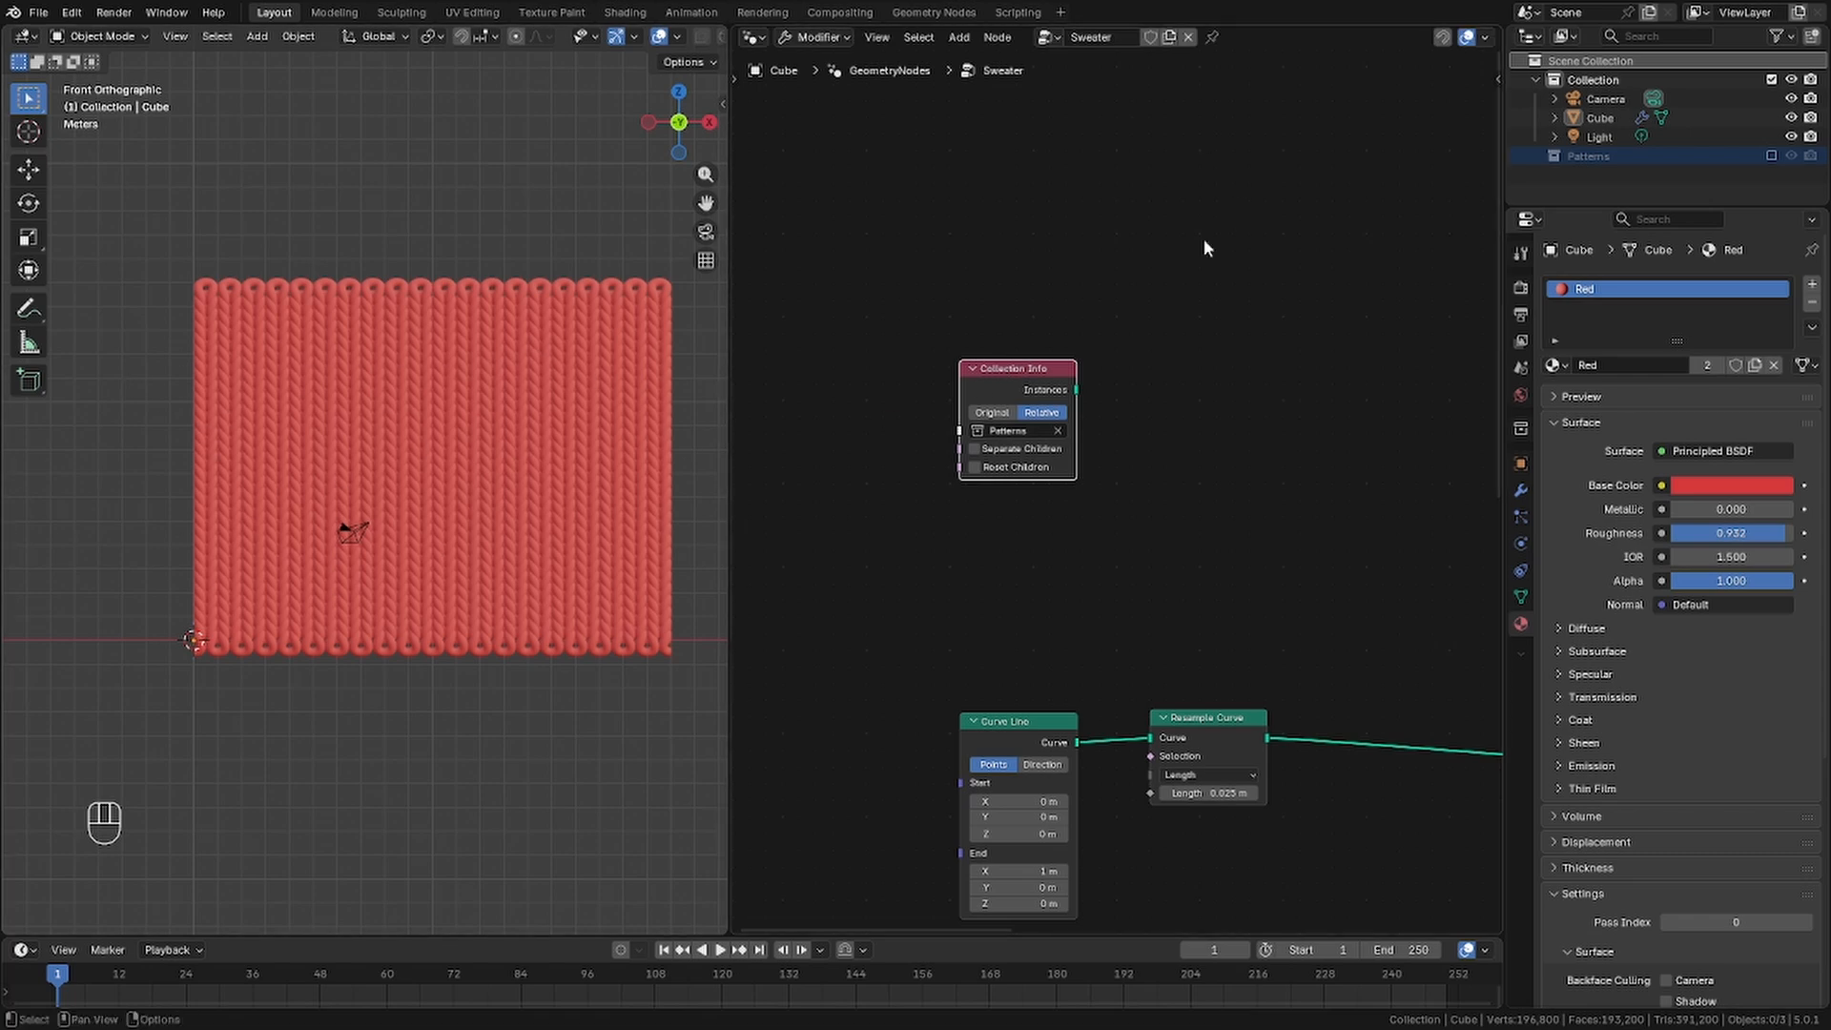
Add a Realize Instances node after Collection Info, connect it to Group Output and view the monkey geometry in solid shading
drag(1070, 281, 1127, 284)
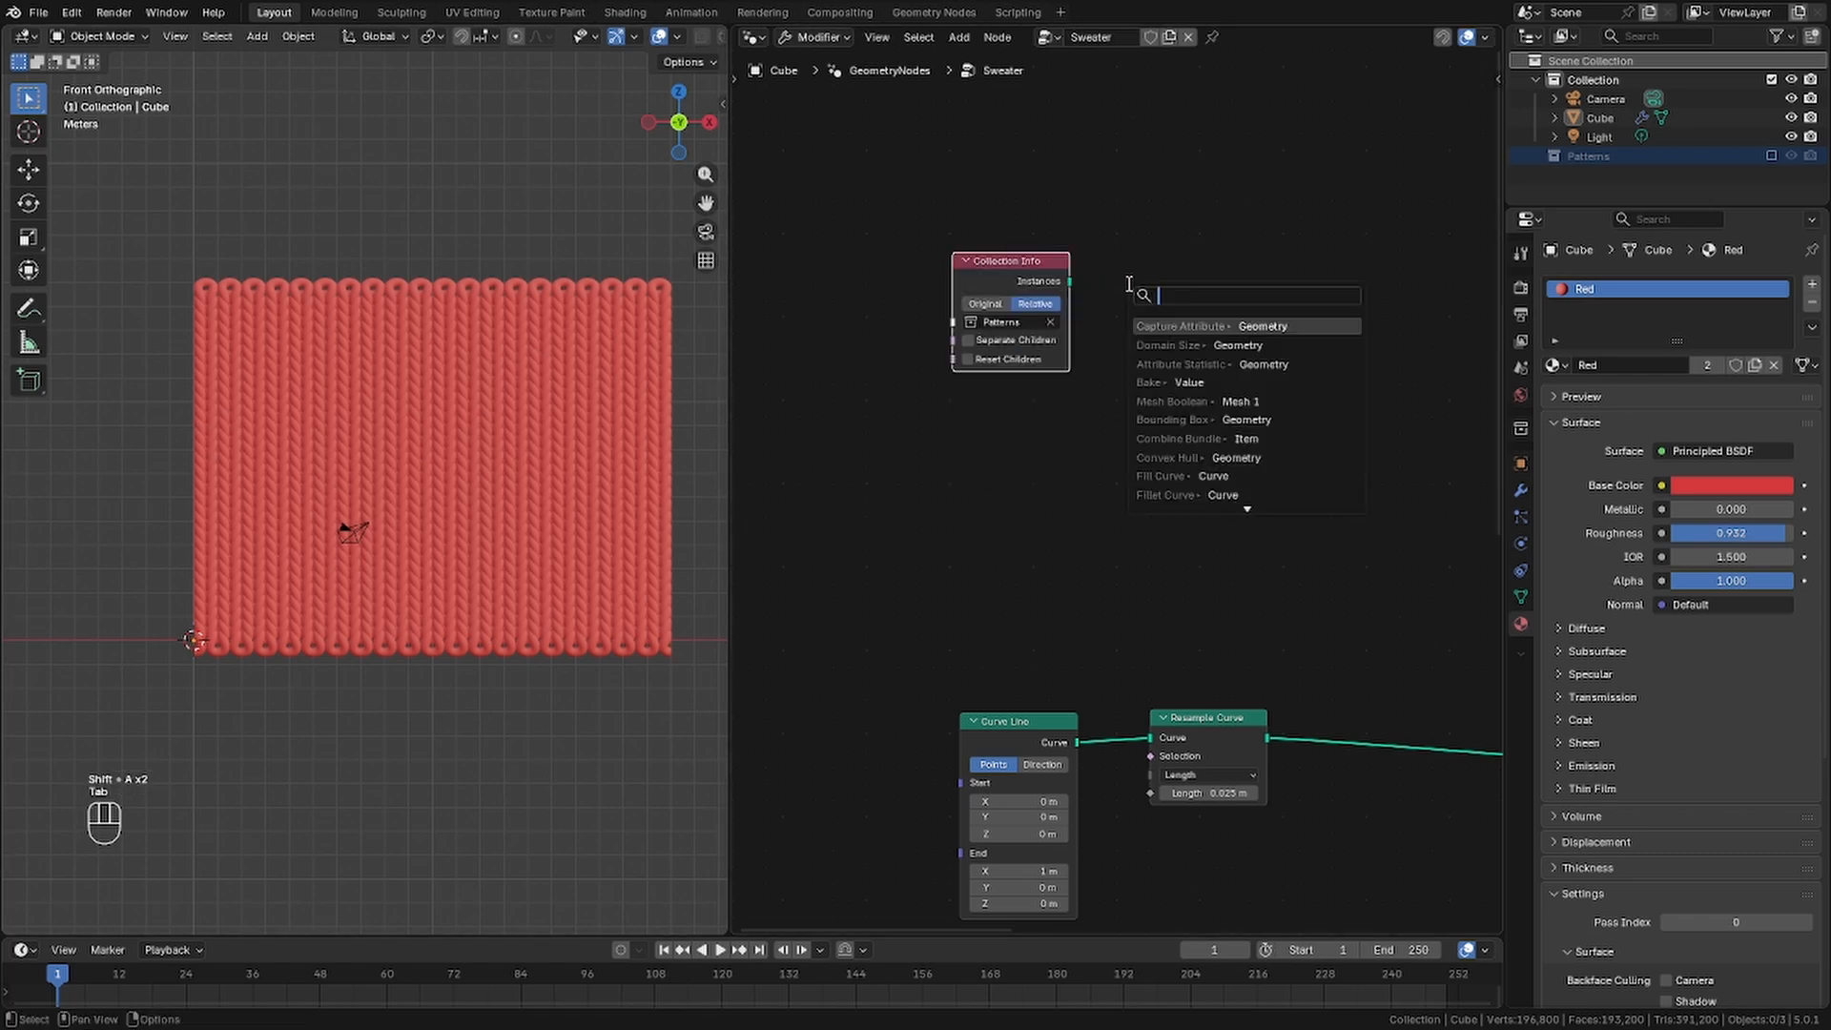
text(reali)
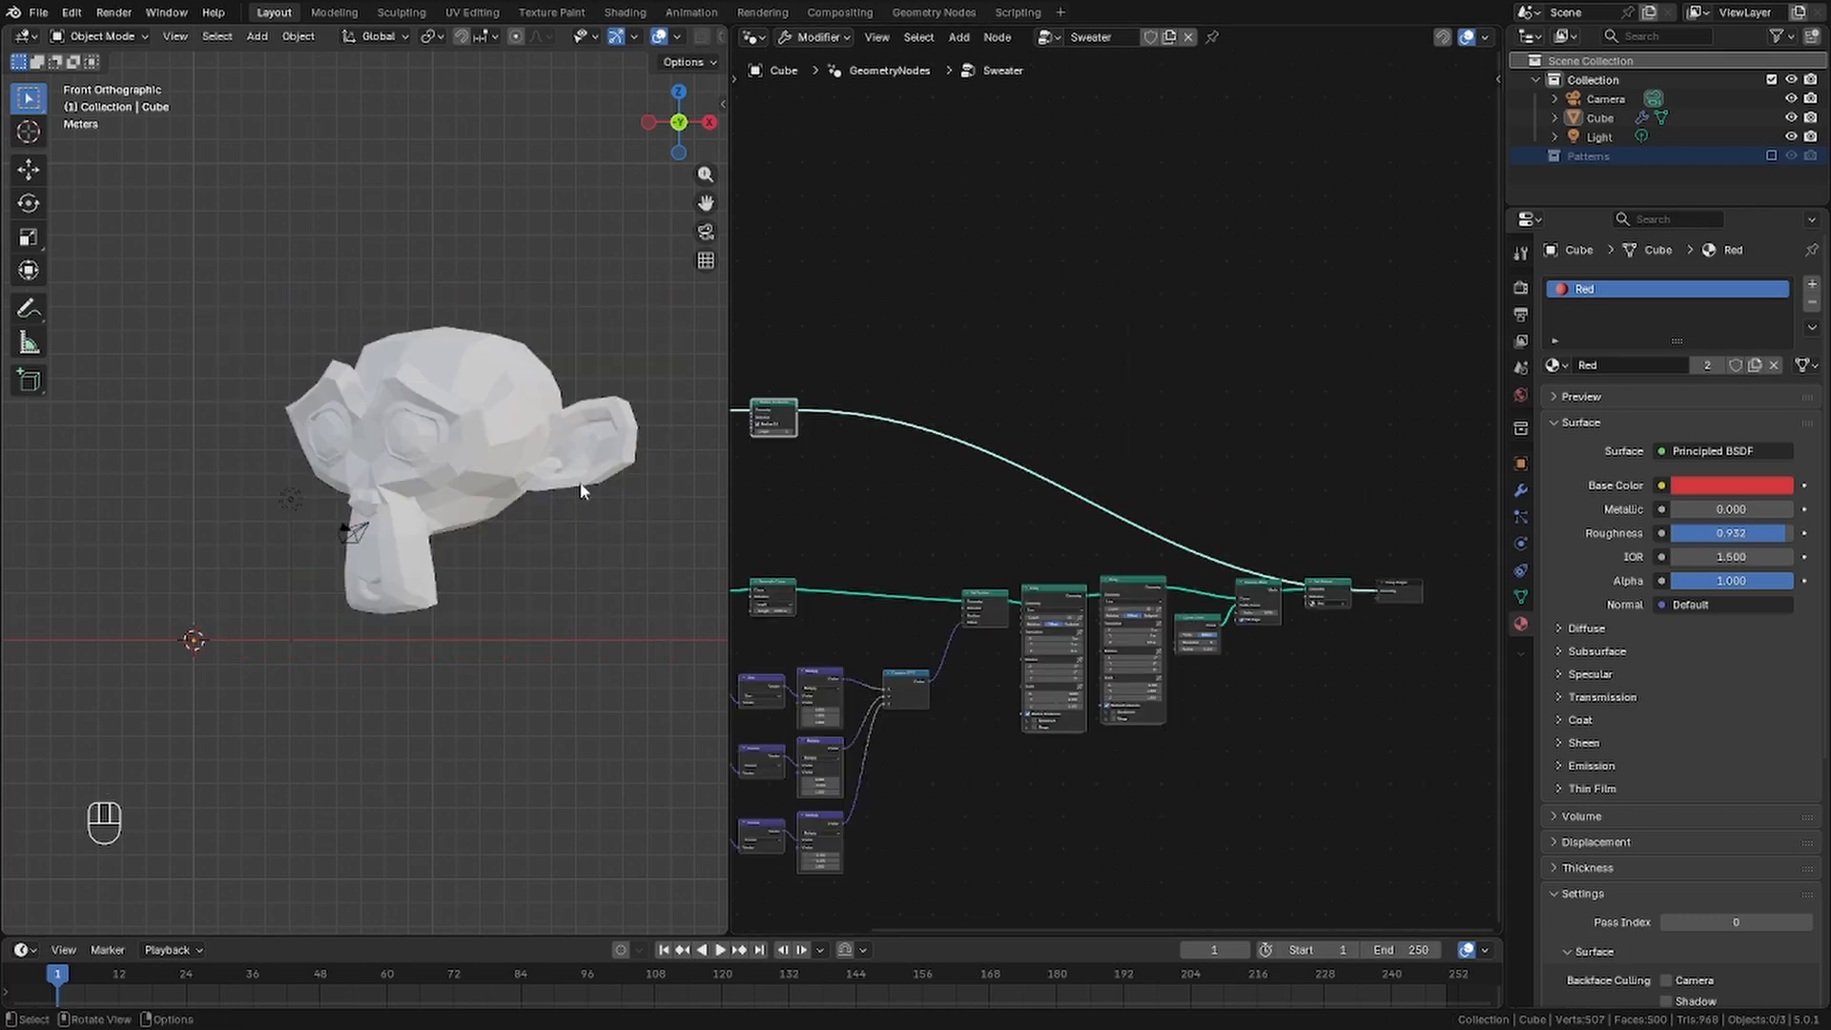
scroll(572, 486, up, 3)
middle_drag(512, 472, 558, 517)
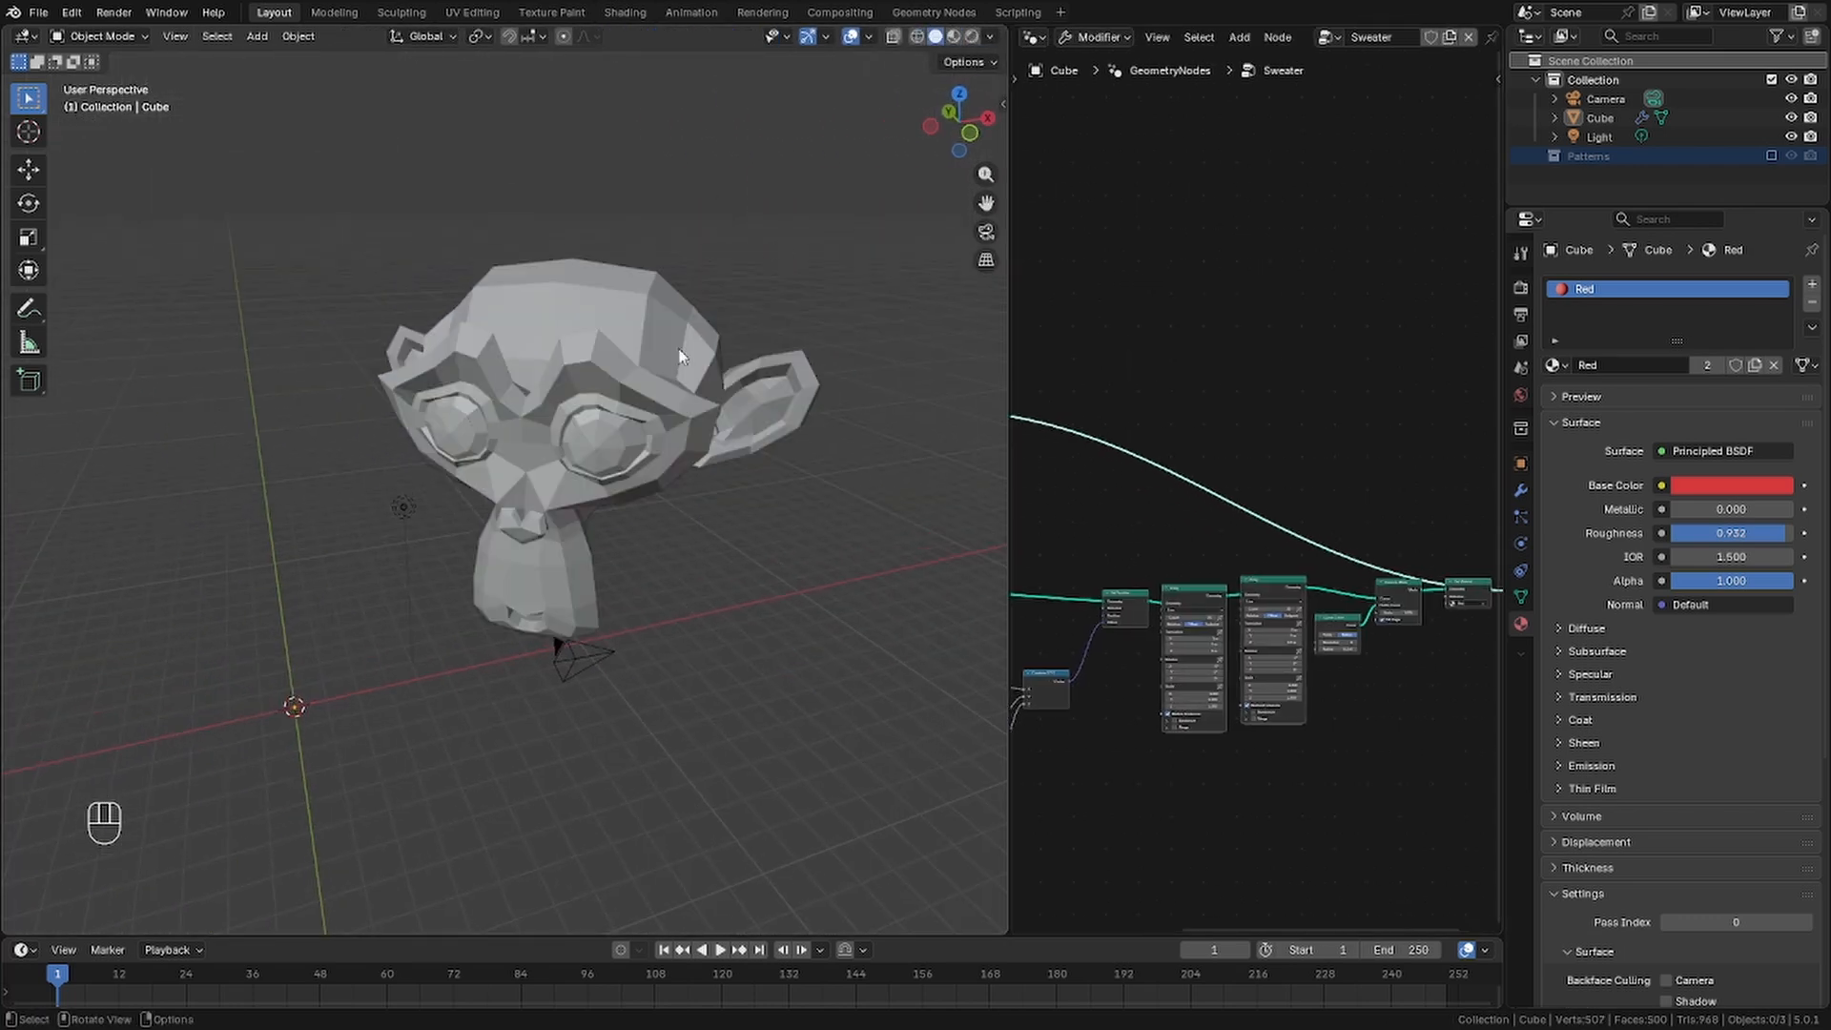
middle_drag(680, 356, 50, 479)
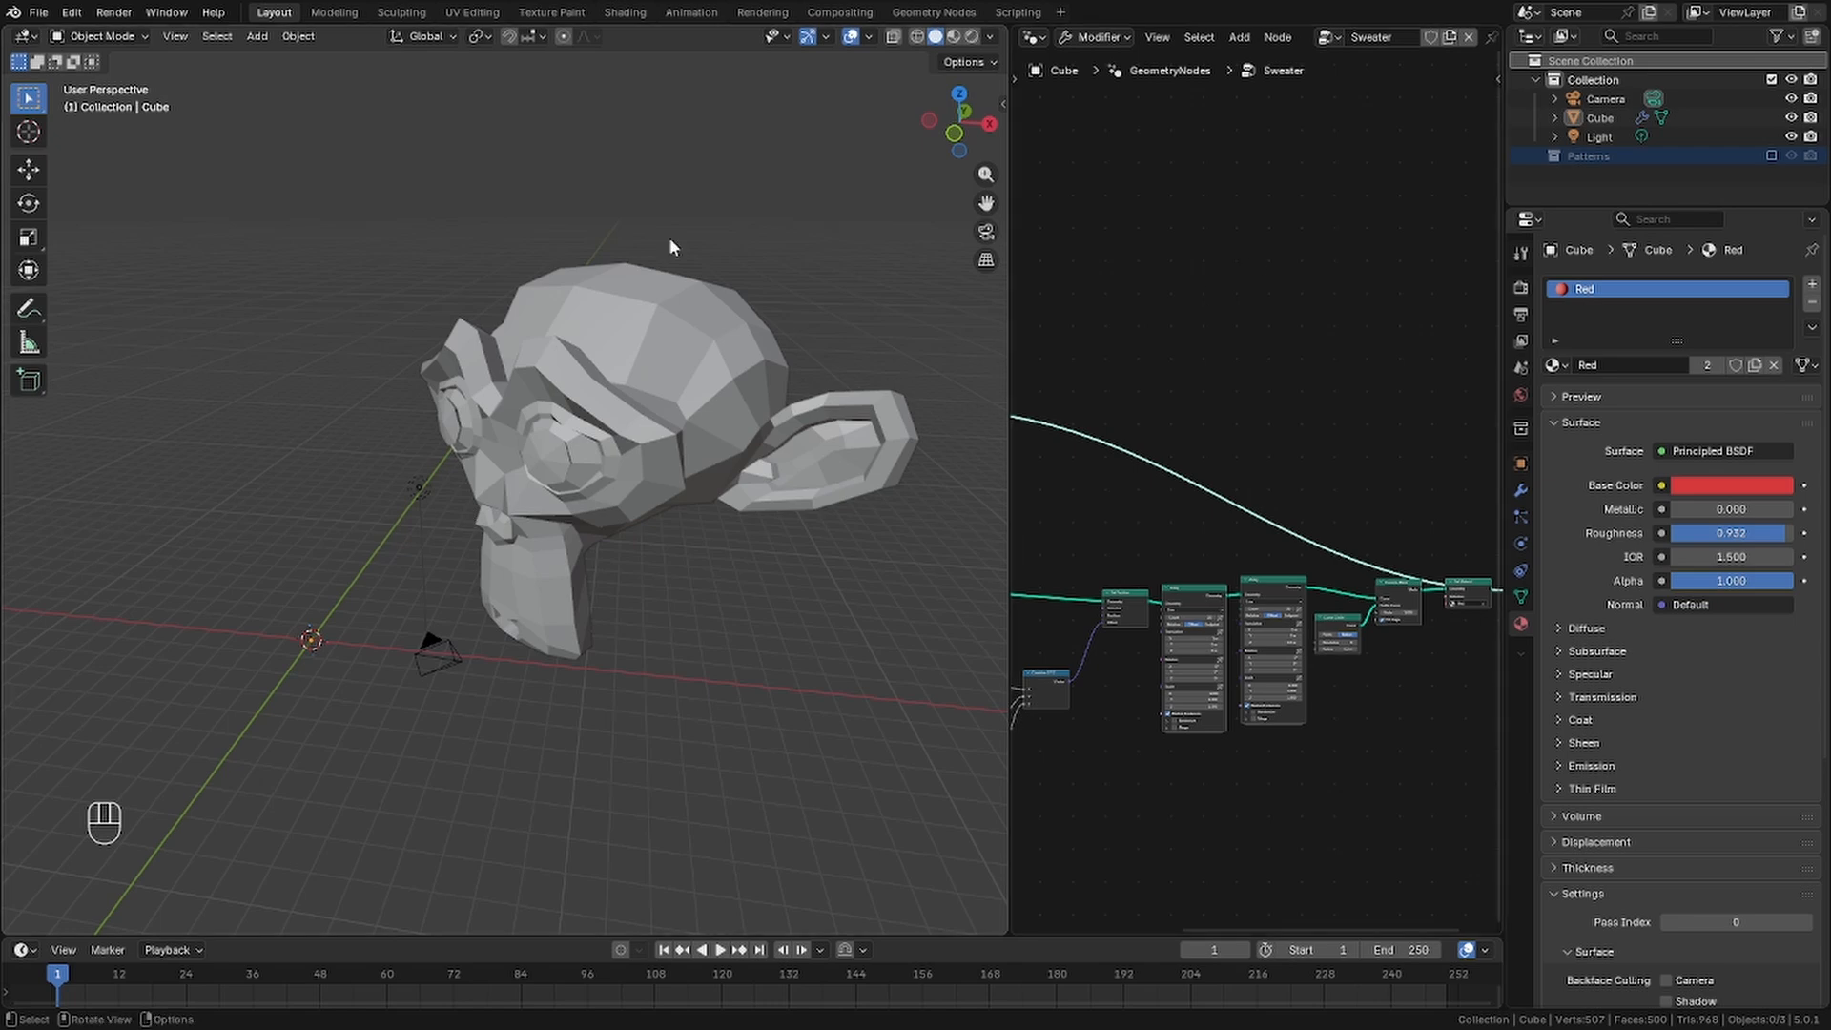
Include the Patterns collection again and try a Remesh modifier on the monkey head
click(1772, 155)
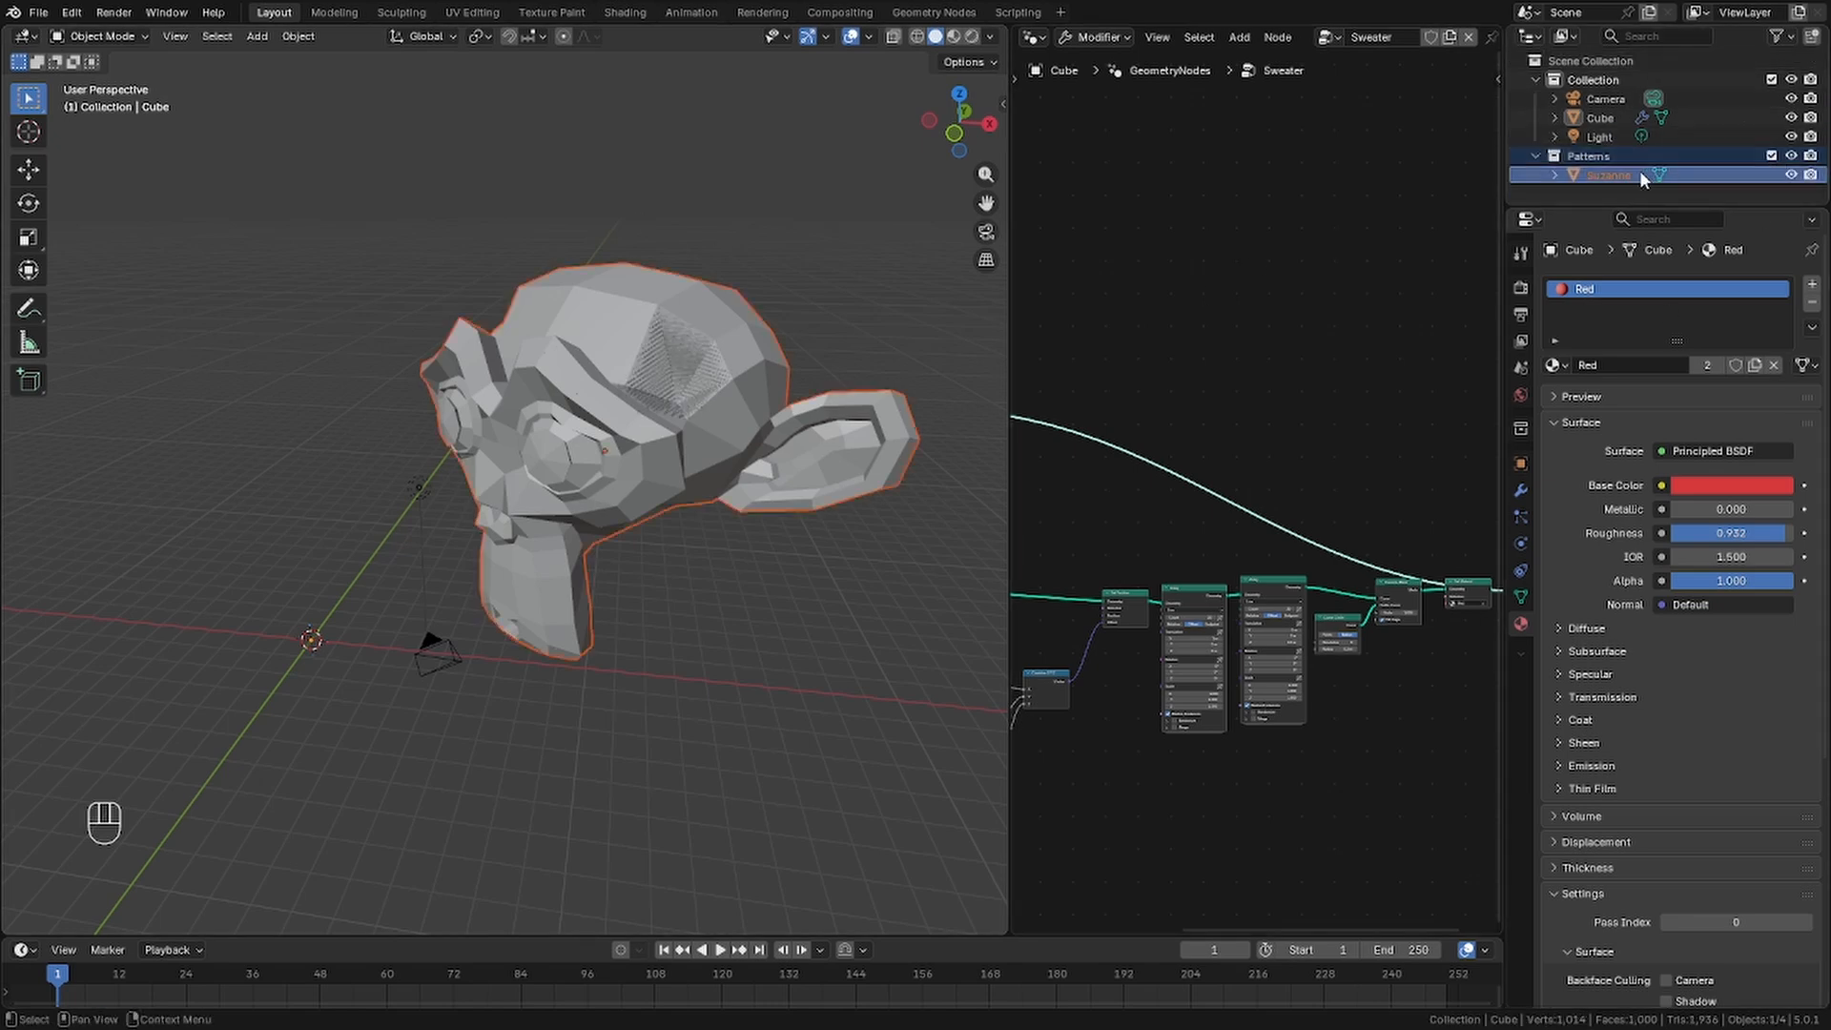
click(1626, 175)
click(1520, 490)
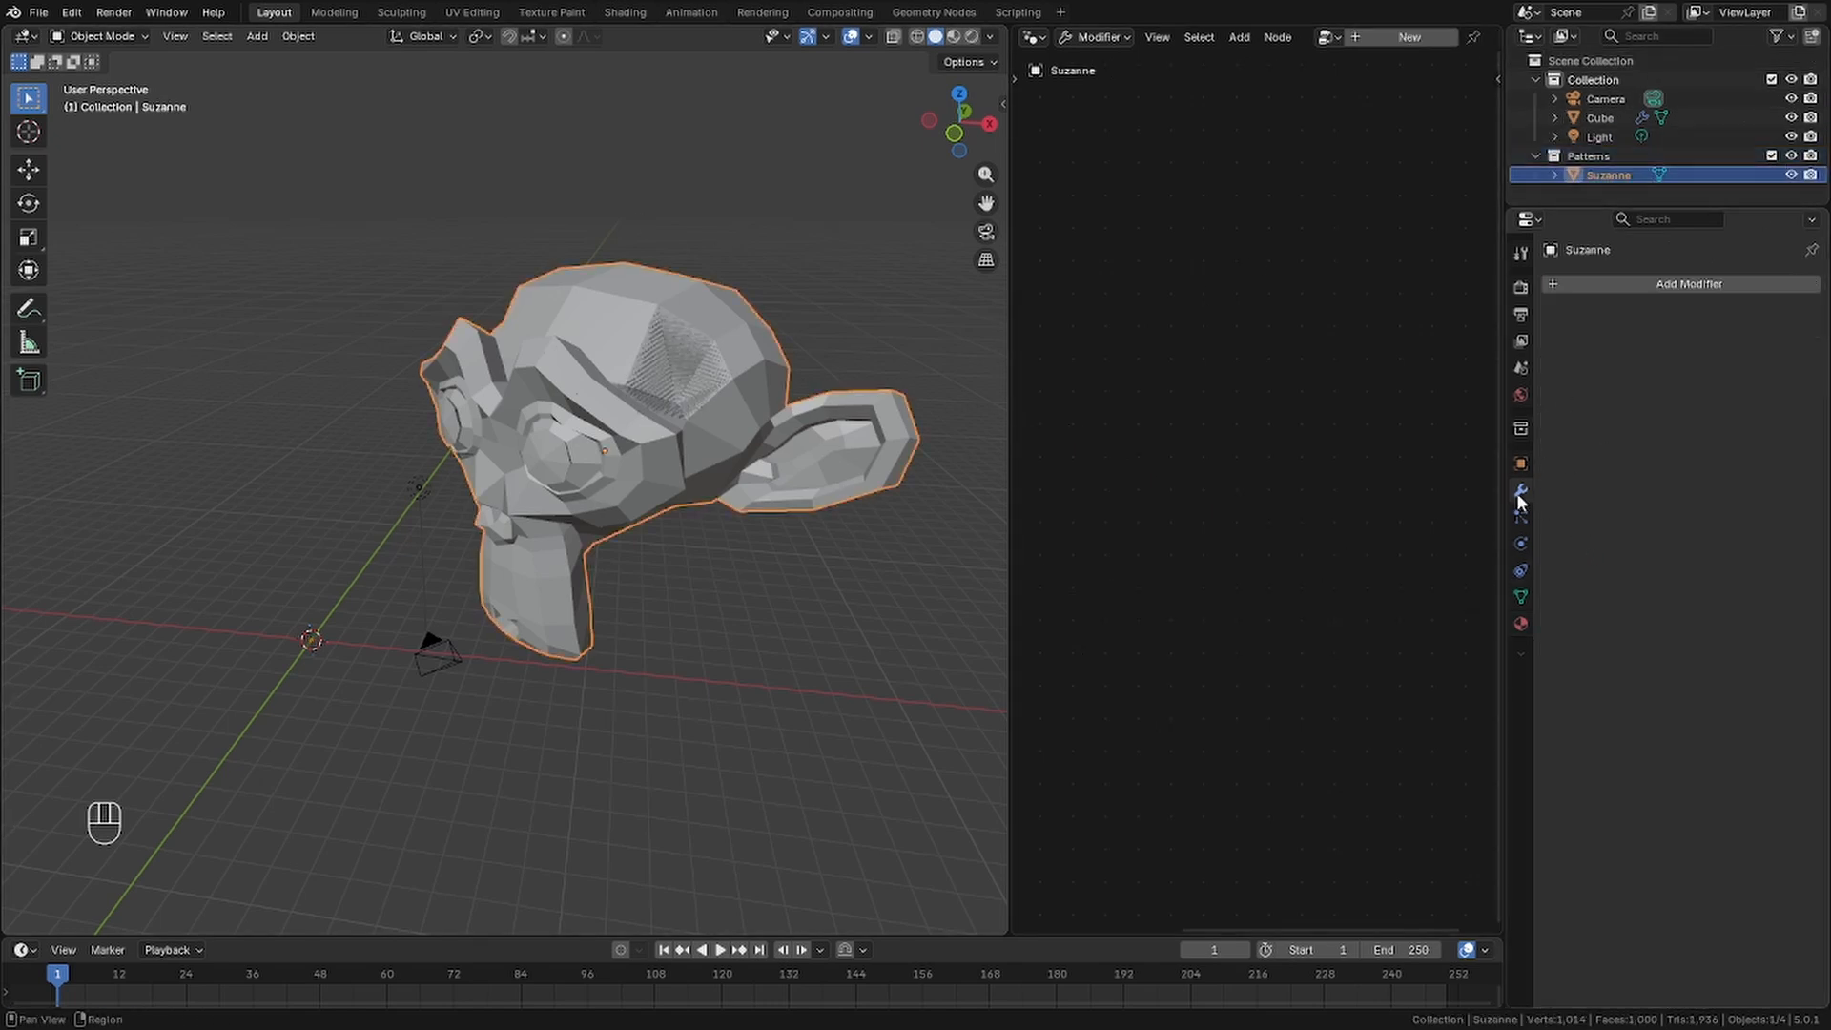
click(1621, 283)
text(re)
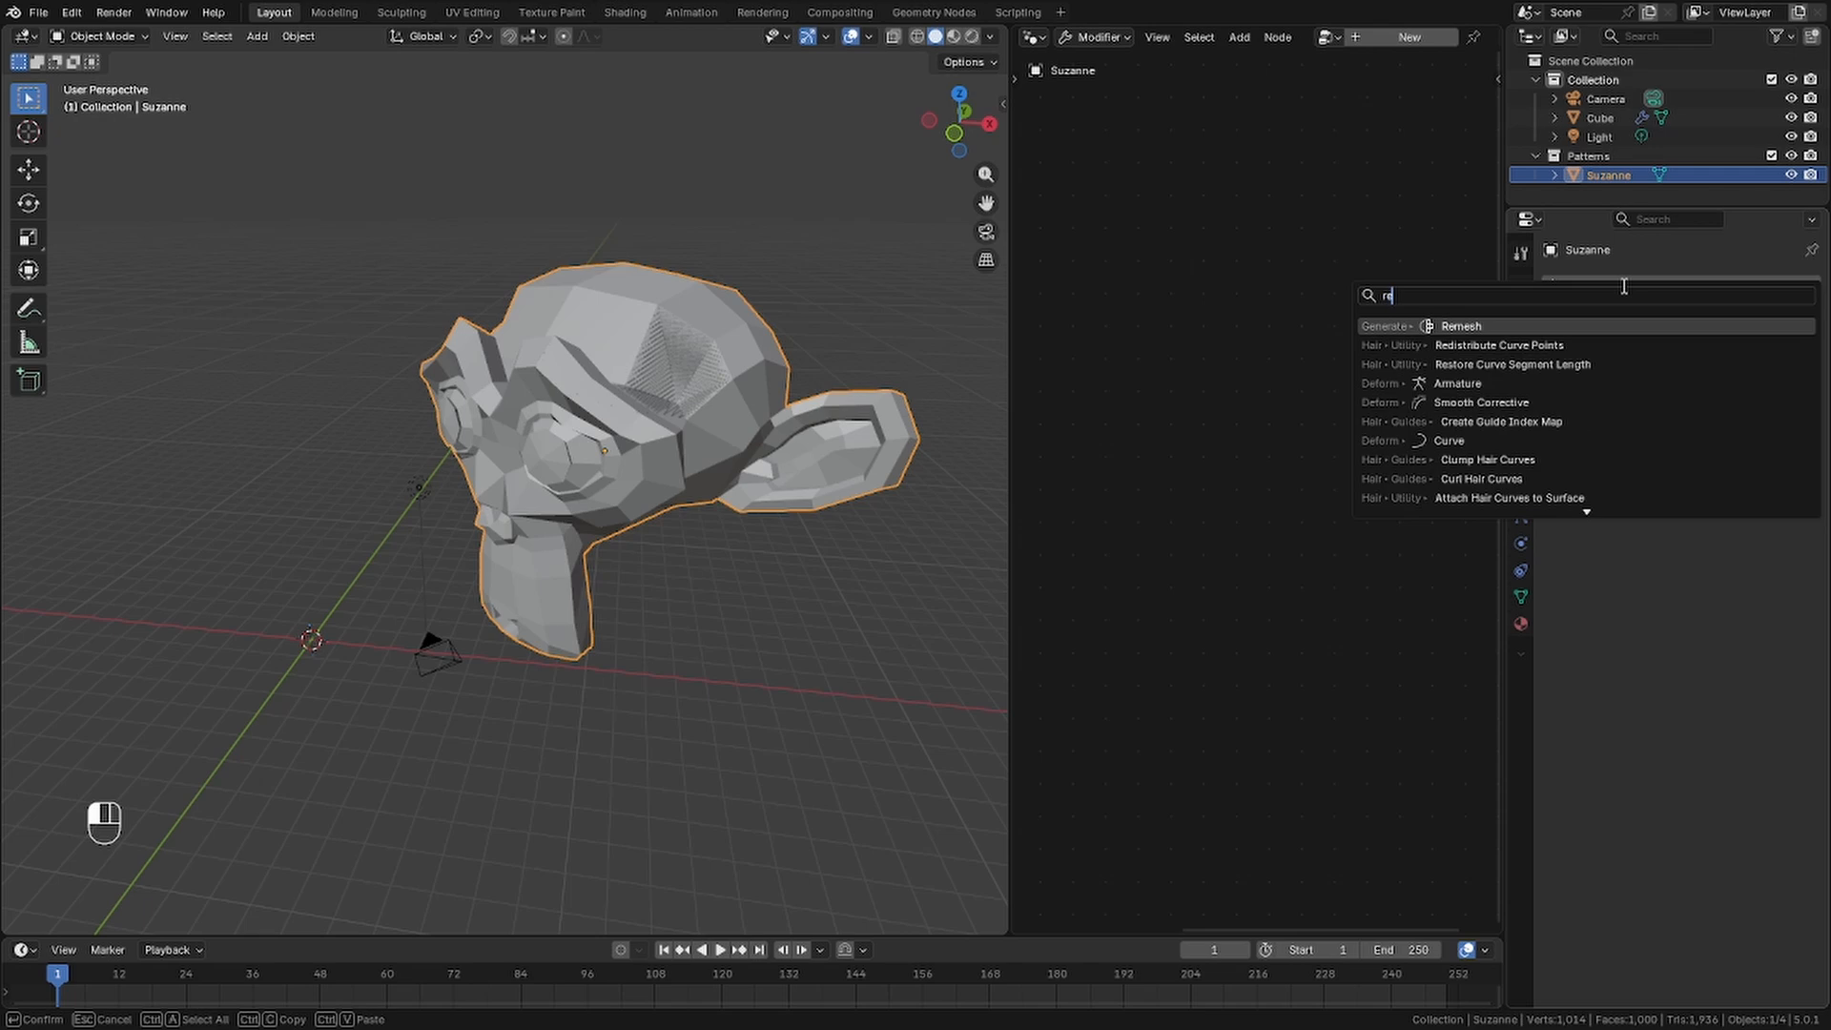
click(1583, 325)
middle_drag(396, 527, 720, 493)
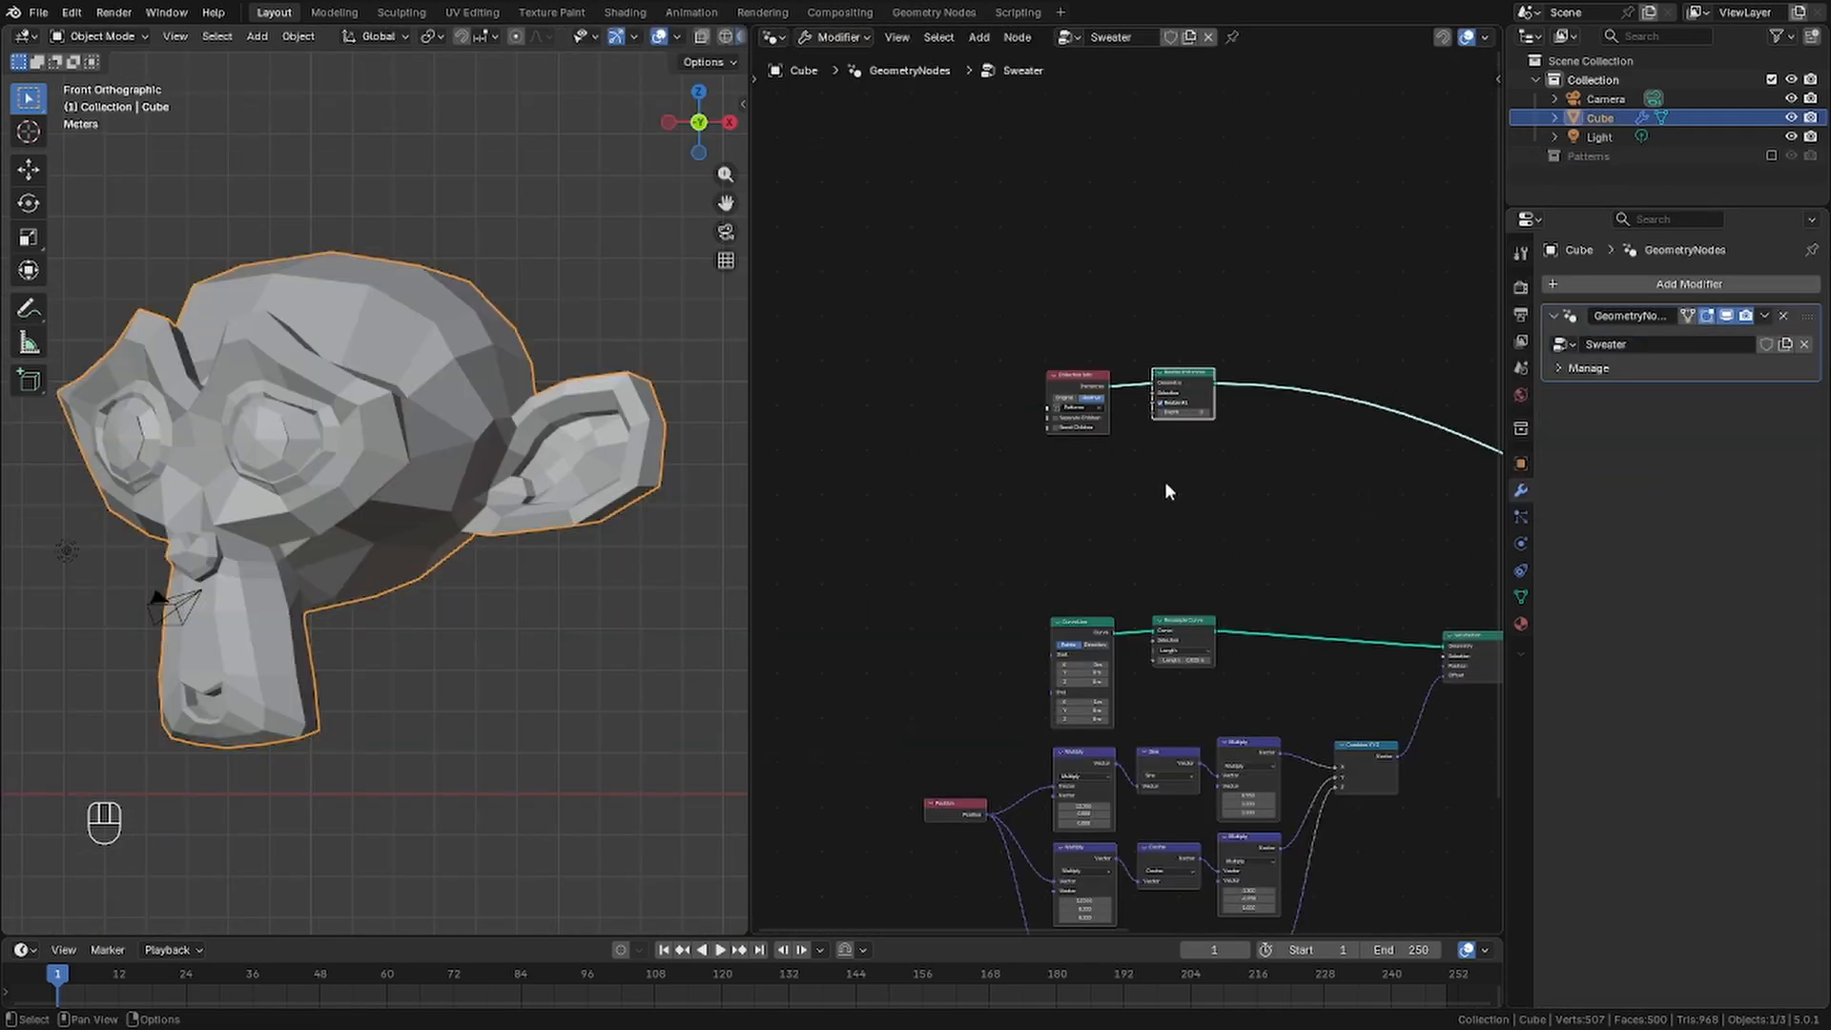
Add a Mesh to Volume node on the link directly after Realize Instances
middle_drag(1166, 485, 1010, 515)
scroll(957, 555, up, 1)
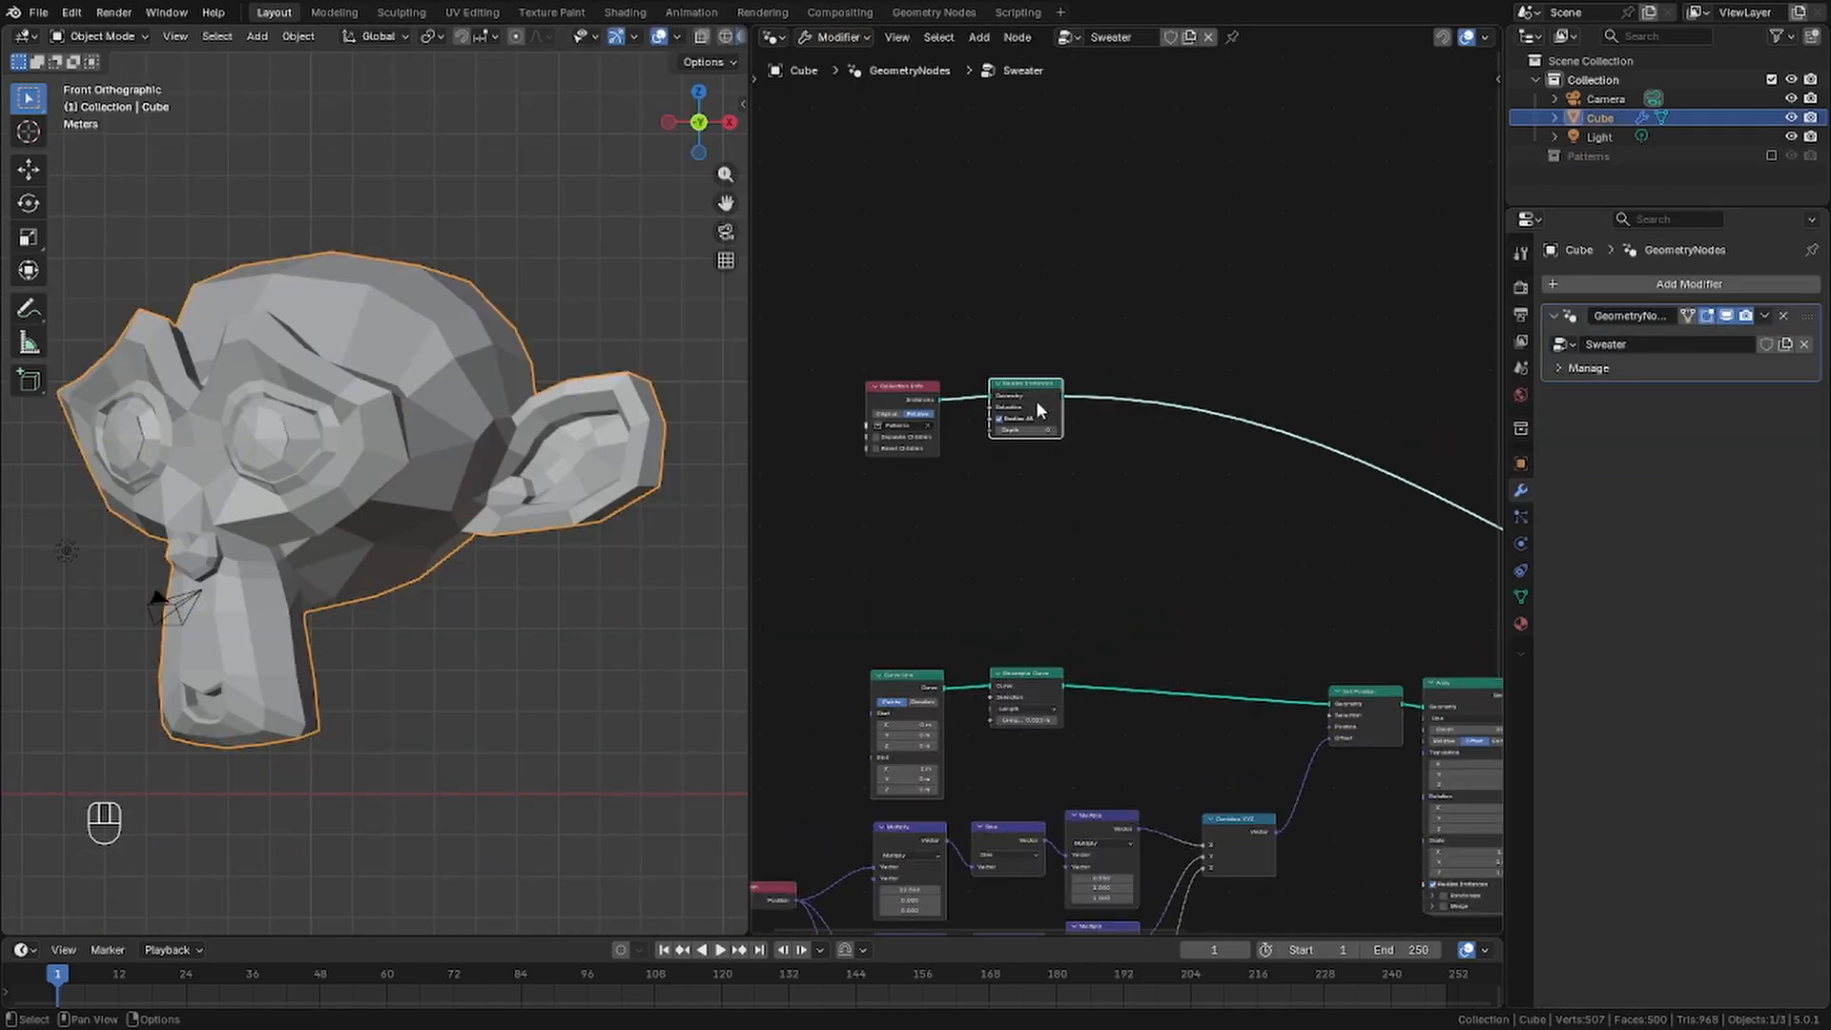
drag(1039, 410, 1039, 416)
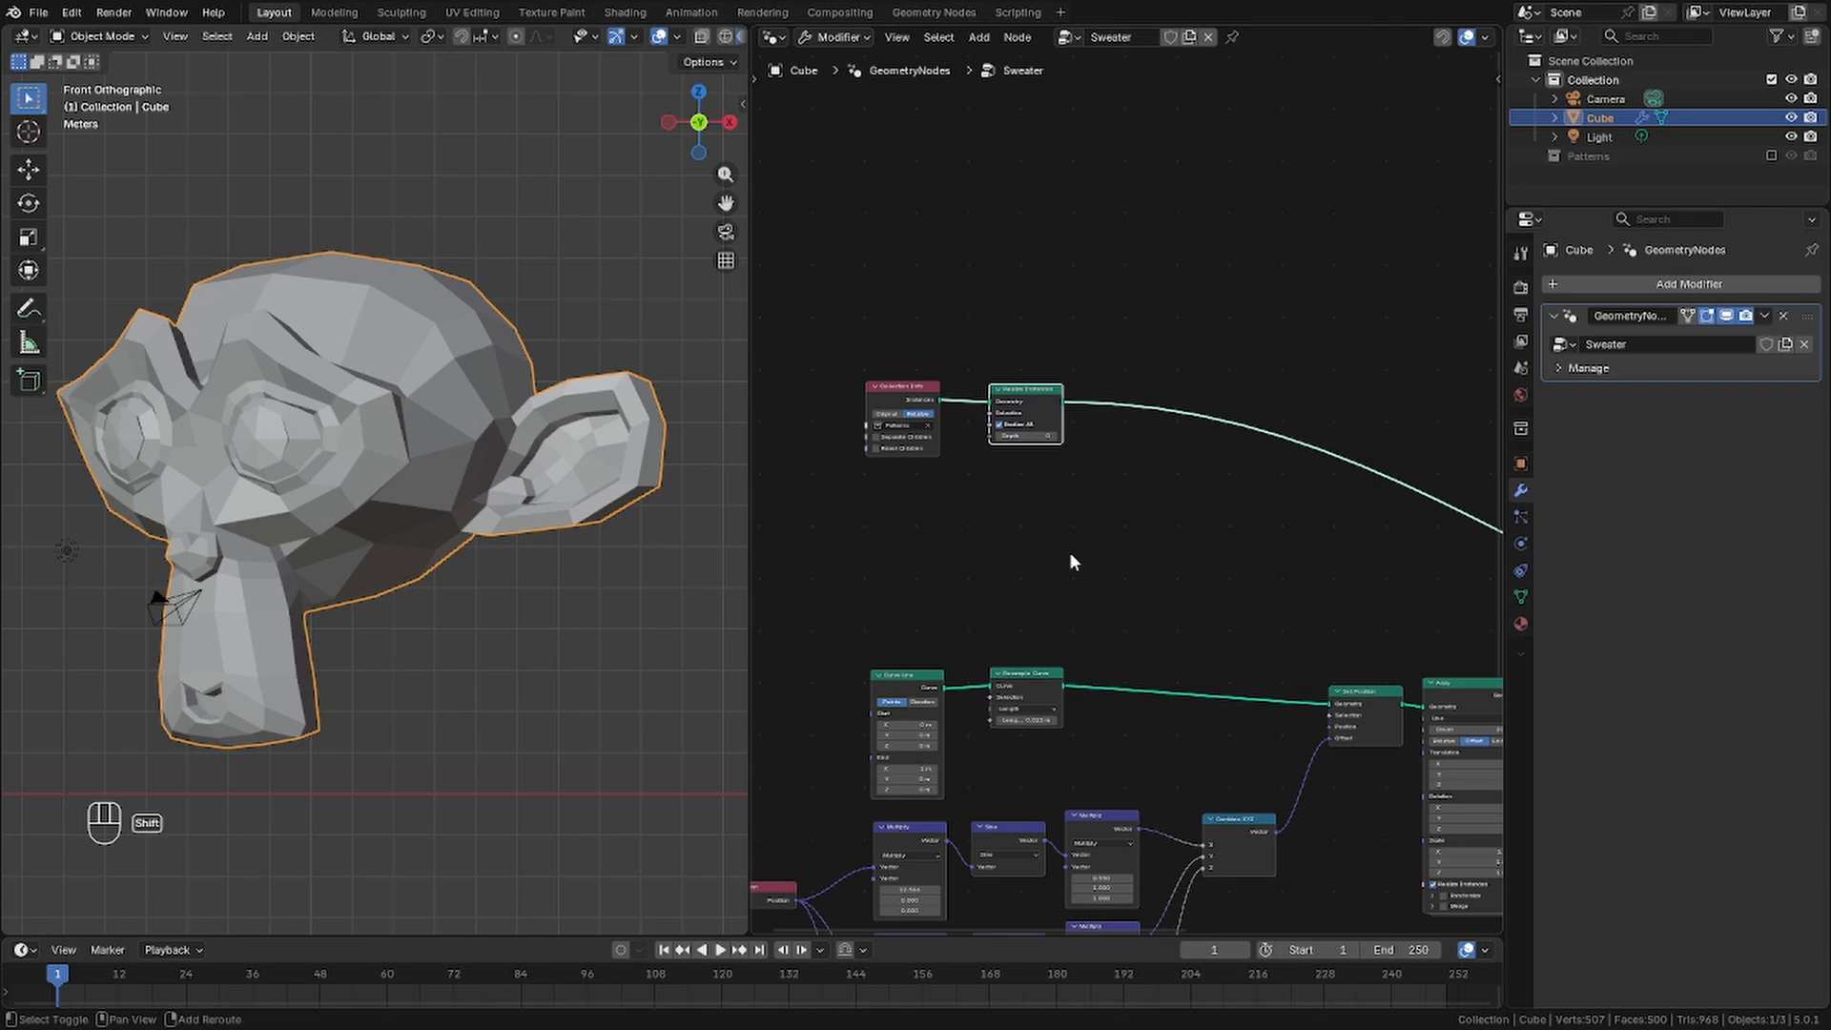
key(shift+a)
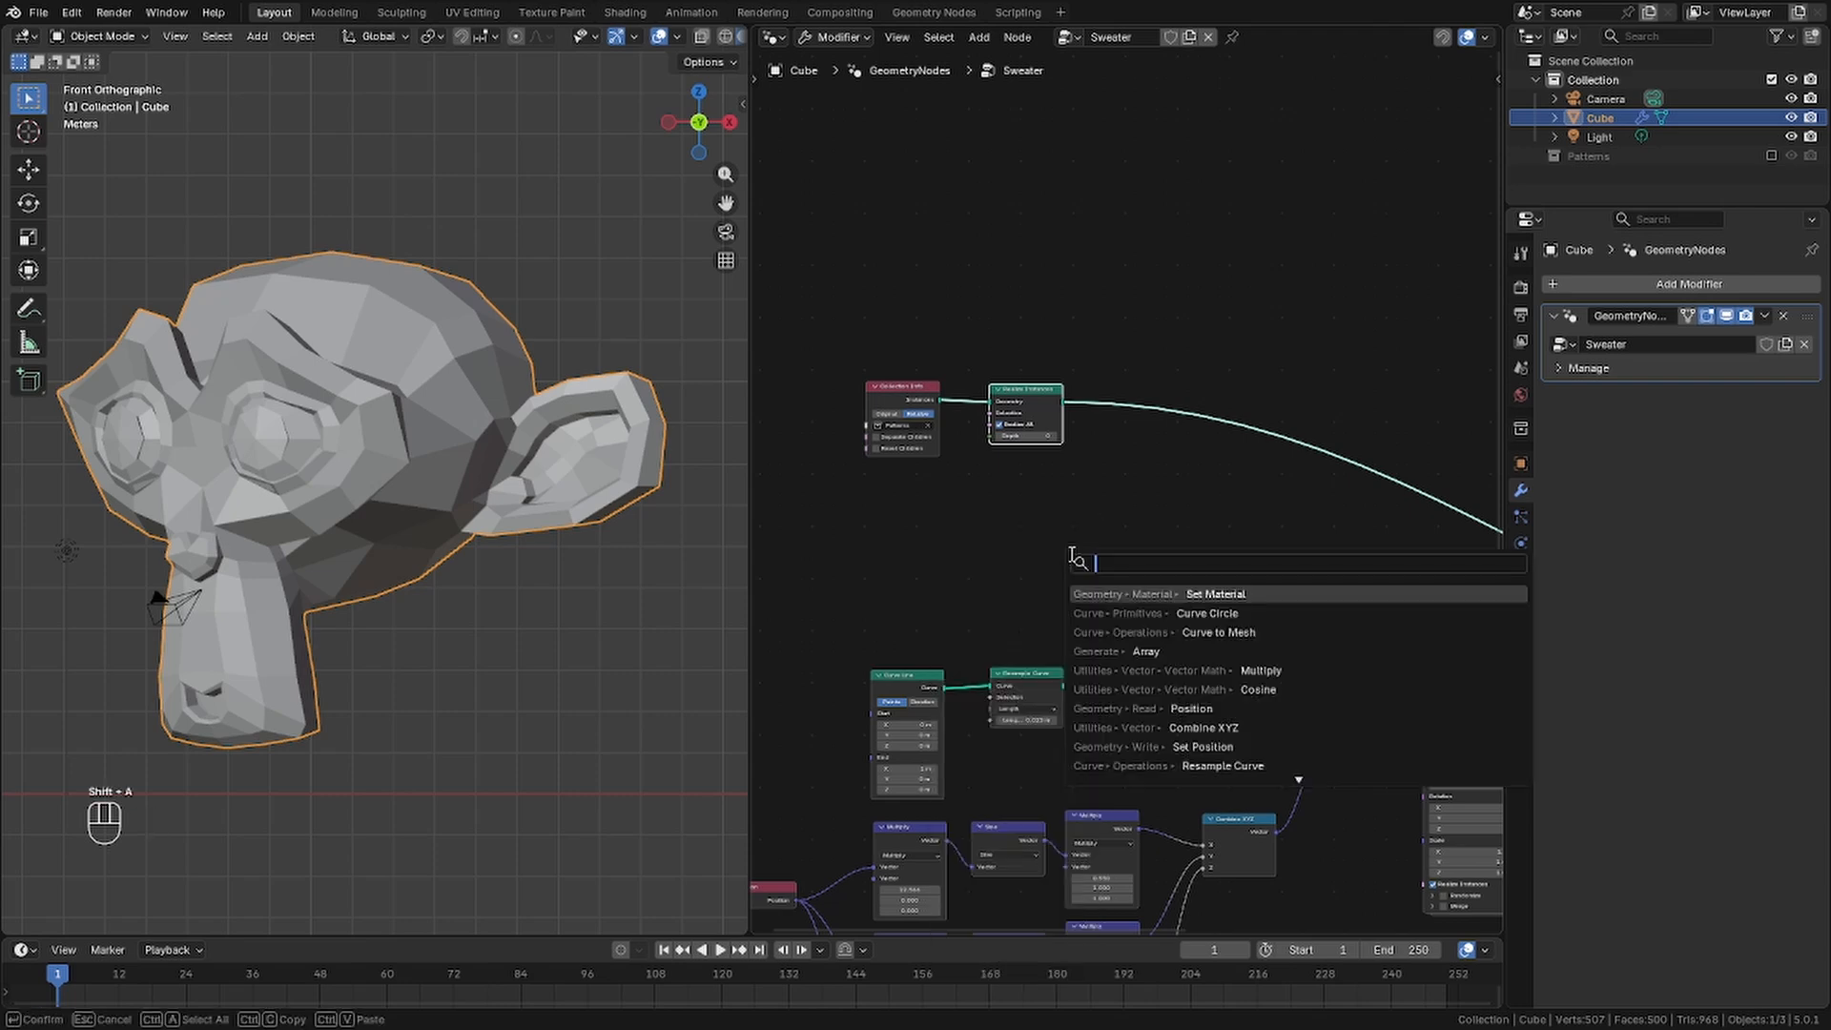
text(mesh to vol)
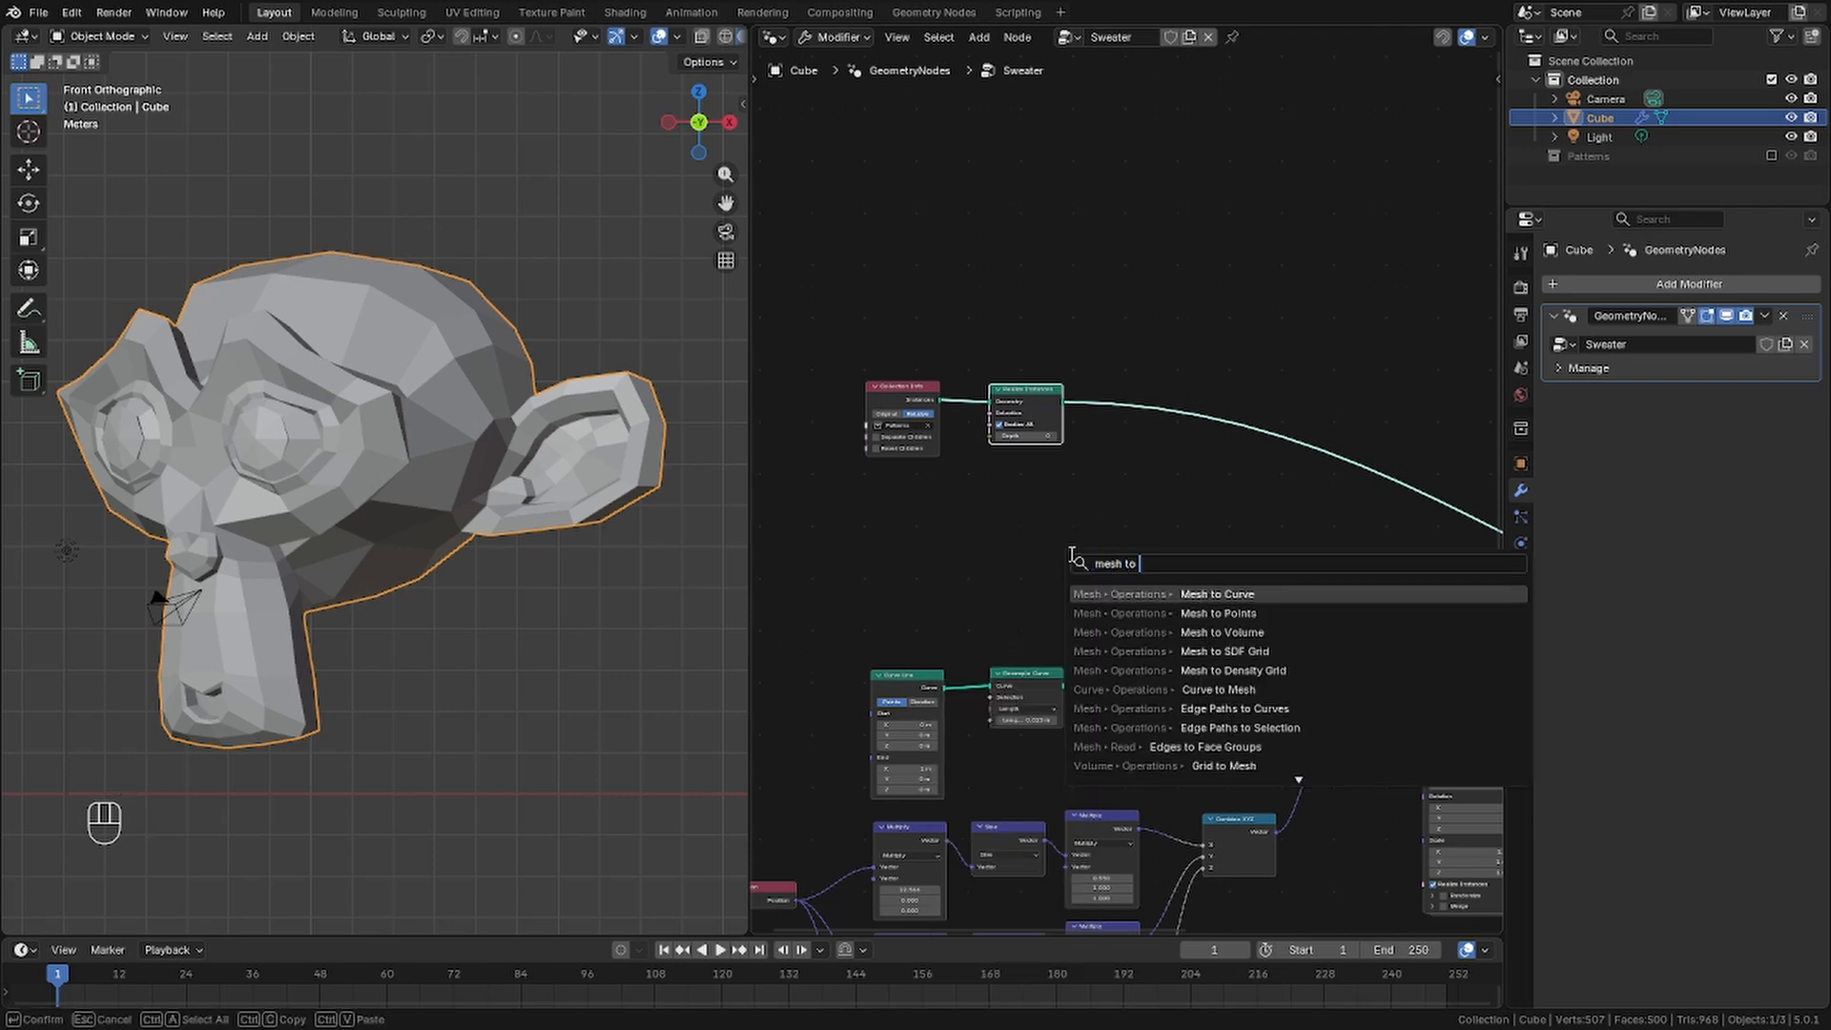
key(Return)
click(1114, 419)
Add a Volume to Mesh node after Mesh to Volume and inspect the voxelized monkey, finishing in front view
scroll(1163, 438, up, 7)
key(shift+a)
text(volu)
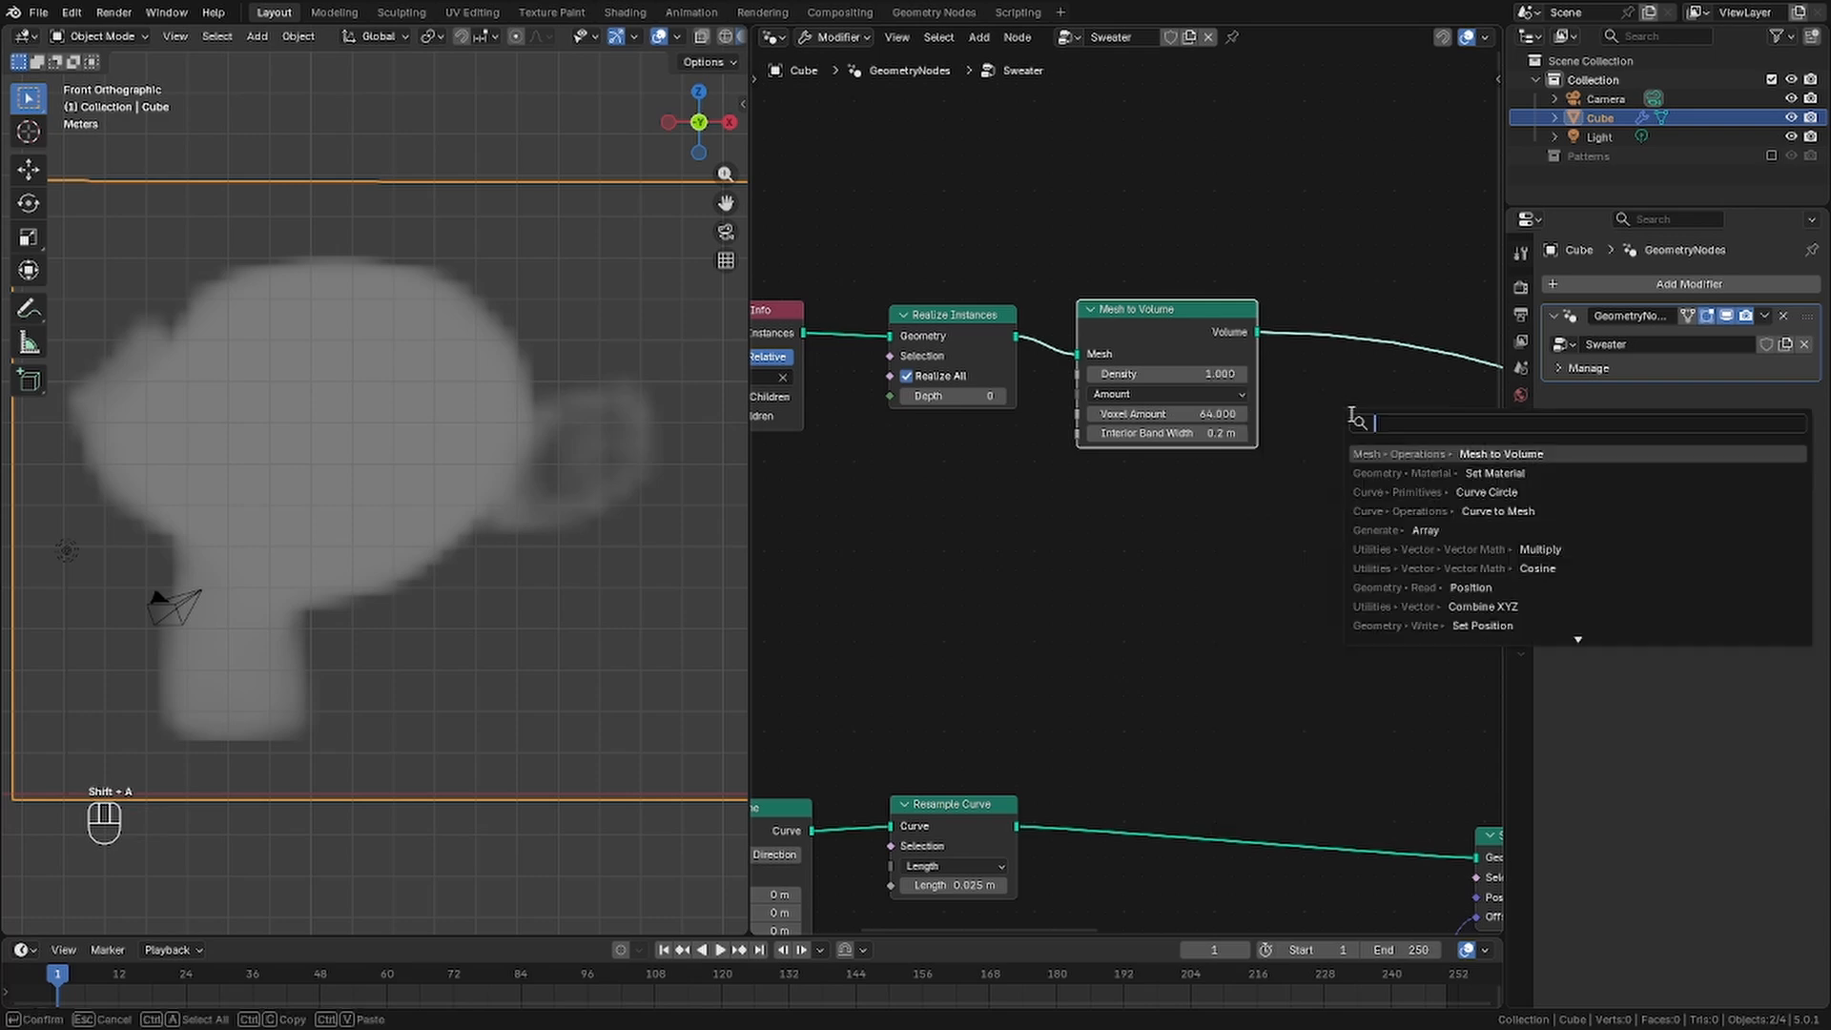
text(me)
click(1511, 492)
click(1393, 353)
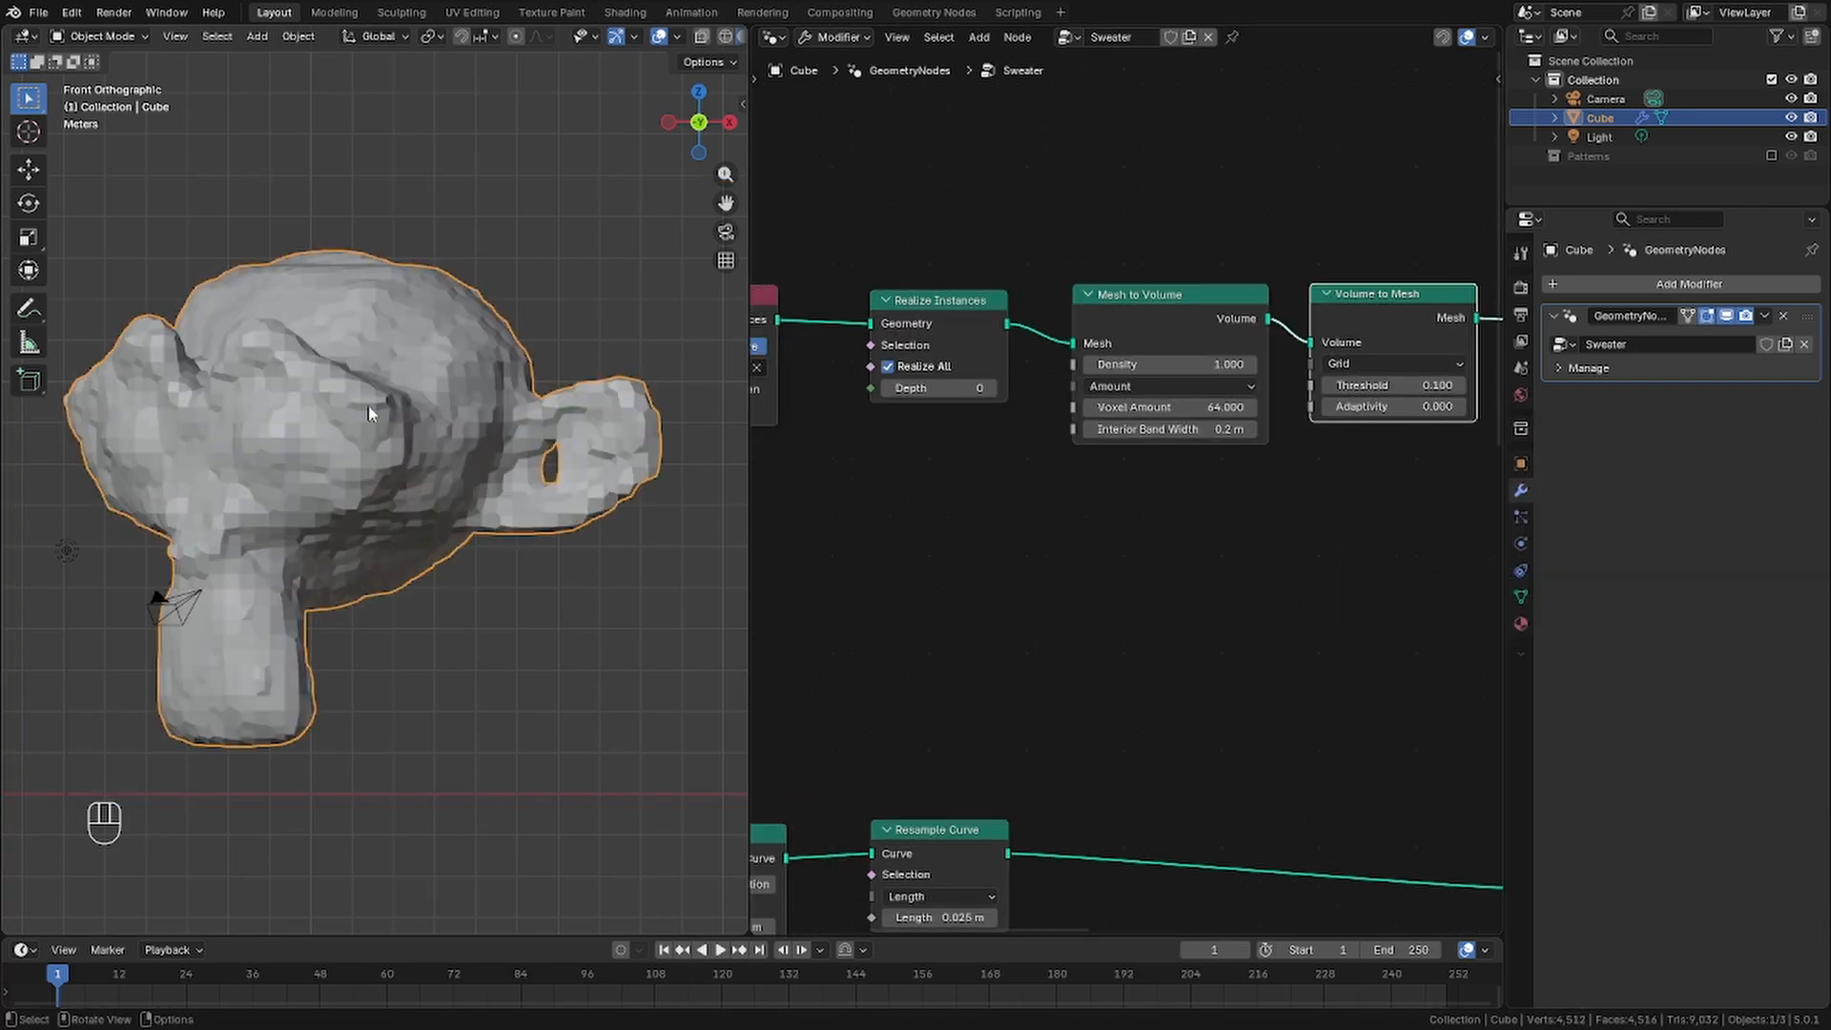
middle_drag(362, 534, 215, 432)
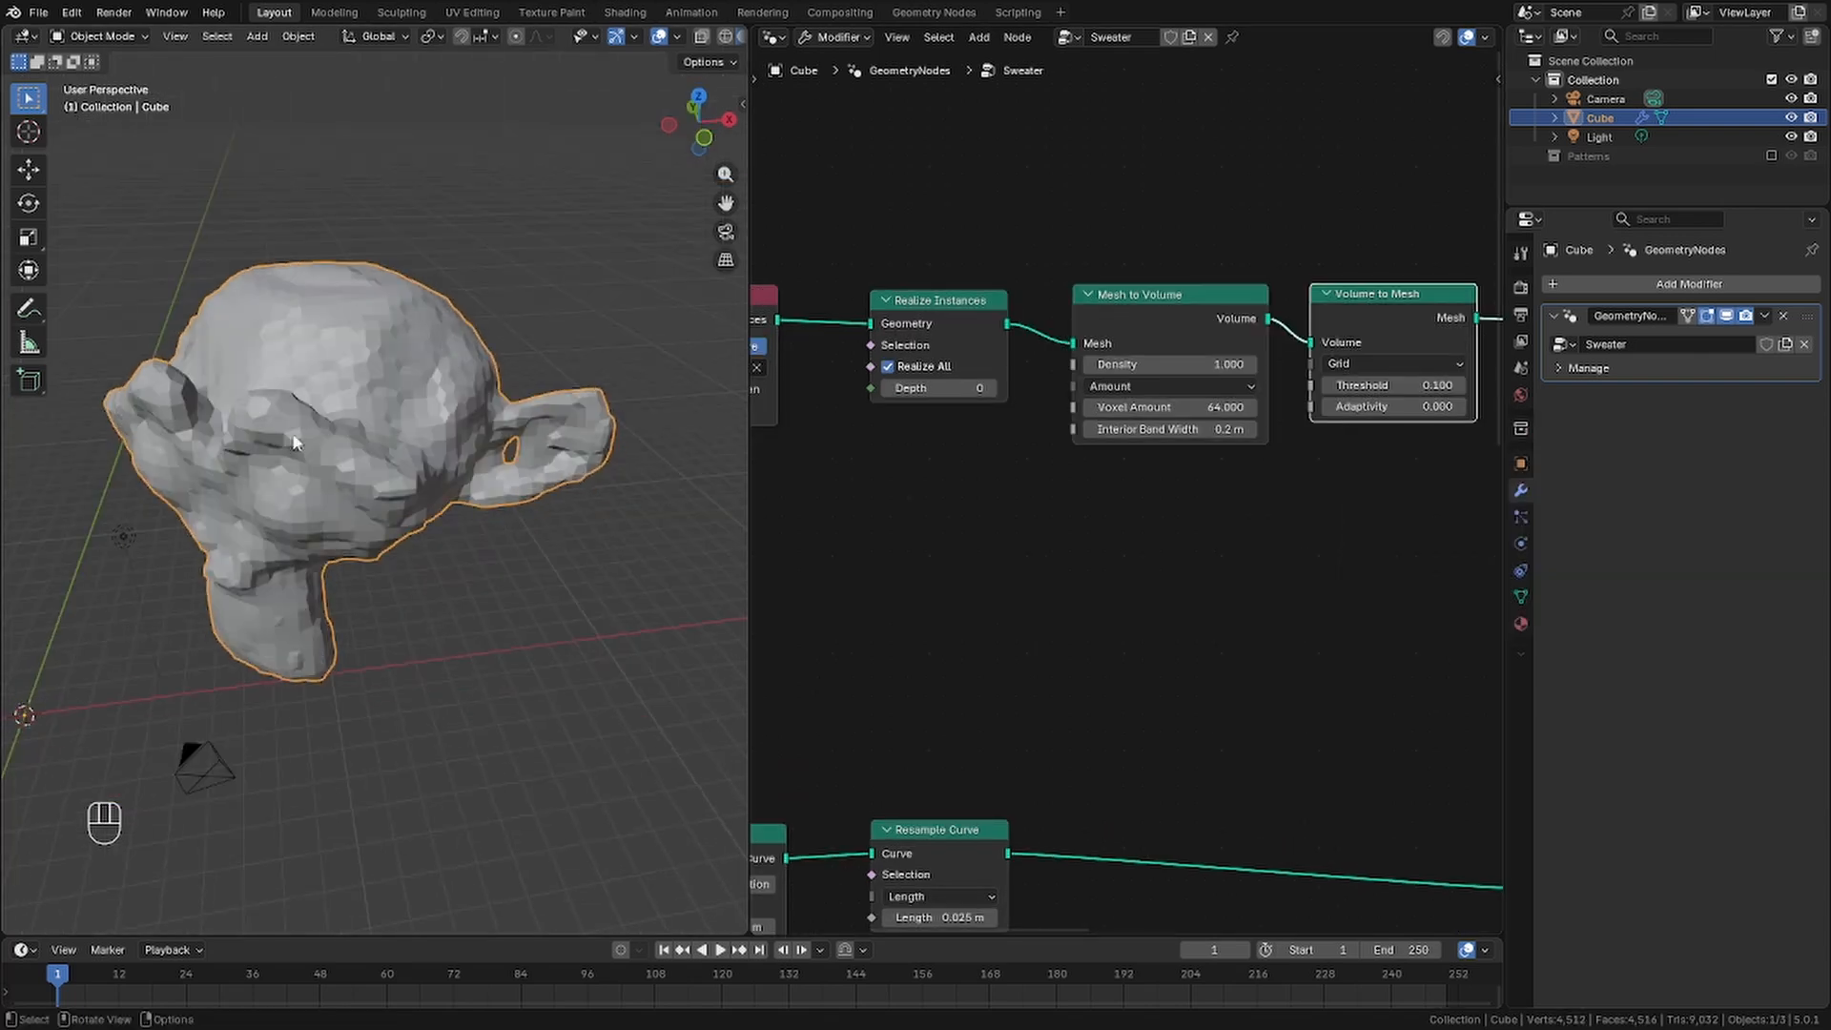
key(KP_1)
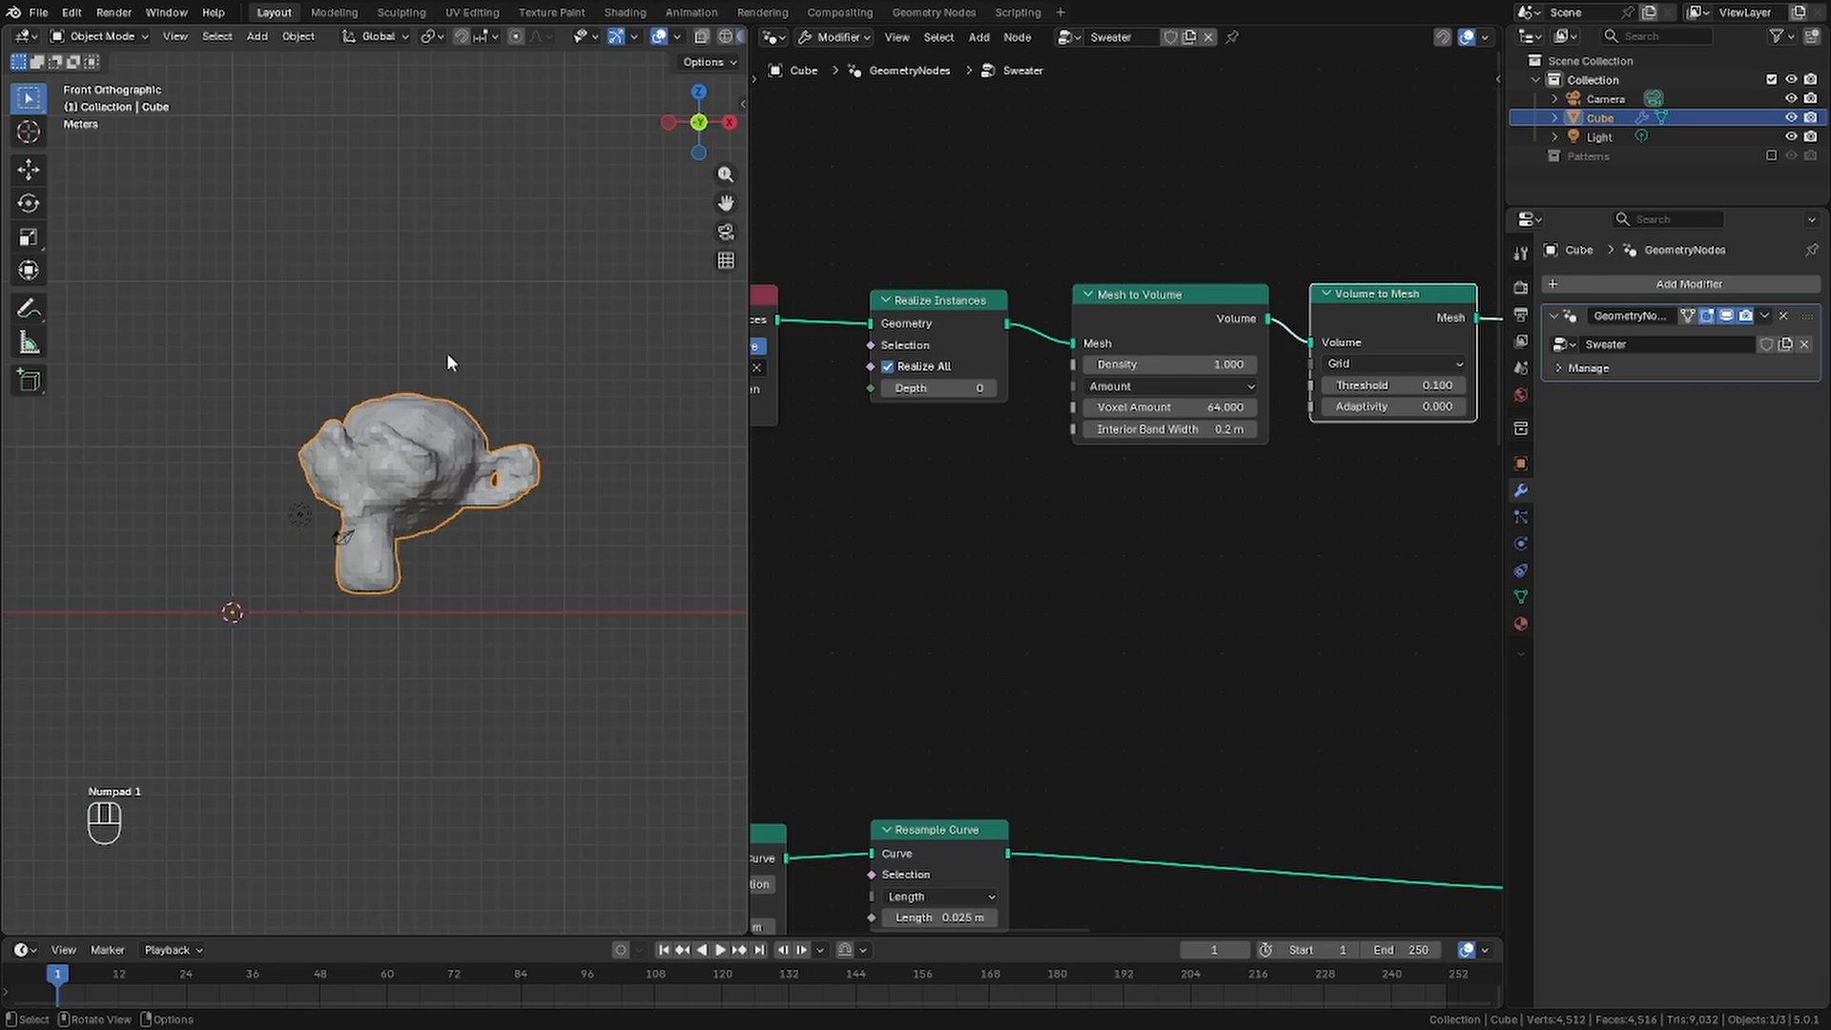
scroll(429, 501, up, 2)
scroll(343, 430, up, 2)
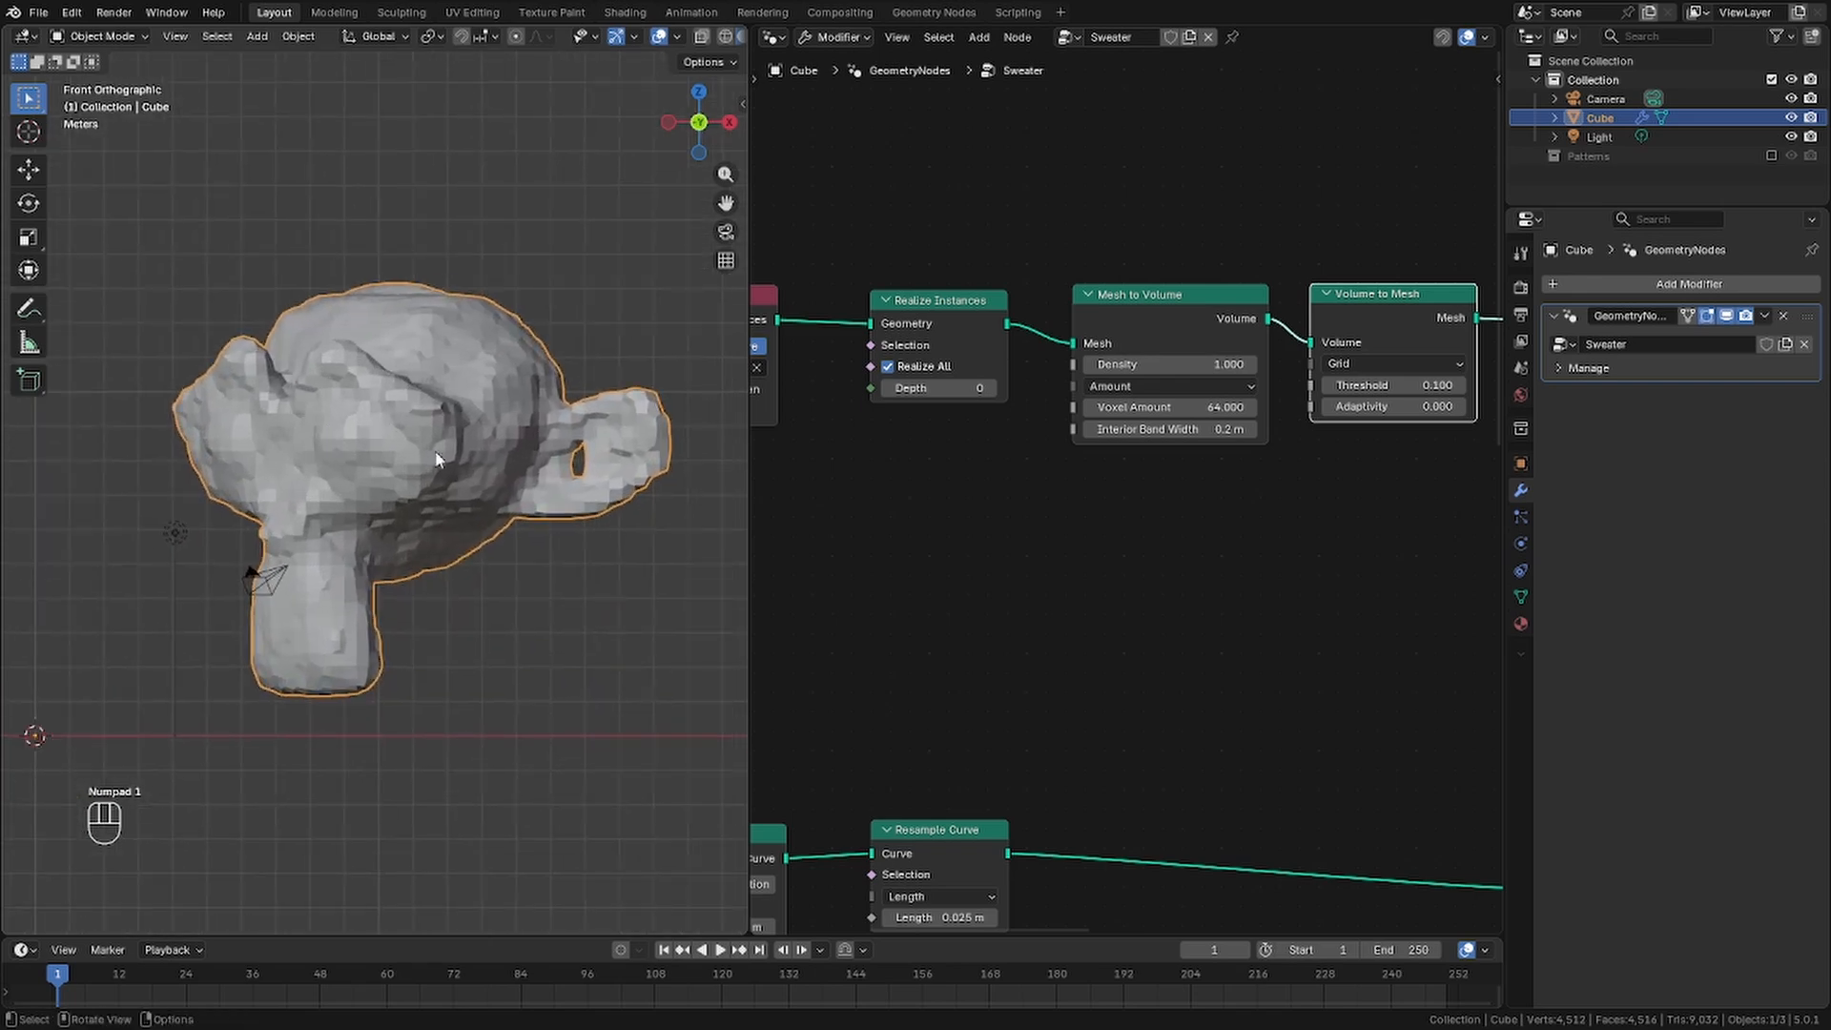
Add a Value node and place it below the Collection Info node
middle_drag(985, 463, 1066, 458)
key(shift+a)
text(v)
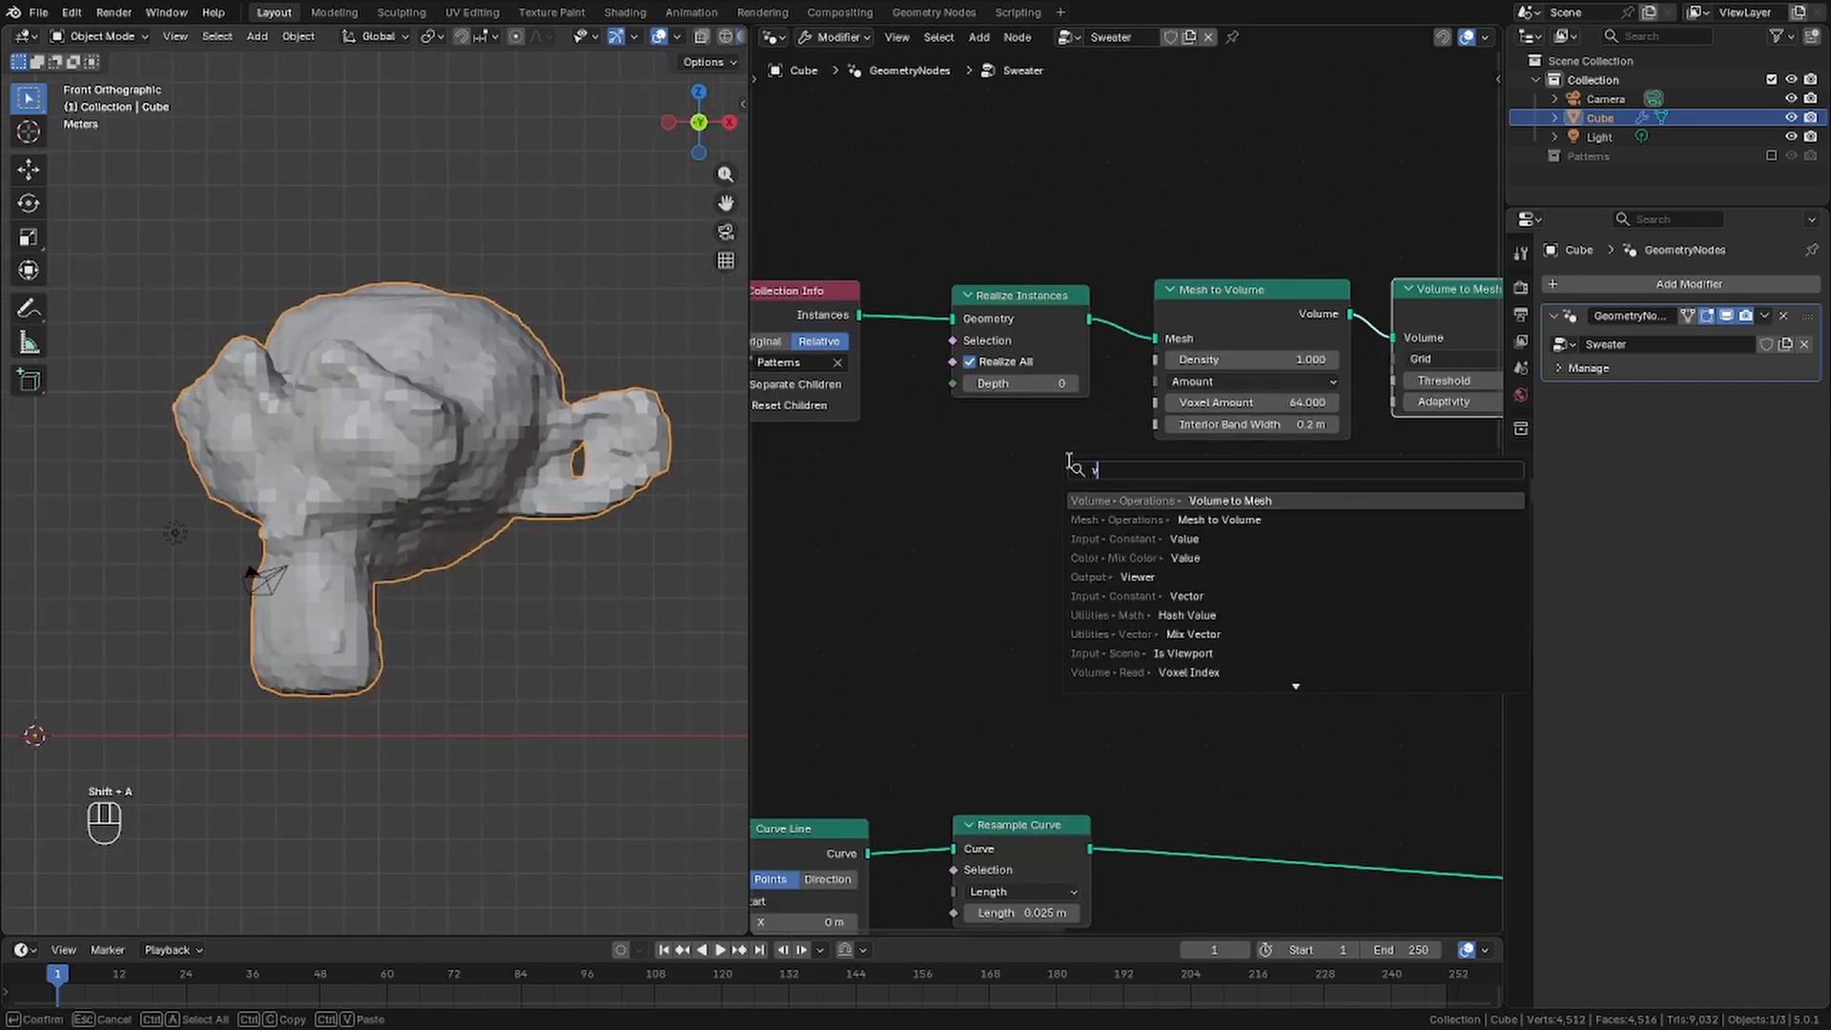
text(alue)
click(1103, 499)
click(799, 537)
middle_drag(869, 563, 1026, 557)
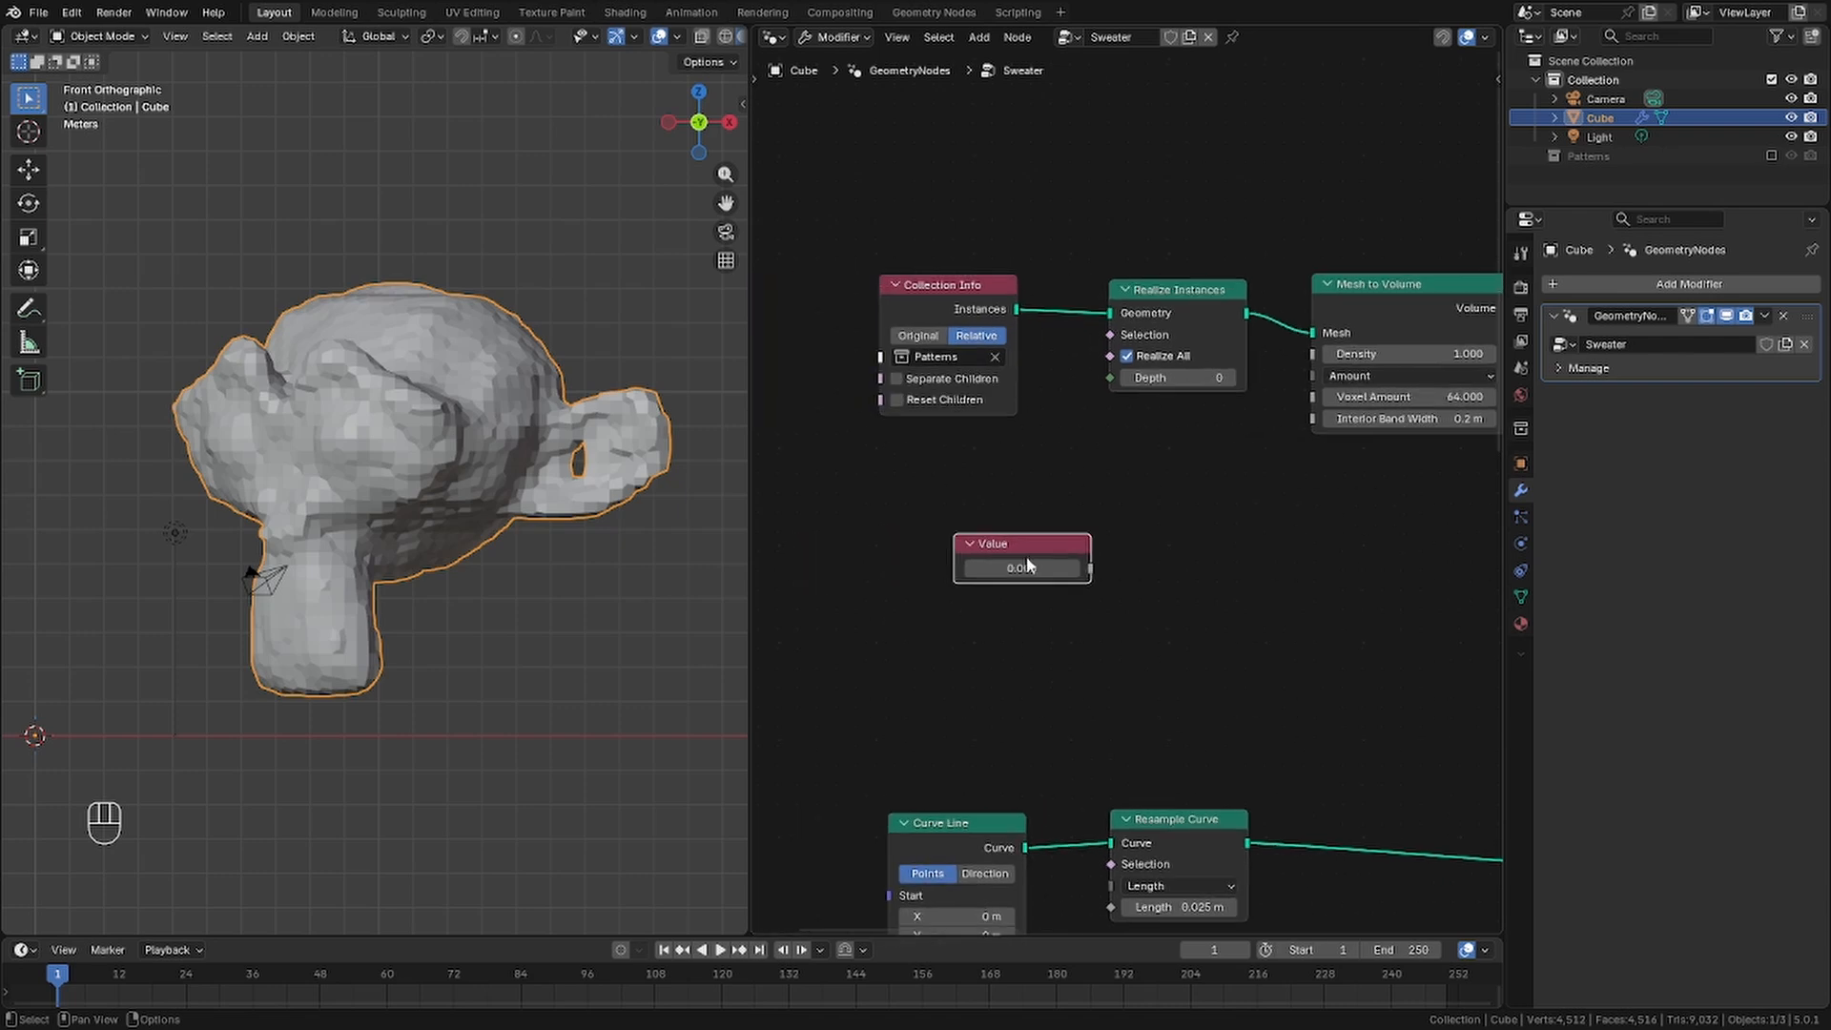
drag(1026, 543, 980, 543)
Set the Value node below Collection Info to 0.5
scroll(1126, 477, down, 2)
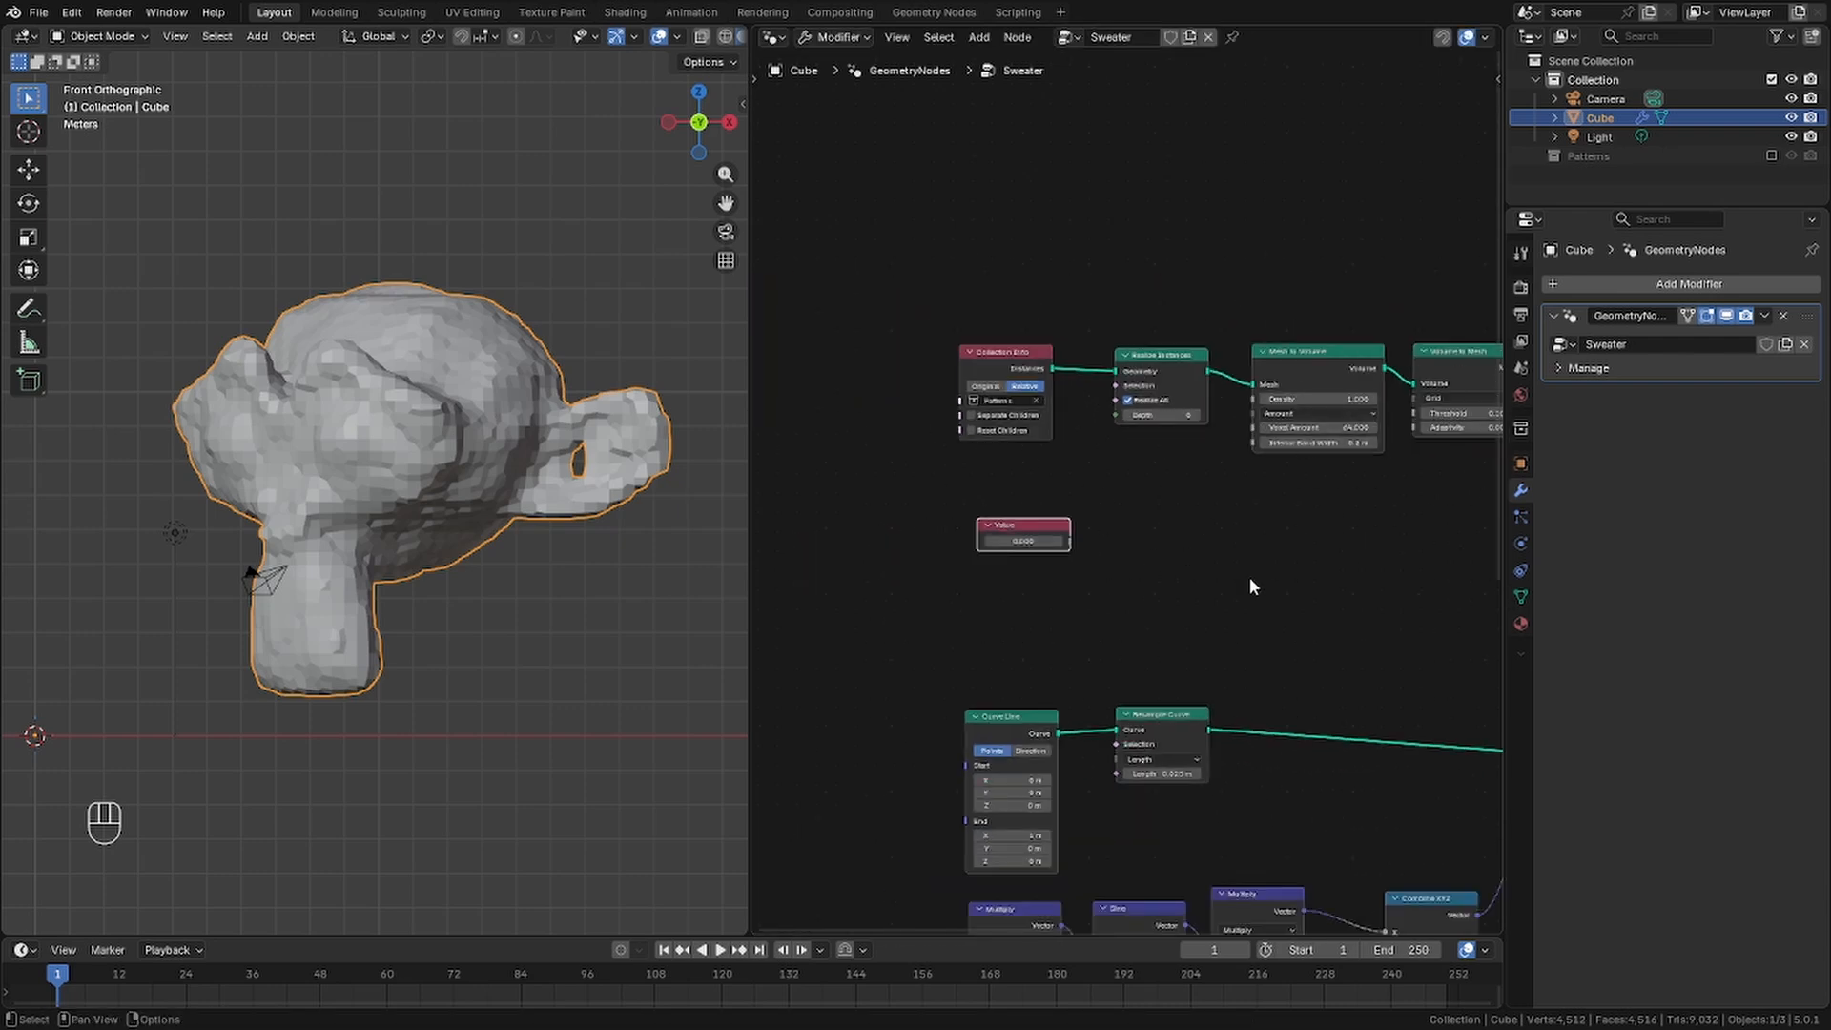
scroll(1318, 504, up, 1)
click(916, 588)
text(0.5)
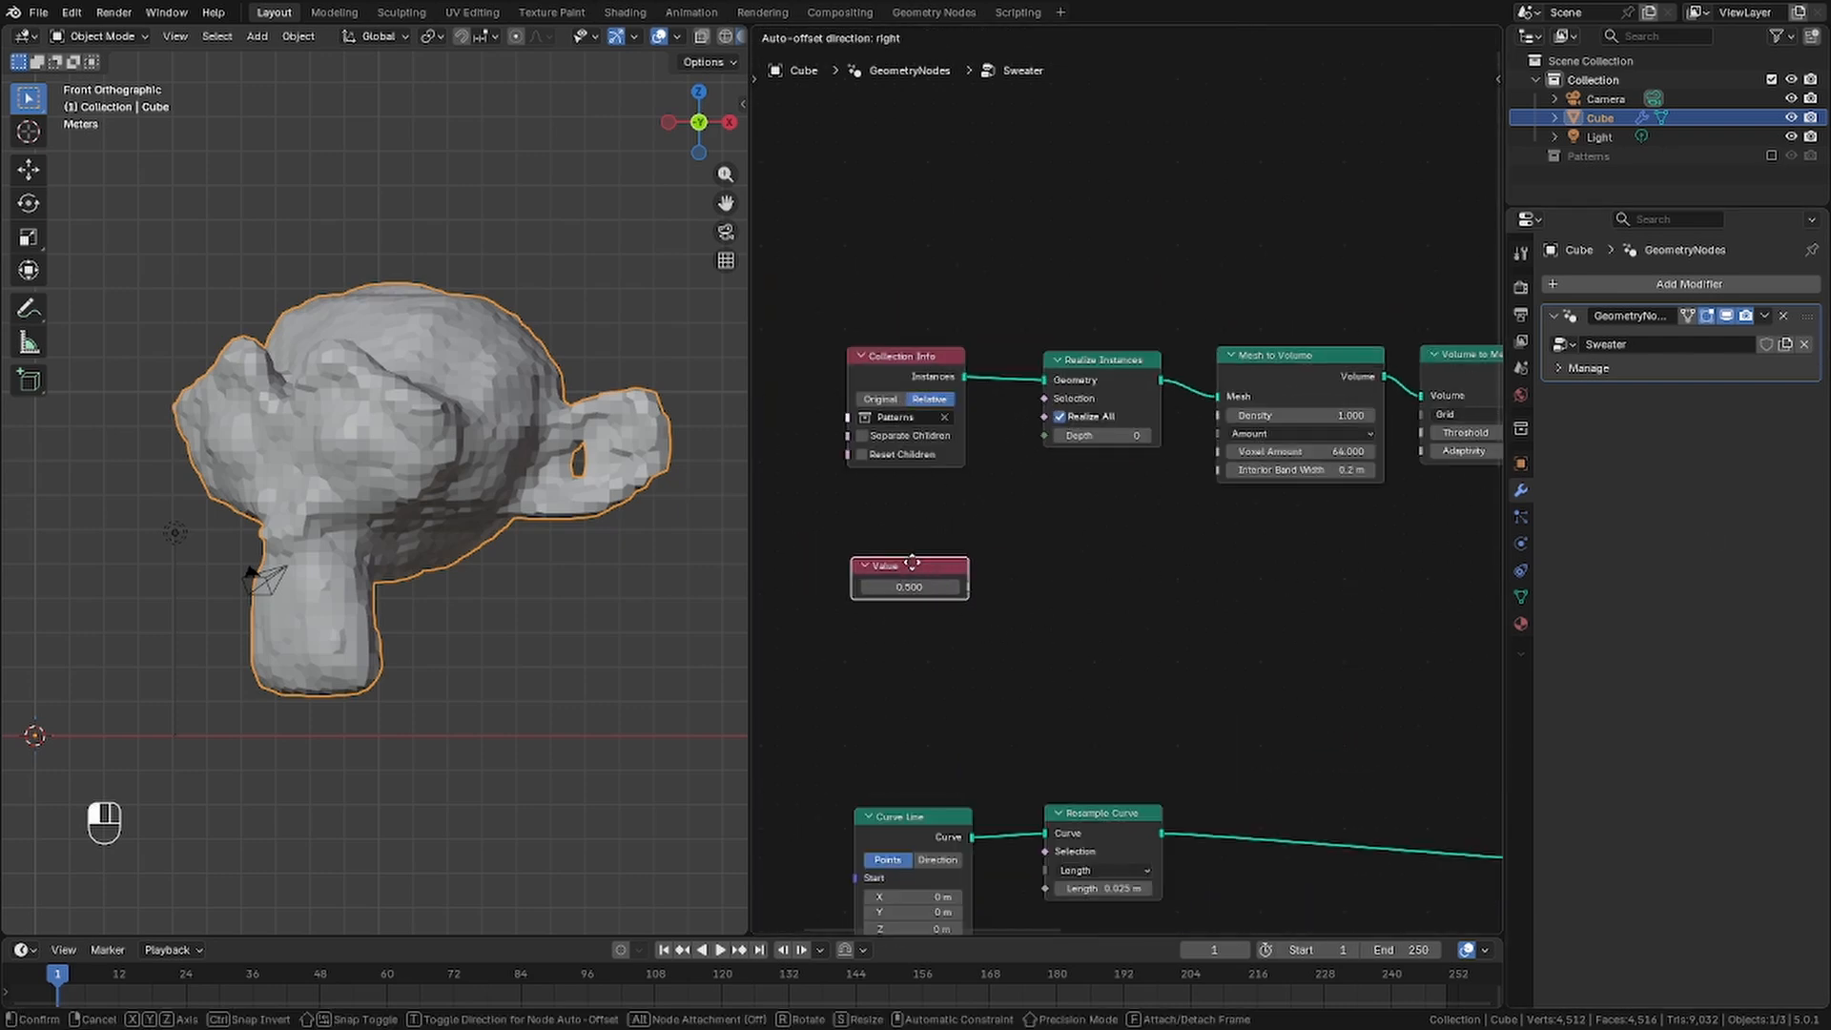
key(Return)
Set the resolution mode of both Mesh to Volume and Volume to Mesh to Size
middle_drag(1389, 591, 1326, 631)
click(1237, 474)
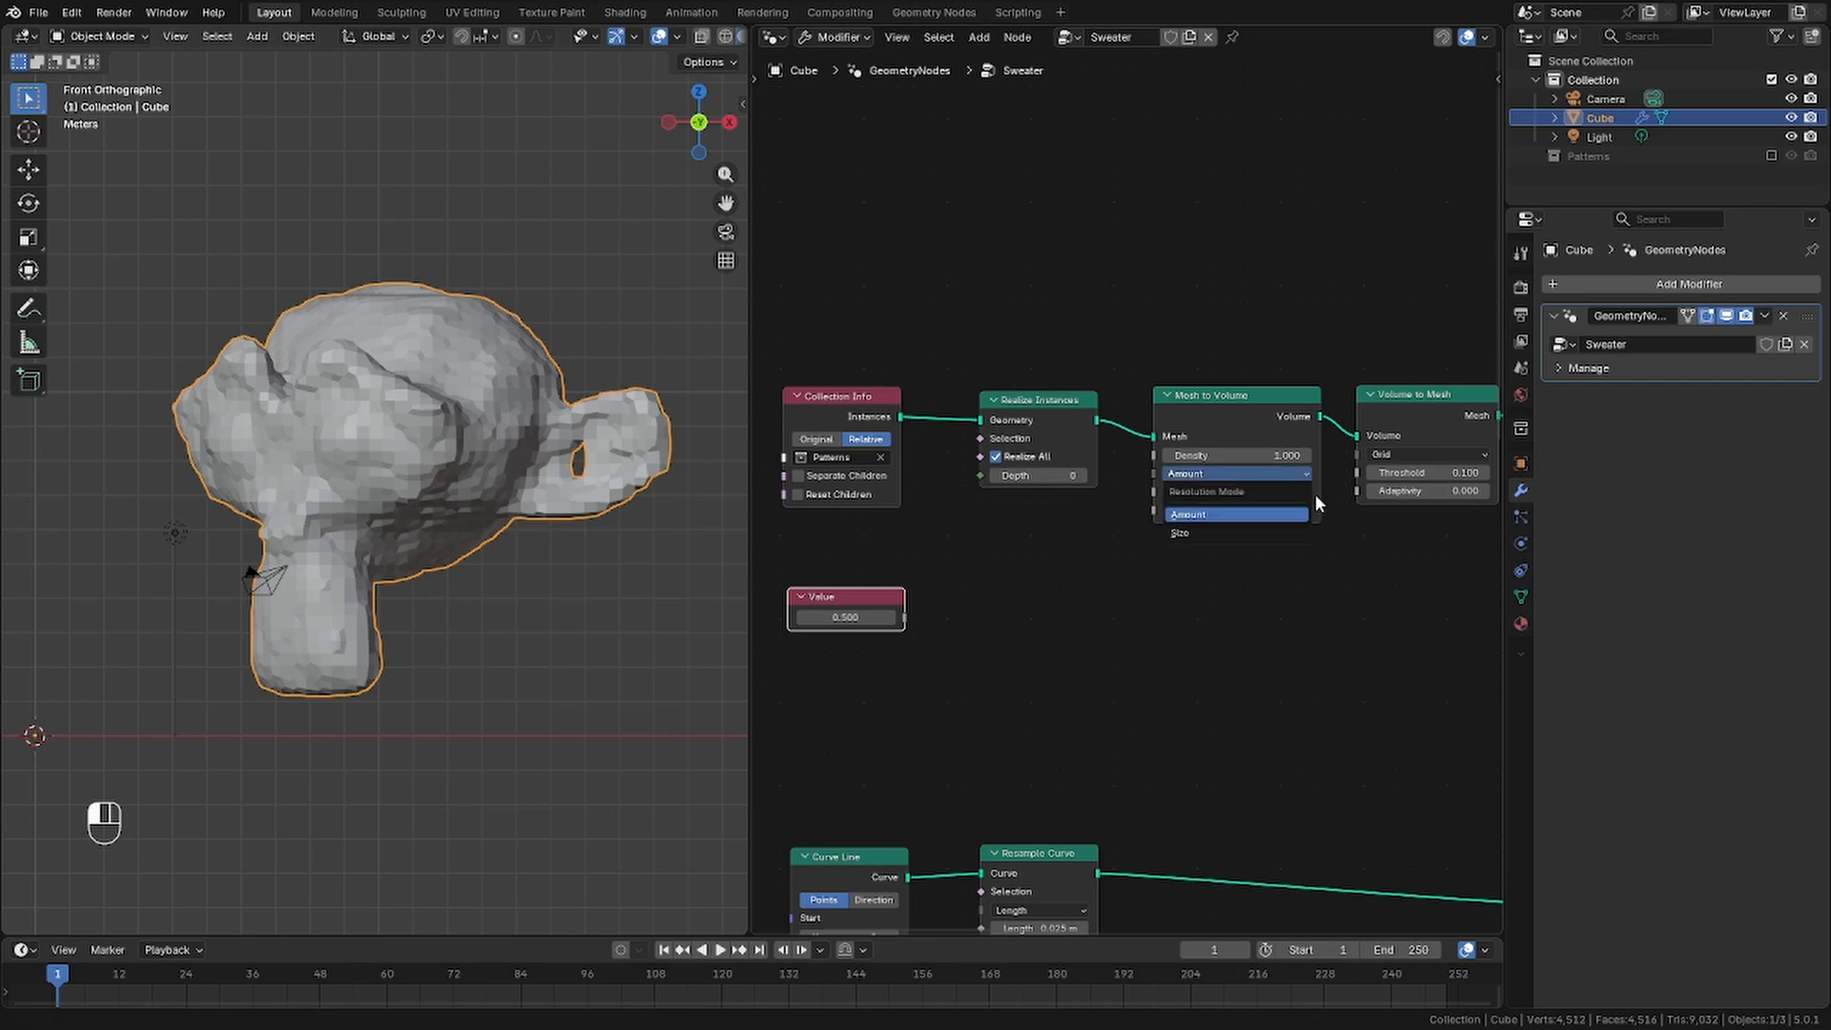
click(1236, 519)
click(1414, 456)
click(1397, 513)
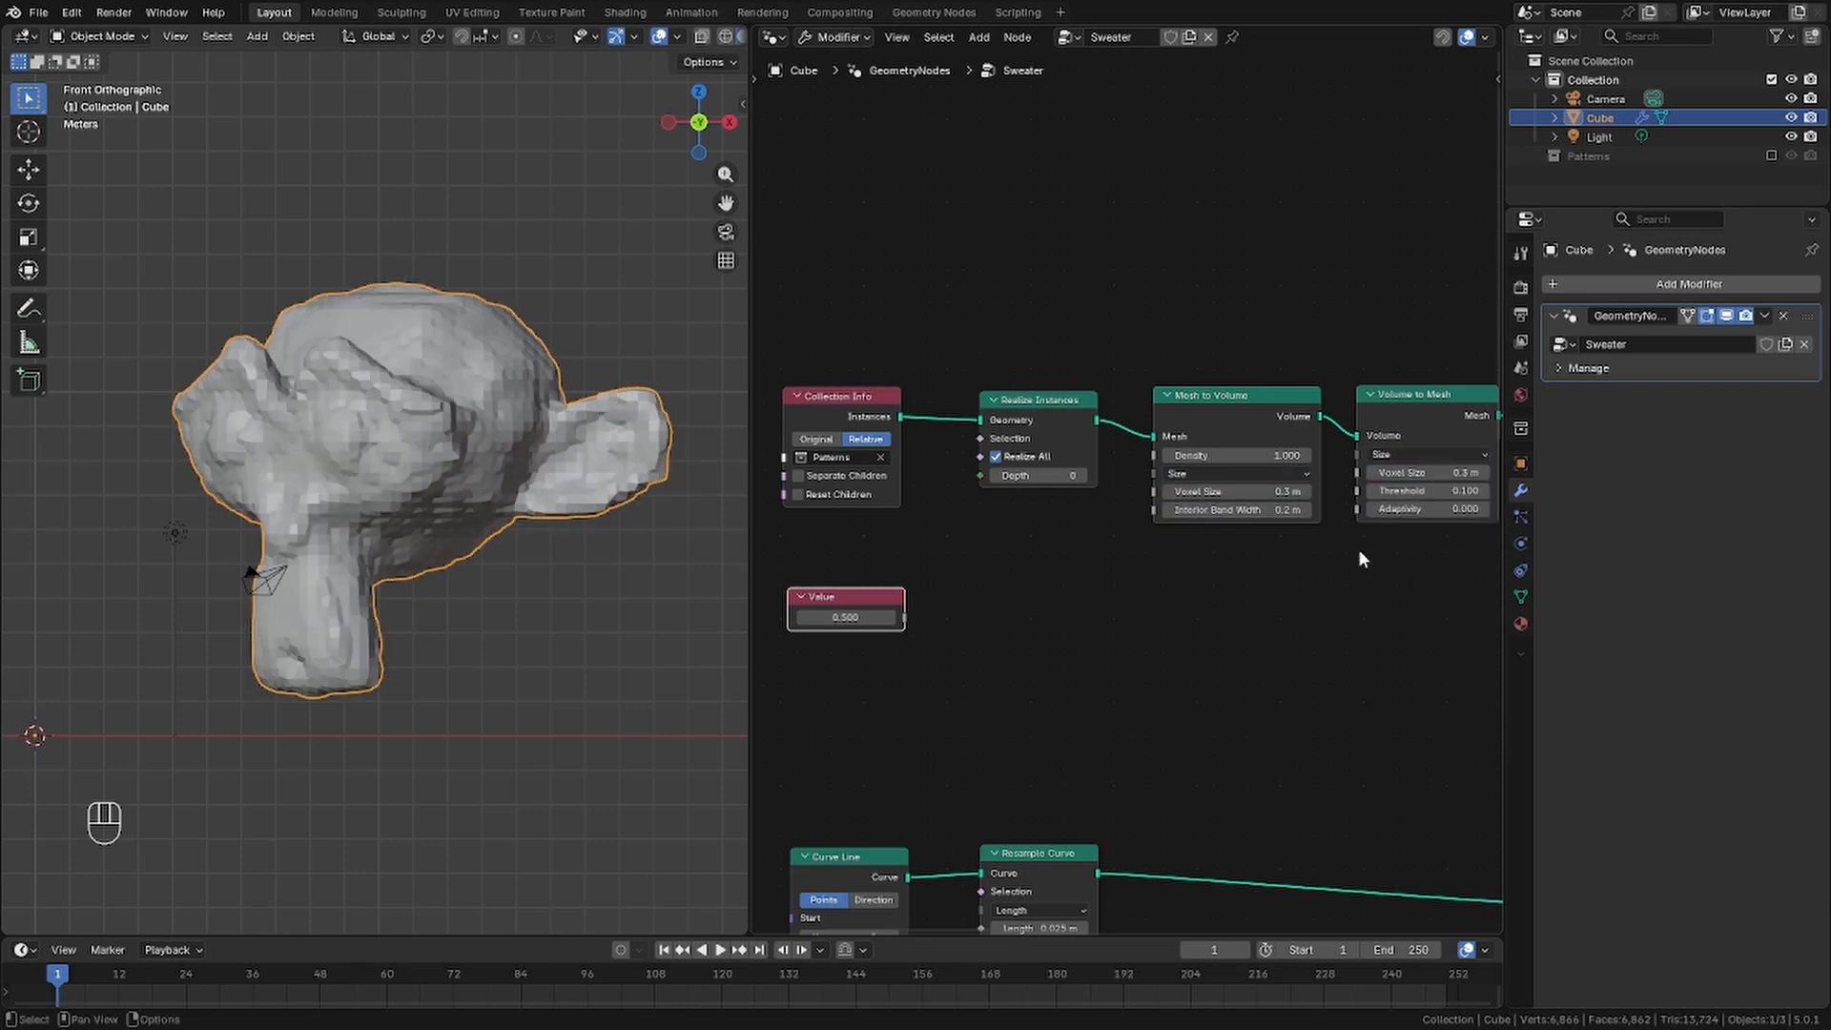
Connect the Value node to the Voxel Size inputs of Mesh to Volume and Volume to Mesh
drag(905, 617, 991, 566)
drag(1114, 503, 1154, 491)
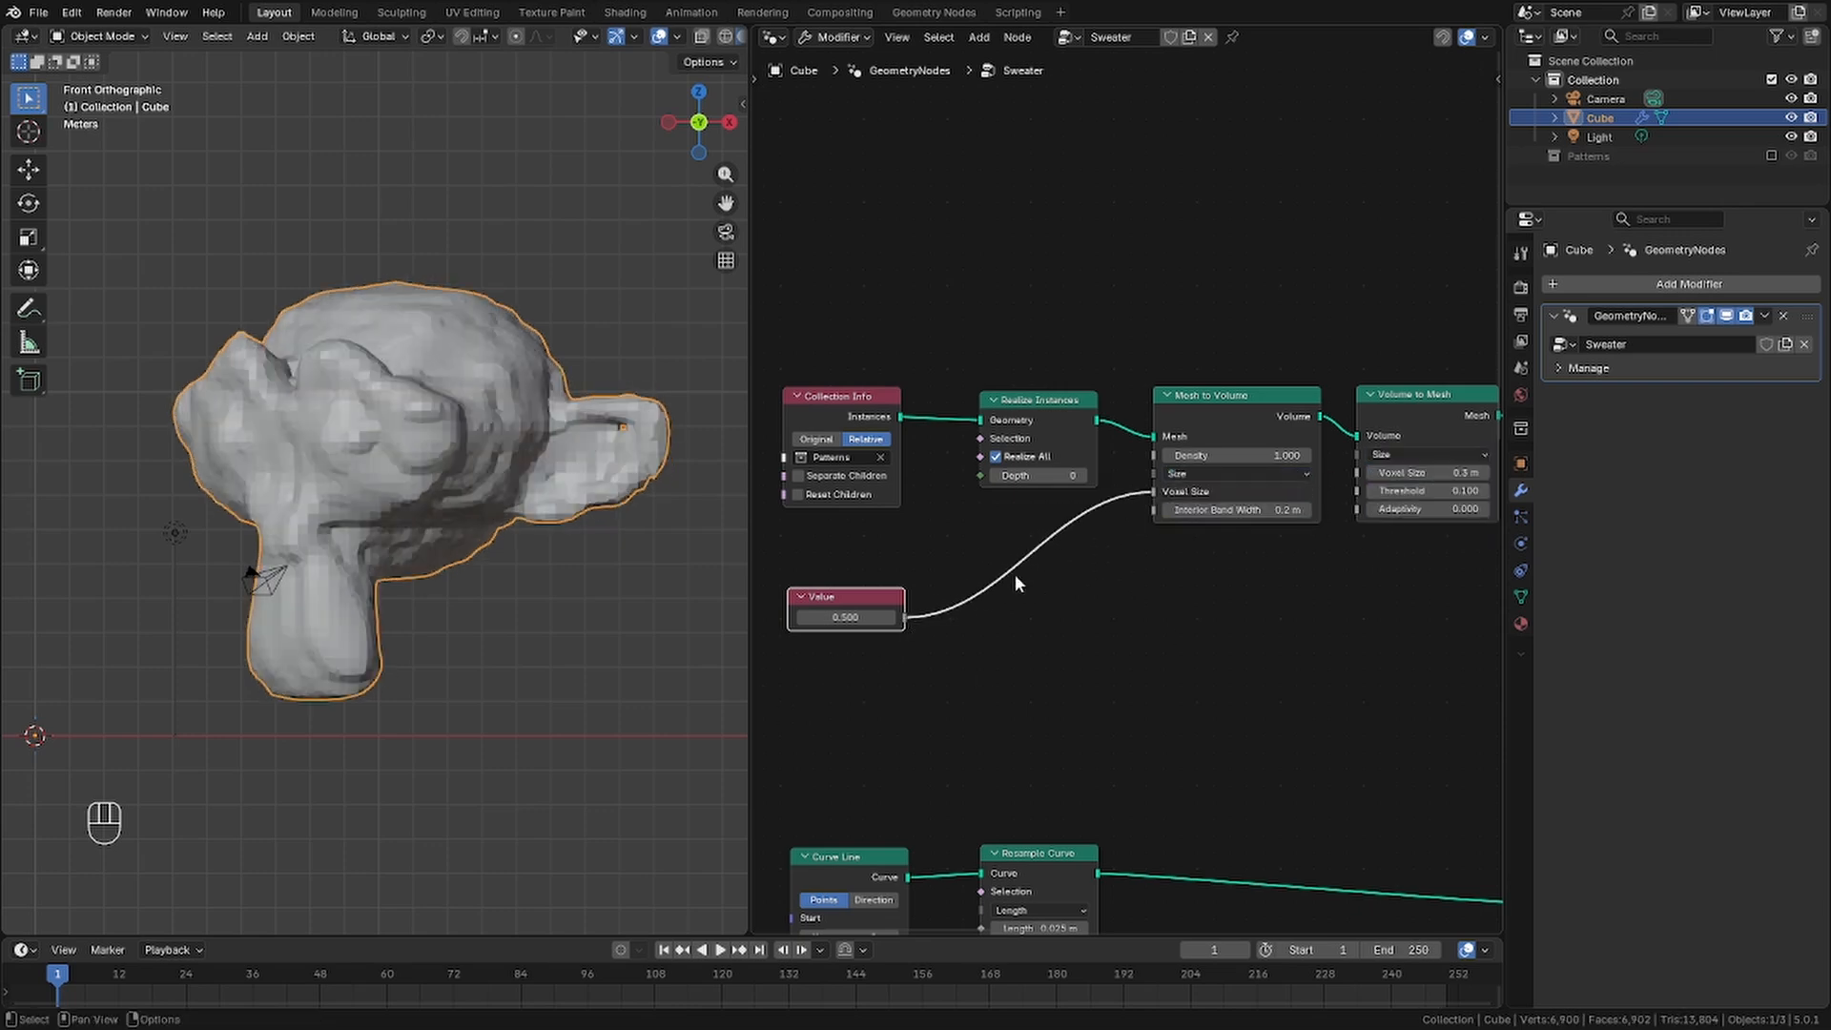
drag(1362, 601, 1358, 474)
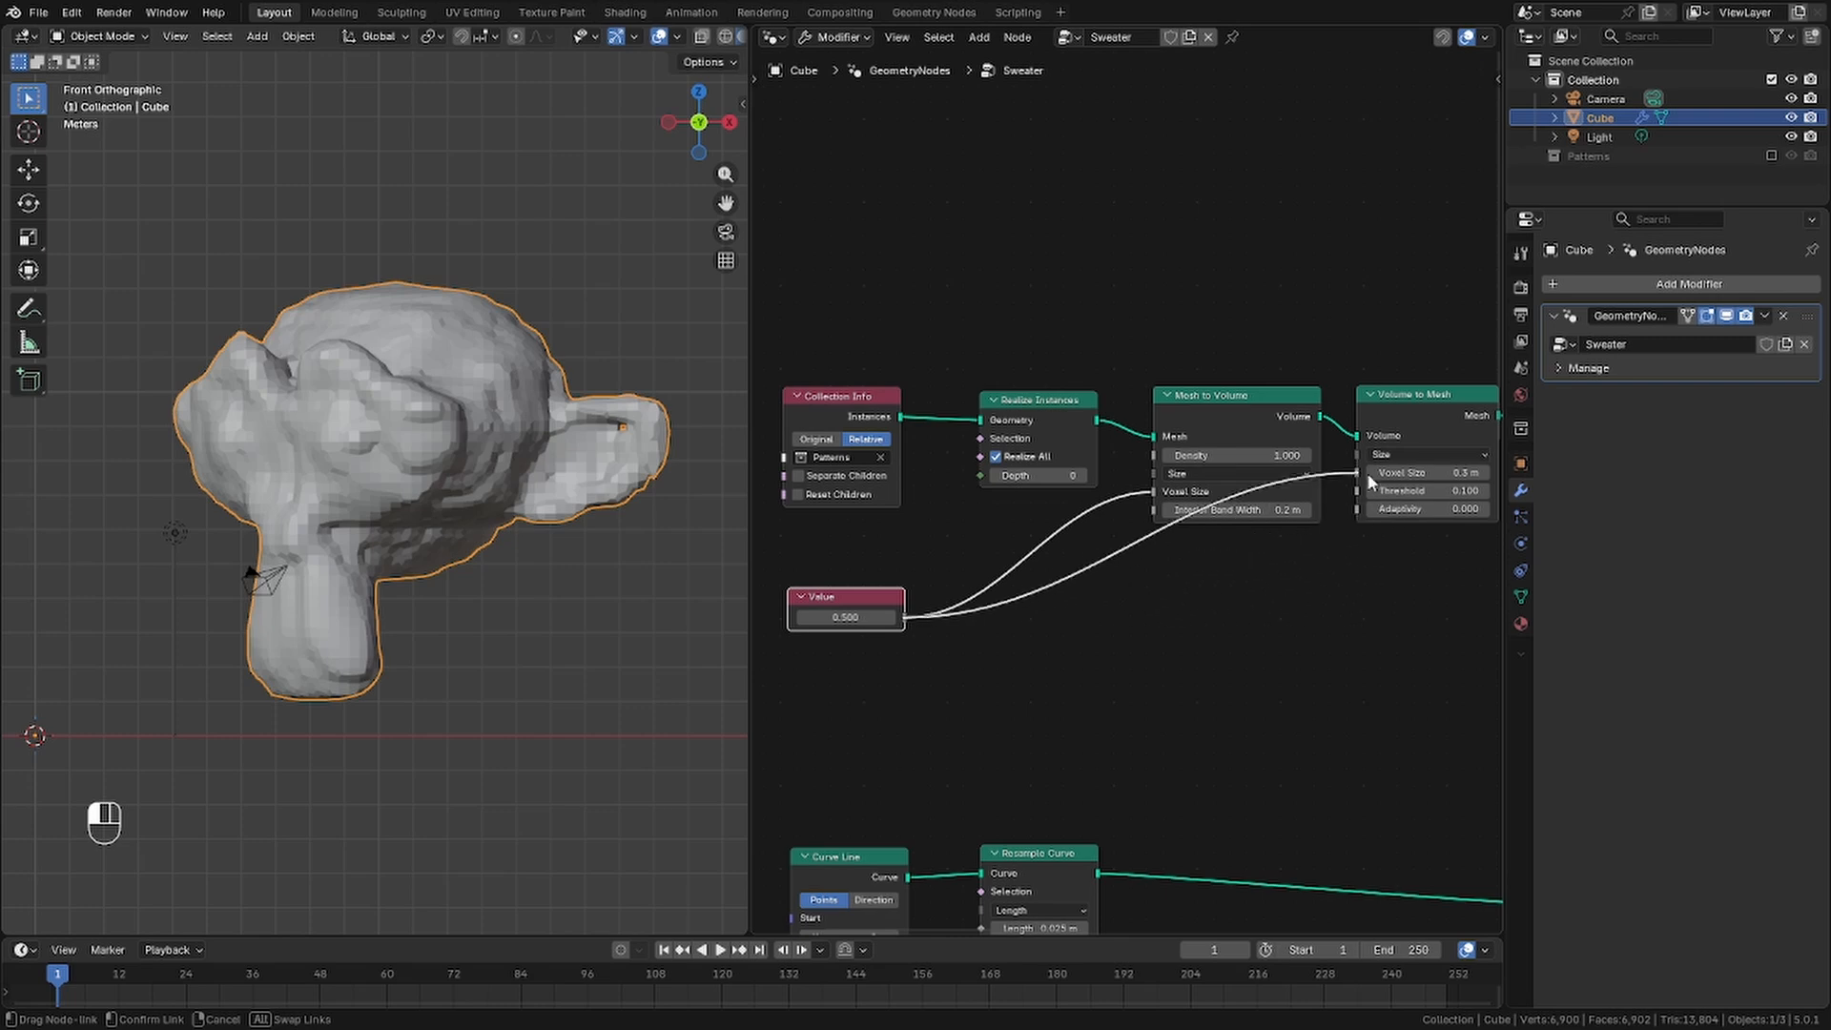
Add a Set Position node directly after Volume to Mesh
key(shift+a)
text(set p)
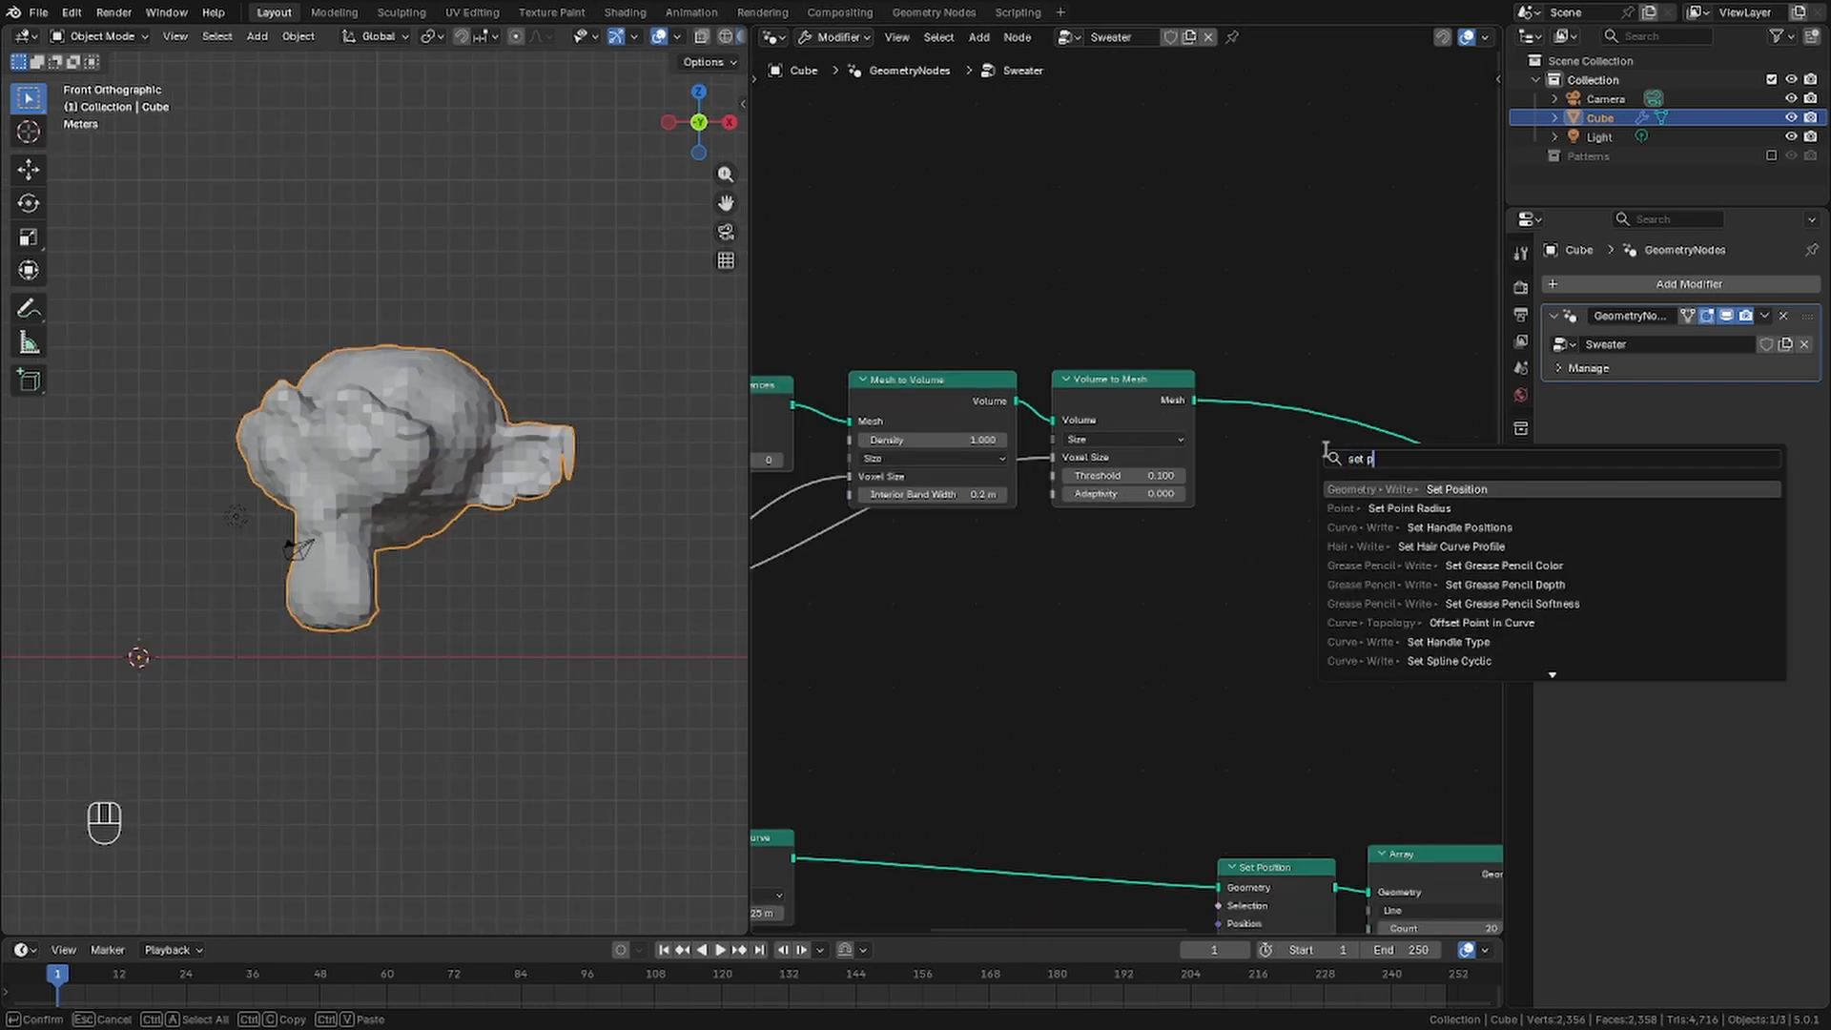
click(1374, 489)
click(1297, 406)
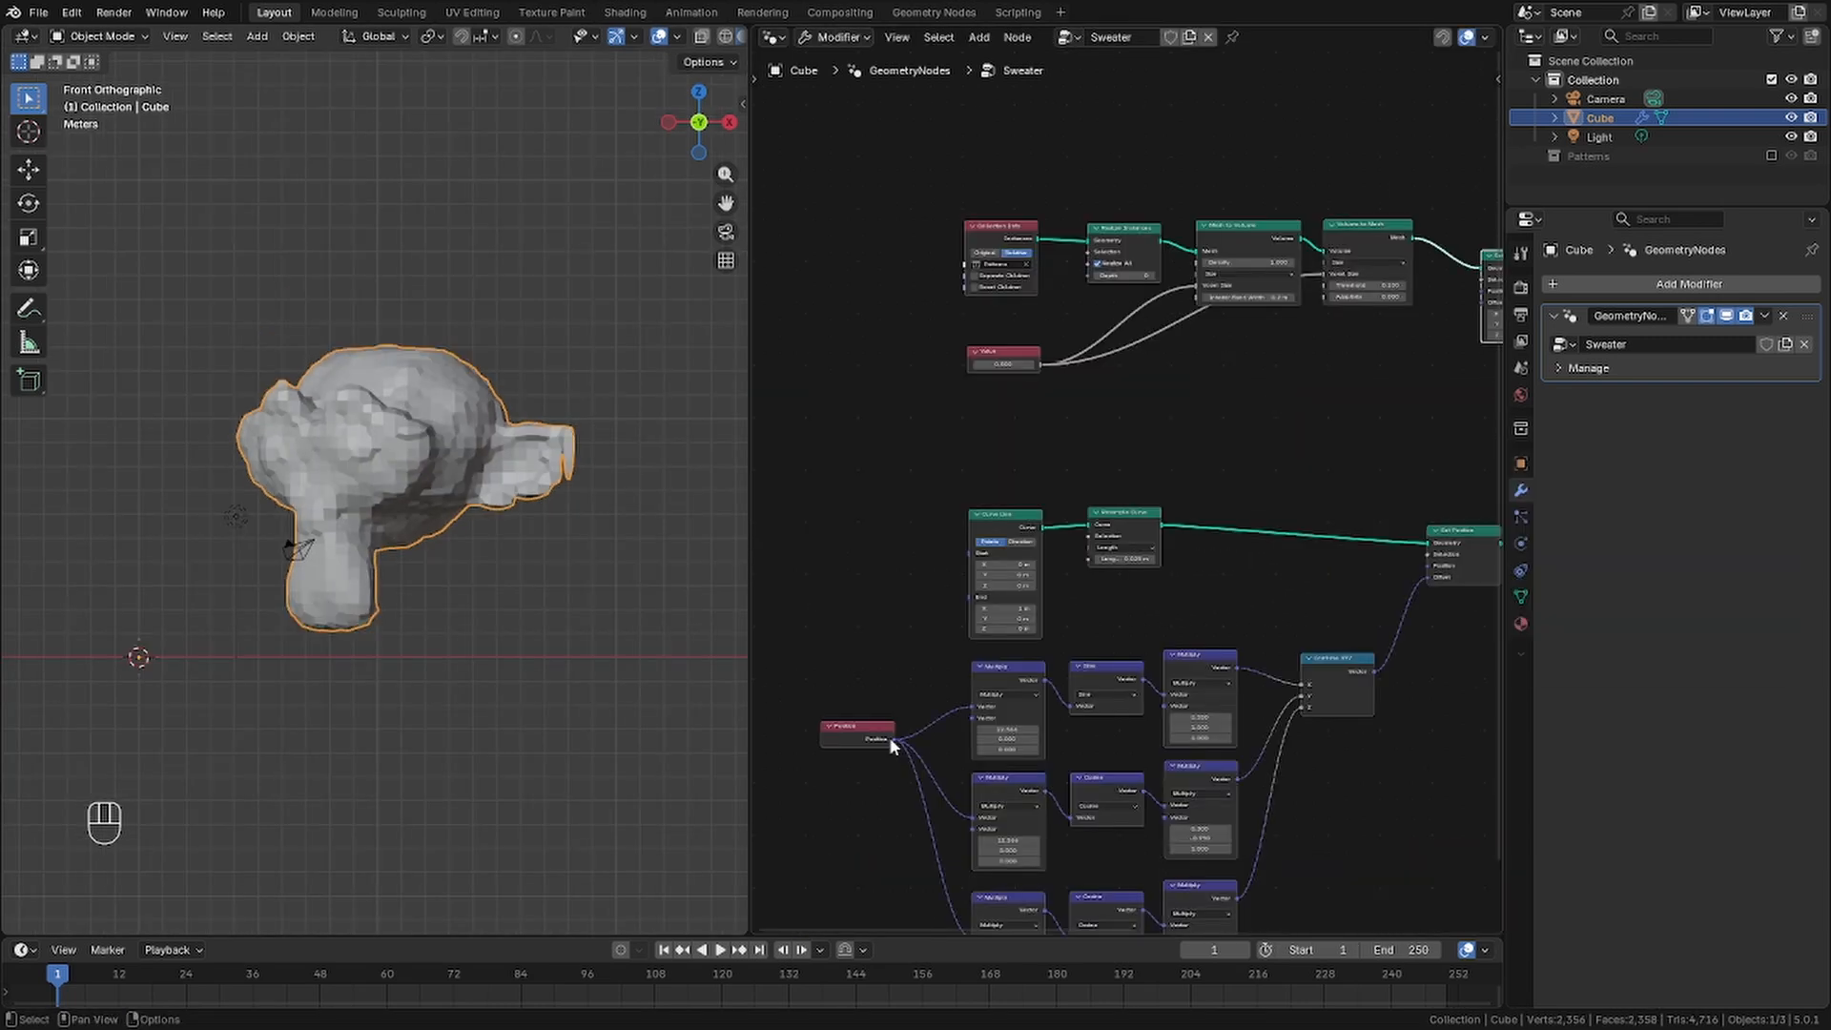
Add a vector Add node fed by the existing Position node and set its second vector to 2, 2, 2
click(834, 746)
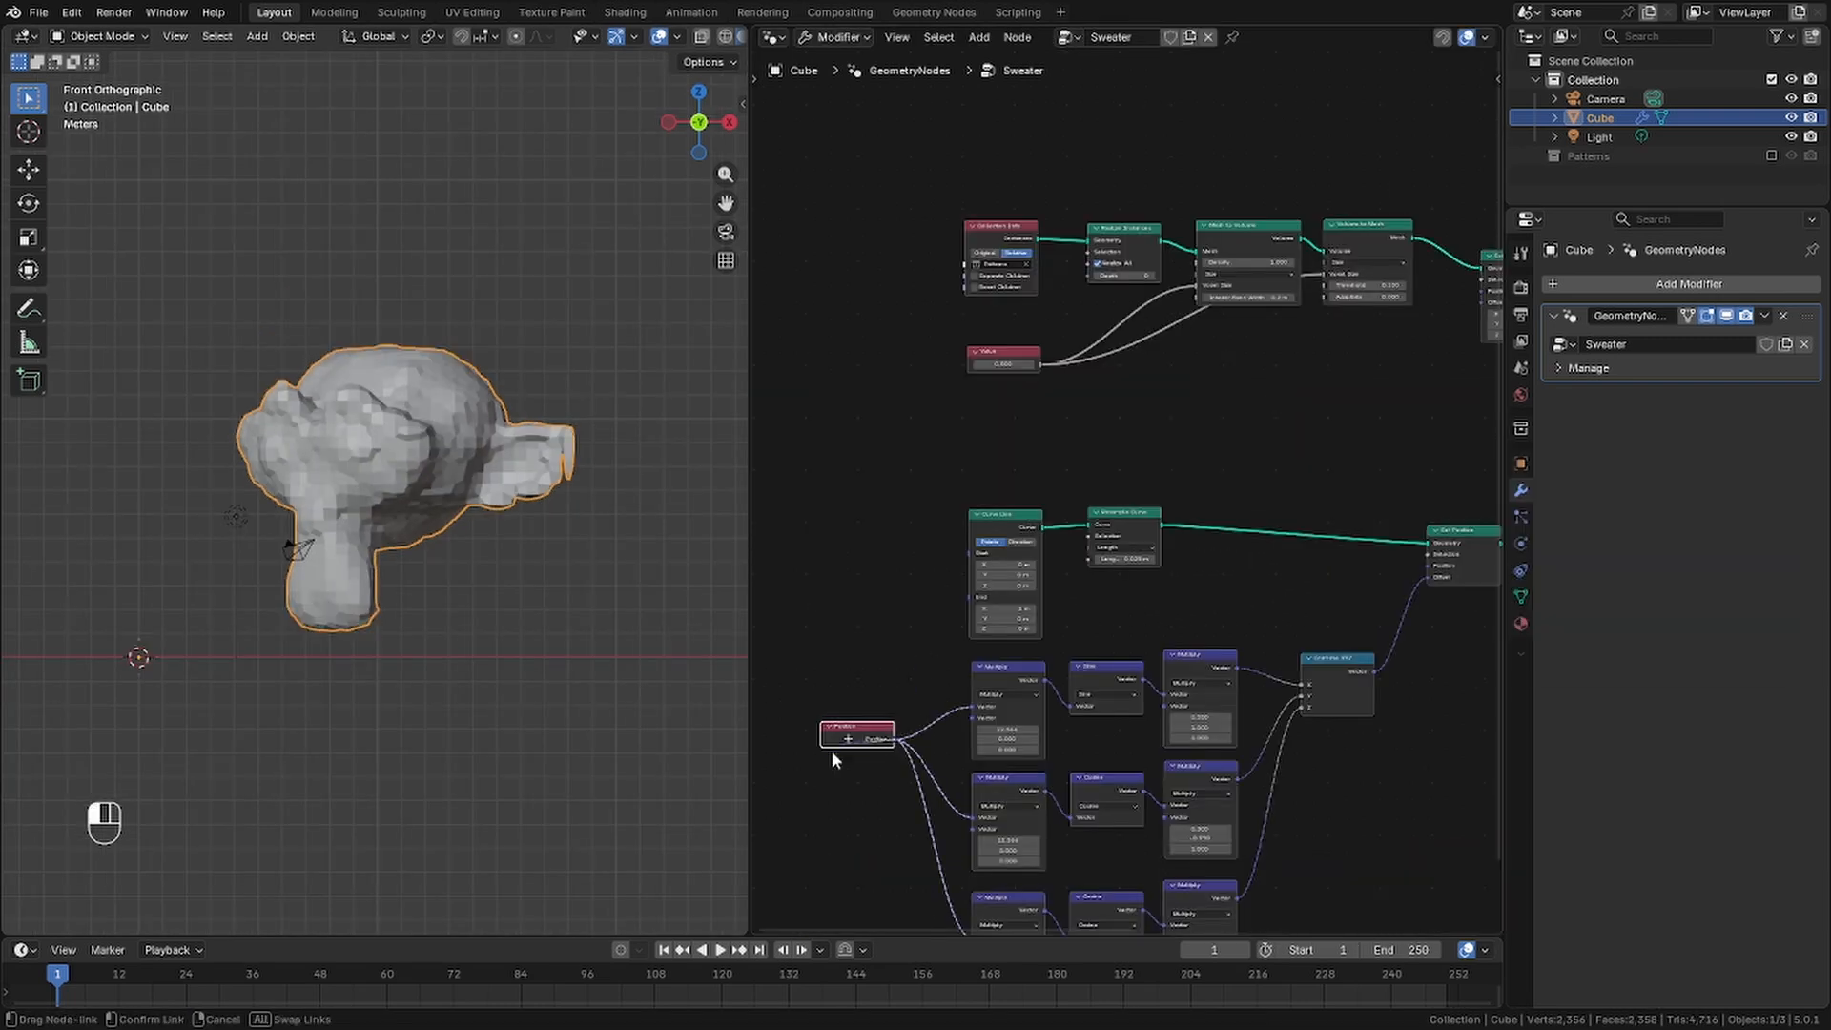
drag(850, 736, 1077, 387)
text(vector)
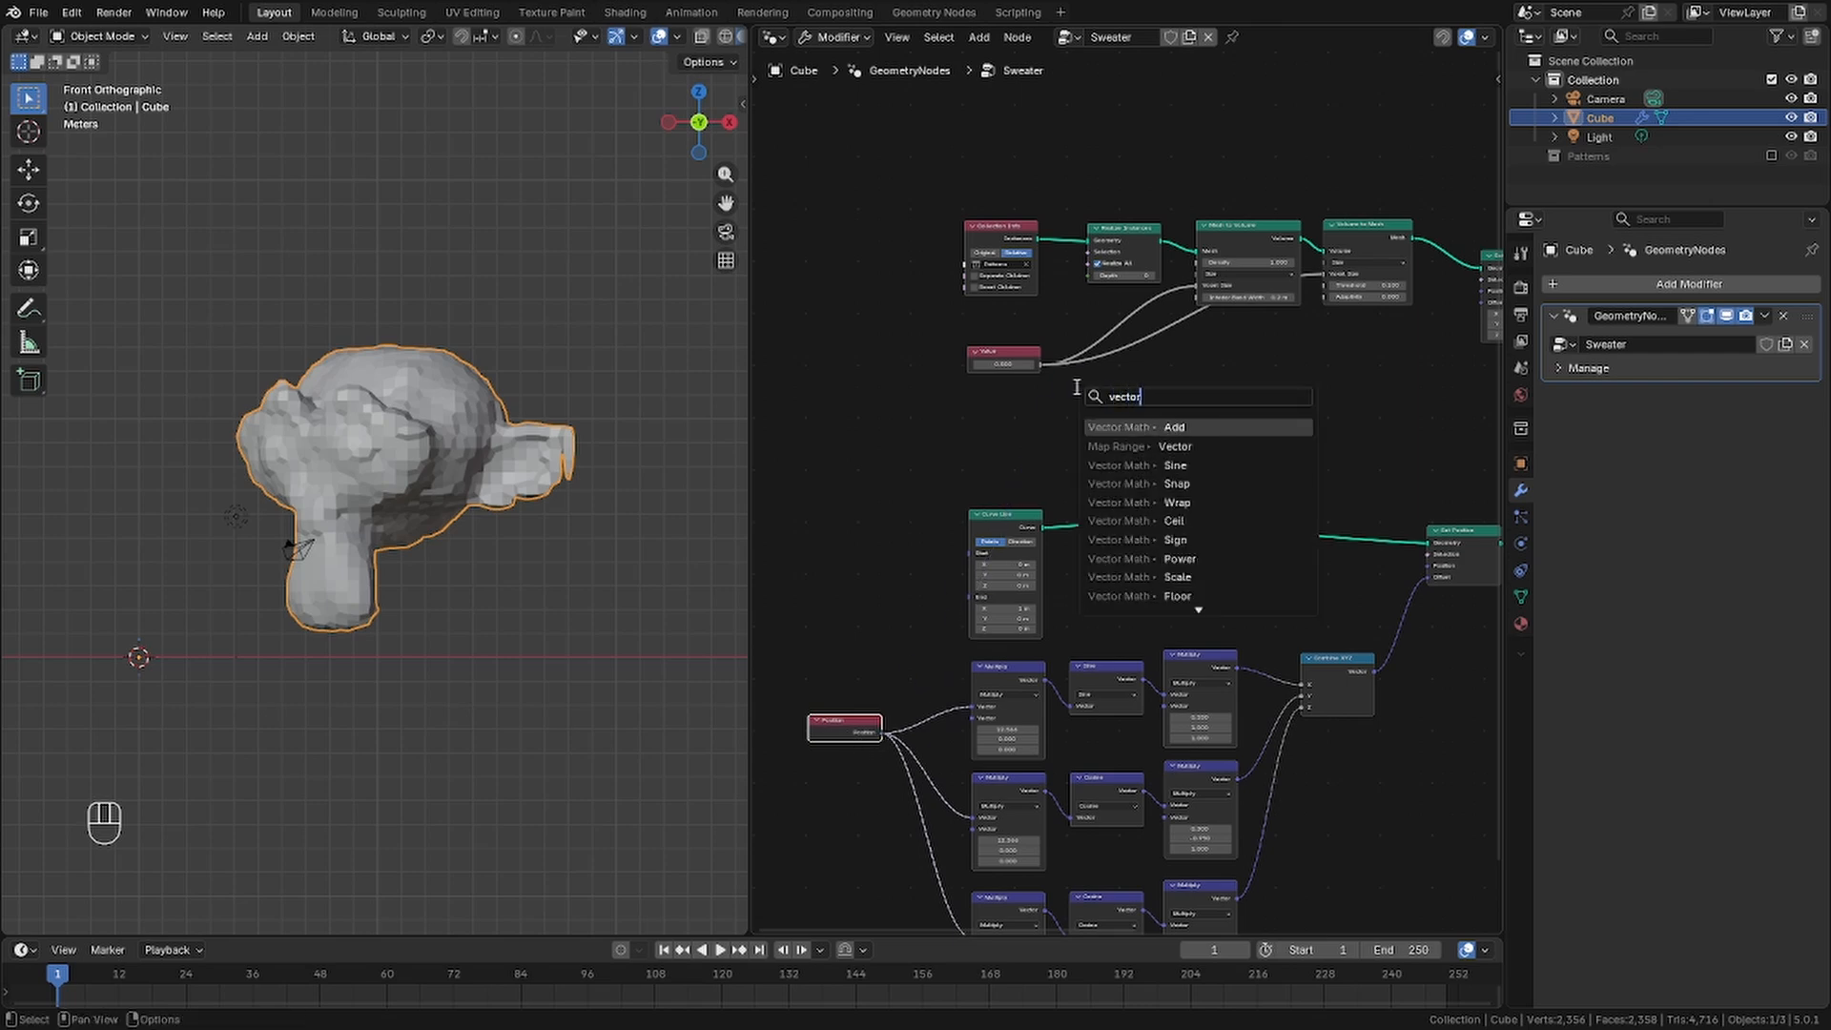
text( add)
key(Return)
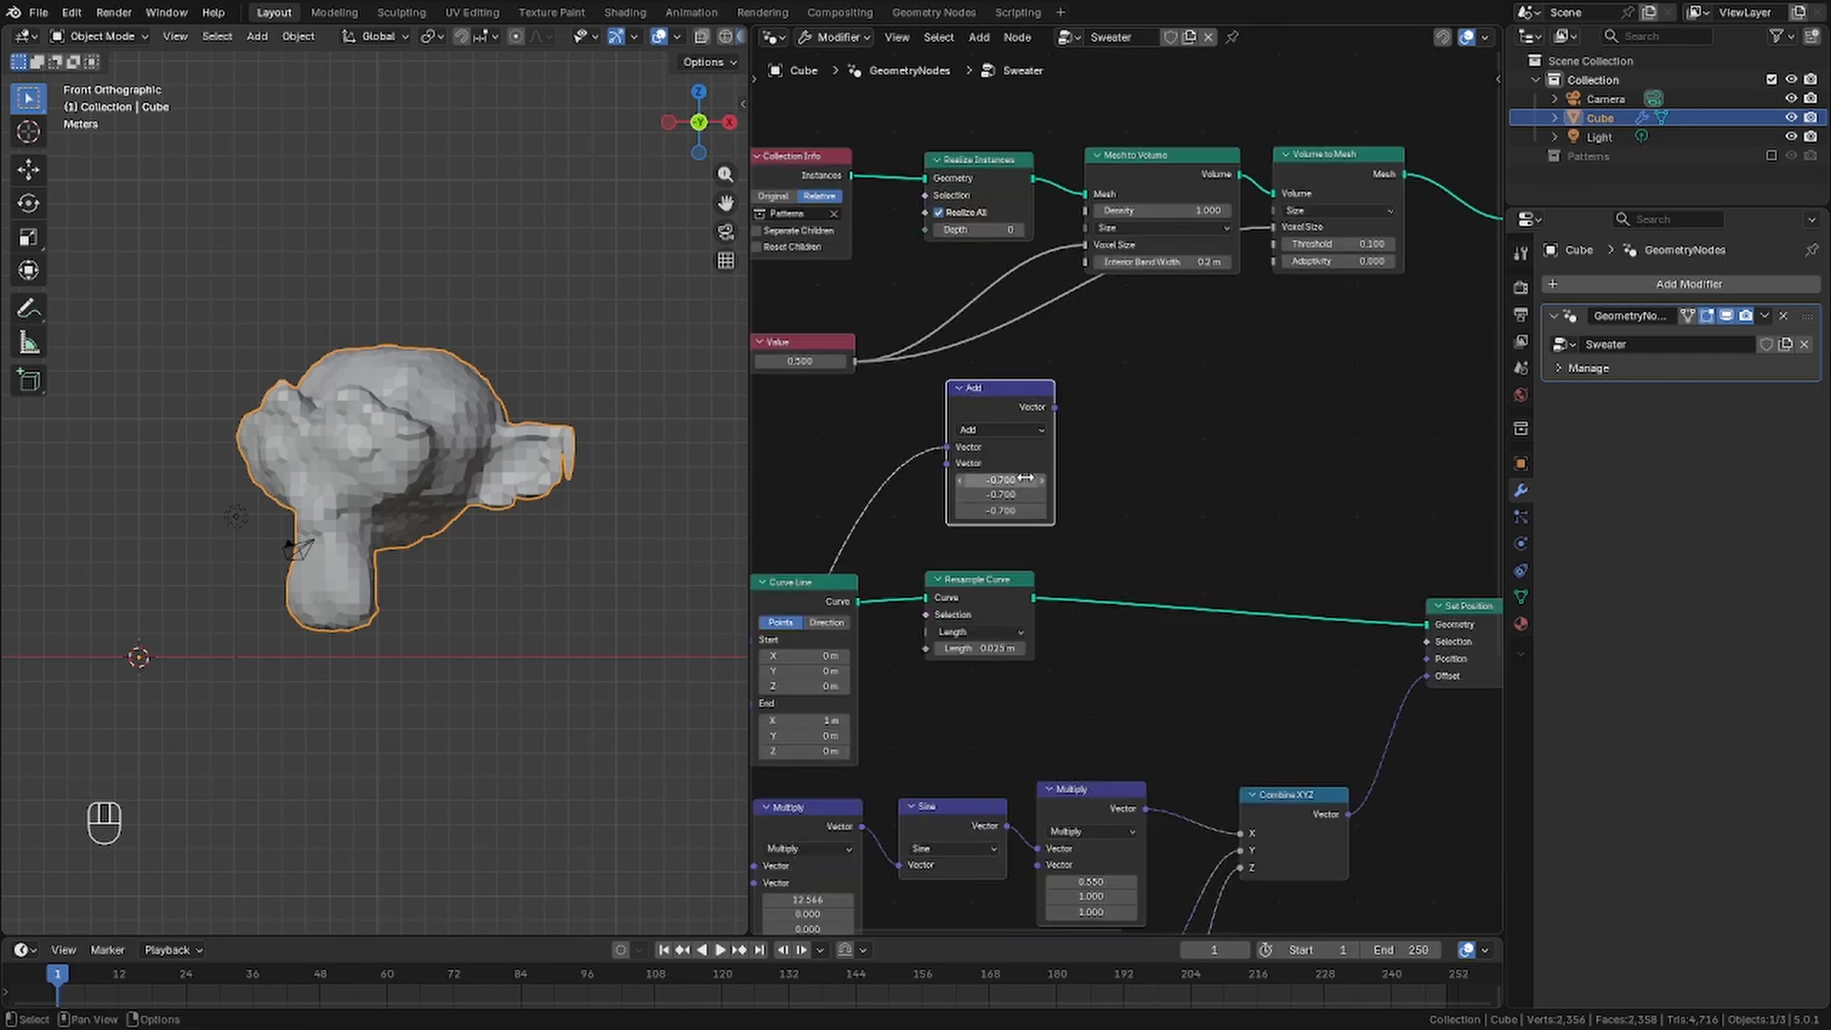
drag(988, 490, 995, 477)
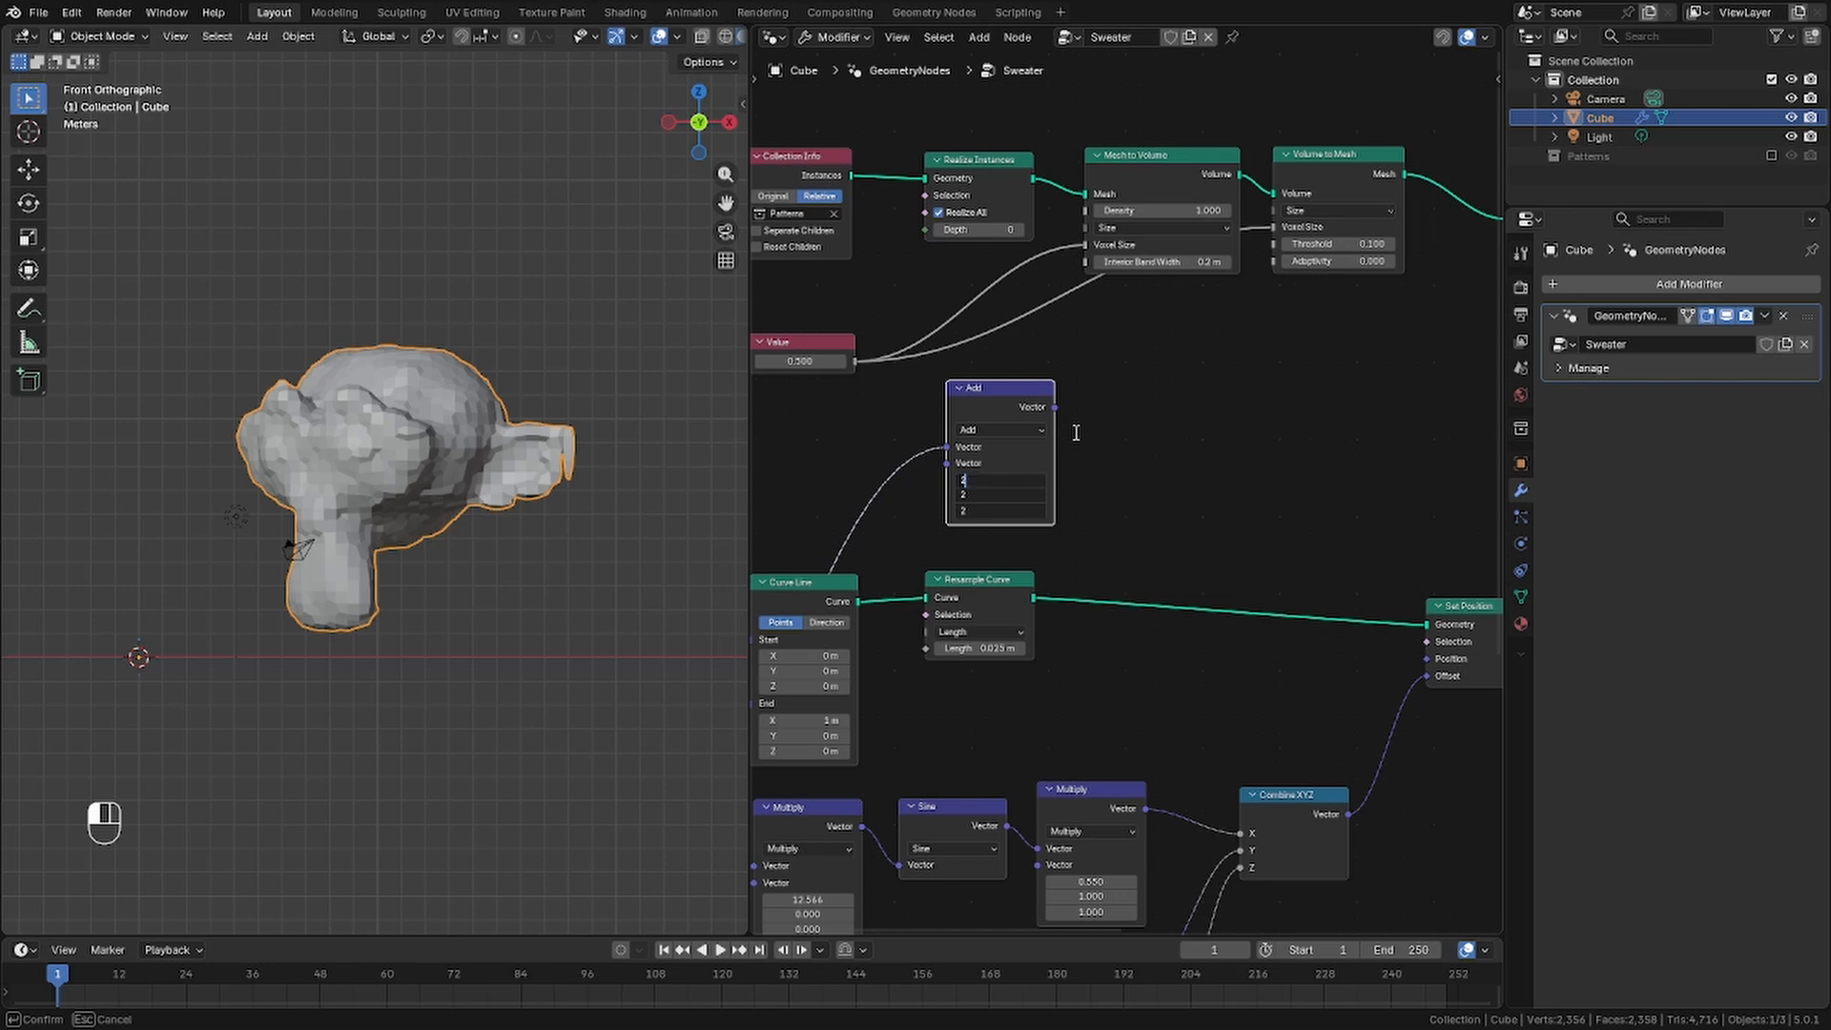
key(Return)
Add a vector Snap node after Add and connect it to the Position input of the upper Set Position node
drag(1059, 447, 1178, 426)
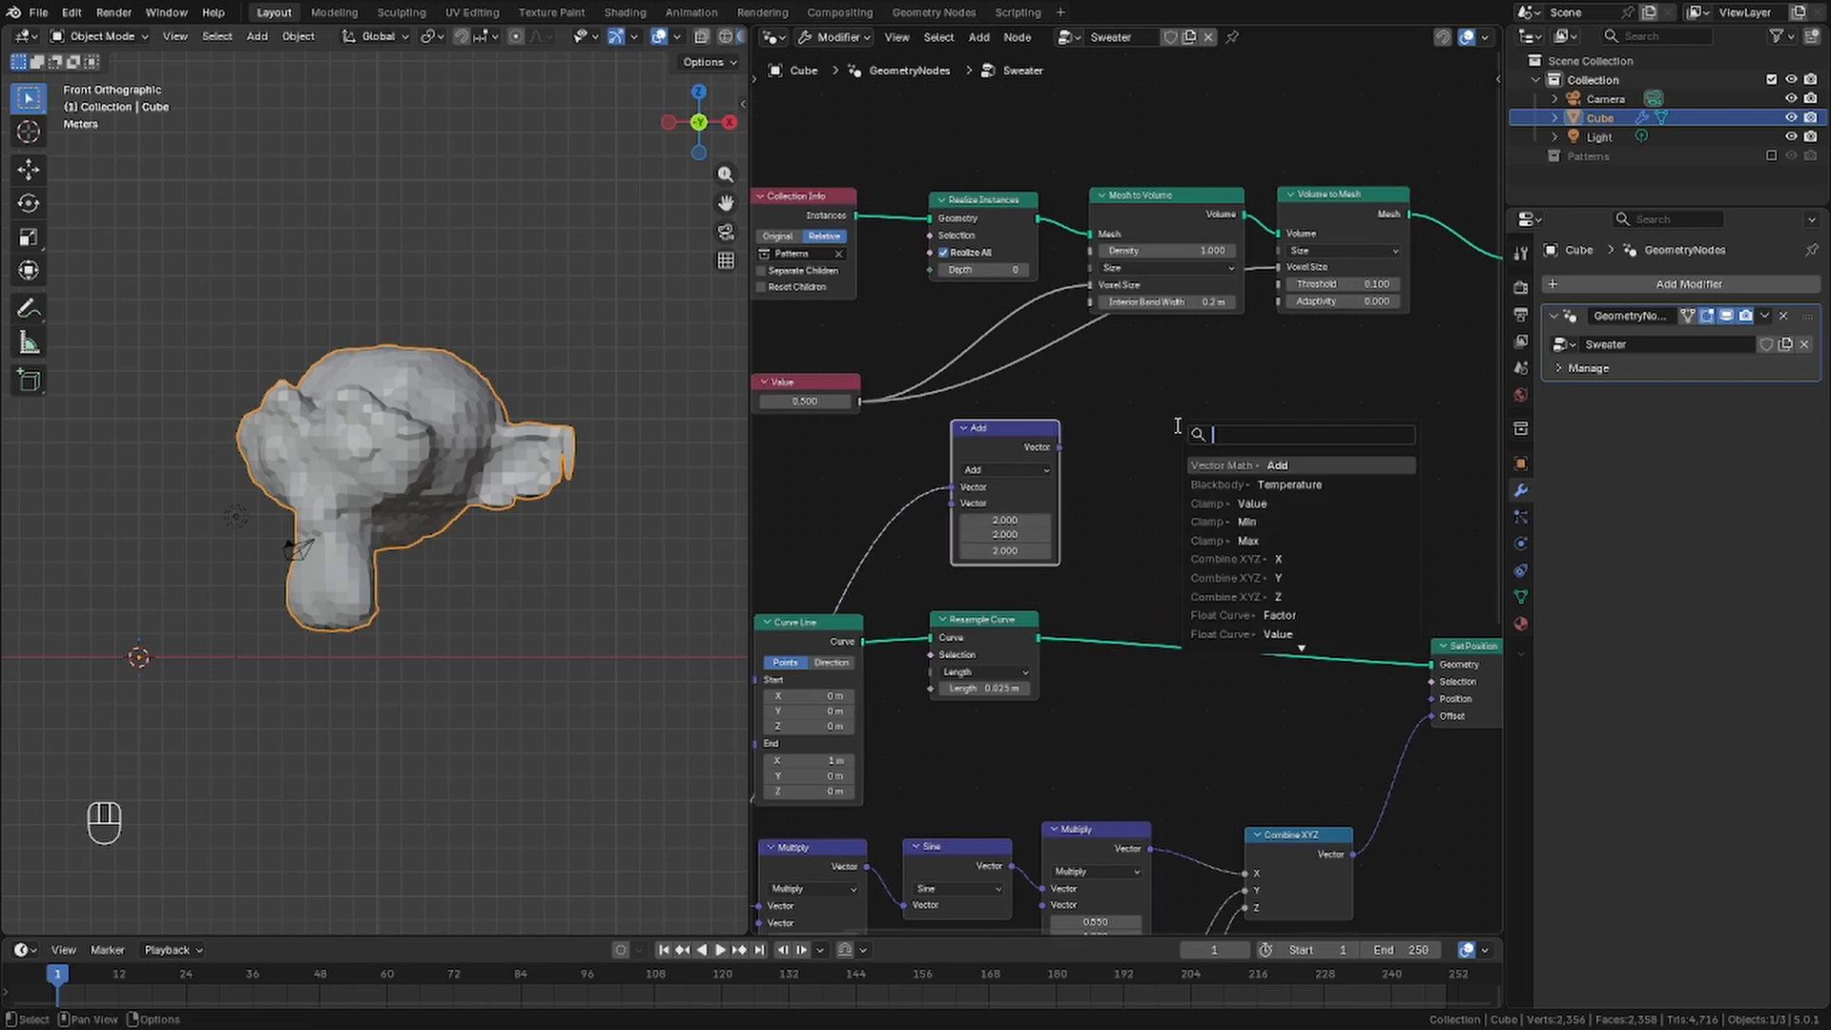
text(v)
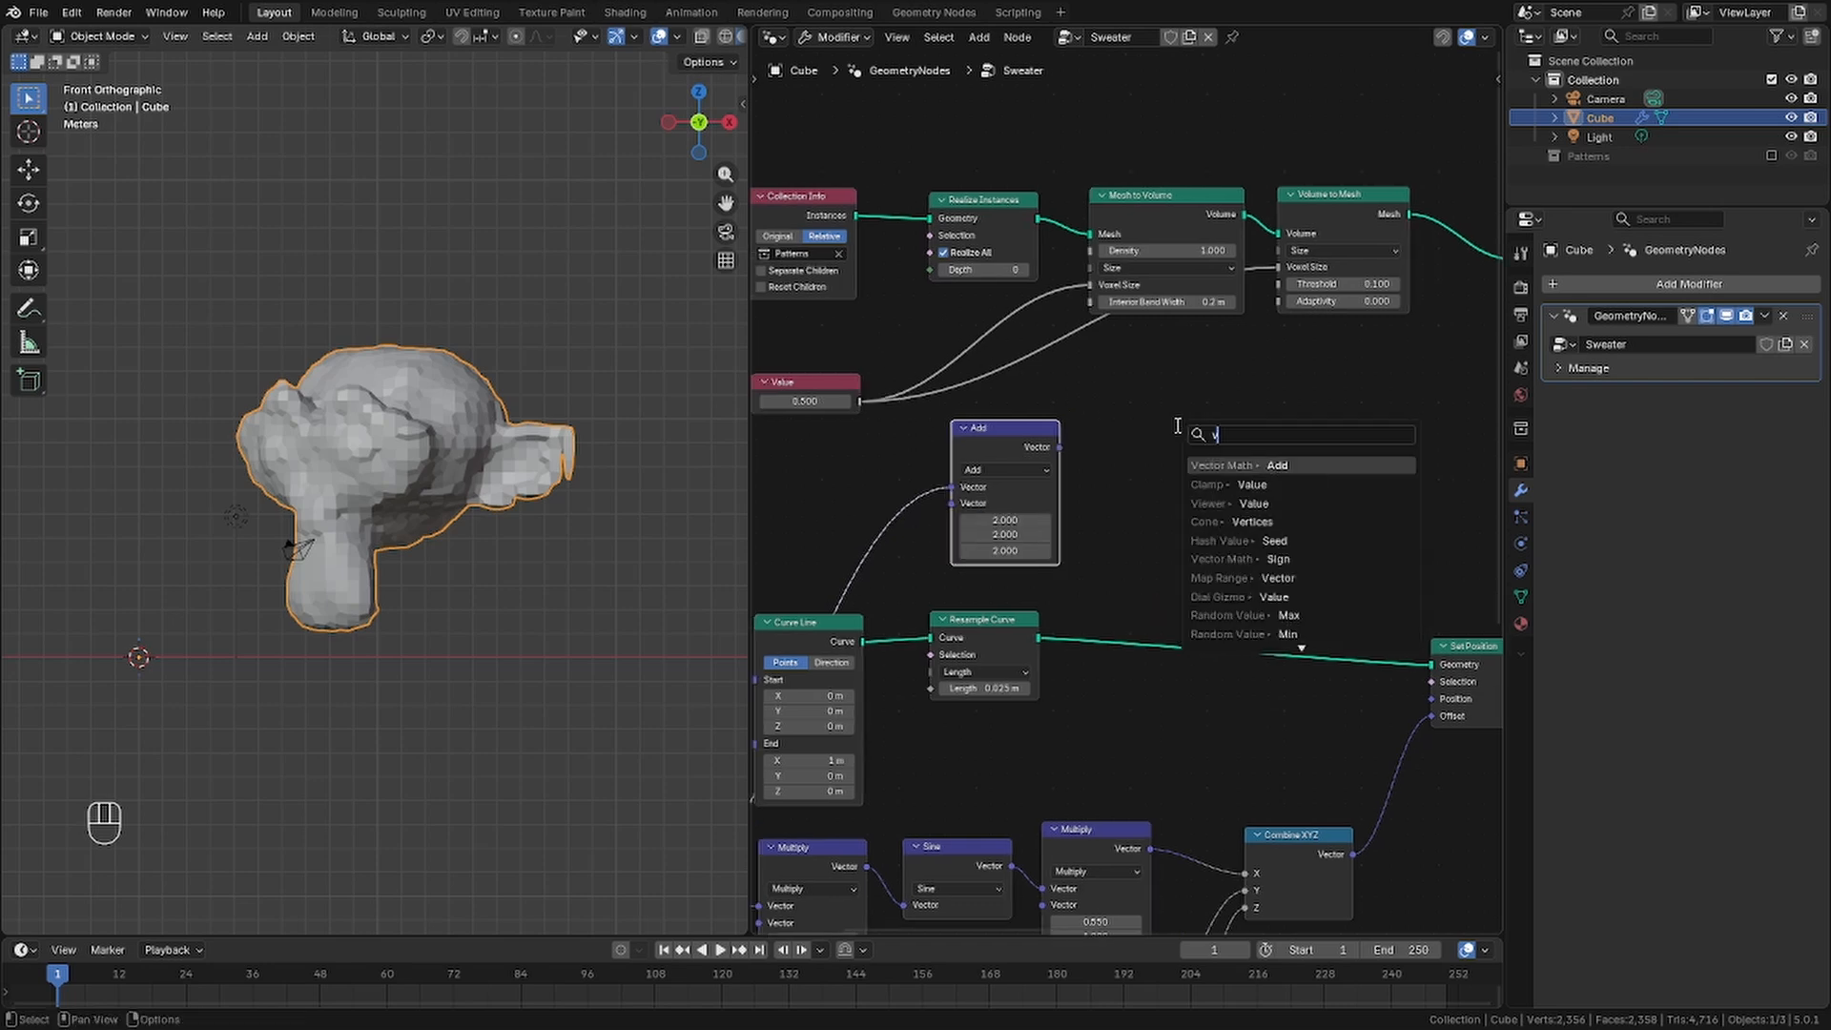
text(ector)
click(1279, 522)
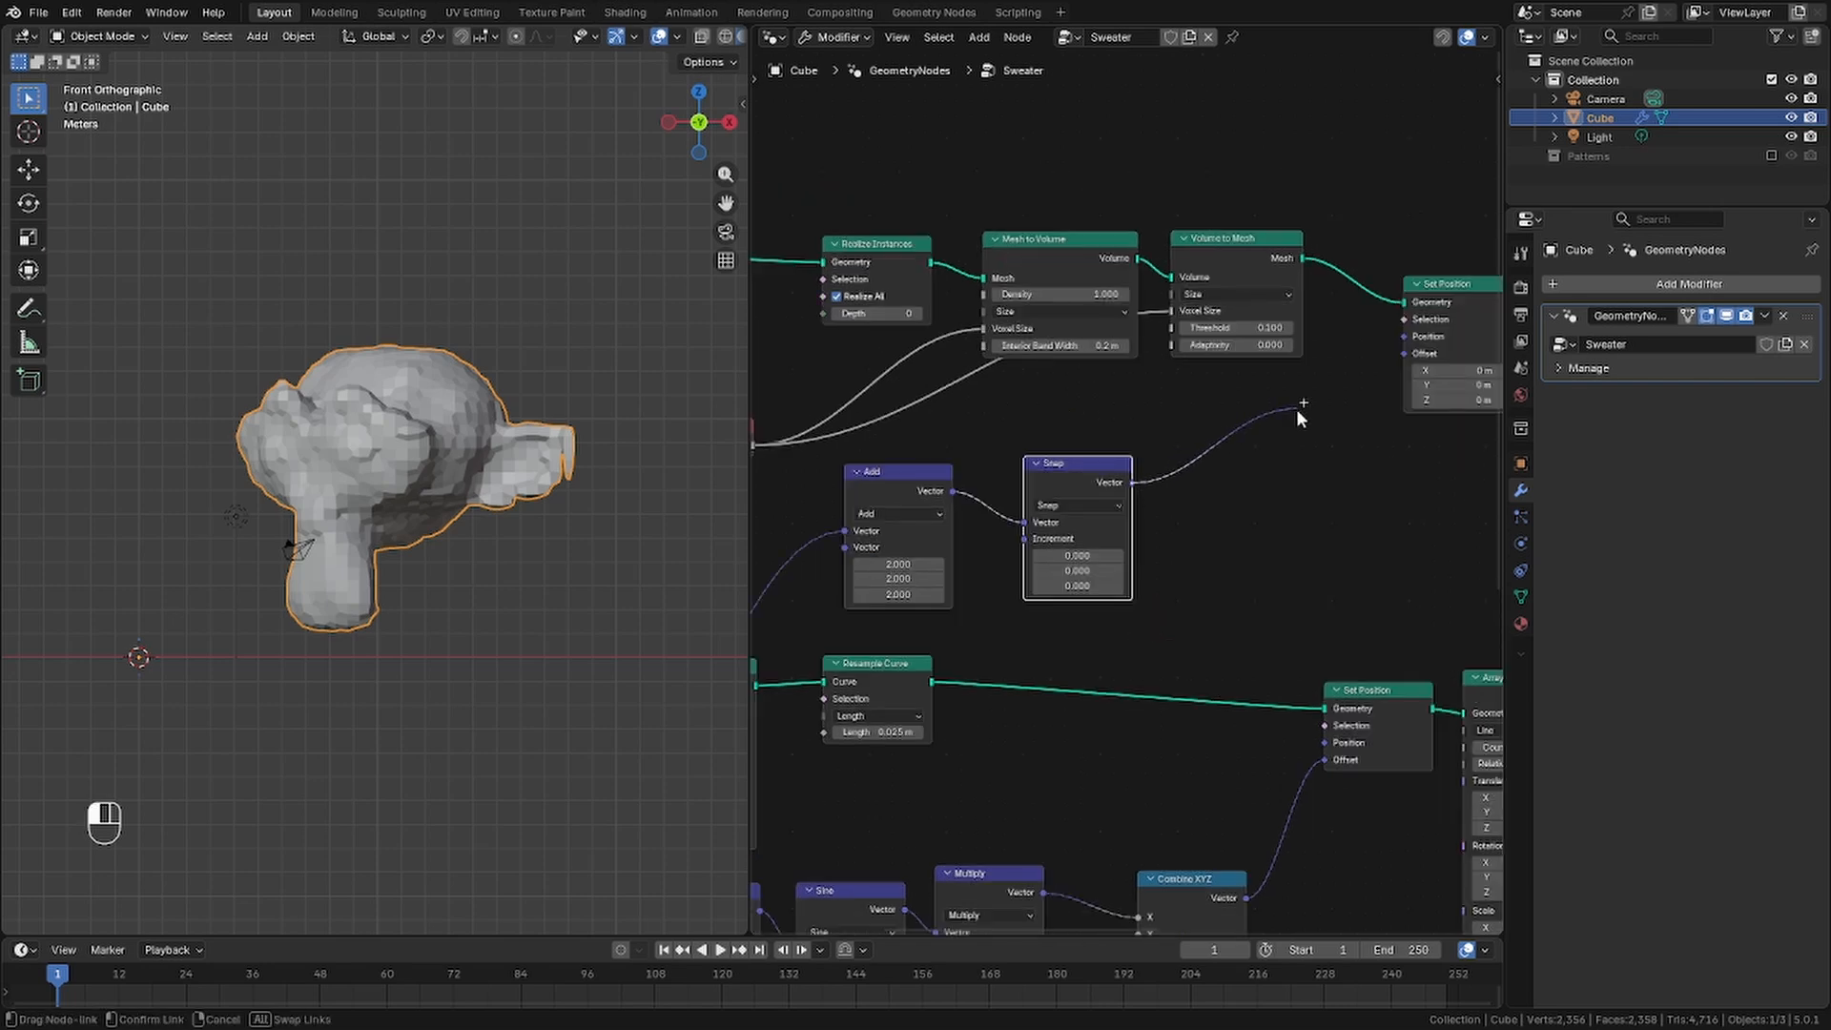
drag(1400, 328, 1398, 330)
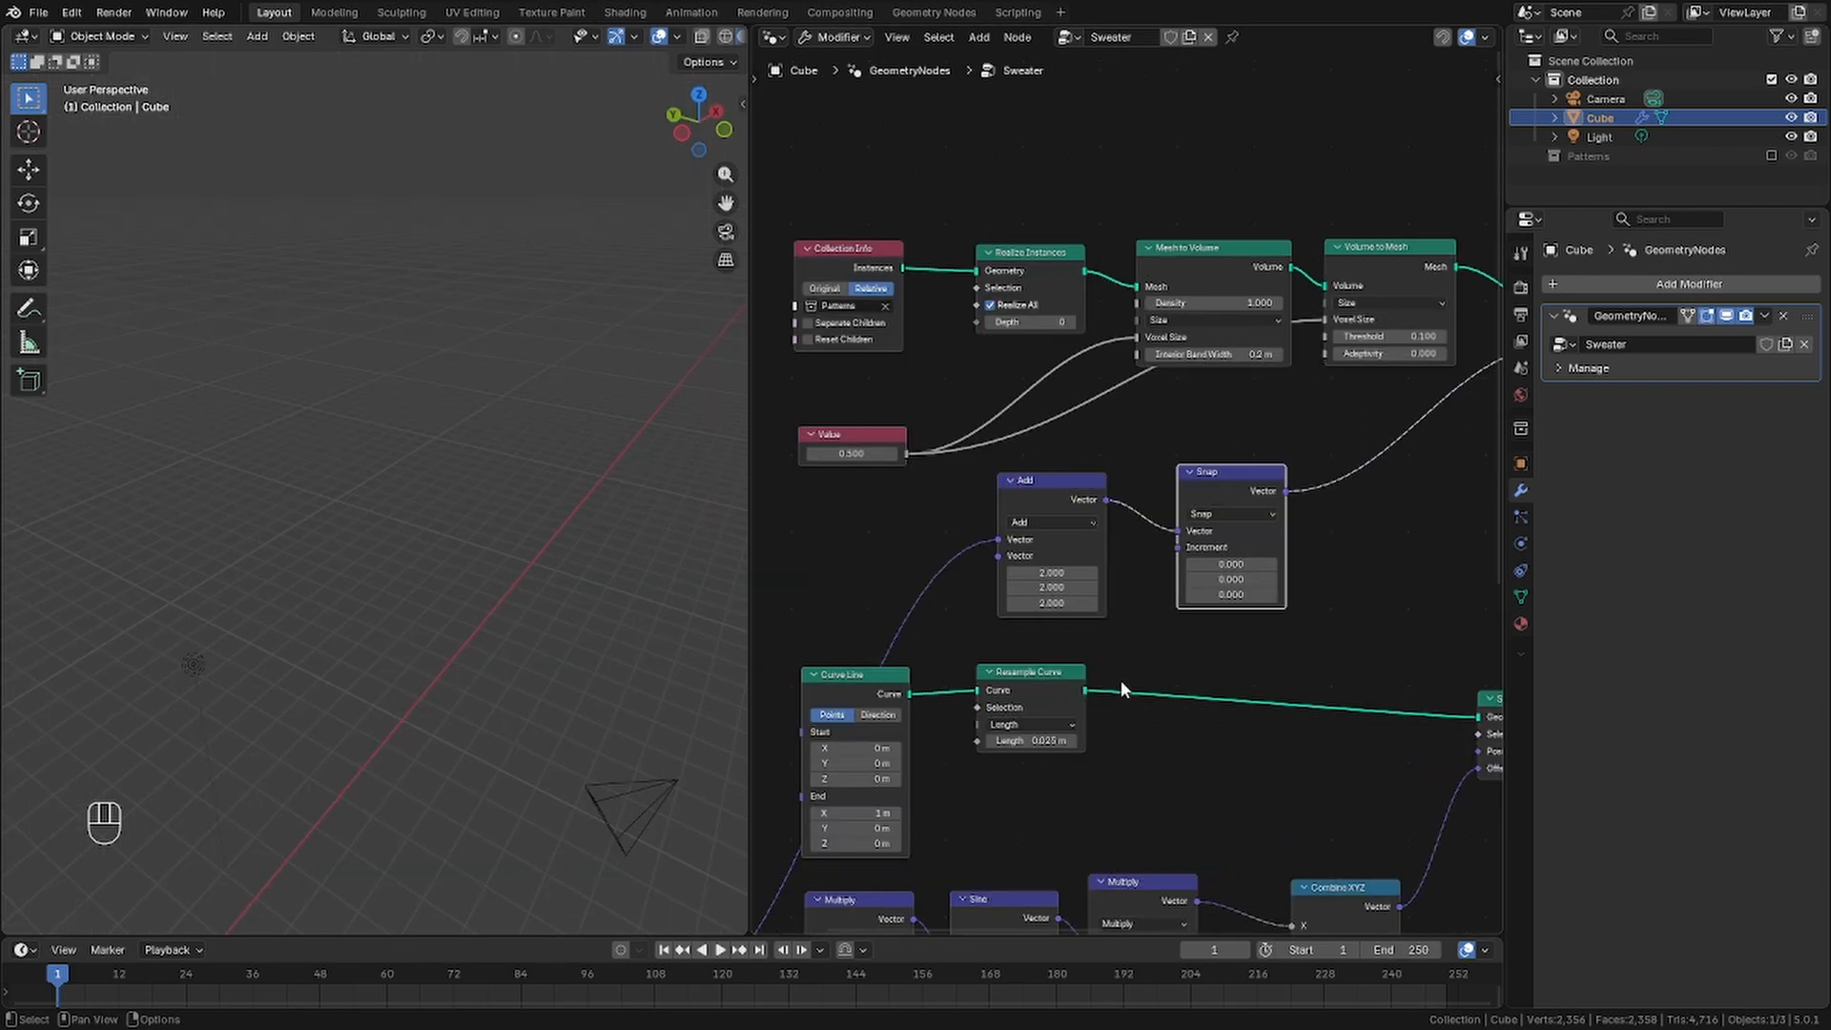
Connect the Value node to the Snap node's Increment and view the blocky monkey from the front
drag(905, 453, 1185, 566)
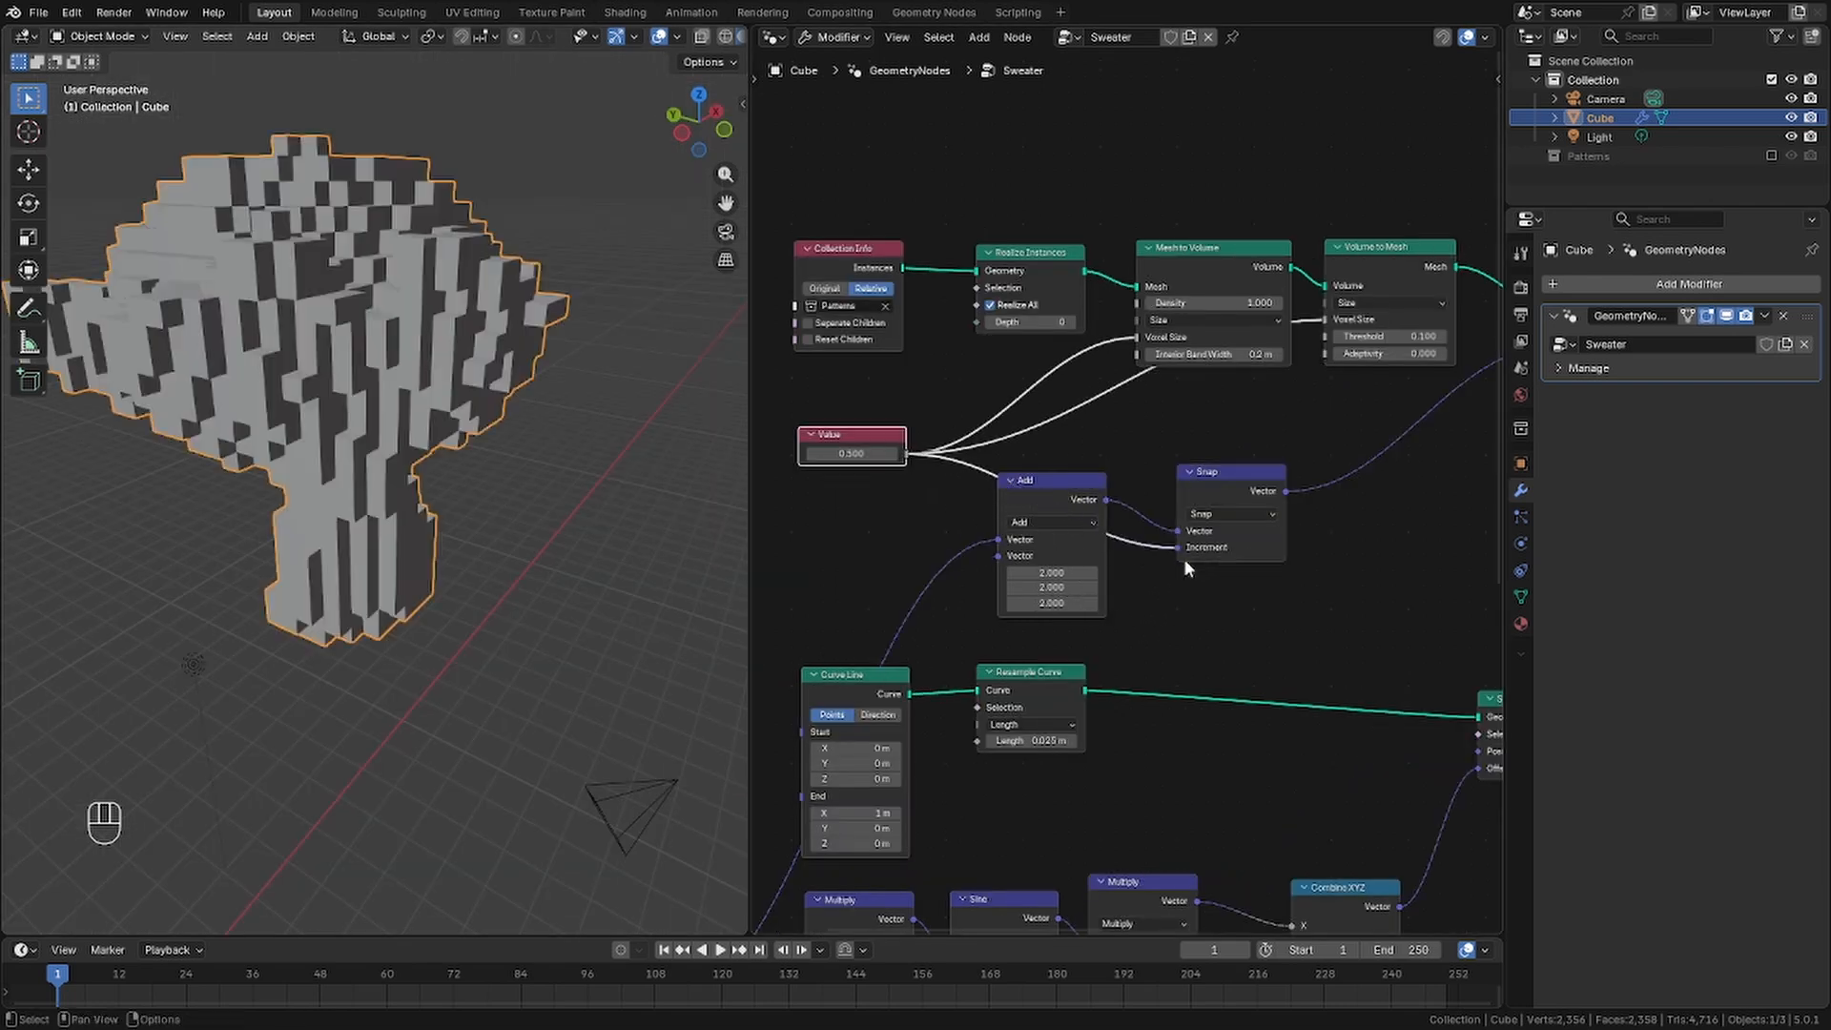
middle_drag(268, 411, 495, 401)
key(KP_1)
Add a Join Geometry node directly after the upper Set Position node
key(shift+a)
text(joi)
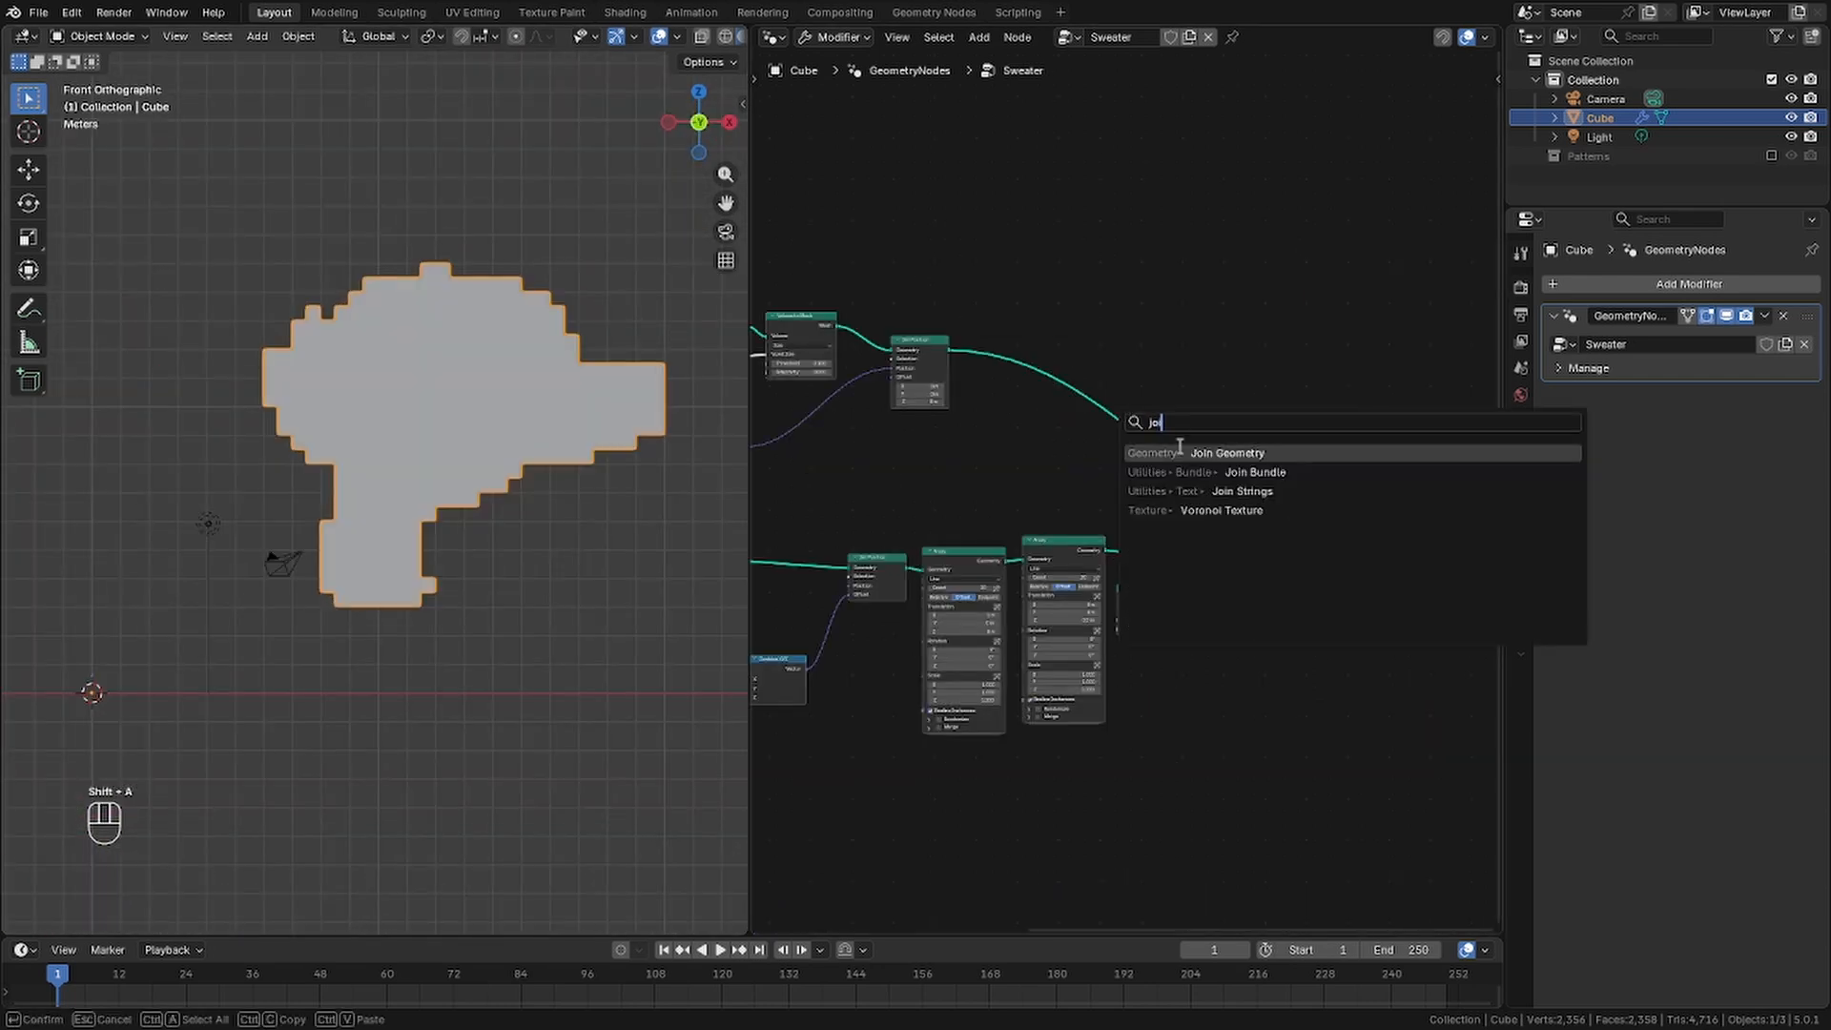
key(Return)
click(1039, 370)
Connect Realize Instances to Join Geometry and view the original monkey together with the snapped mesh
middle_drag(801, 400, 1045, 416)
scroll(1045, 420, up, 3)
mouse_move(931, 405)
middle_down()
mouse_move(1168, 412)
mouse_move(934, 426)
middle_up()
drag(845, 354, 1367, 422)
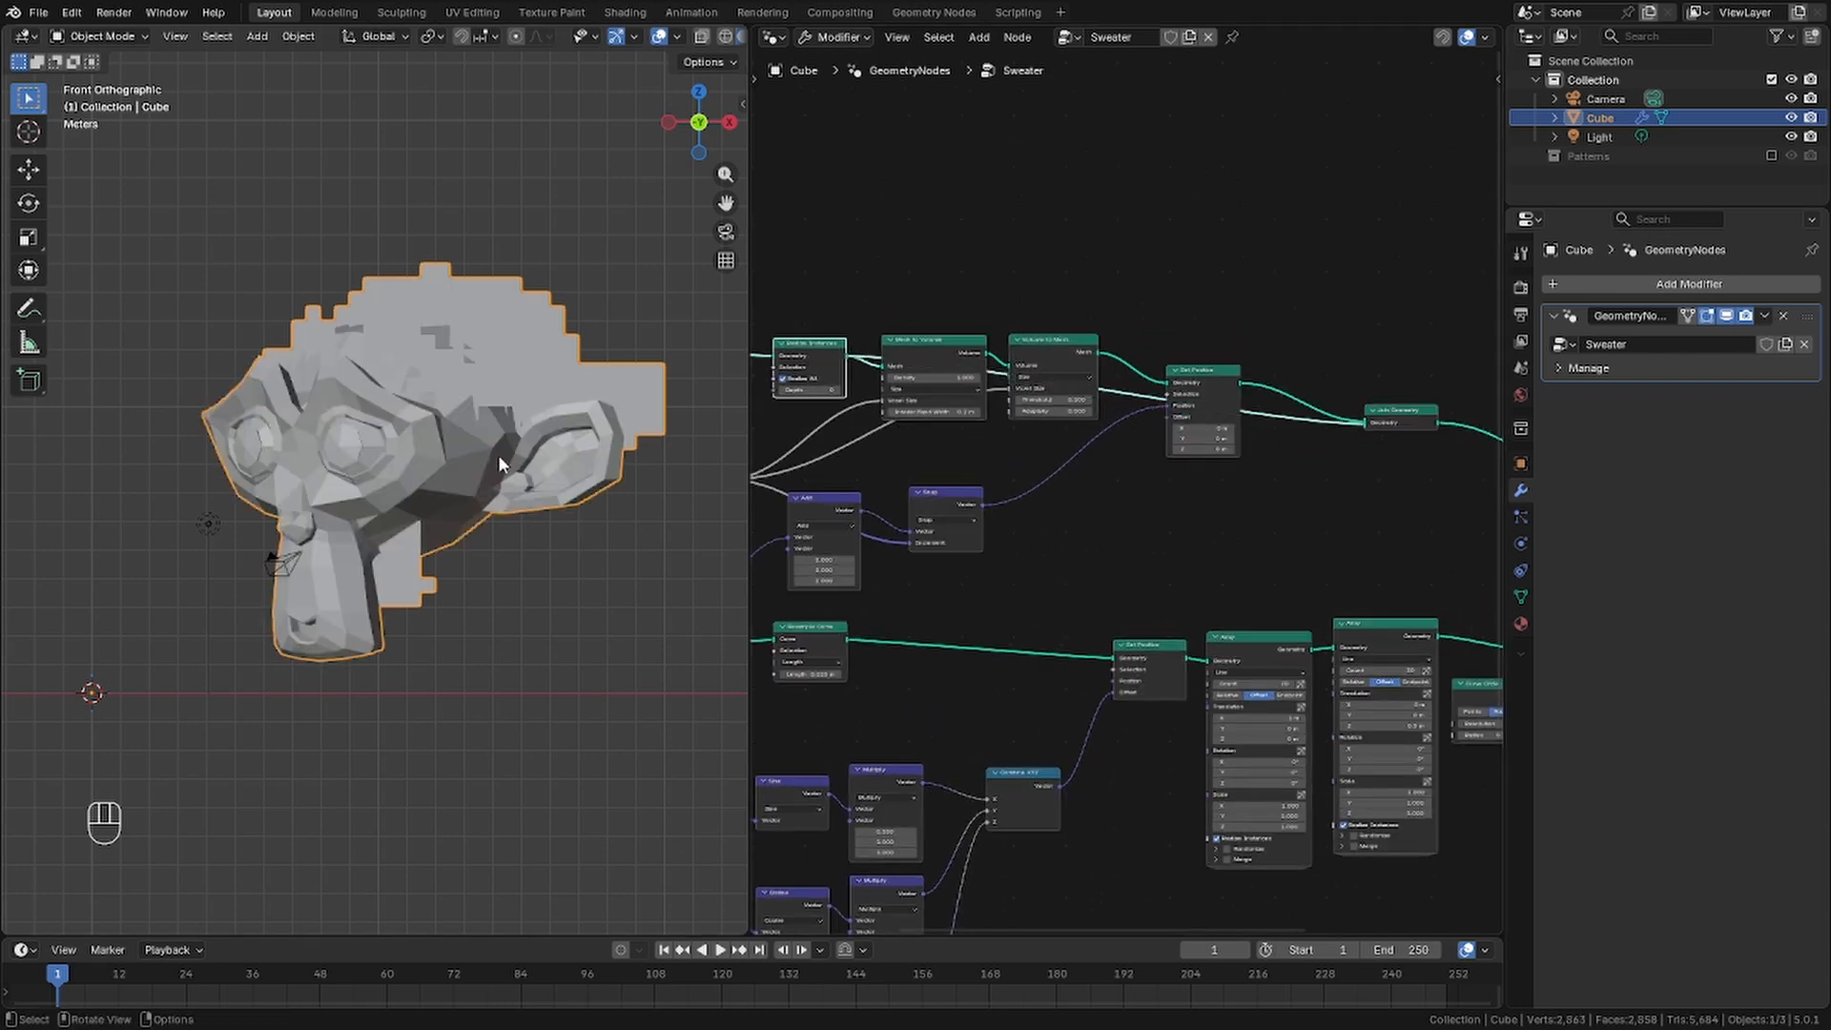
middle_drag(498, 455, 539, 597)
Add a Transform Geometry node after the upper Set Position node and set its X, Y and Z translation to -1.75 m
key(shift+a)
click(1434, 506)
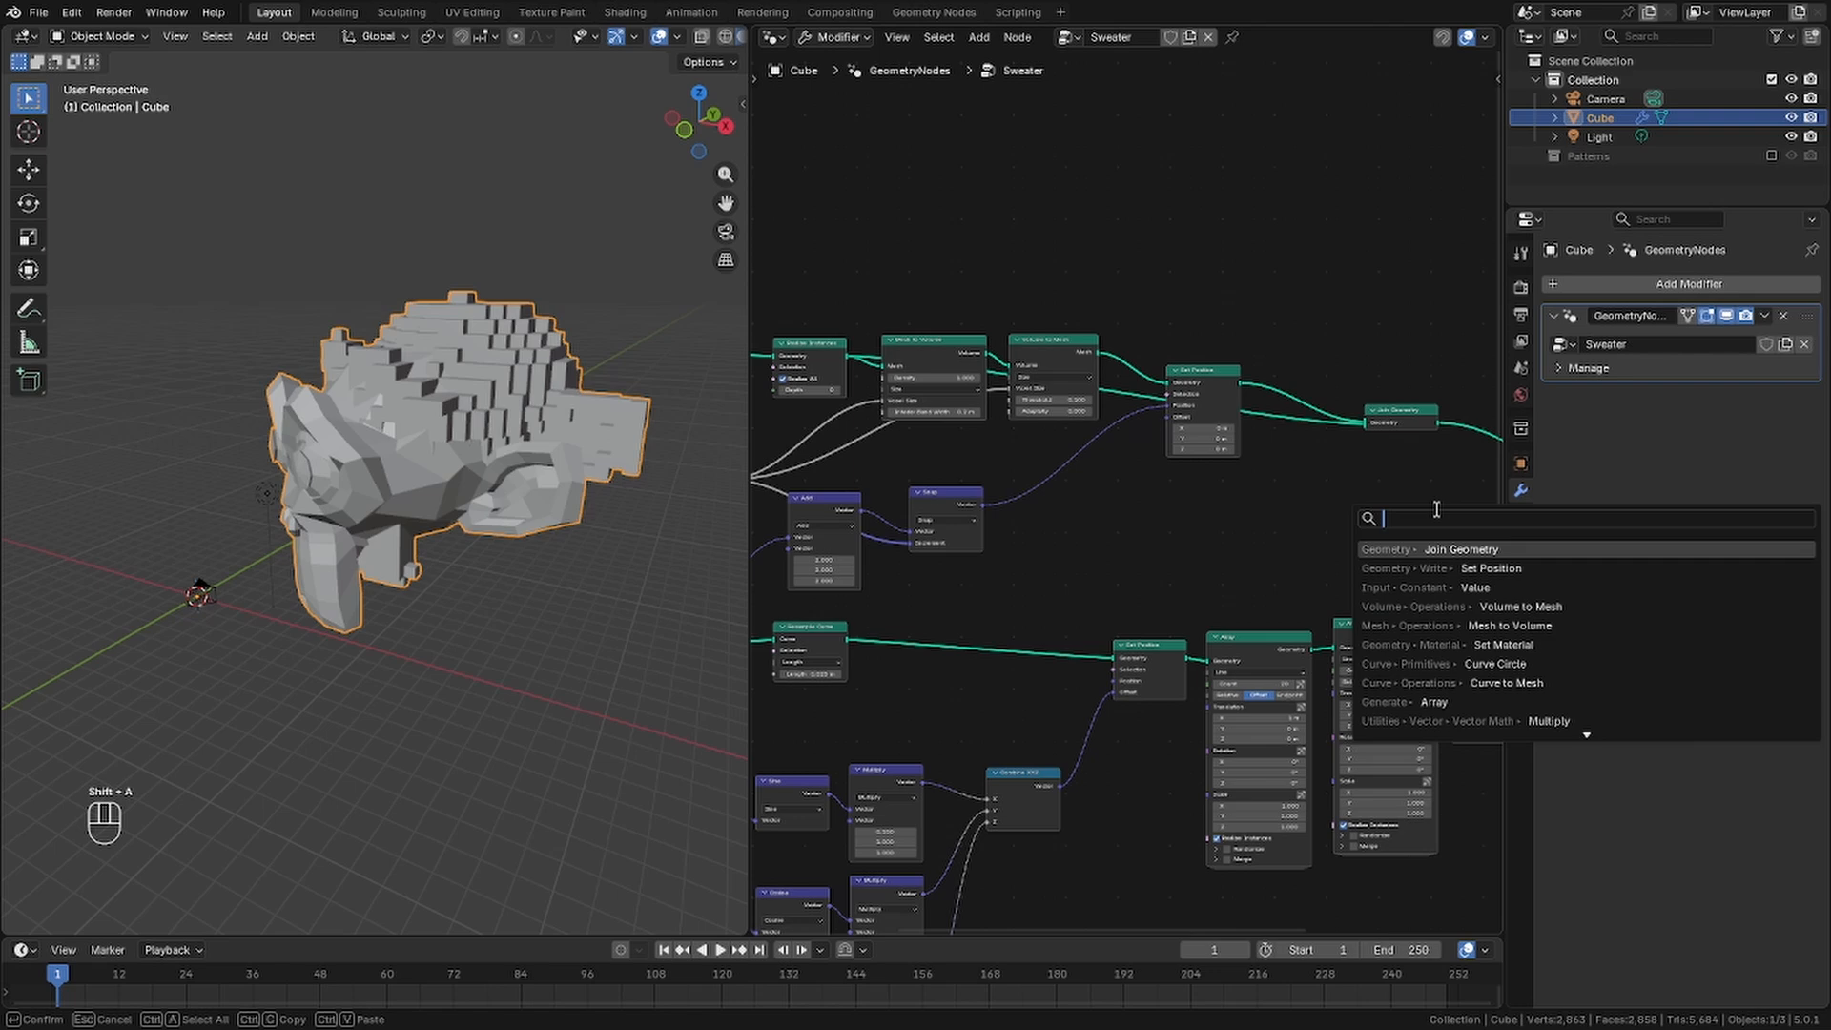
text(tran)
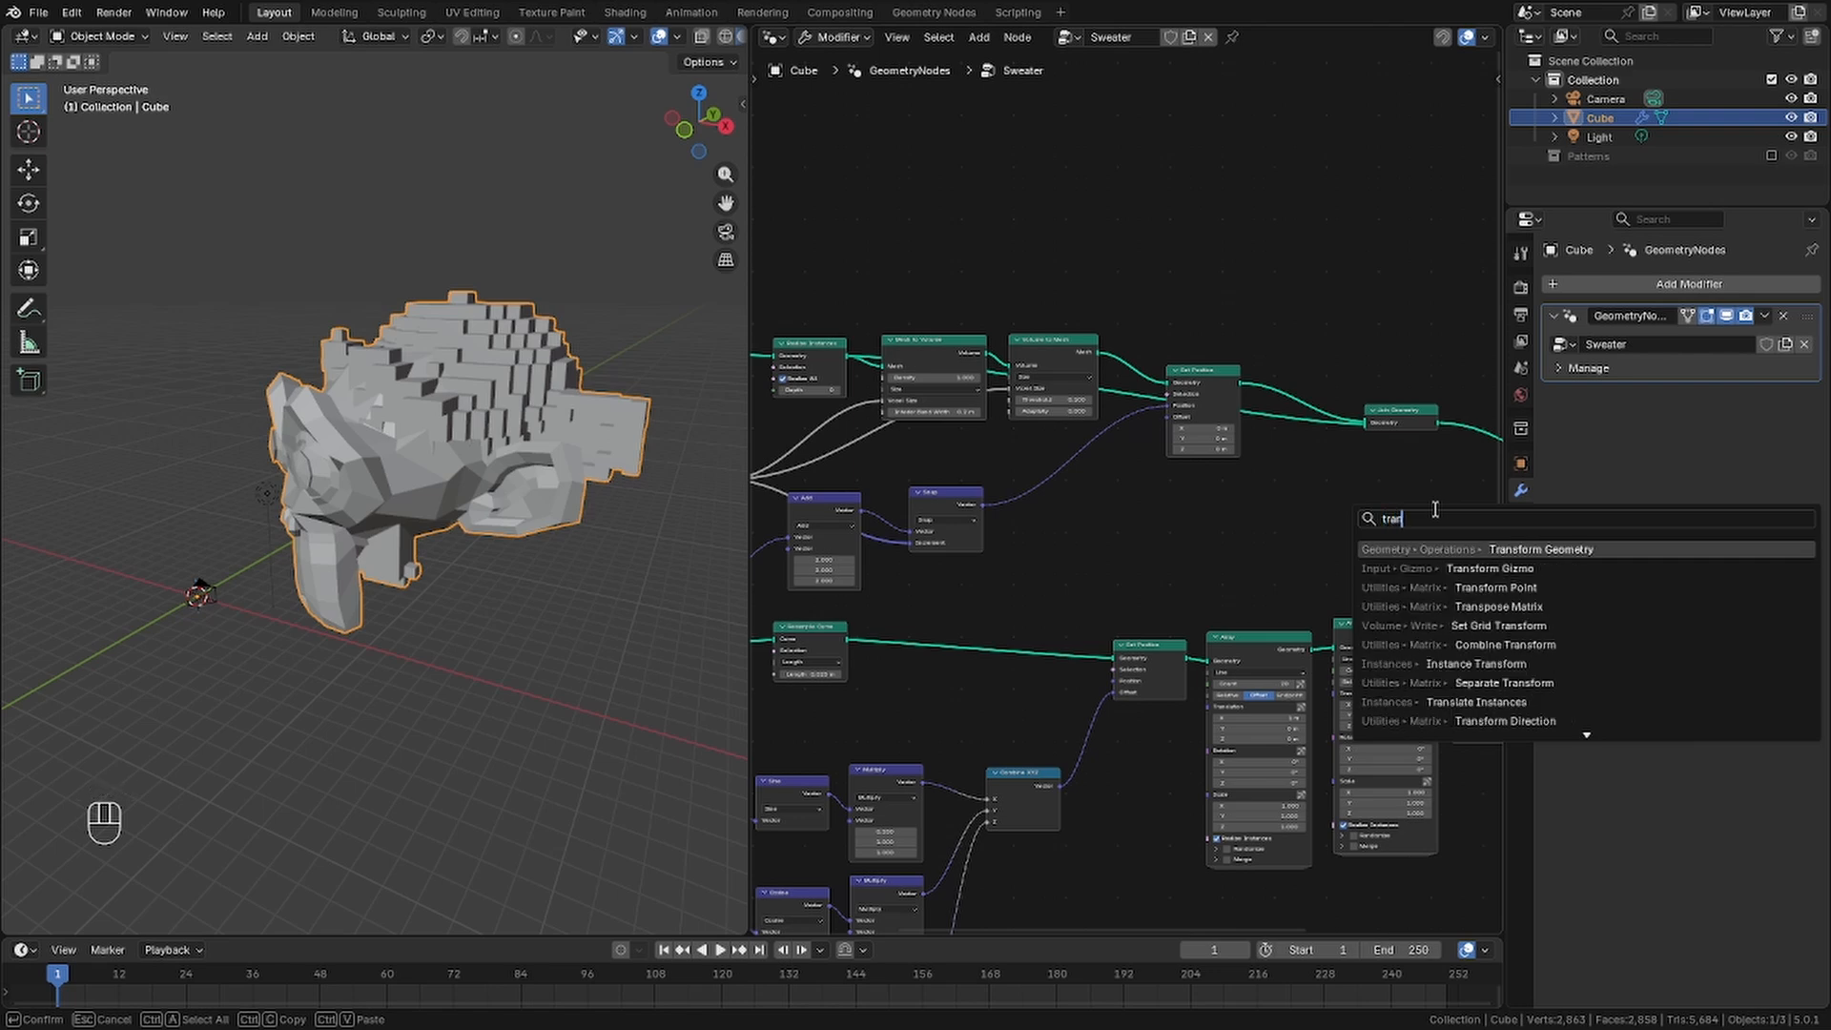
key(Return)
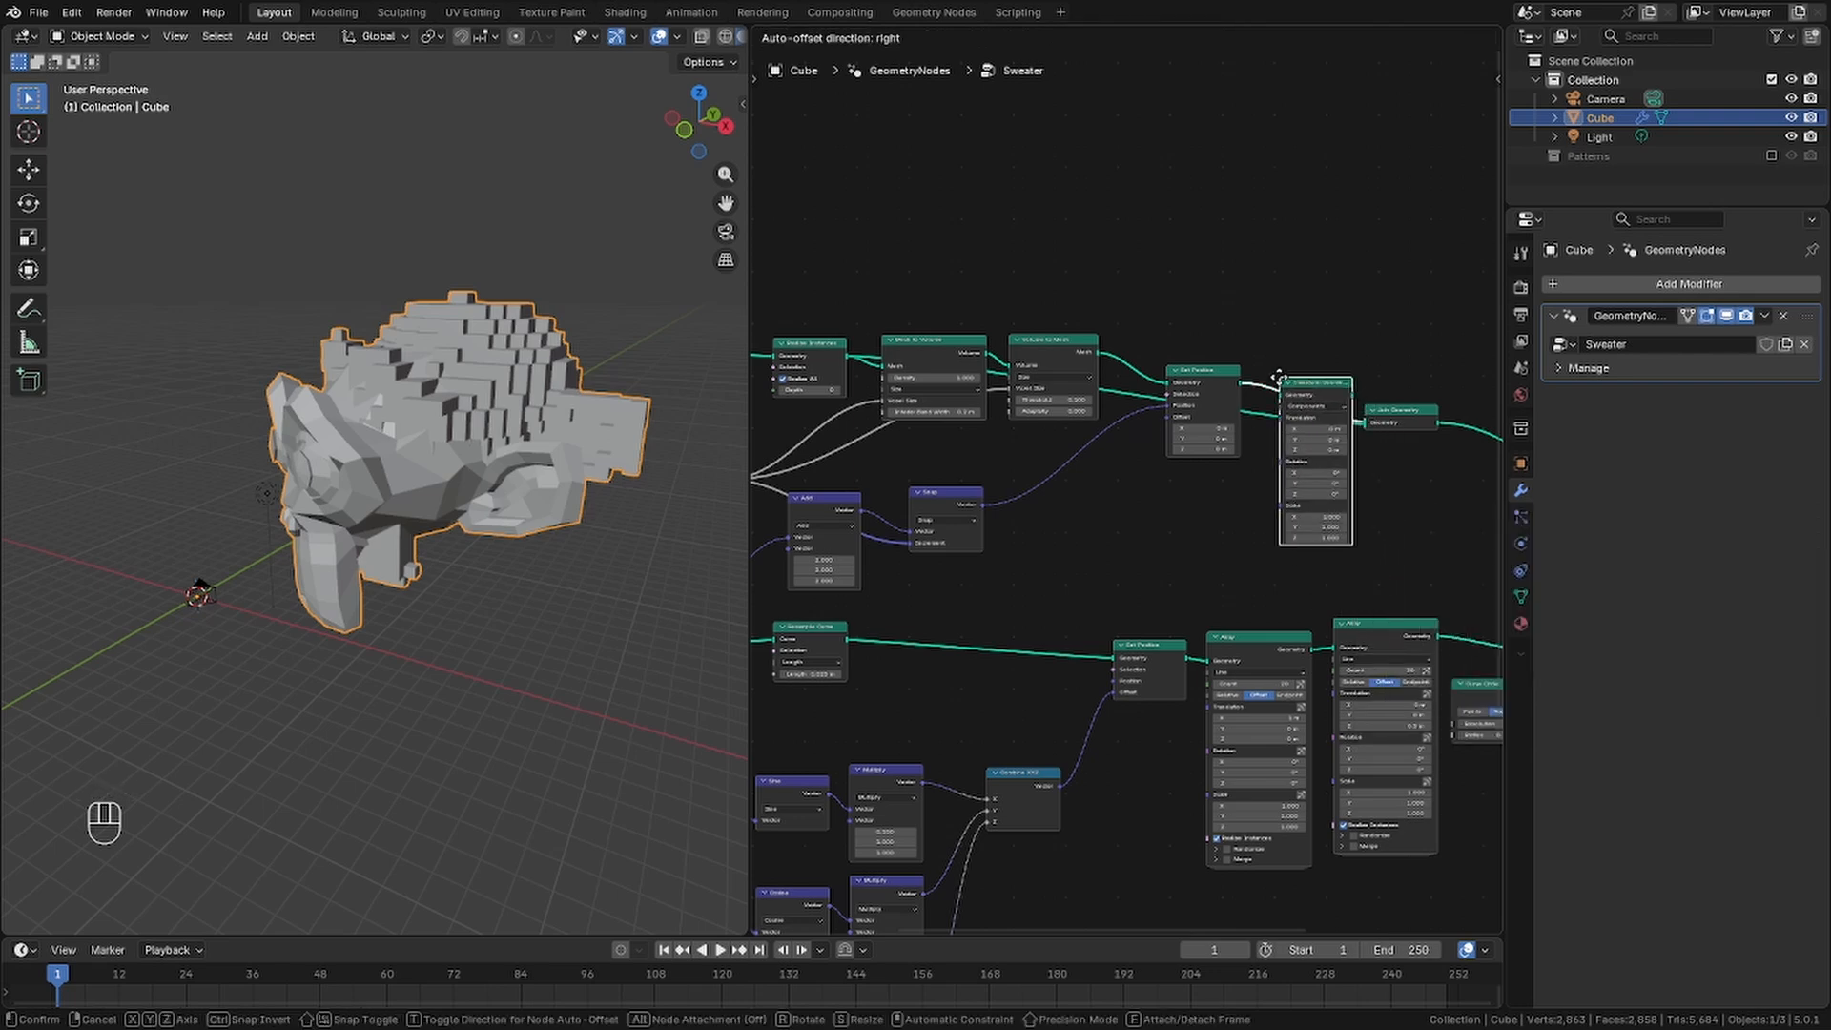
scroll(1350, 410, up, 2)
click(1389, 377)
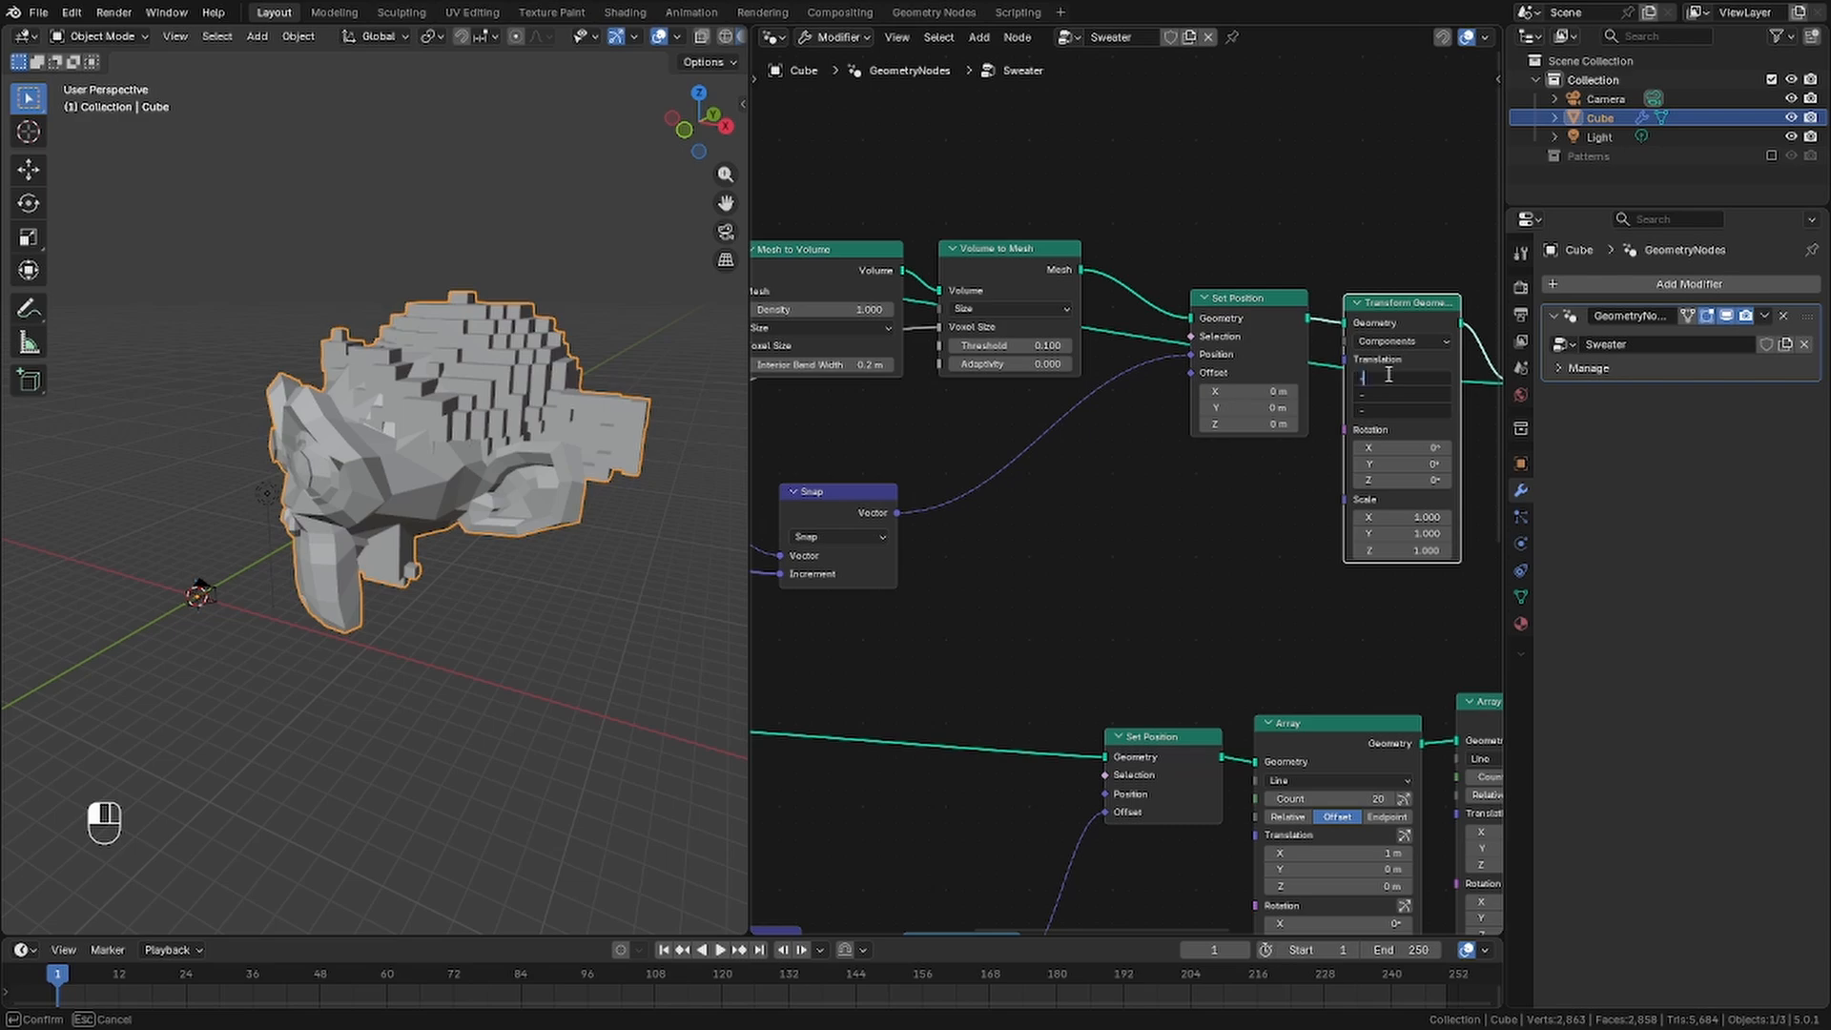
key(Return)
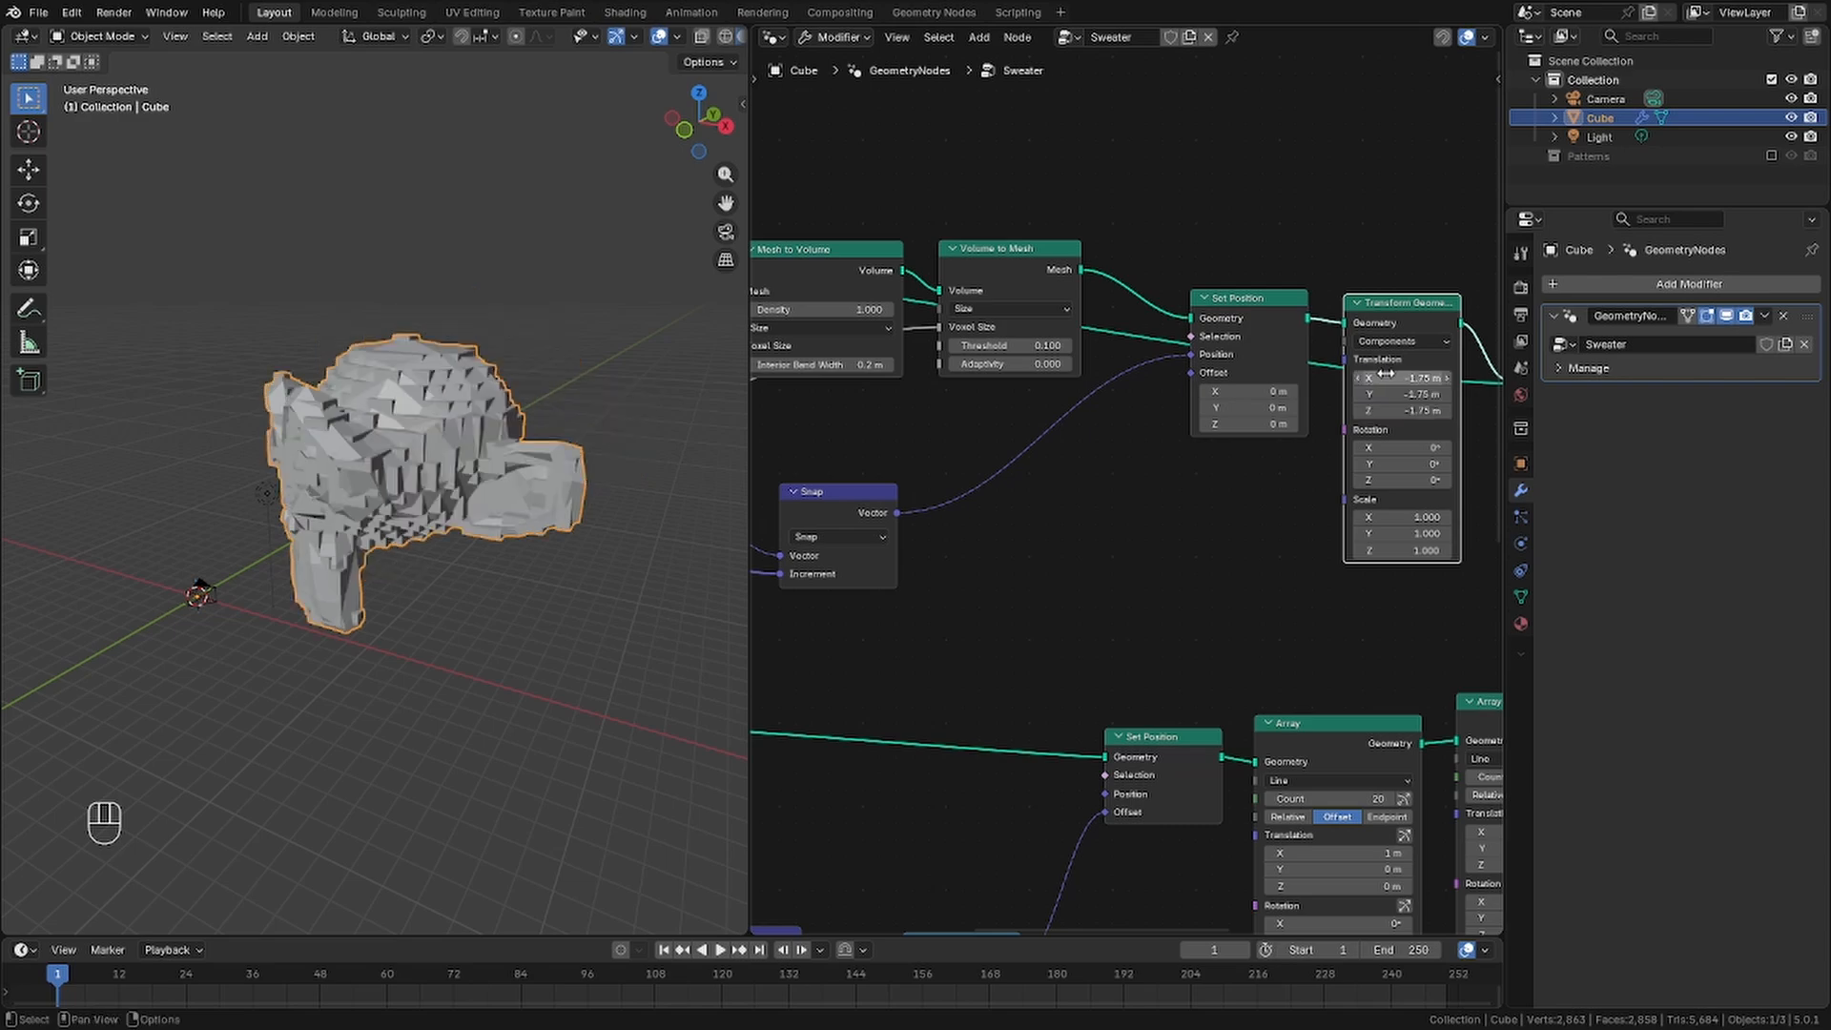
Examine the shifted voxel monkey from several angles along with the upper and lower node chains
middle_drag(381, 296, 519, 409)
scroll(461, 323, up, 3)
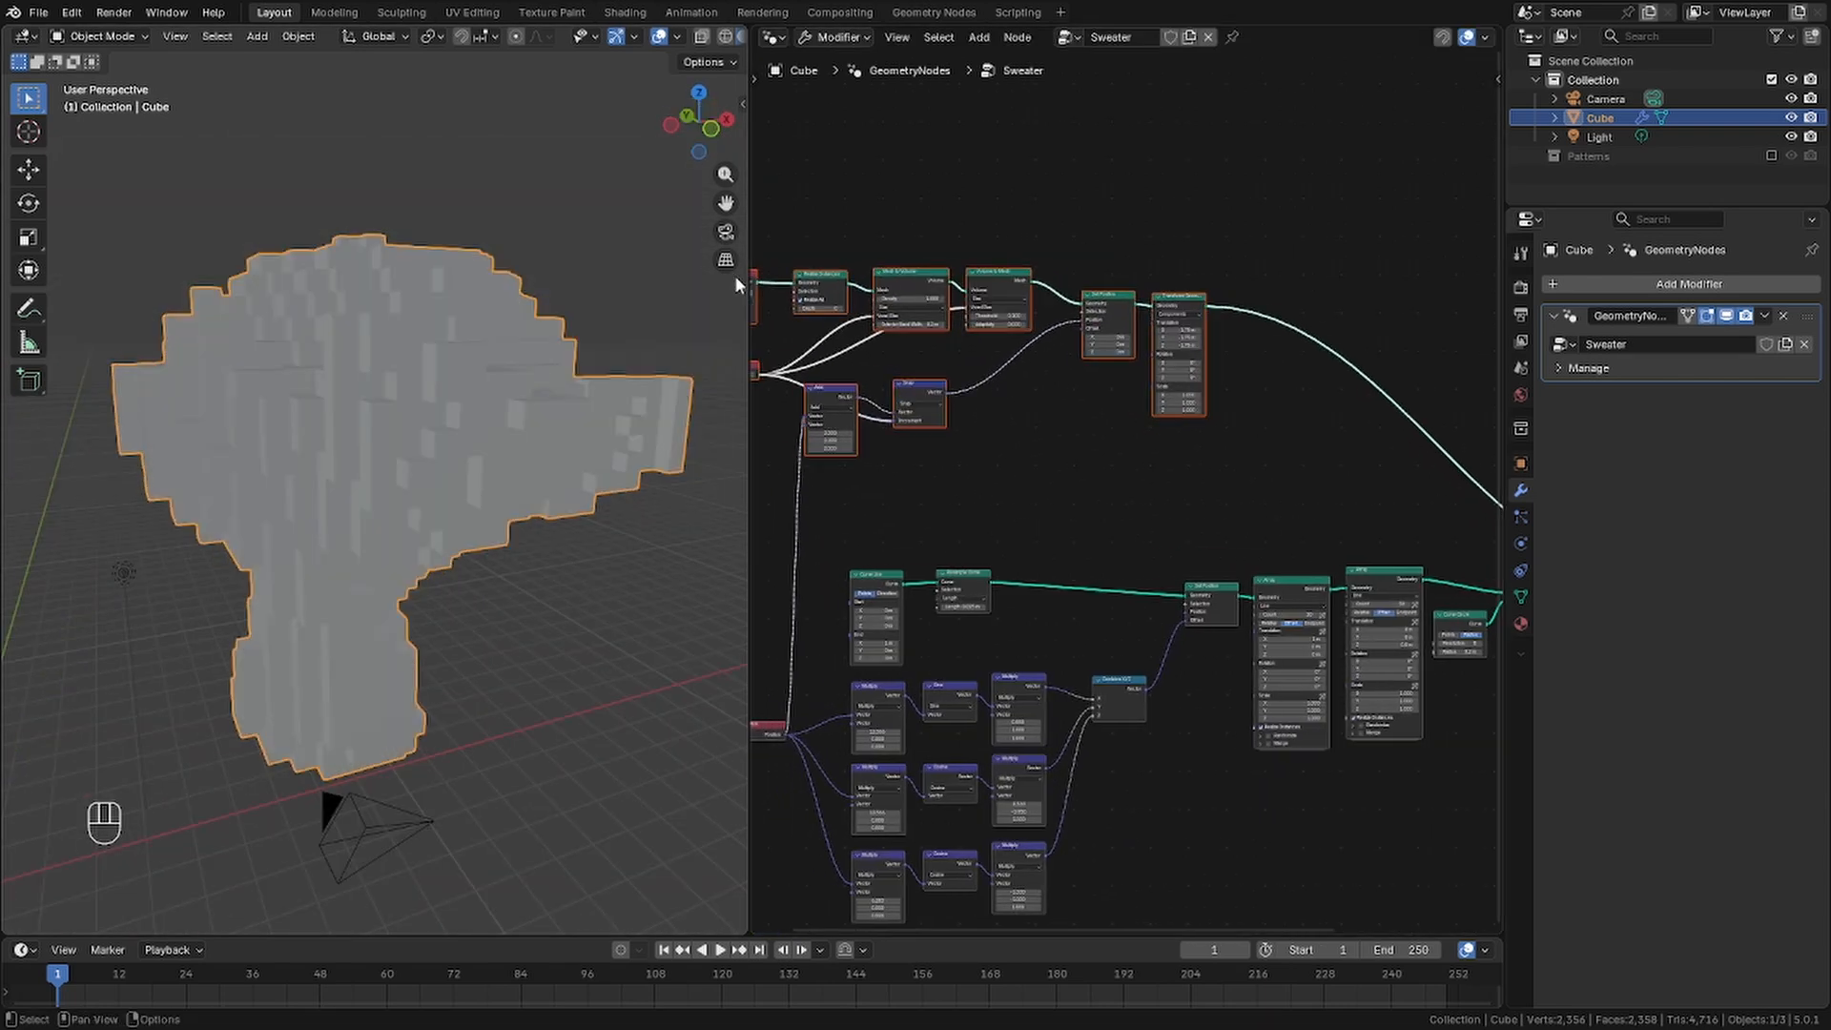
click(1169, 425)
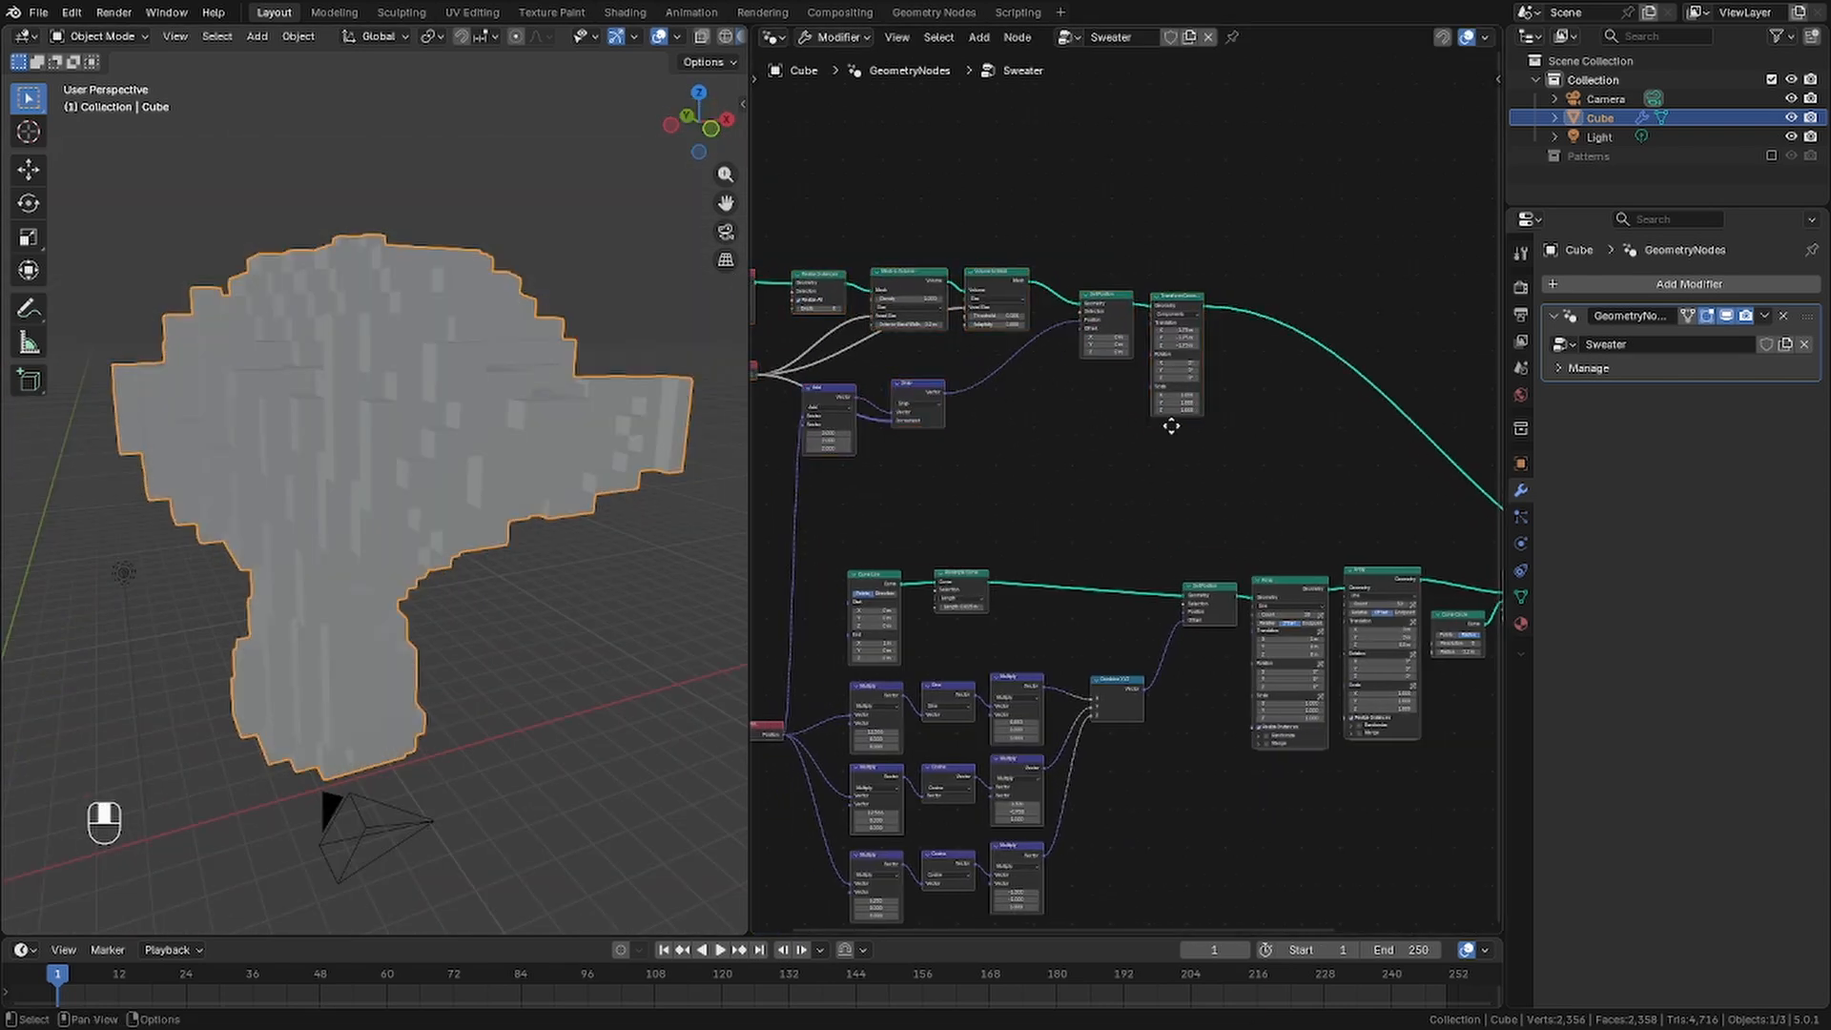
middle_drag(1173, 425, 899, 441)
middle_drag(763, 448, 951, 464)
scroll(286, 563, down, 4)
middle_drag(267, 572, 215, 577)
scroll(105, 599, up, 4)
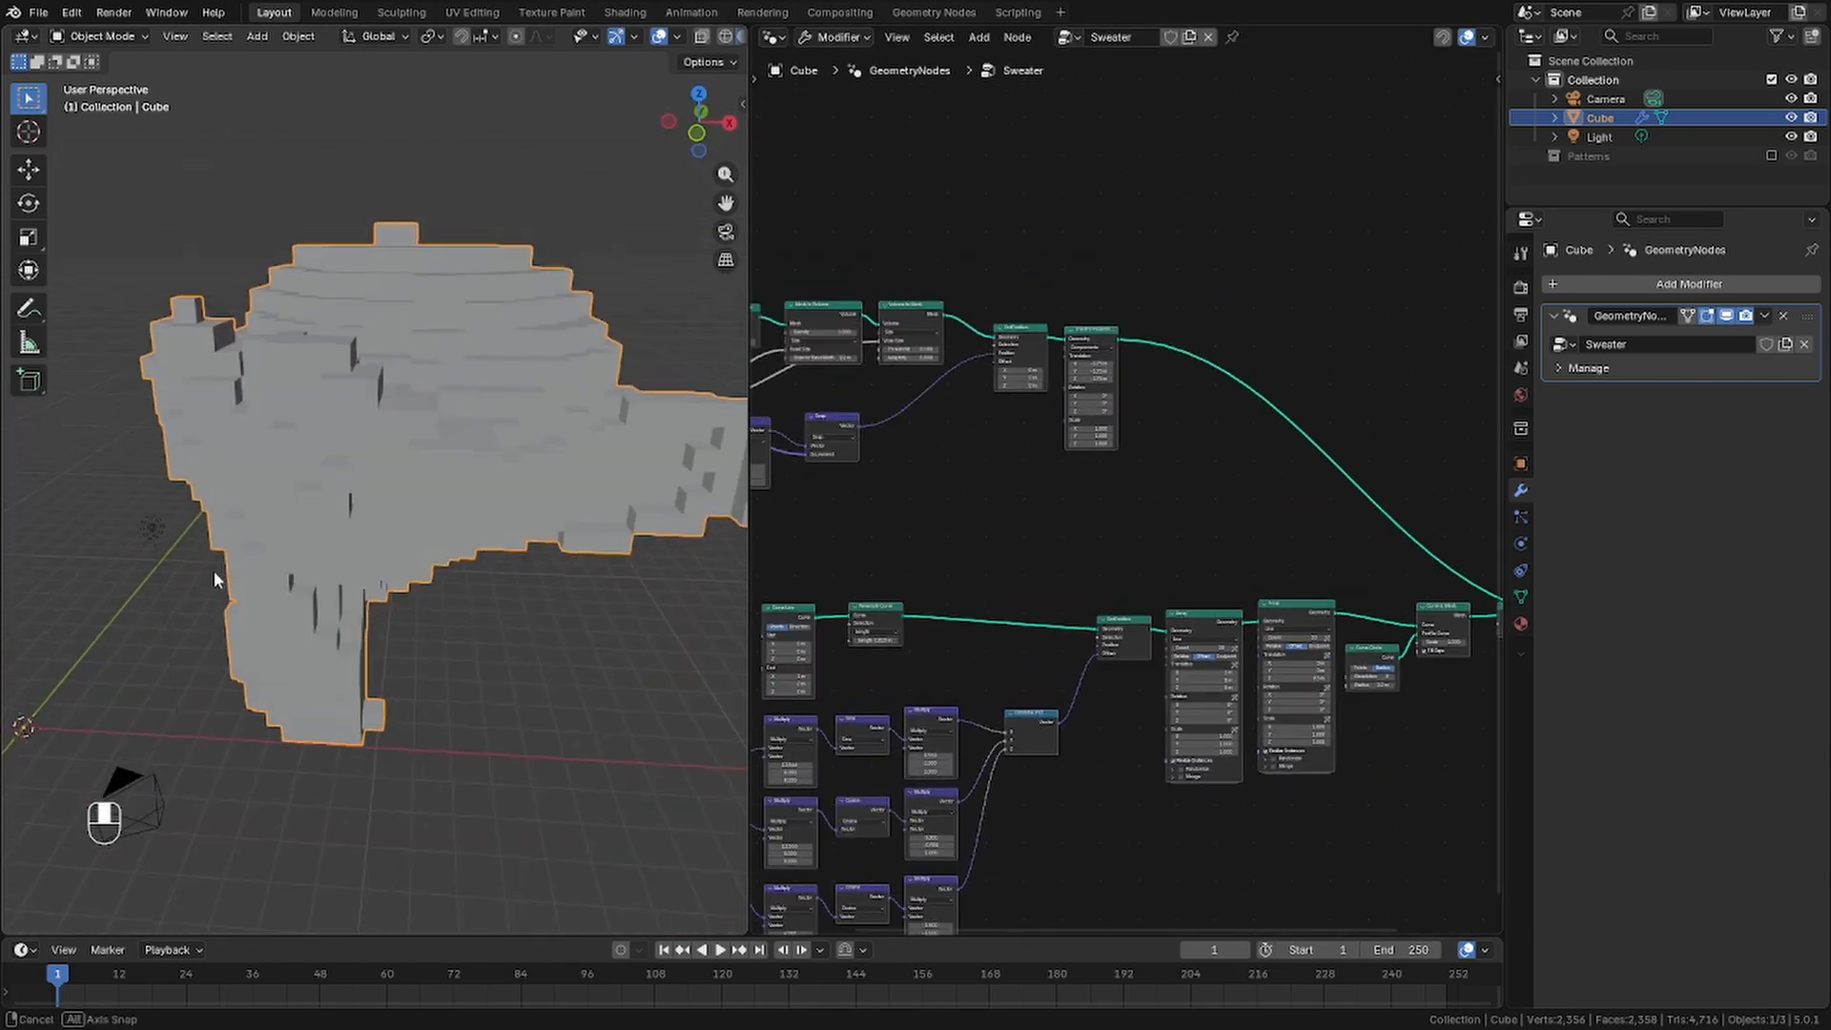
scroll(969, 609, down, 2)
middle_drag(1252, 656, 1216, 611)
scroll(1216, 603, up, 3)
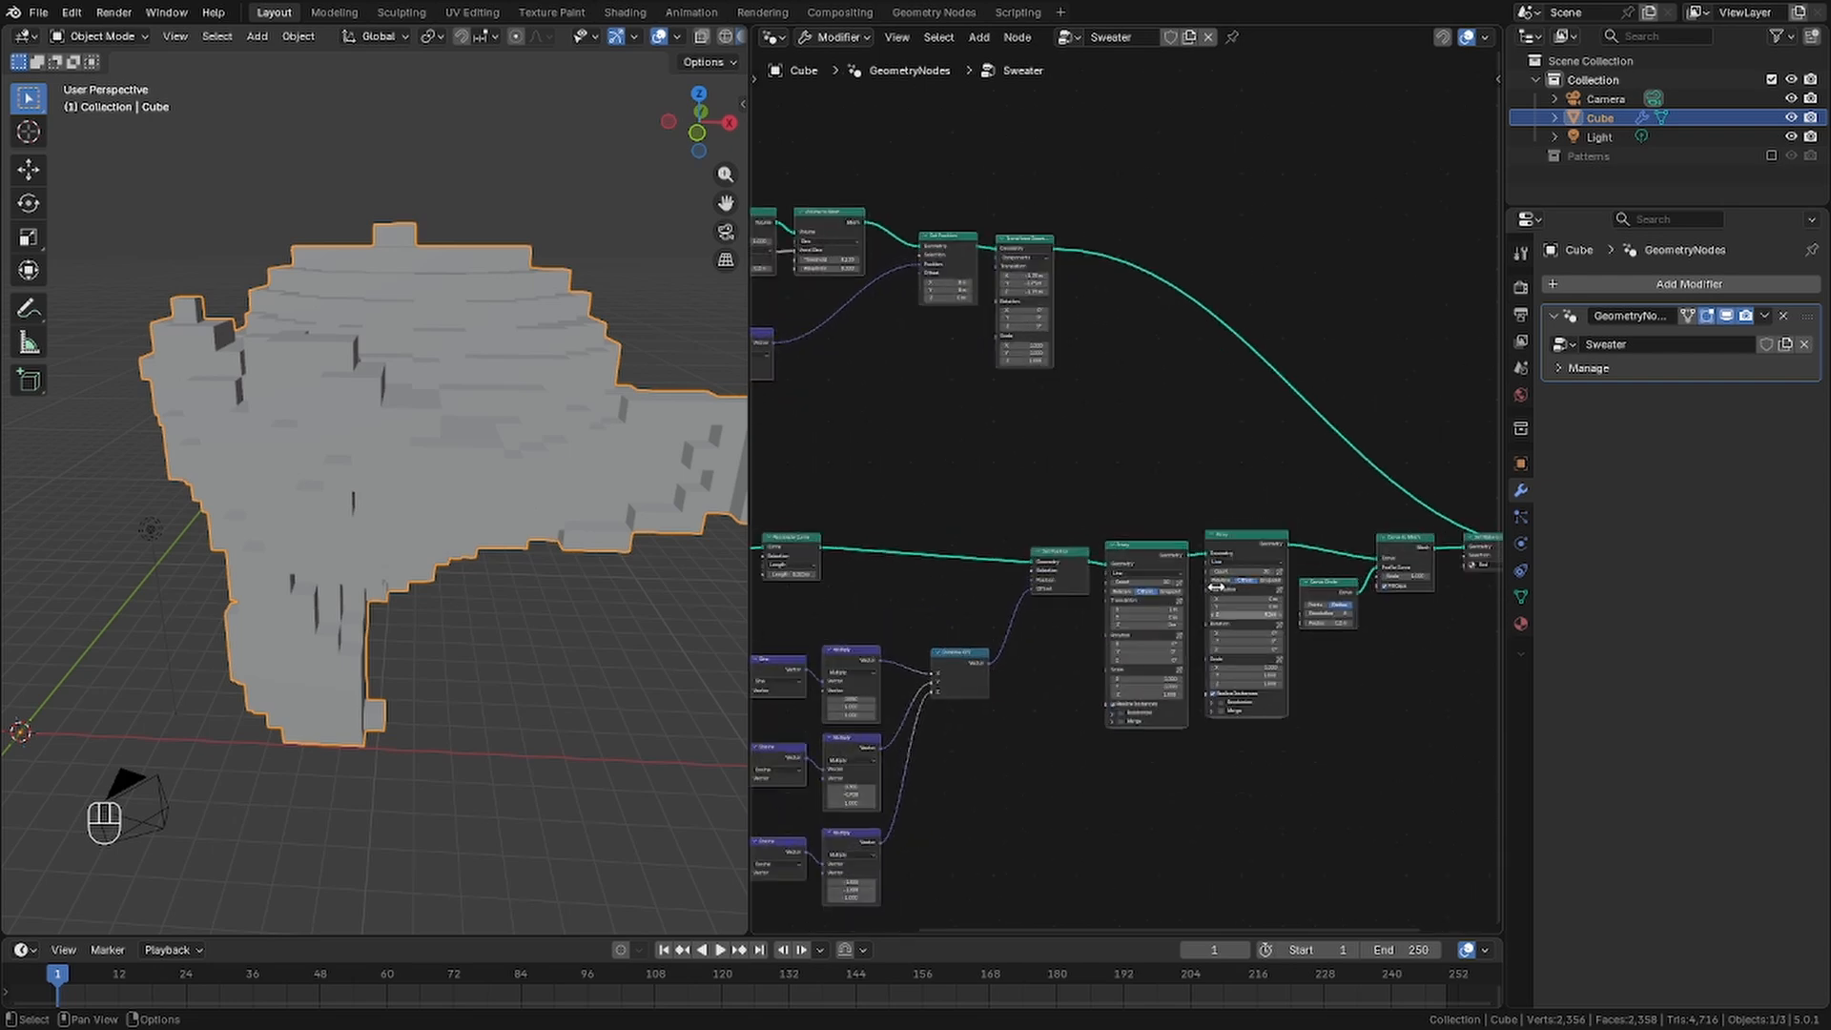
mouse_move(1121, 545)
mouse_down()
mouse_move(1106, 528)
mouse_move(1123, 539)
mouse_up()
middle_drag(1050, 437, 1252, 318)
middle_drag(1132, 649, 768, 665)
middle_drag(1099, 320, 1186, 389)
middle_drag(34, 446, 133, 434)
middle_drag(597, 404, 490, 368)
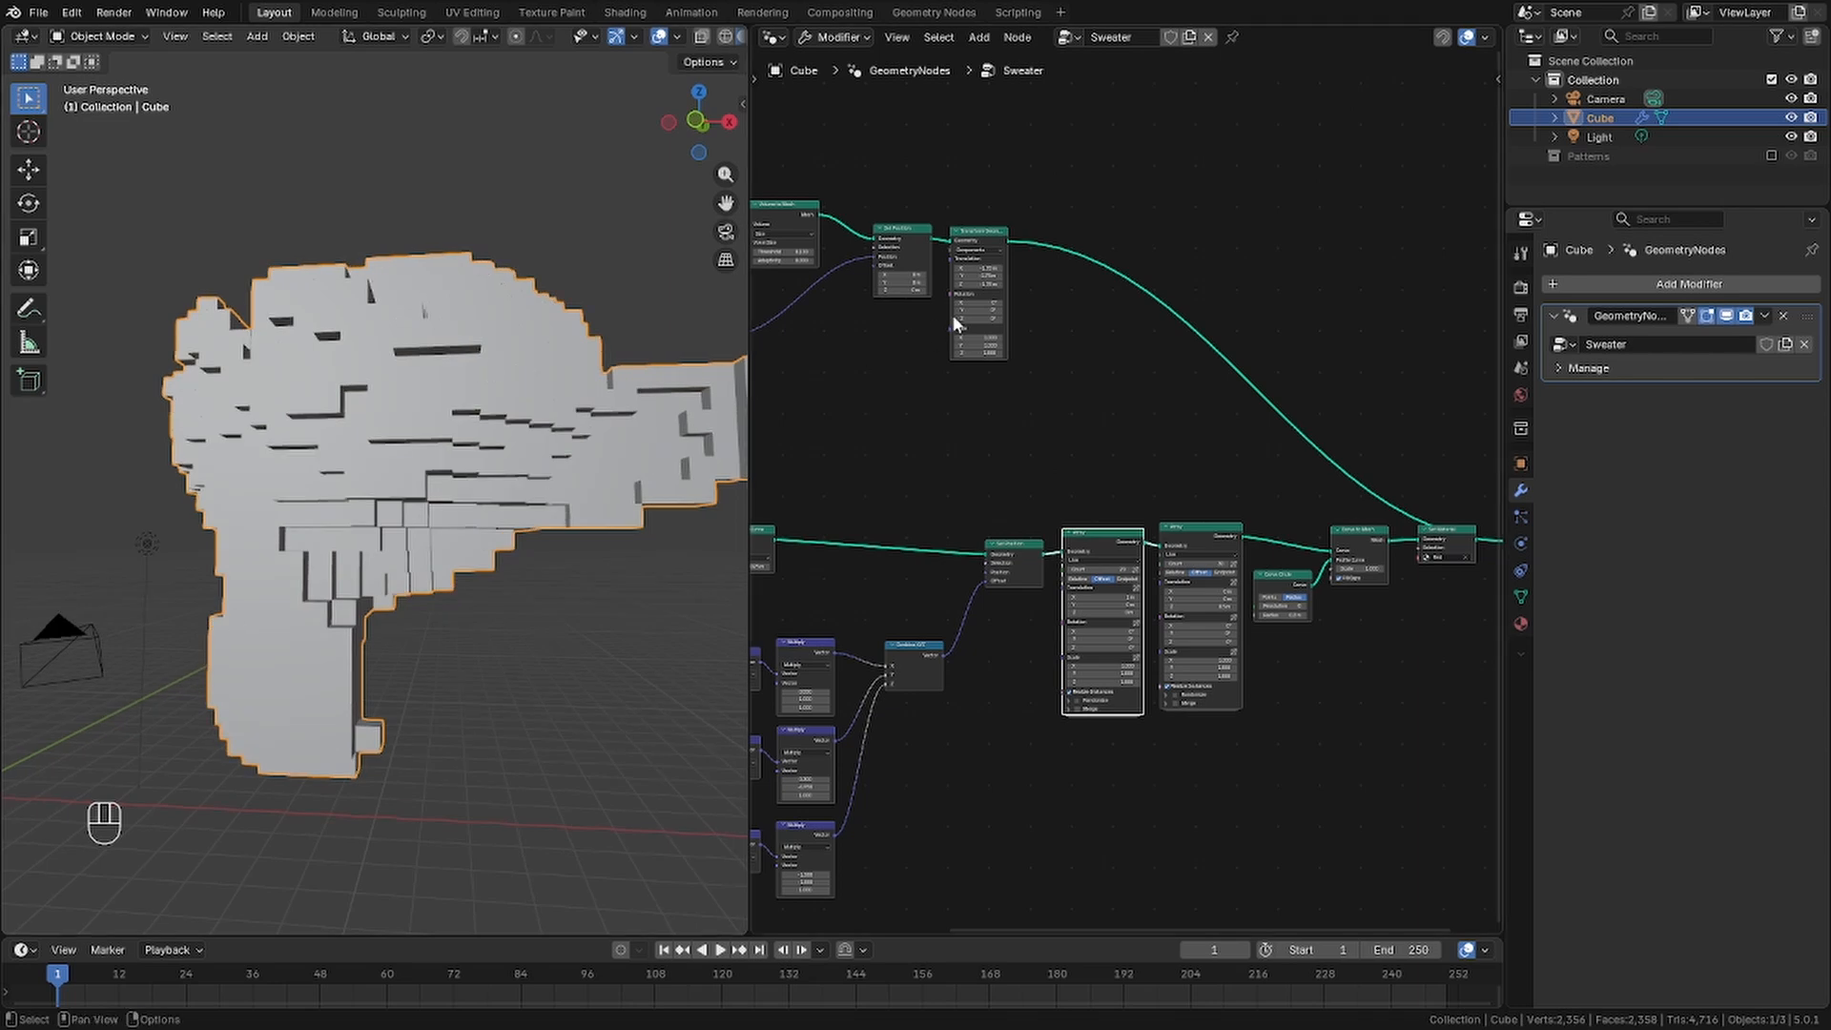
Add a Raycast node after Transform Geometry so the transformed mesh feeds its Target Geometry input
middle_drag(997, 443, 1587, 507)
scroll(1027, 326, right, 8)
key(shift+a)
text(rayc)
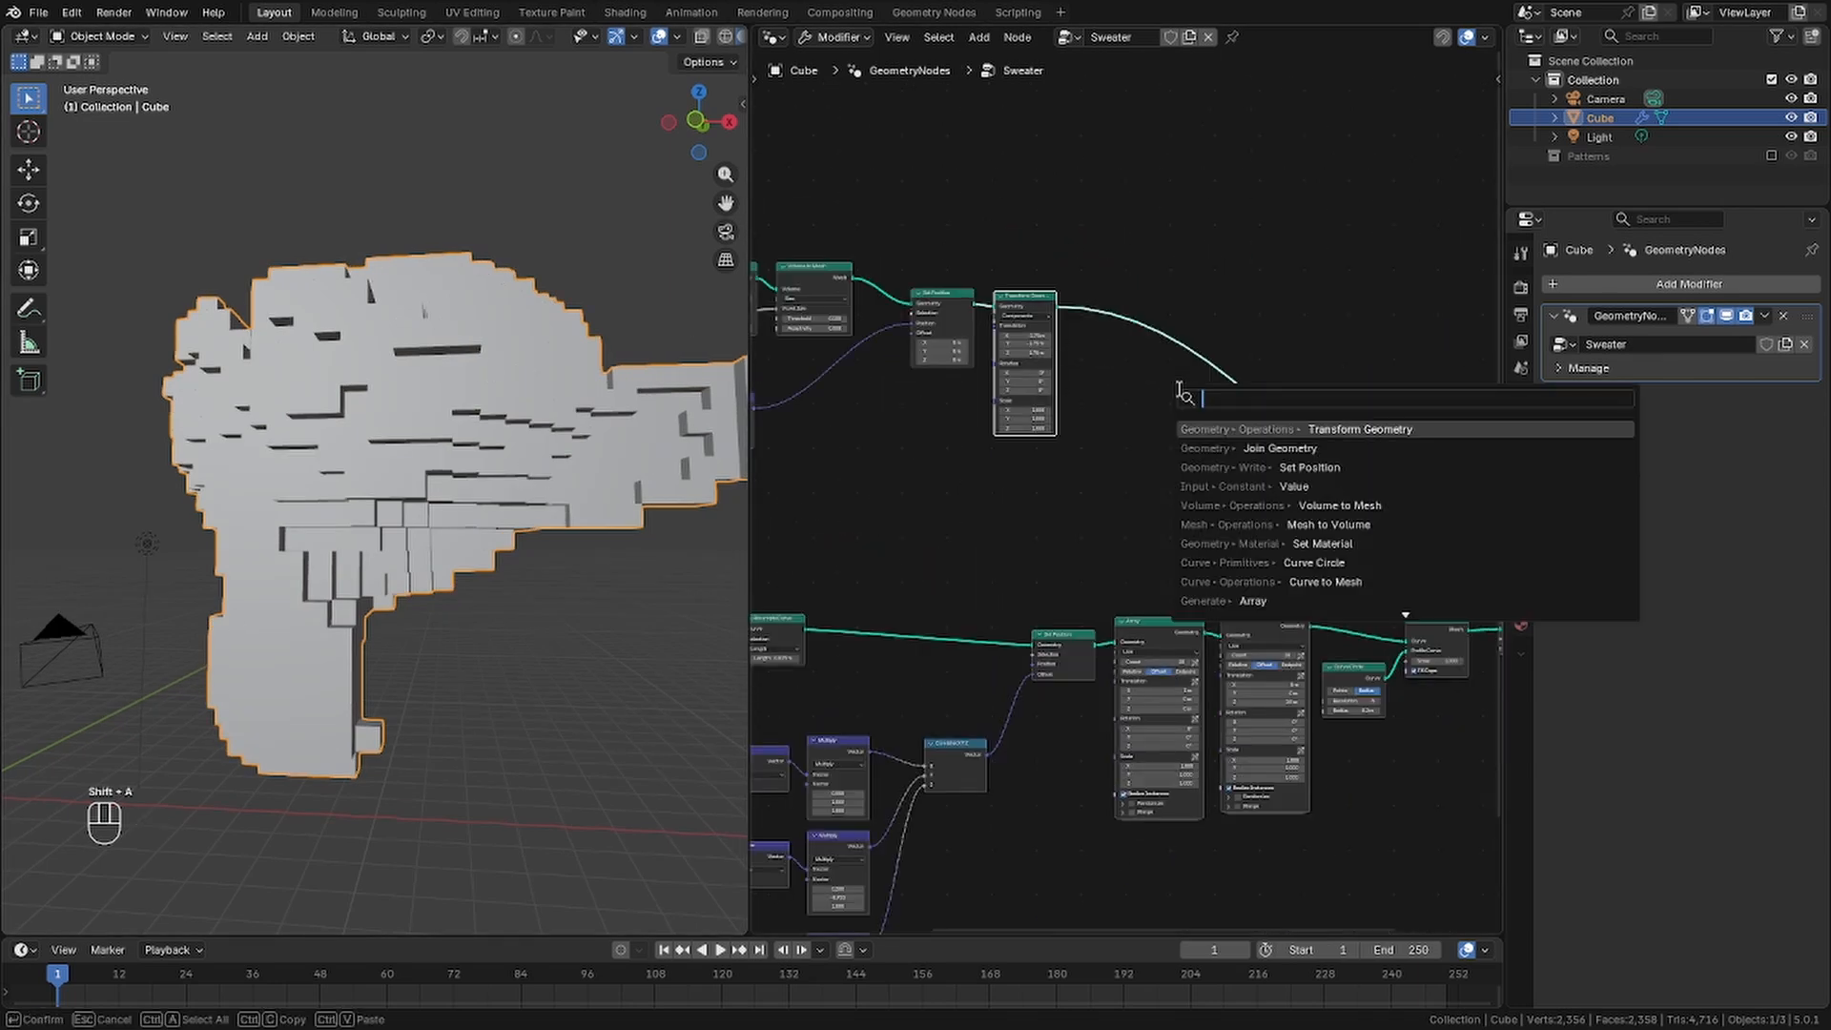
key(Return)
click(1173, 396)
scroll(1166, 398, up, 3)
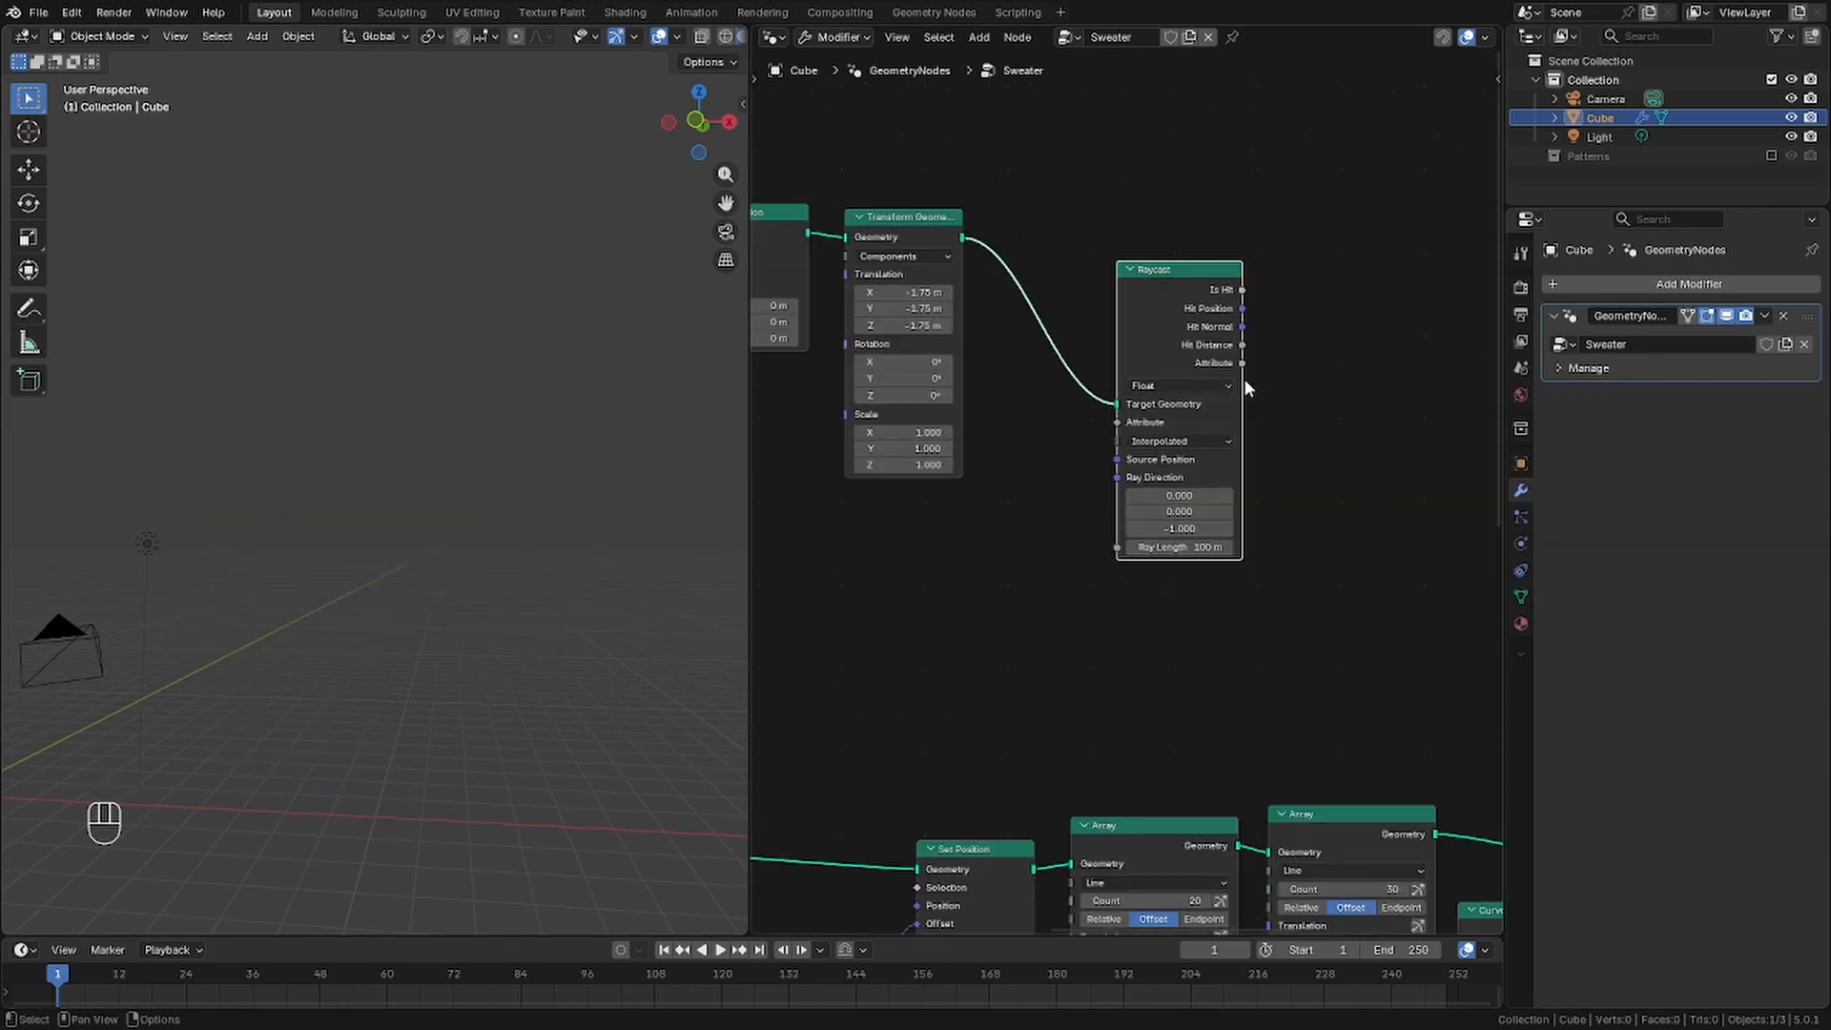
drag(1177, 311, 1195, 276)
click(1303, 374)
middle_drag(1300, 377, 1291, 386)
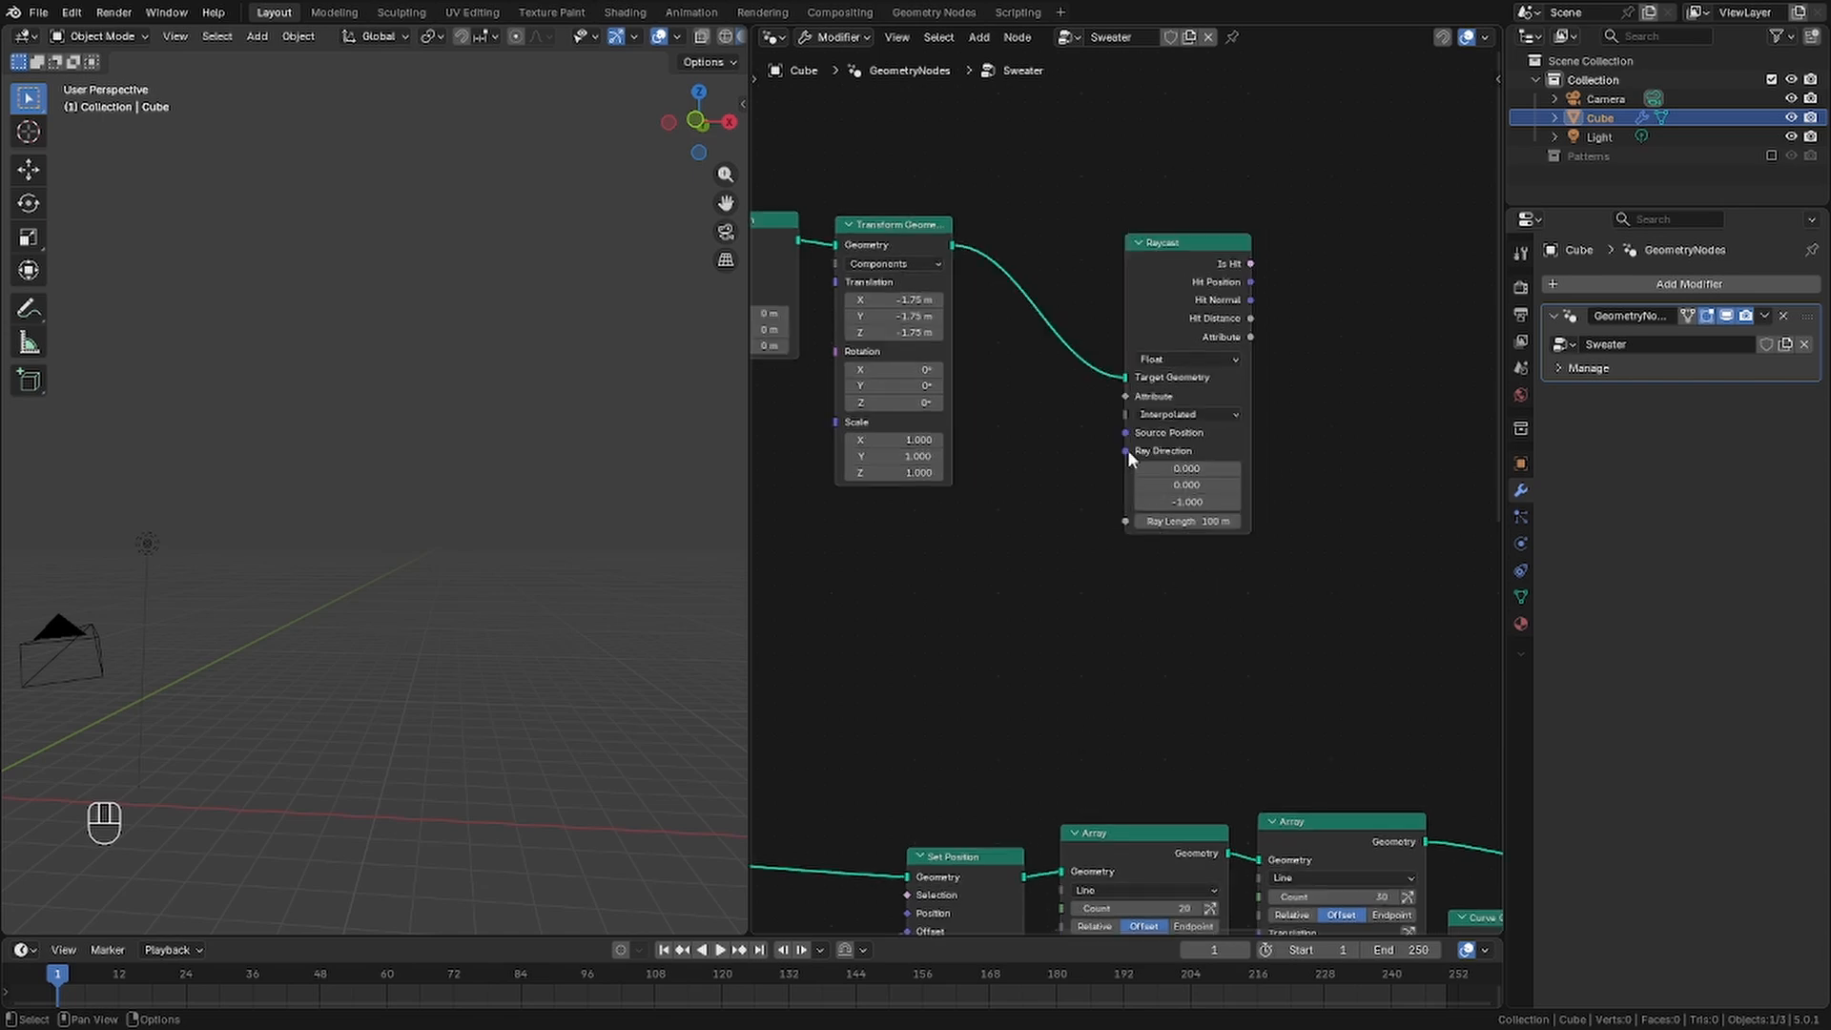
Add a Vector input node with values 0, 0, -1 connected to the Raycast node's Ray Direction
drag(1127, 449, 1021, 573)
text(vec)
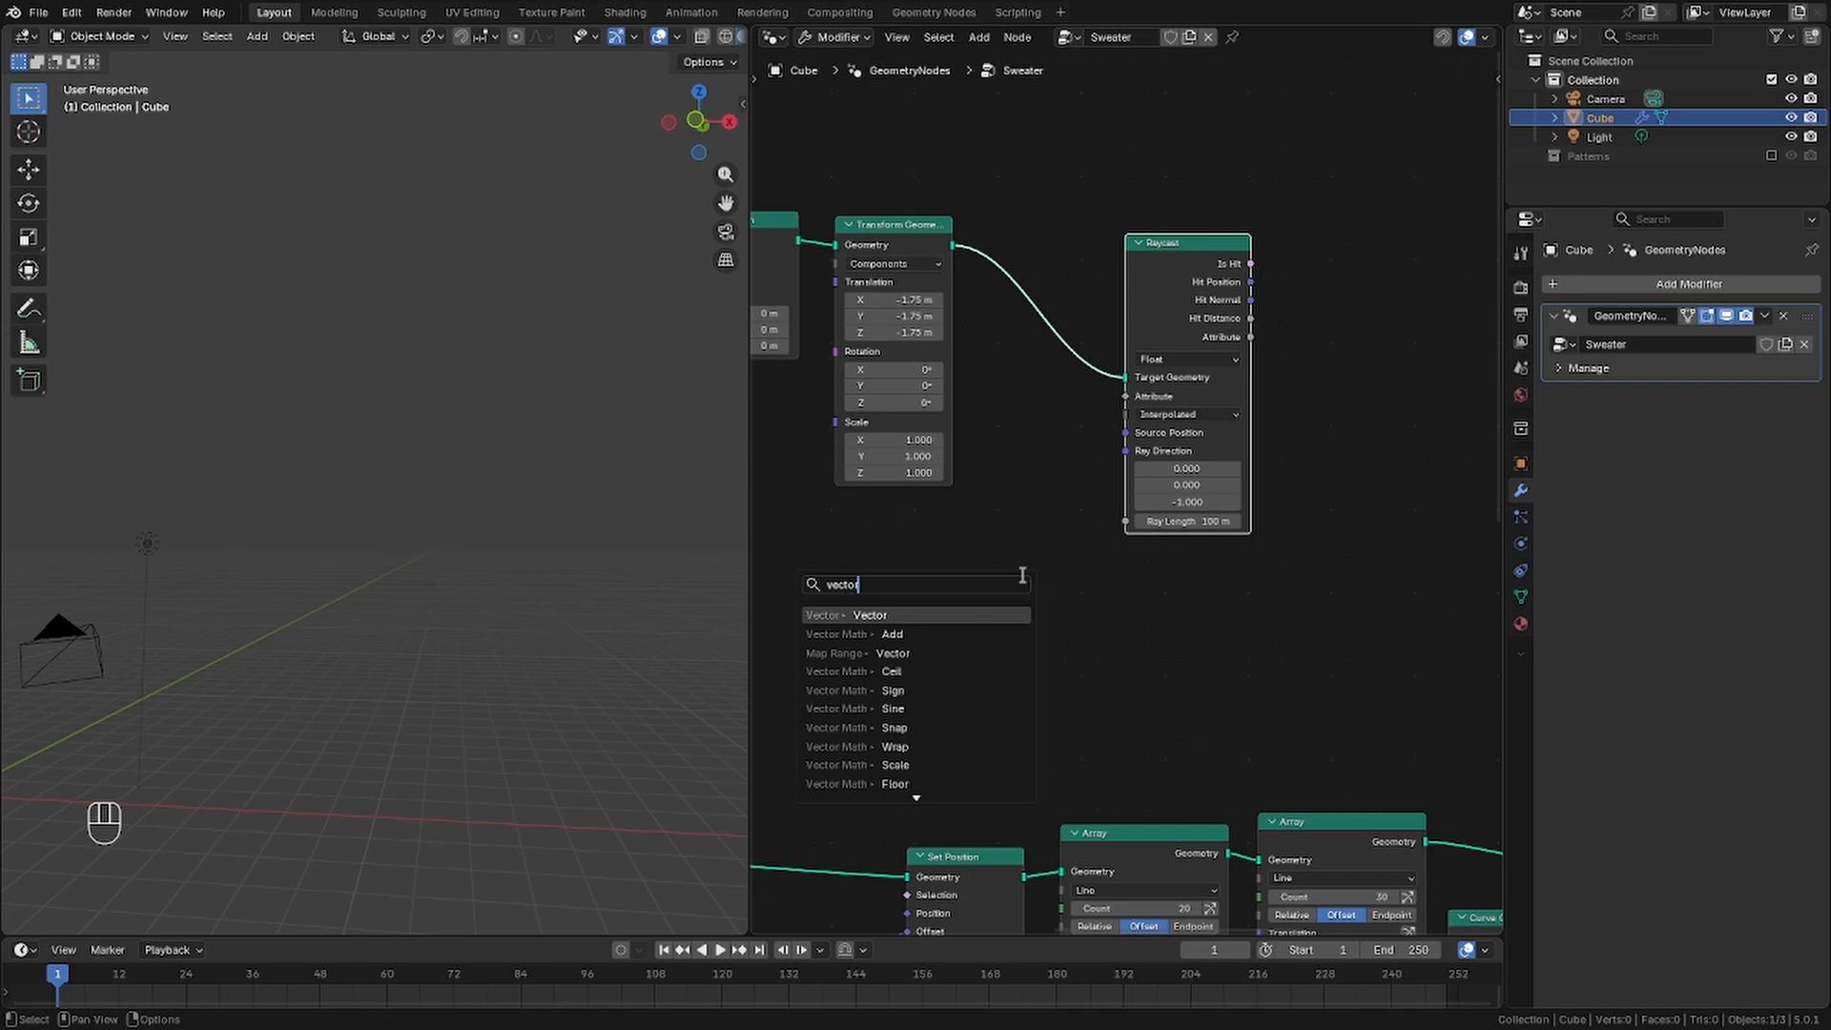
text(tor)
key(Return)
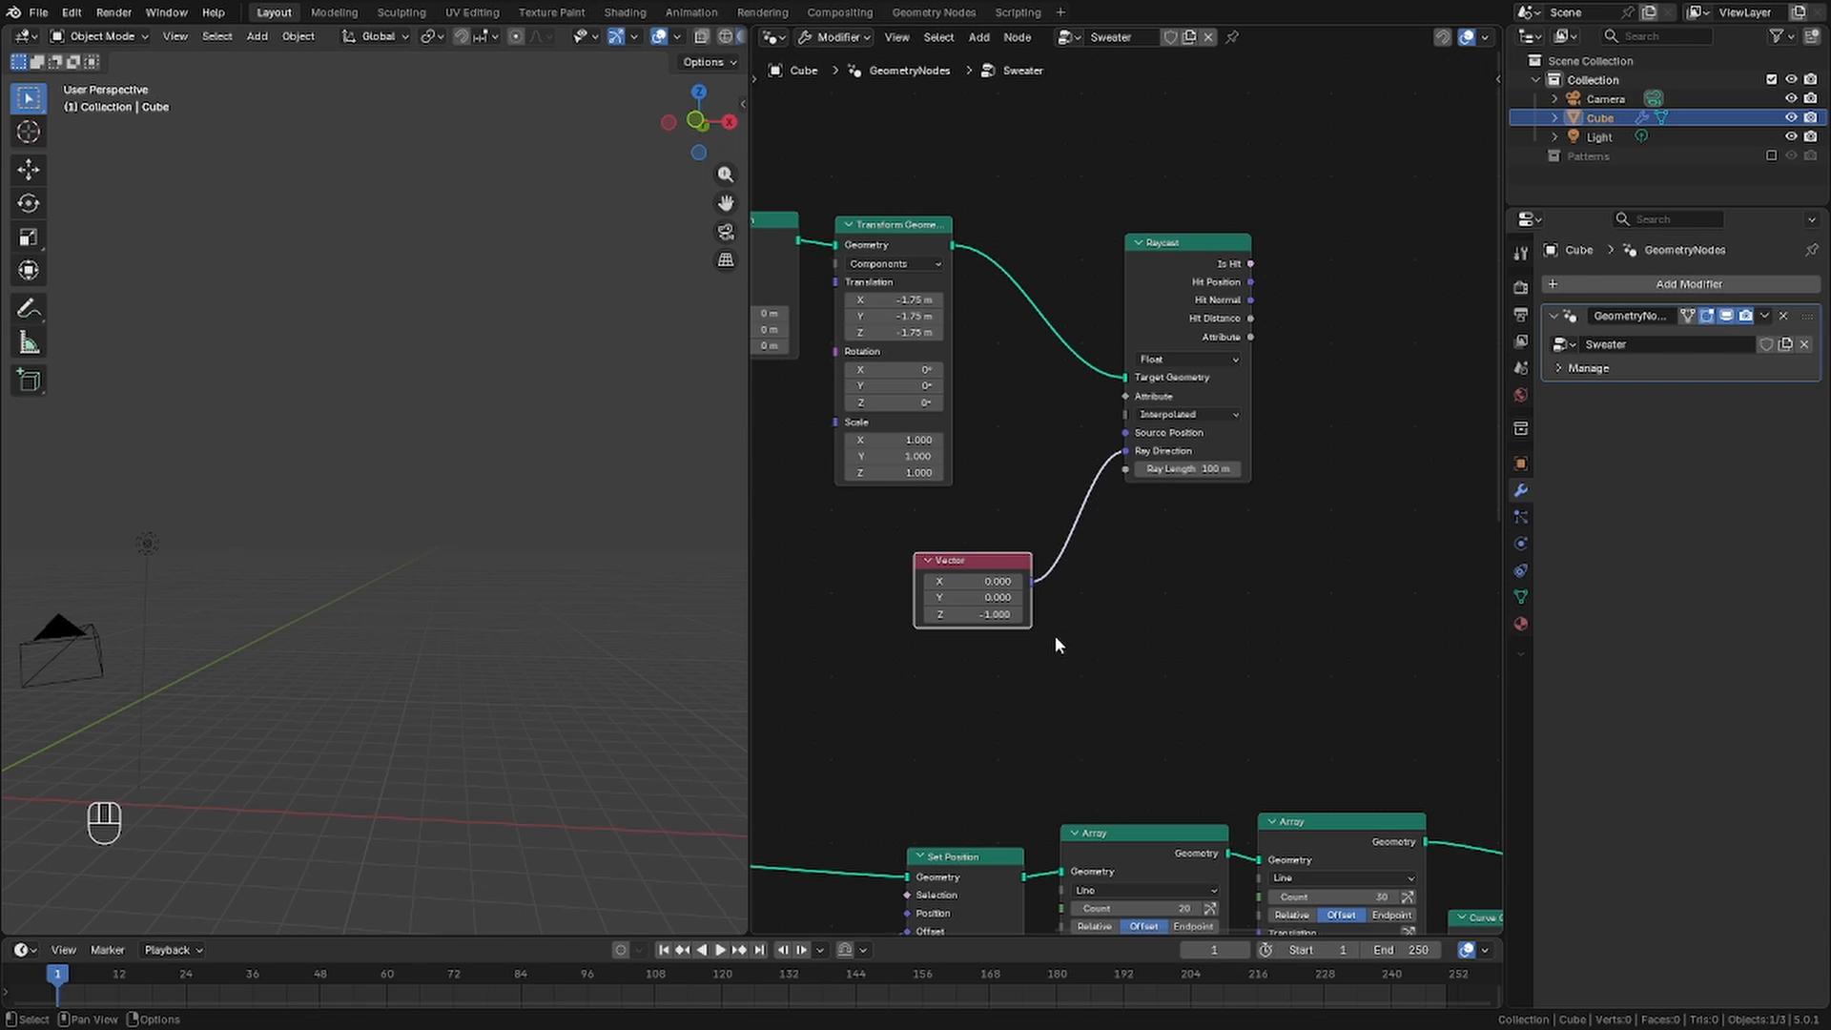
middle_drag(1055, 646, 953, 653)
Add a Dot Product node fed by Raycast's Hit Normal and connect the Vector node to its second input
drag(1148, 307, 1231, 277)
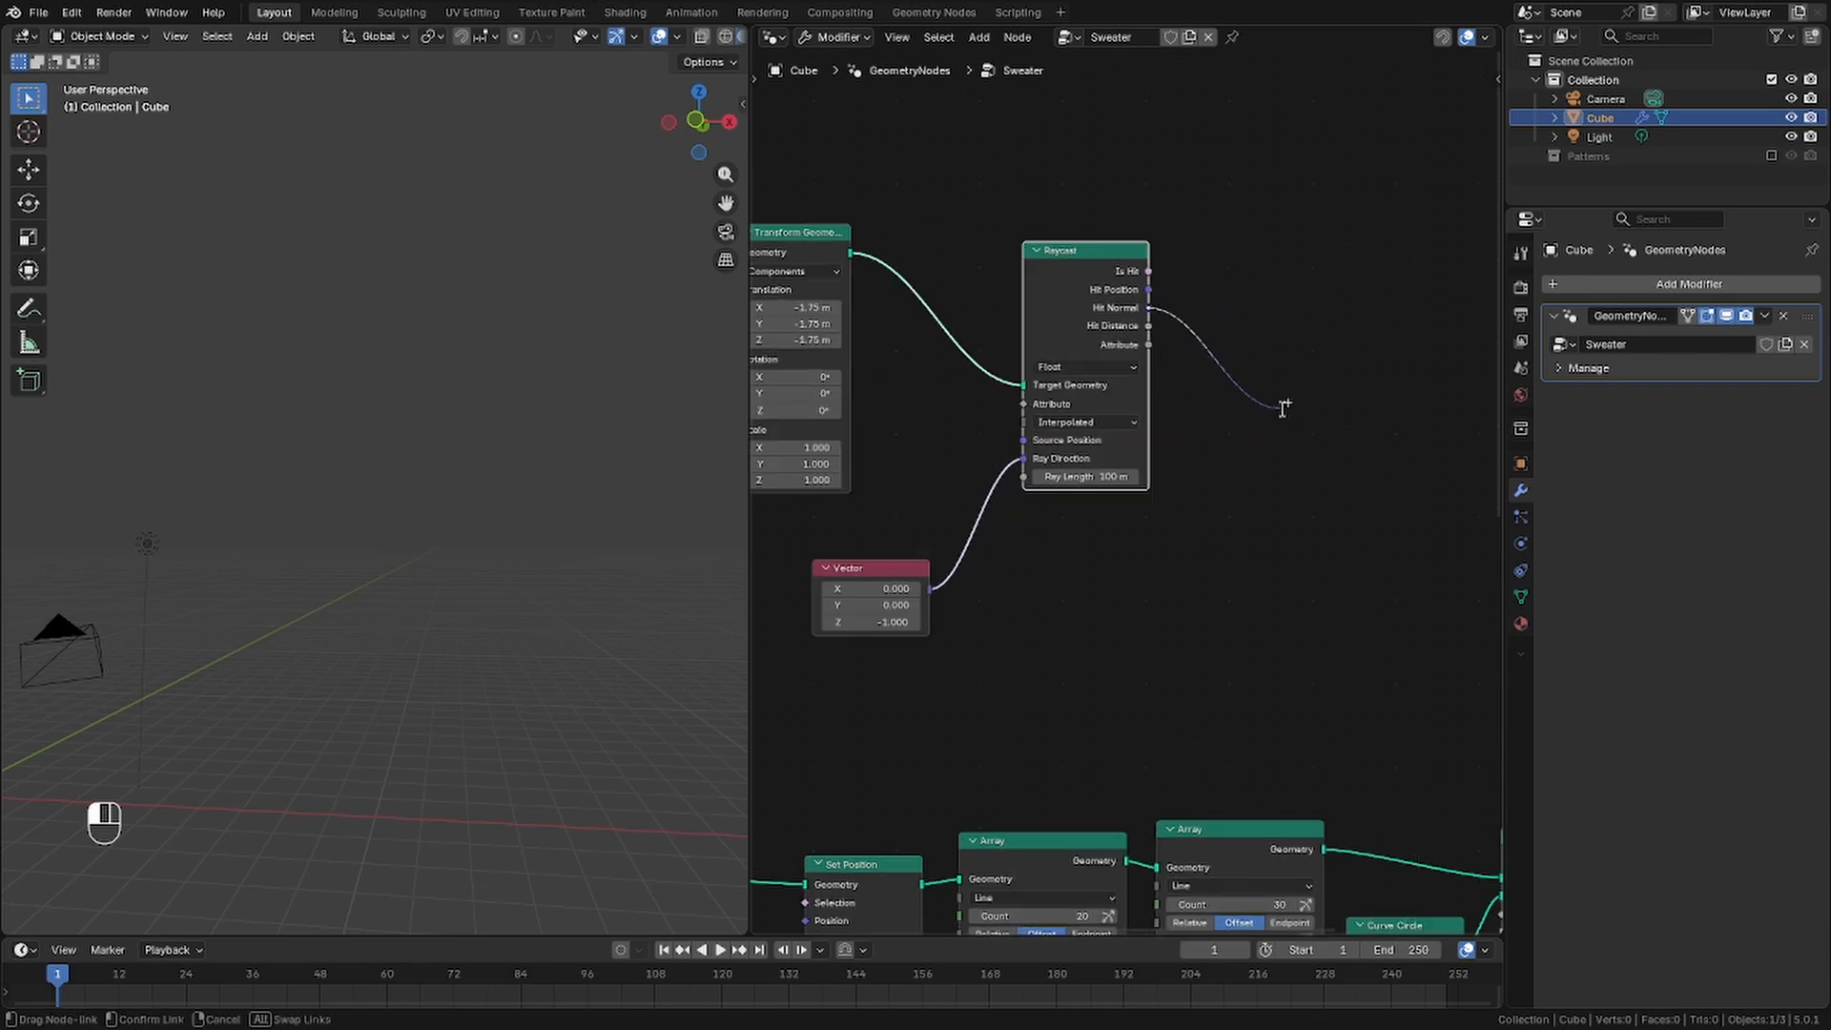
drag(1283, 408, 1284, 408)
text(dot pr)
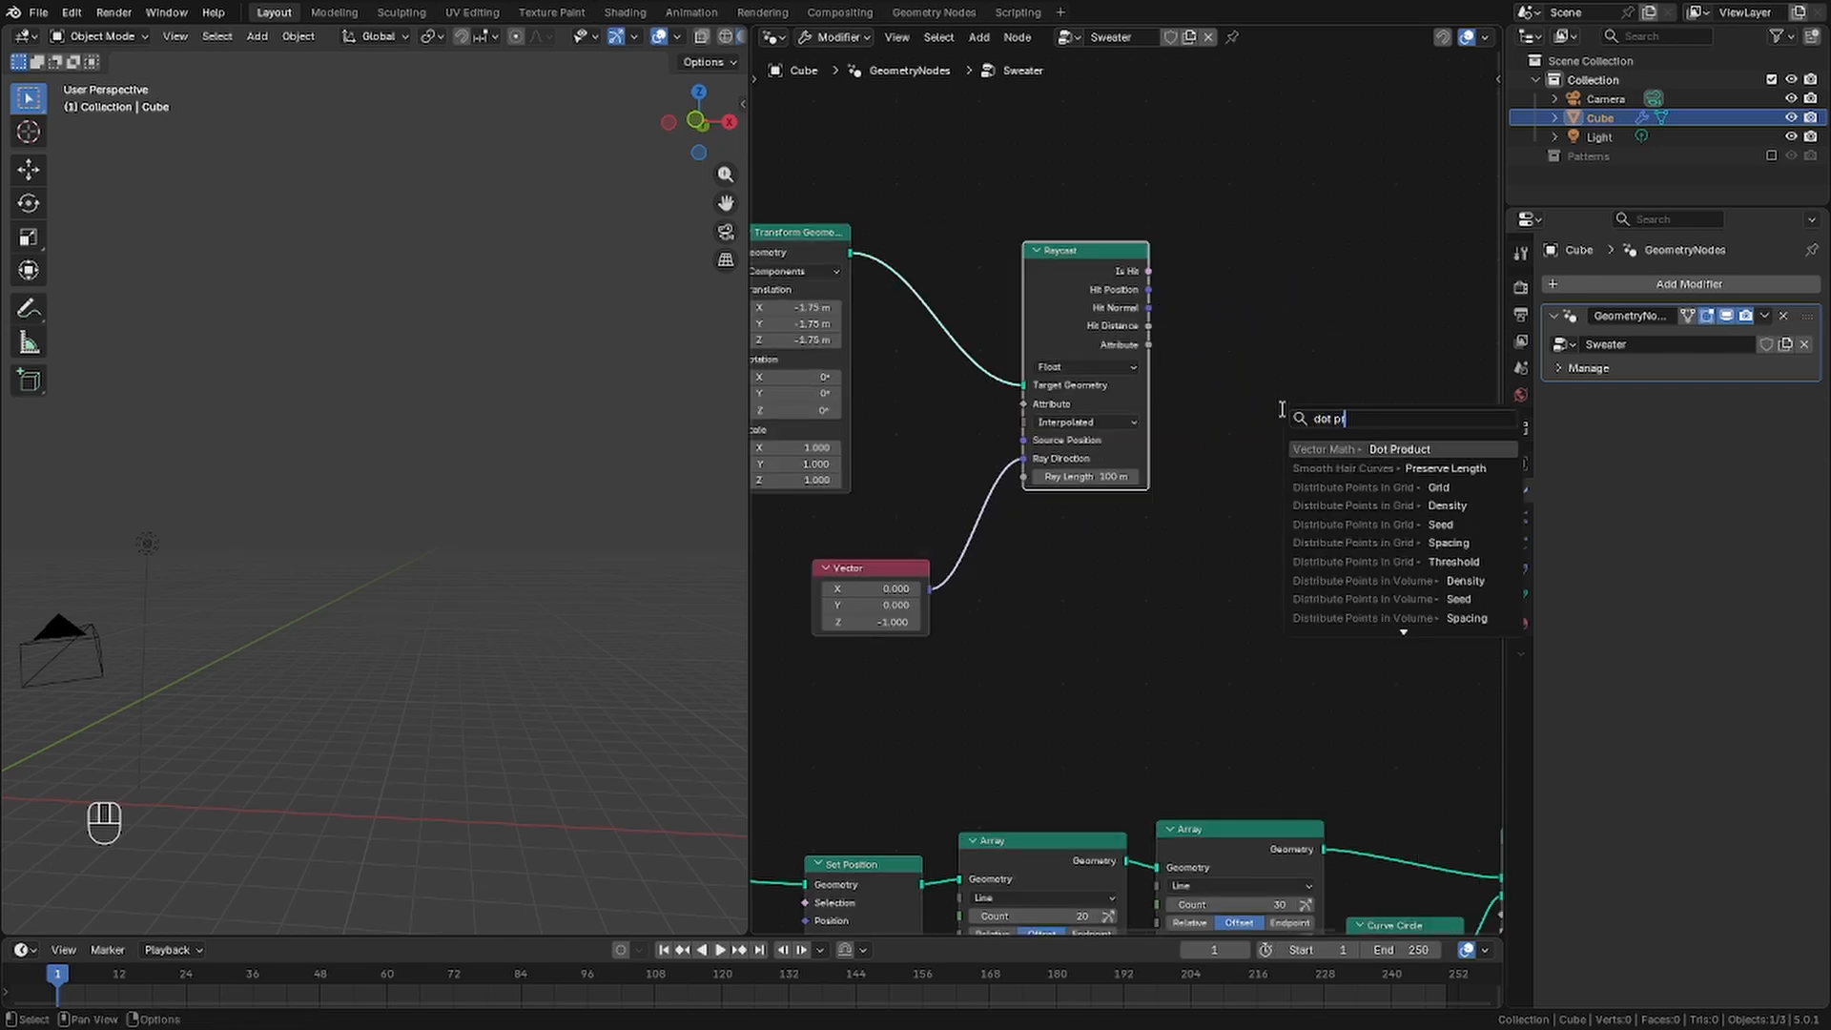
key(Return)
drag(930, 588, 986, 559)
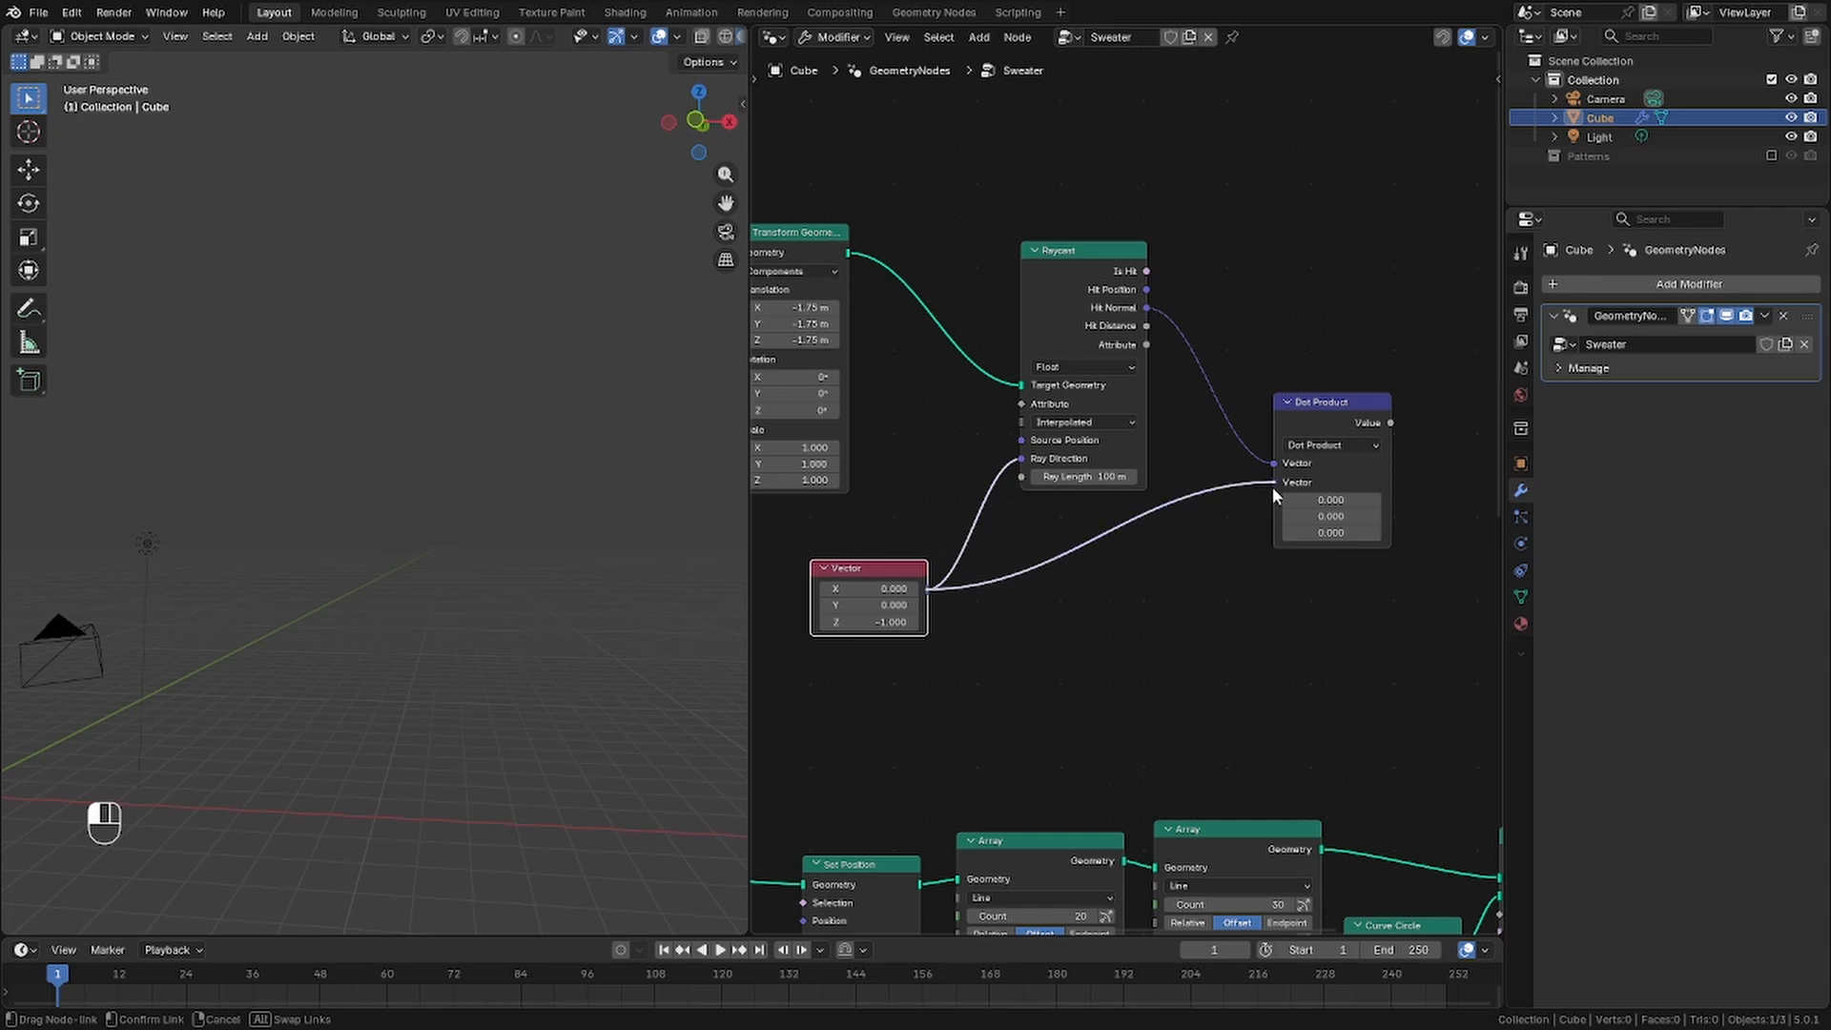
drag(1273, 486, 1272, 484)
Add a float Greater Than comparison after the Dot Product node, using its value as input A
middle_drag(1175, 540, 1103, 555)
mouse_move(1243, 423)
mouse_down()
mouse_move(1264, 425)
mouse_move(1236, 427)
mouse_up()
middle_drag(1243, 431, 1025, 438)
drag(1094, 451, 1200, 443)
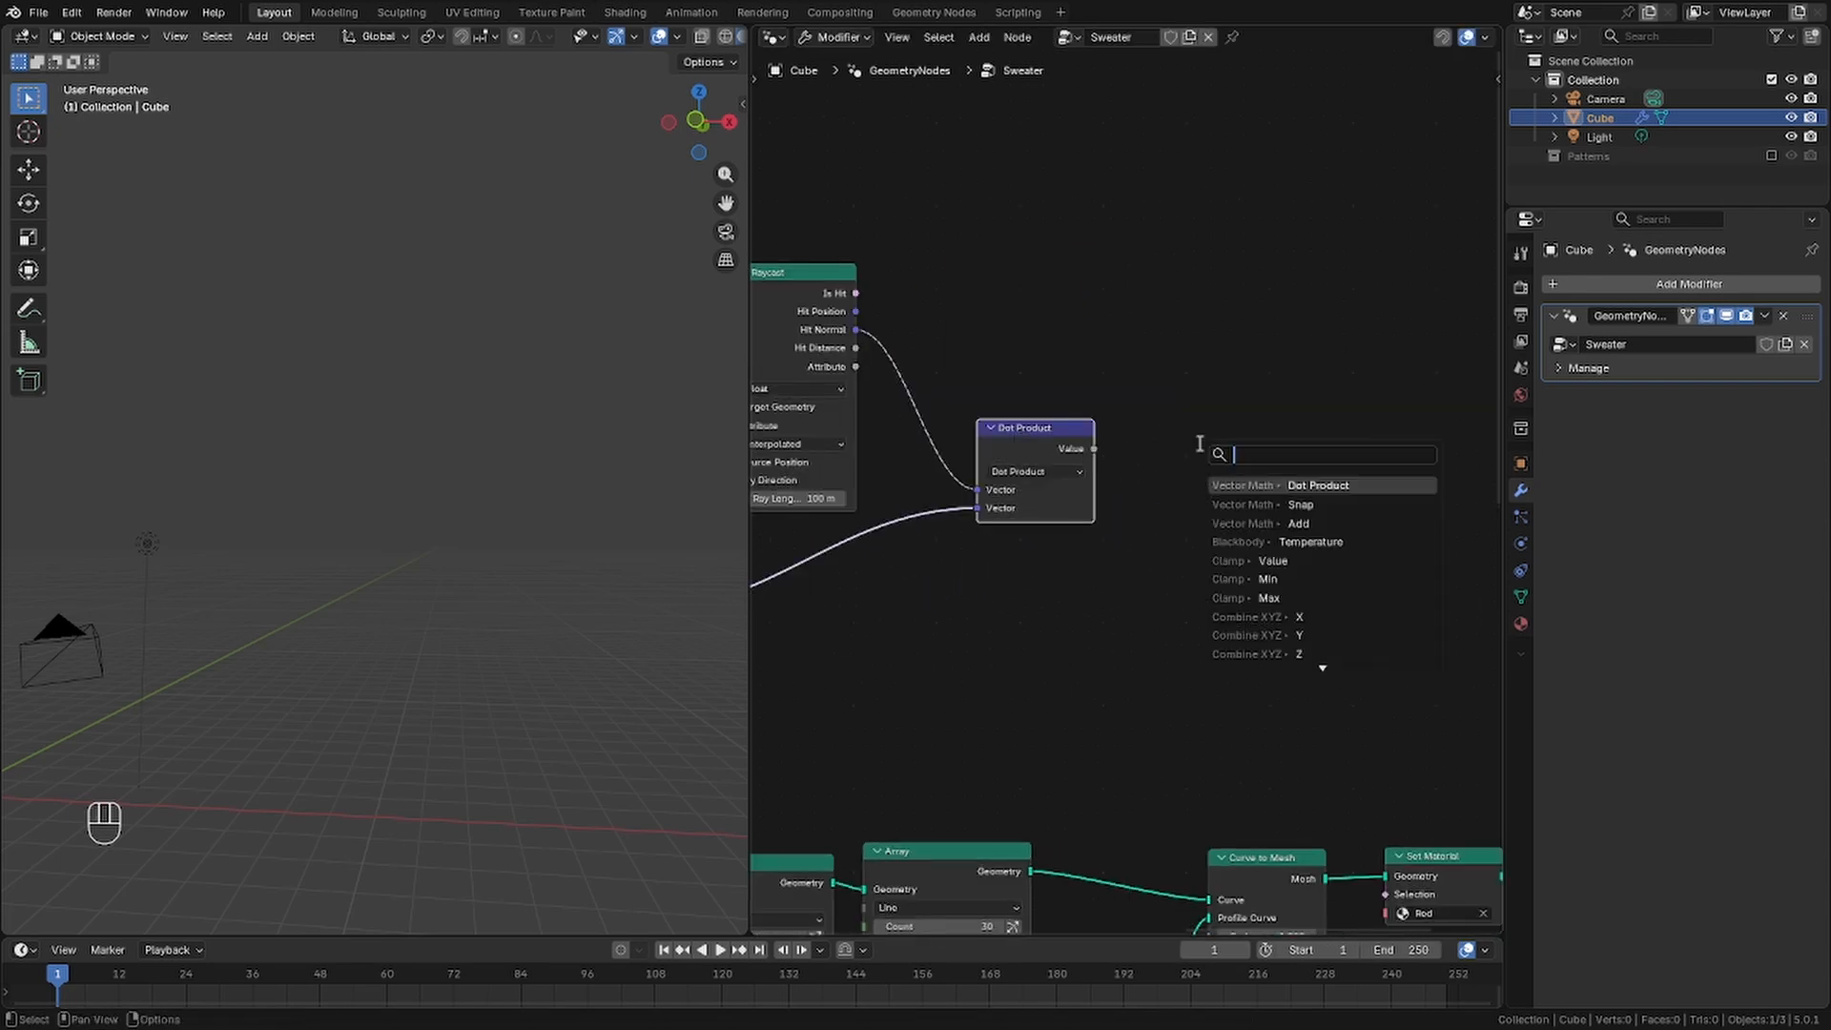
text(greate)
key(Return)
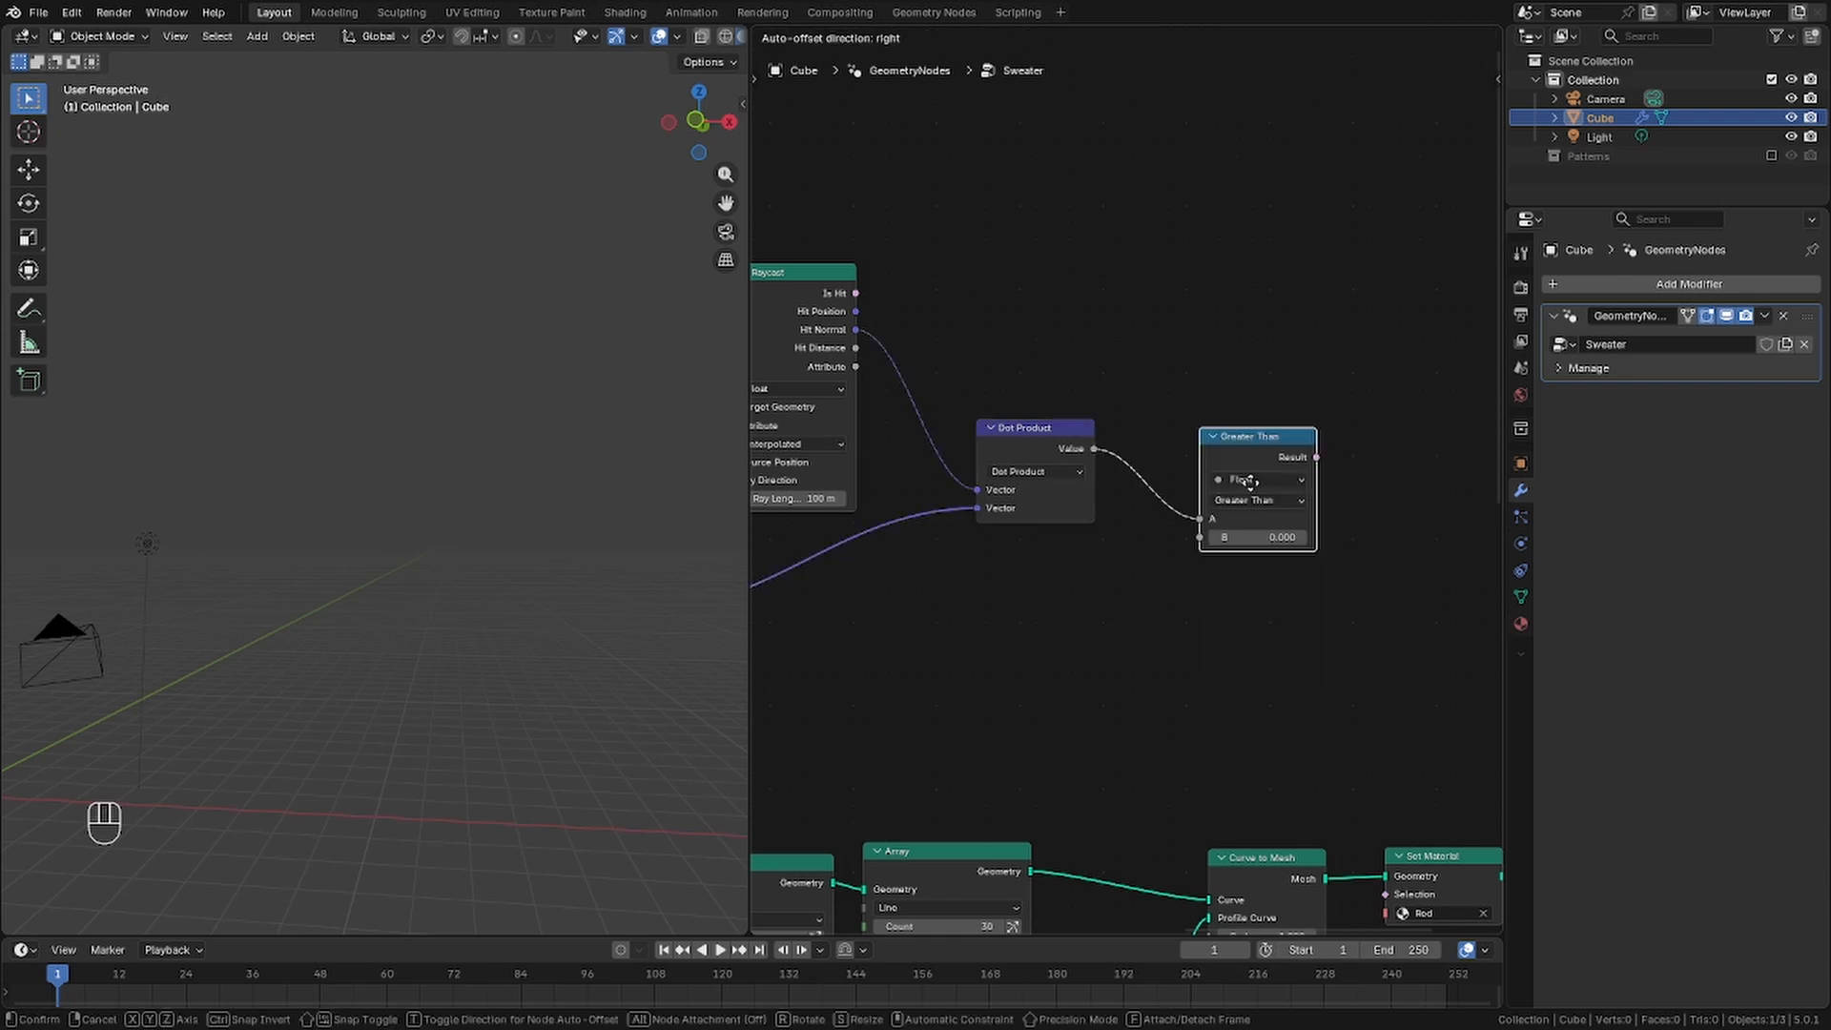
click(1220, 540)
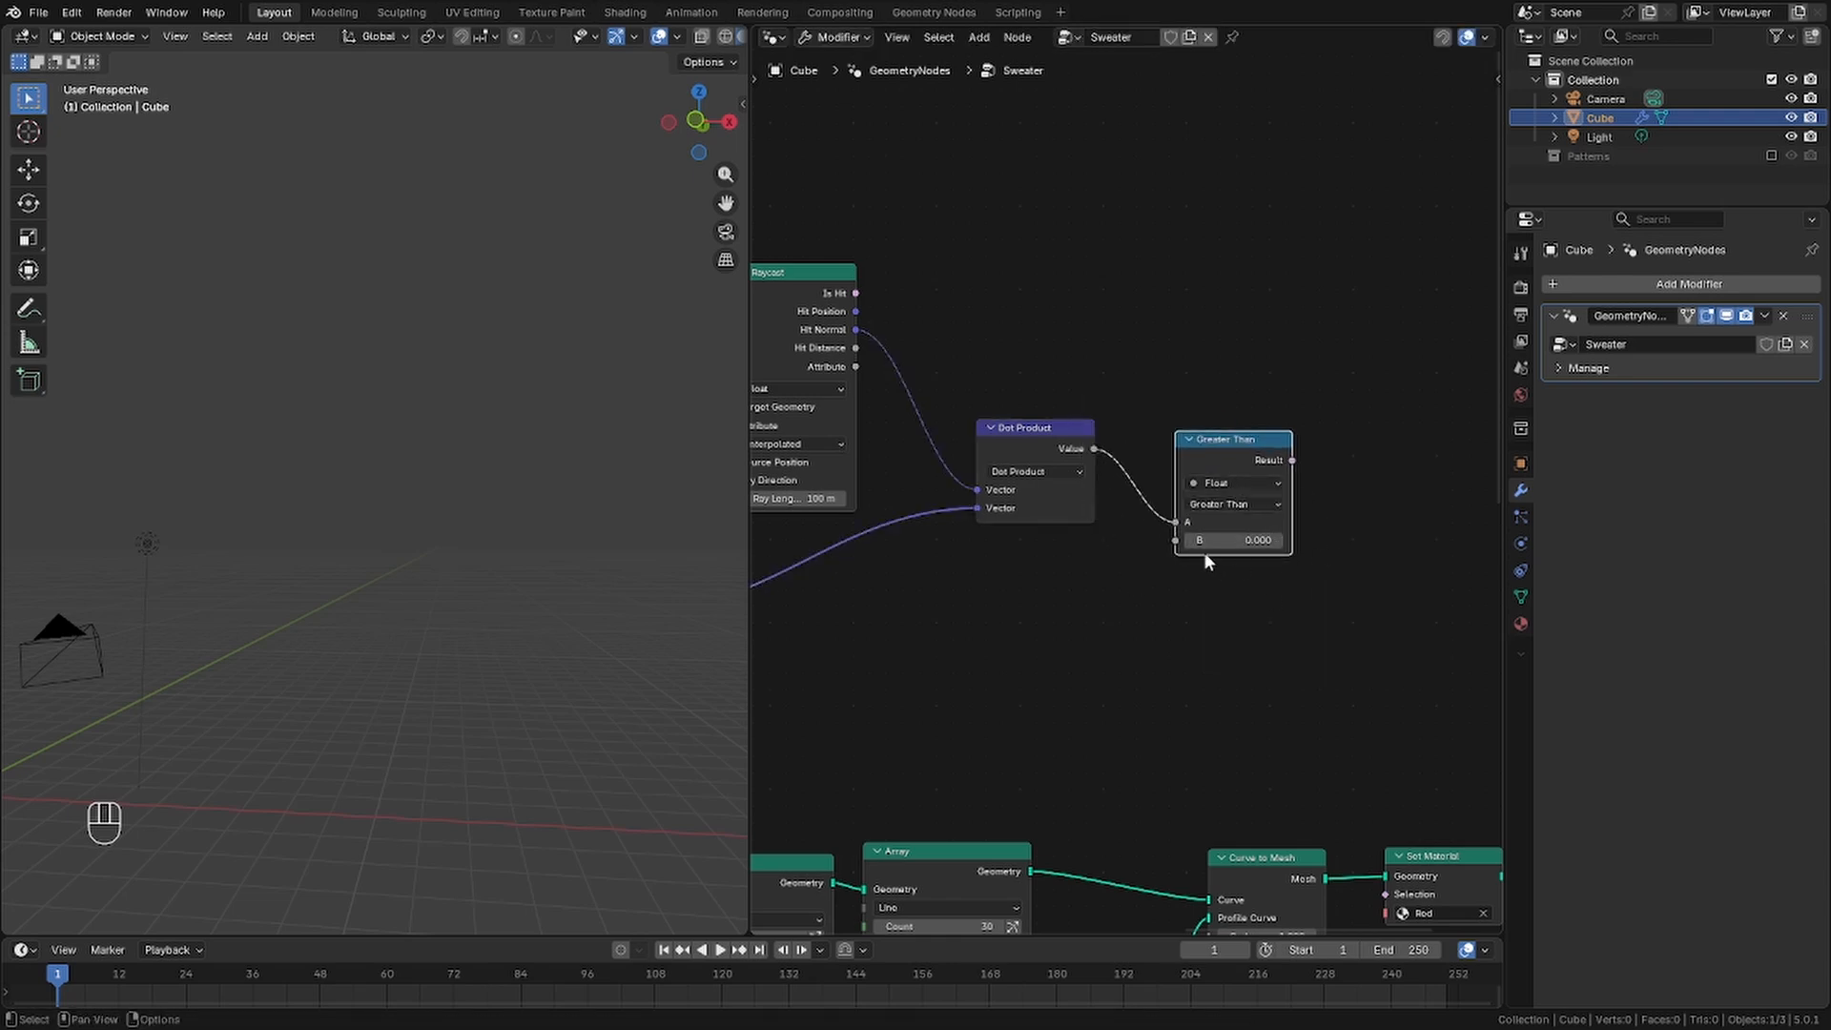
Shift the entire upper pattern node chain, from Collection Info to Greater Than, further left
scroll(1260, 561, down, 6)
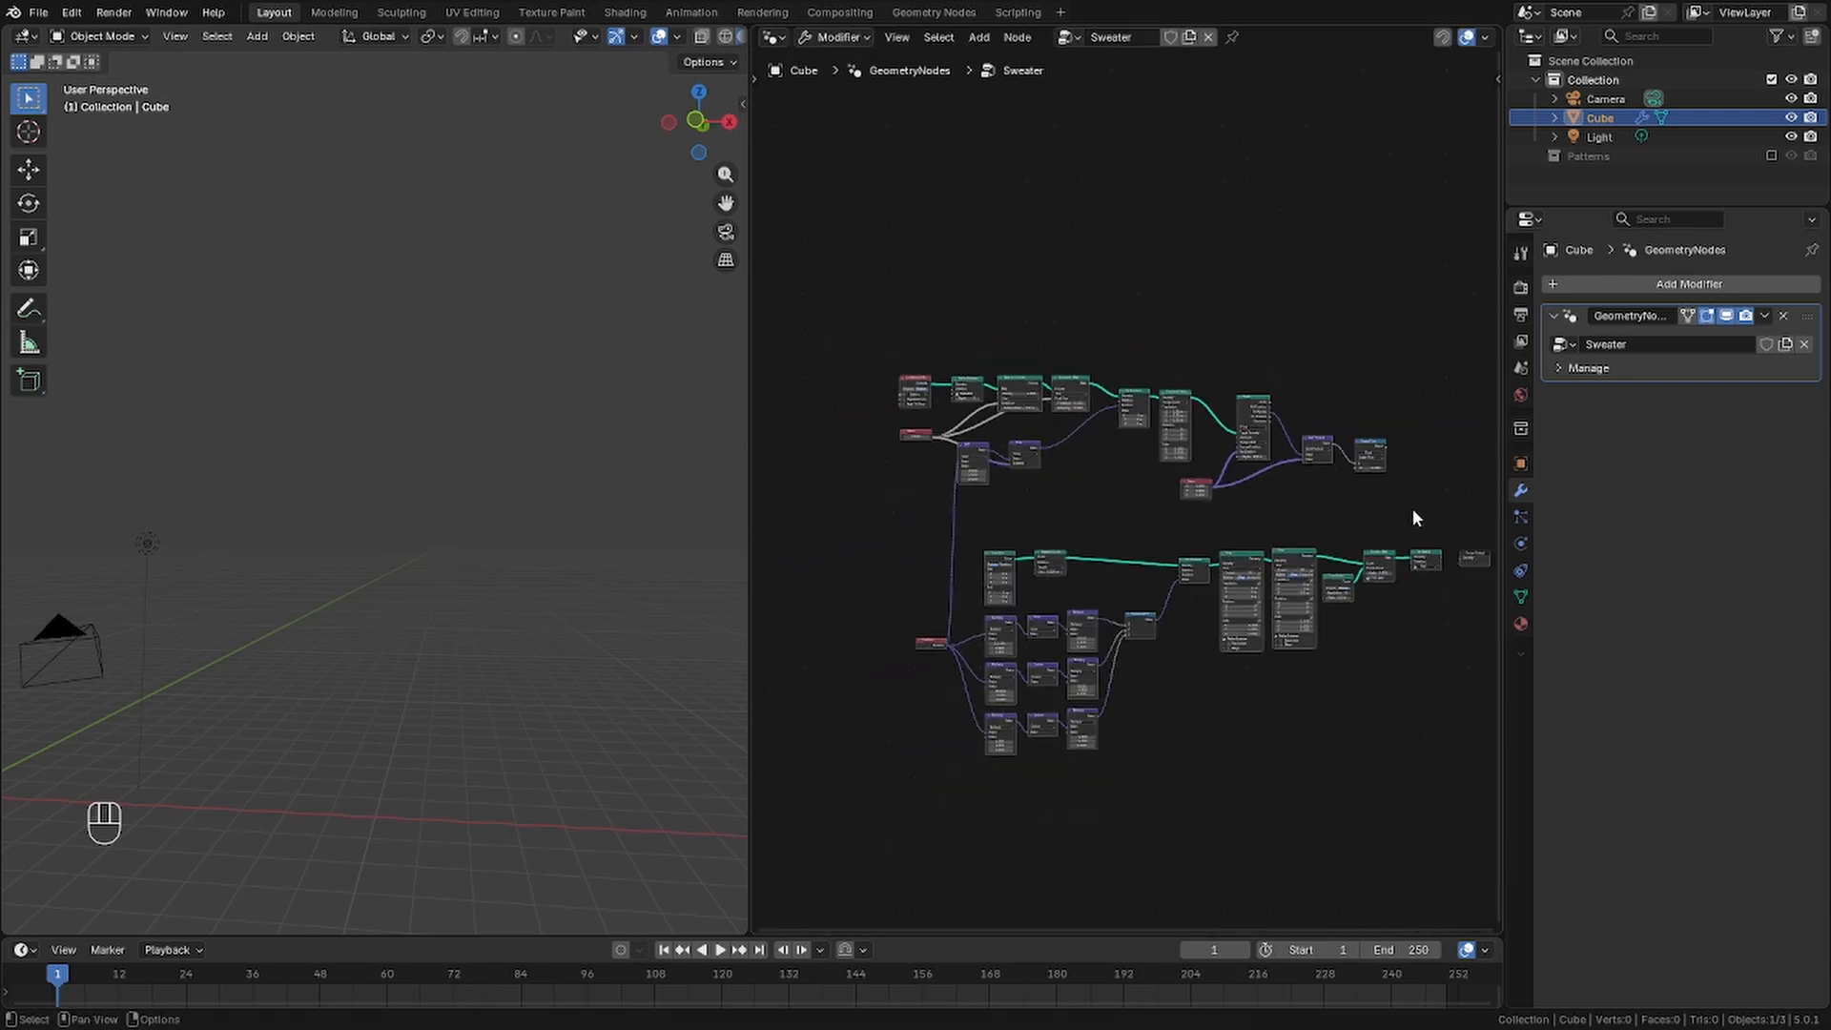
drag(1418, 515, 843, 323)
drag(1025, 391, 930, 377)
click(933, 378)
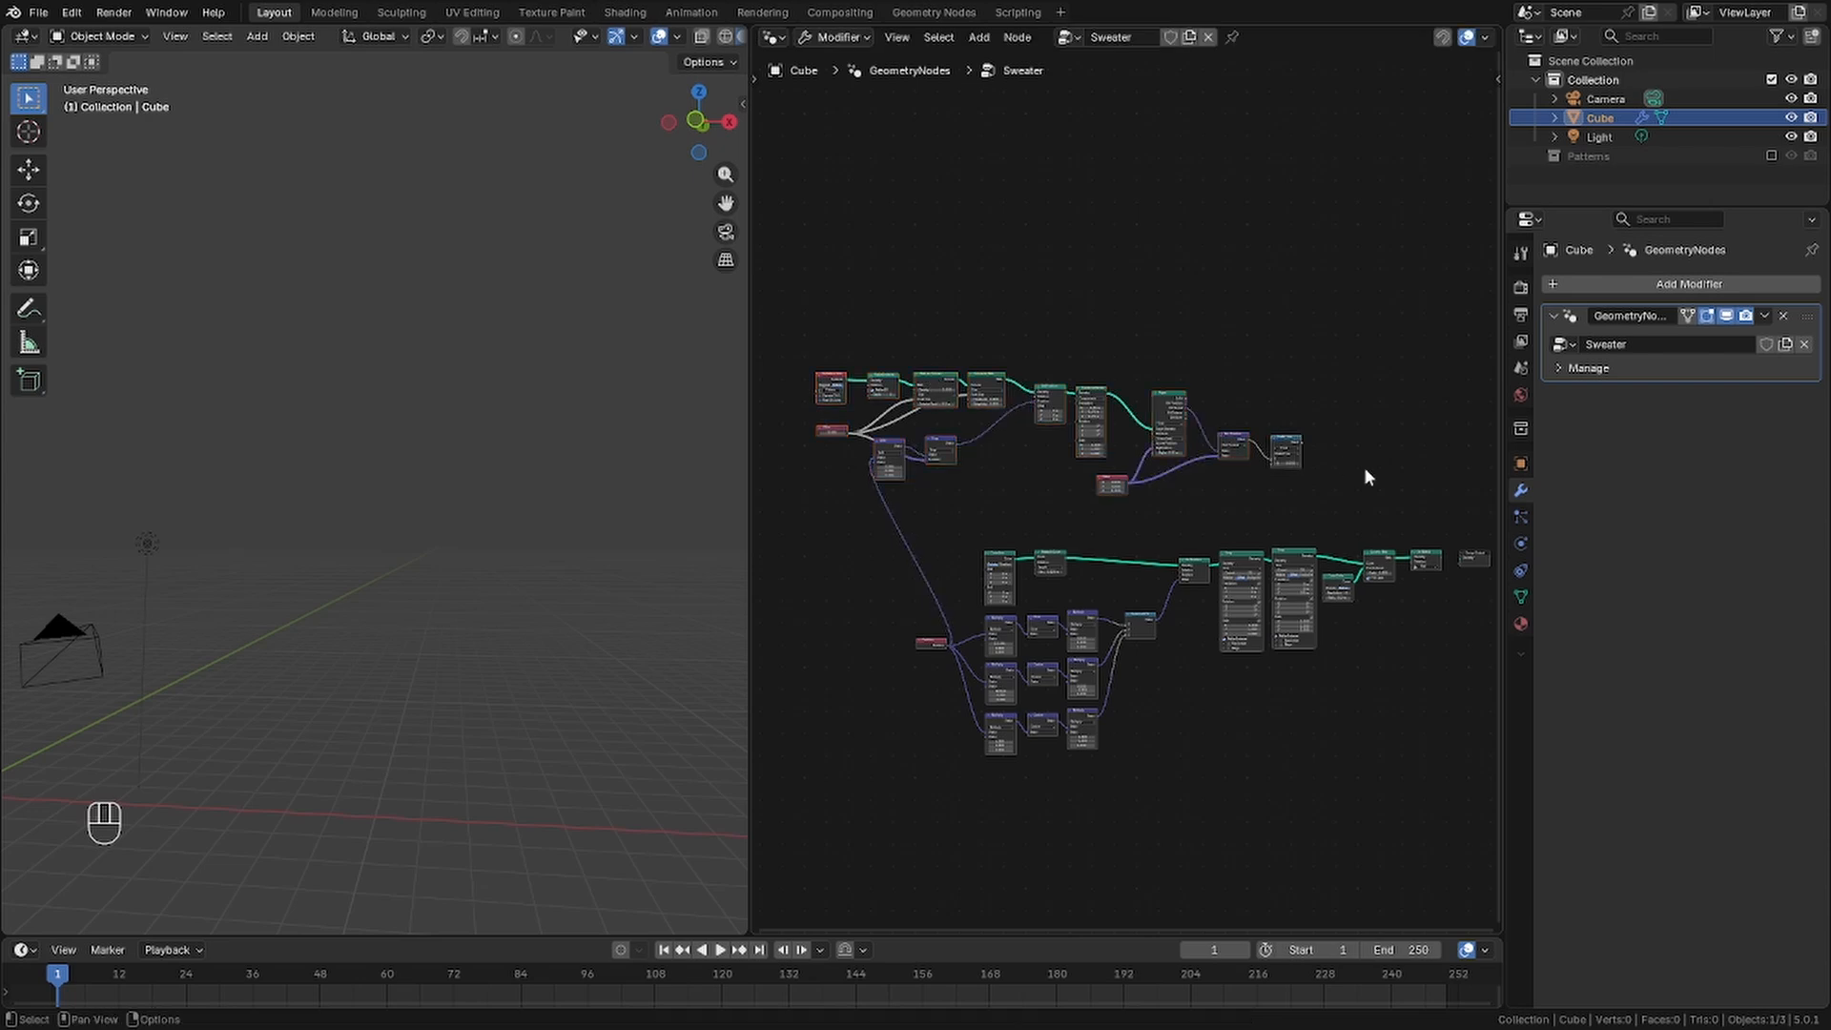
Move Curve Circle, Curve to Mesh, Set Material and Group Output right to make room after the second Array node
scroll(1214, 511, up, 5)
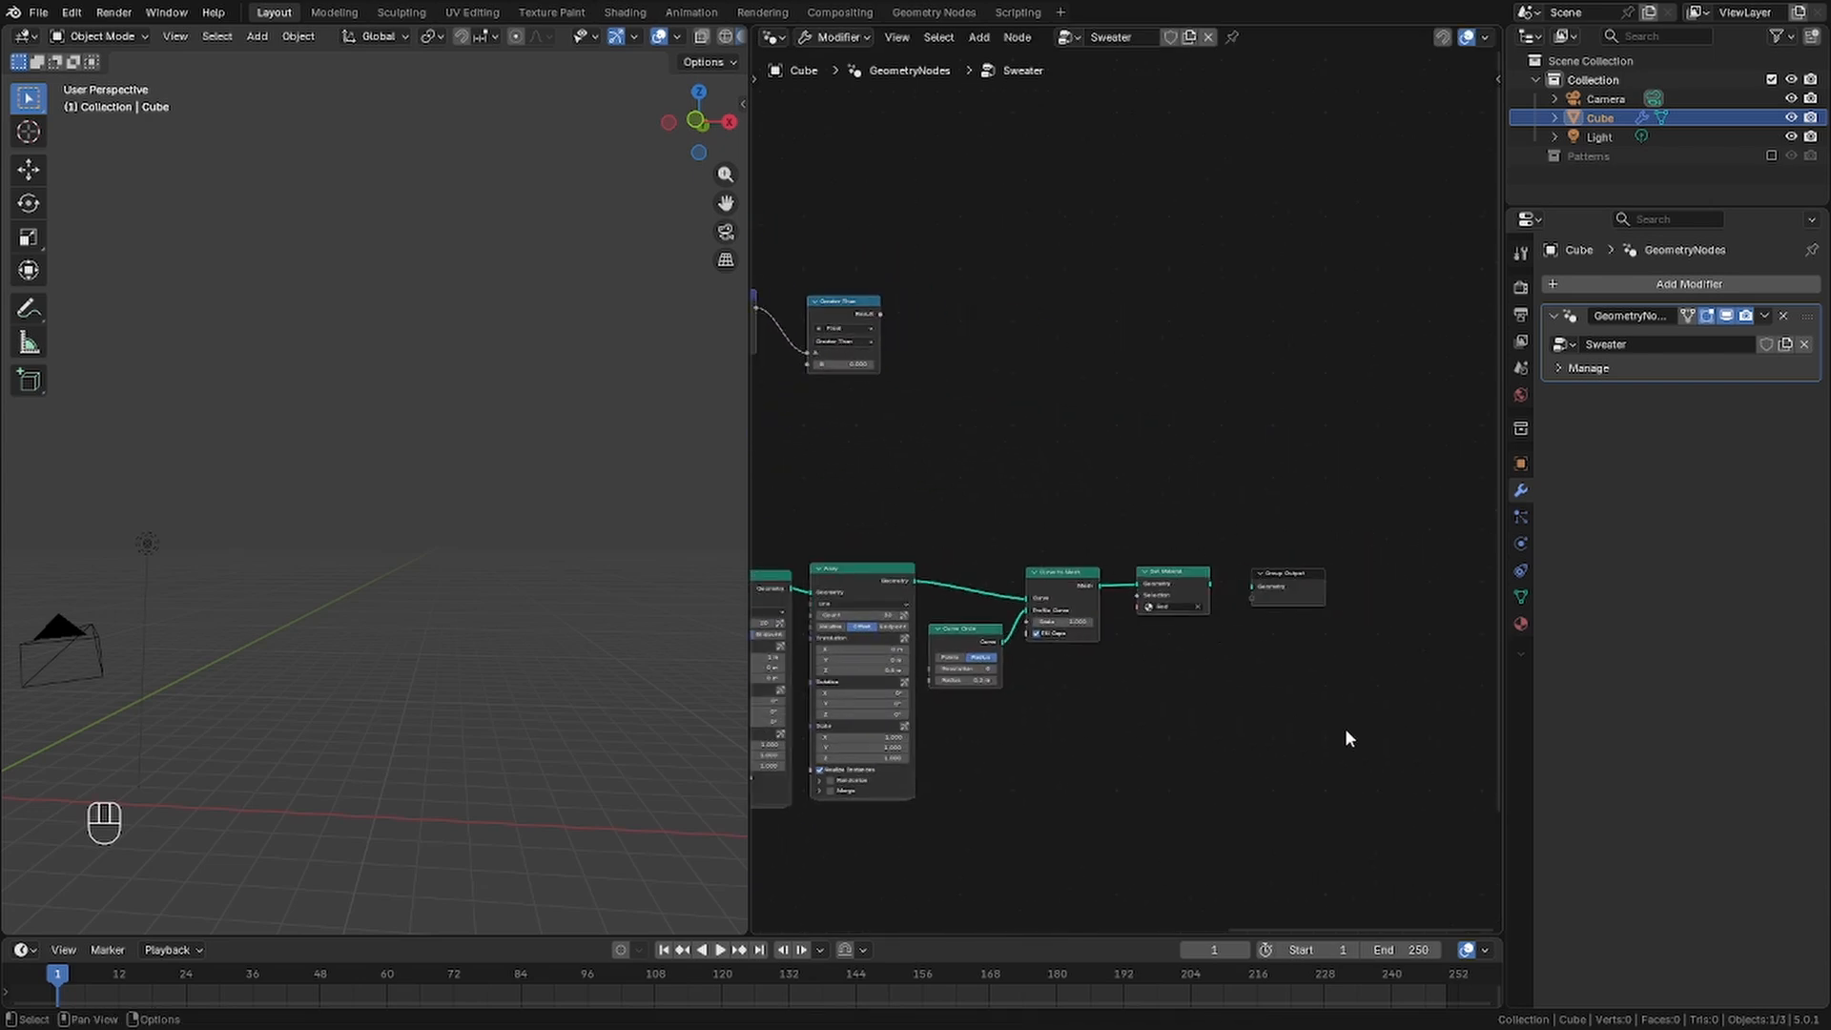
drag(1391, 771, 956, 465)
drag(994, 635, 1194, 636)
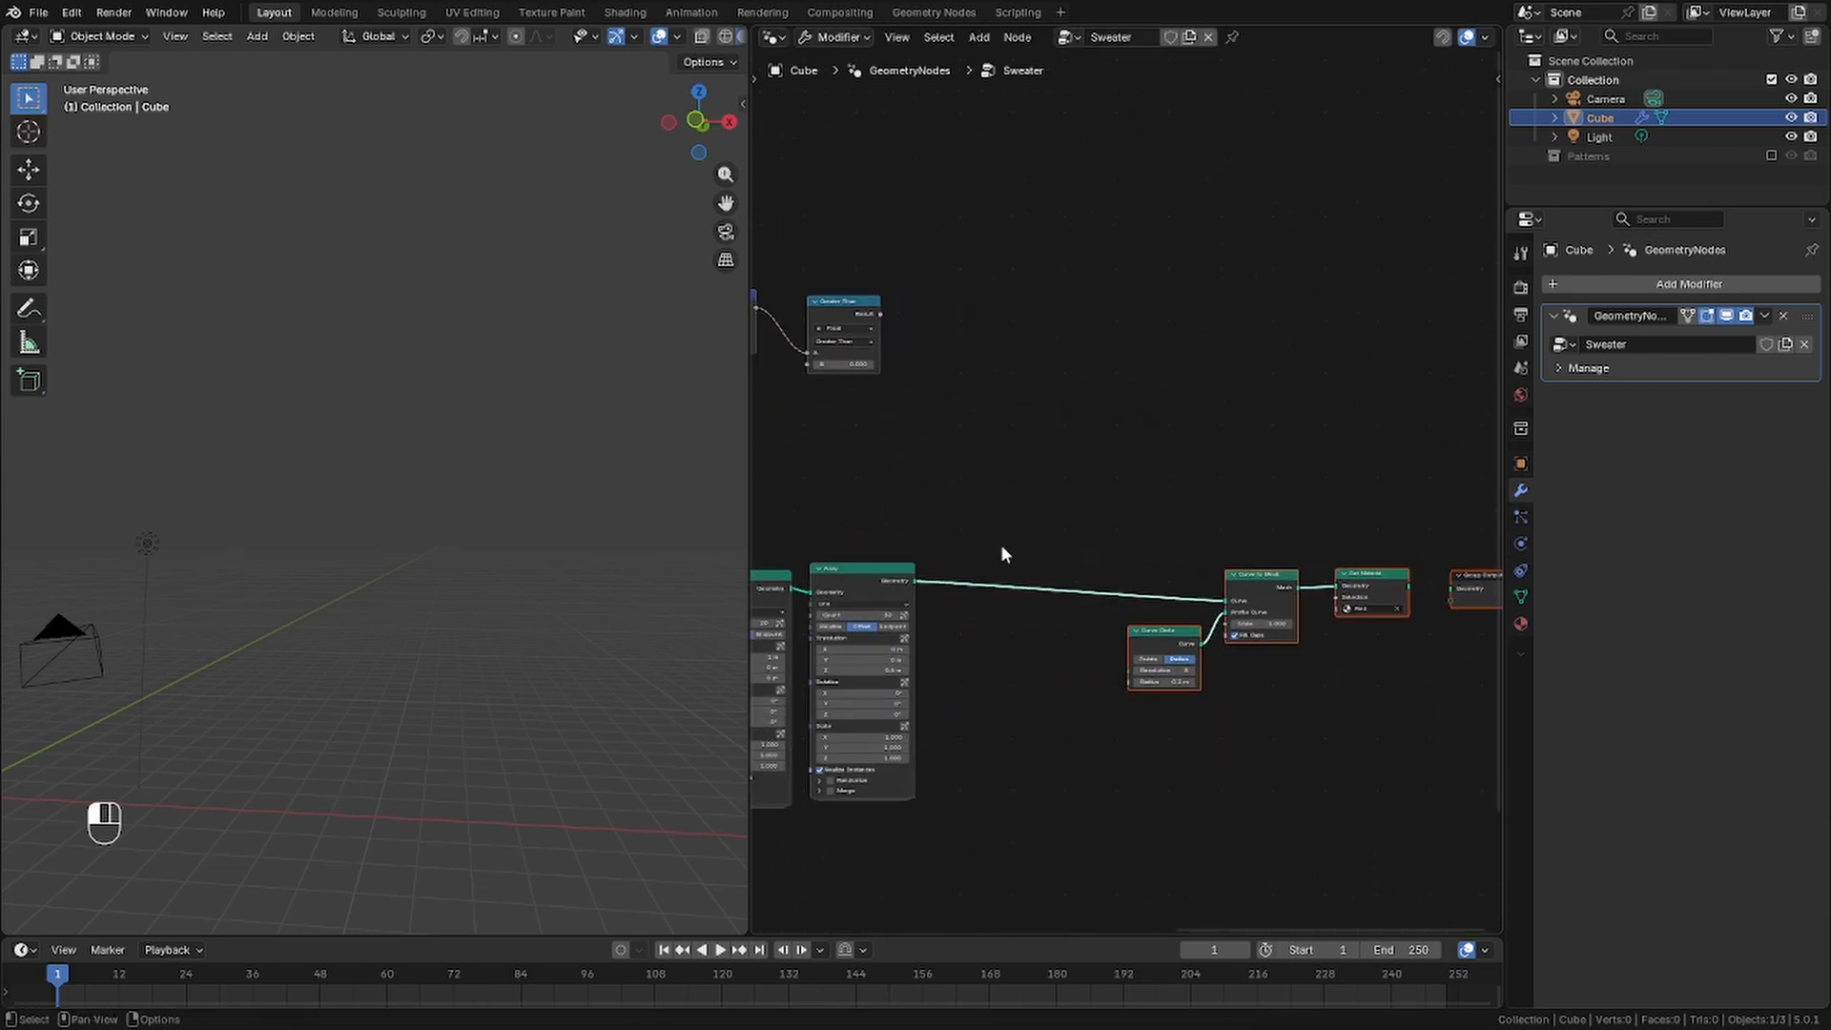
click(999, 552)
Insert a Capture Attribute node between the second Array and Curve to Mesh, with its domain set to Spline
scroll(947, 612, up, 5)
middle_drag(947, 618, 1120, 556)
key(shift+a)
text(capt)
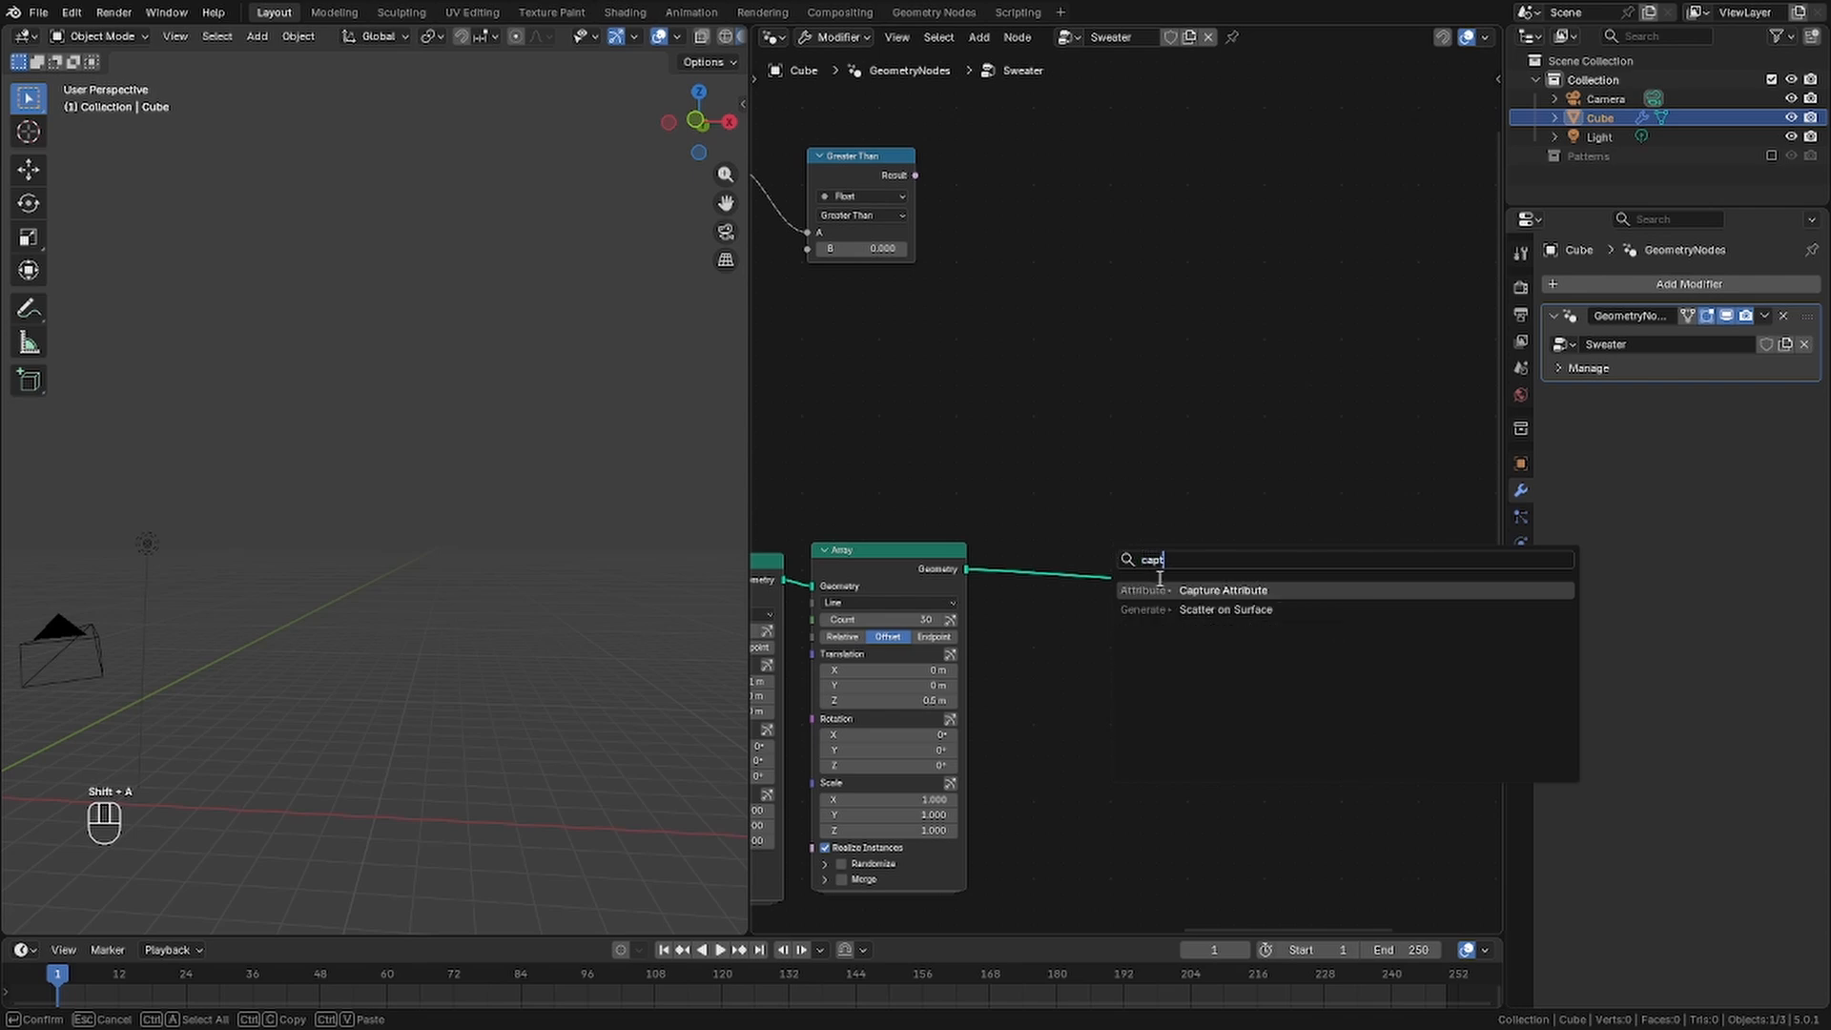
click(1161, 589)
click(1090, 541)
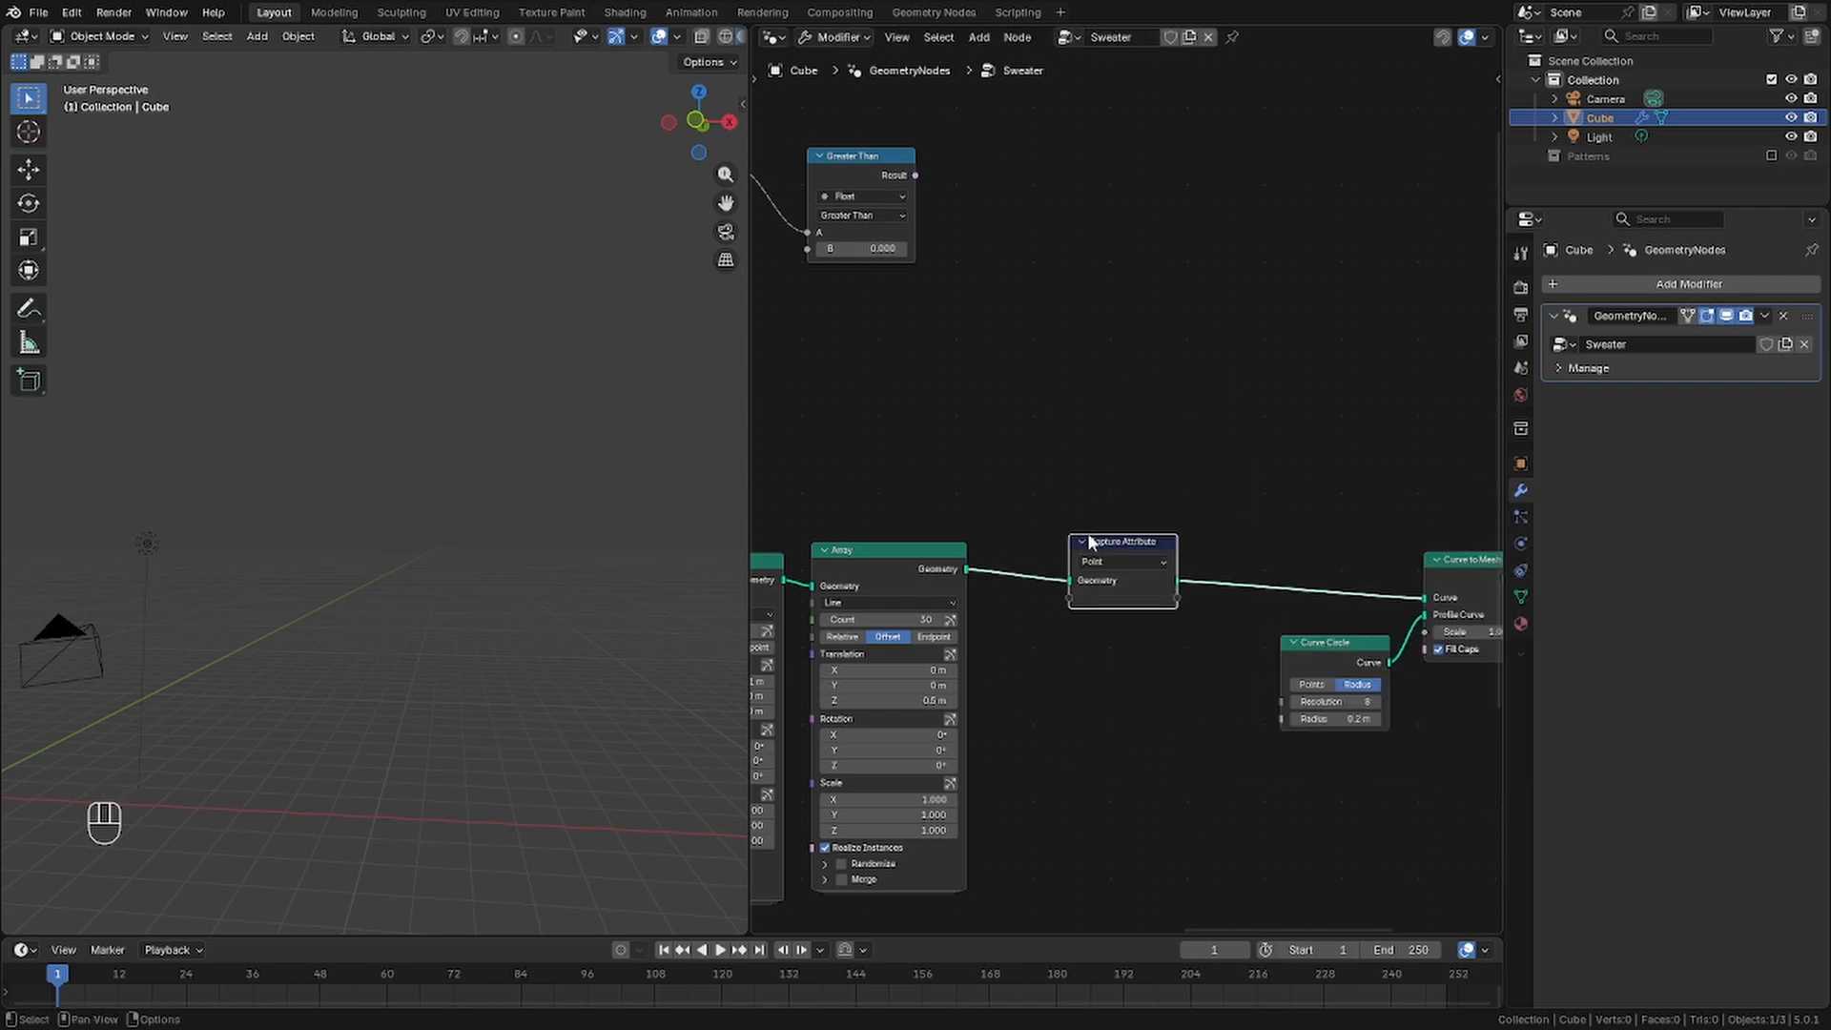
click(1097, 562)
click(1098, 668)
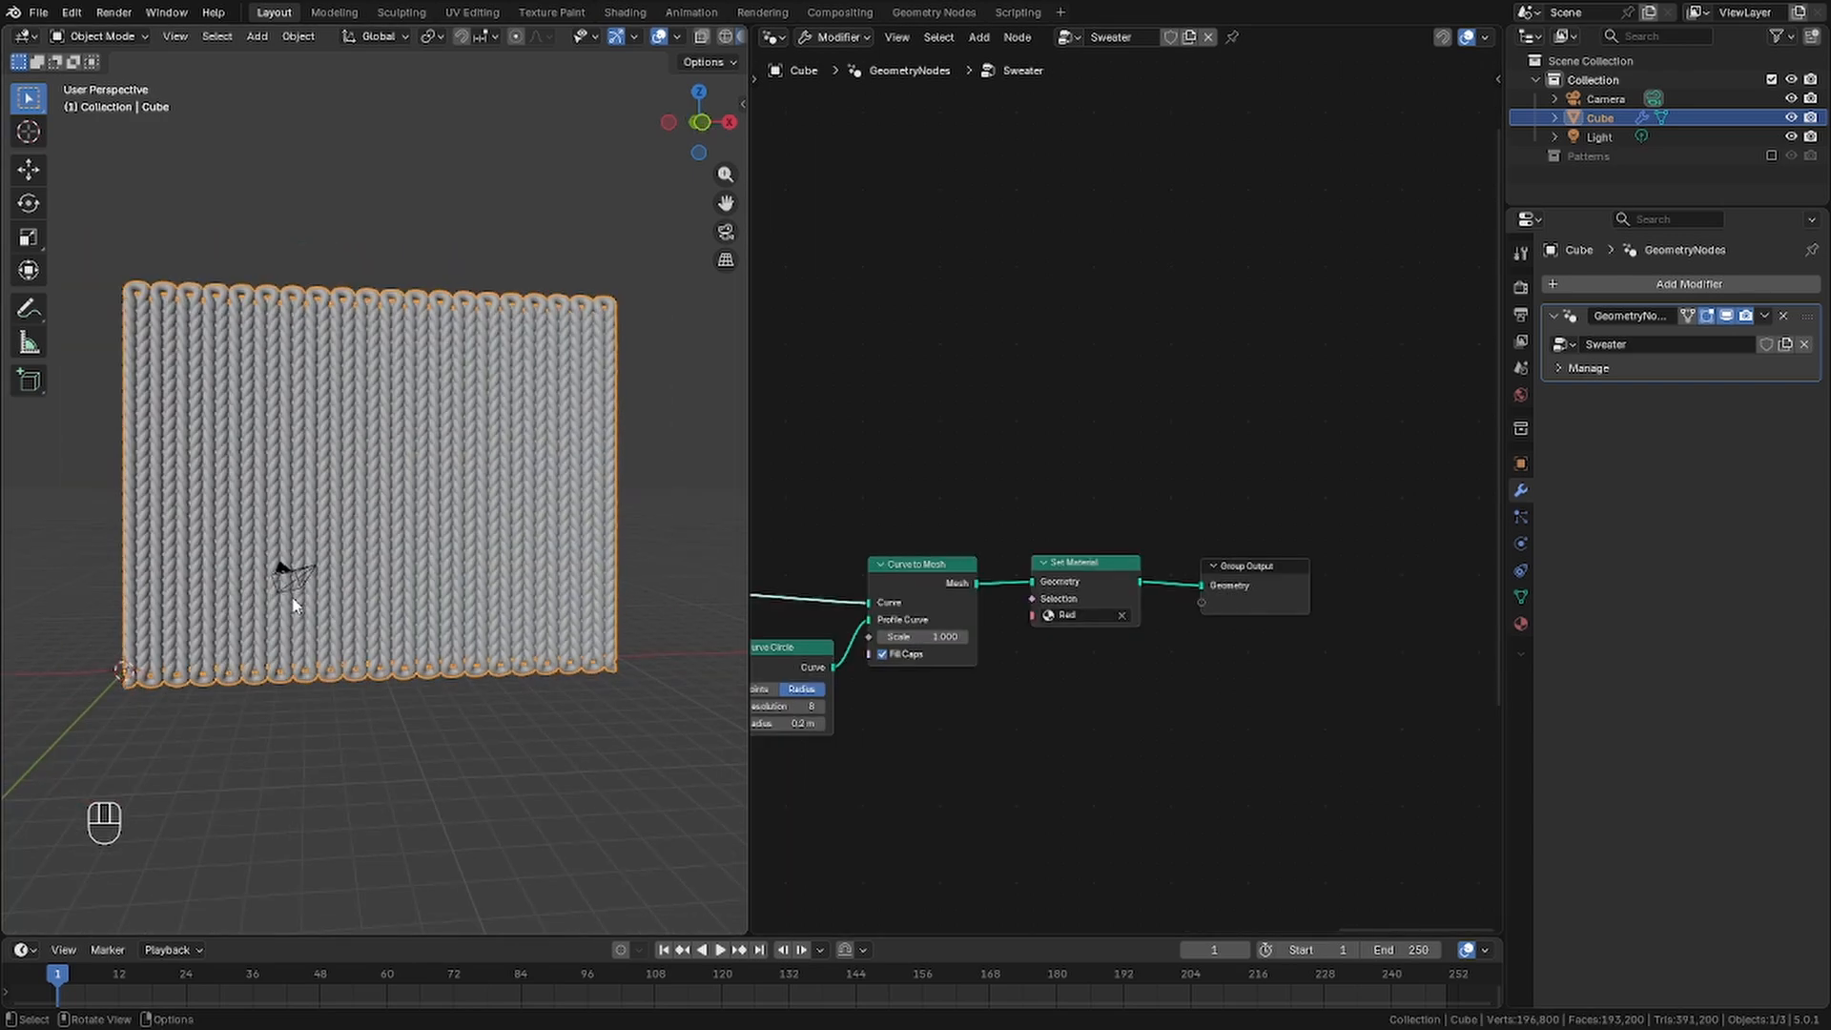
Connect the Greater Than node's Result to a new attribute input on the Capture Attribute node
middle_drag(325, 572, 410, 549)
middle_drag(401, 199, 446, 426)
shift+middle_drag(307, 296, 385, 380)
middle_drag(385, 380, 385, 343)
middle_drag(973, 428, 1491, 434)
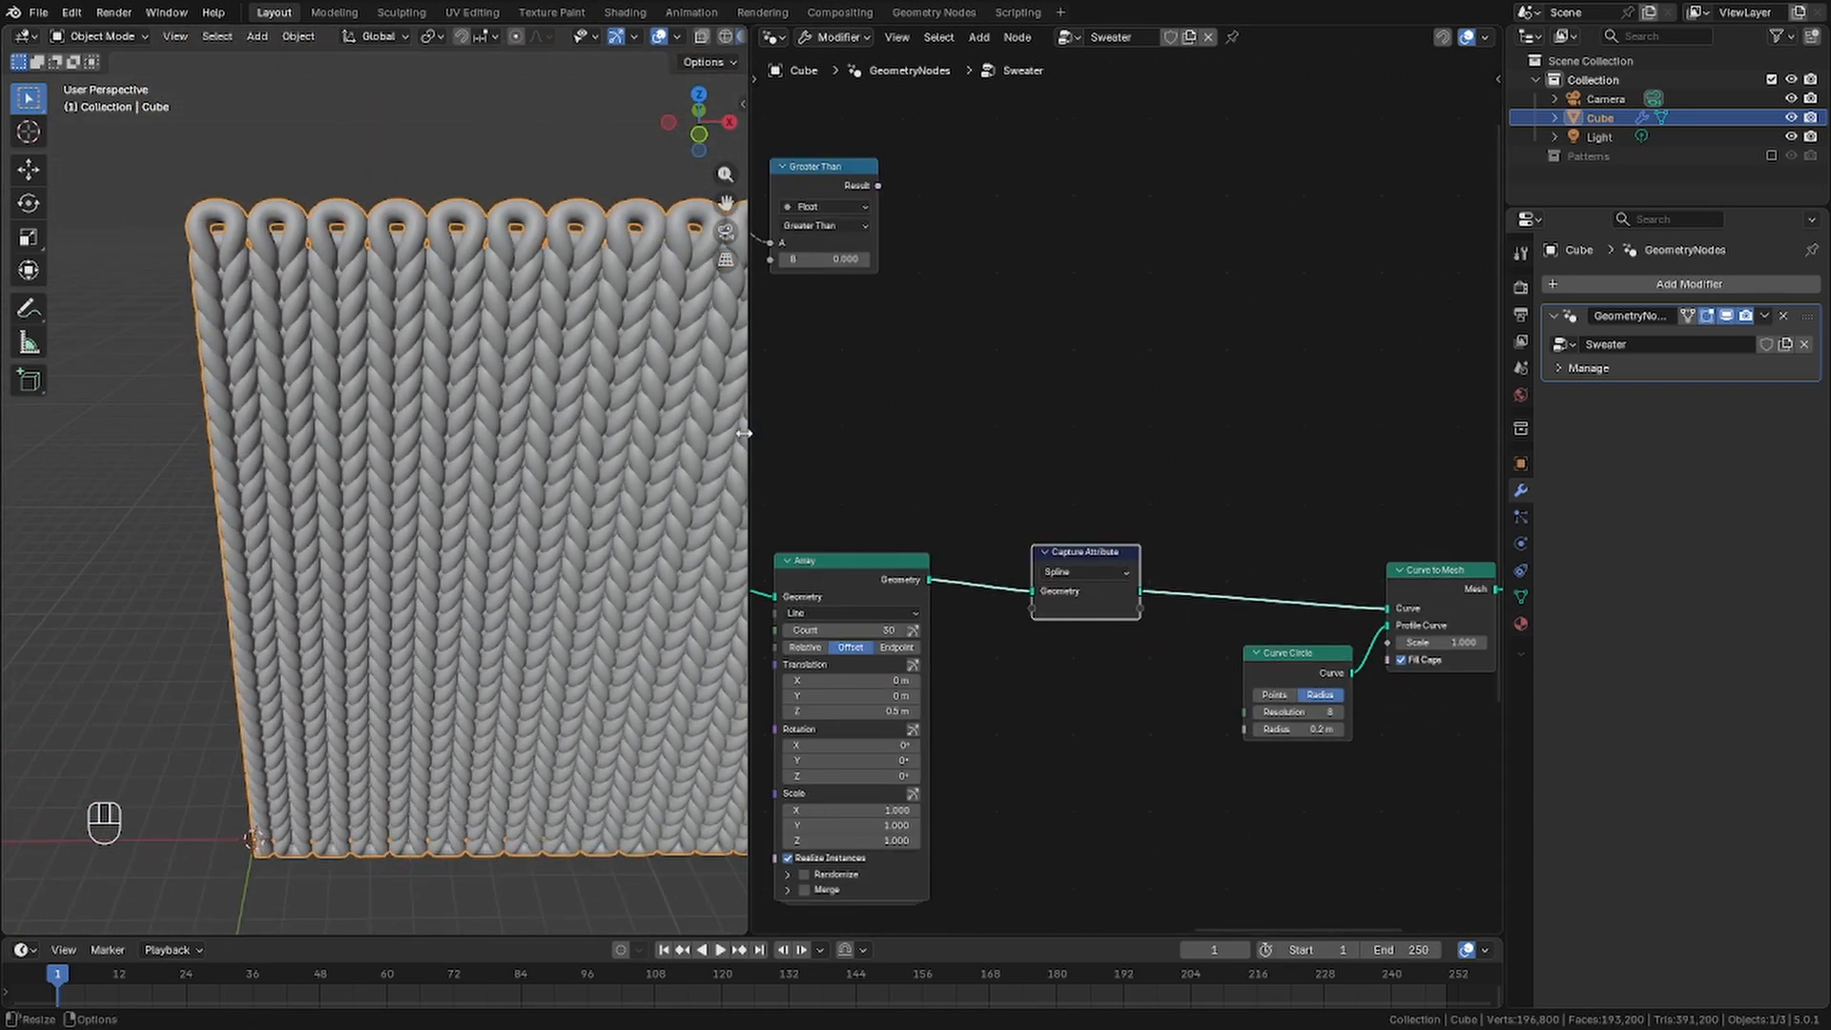
middle_drag(754, 433, 879, 433)
drag(1001, 190, 1123, 178)
drag(1113, 599, 1154, 614)
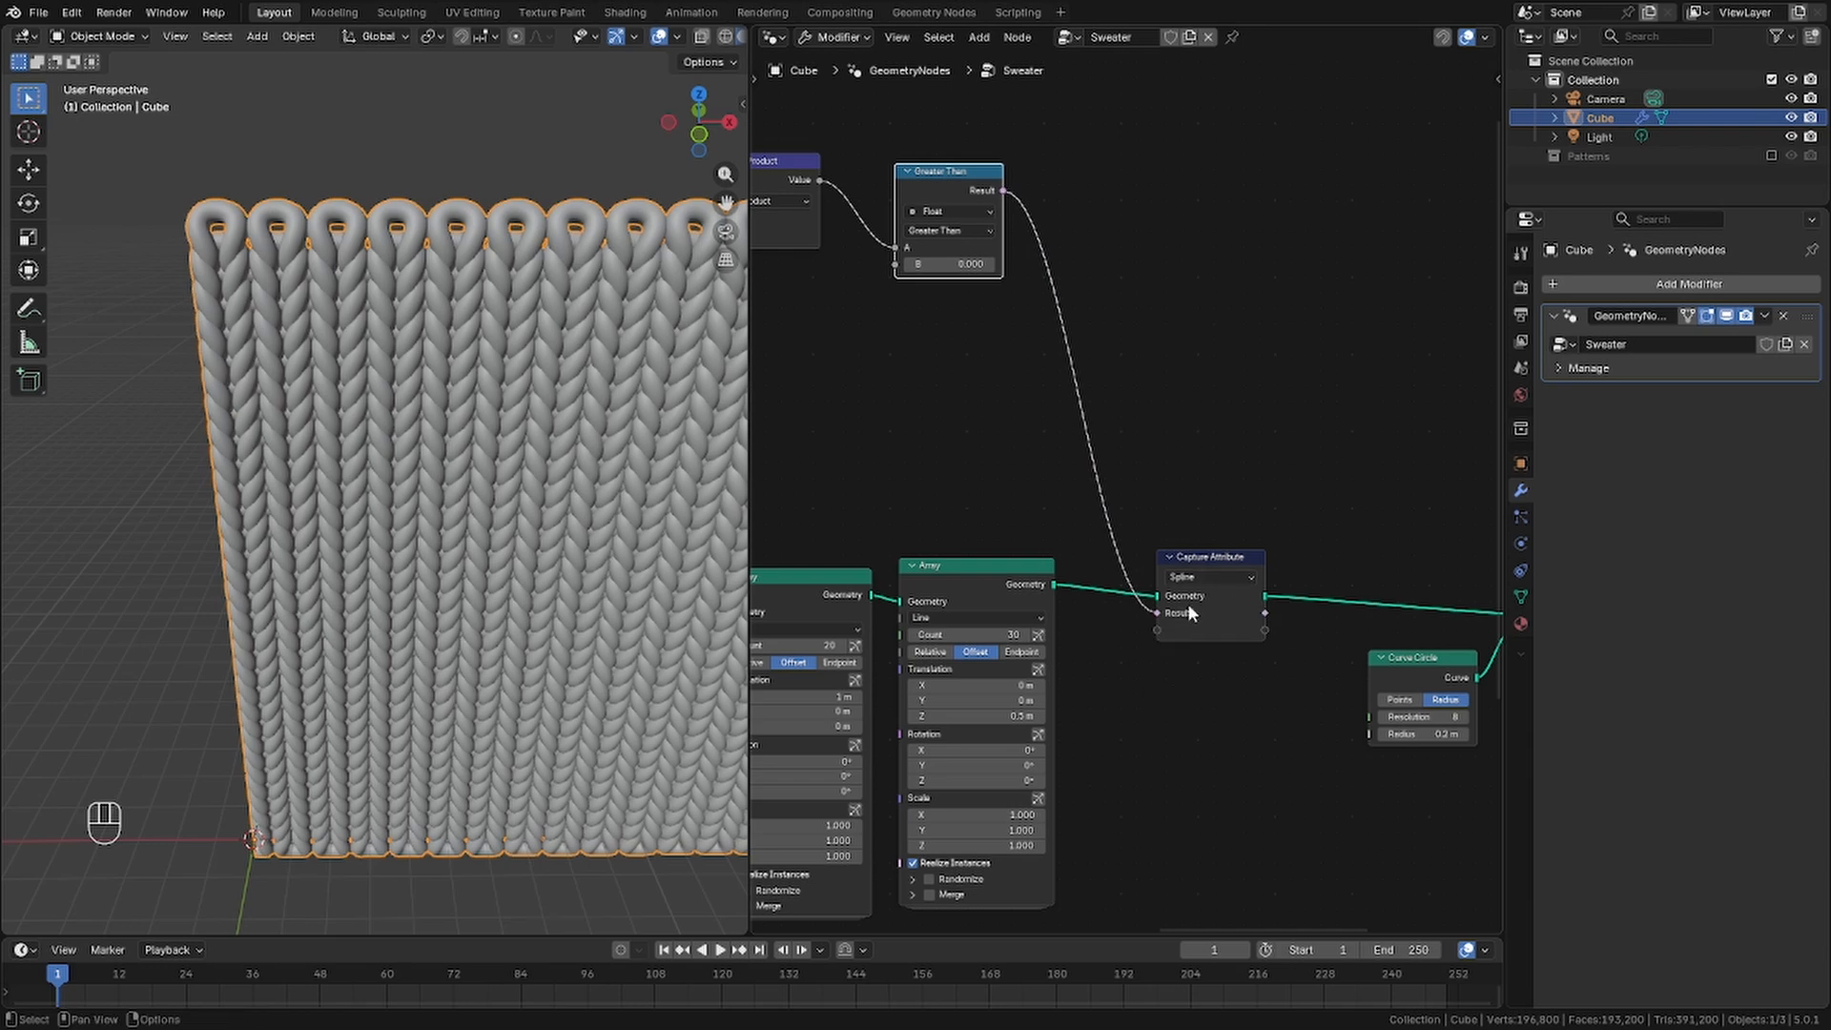
Duplicate the red Set Material node and insert the copy between the original and Group Output
middle_drag(1192, 615, 763, 486)
drag(750, 167, 948, 167)
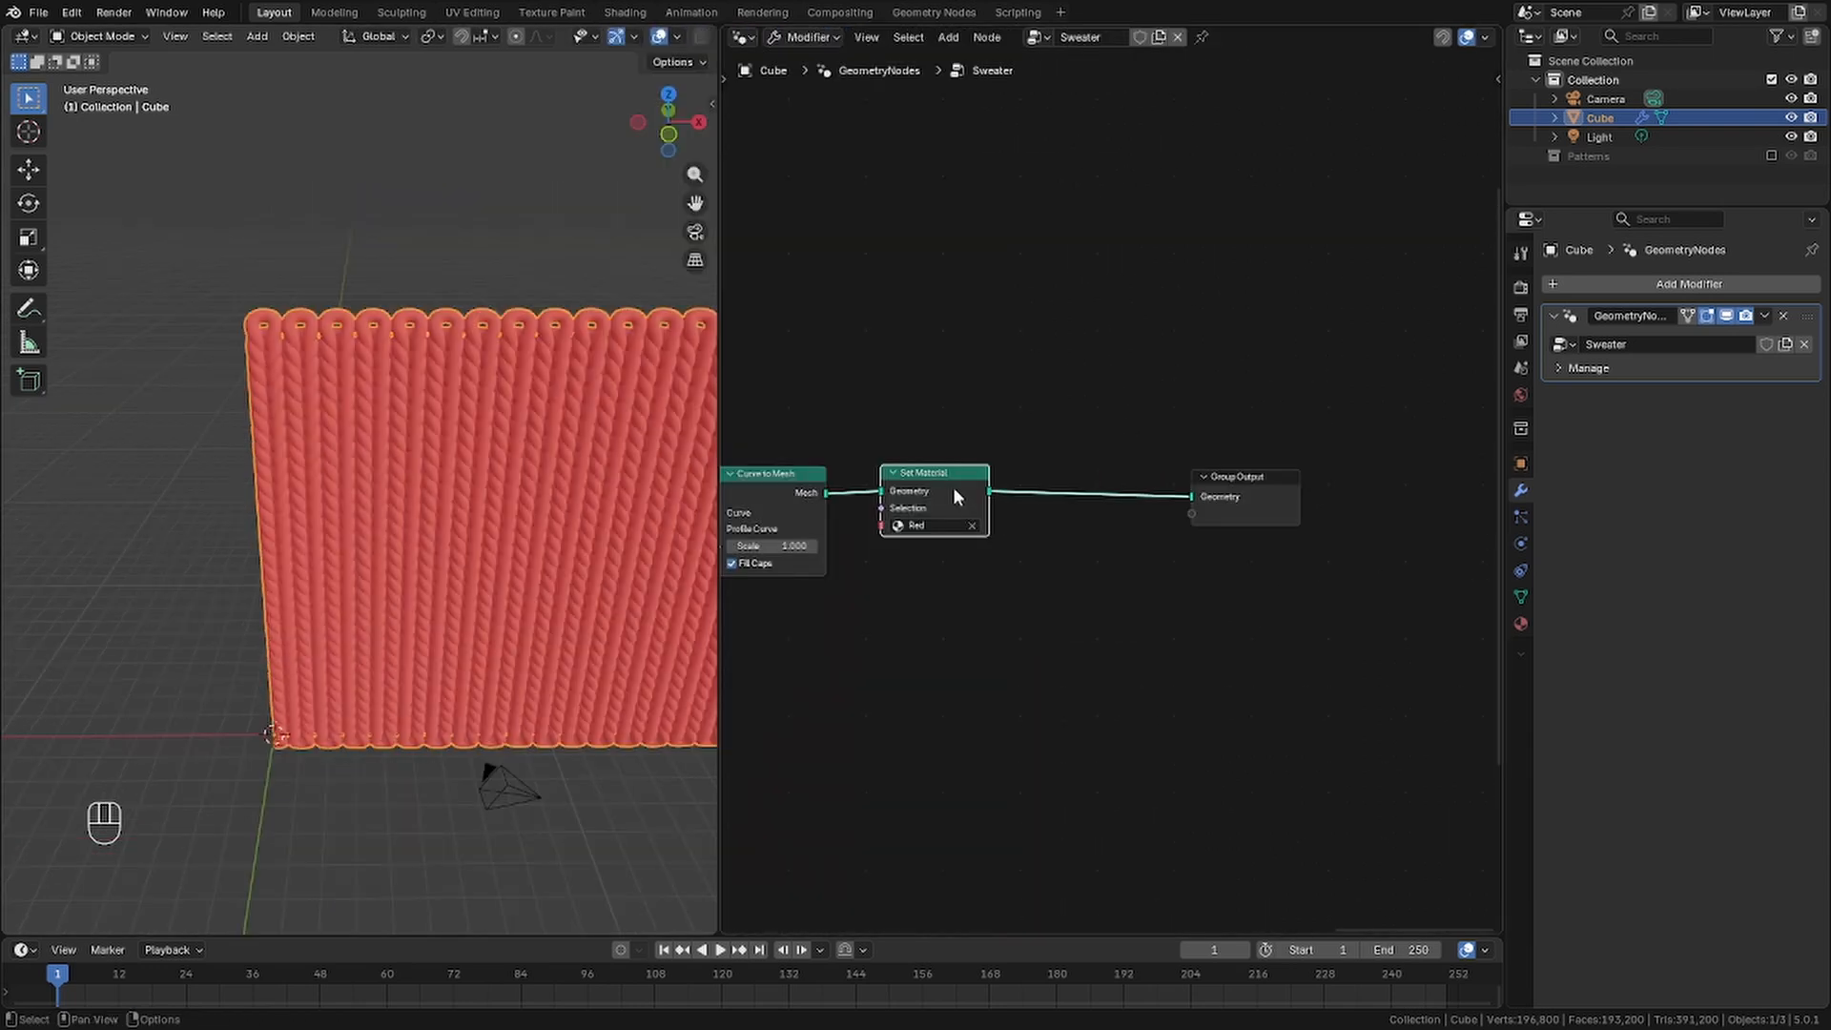
key(shift+d)
click(1106, 503)
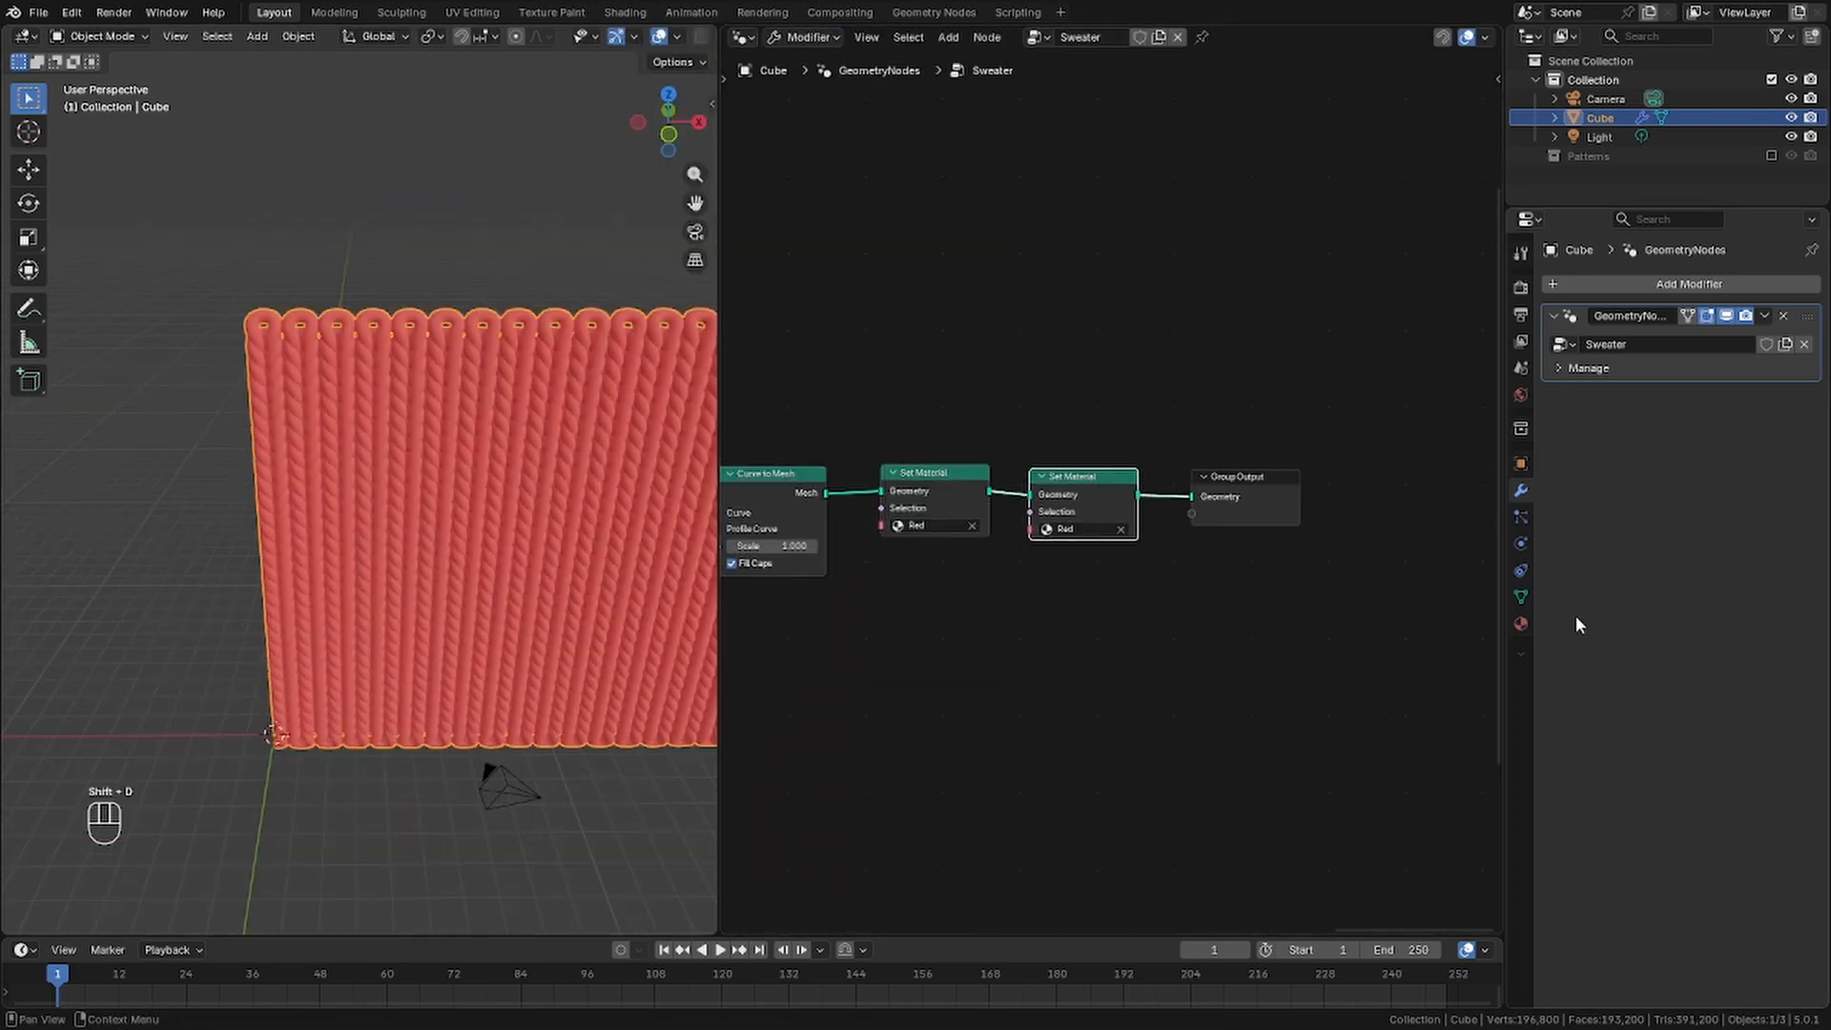
Add a second material slot to the cube and create a new material named Multicolour in it
click(1522, 623)
click(1811, 284)
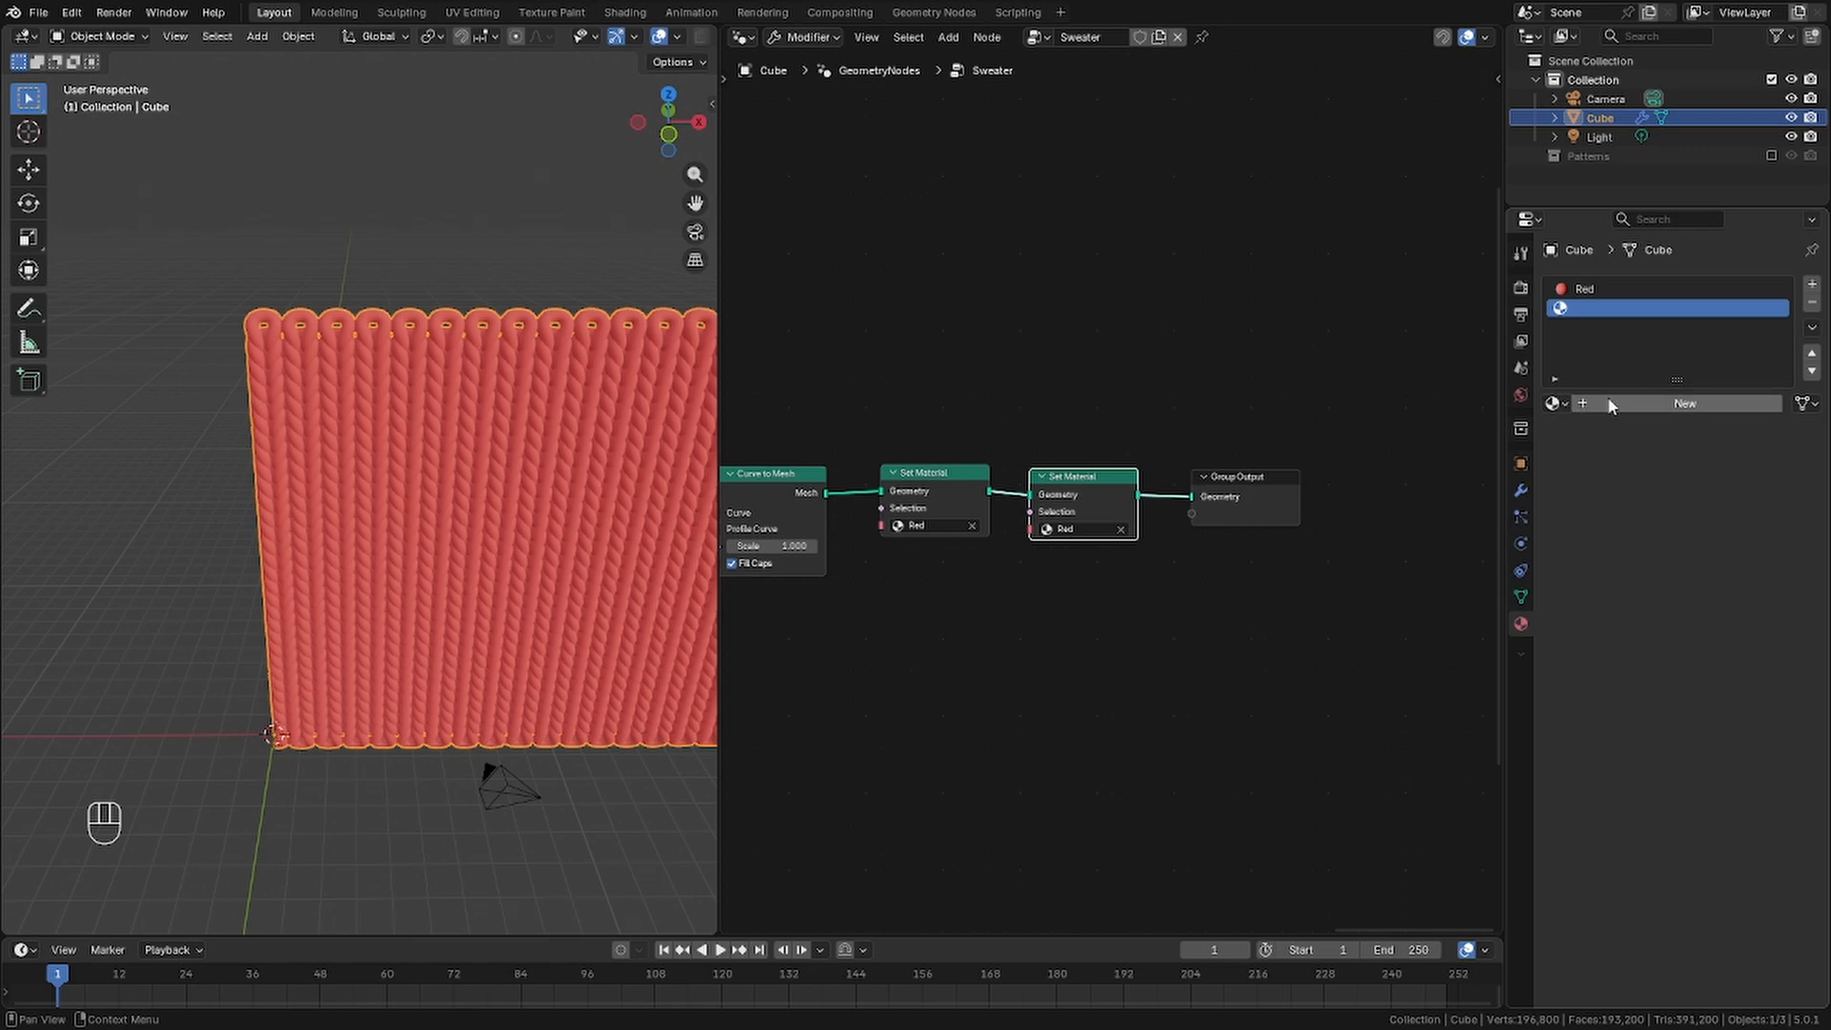
click(1626, 409)
click(1629, 404)
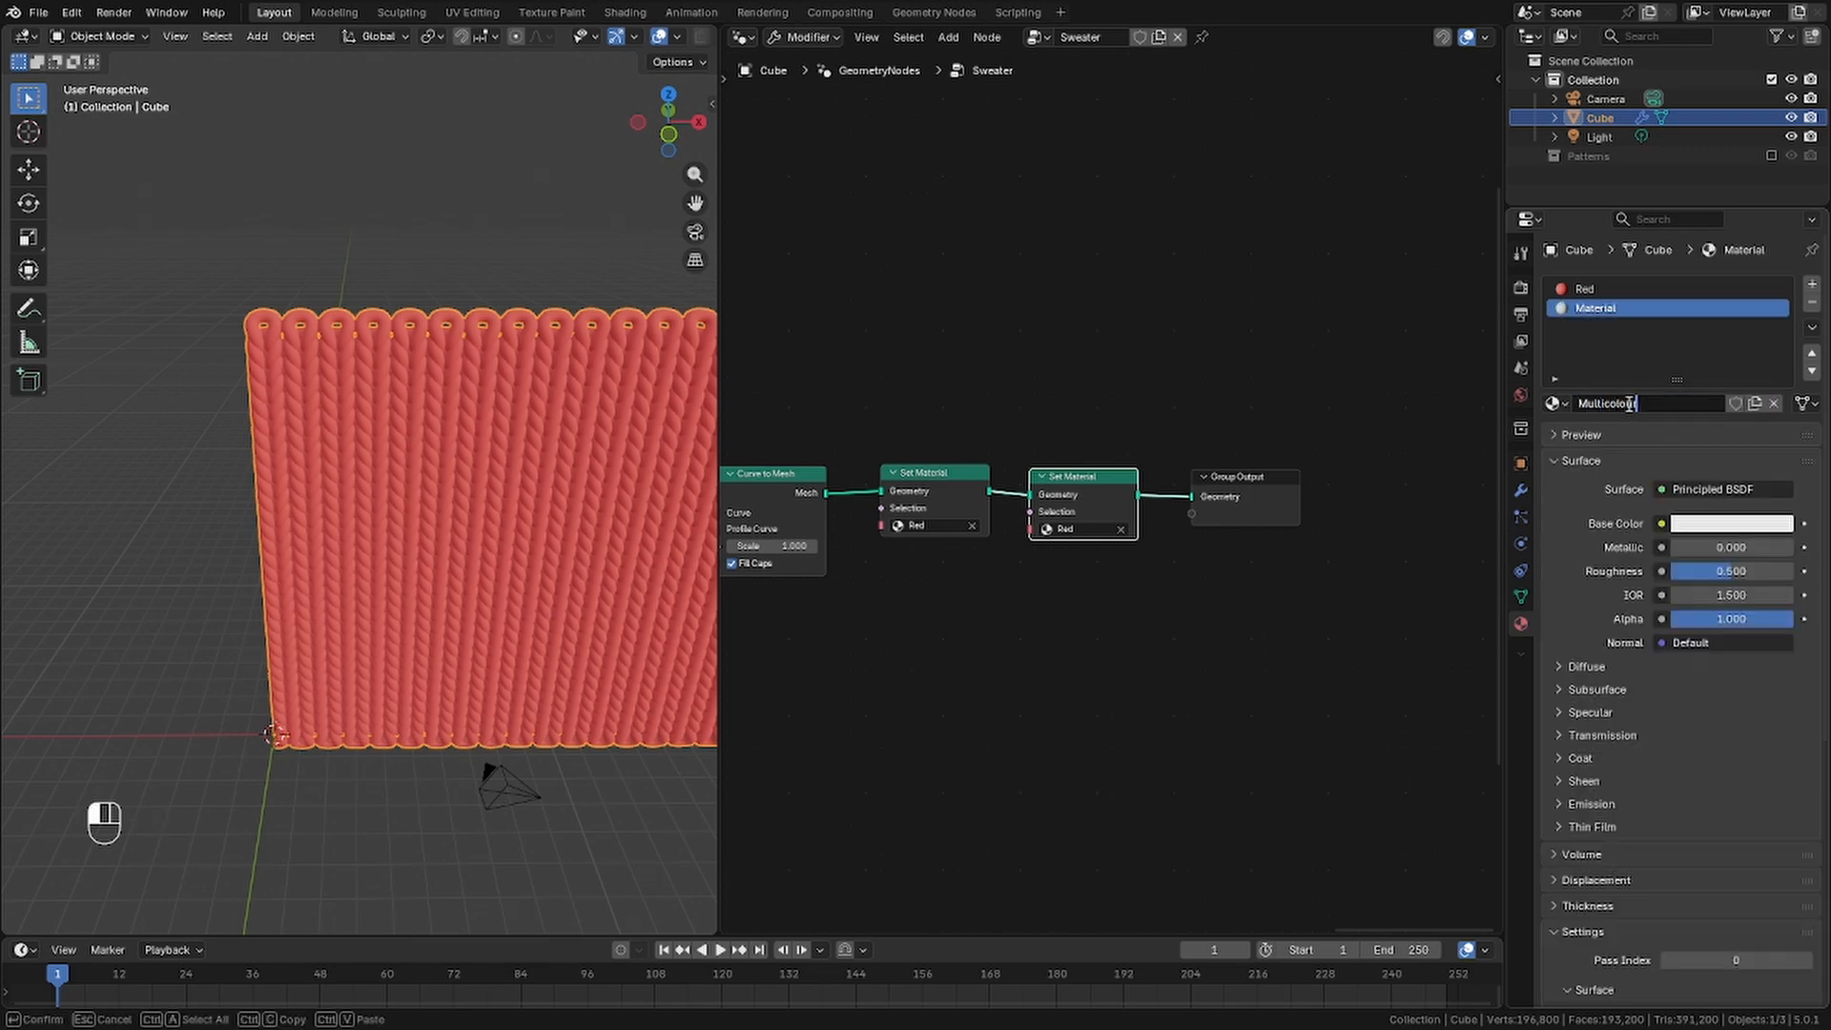
text(Multicolour)
key(Return)
Assign the Multicolour material to the duplicated Set Material node
click(1078, 528)
click(1077, 563)
scroll(1203, 408, down, 4)
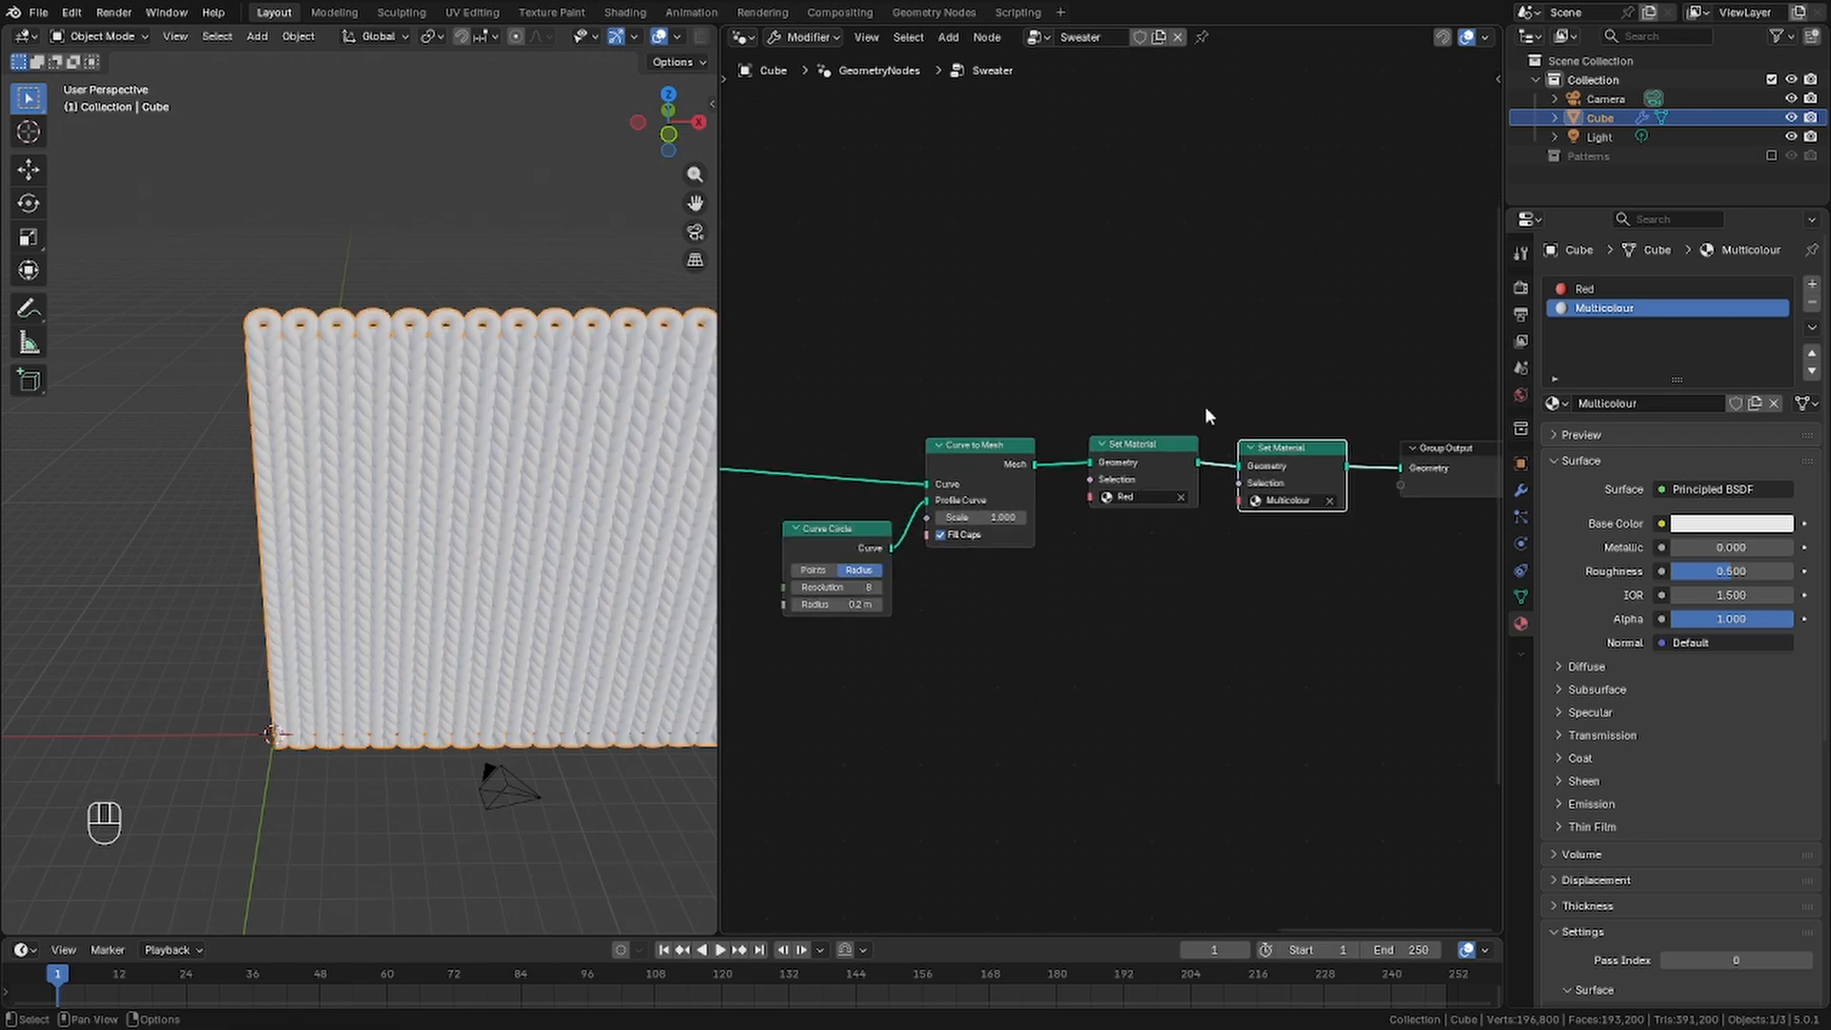
Connect the Capture Attribute node's Result output to the Selection input of the Multicolour Set Material node
drag(1030, 528, 1354, 595)
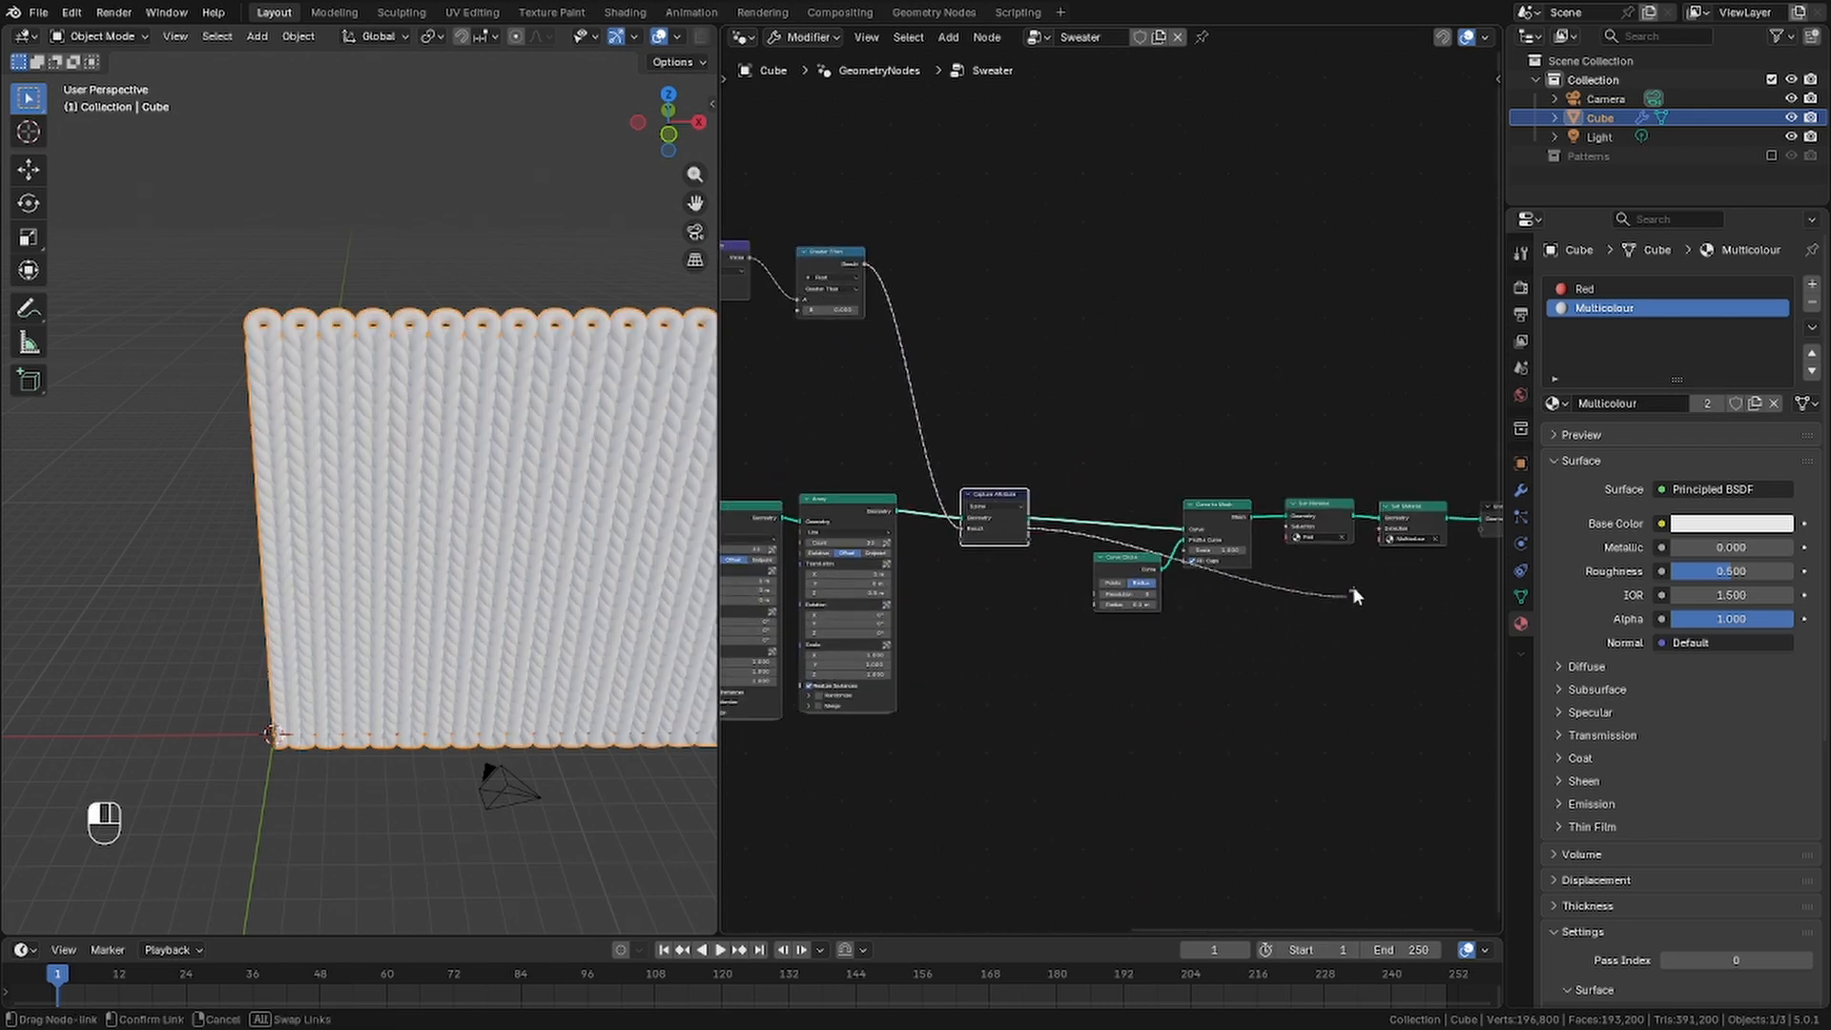
drag(1380, 534, 1380, 531)
scroll(447, 615, down, 2)
shift+middle_drag(447, 615, 334, 572)
scroll(381, 557, up, 3)
scroll(328, 564, up, 1)
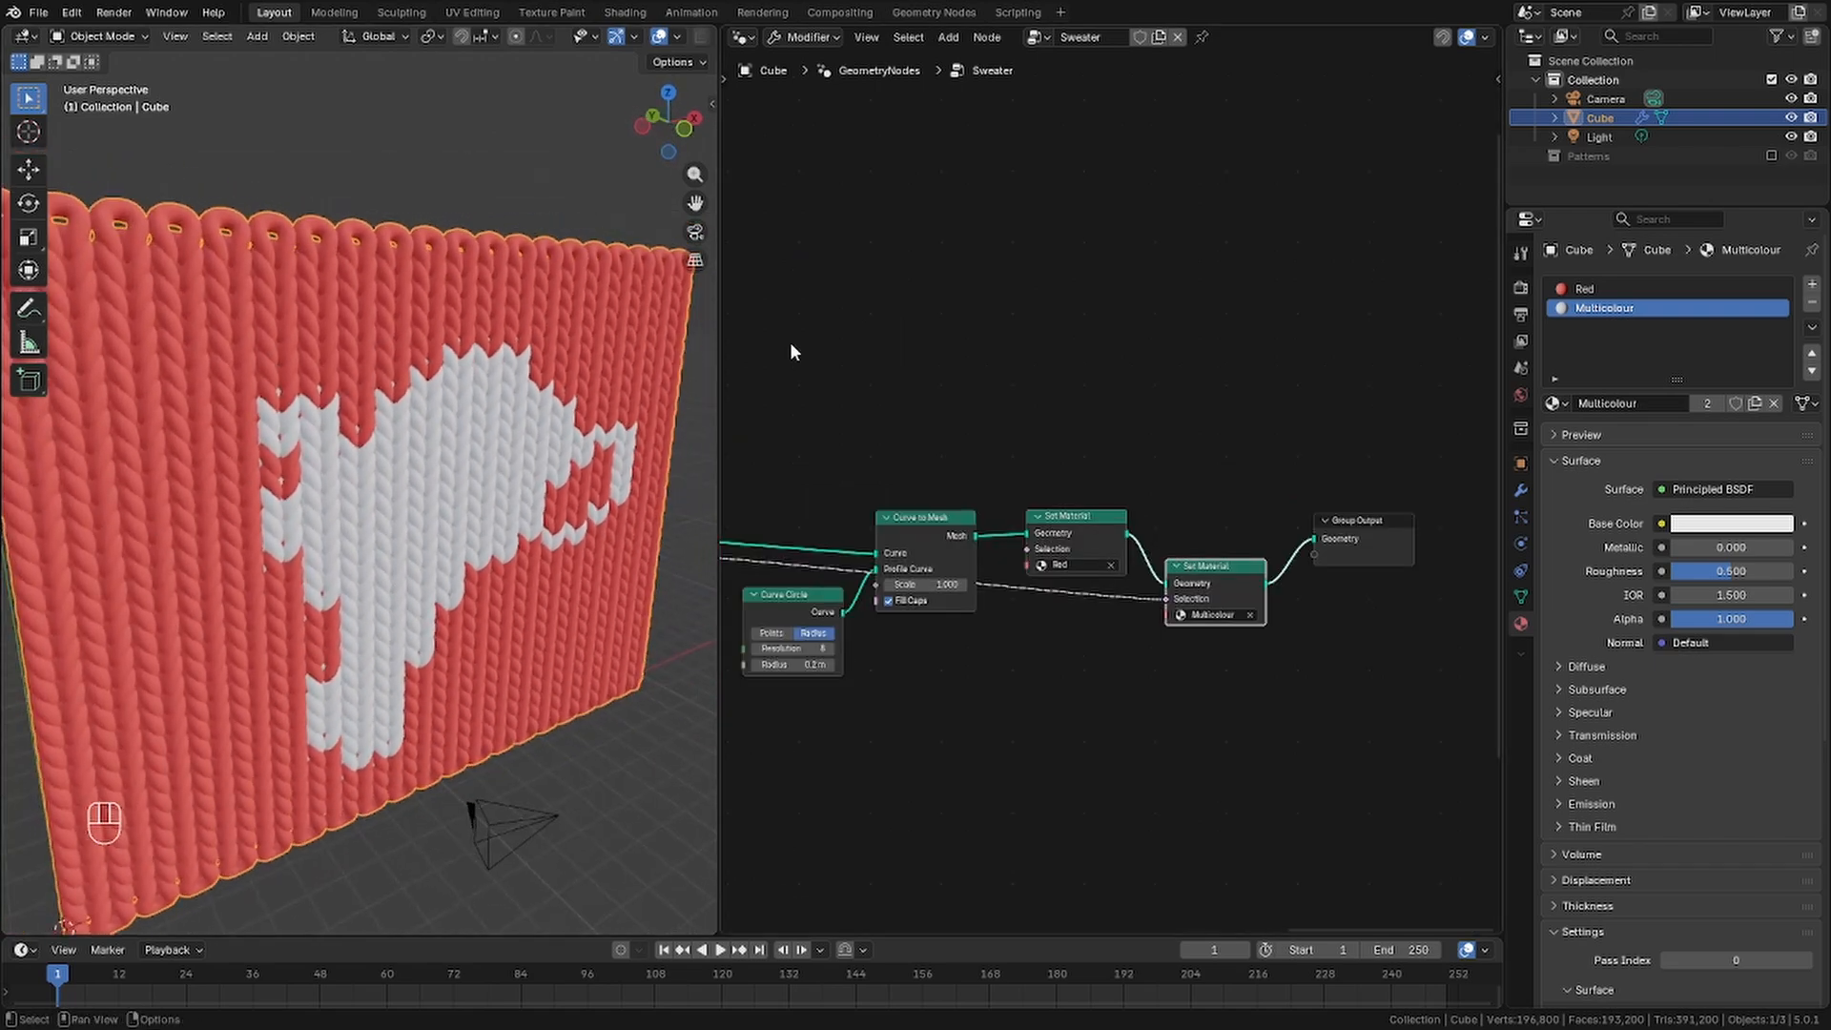
middle_drag(381, 591, 556, 463)
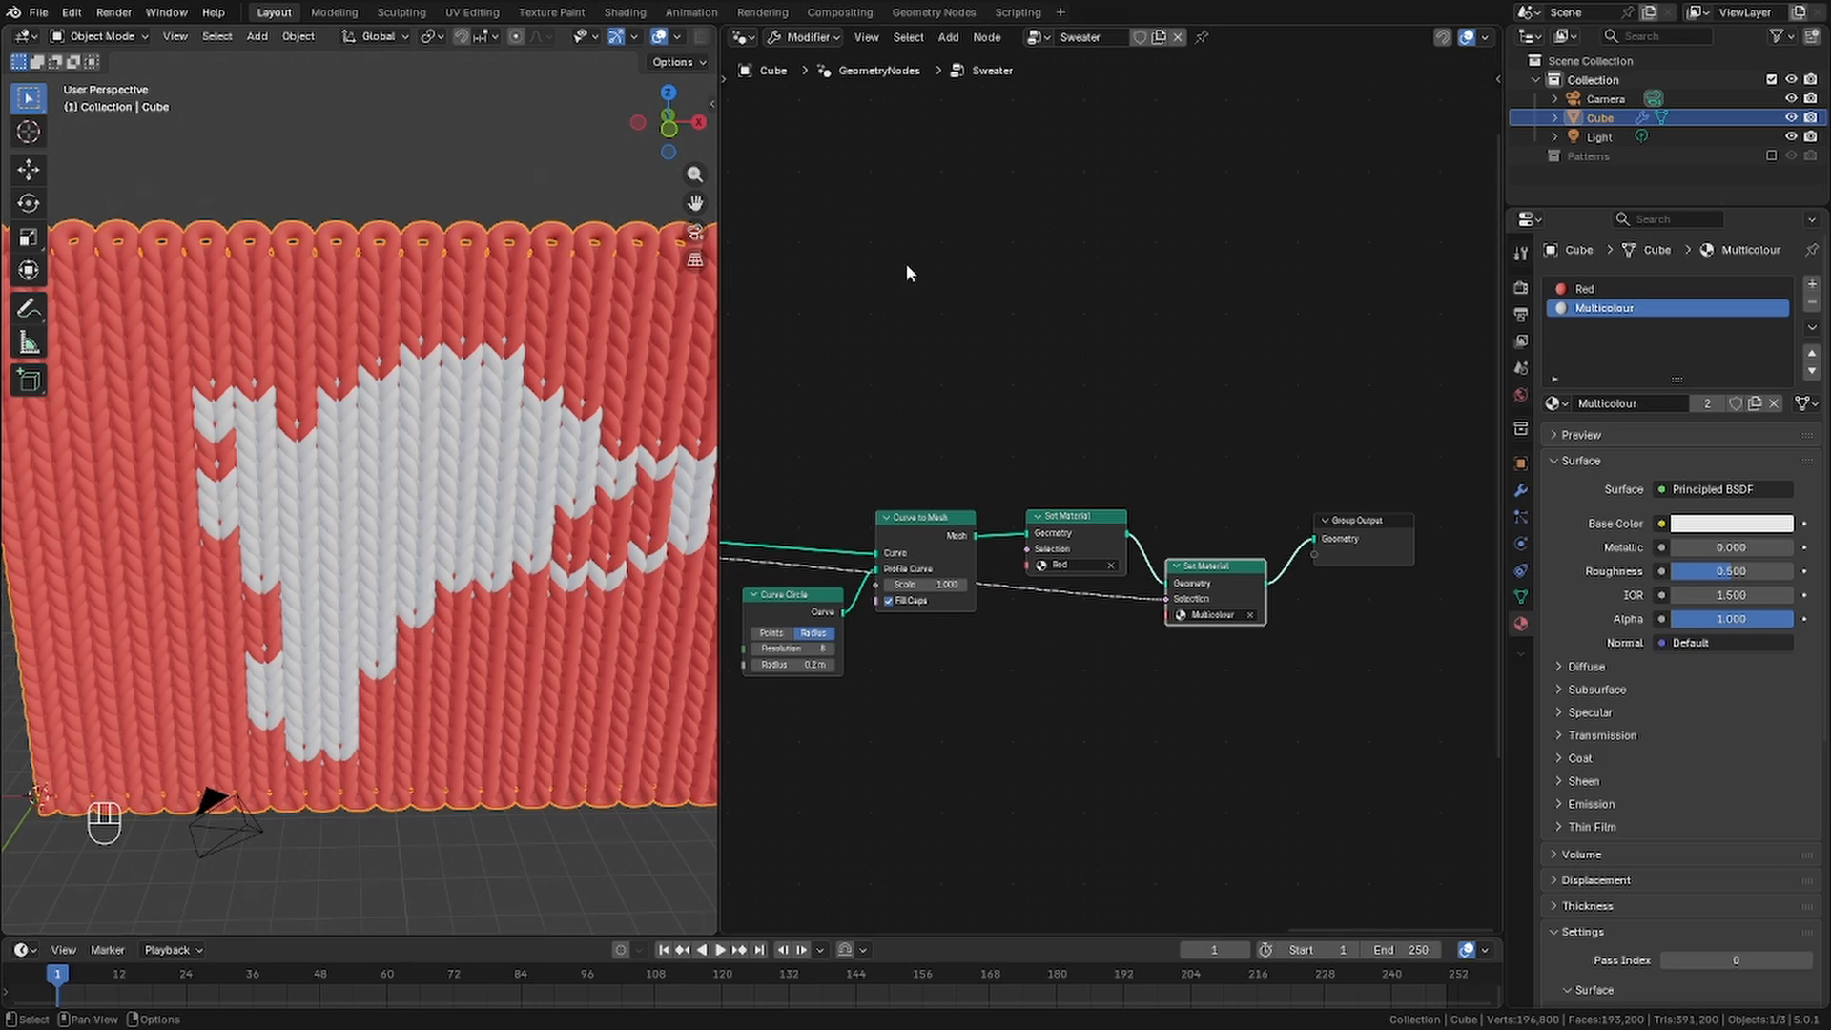
Try moving Suzanne over the knitted panel with the Patterns collection enabled, undo the move and hide Suzanne
click(1771, 155)
click(1675, 175)
scroll(408, 486, down, 3)
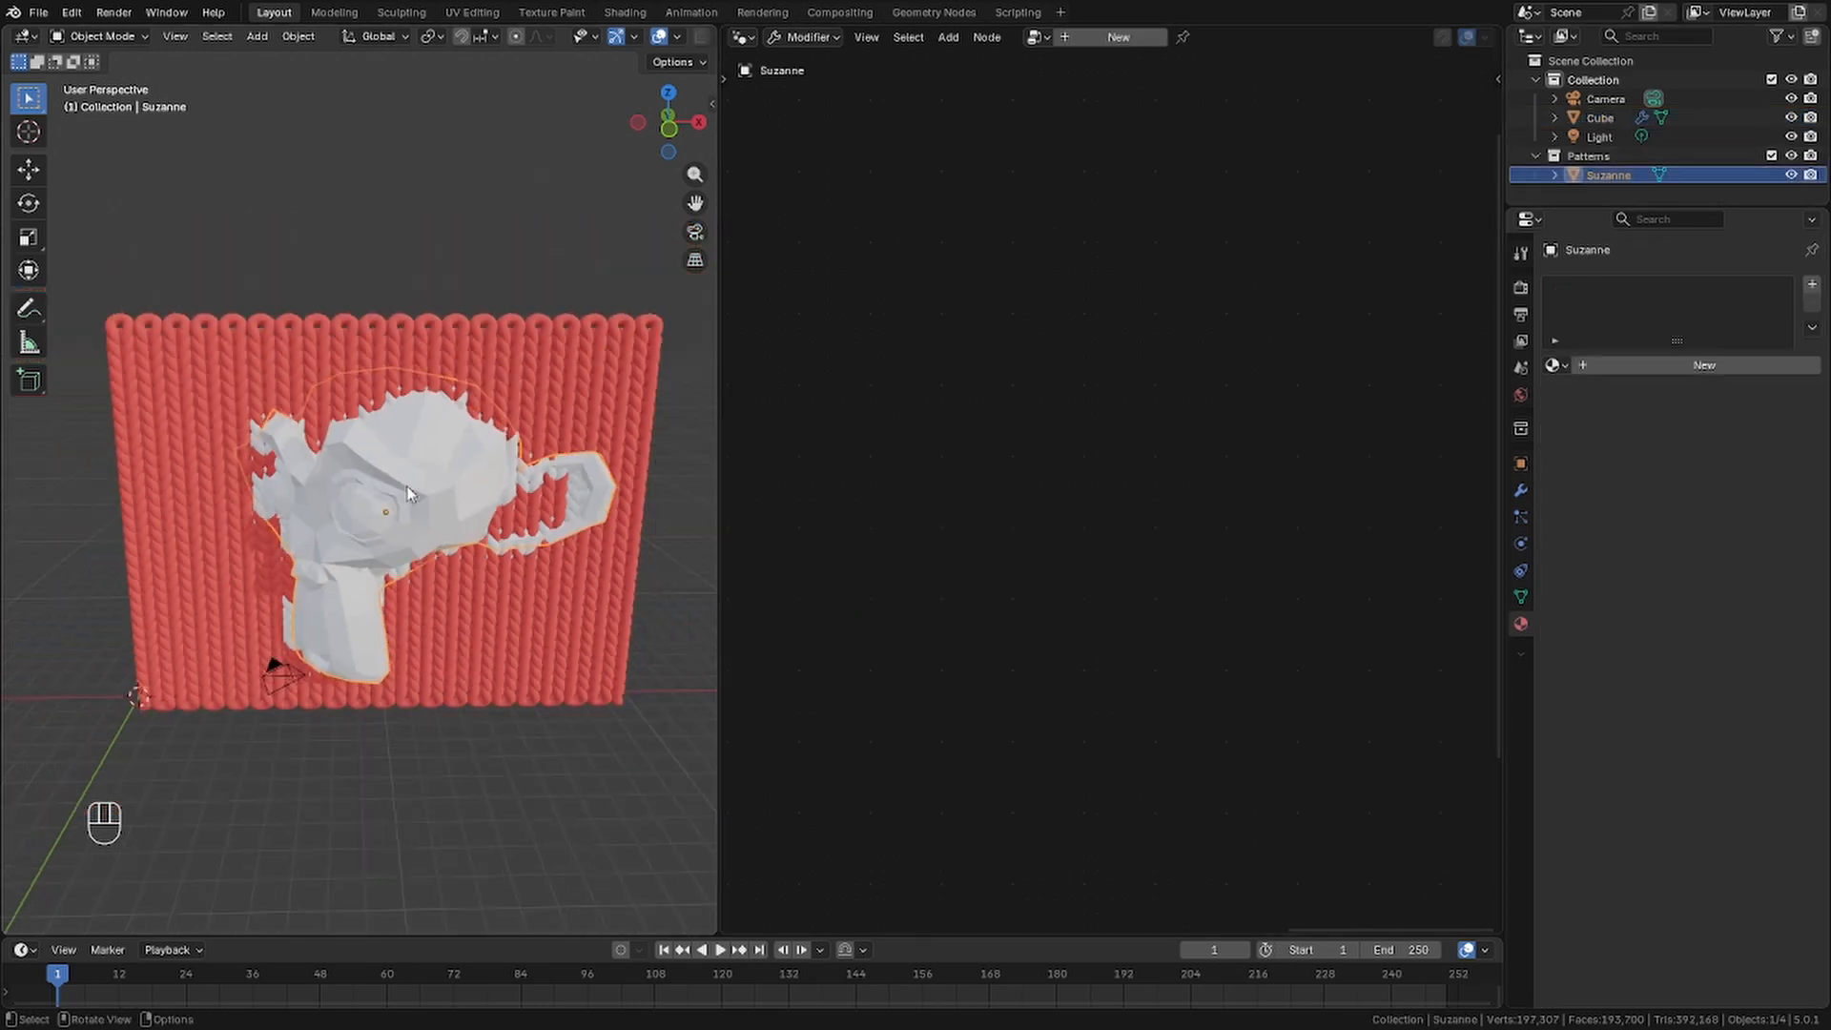
middle_drag(408, 486, 377, 454)
key(g)
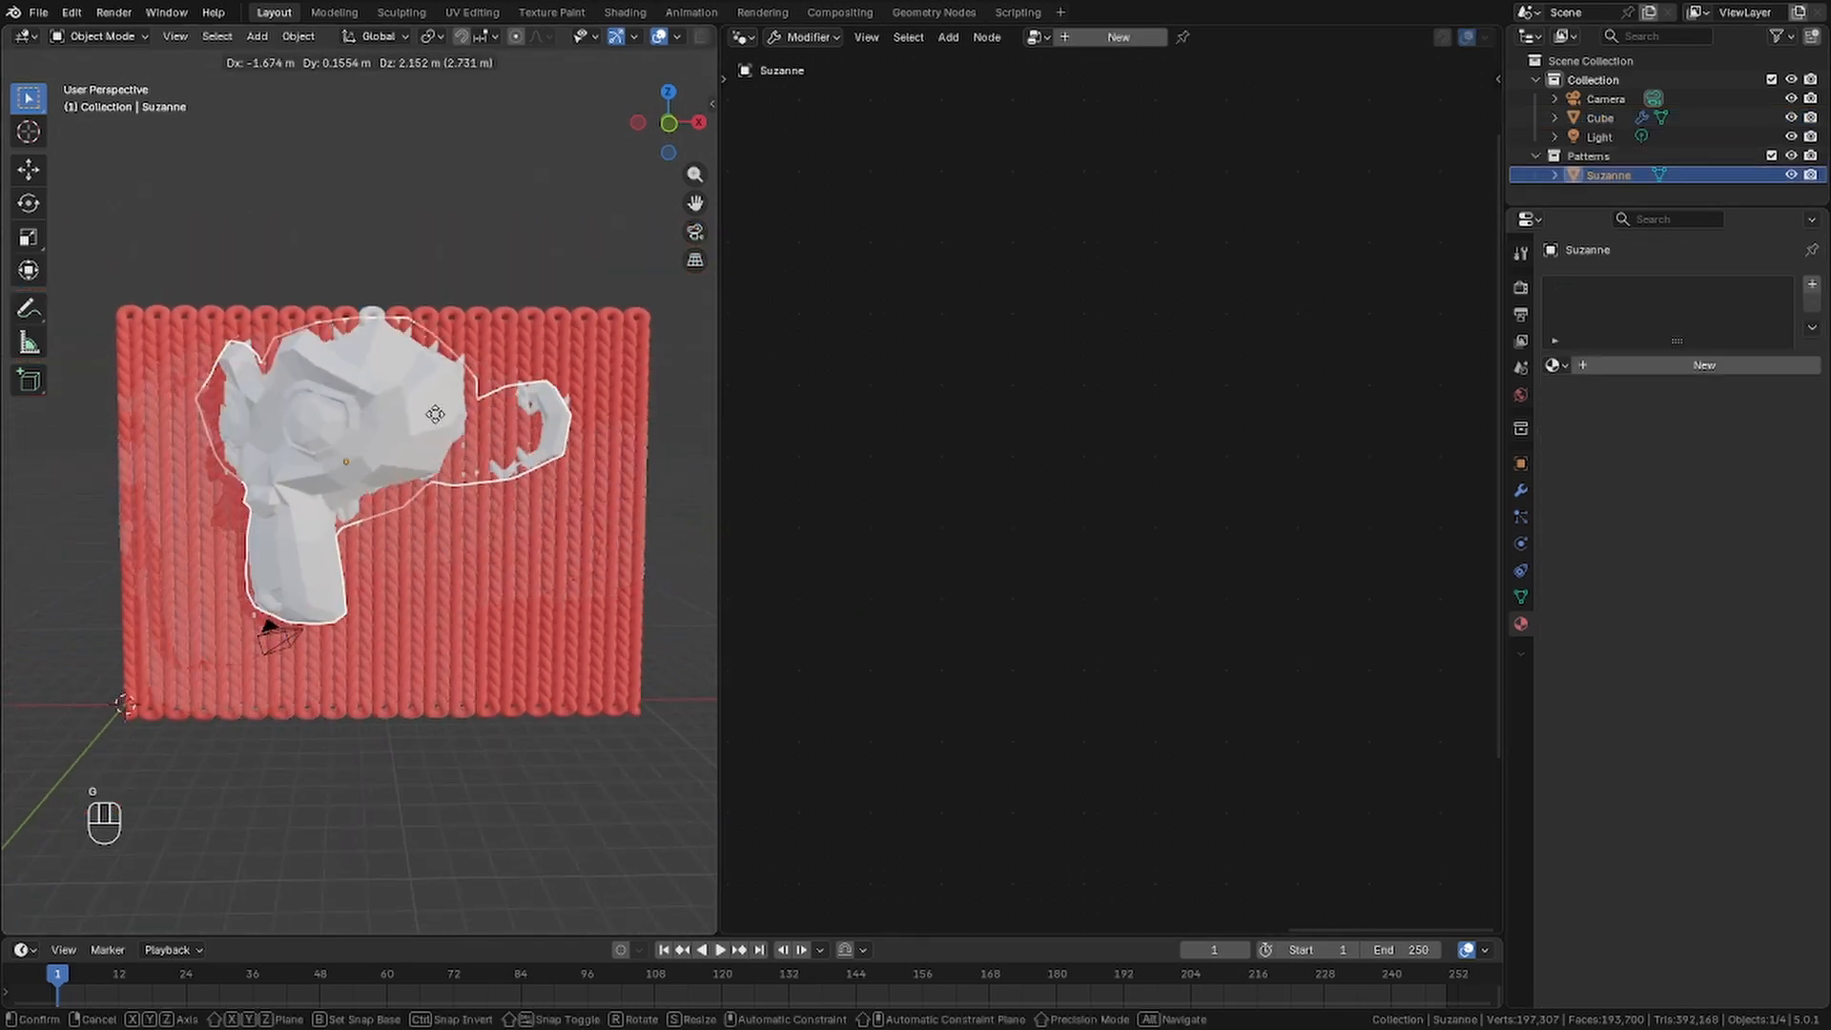
click(217, 540)
key(ctrl+z)
middle_drag(236, 505, 193, 393)
key(h)
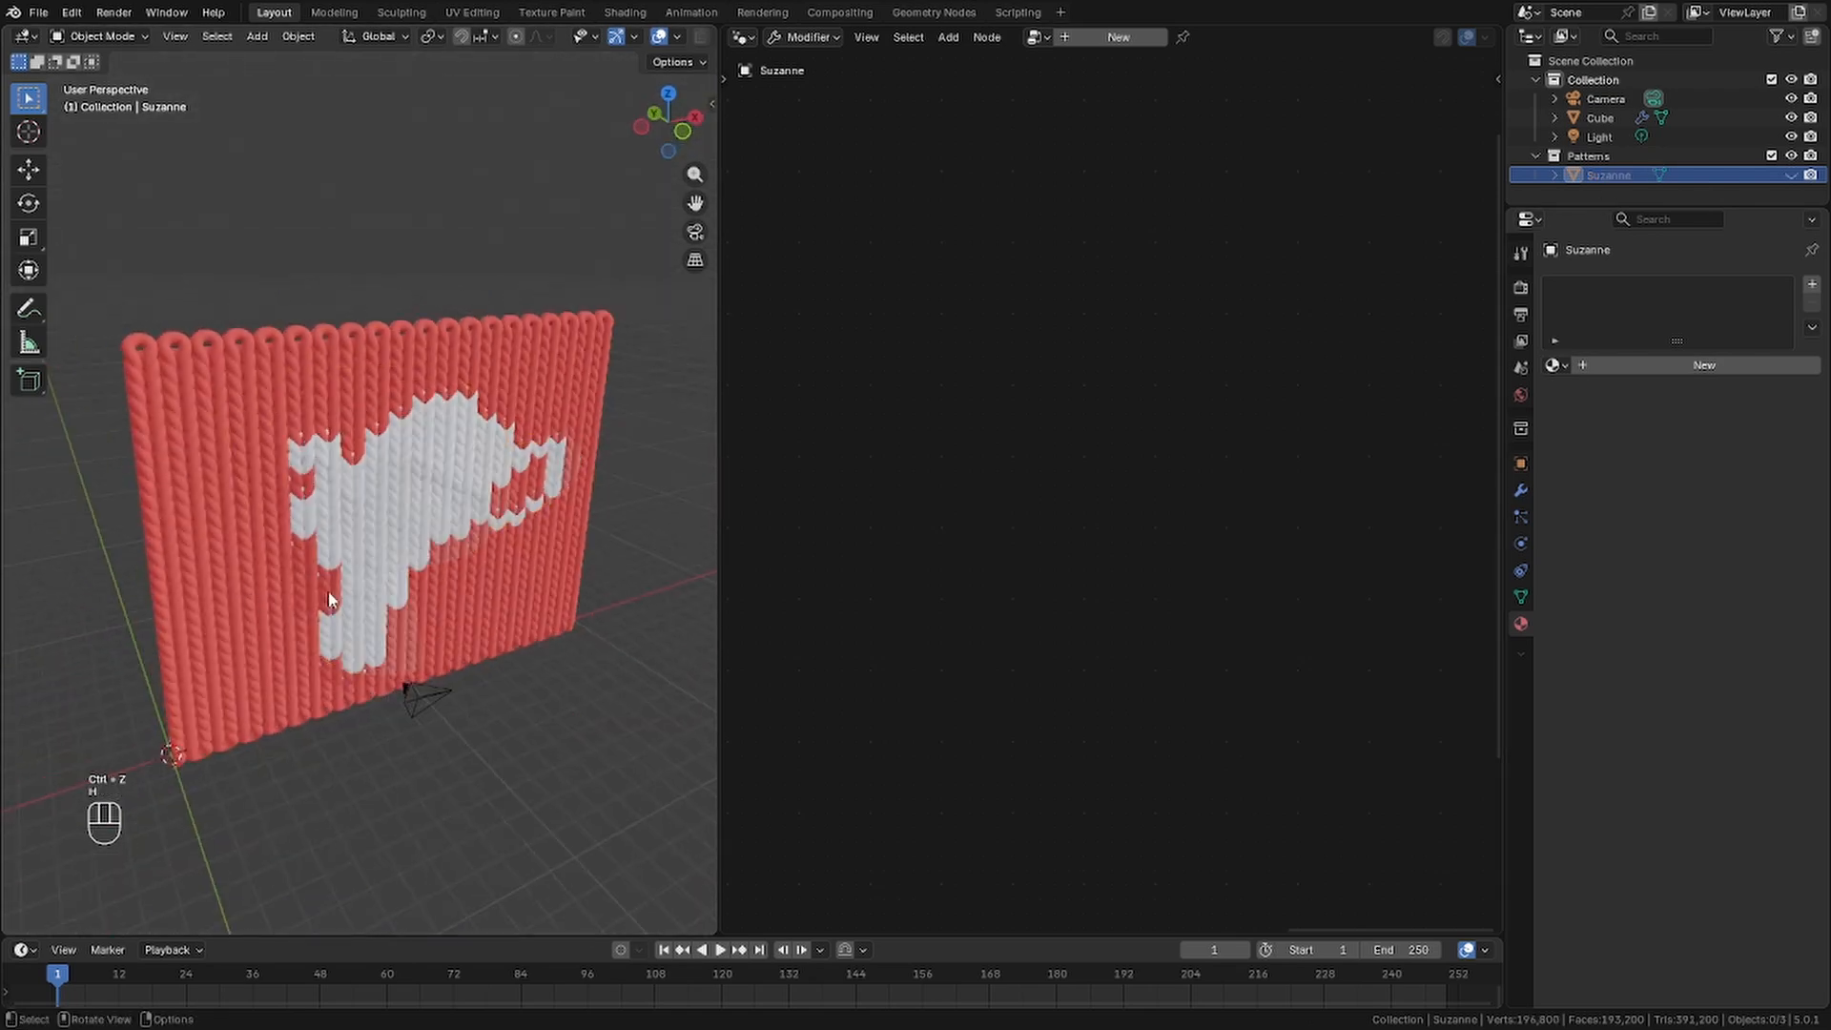
Try duplicating the Multicolour Set Material node in the cube's Sweater node tree
middle_drag(268, 604, 320, 642)
click(319, 642)
middle_drag(1309, 613, 1135, 598)
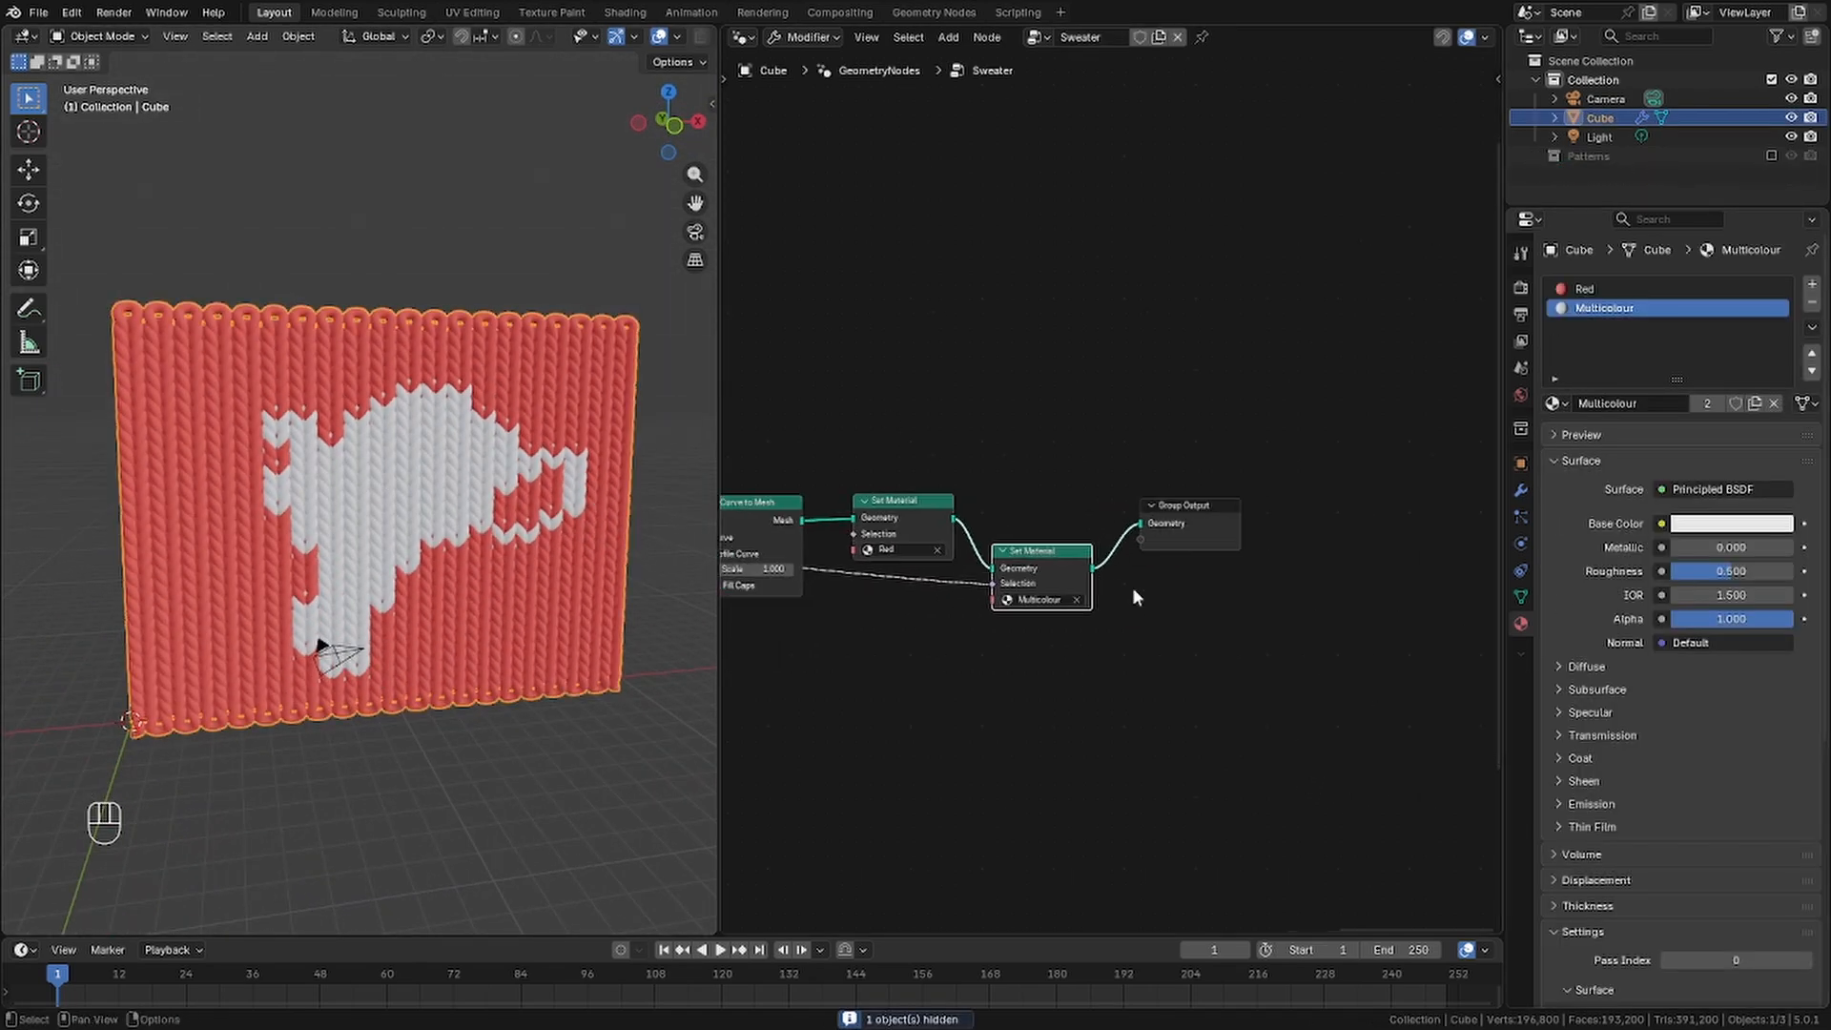
key(shift+d)
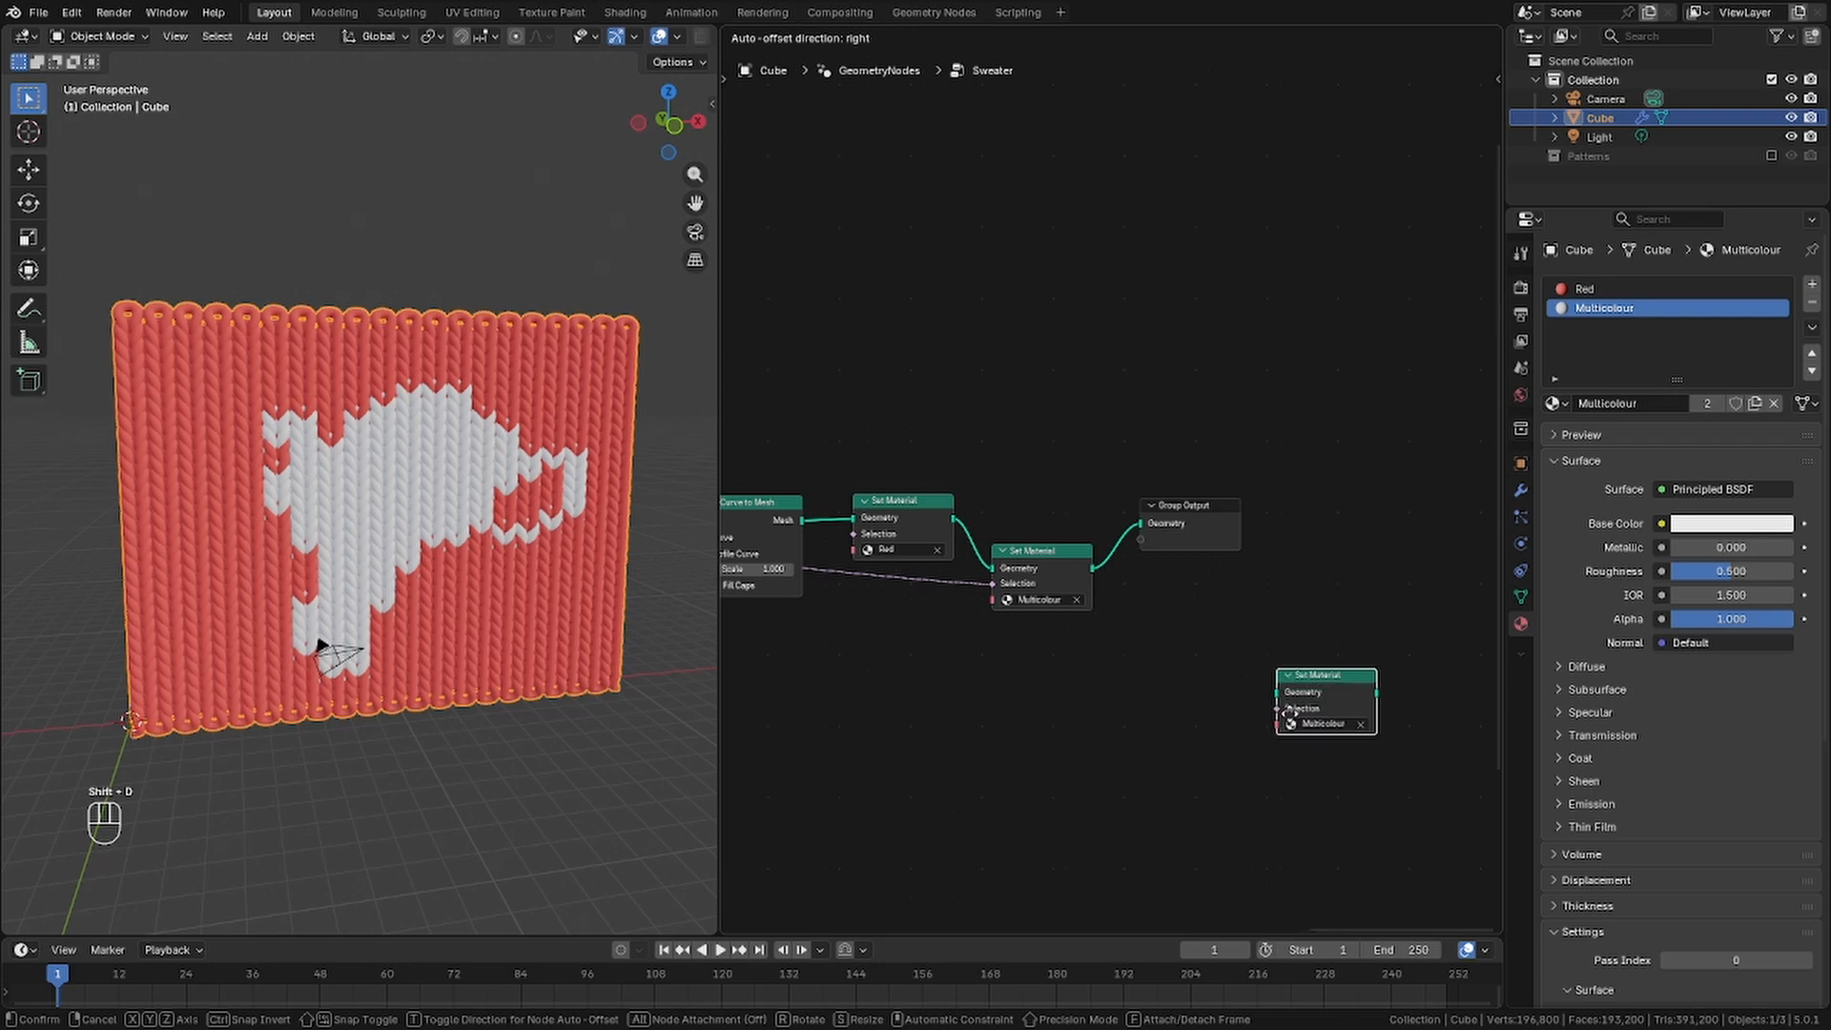
click(1221, 727)
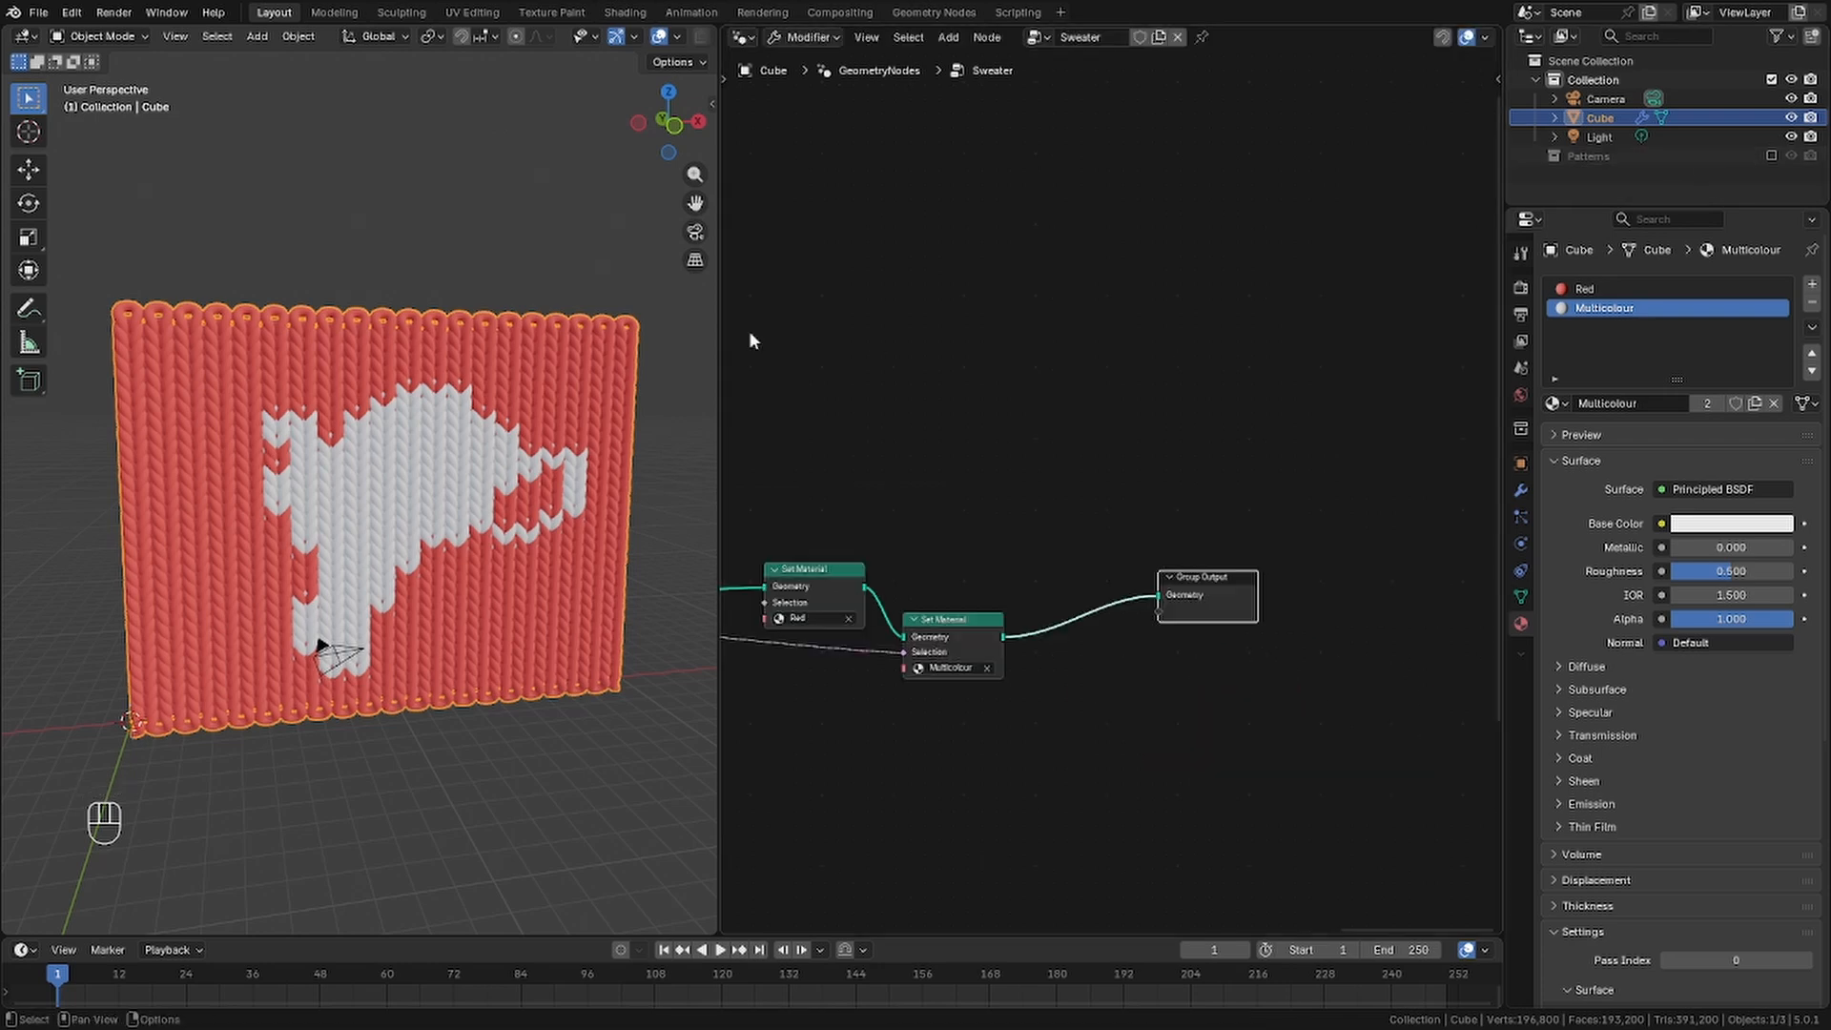
middle_drag(958, 624, 1120, 586)
Enable the Patterns collection and add a UV Sphere to the scene in front view
click(1771, 156)
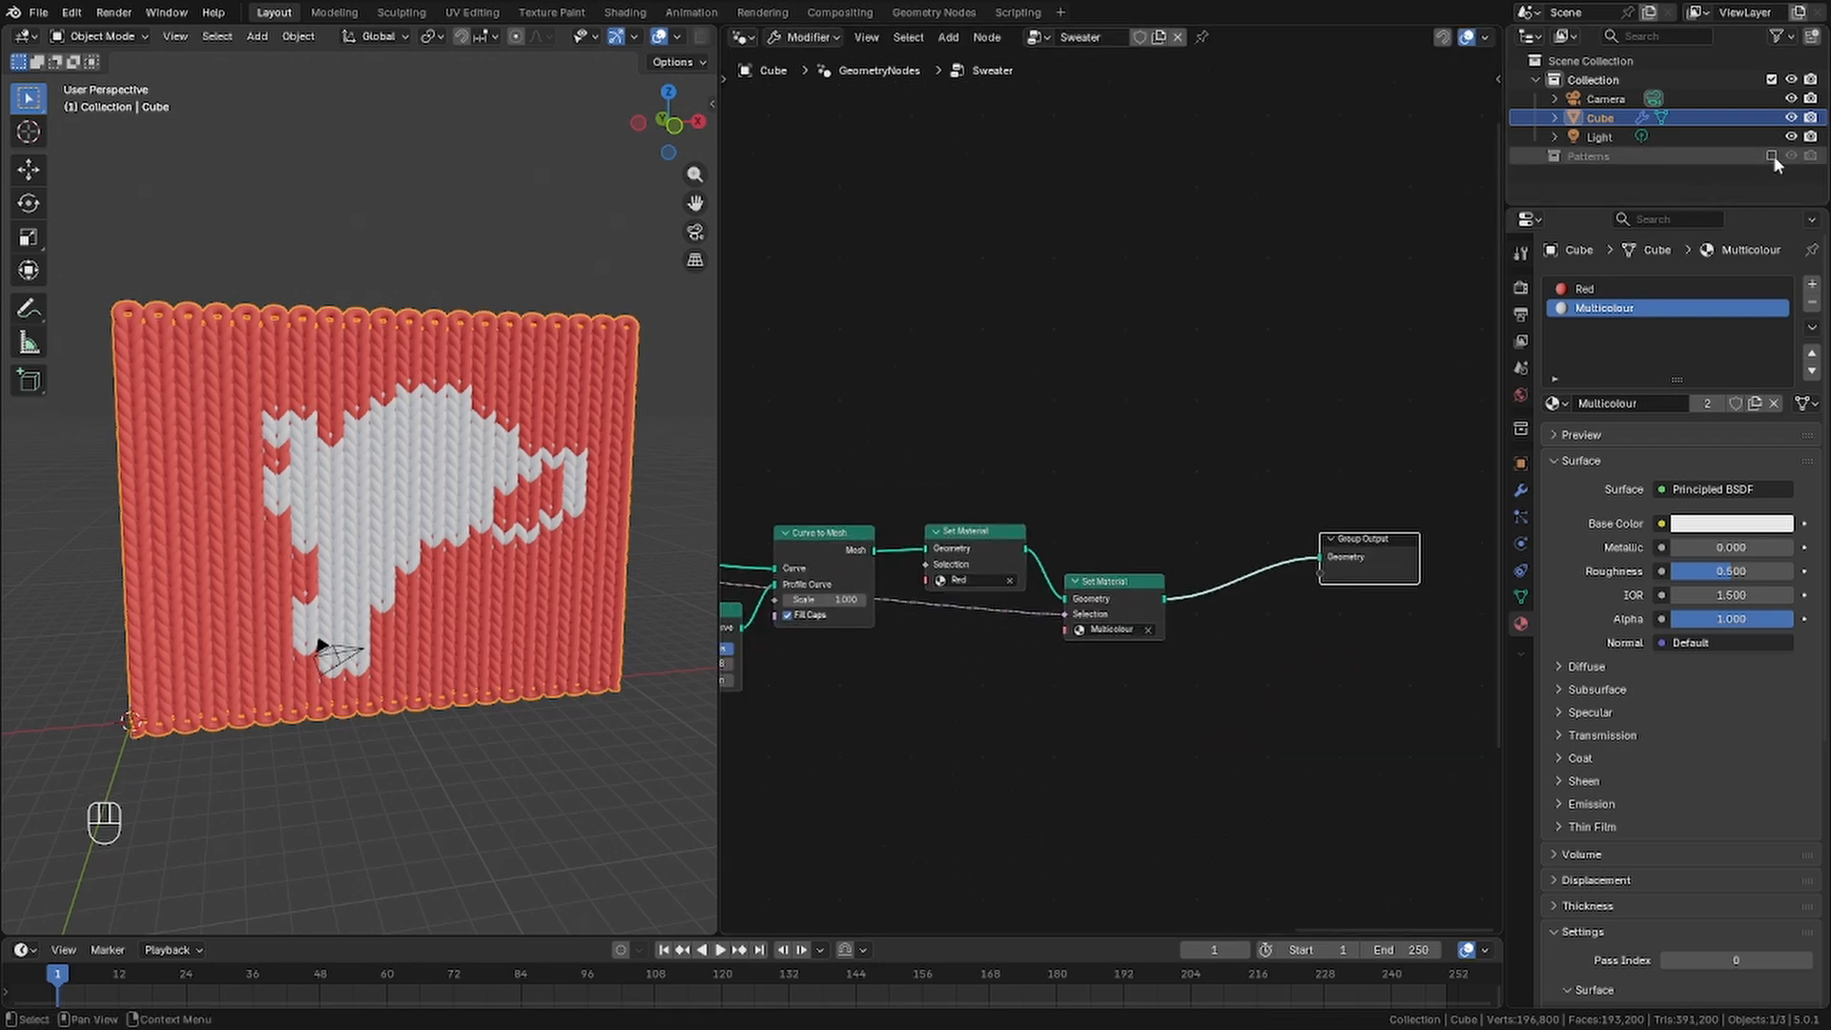
click(399, 524)
middle_drag(519, 516, 210, 493)
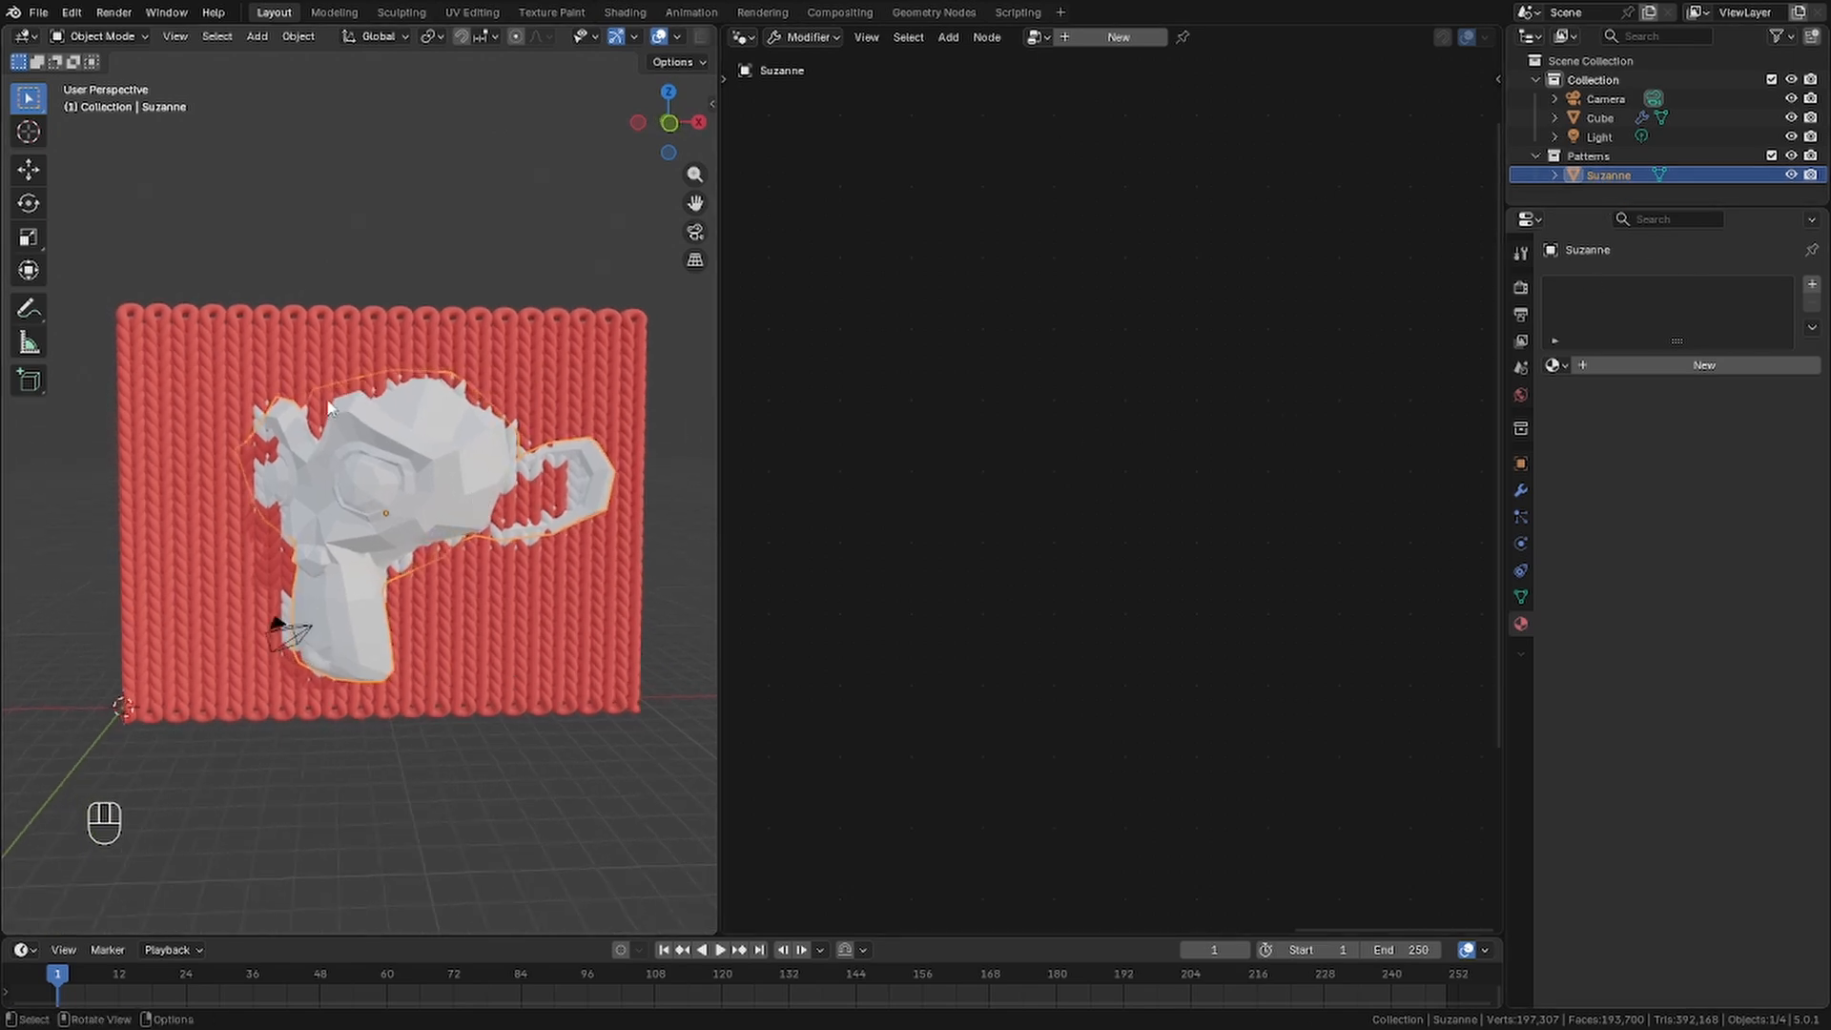
scroll(470, 156, up, 1)
scroll(397, 432, down, 2)
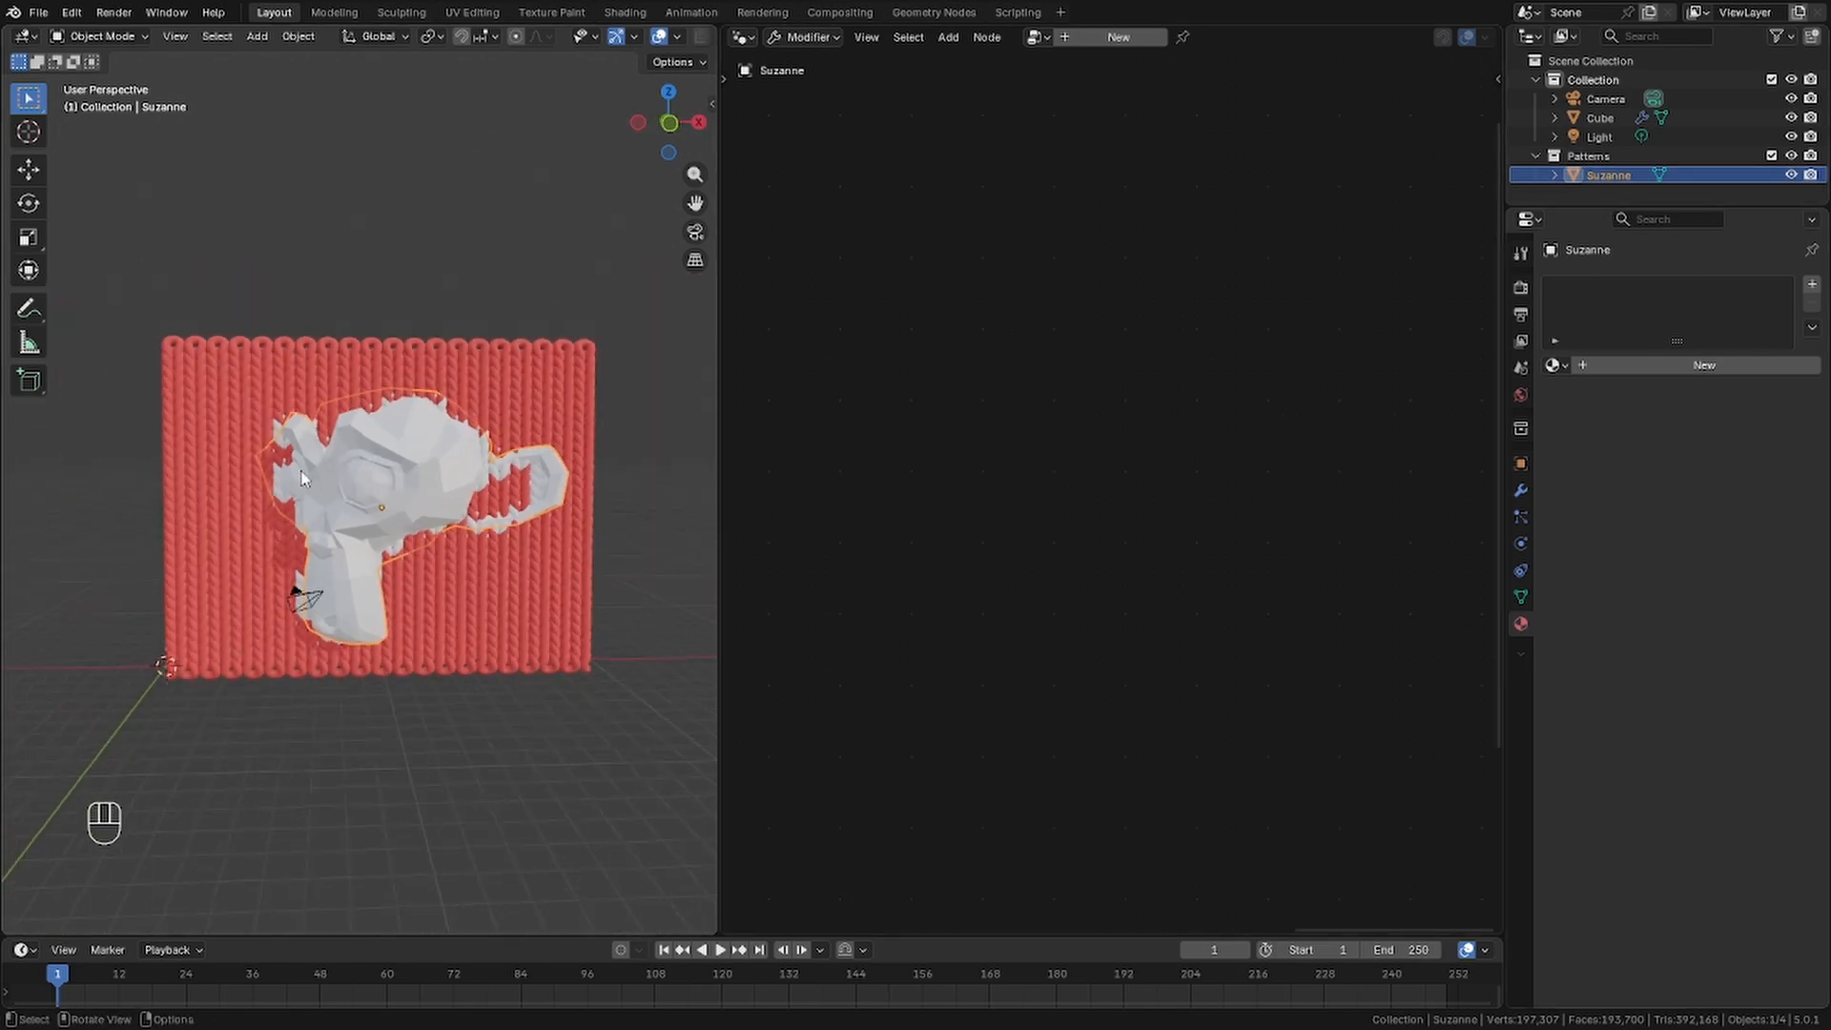
key(KP_1)
key(shift+a)
mouse_move(286, 497)
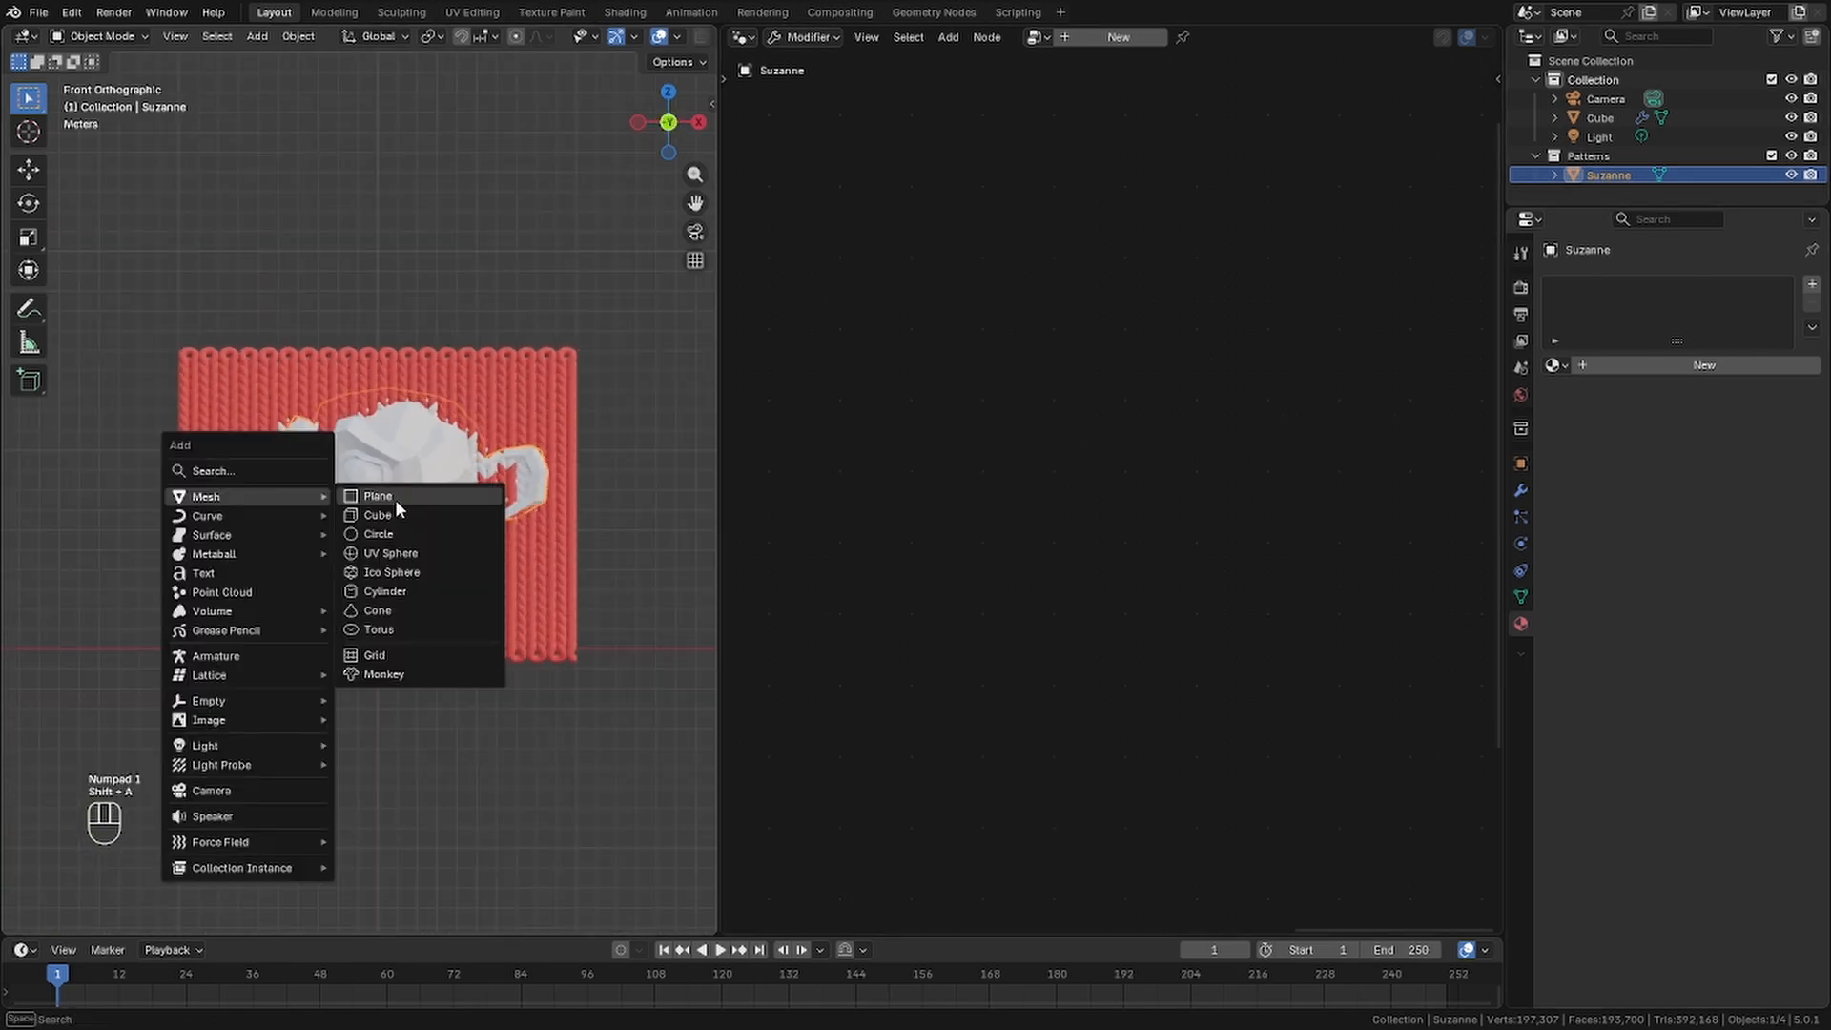
click(388, 553)
scroll(226, 601, up, 2)
shift+middle_drag(226, 602, 277, 549)
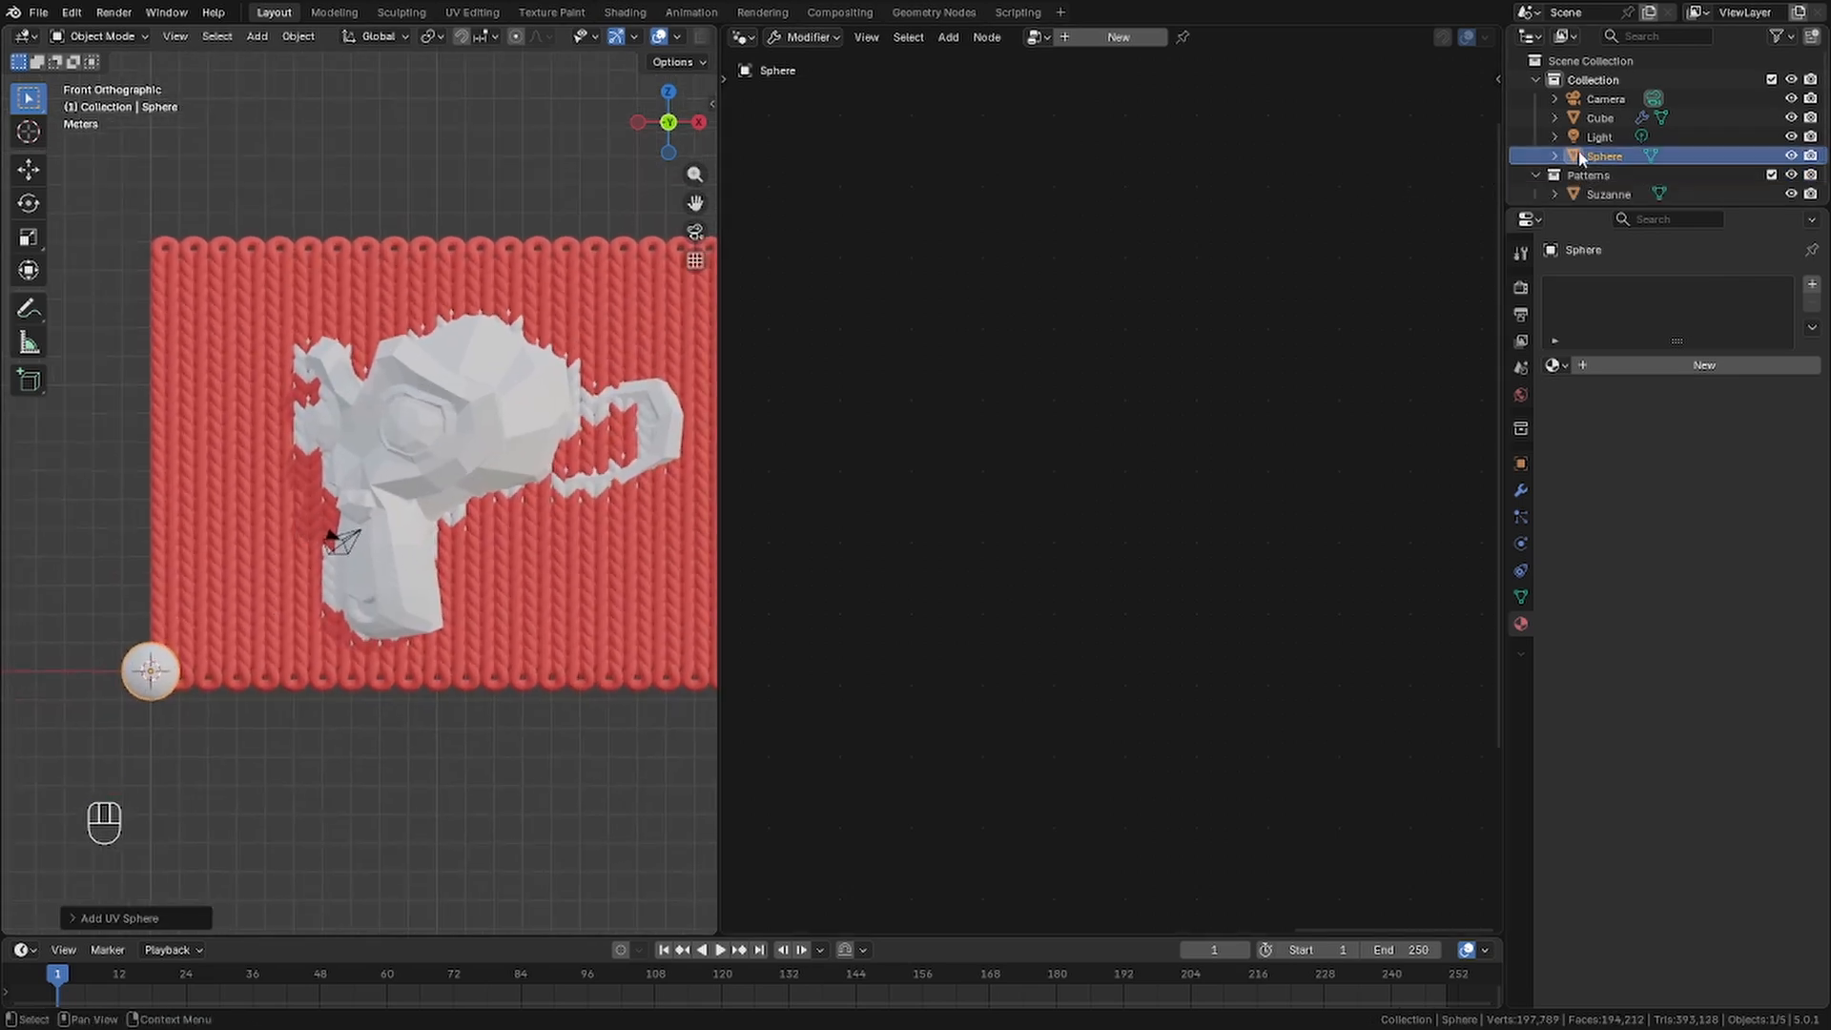
Put the sphere in the Patterns collection, place it below Suzanne's ear on the knitted panel and scale it up
drag(1605, 155, 1586, 177)
key(g)
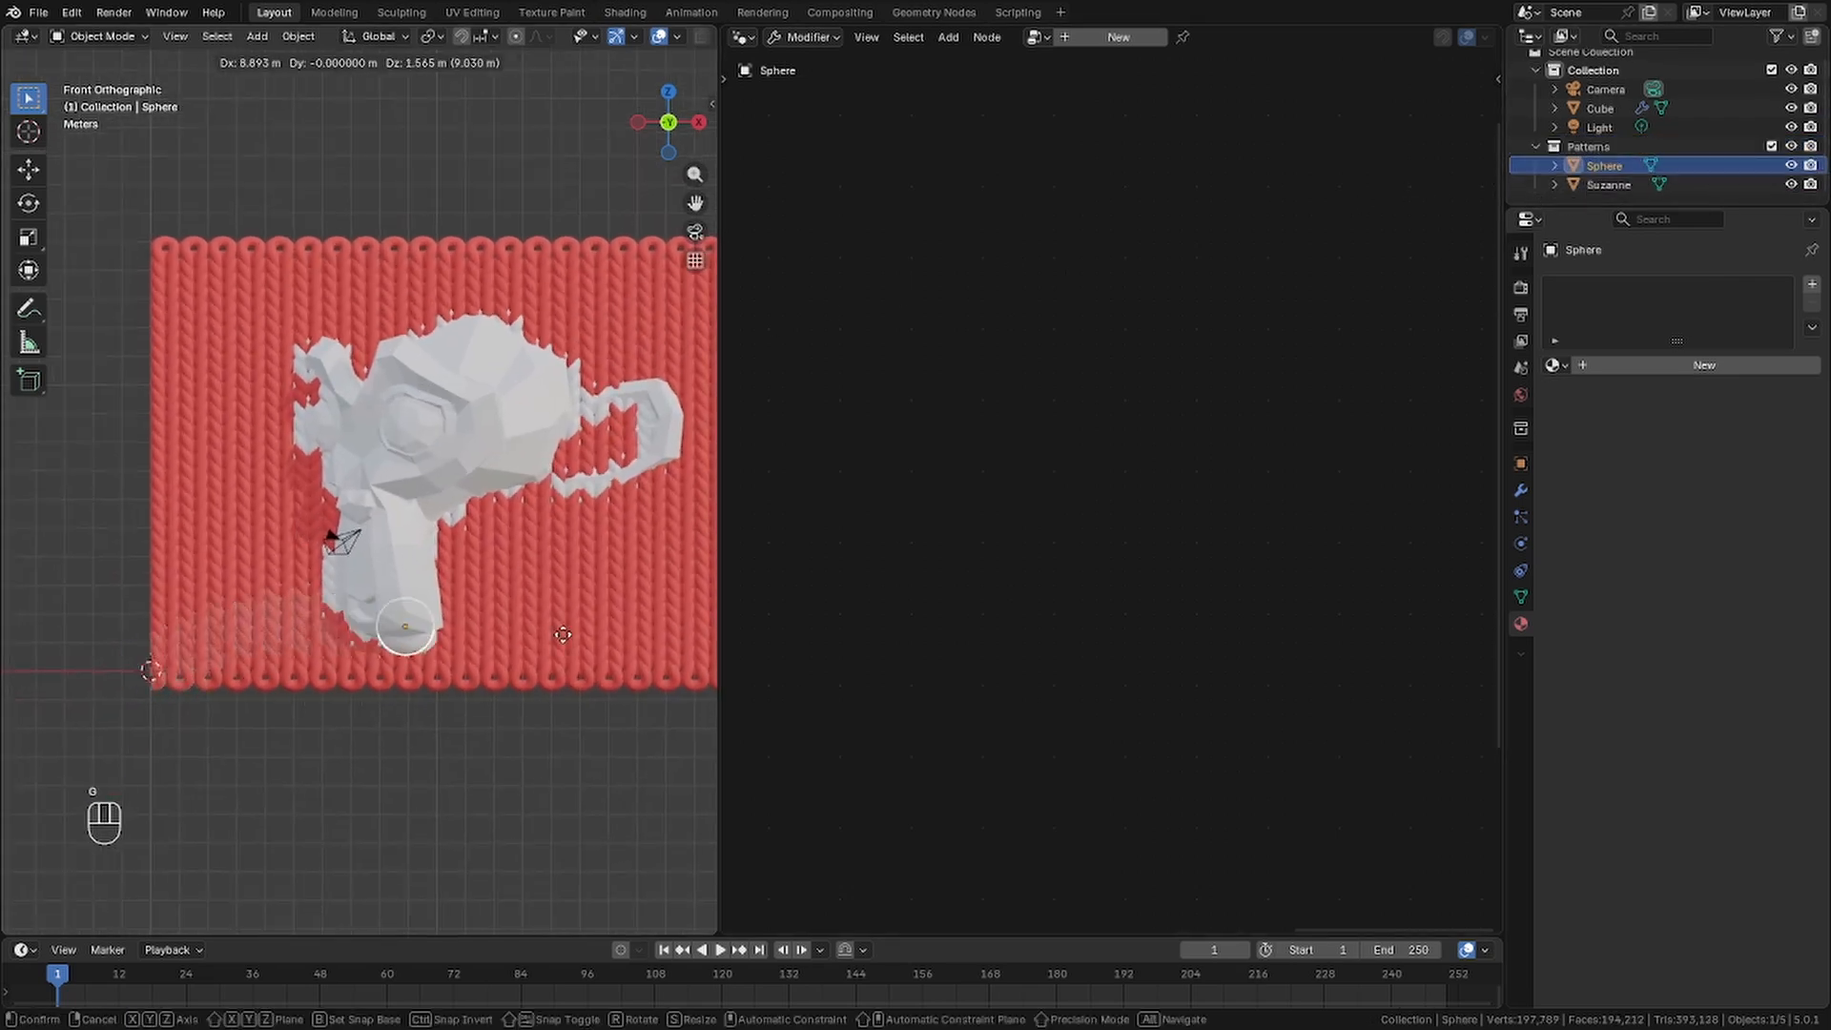
click(664, 610)
key(s)
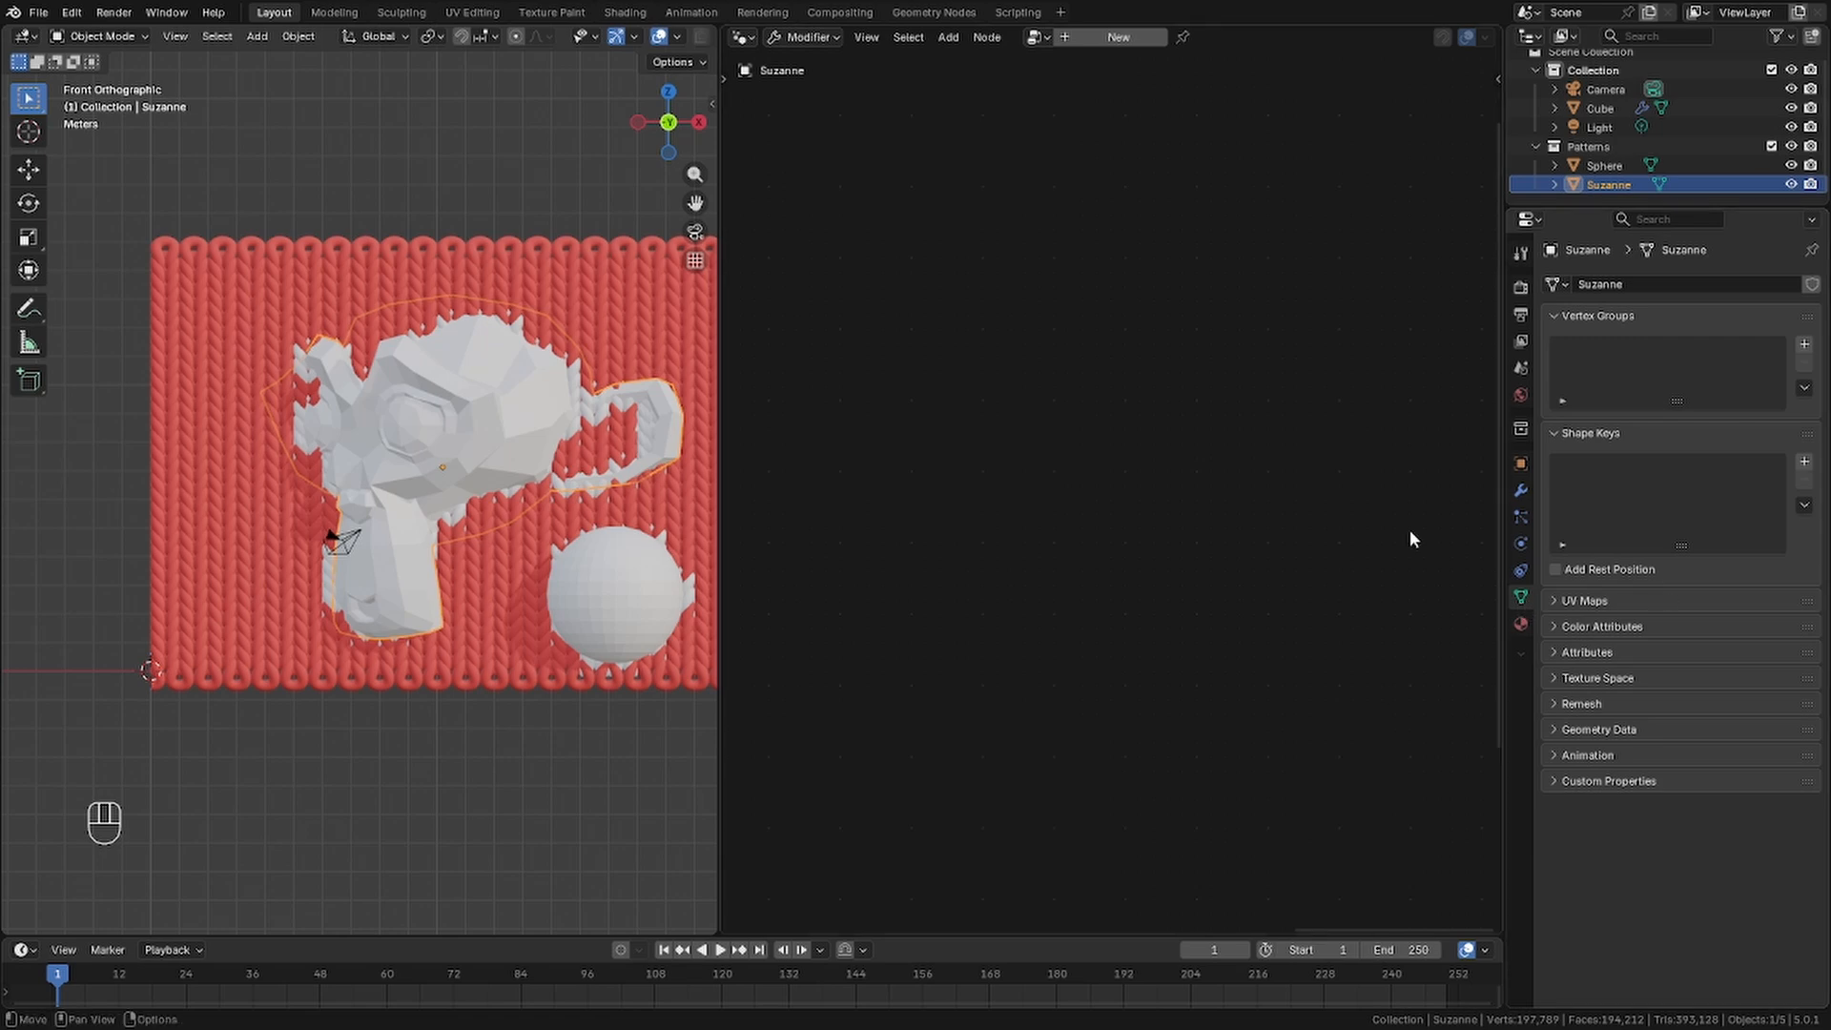
Add a vertex color attribute named Color to Suzanne with the green #66FF53FF
click(1585, 629)
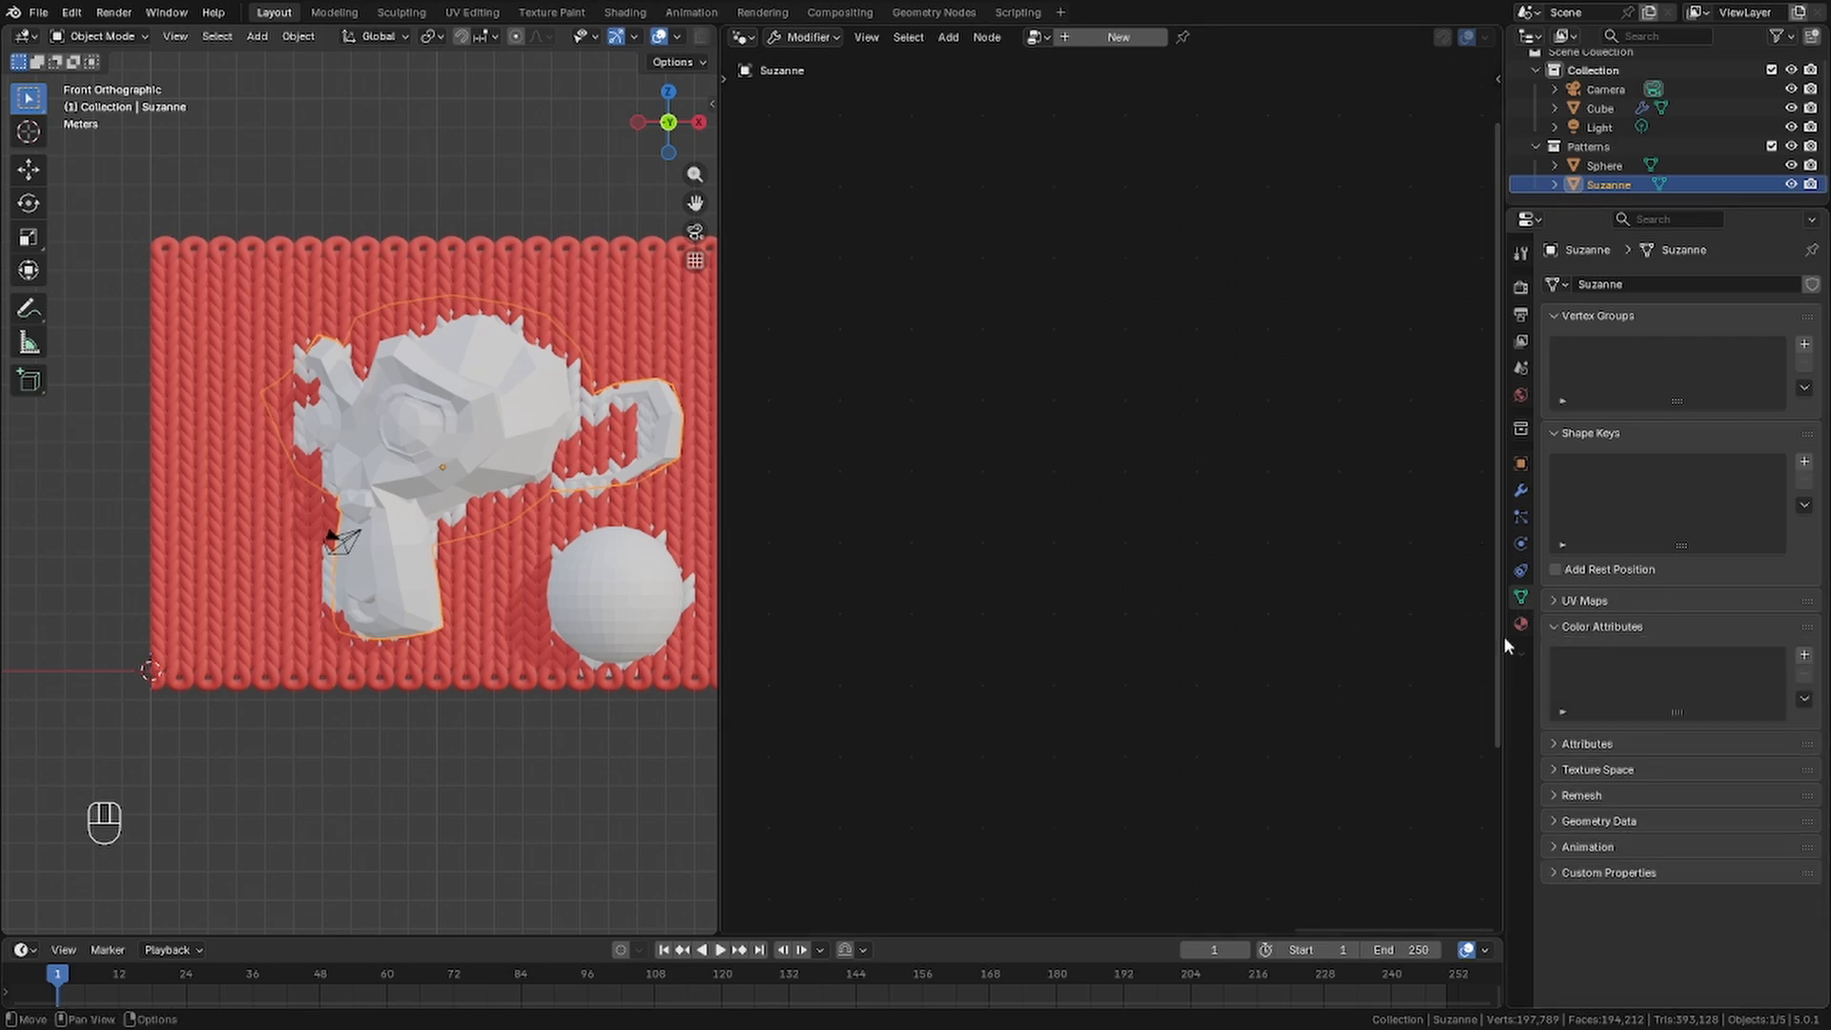
click(1804, 656)
click(1705, 664)
text(C)
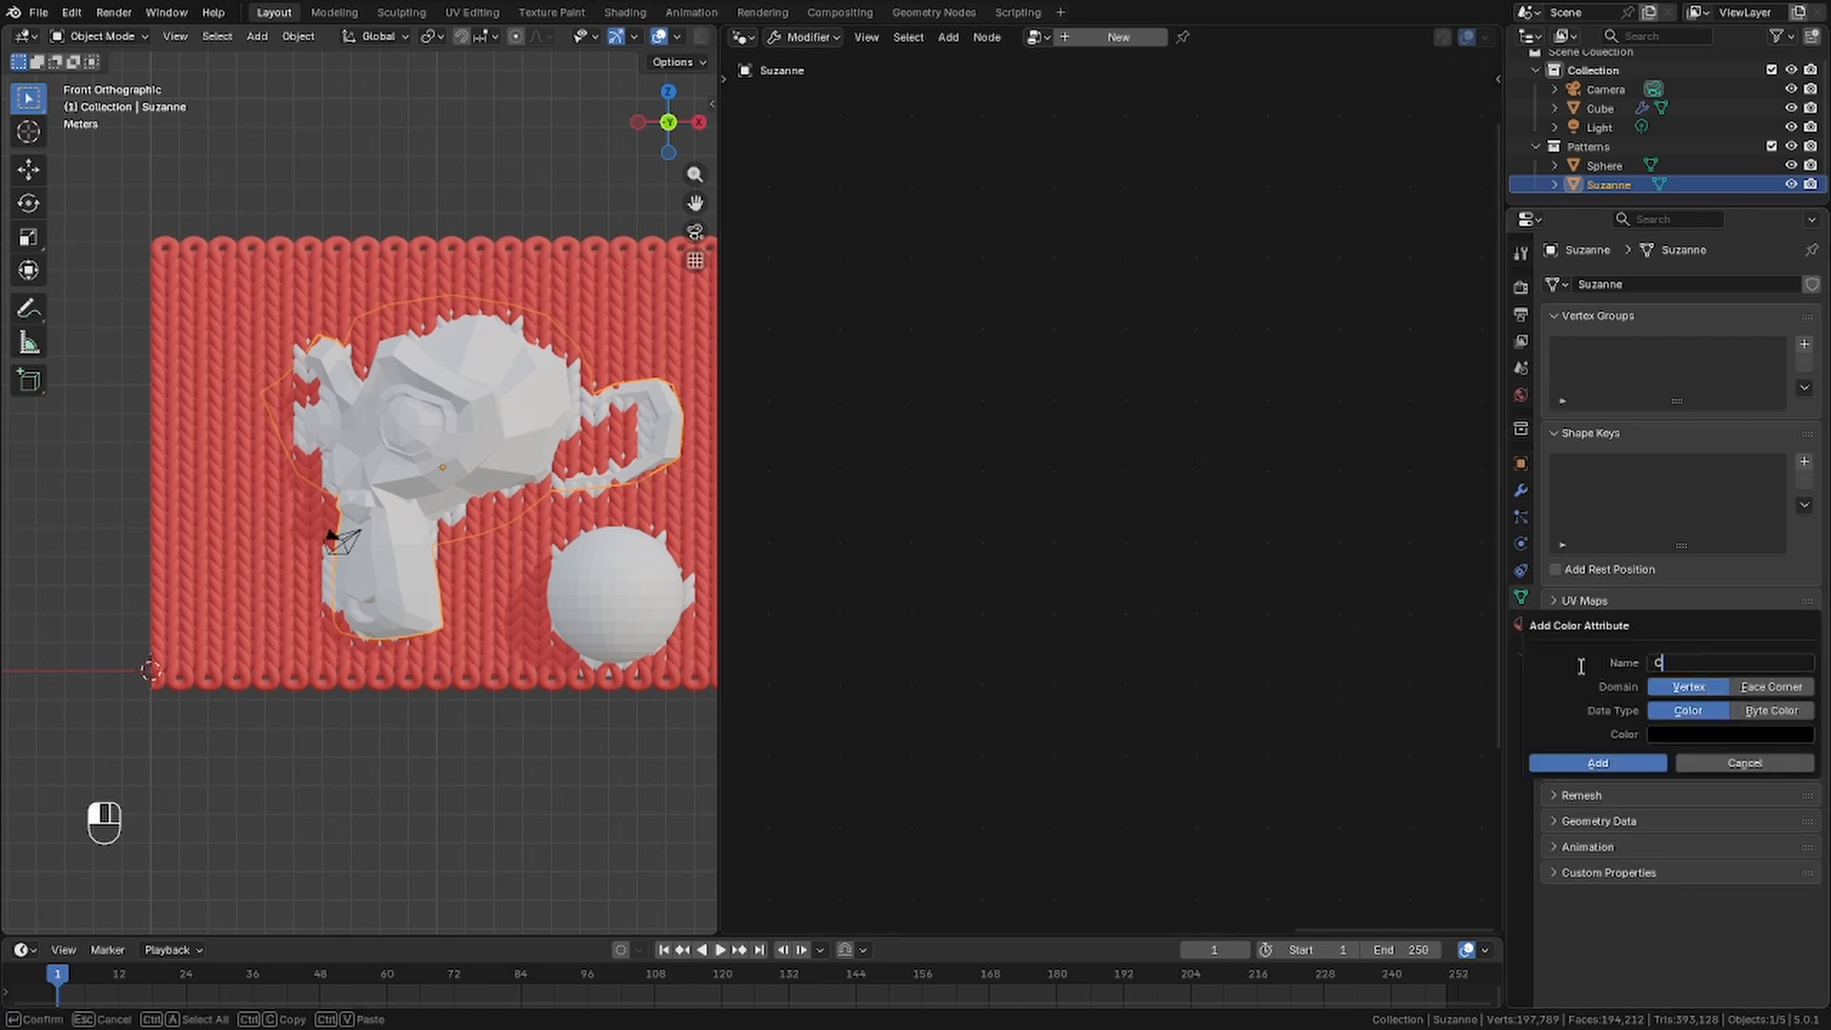
click(1731, 735)
drag(1800, 530, 1804, 401)
drag(1729, 482, 1663, 454)
click(1595, 765)
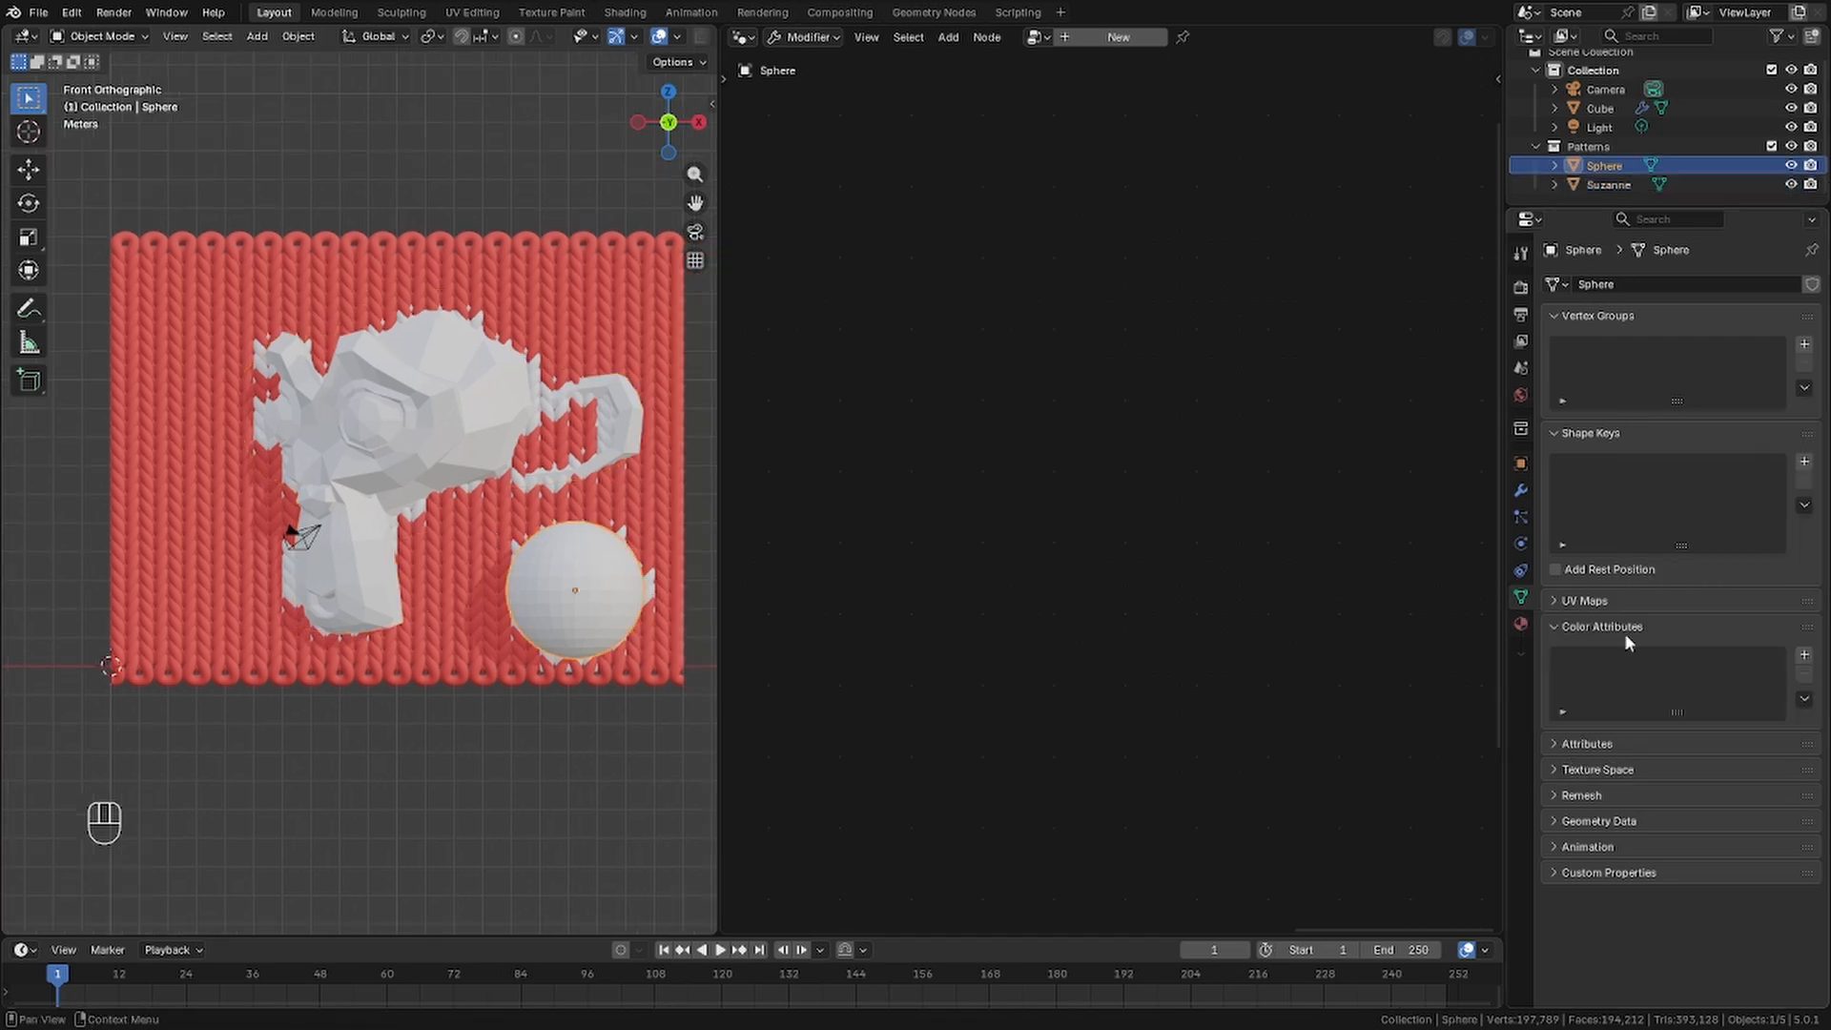
Add a vertex color attribute named Color to the sphere with a blue color
click(1803, 655)
click(1731, 730)
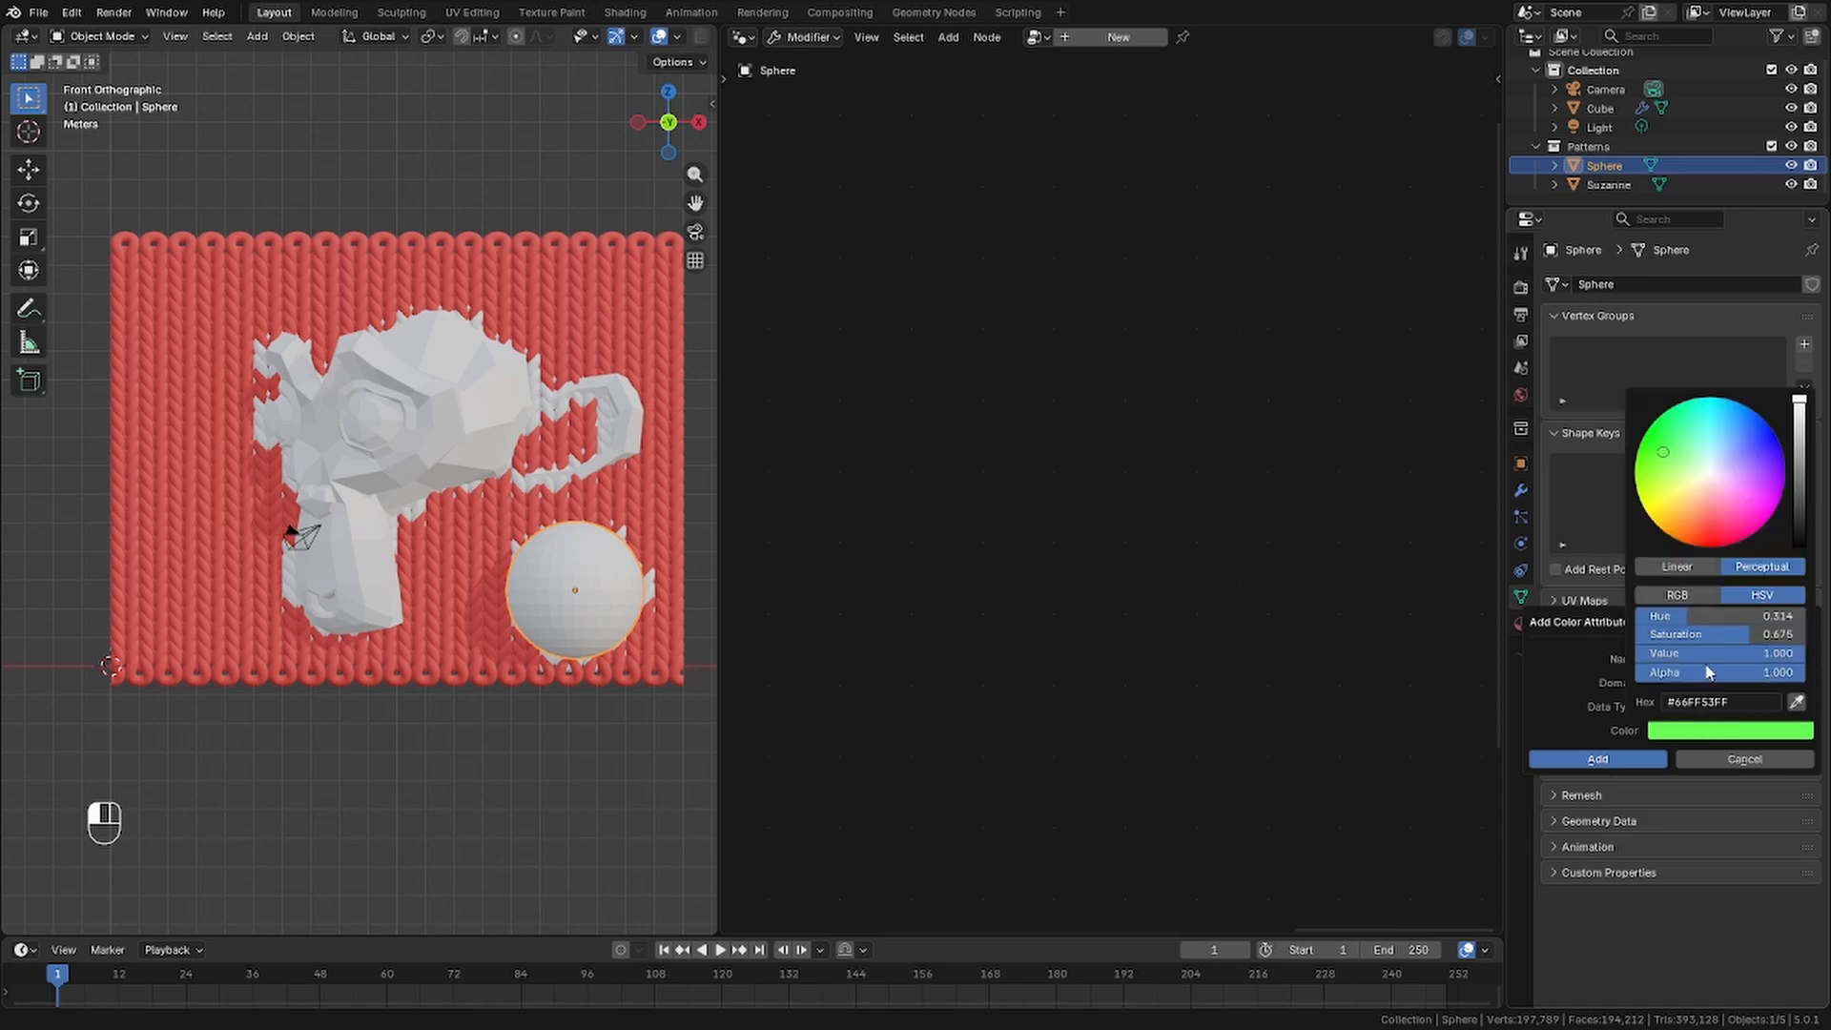
drag(1726, 460, 1758, 441)
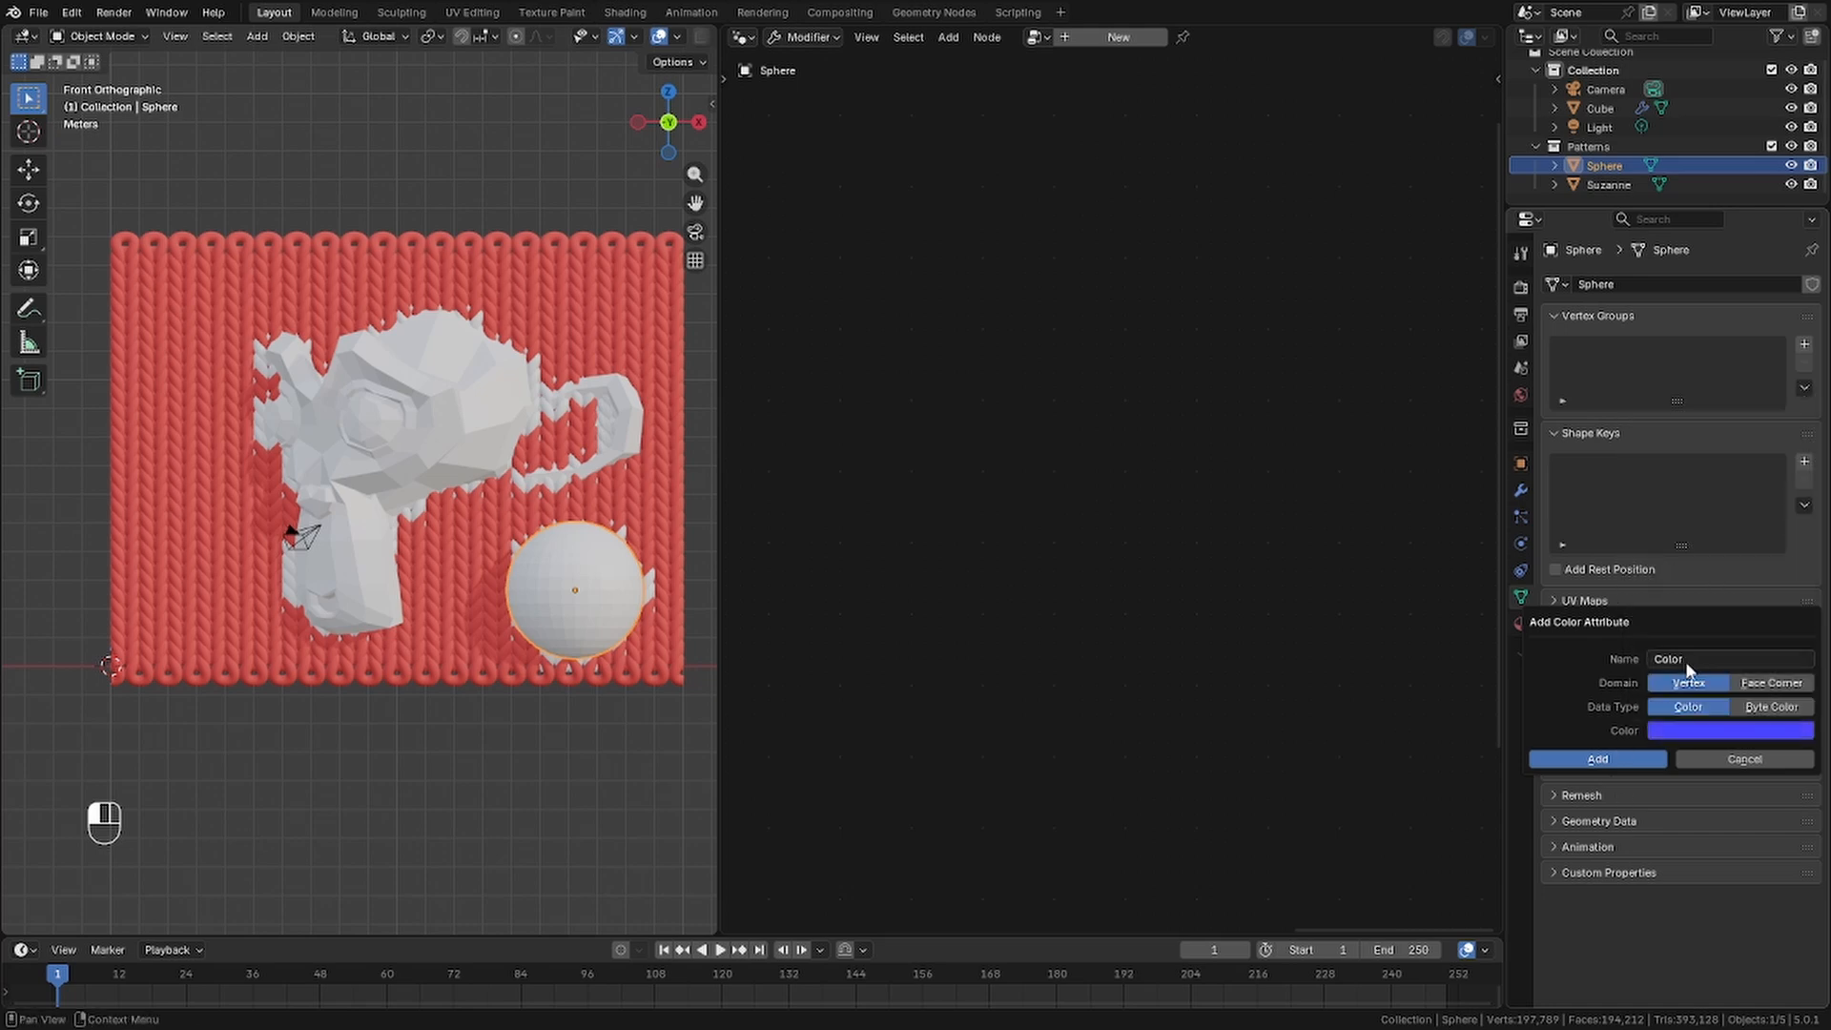
click(1605, 760)
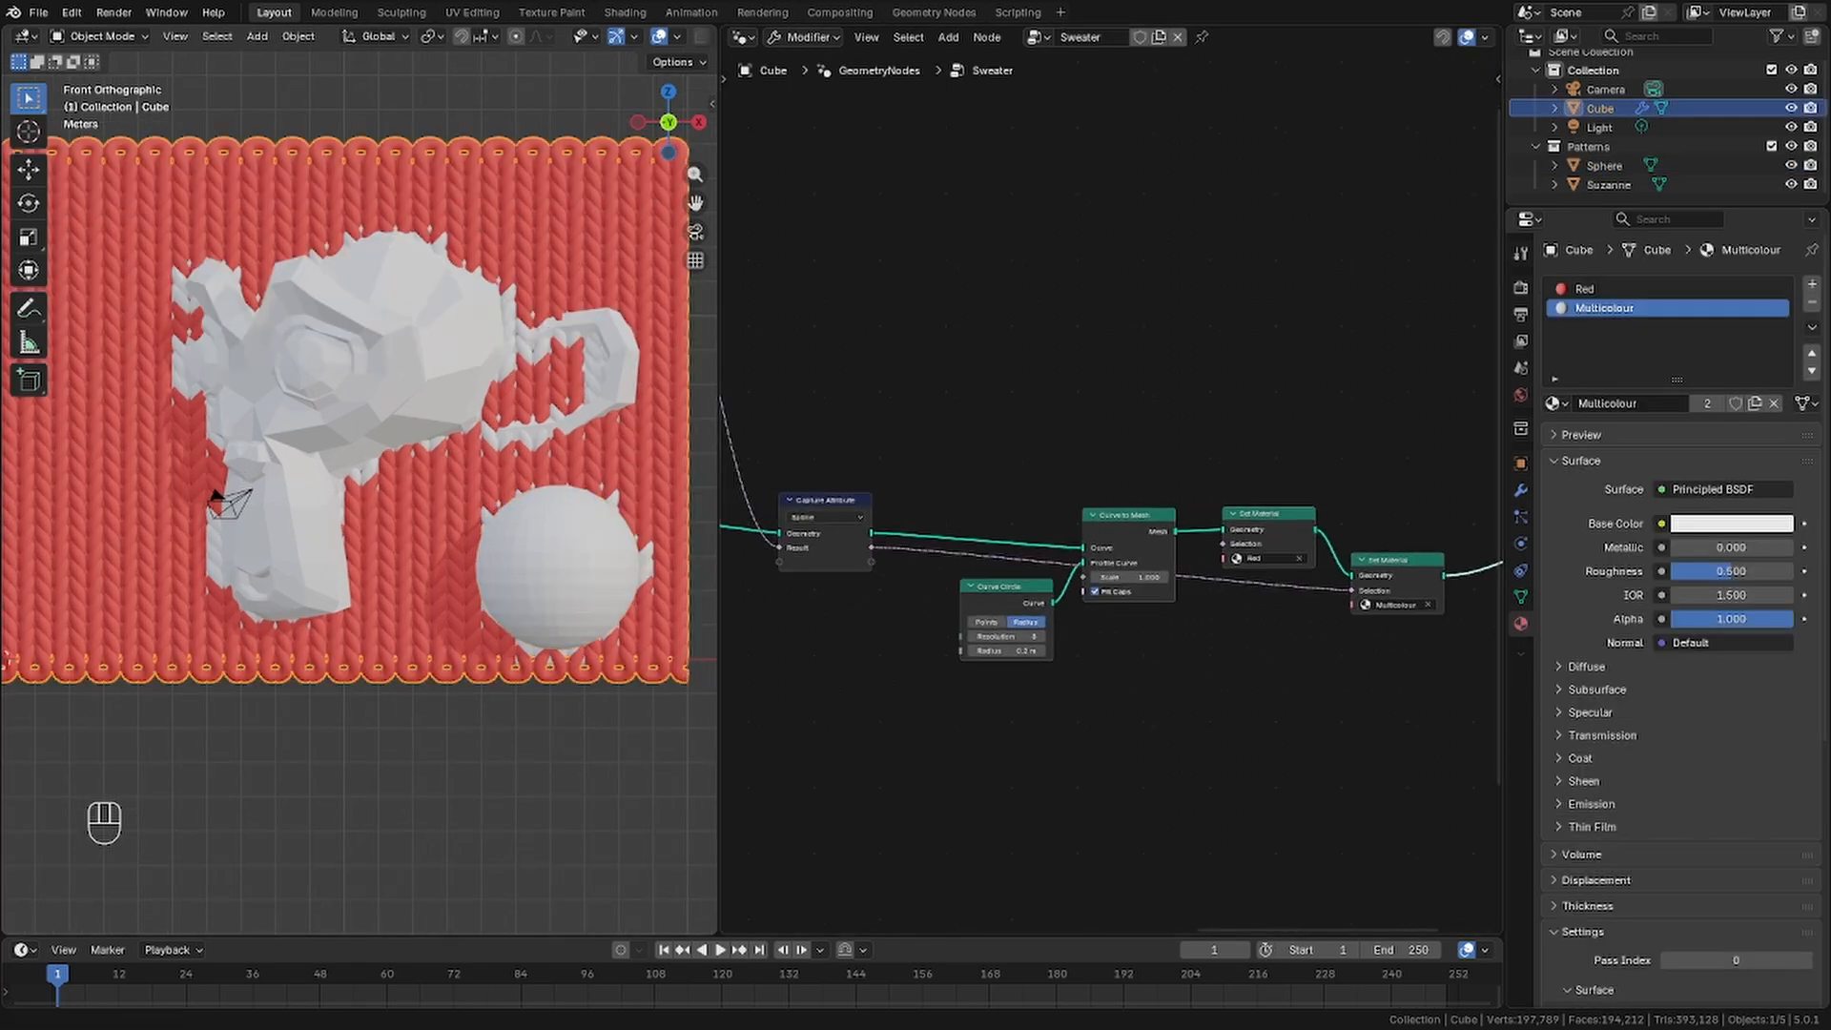
Disable the Patterns collection and add a Sample Nearest Surface node above the Mesh to Volume node in the Sweater tree
click(1772, 147)
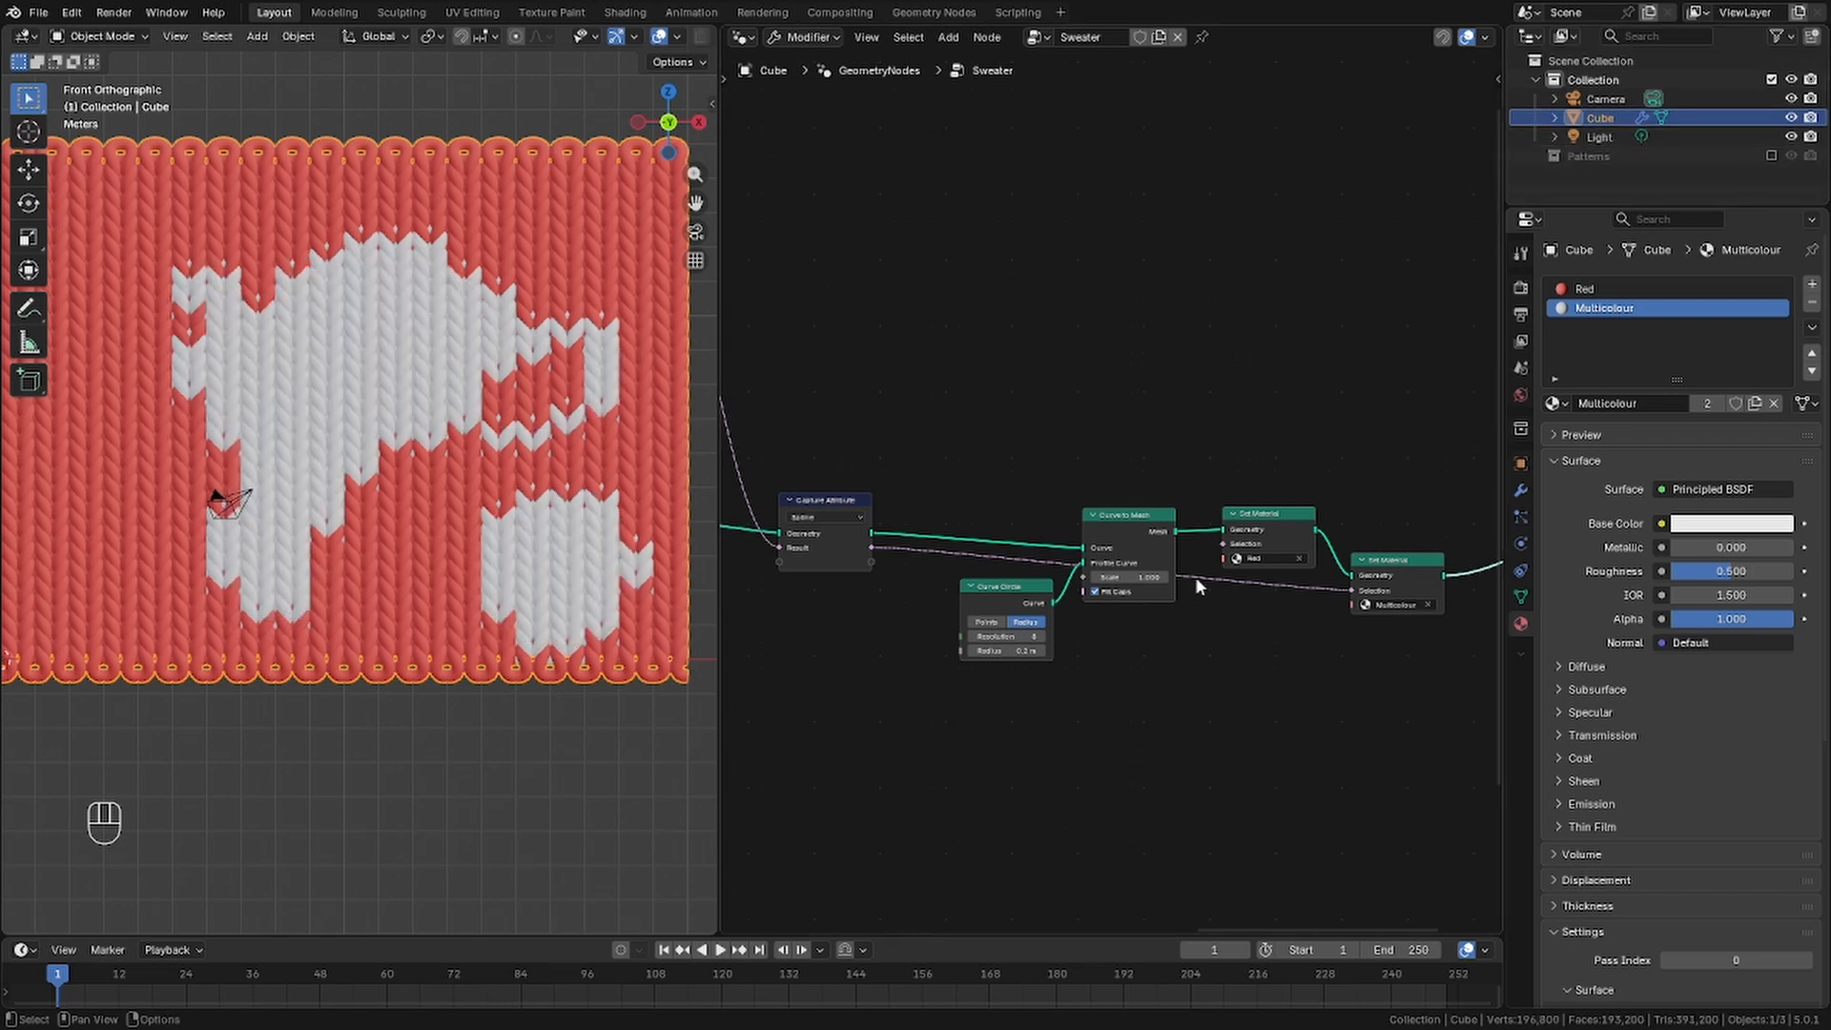
middle_drag(1194, 576, 1179, 744)
scroll(1219, 786, down, 2)
scroll(1179, 744, up, 3)
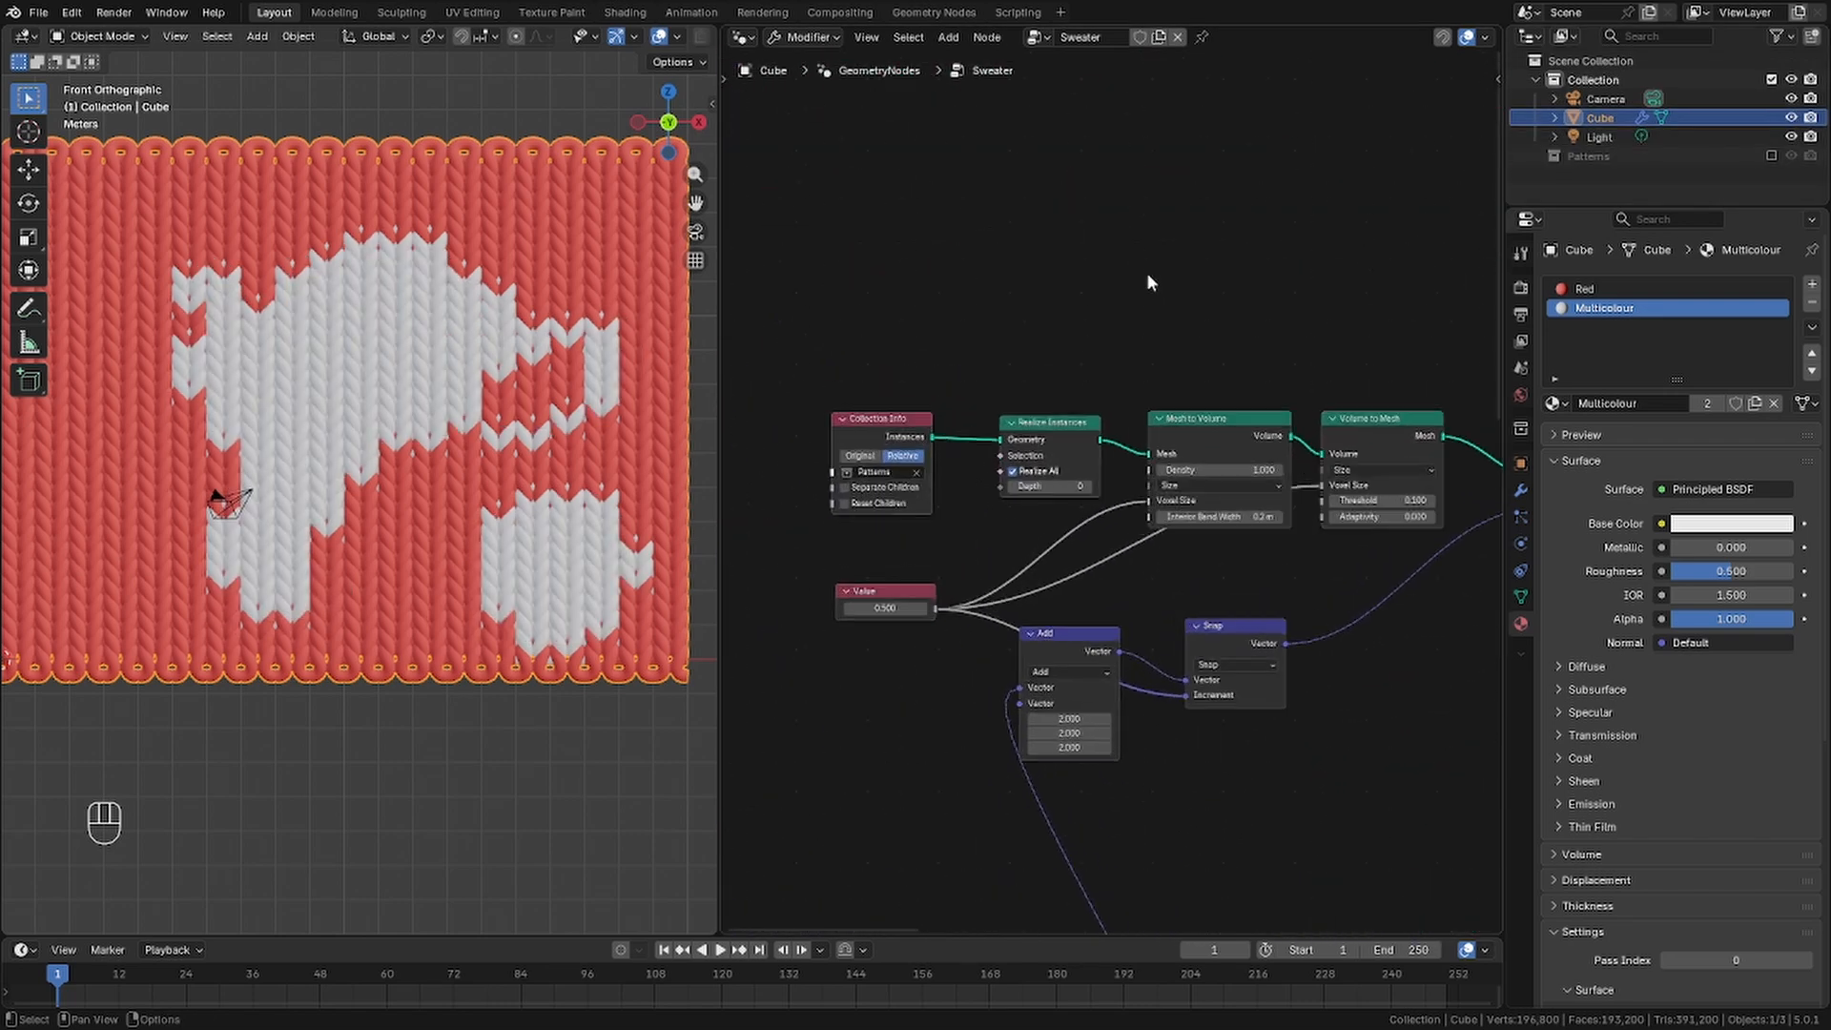
key(shift+a)
click(1147, 275)
text(neares)
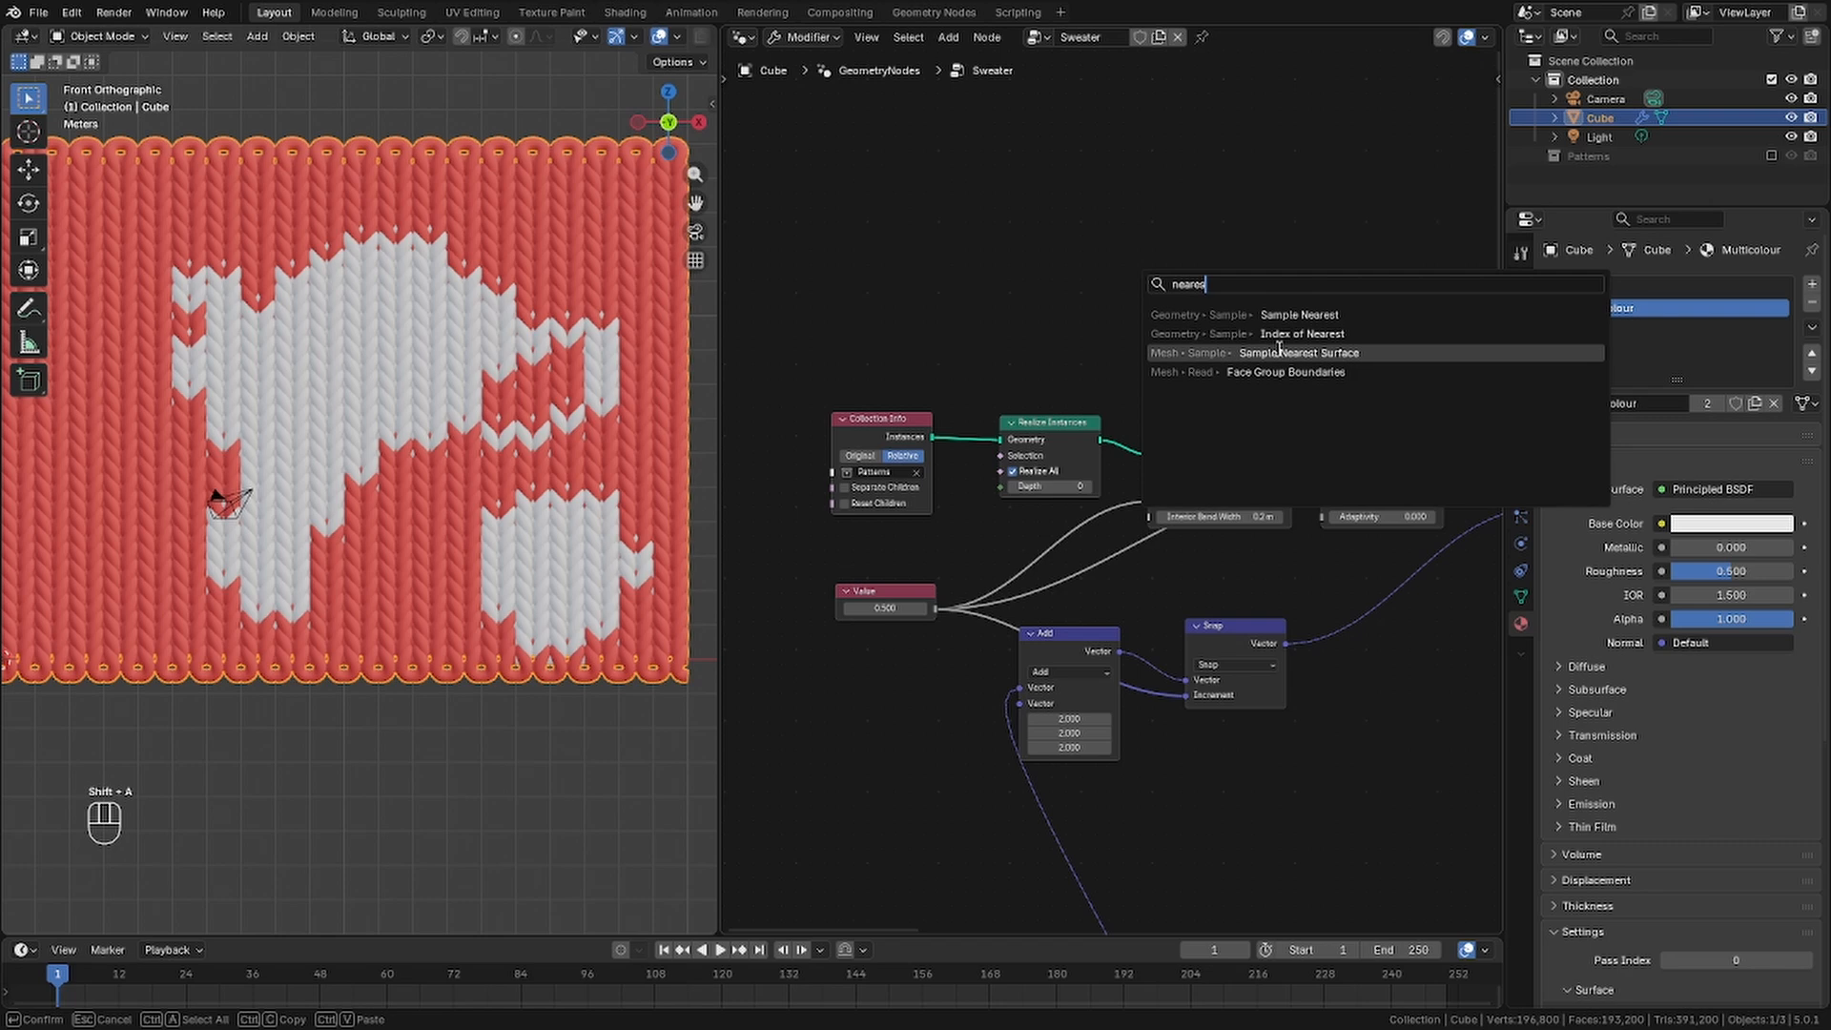
click(1279, 352)
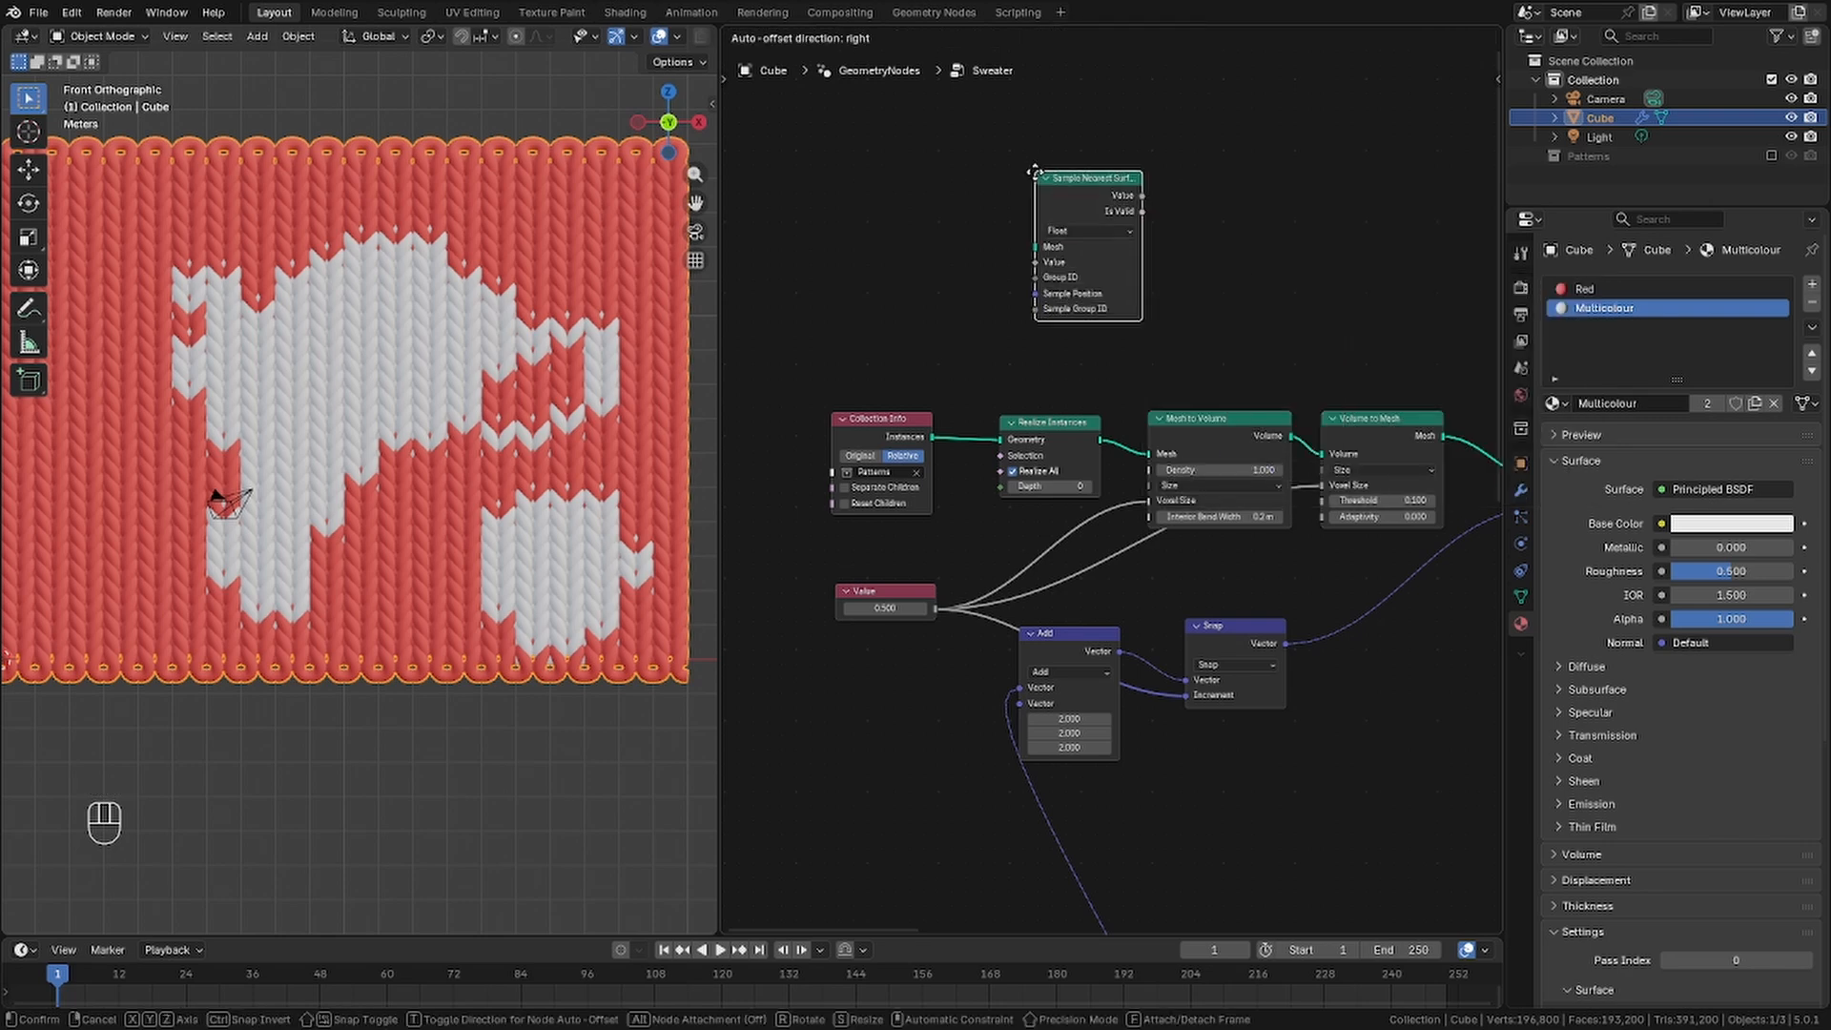
click(1173, 232)
scroll(1024, 405, up, 3)
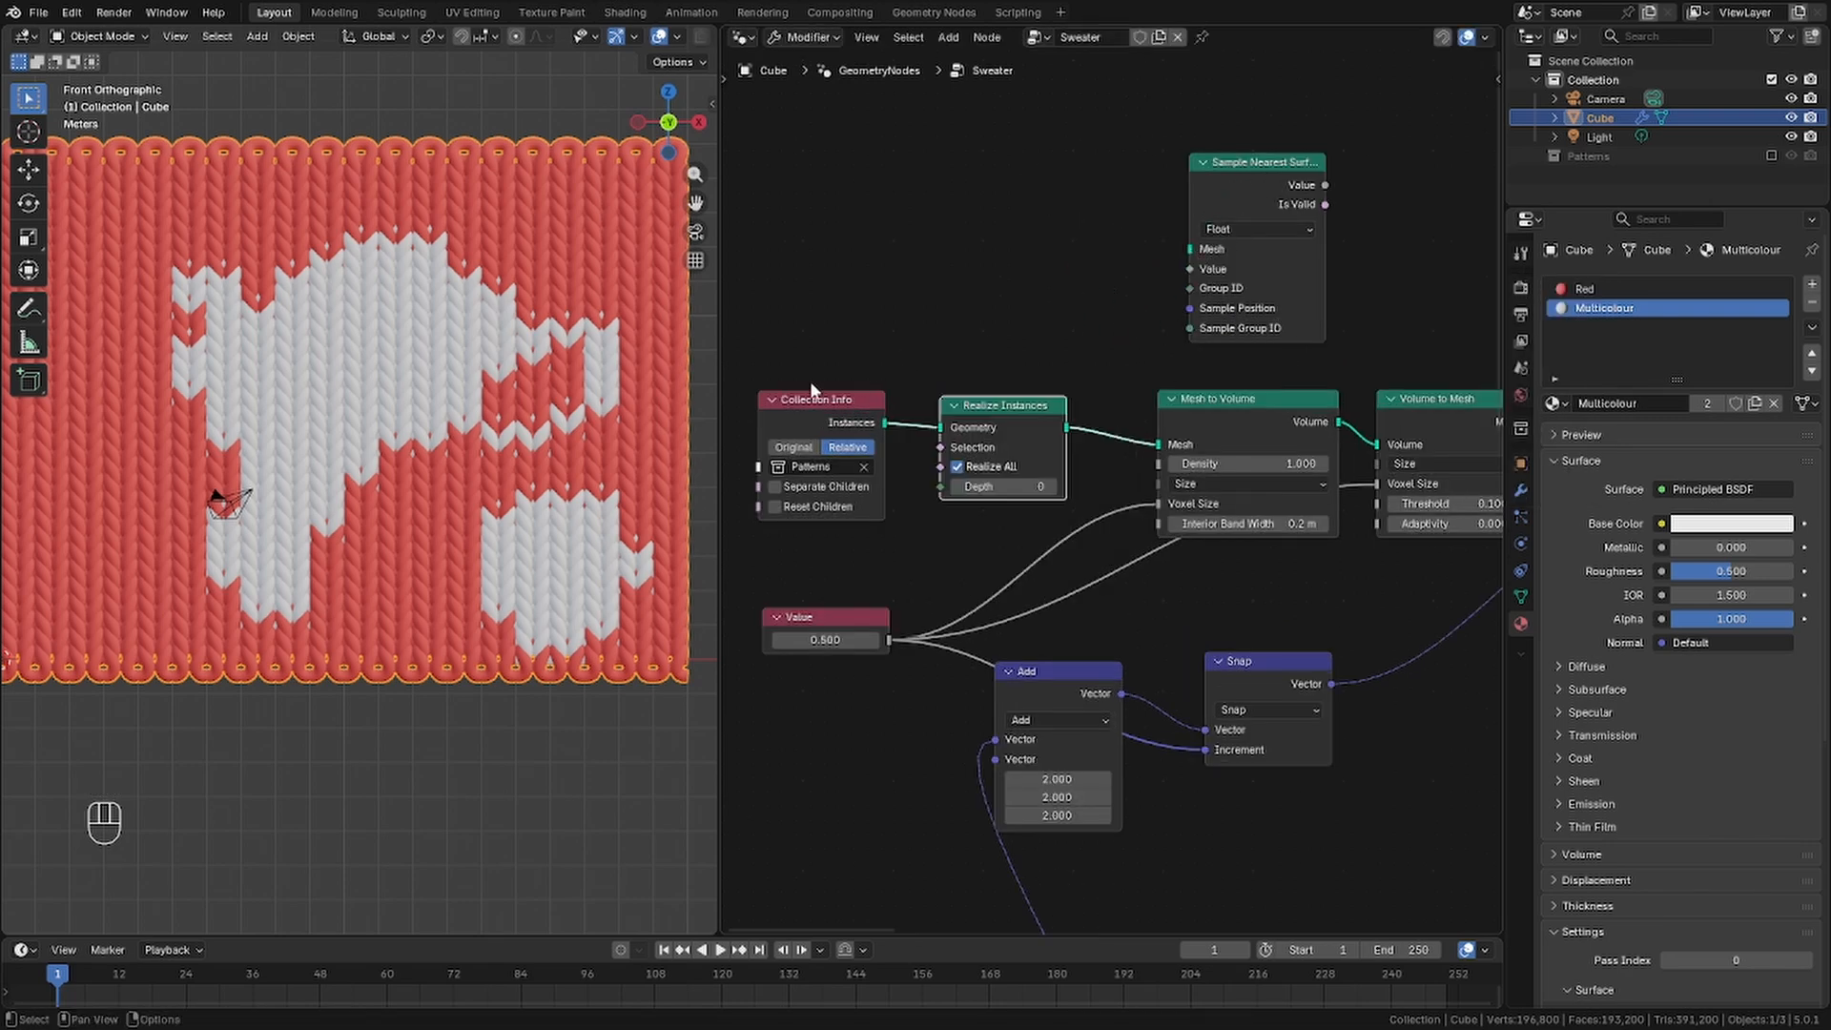
Connect Realize Instances to the Sample Nearest Surface node's Mesh input and set its data type to Color
mouse_move(802, 399)
mouse_down()
mouse_move(835, 363)
mouse_move(802, 390)
mouse_up()
drag(1067, 426, 1190, 249)
click(1116, 228)
scroll(1133, 282, down, 2)
click(1221, 266)
click(1207, 375)
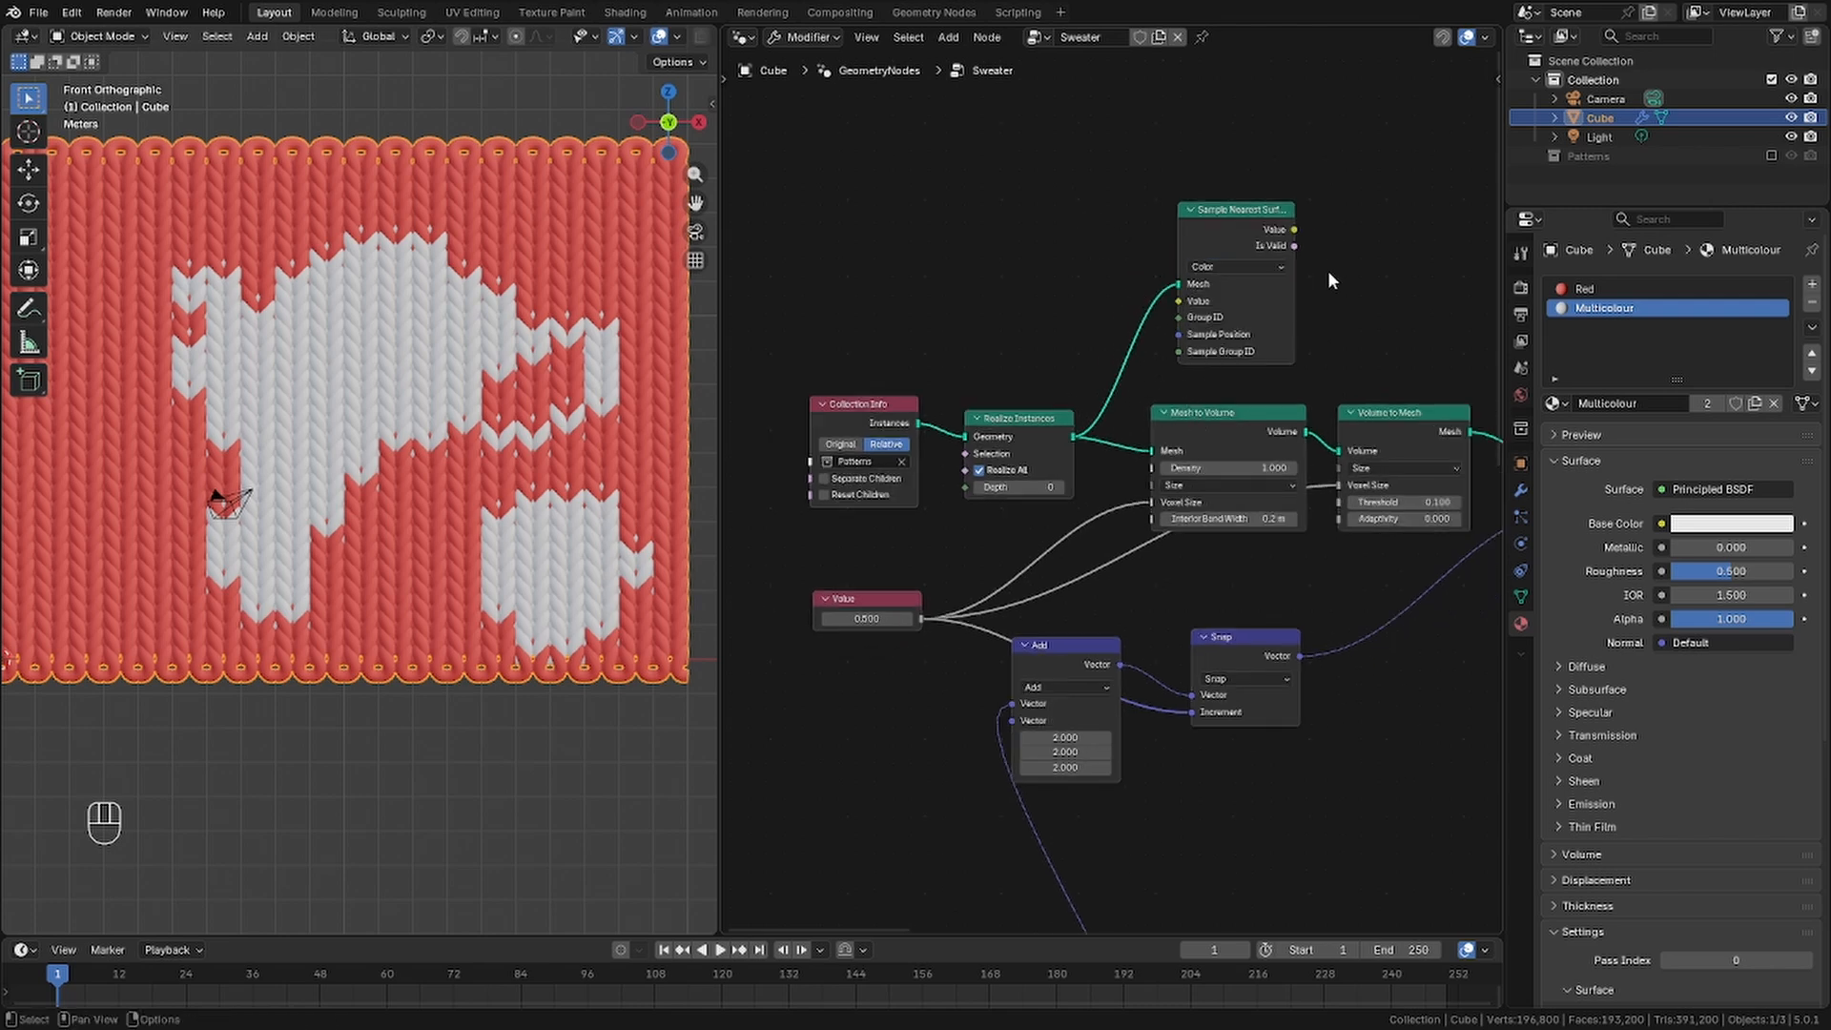
Add a Named Attribute node of type Color reading Color and connect its Attribute to Sample Nearest Surface's Value input
scroll(1278, 279, up, 3)
key(shift+a)
text(n)
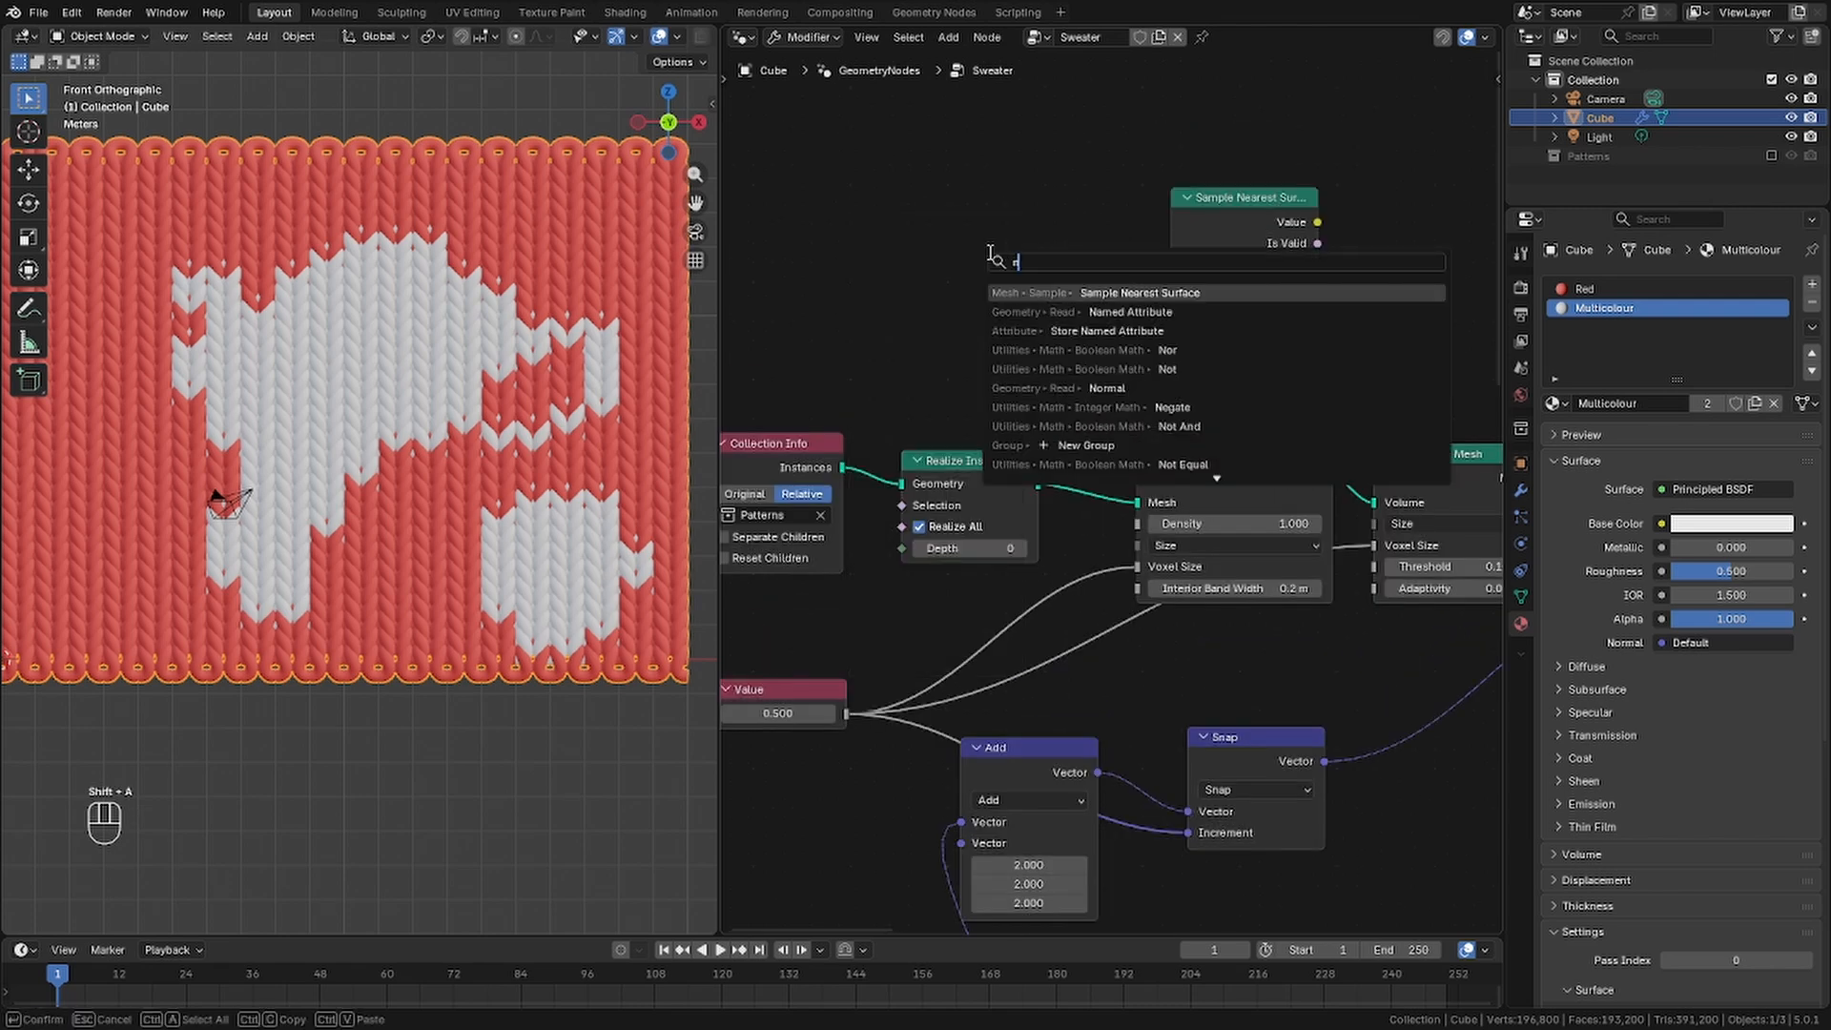
text(amed)
click(1100, 285)
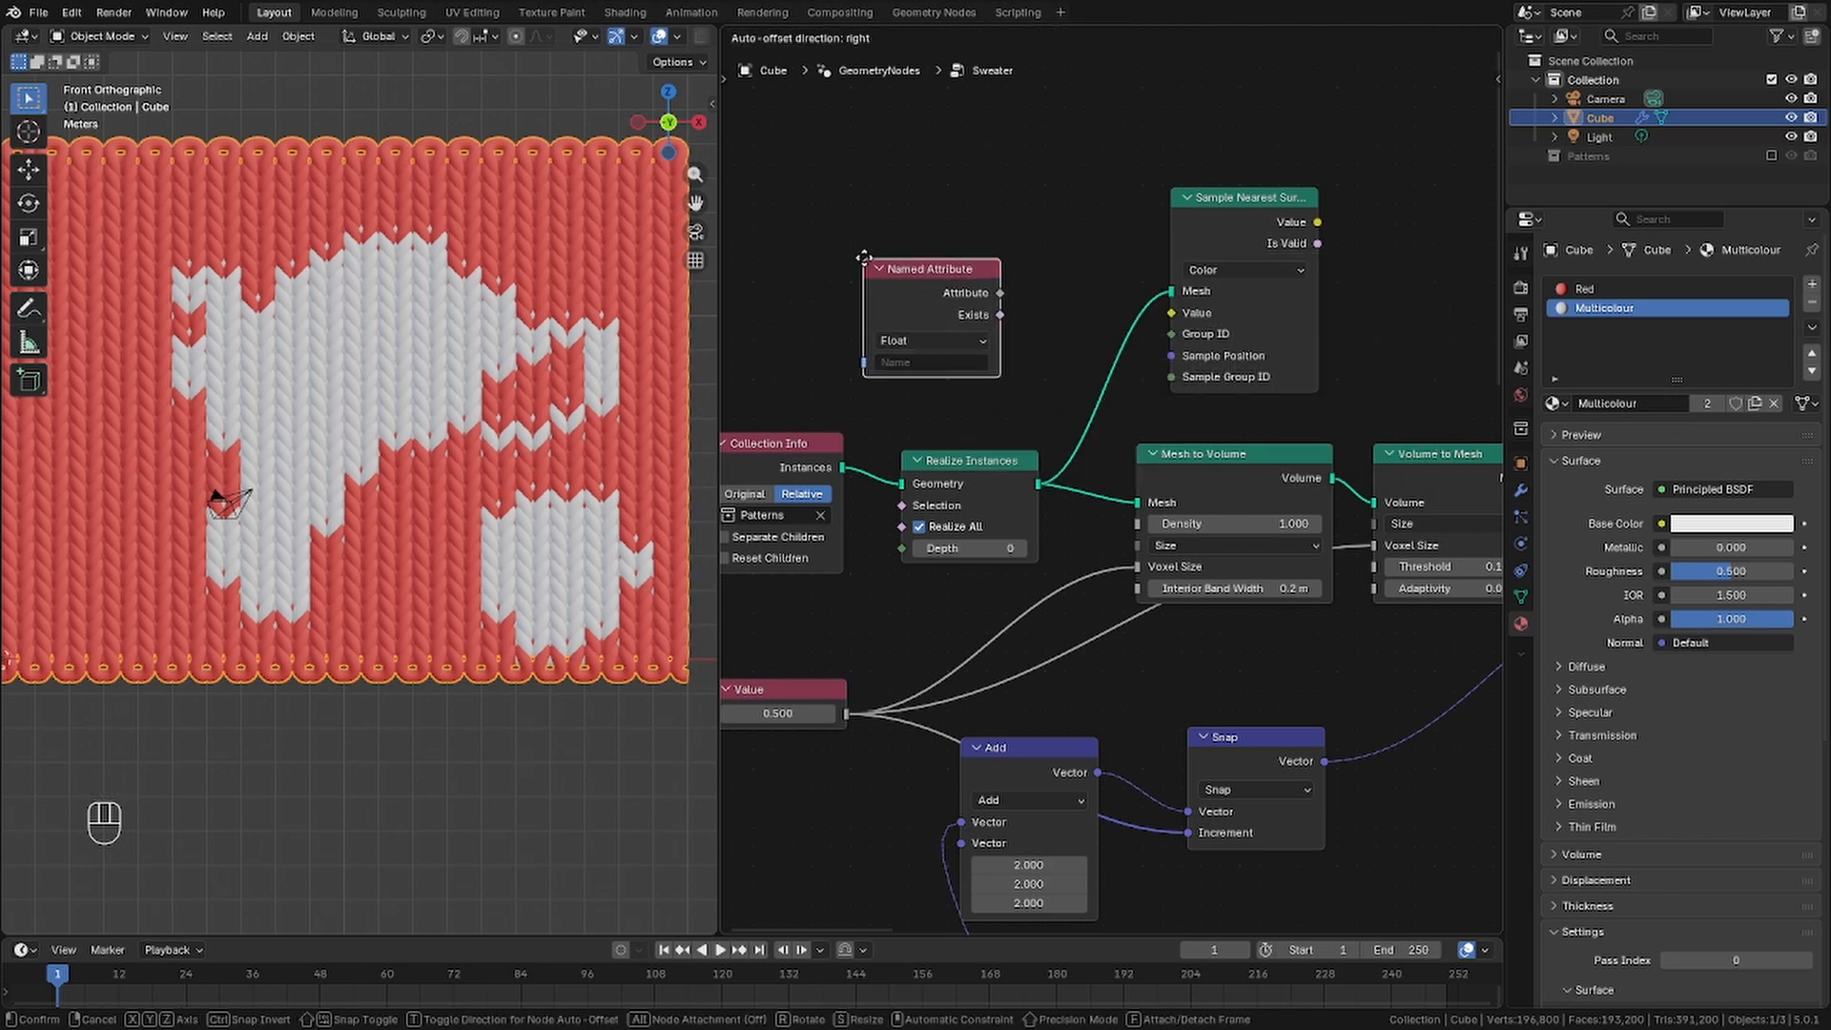
click(948, 352)
click(949, 343)
click(963, 477)
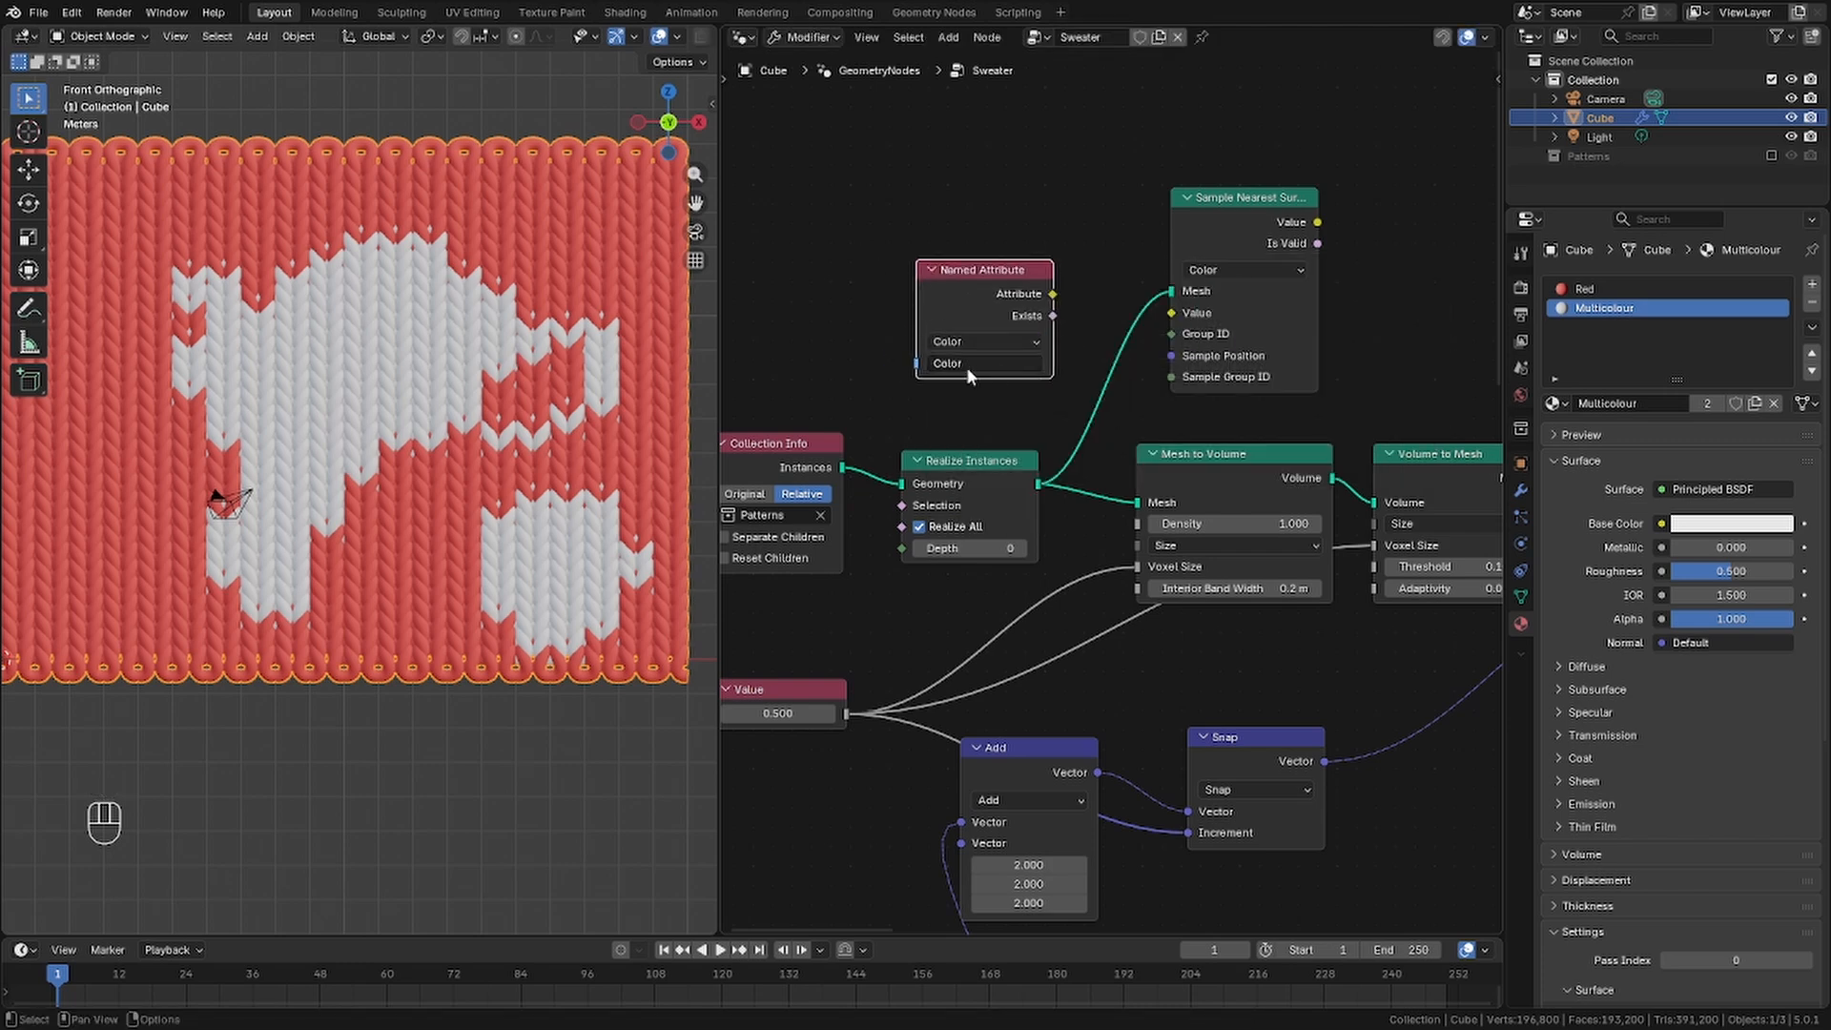
scroll(994, 332, up, 1)
drag(1113, 306, 1251, 327)
Connect the Sample Nearest Surface node's Value output to a new input on the Capture Attribute node
scroll(1153, 299, down, 2)
scroll(956, 293, down, 4)
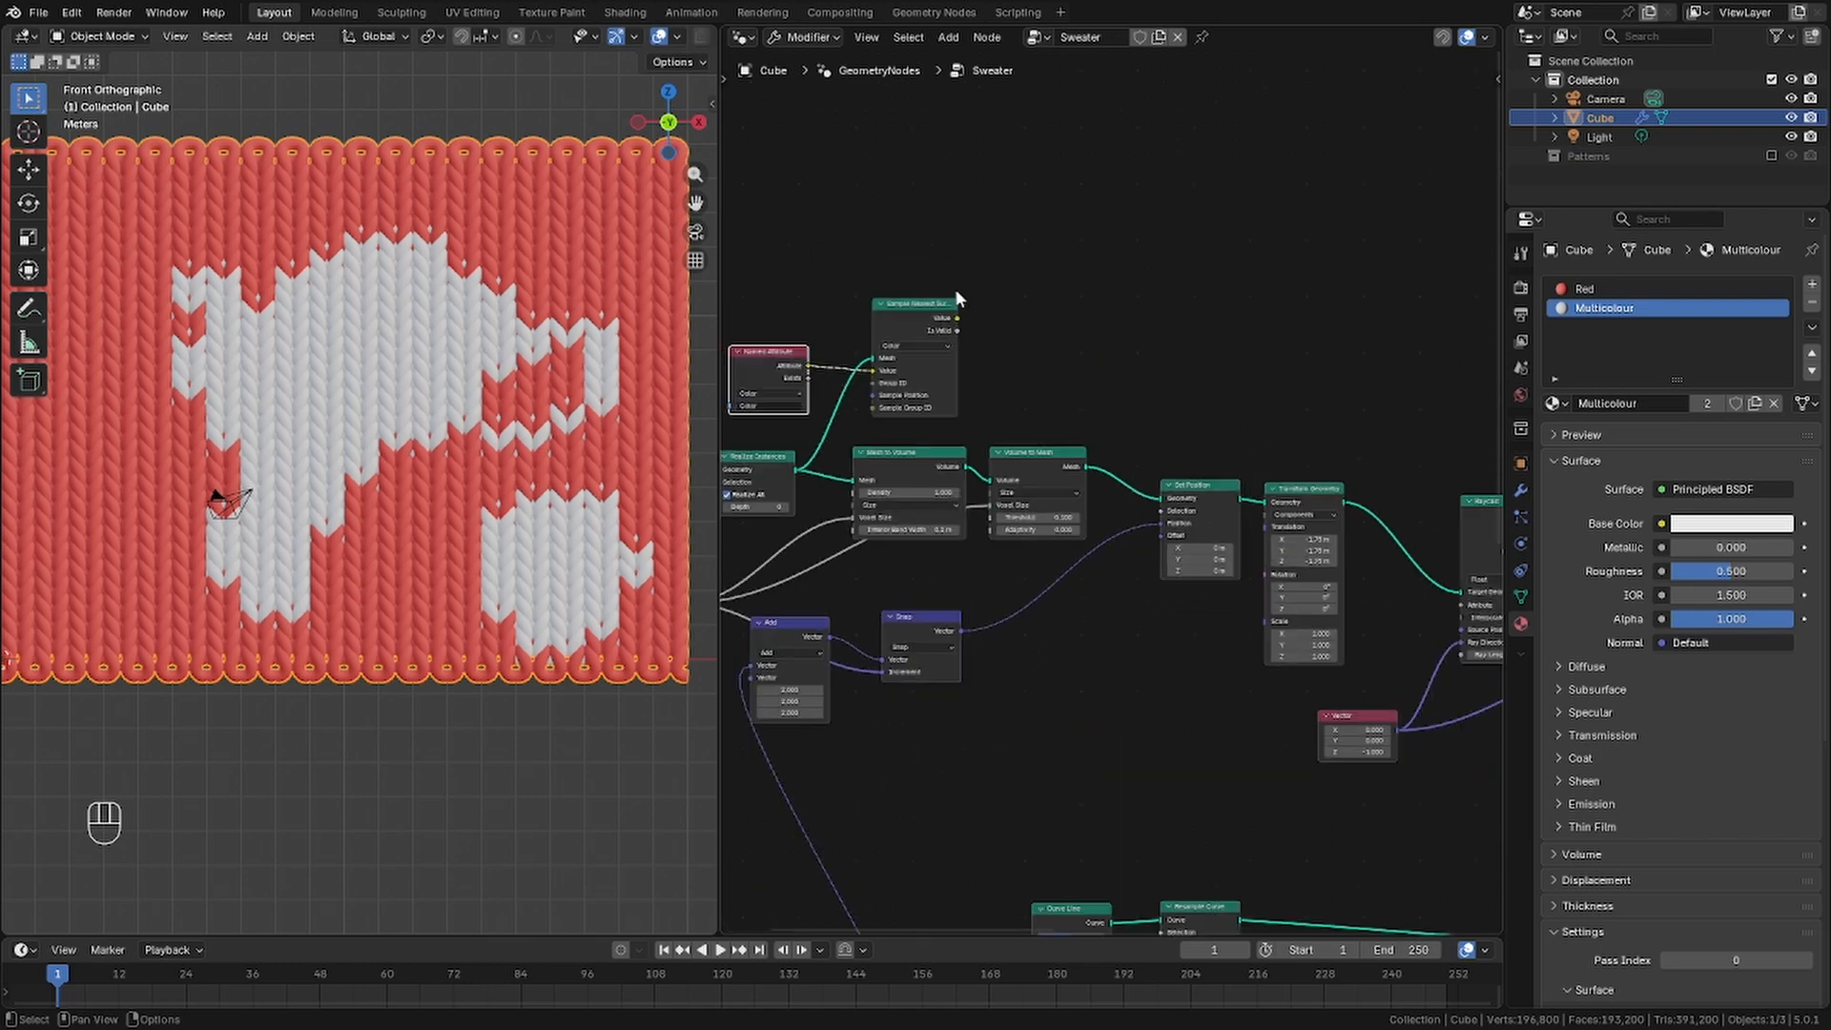
scroll(1014, 291, up, 3)
drag(893, 333, 1303, 765)
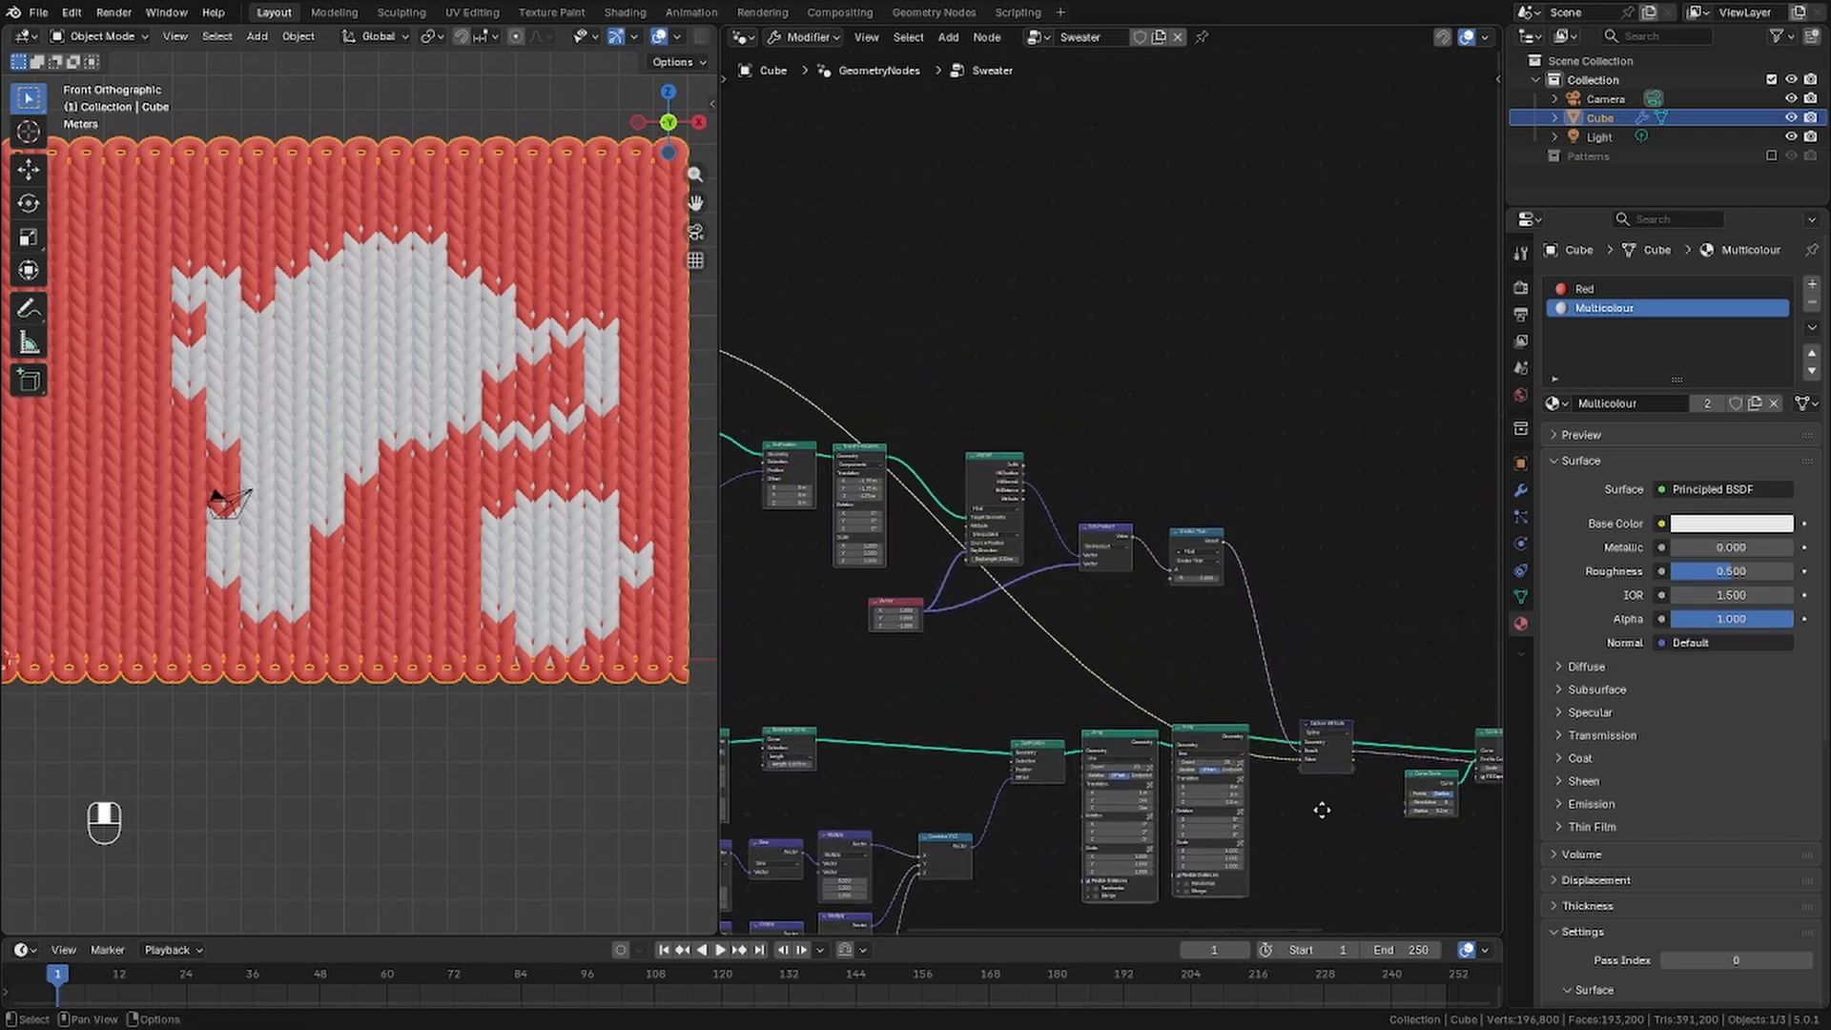
scroll(1005, 778, up, 4)
scroll(923, 583, down, 4)
Connect the captured Value to a new input on the Group Output node and move that node closer to Set Material
middle_drag(1147, 669, 1459, 563)
middle_drag(908, 610, 1112, 614)
drag(880, 532, 1448, 524)
middle_drag(1383, 571, 1156, 602)
scroll(1158, 603, up, 4)
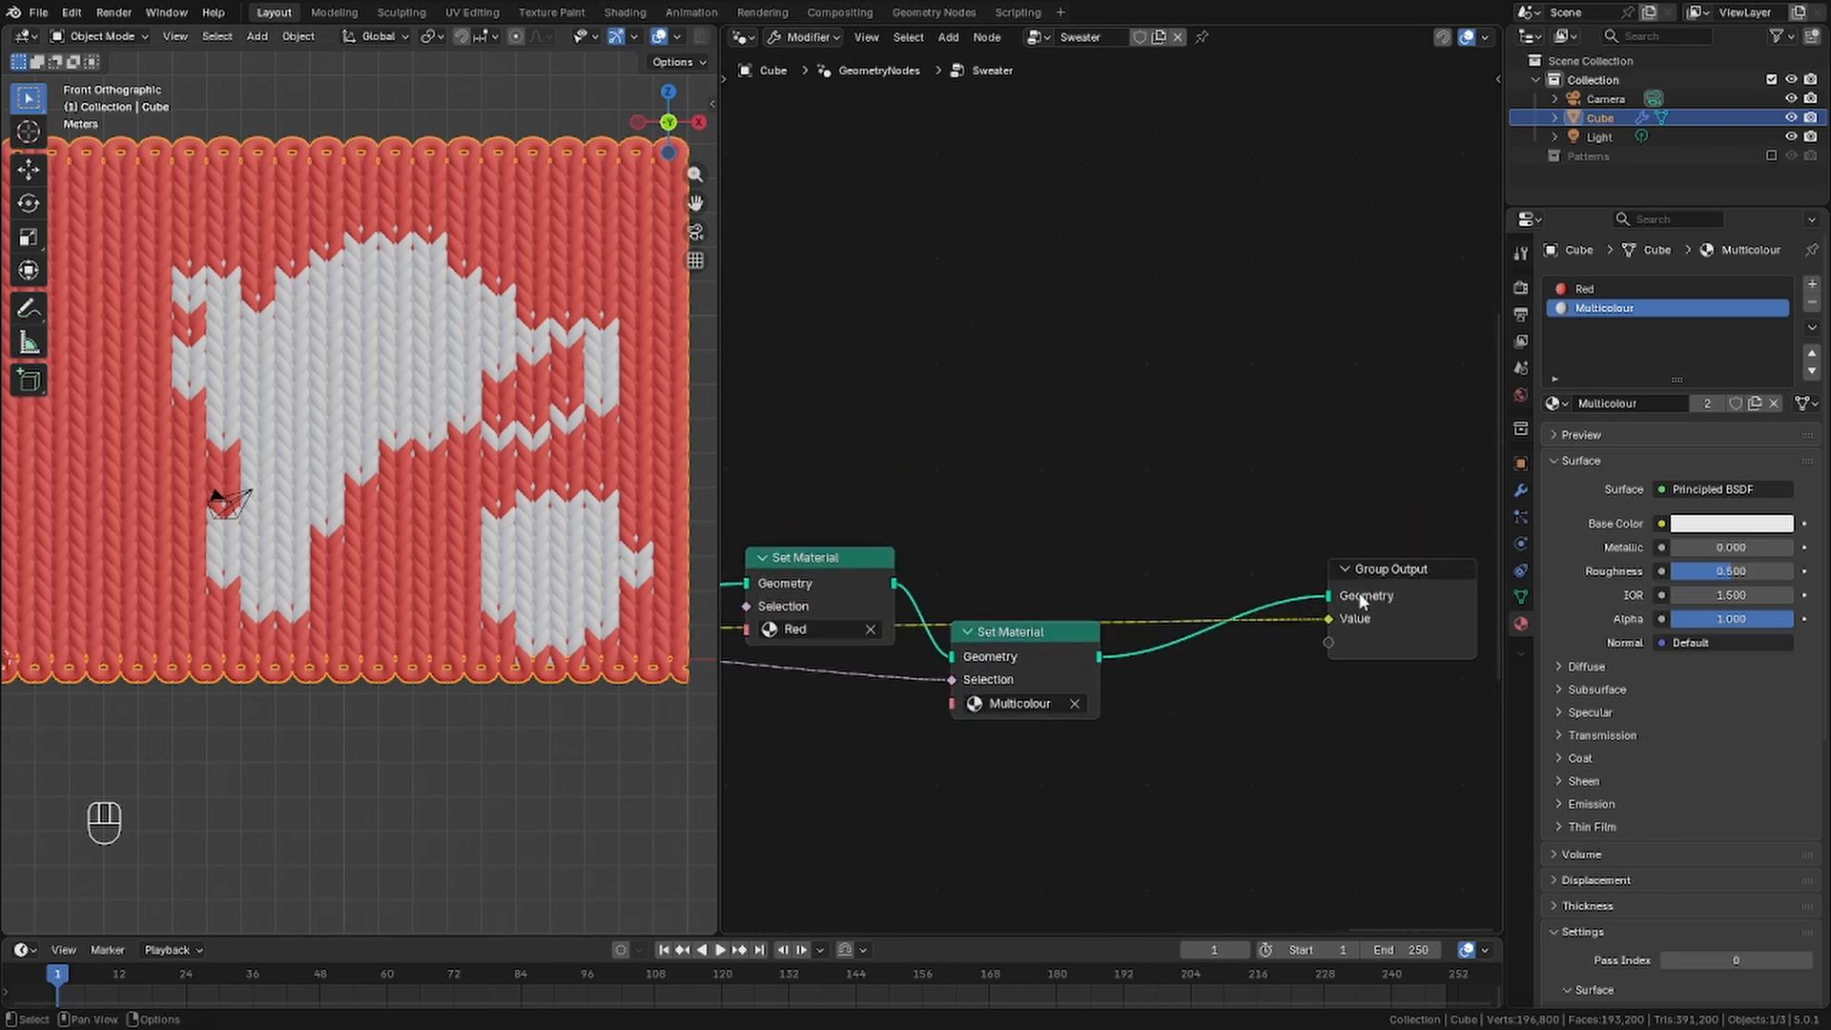
click(1335, 610)
Switch the node editor to the Multicolour material's shader nodes and add a Color Attribute node beside the Principled BSDF
click(742, 37)
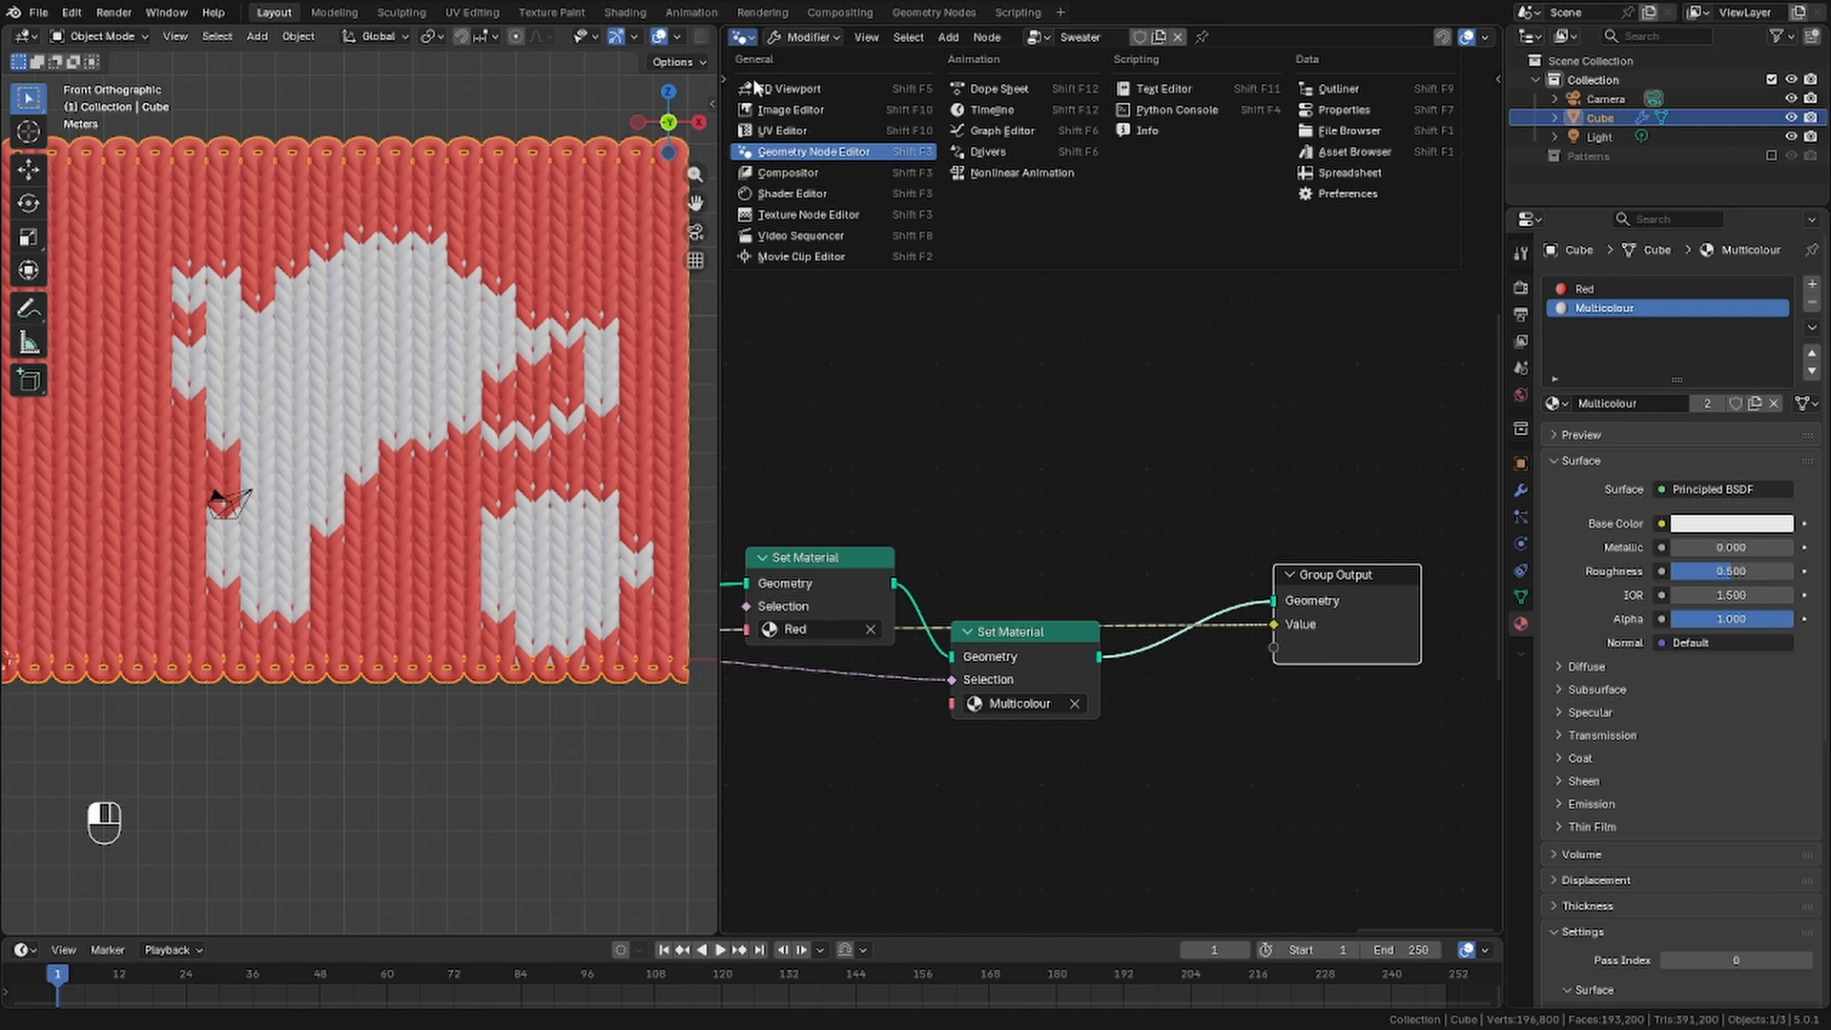
click(792, 193)
key(shift+a)
text(col)
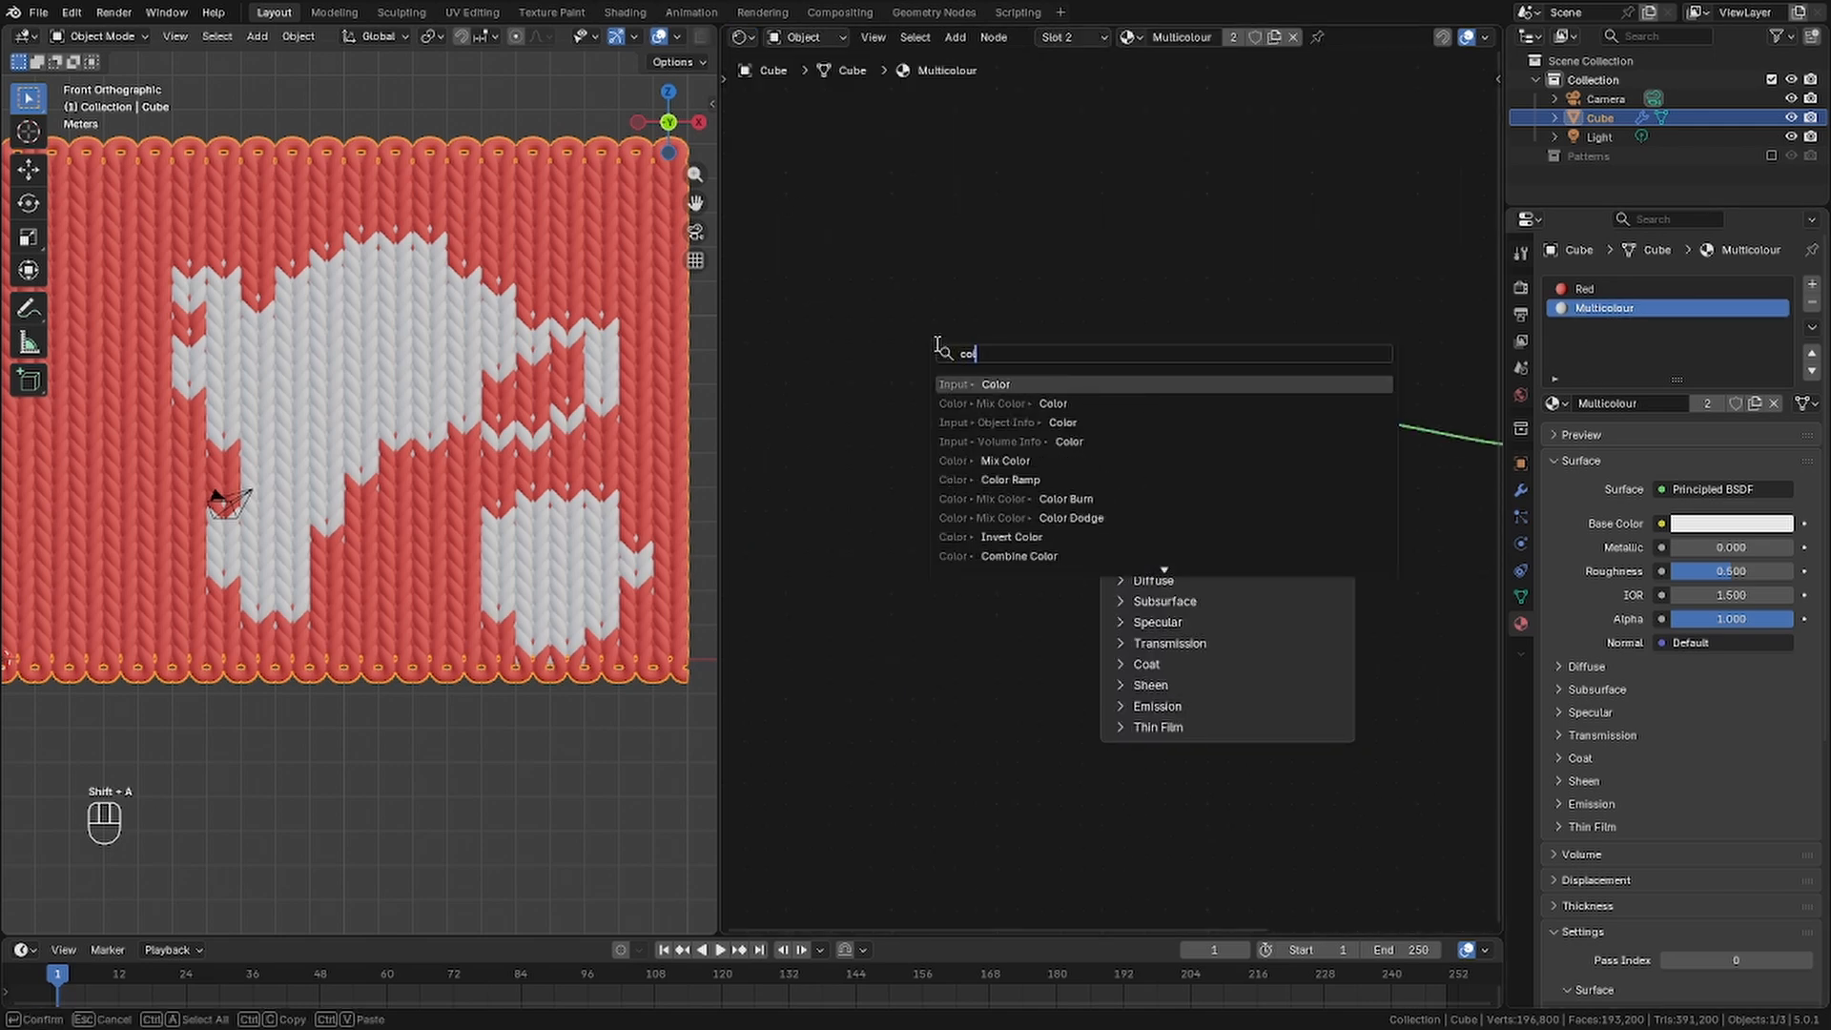
text(or att)
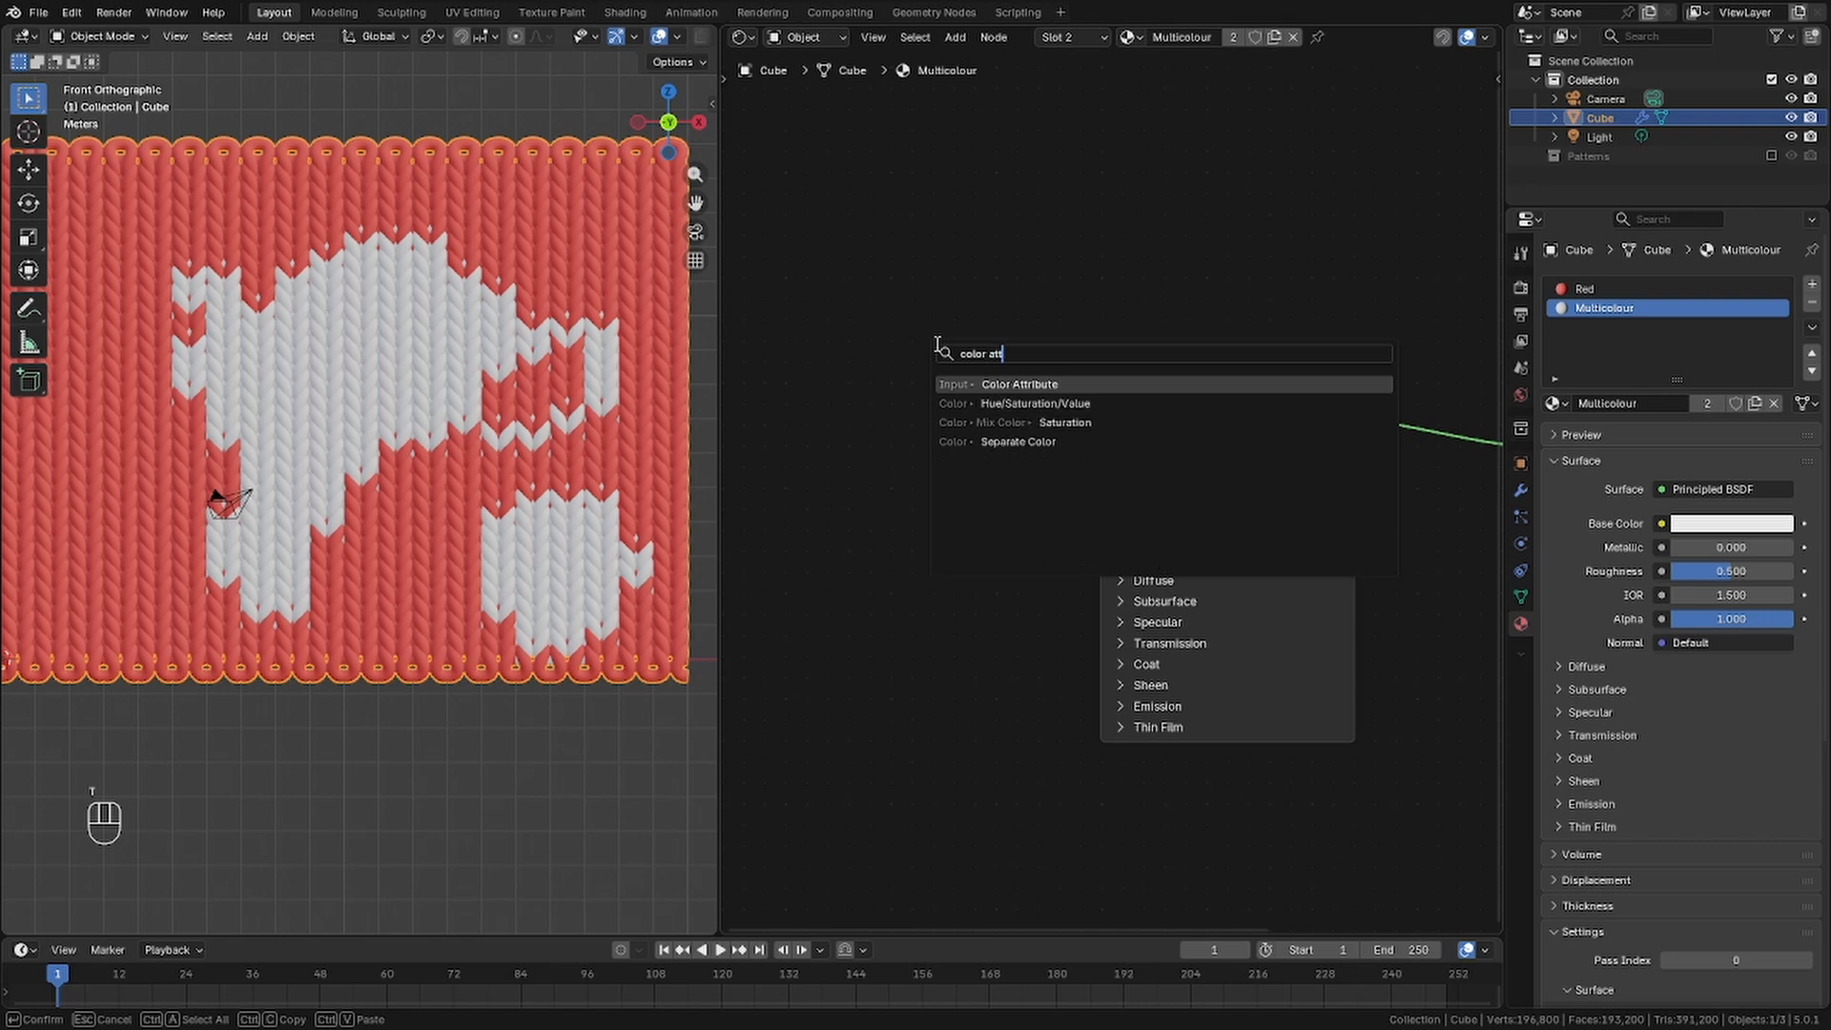
click(982, 386)
click(906, 413)
Set the Color Attribute node to the captured ".a_e867ad..." attribute and connect its Color output to the Principled BSDF's Base Color
click(958, 492)
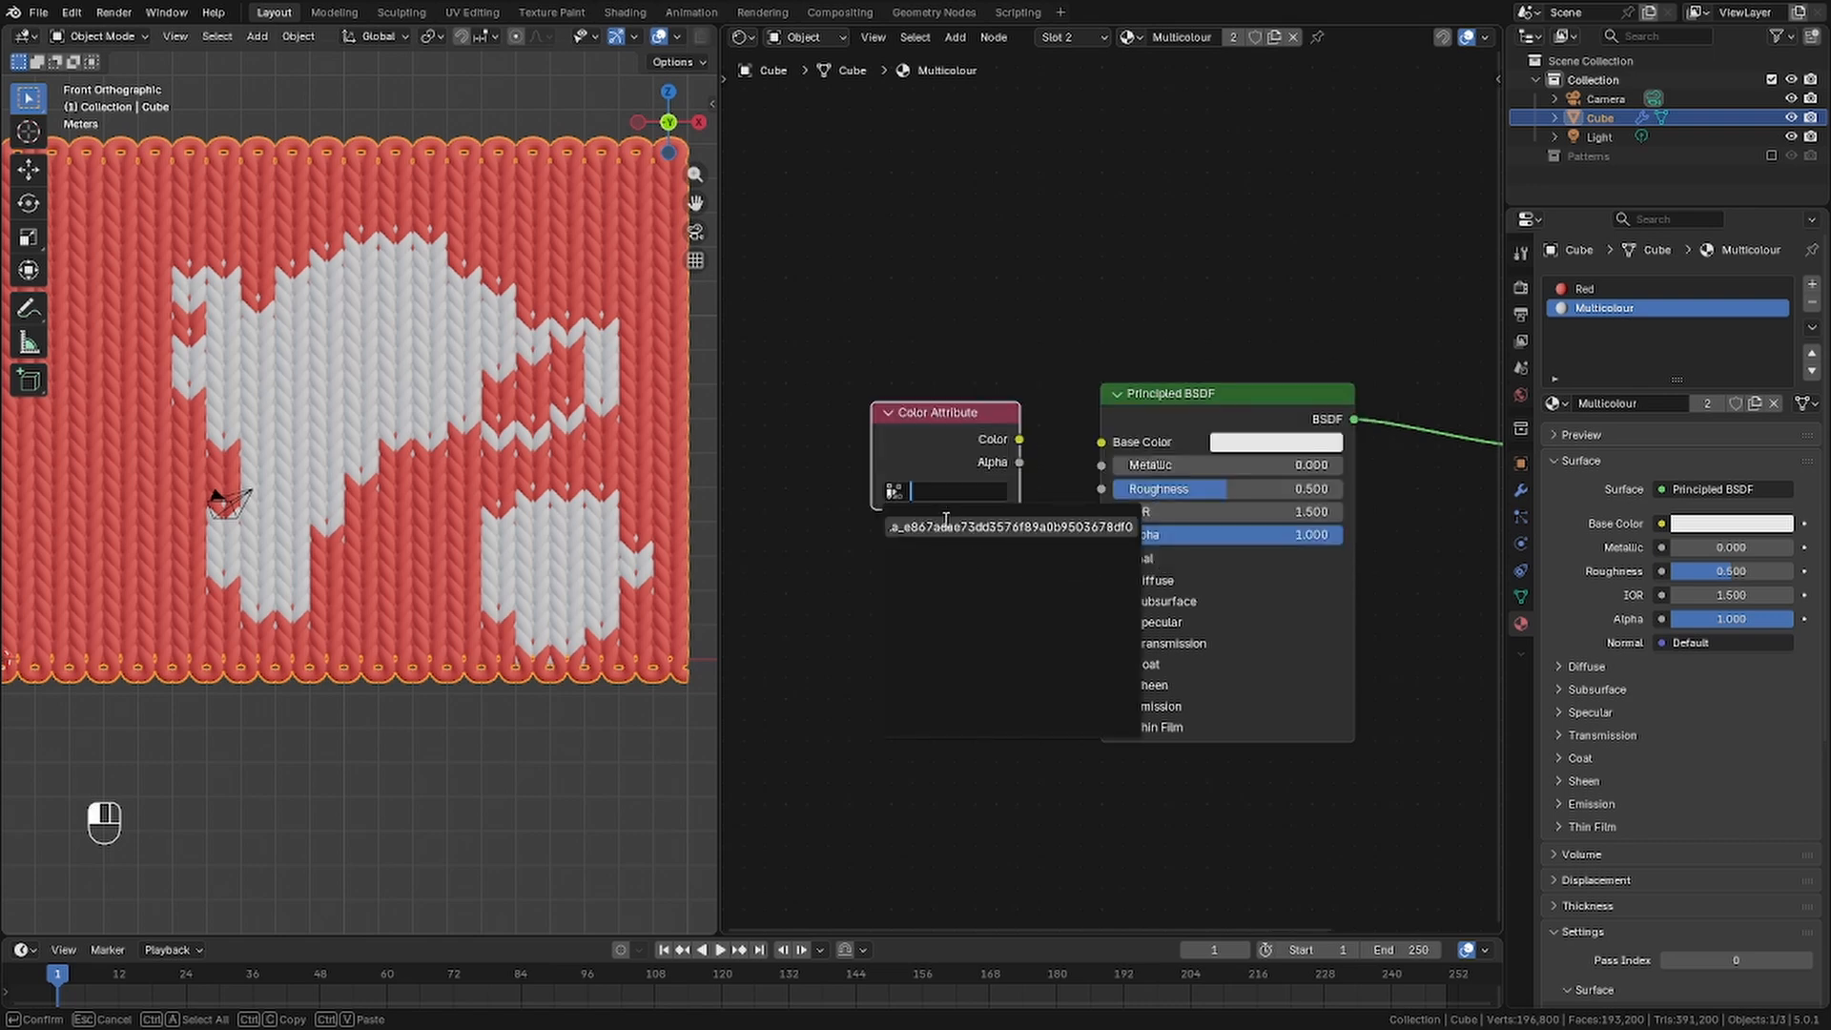
click(913, 527)
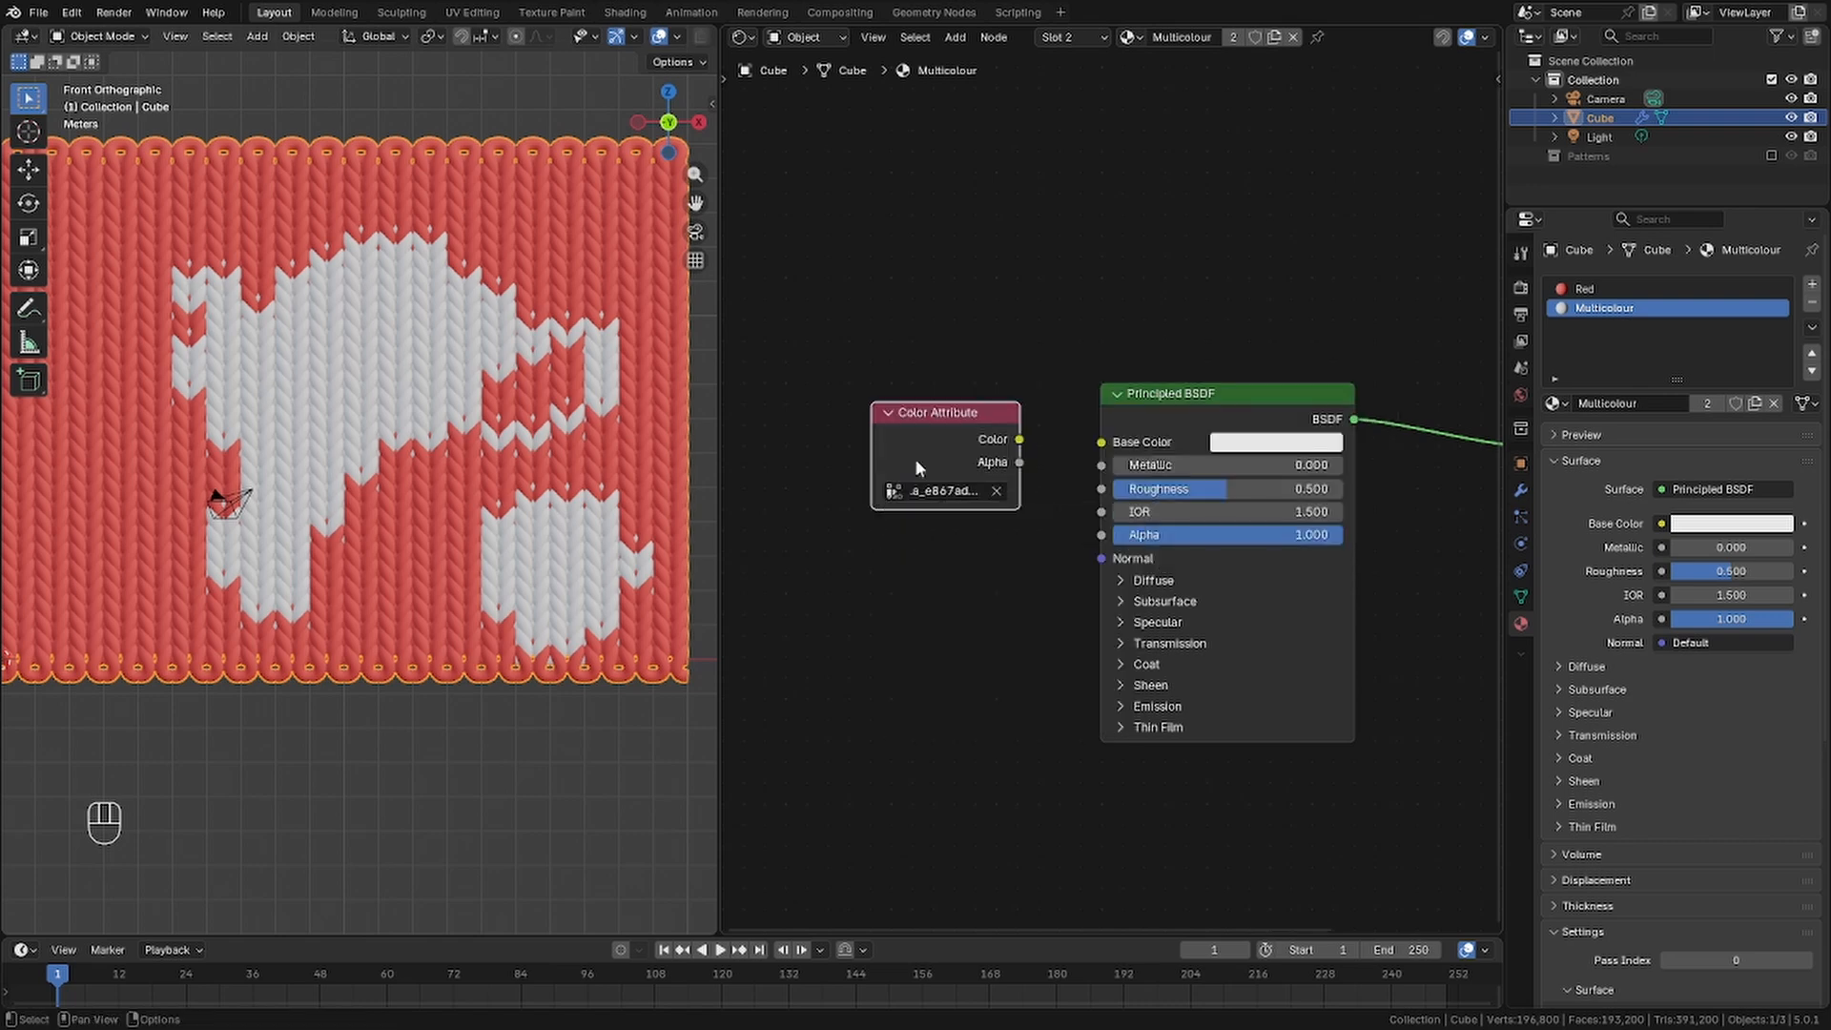
drag(916, 461, 867, 457)
drag(970, 435, 1102, 442)
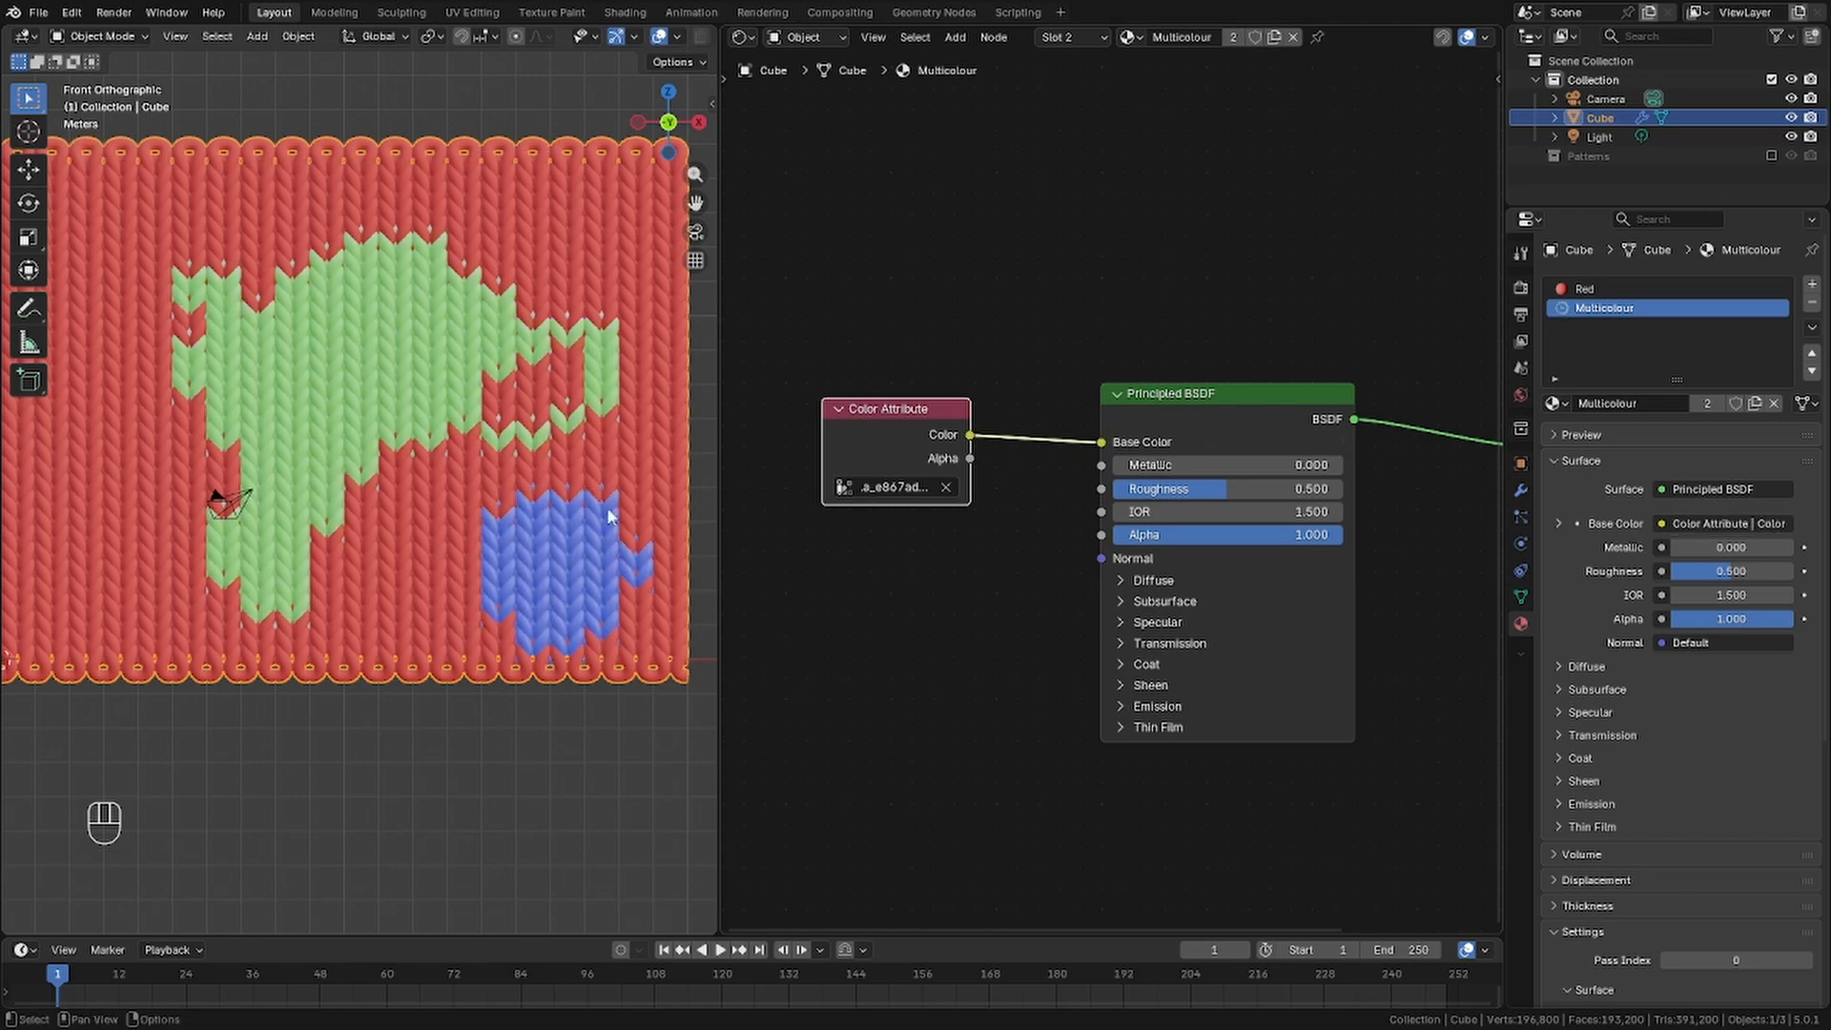
middle_drag(495, 457, 437, 467)
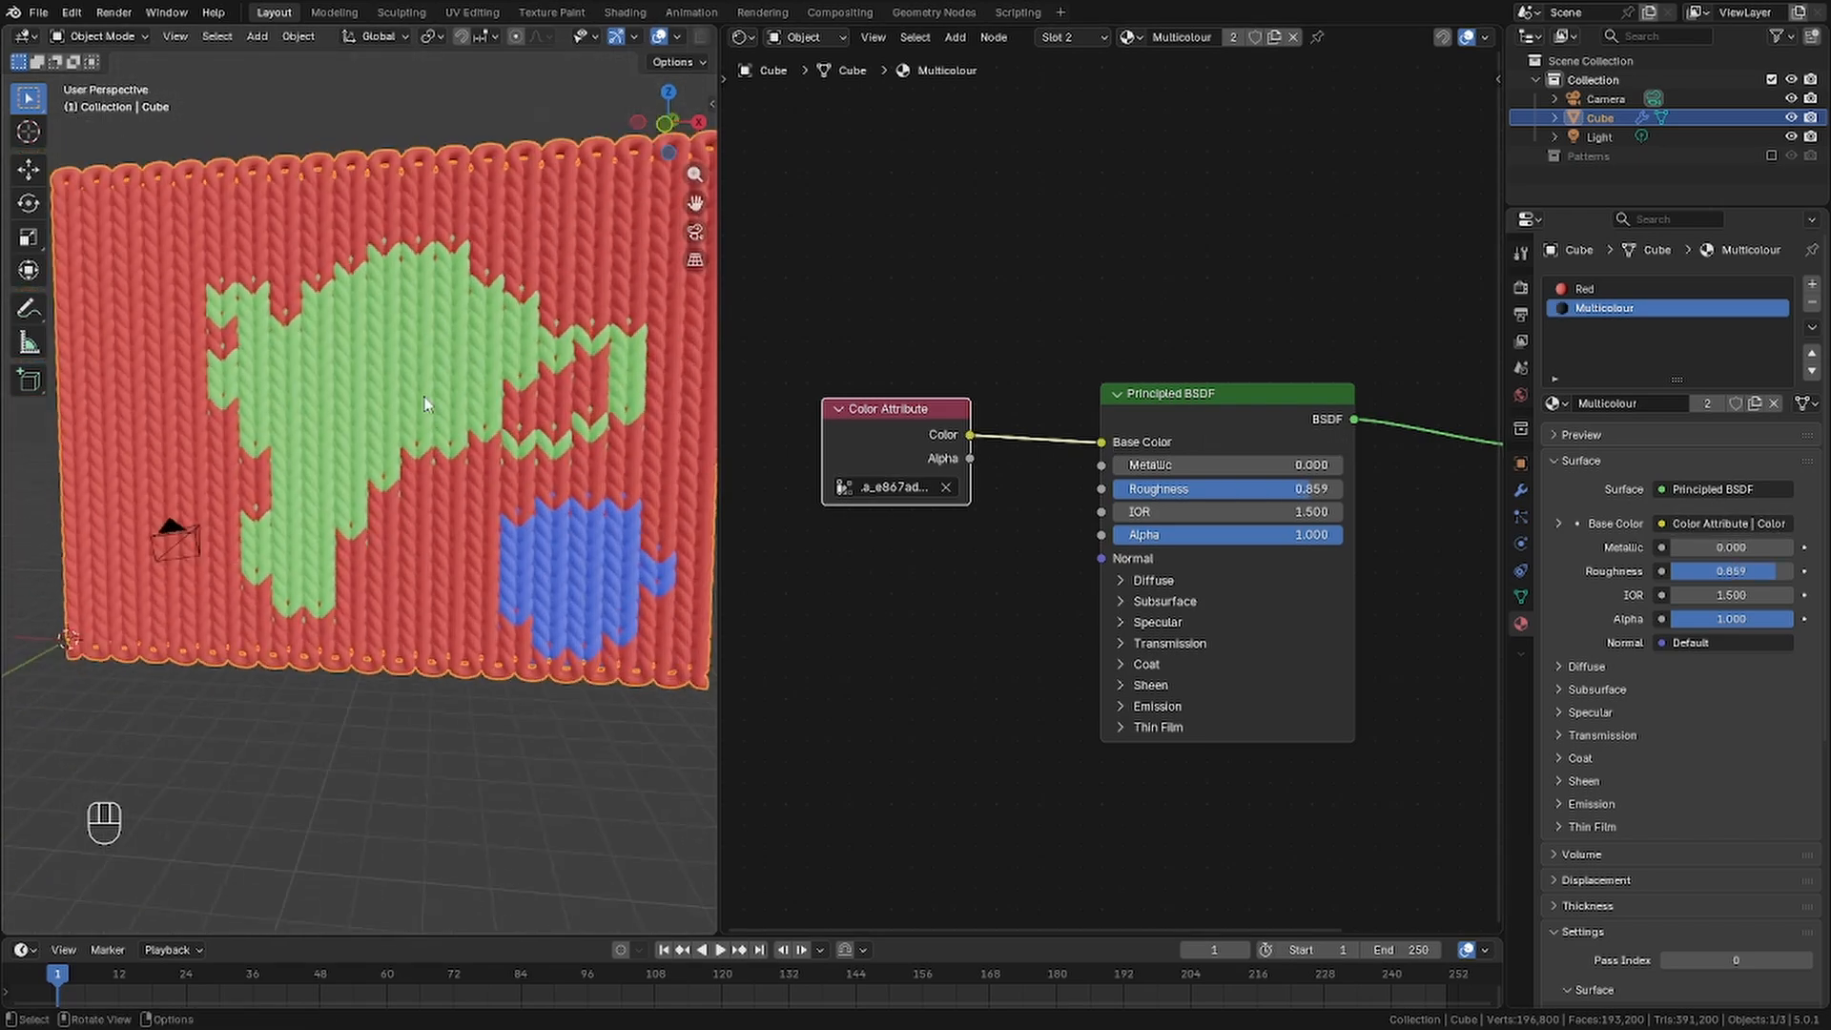
mouse_move(424, 401)
middle_down()
mouse_move(301, 442)
mouse_move(391, 410)
mouse_move(414, 438)
mouse_move(417, 410)
middle_up()
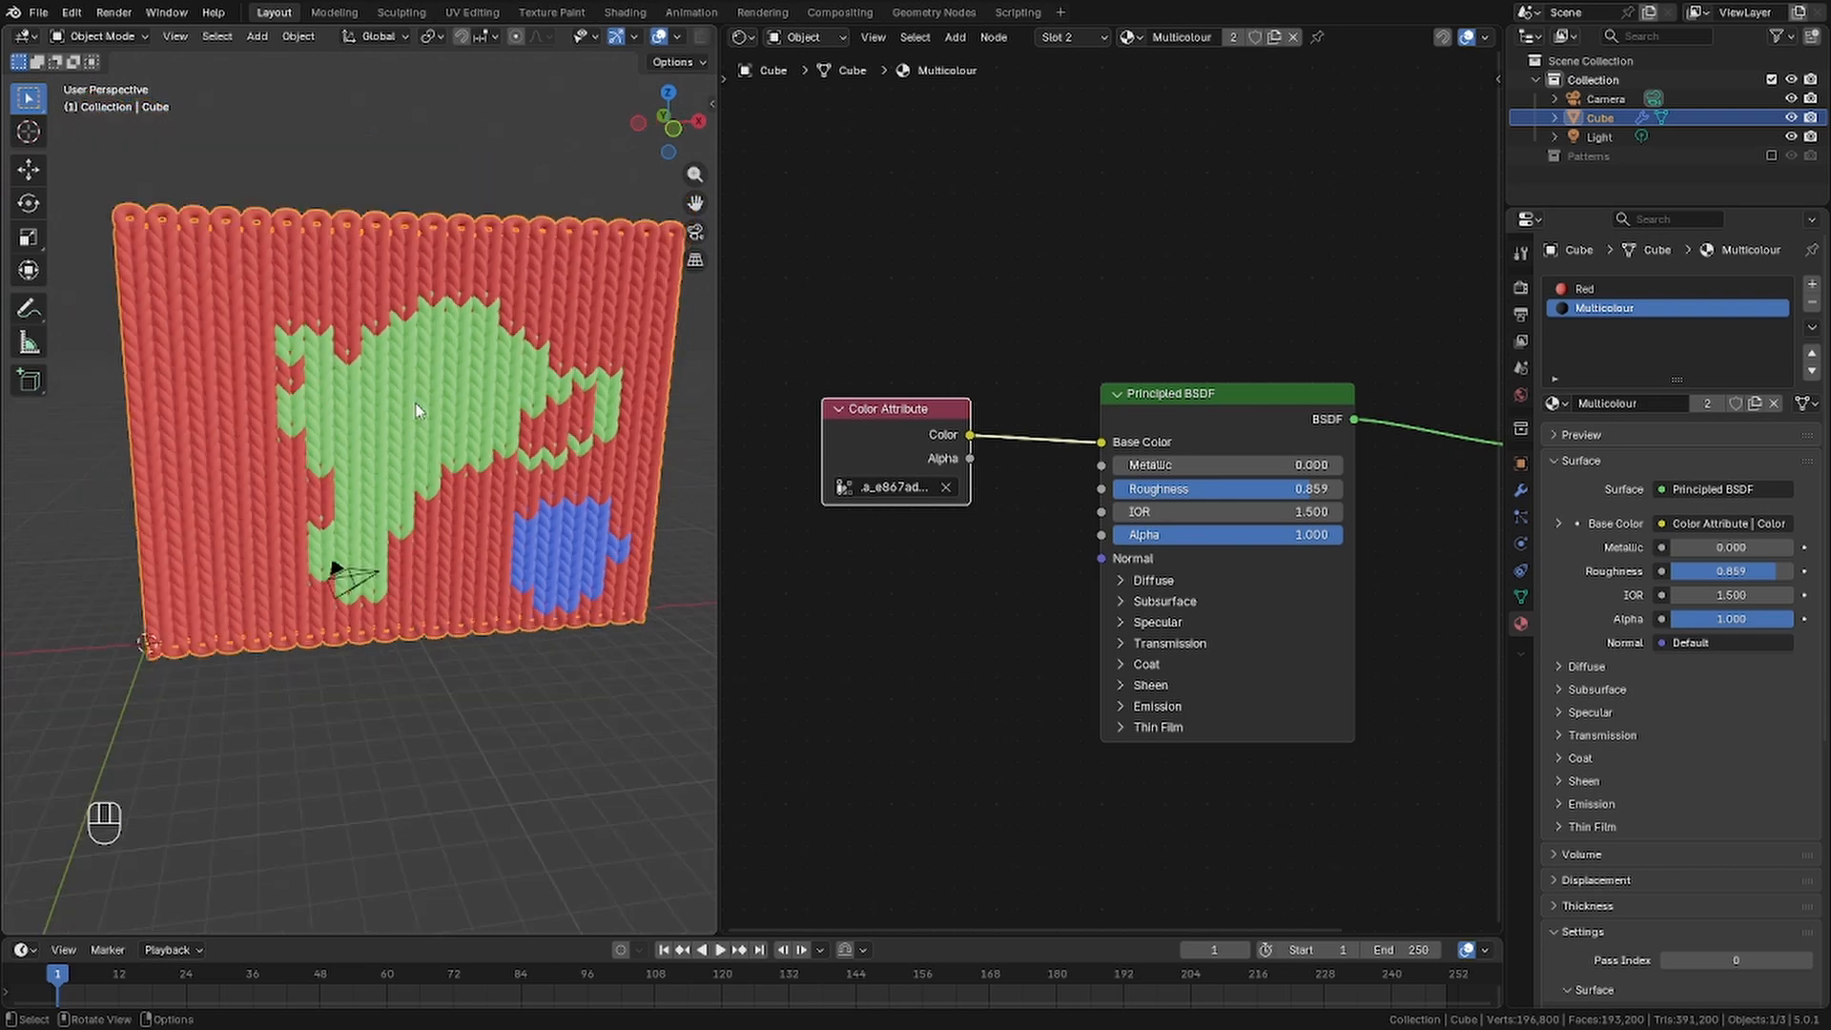